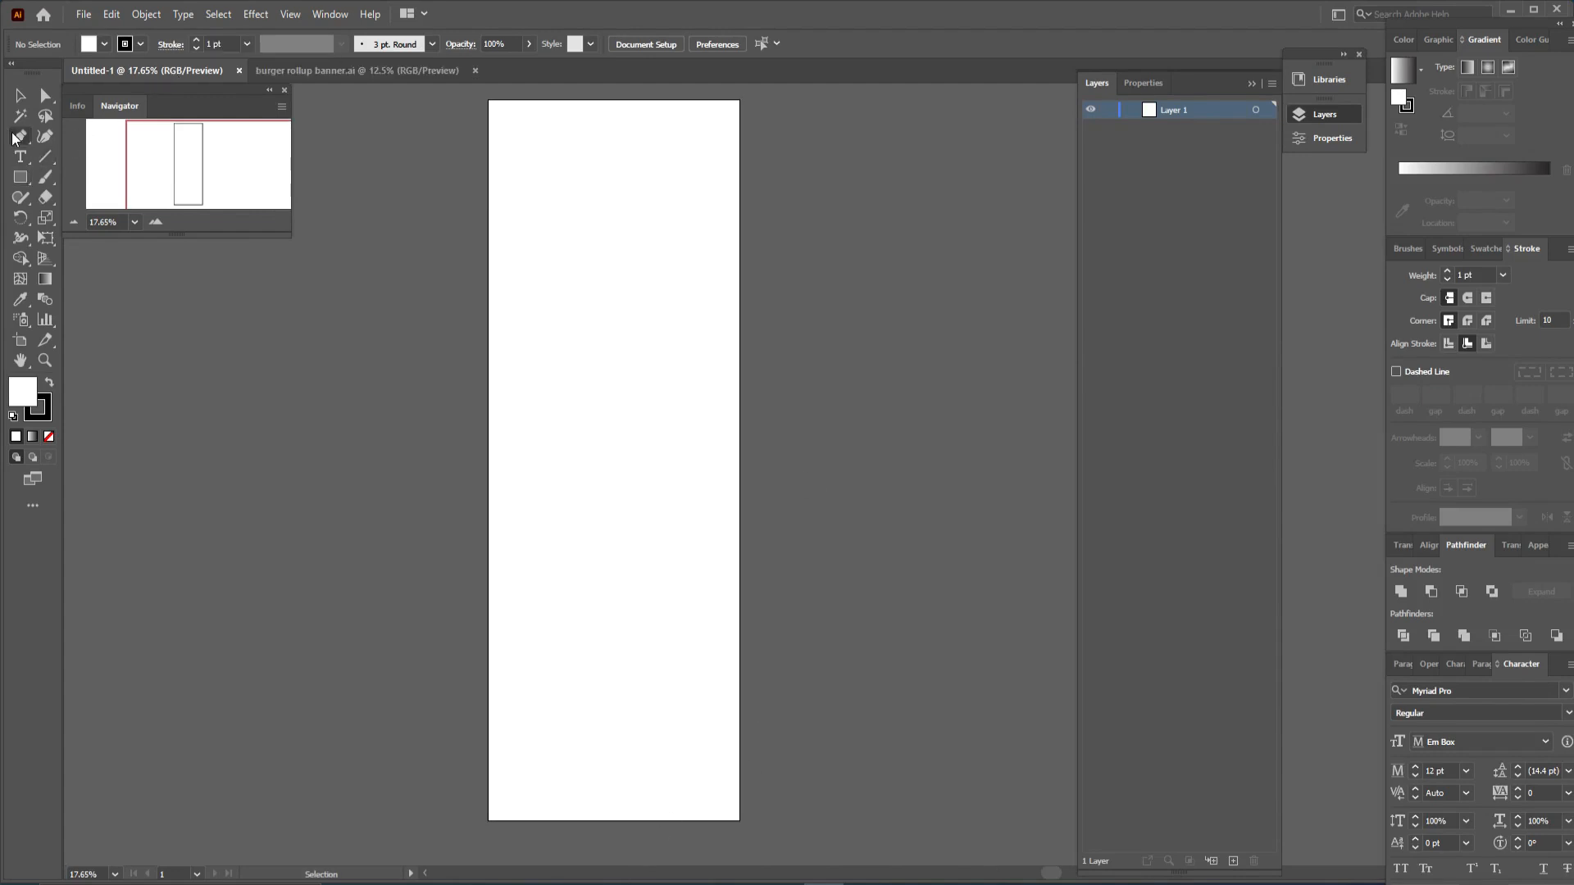
# - Draw a closed header shape across the artboard's top with the Pen tool, giving its bottom edge a downward-sagging curve
pyautogui.click(18, 137)
pyautogui.moveTo(607, 141); pyautogui.dragTo(593, 225)
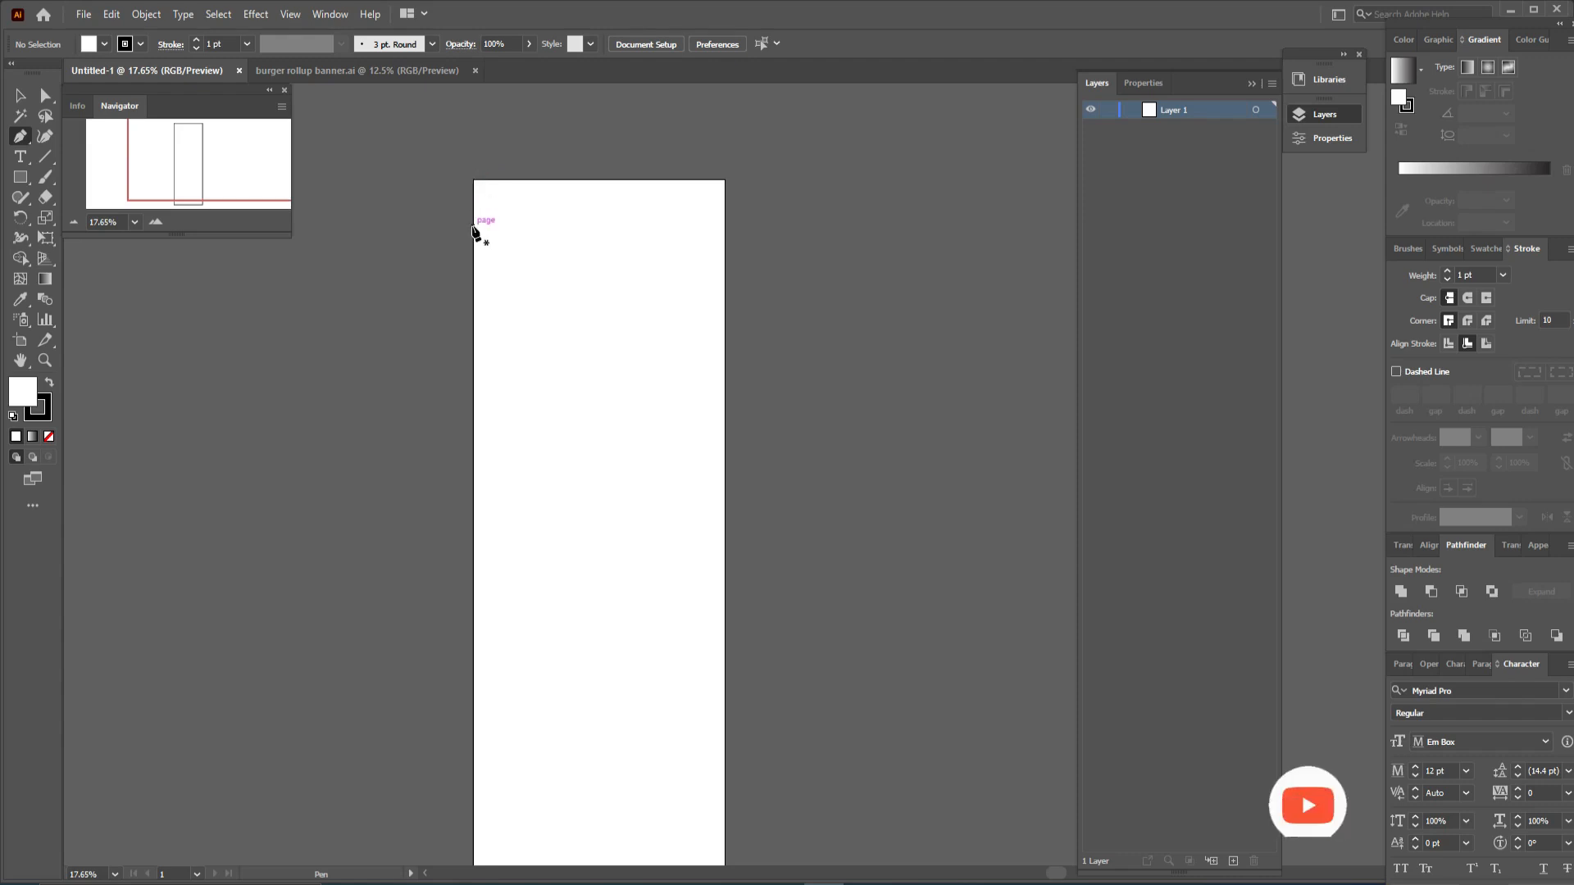
pyautogui.click(474, 312)
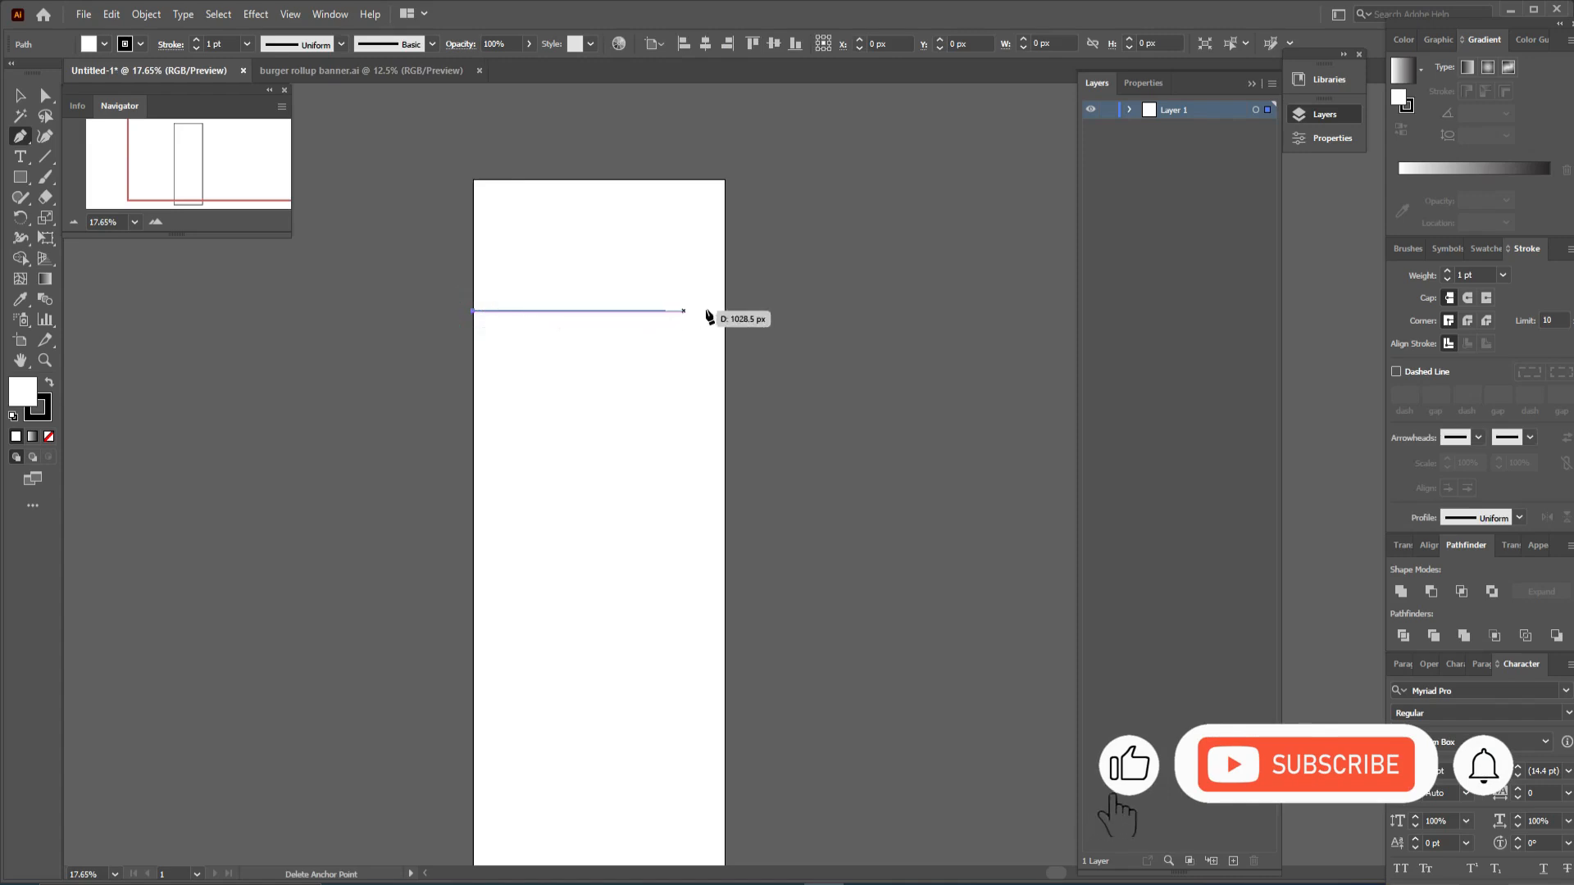
pyautogui.moveTo(727, 314); pyautogui.dragTo(847, 263)
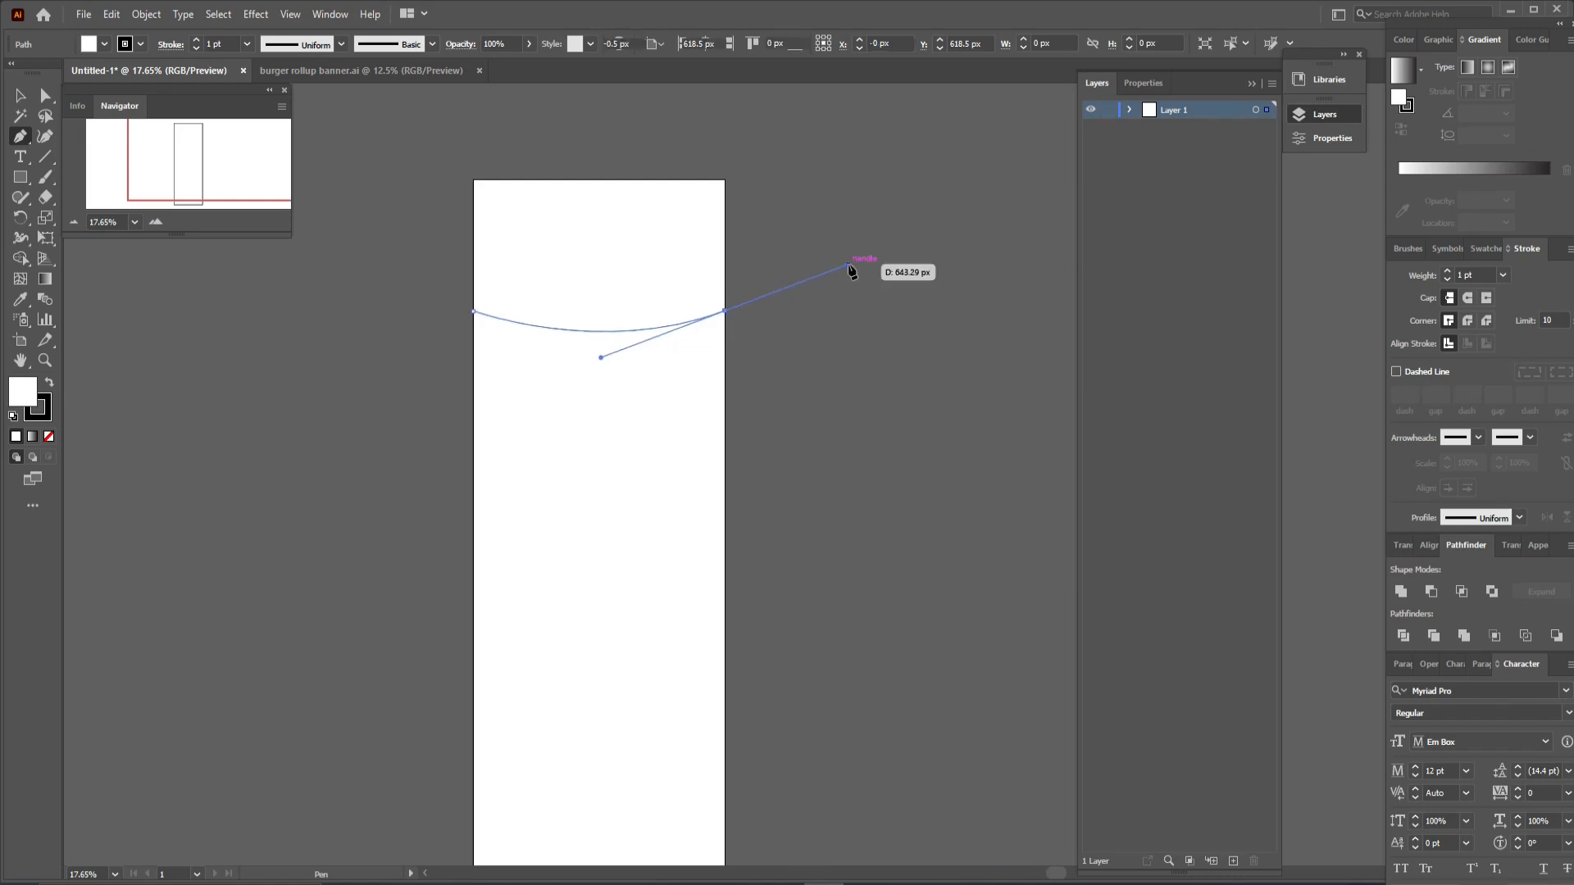
pyautogui.click(725, 313)
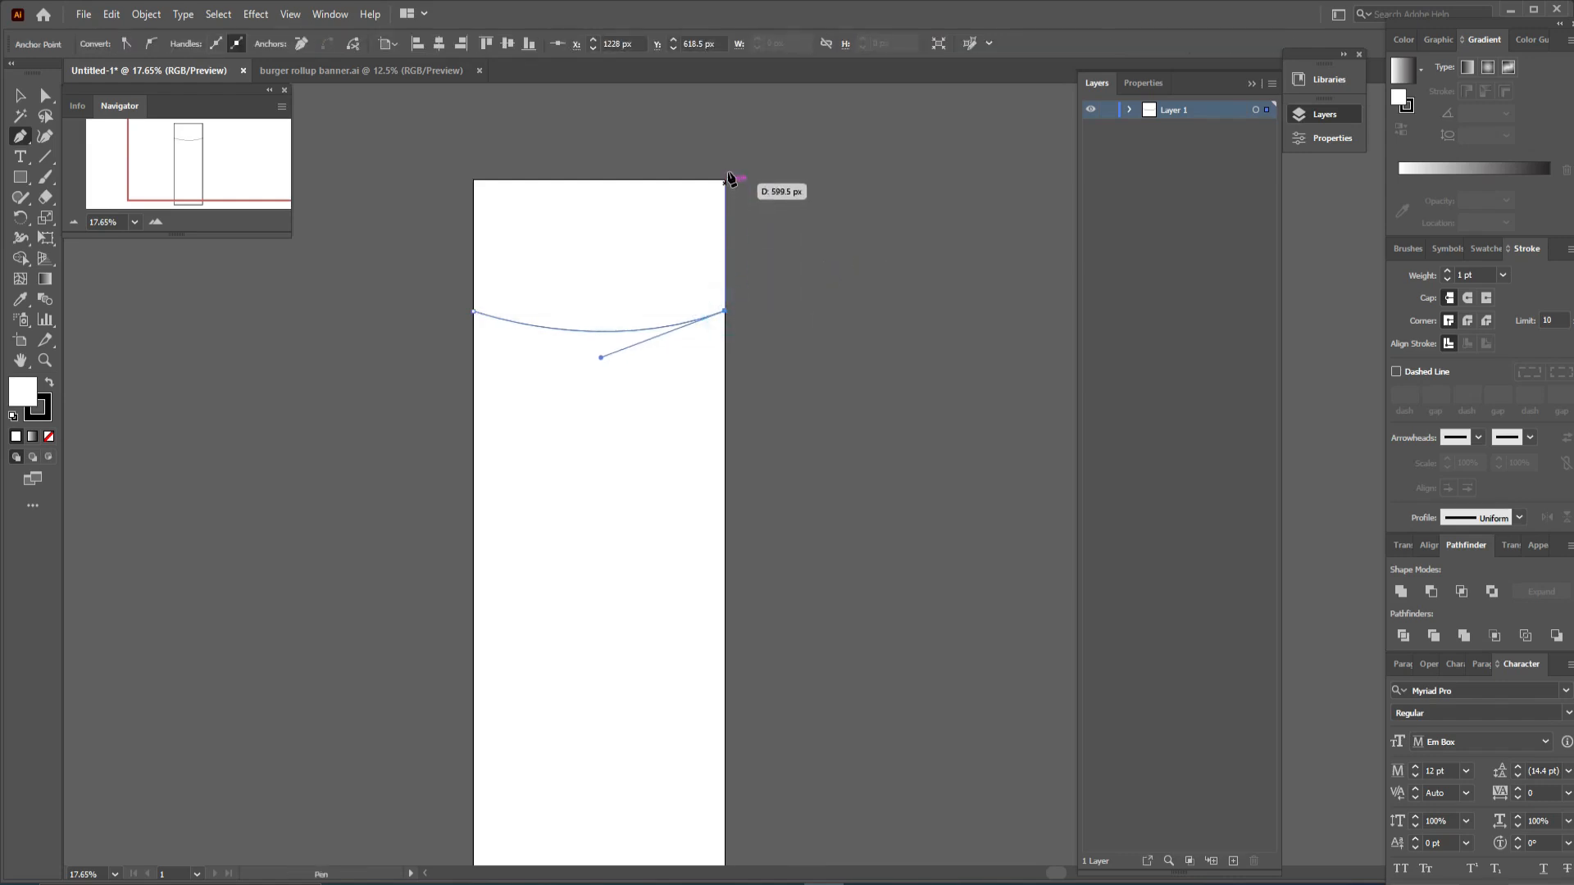
pyautogui.click(725, 180)
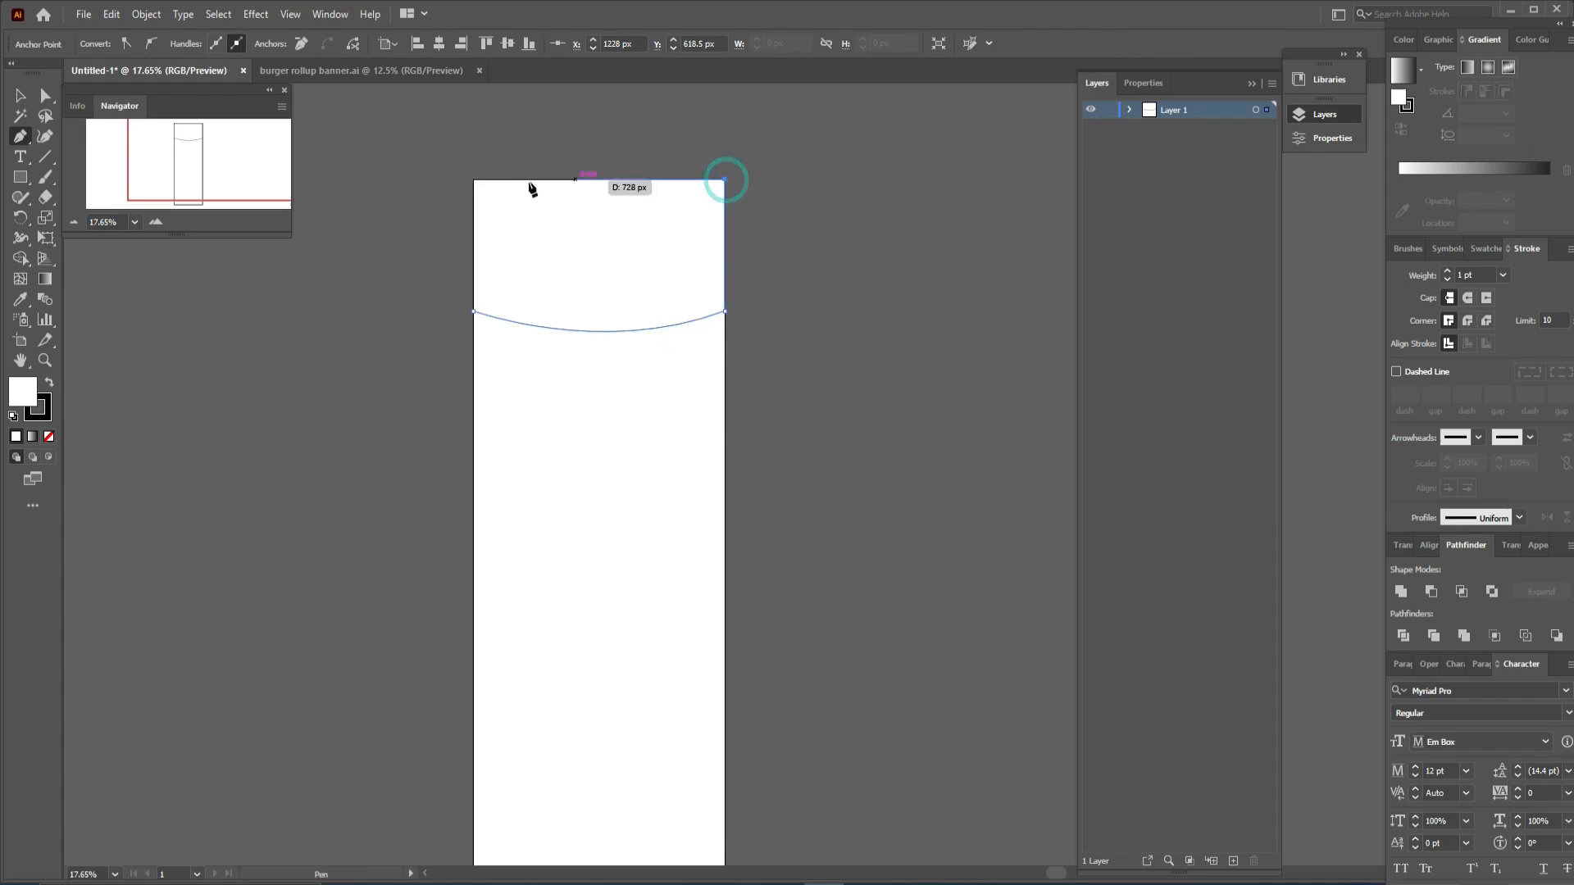
pyautogui.click(473, 180)
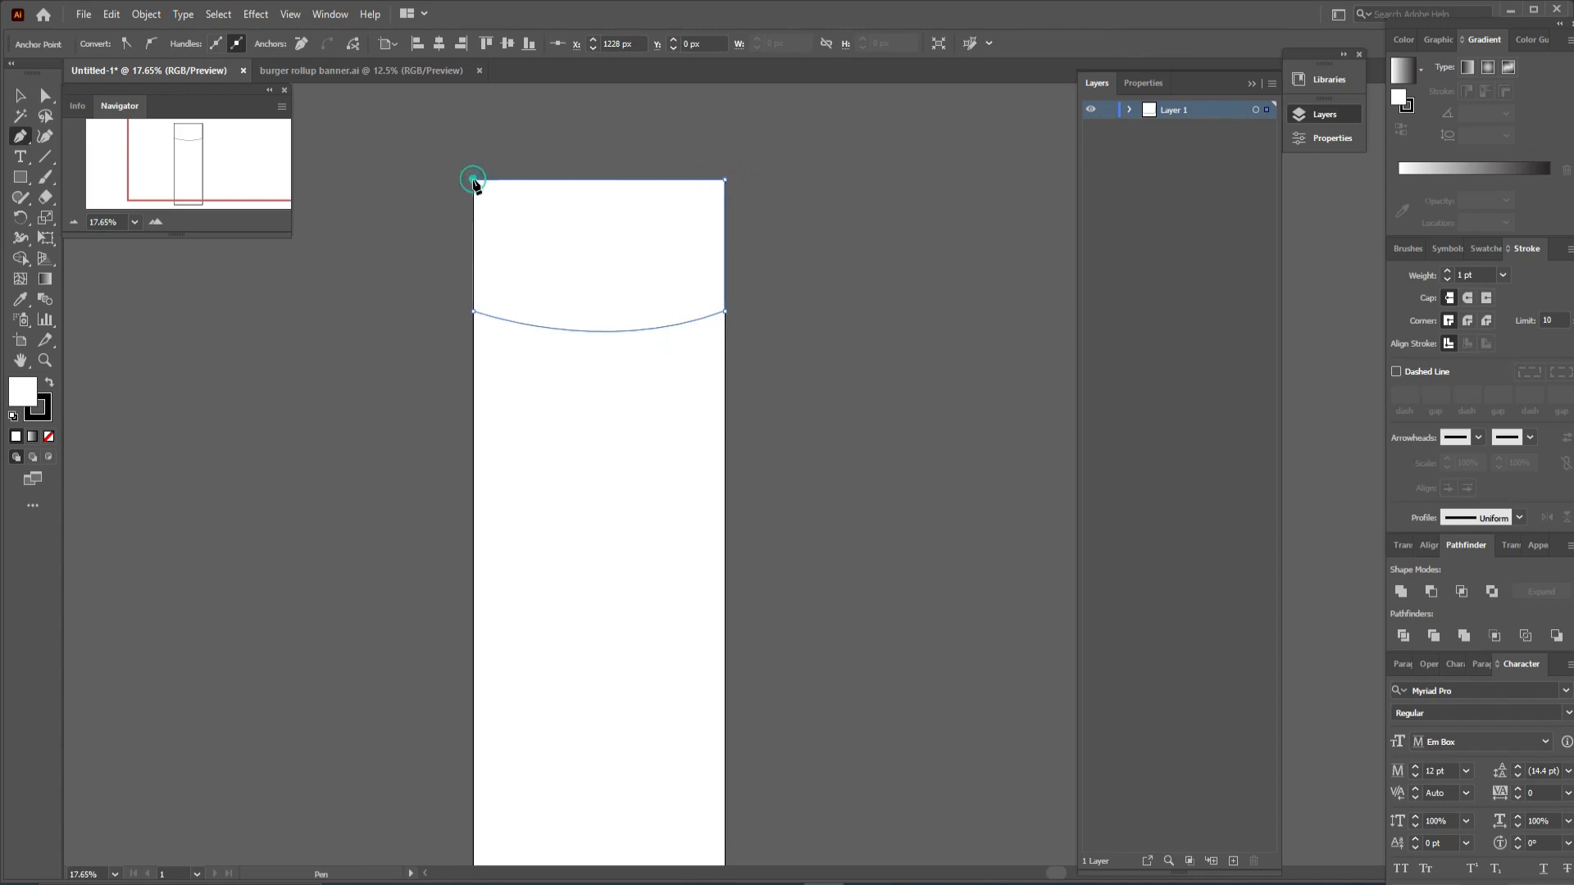
pyautogui.click(474, 311)
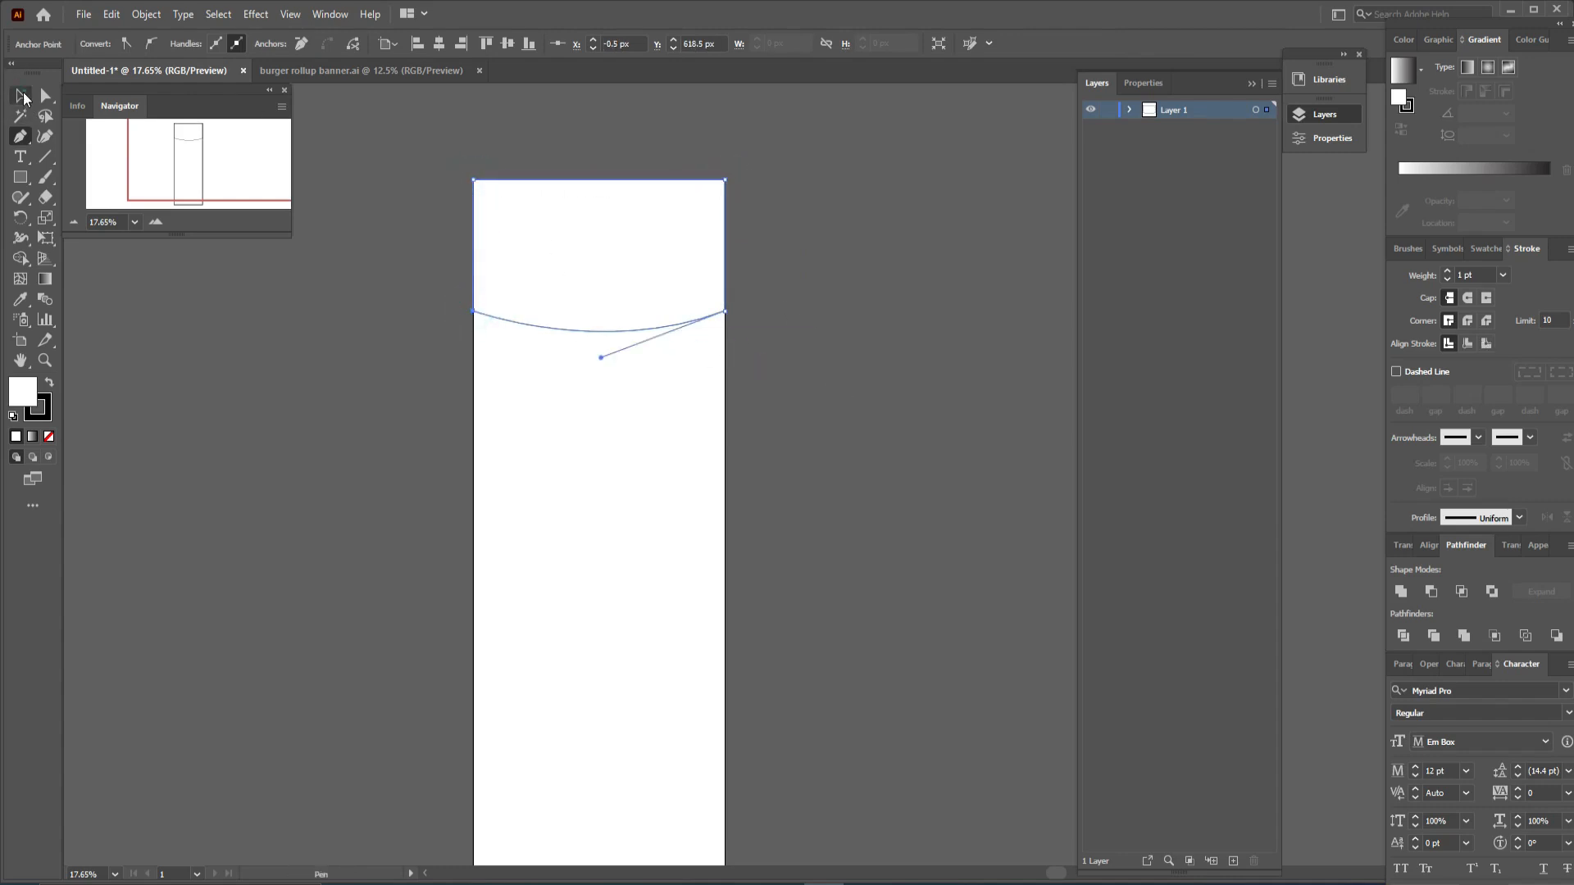
pyautogui.click(21, 96)
pyautogui.click(903, 364)
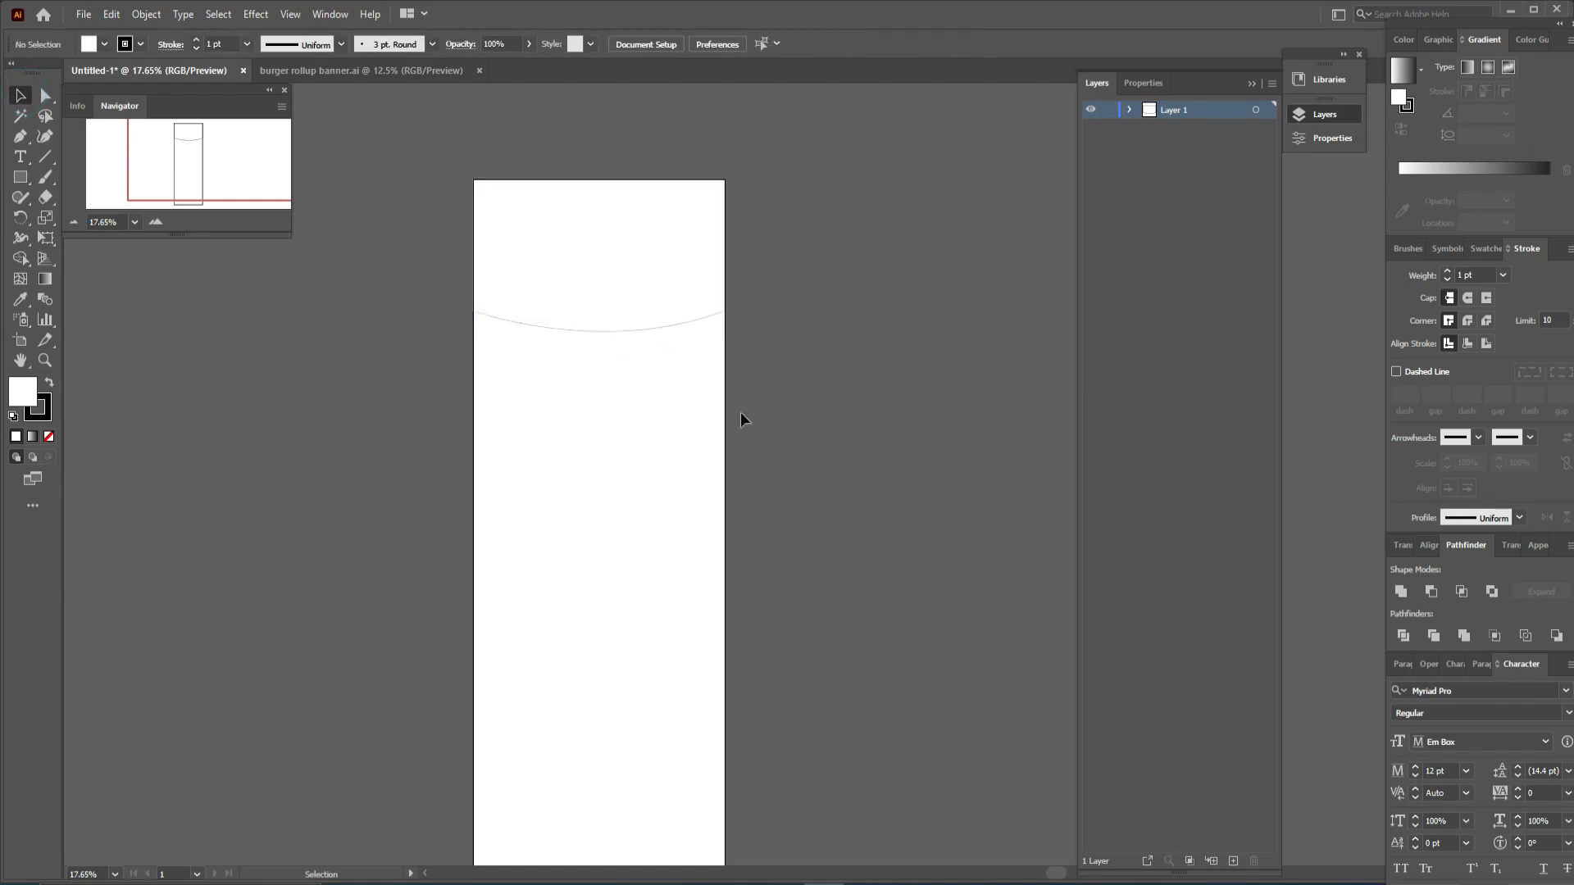
# - Draw a closed footer shape along the artboard's bottom with the Pen tool, its top edge arching upward
pyautogui.moveTo(627, 468); pyautogui.dragTo(622, 373)
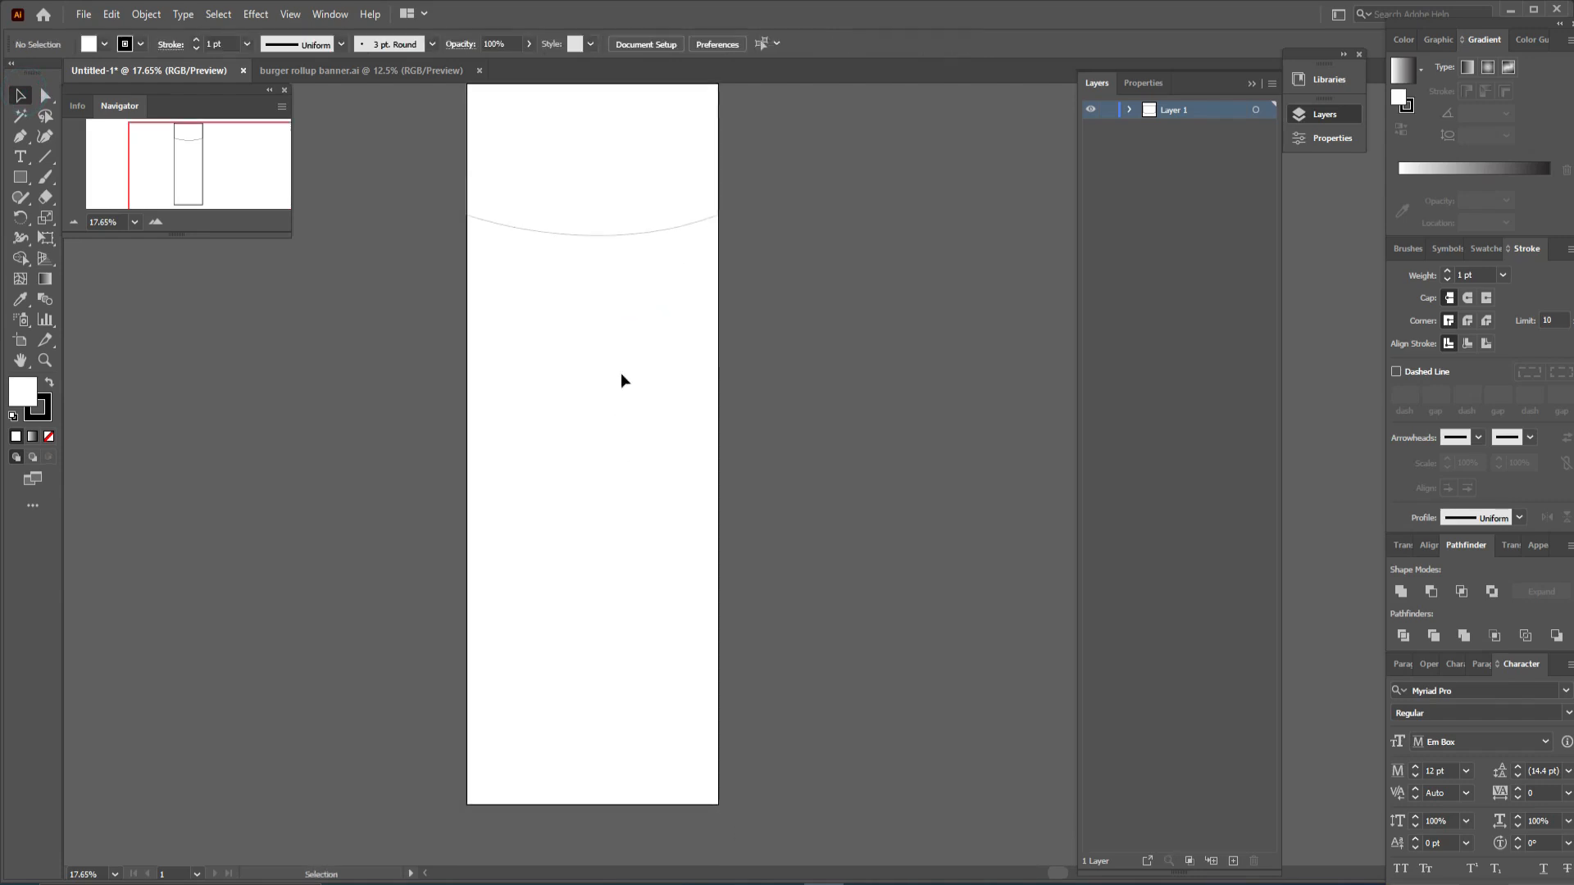
pyautogui.click(20, 137)
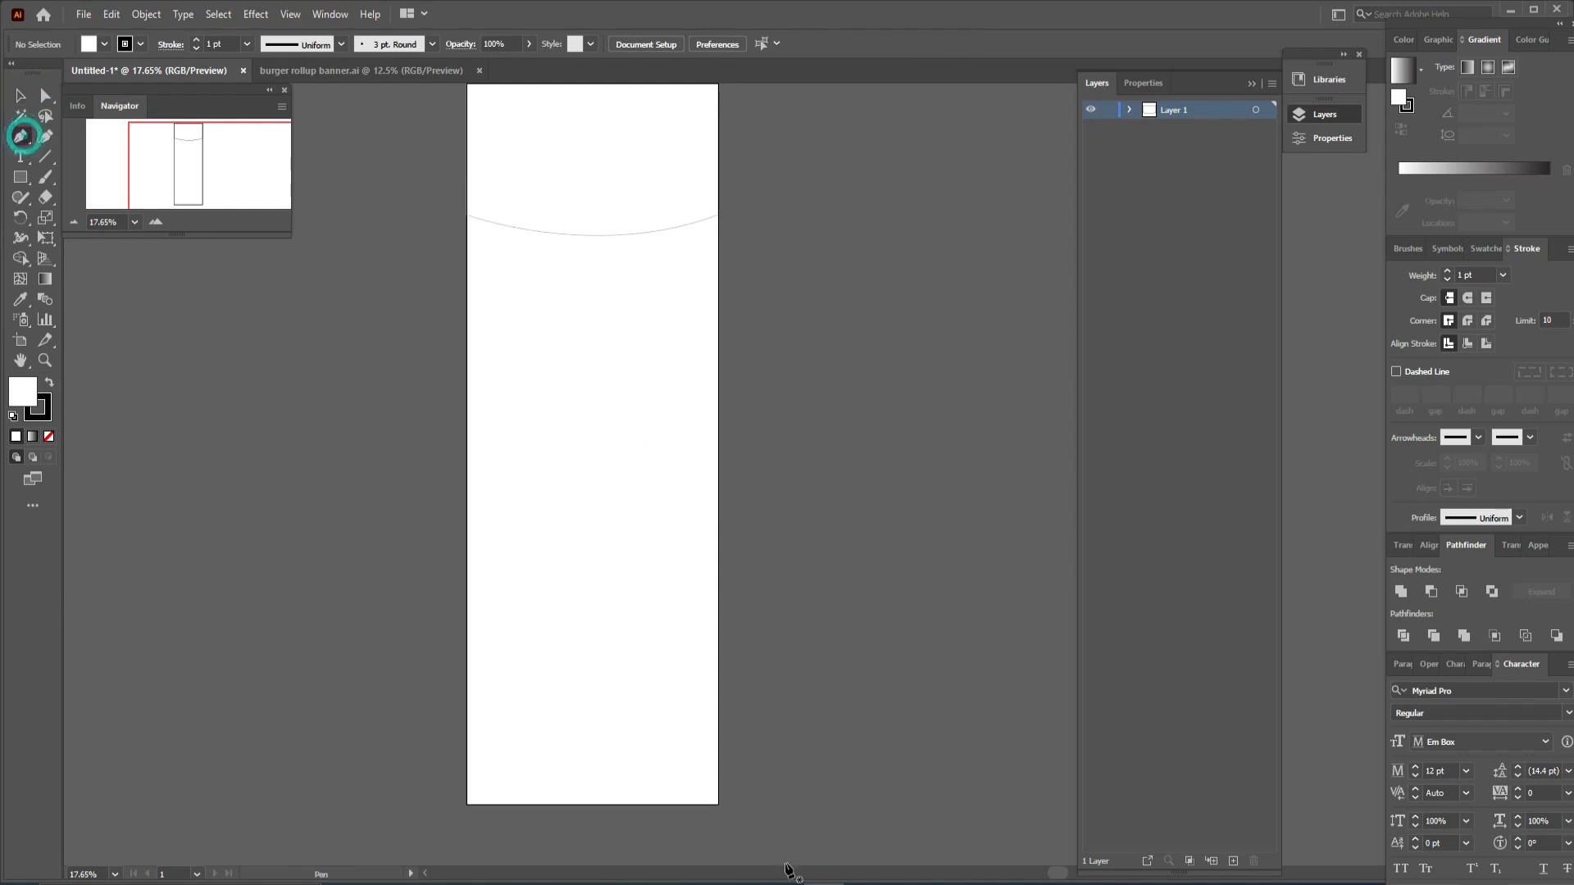
pyautogui.click(717, 760)
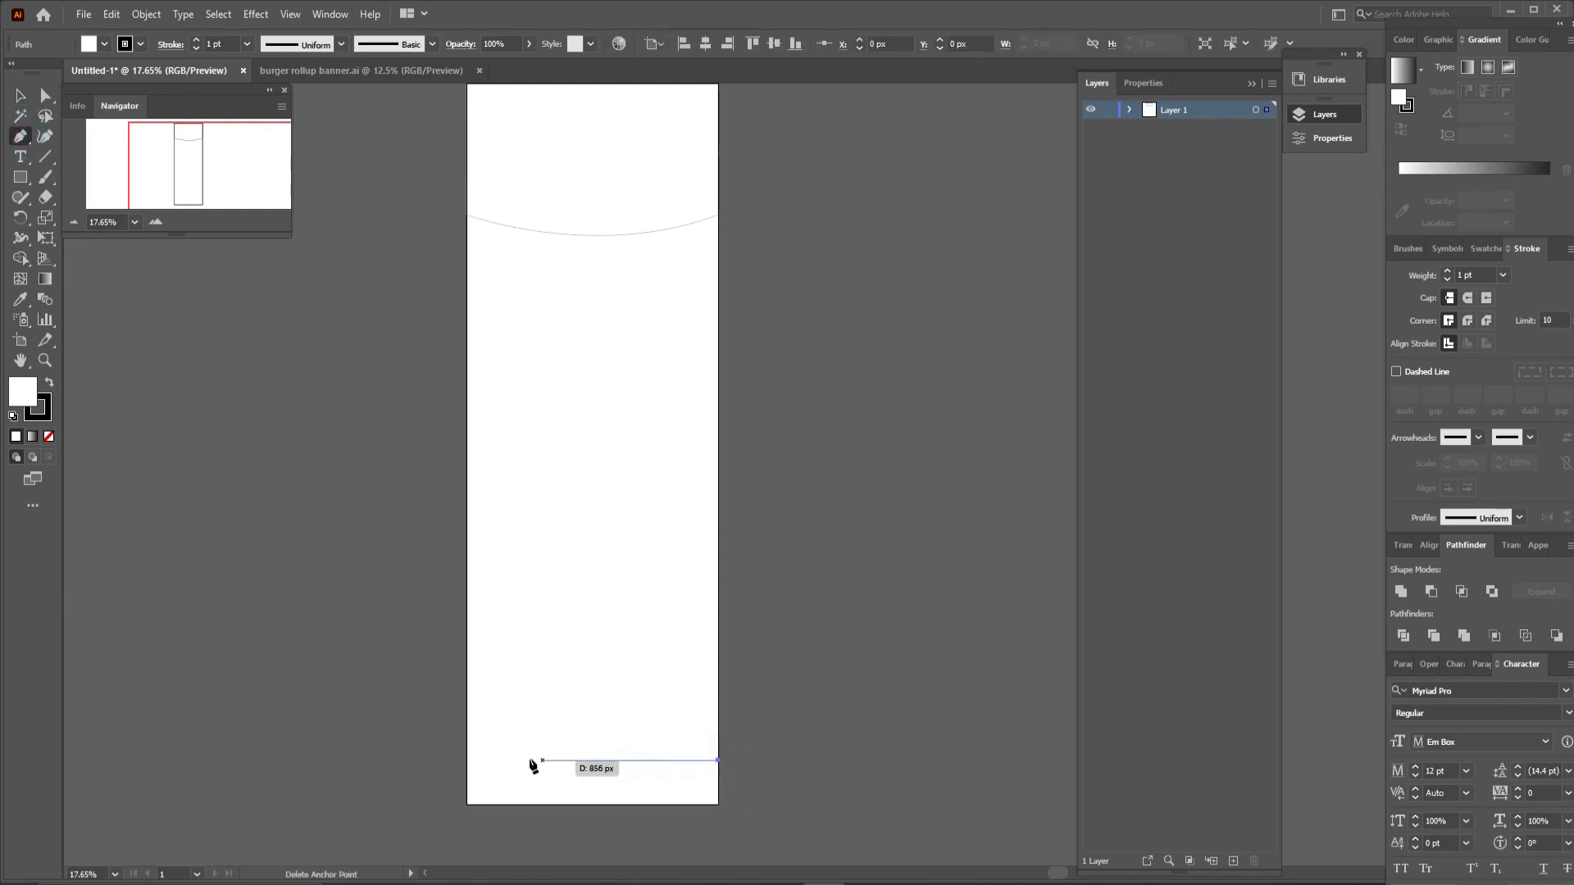
pyautogui.moveTo(469, 761); pyautogui.dragTo(326, 830)
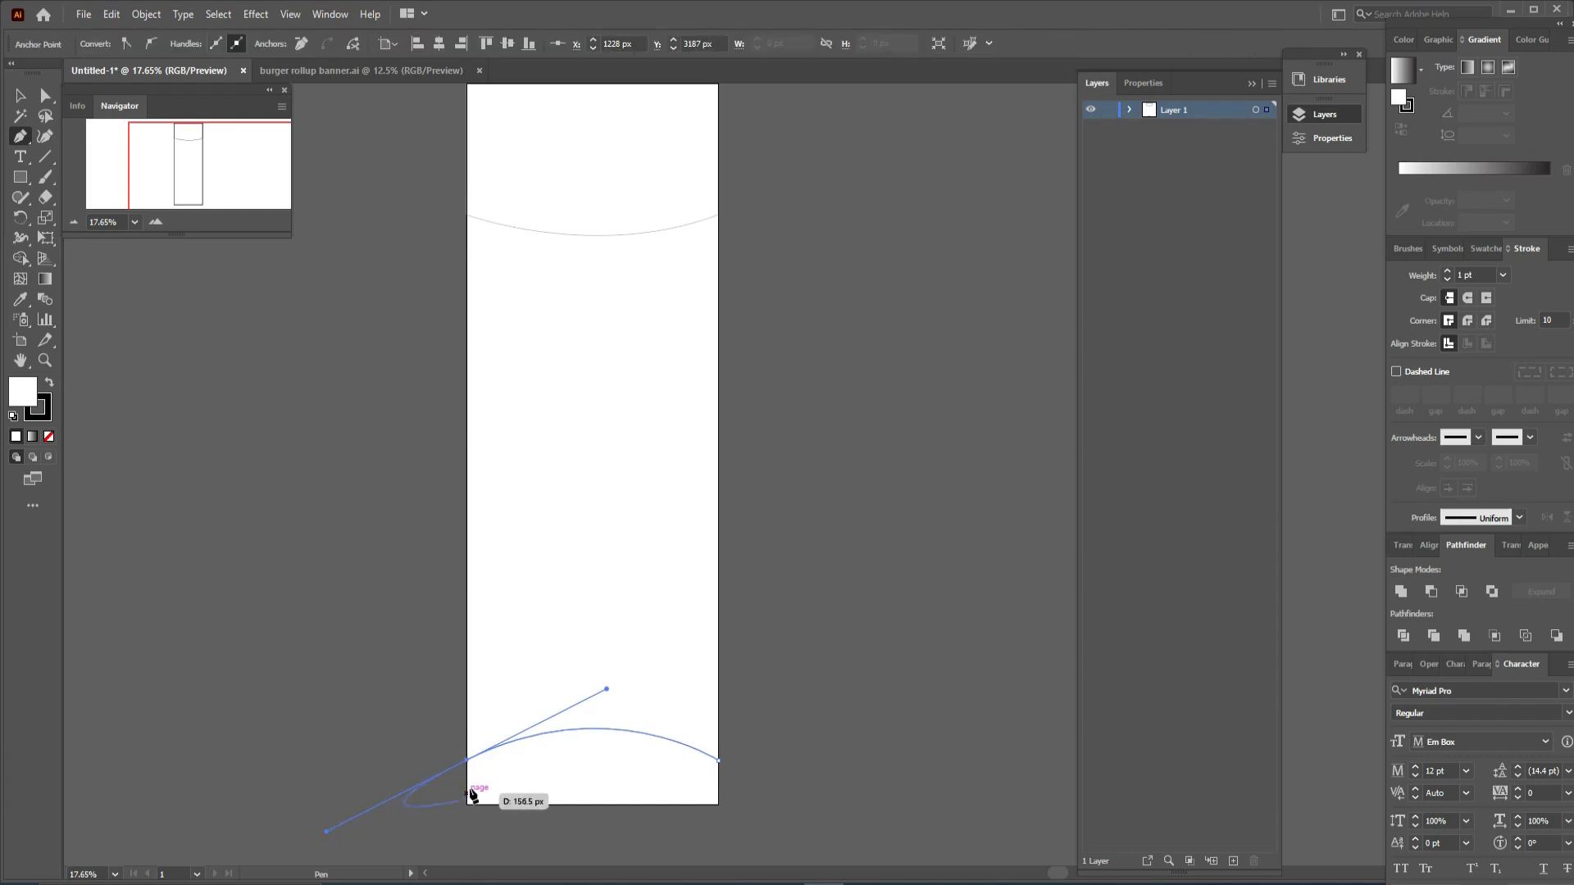
pyautogui.click(469, 762)
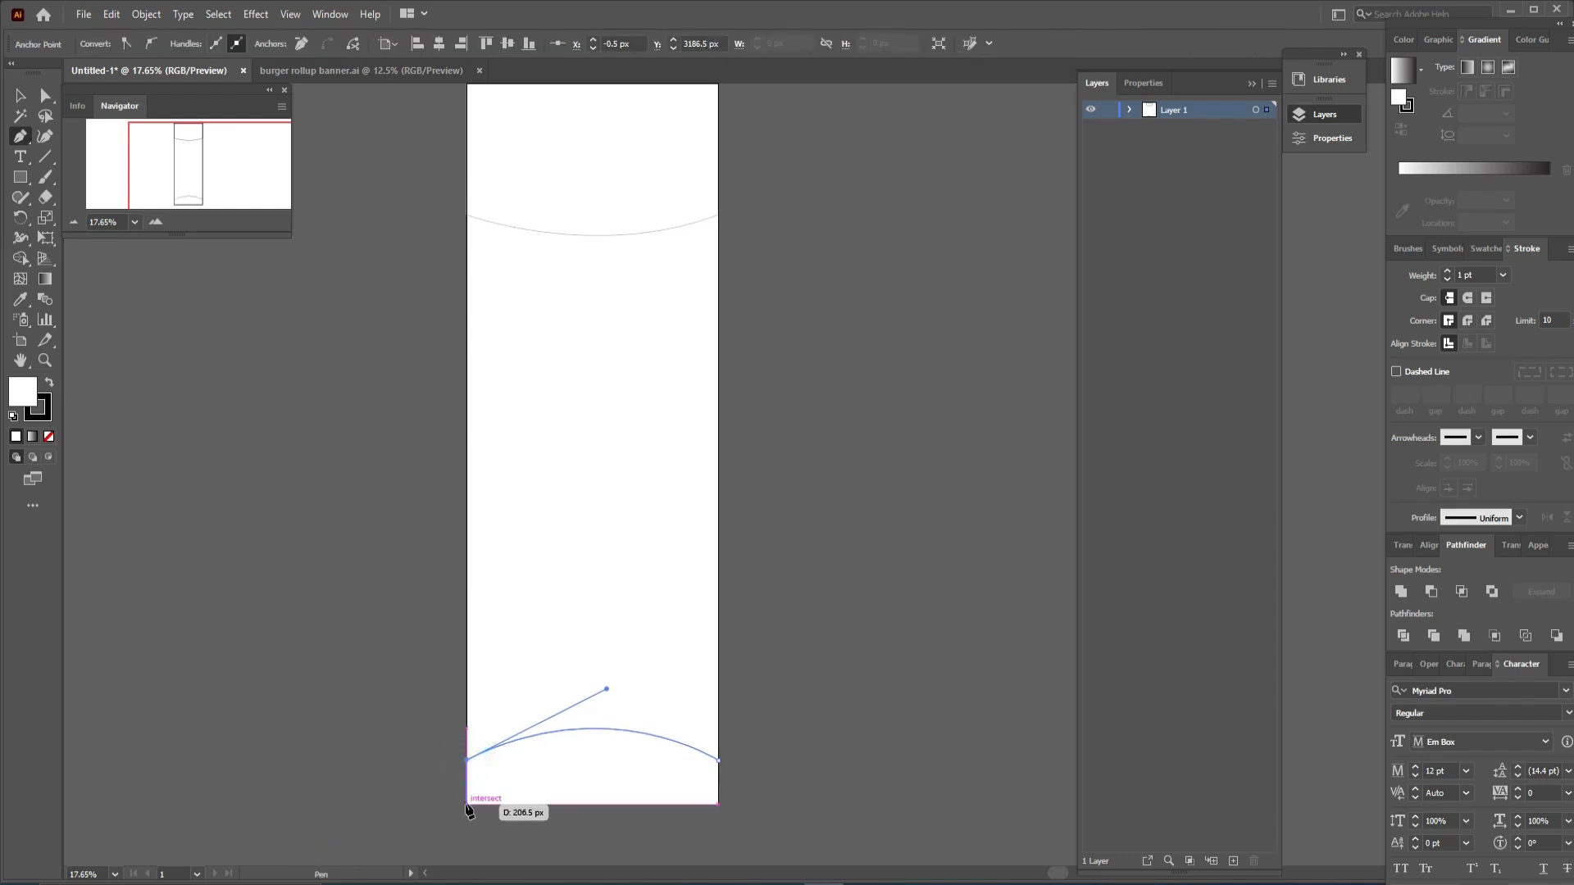
pyautogui.click(468, 805)
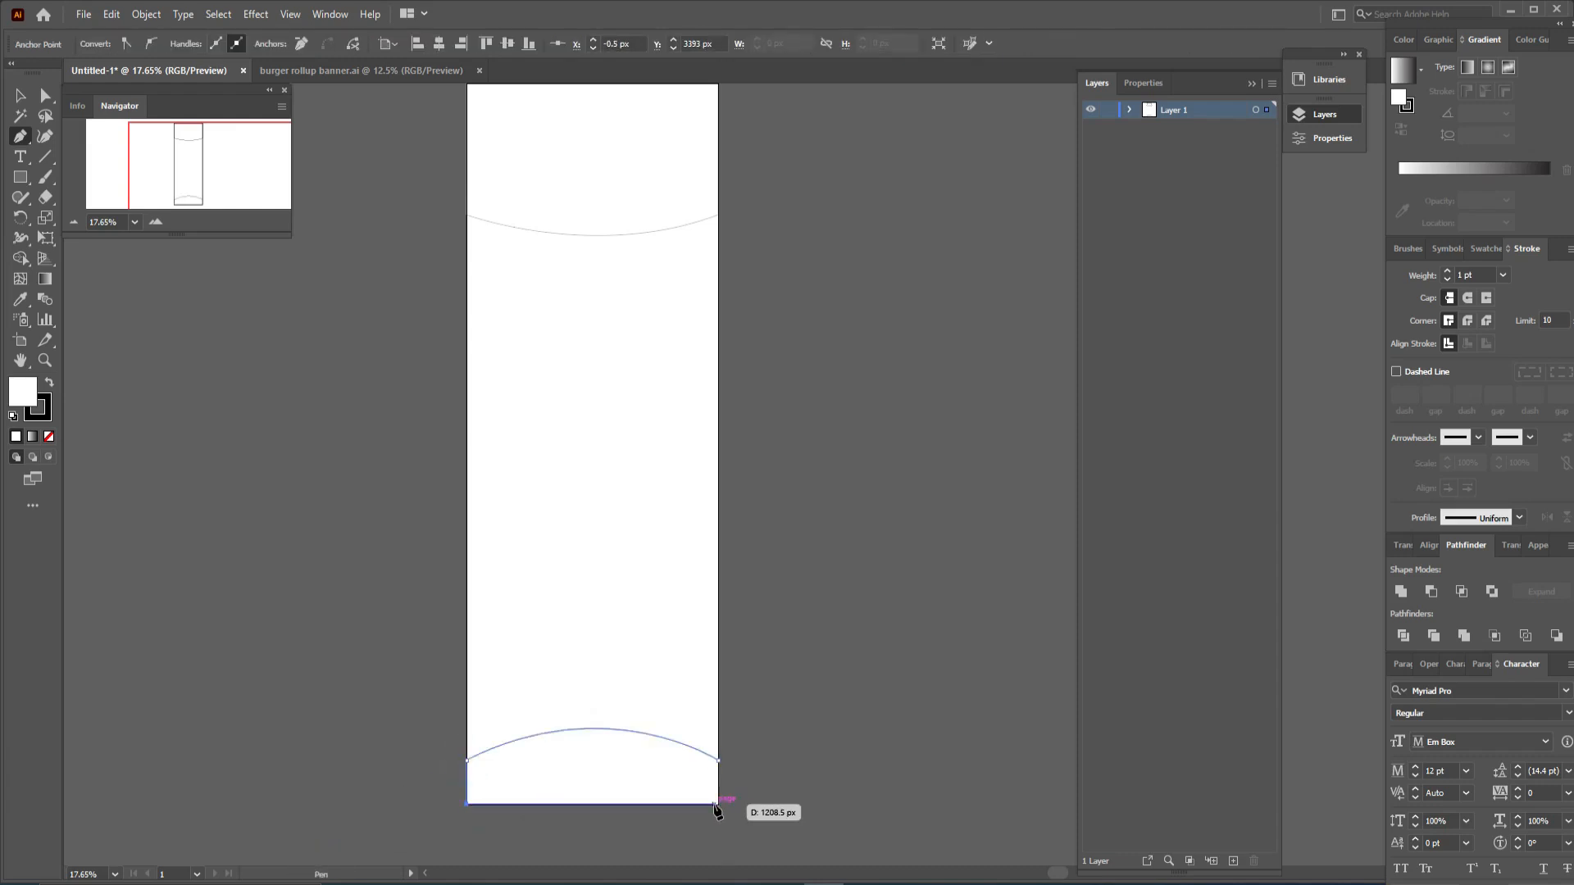
pyautogui.click(718, 805)
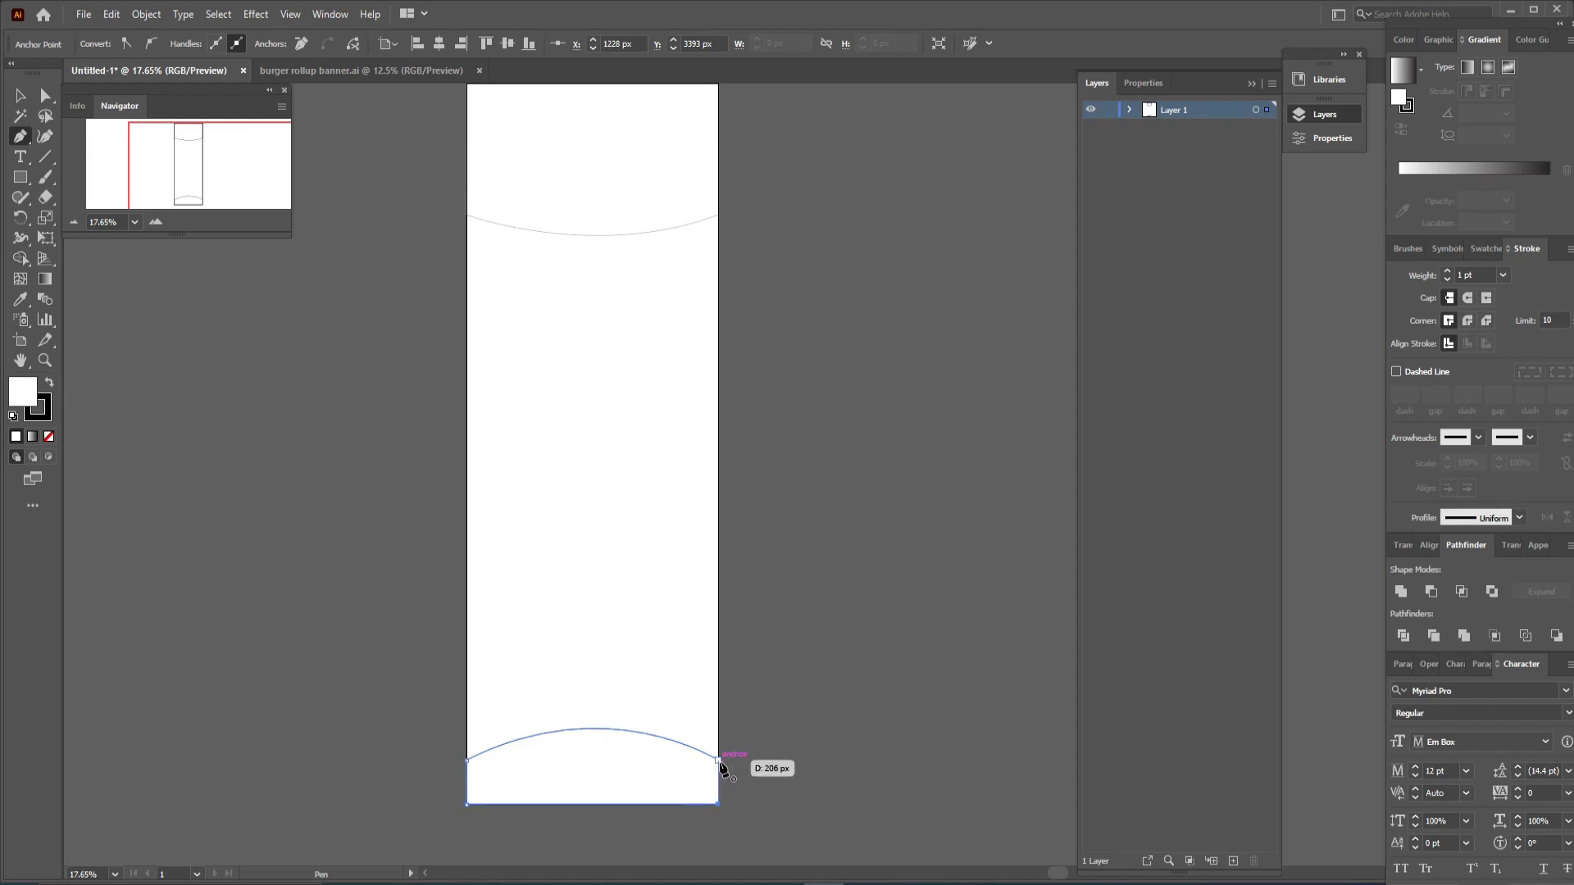
pyautogui.click(718, 761)
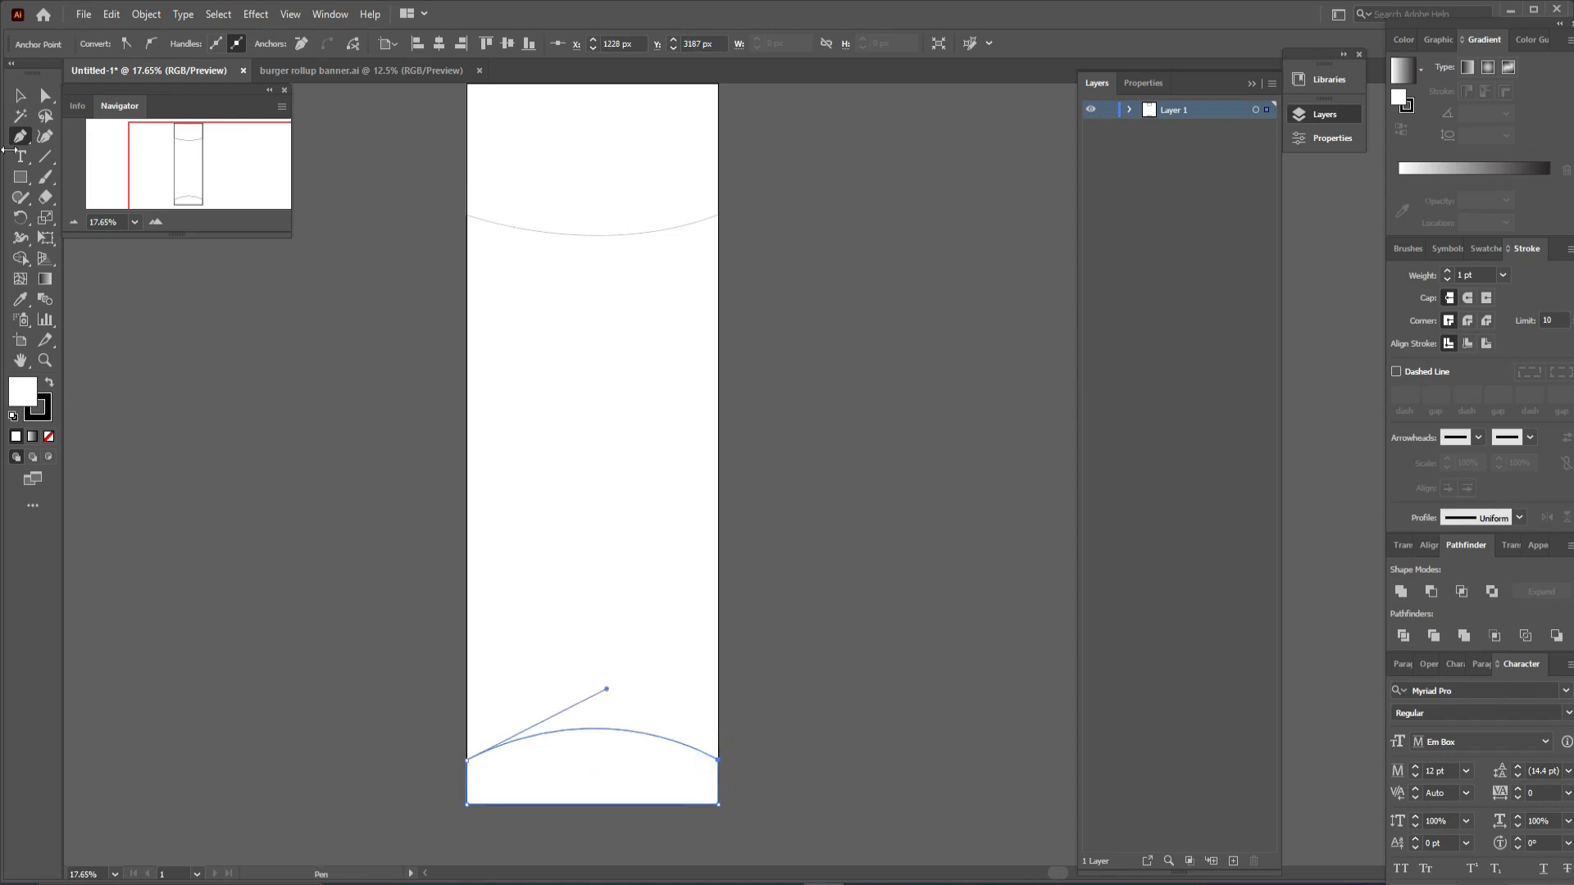
# - Lock the selected footer shape
pyautogui.click(20, 95)
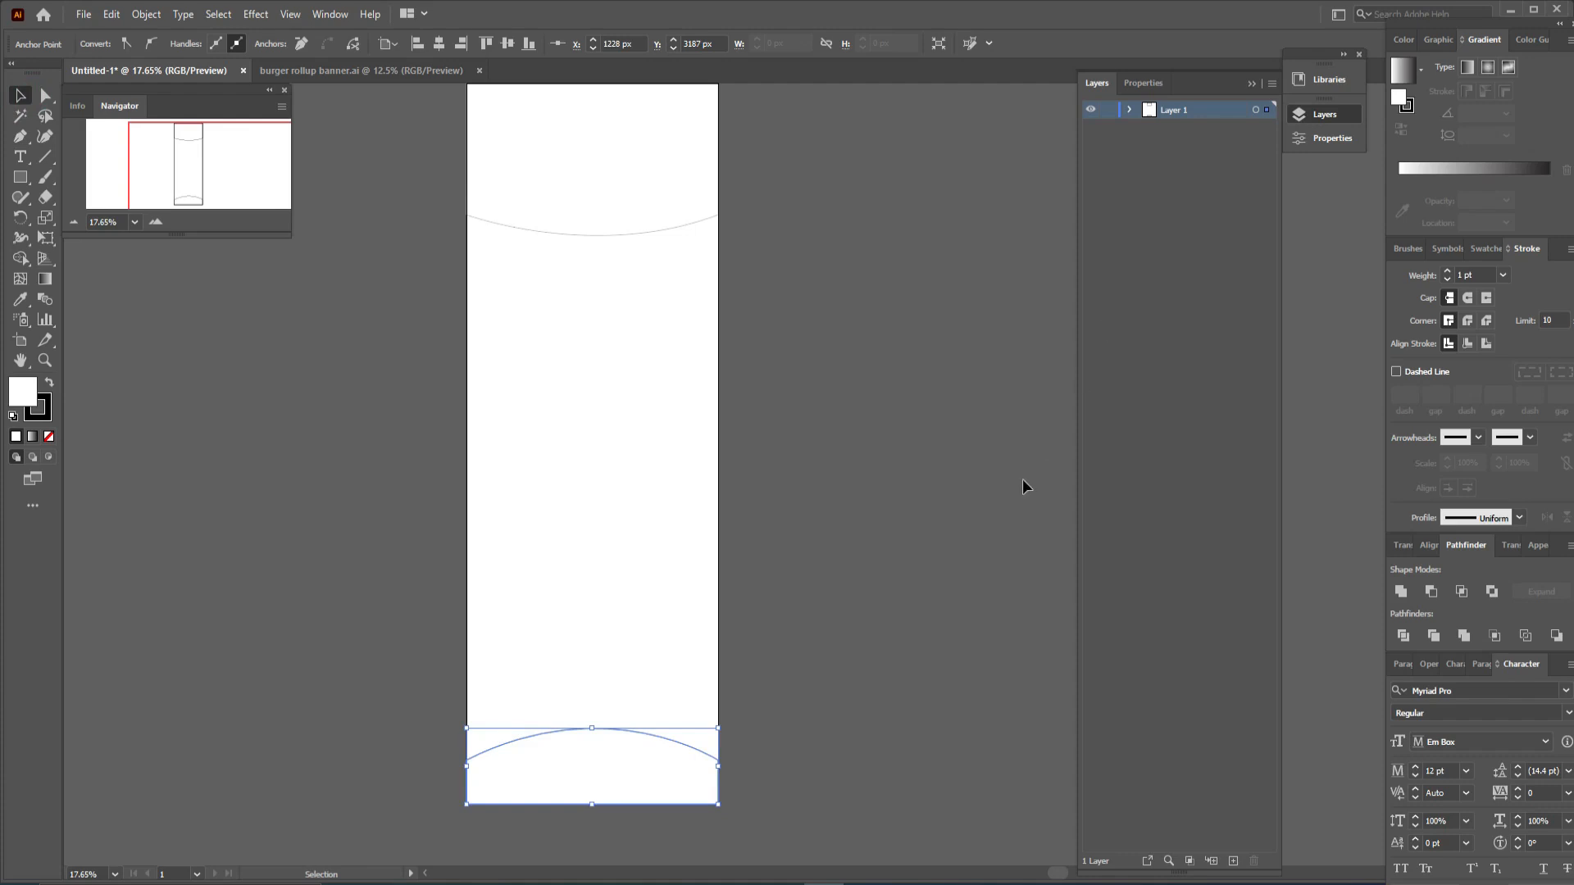
pyautogui.click(133, 17)
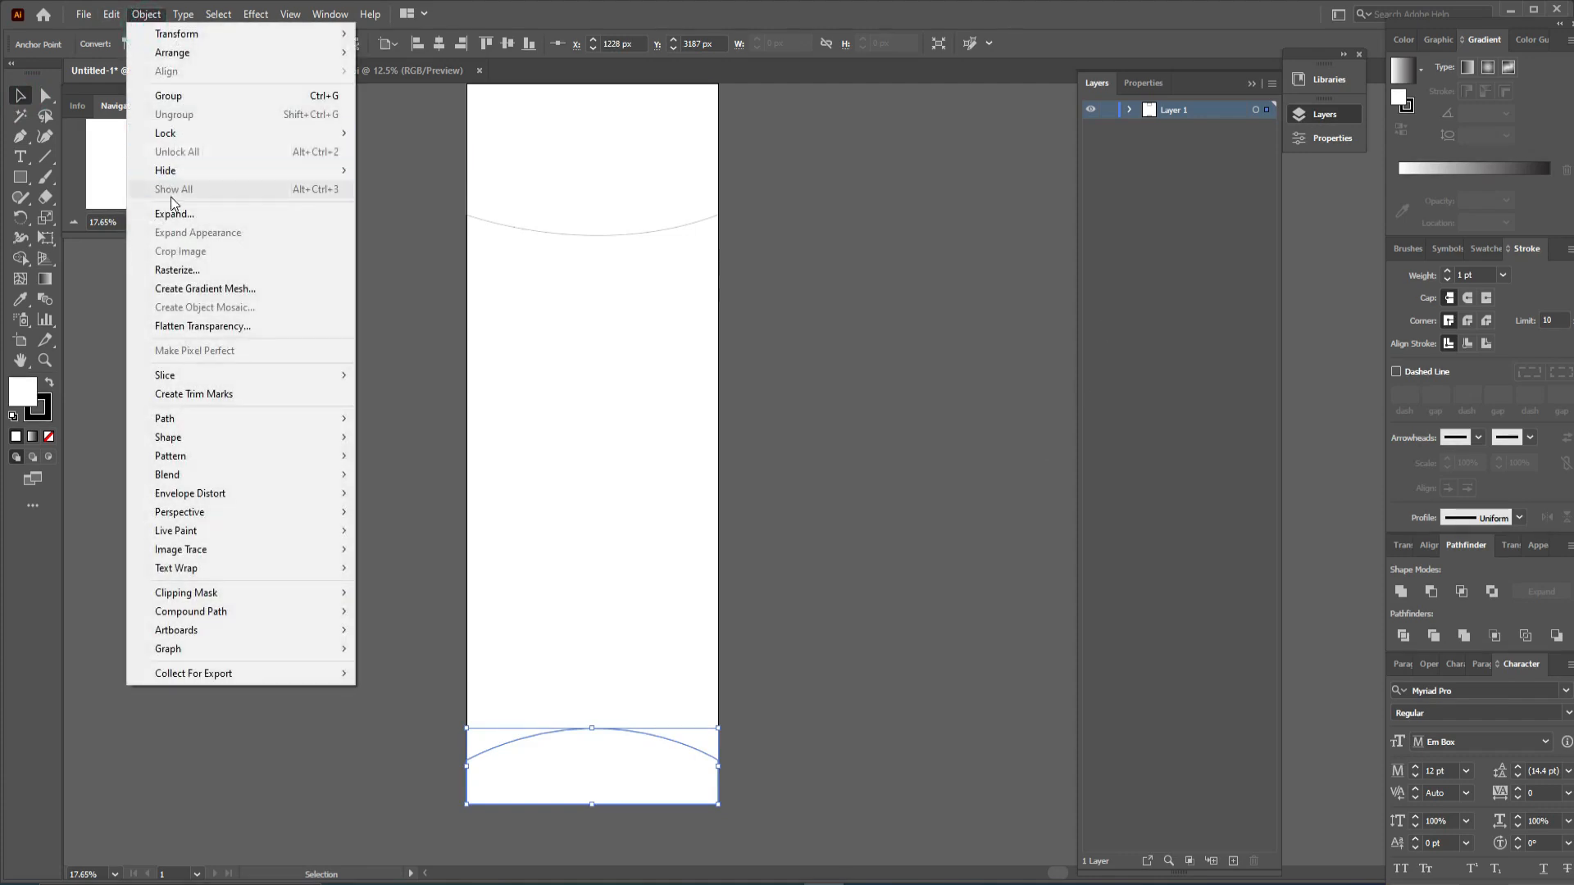
pyautogui.moveTo(182, 144)
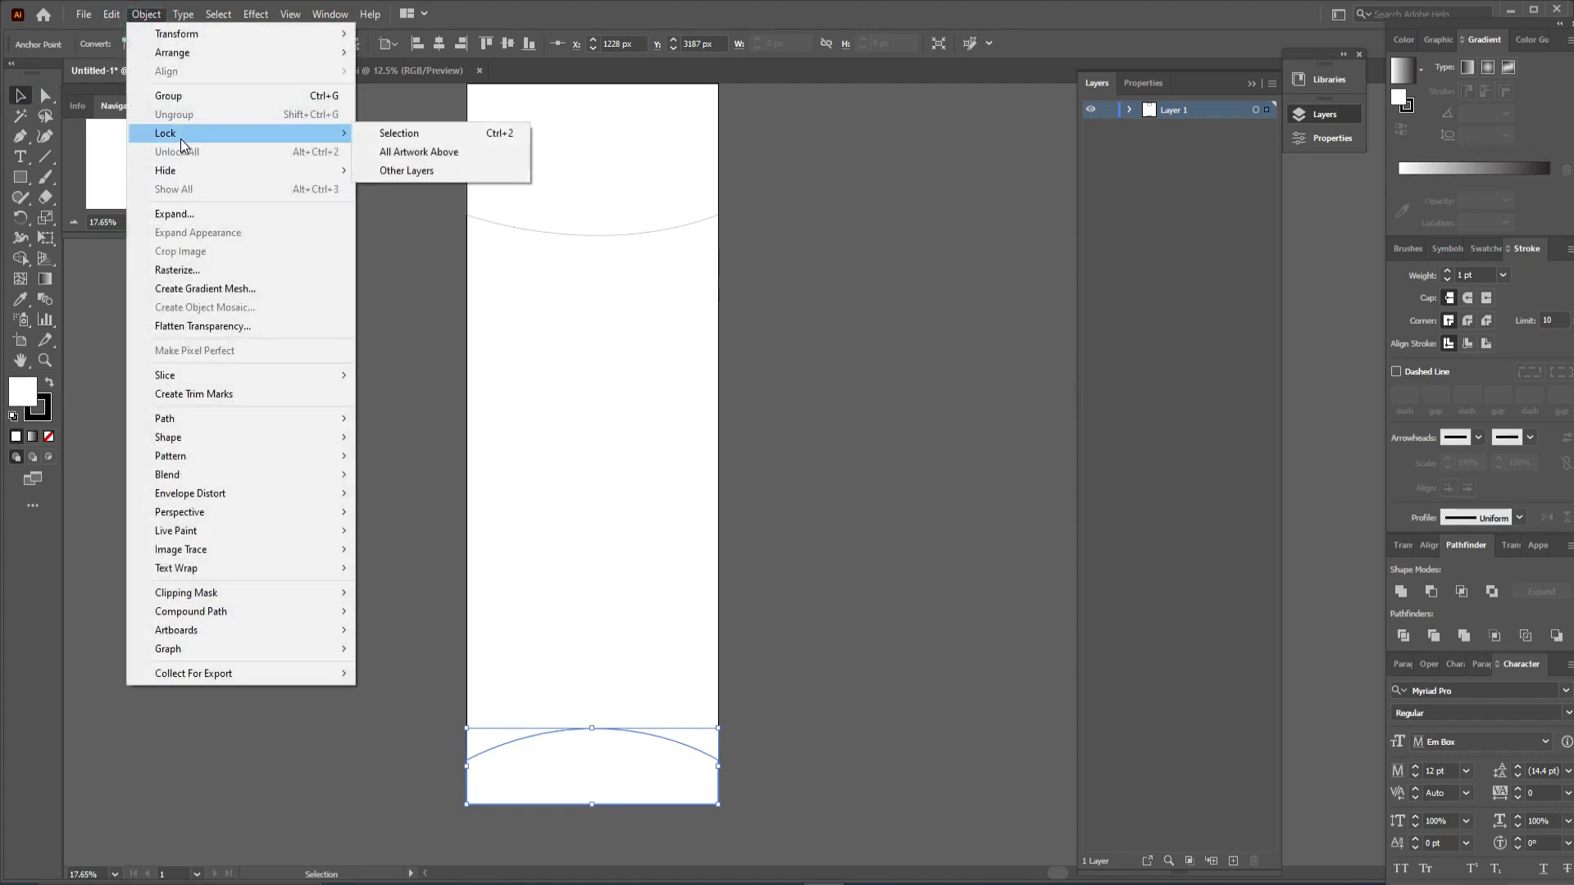
pyautogui.click(441, 137)
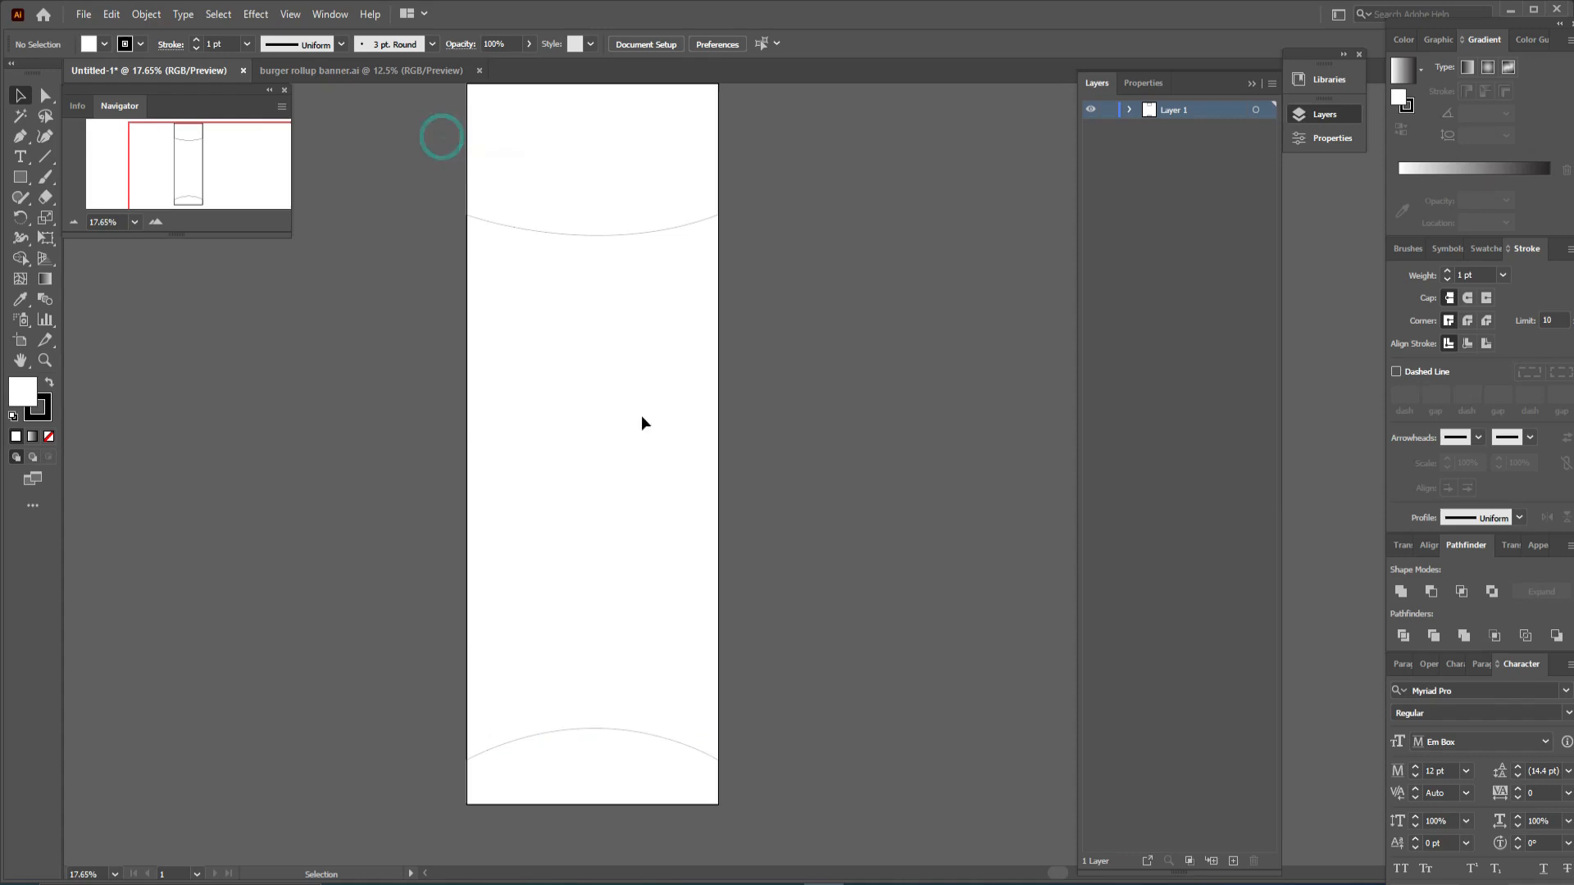
# - Draw a small closed wedge at the bottom-left with the Pen tool, its top curving from the left edge to about two-thirds across
pyautogui.click(21, 136)
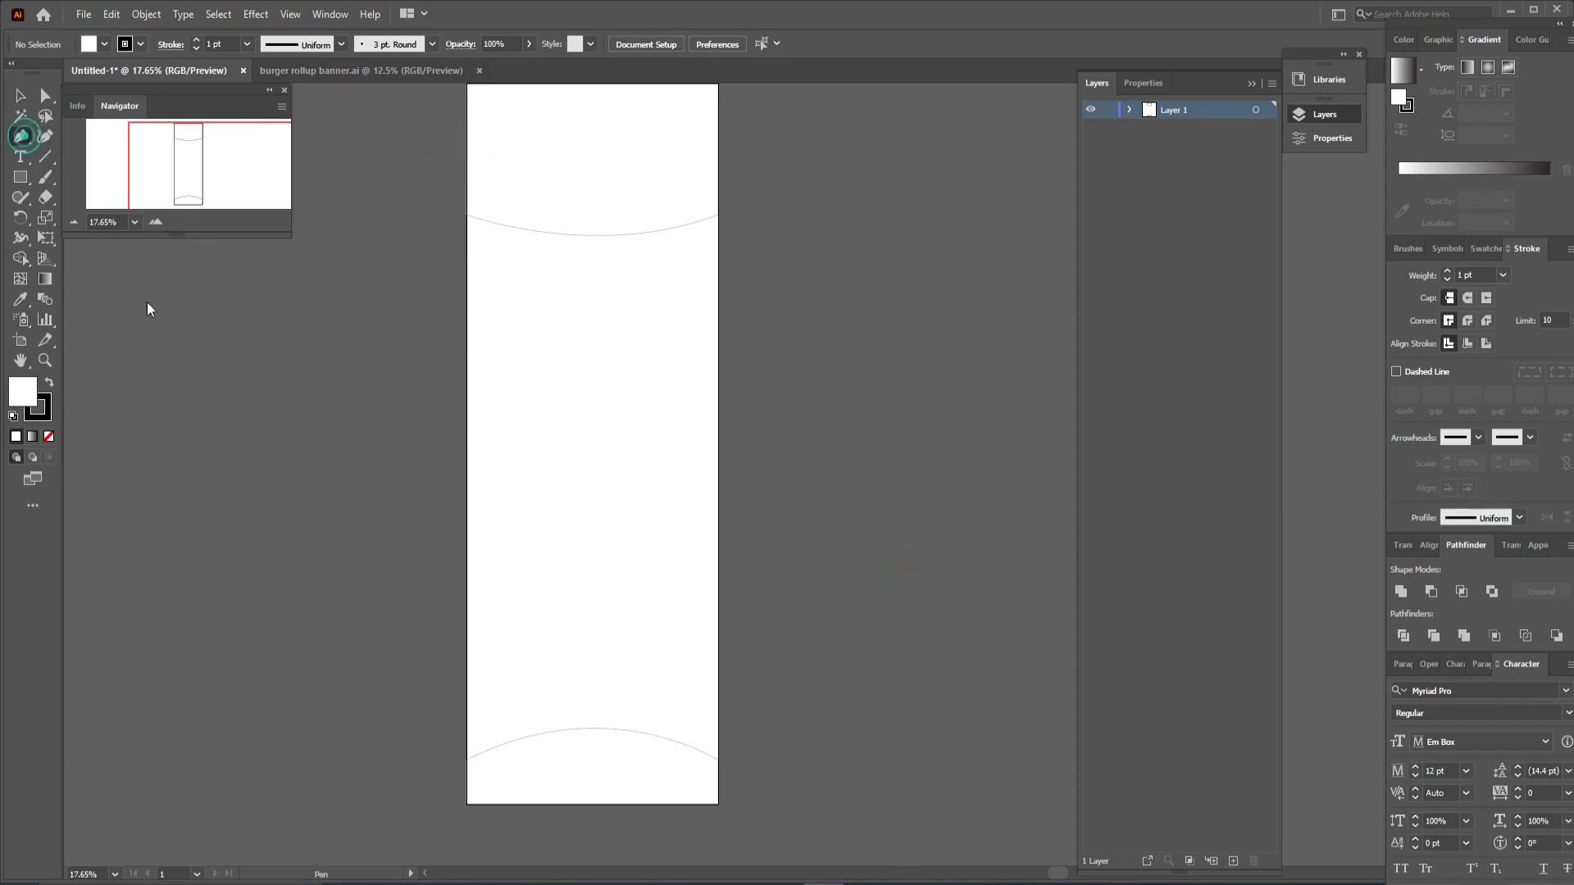
pyautogui.click(467, 705)
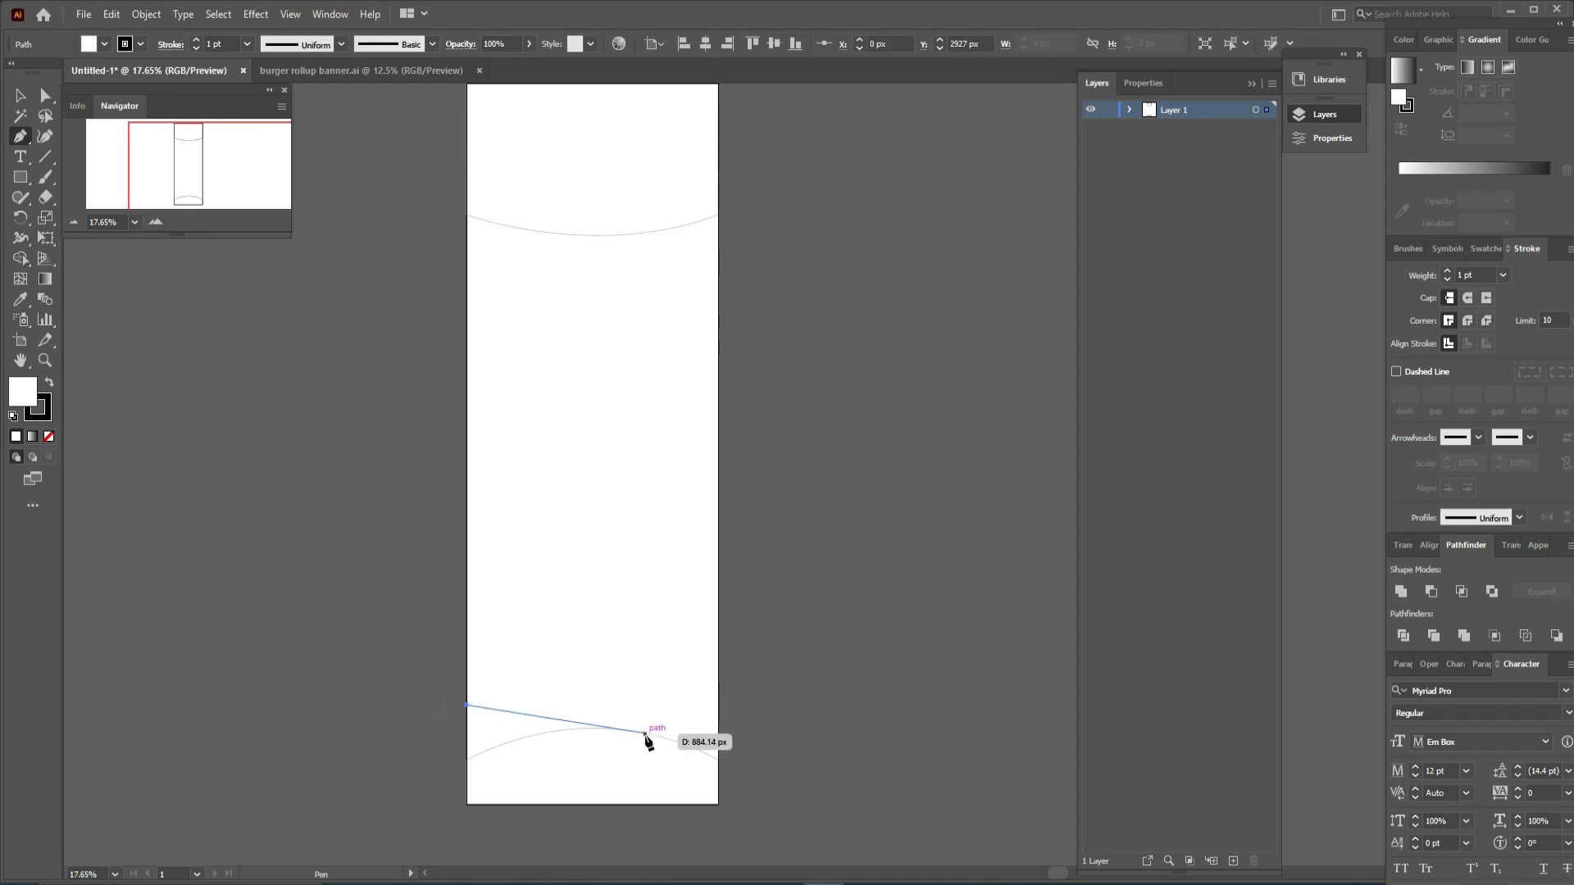
pyautogui.moveTo(645, 734); pyautogui.dragTo(701, 806)
pyautogui.click(646, 733)
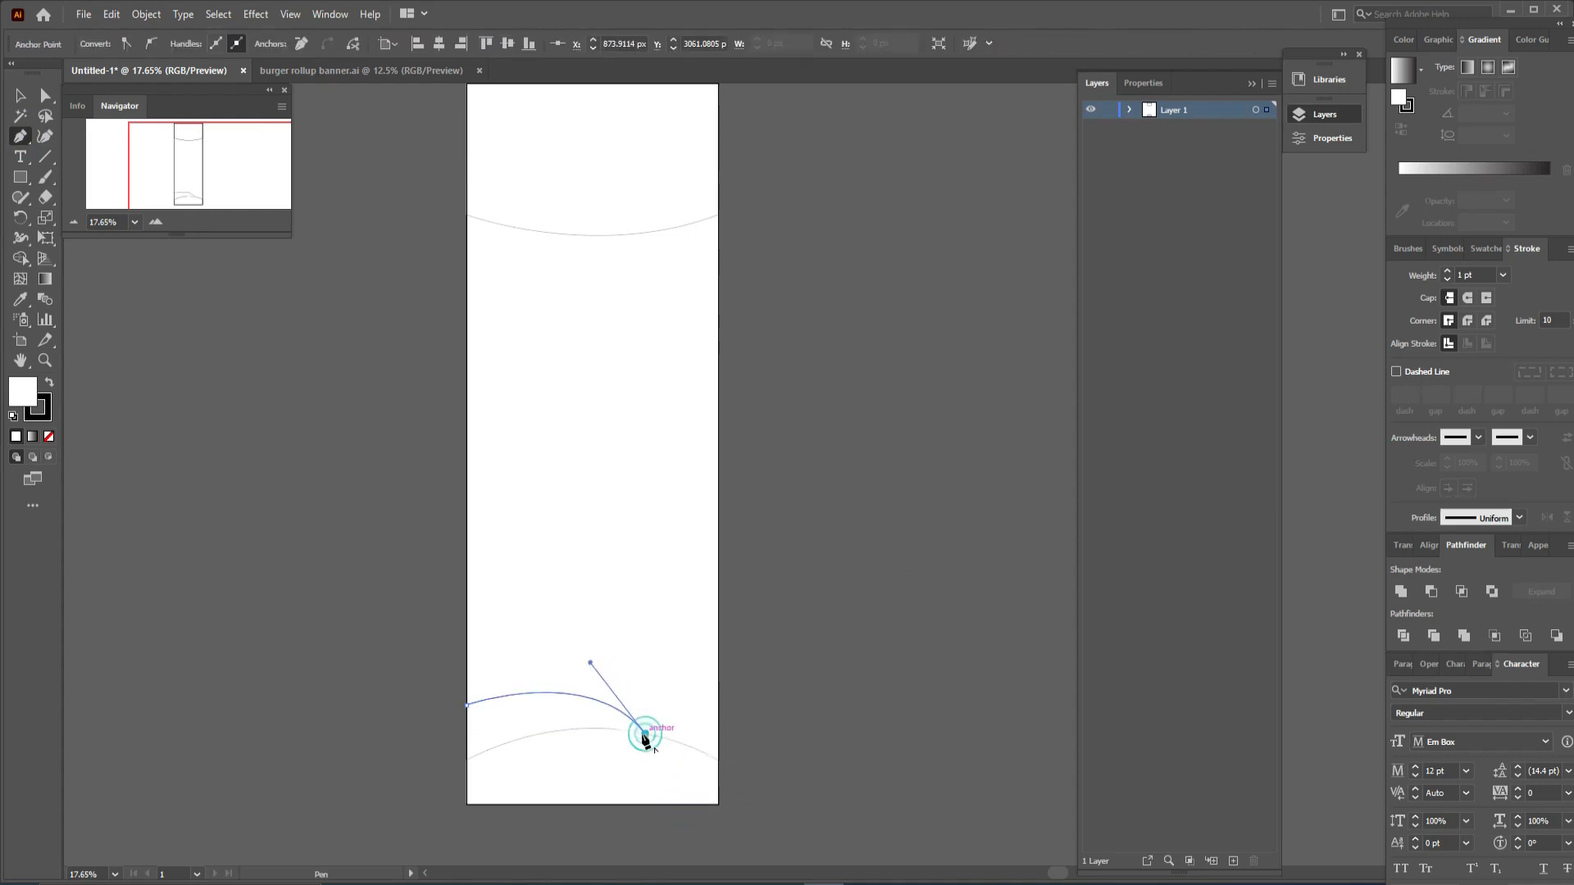
pyautogui.click(468, 772)
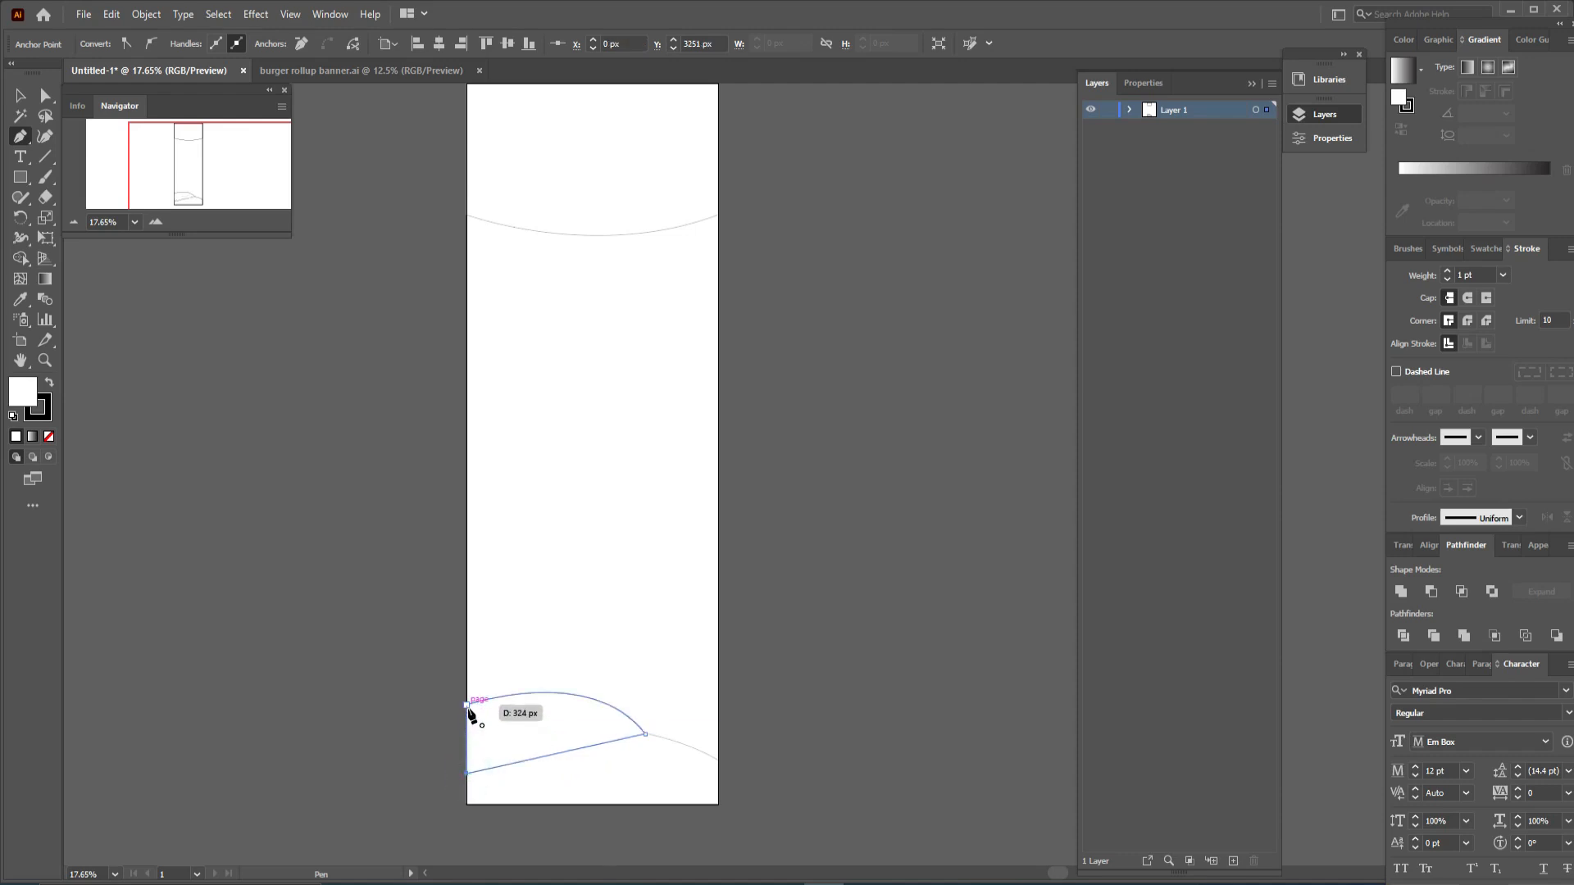
pyautogui.click(467, 707)
pyautogui.click(21, 95)
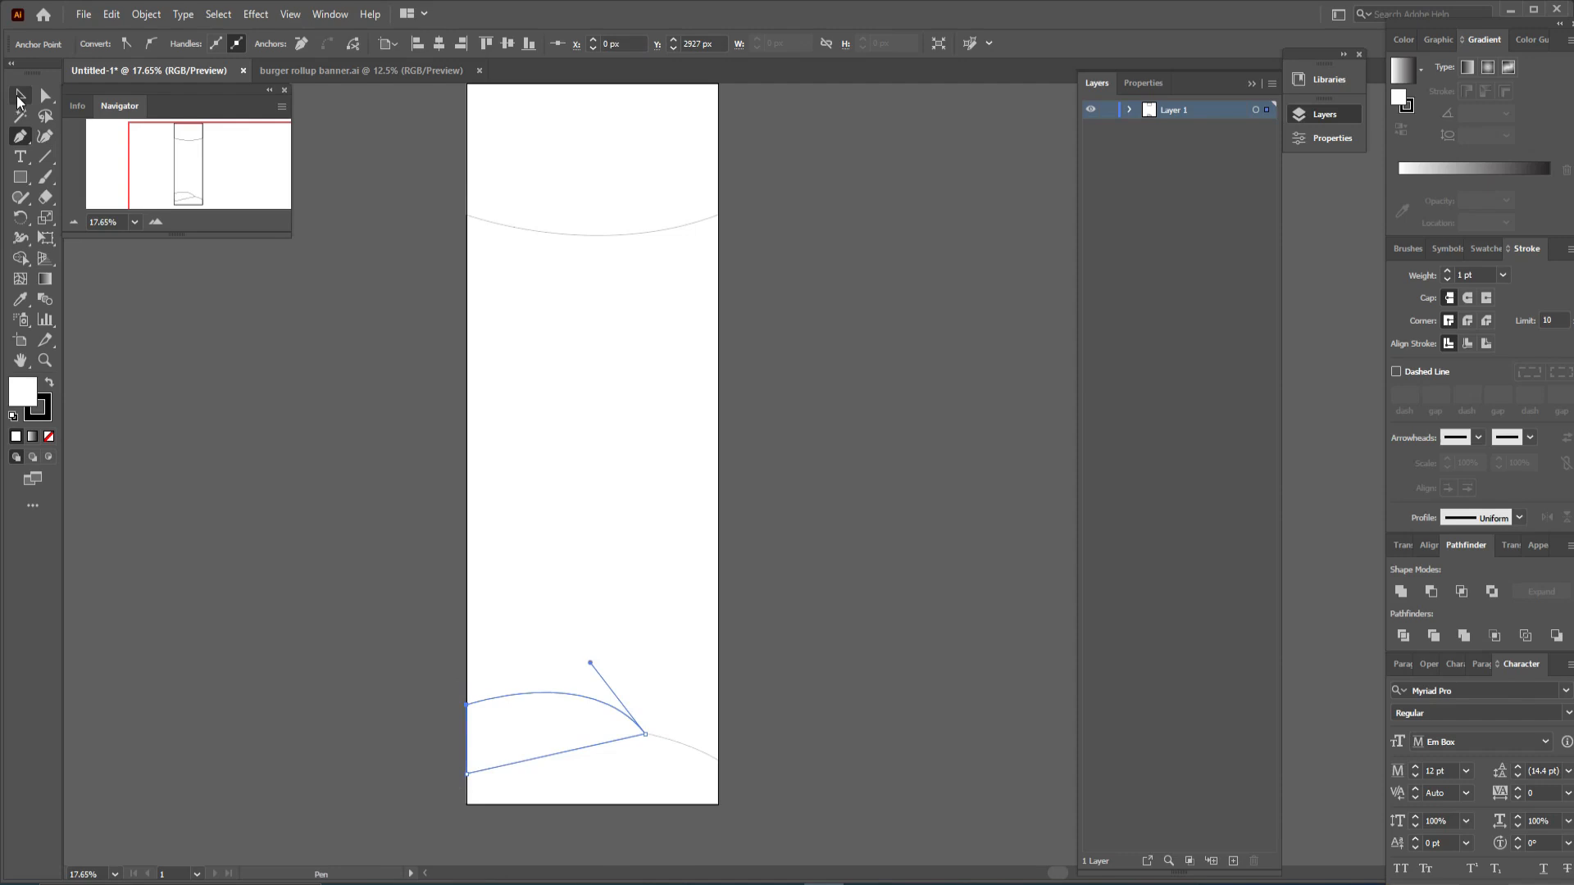
pyautogui.click(871, 612)
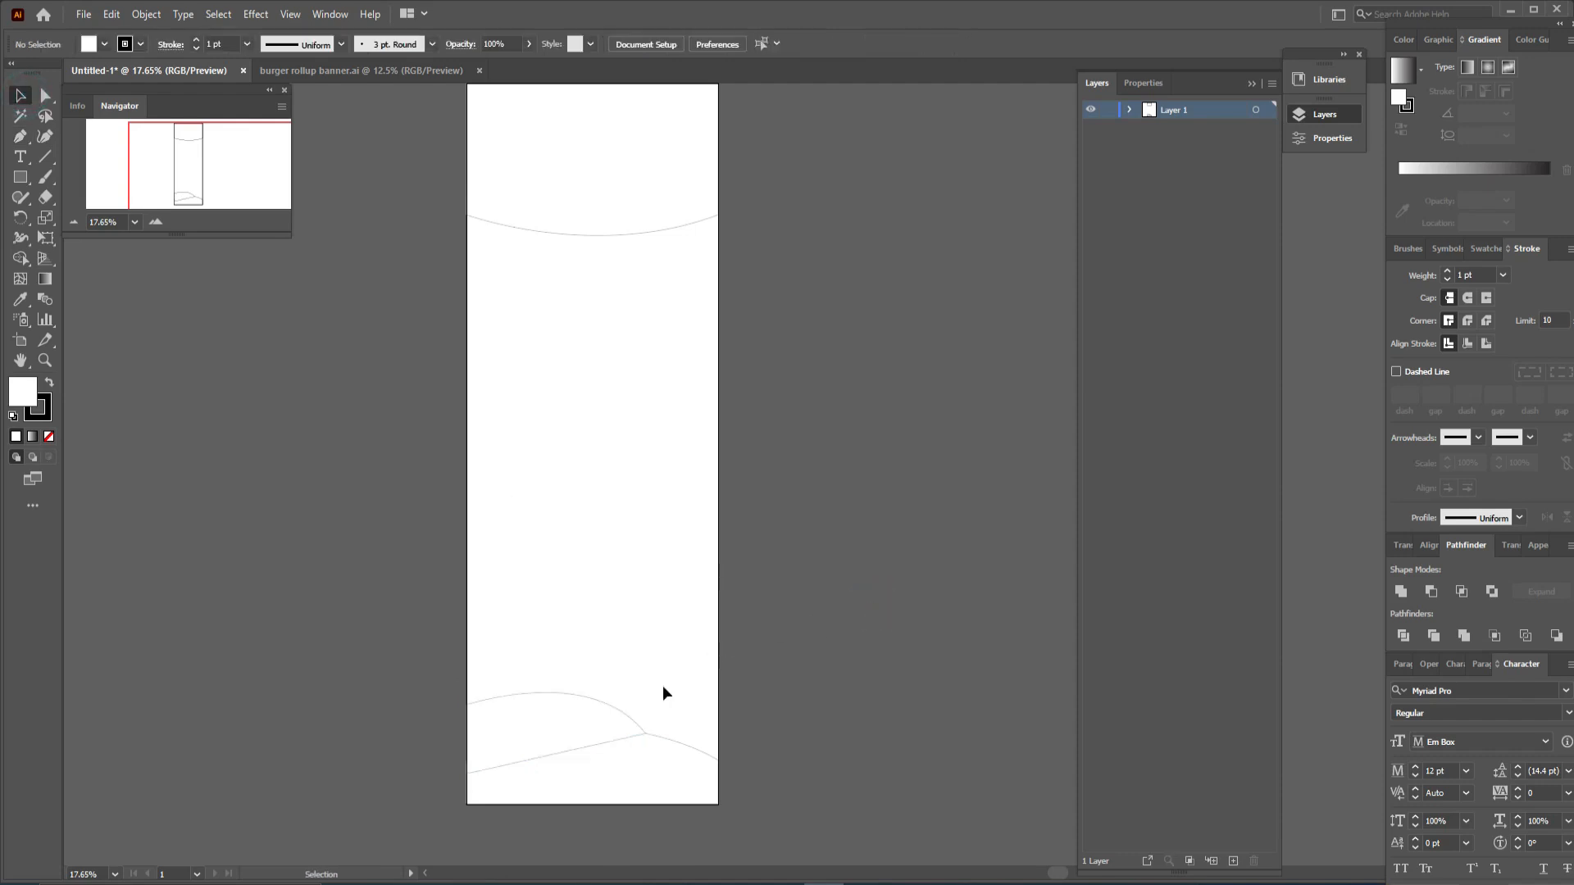
# - Send the bottom-left wedge shape to the back of the stacking order
pyautogui.click(625, 714)
pyautogui.rightClick(627, 714)
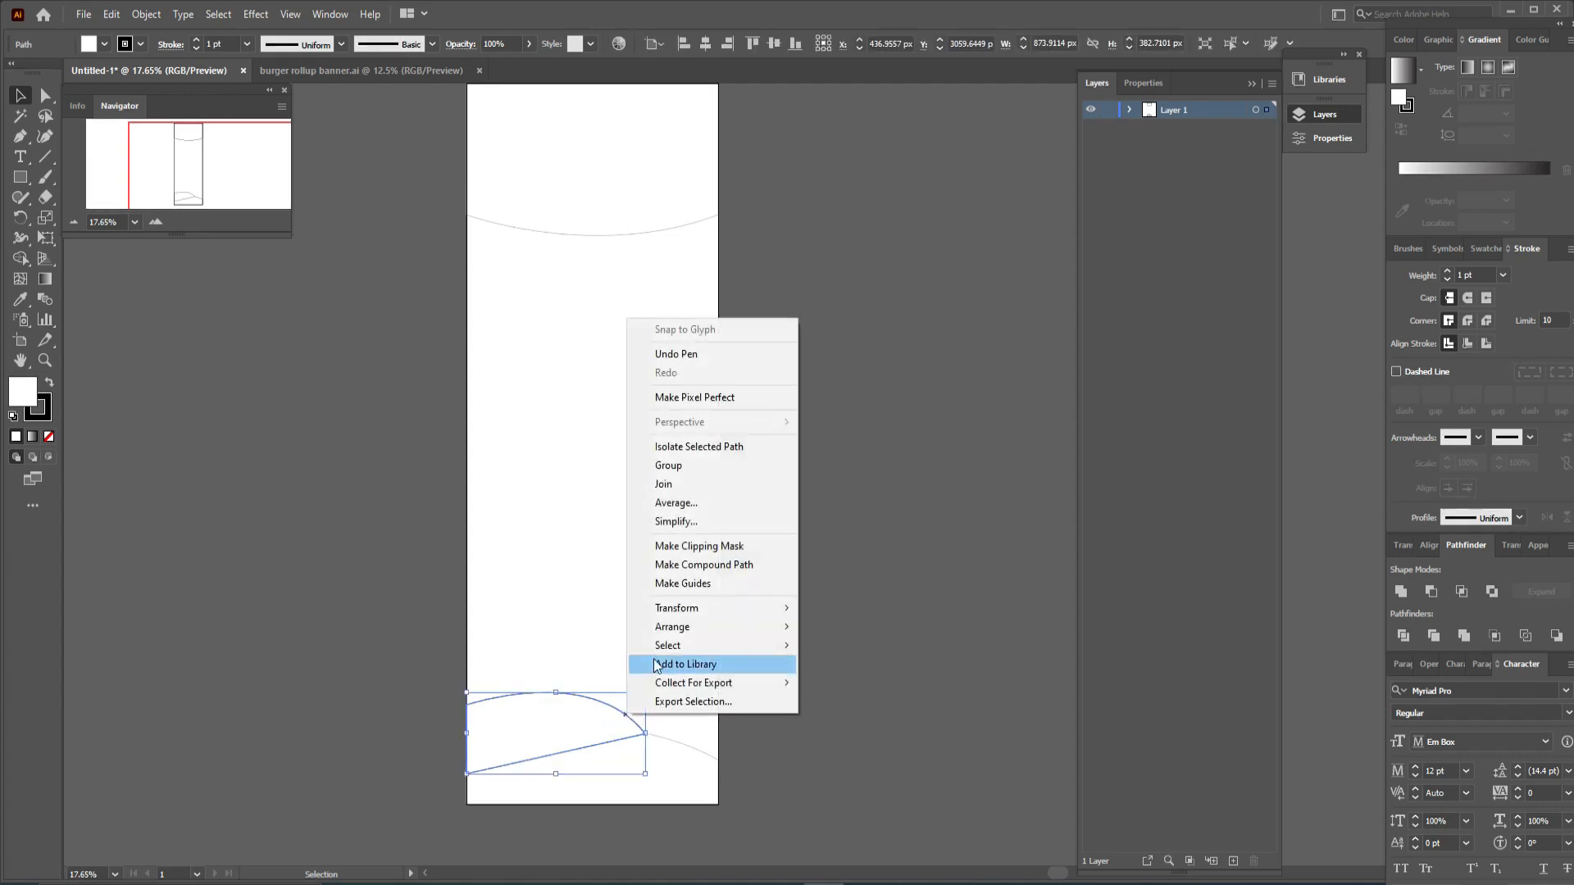
pyautogui.moveTo(668, 635)
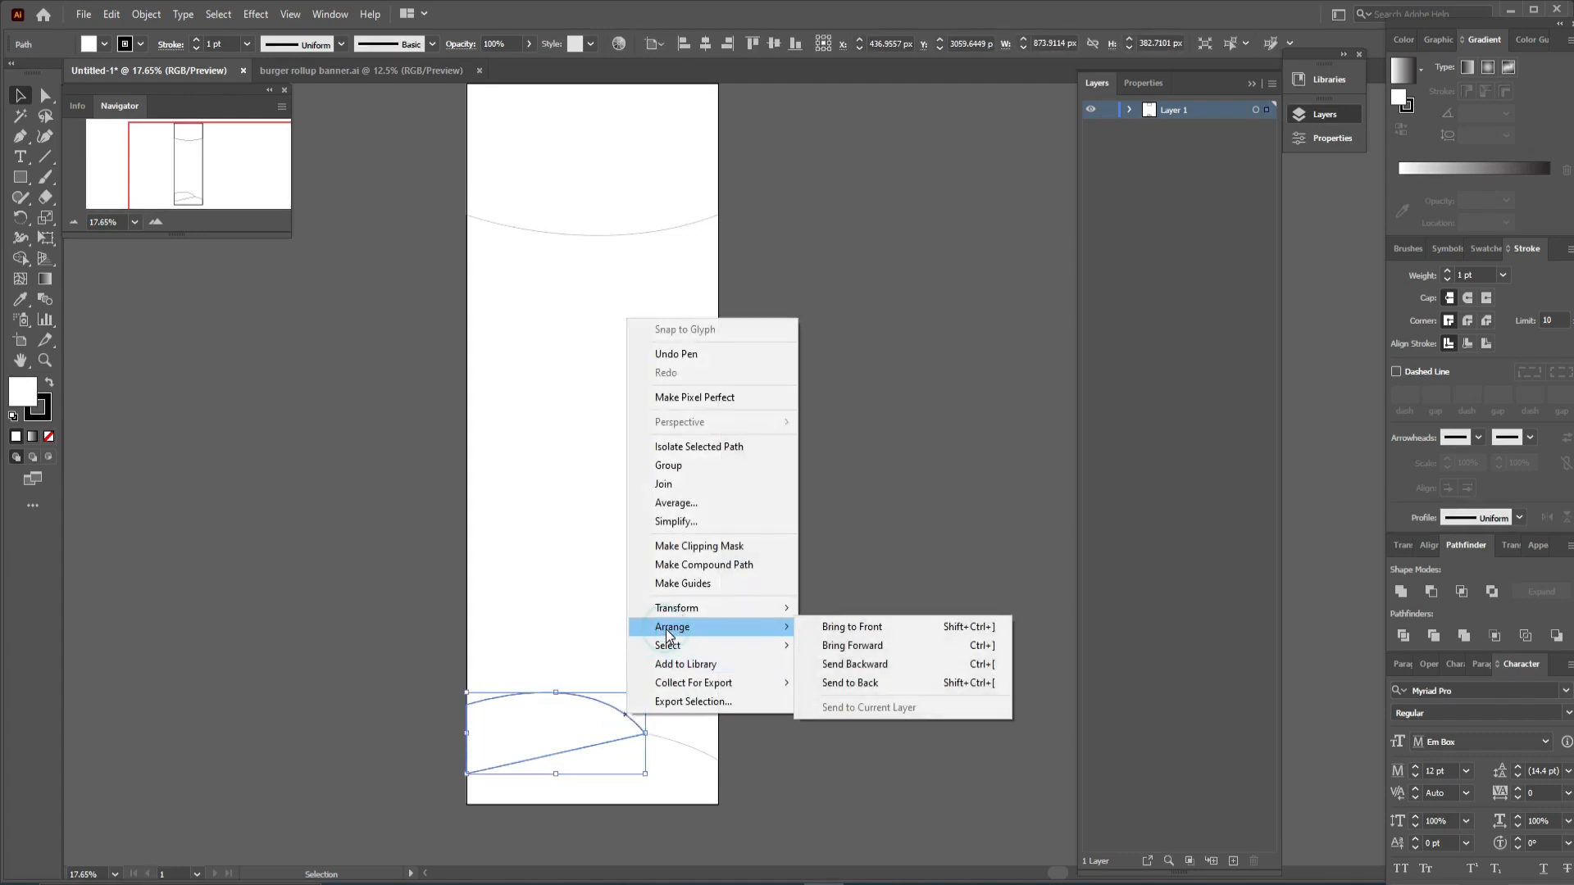
pyautogui.click(852, 683)
pyautogui.click(873, 667)
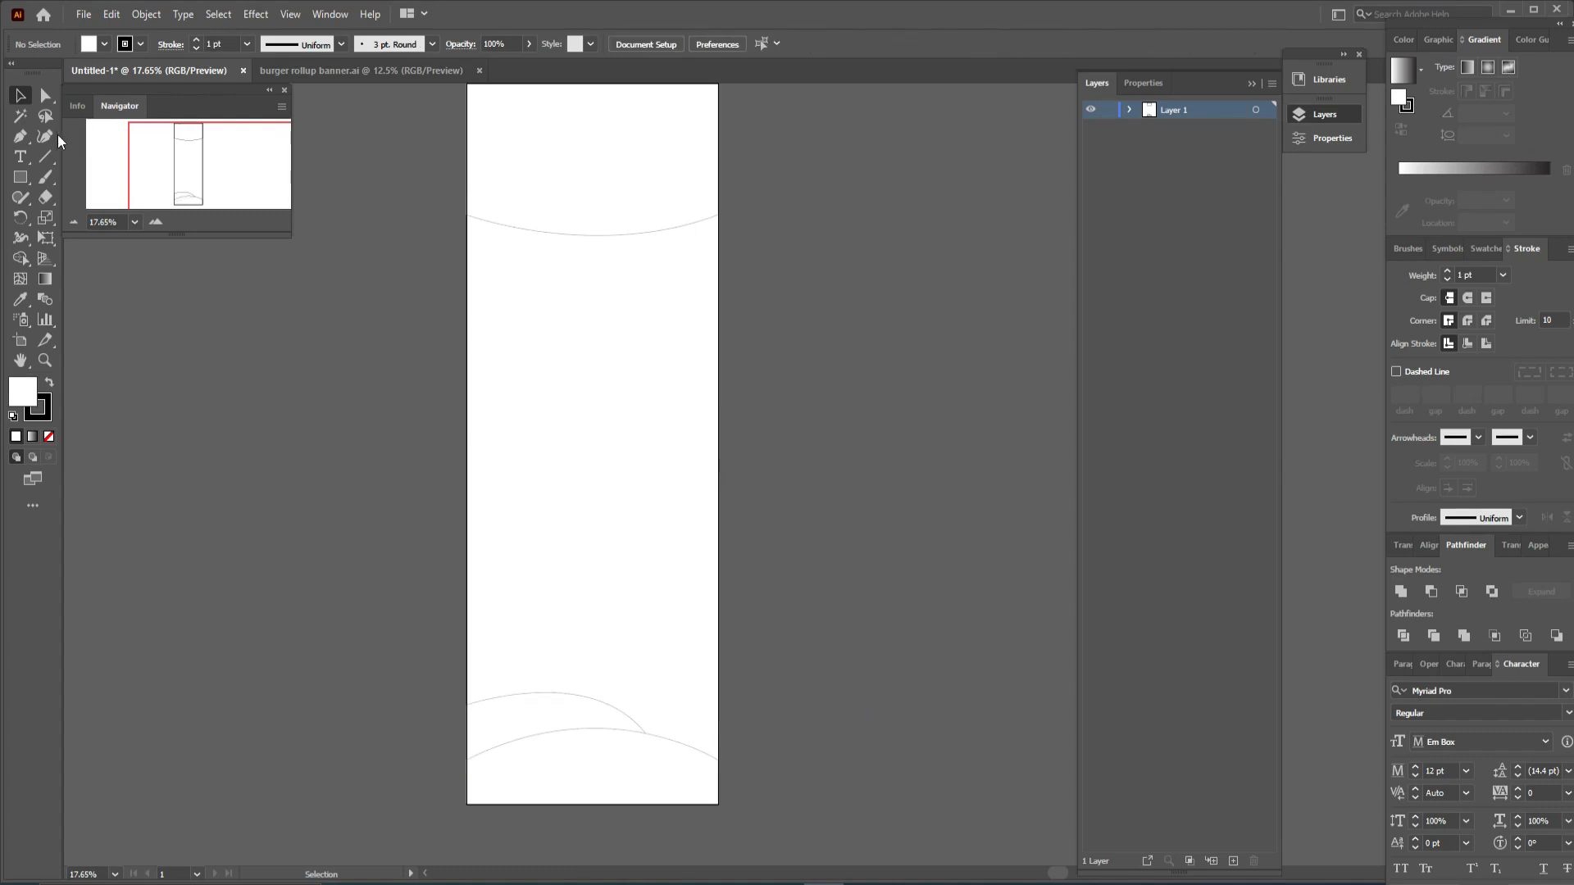
# - Start a middle band shape with the Pen tool: run down the left edge and add a downward-curving bottom edge to the right edge
pyautogui.click(18, 138)
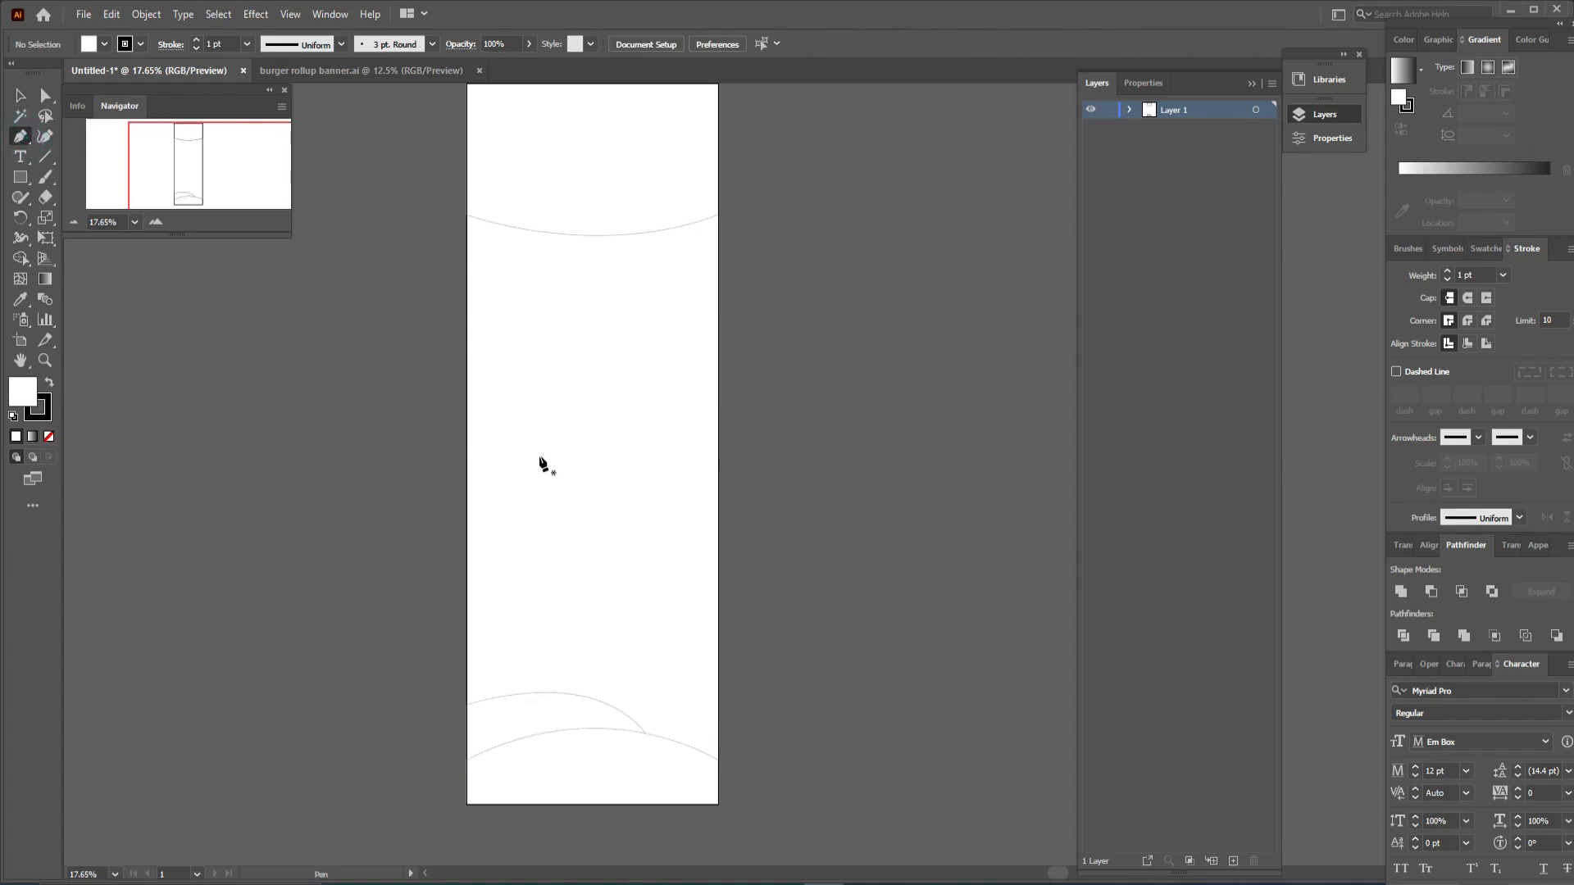
pyautogui.click(469, 325)
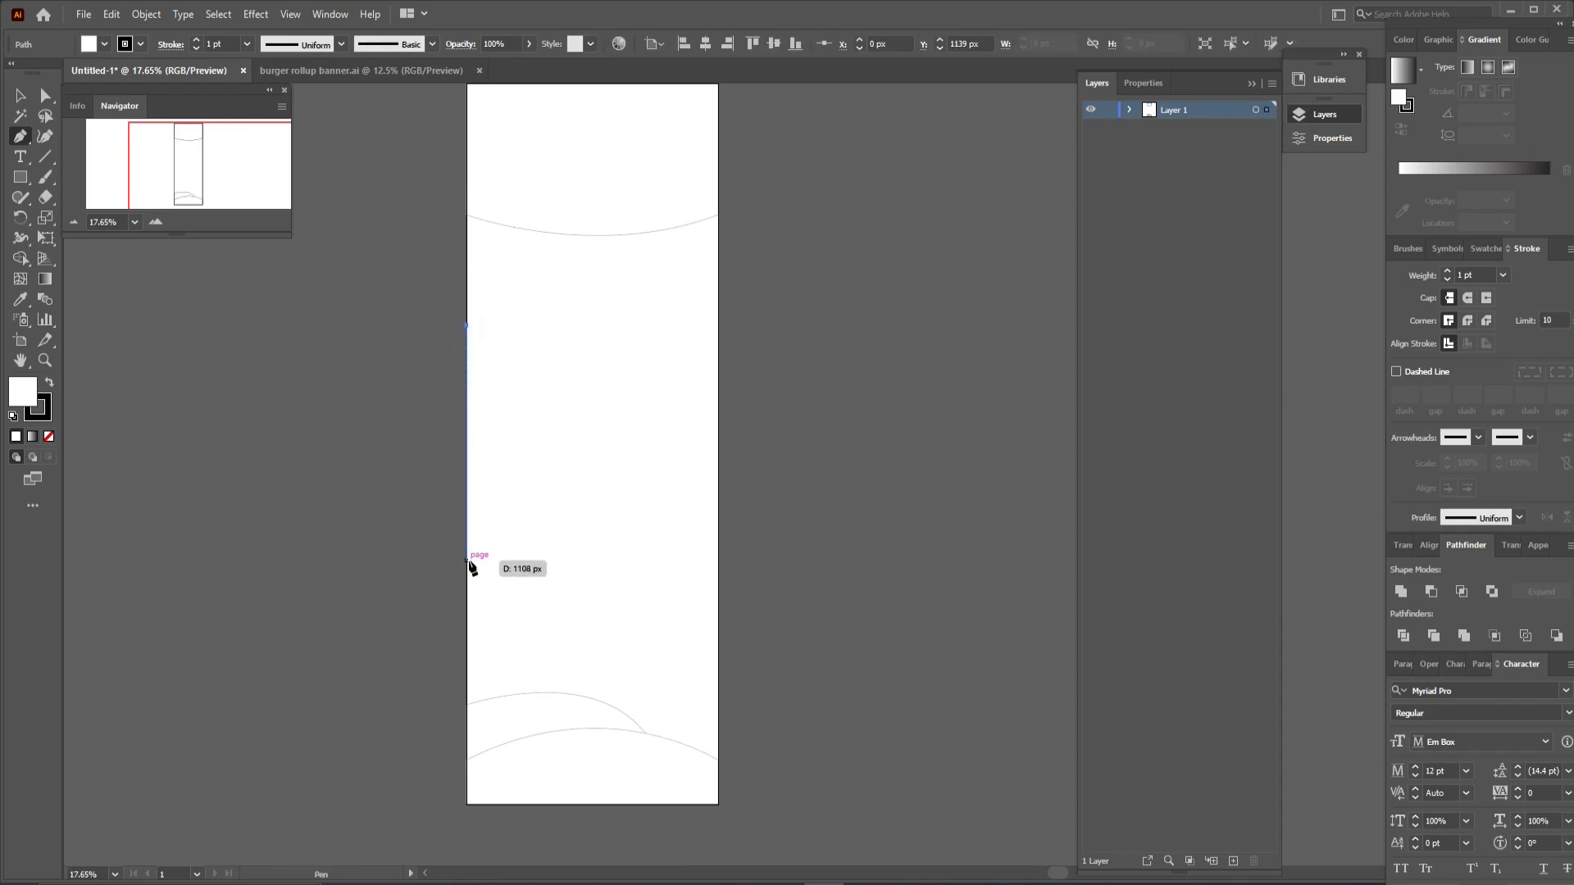
pyautogui.moveTo(468, 561); pyautogui.dragTo(571, 566)
pyautogui.moveTo(717, 533); pyautogui.dragTo(808, 457)
pyautogui.click(717, 532)
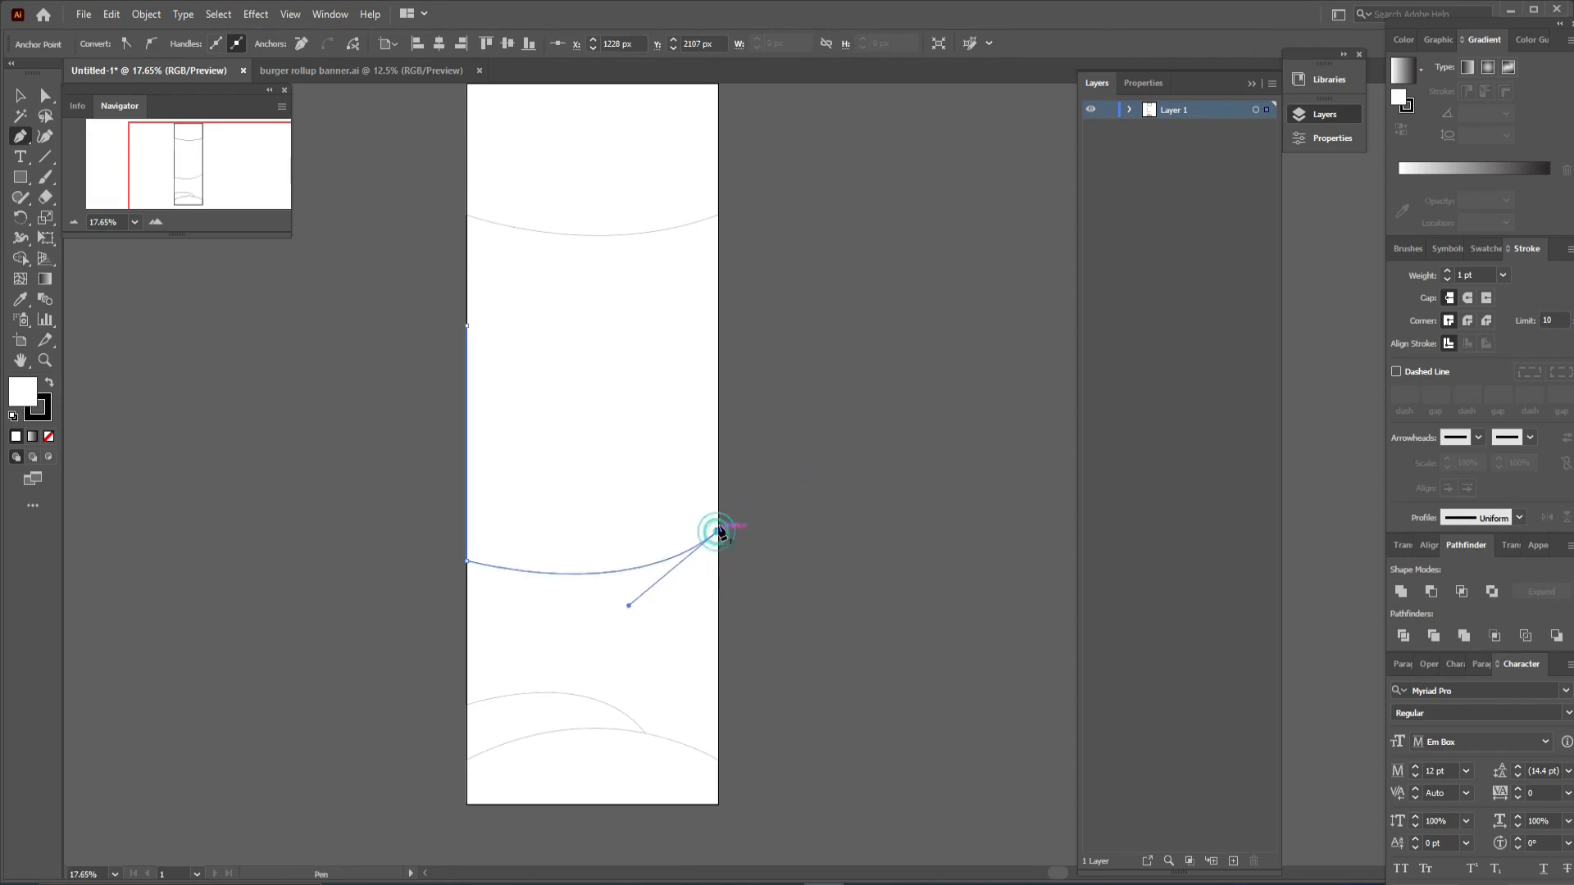
# - Complete the middle band with a wavy top edge through a mid anchor back to the left edge, closing the path
pyautogui.click(718, 377)
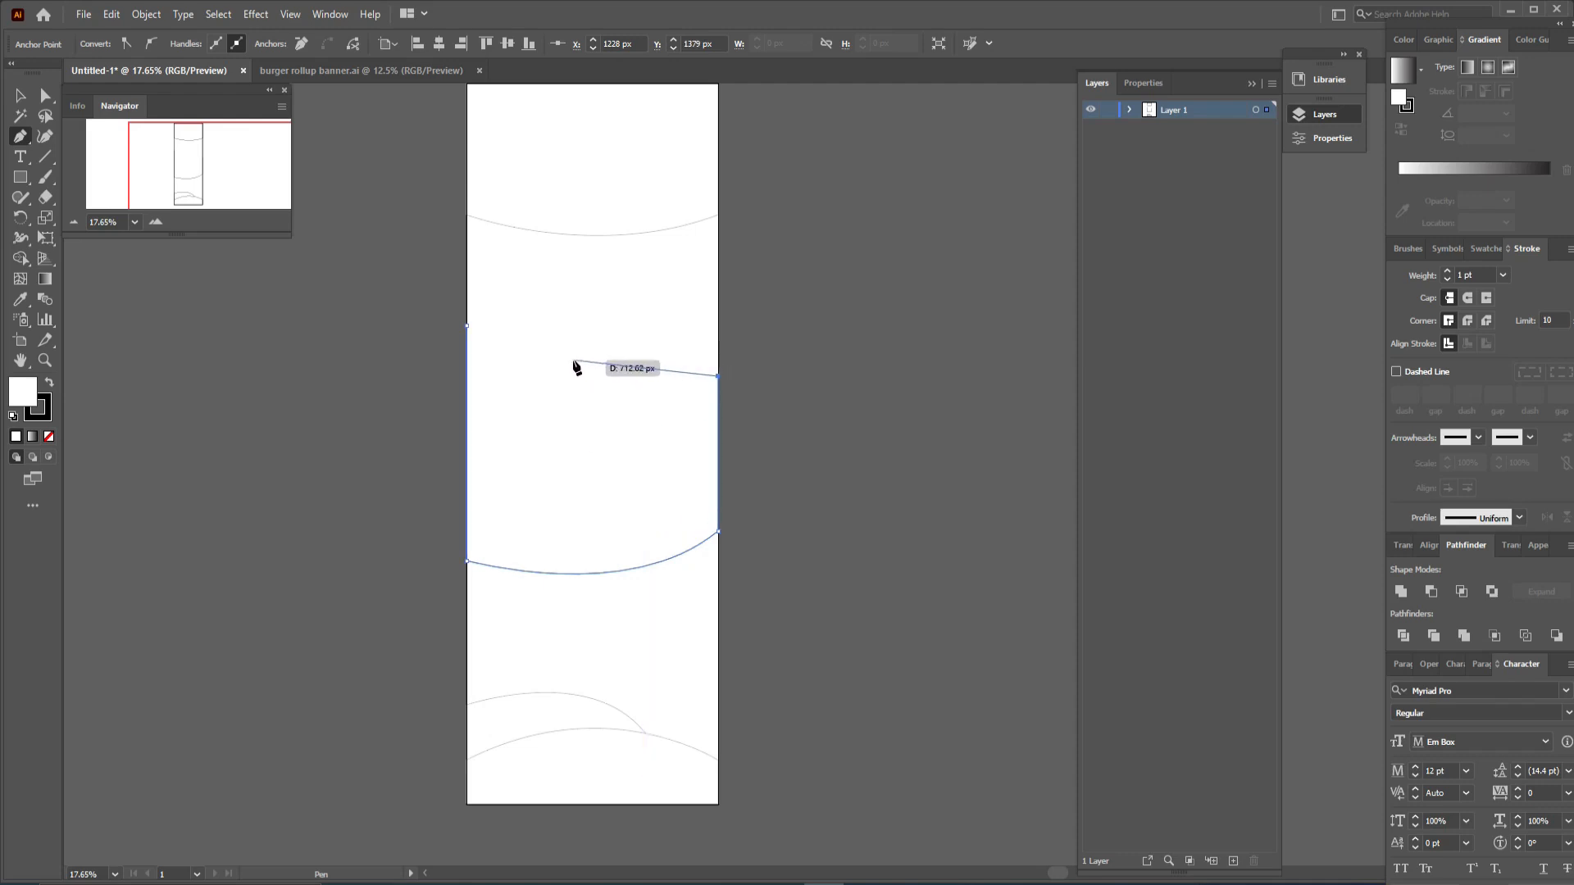
pyautogui.moveTo(574, 362); pyautogui.dragTo(487, 371)
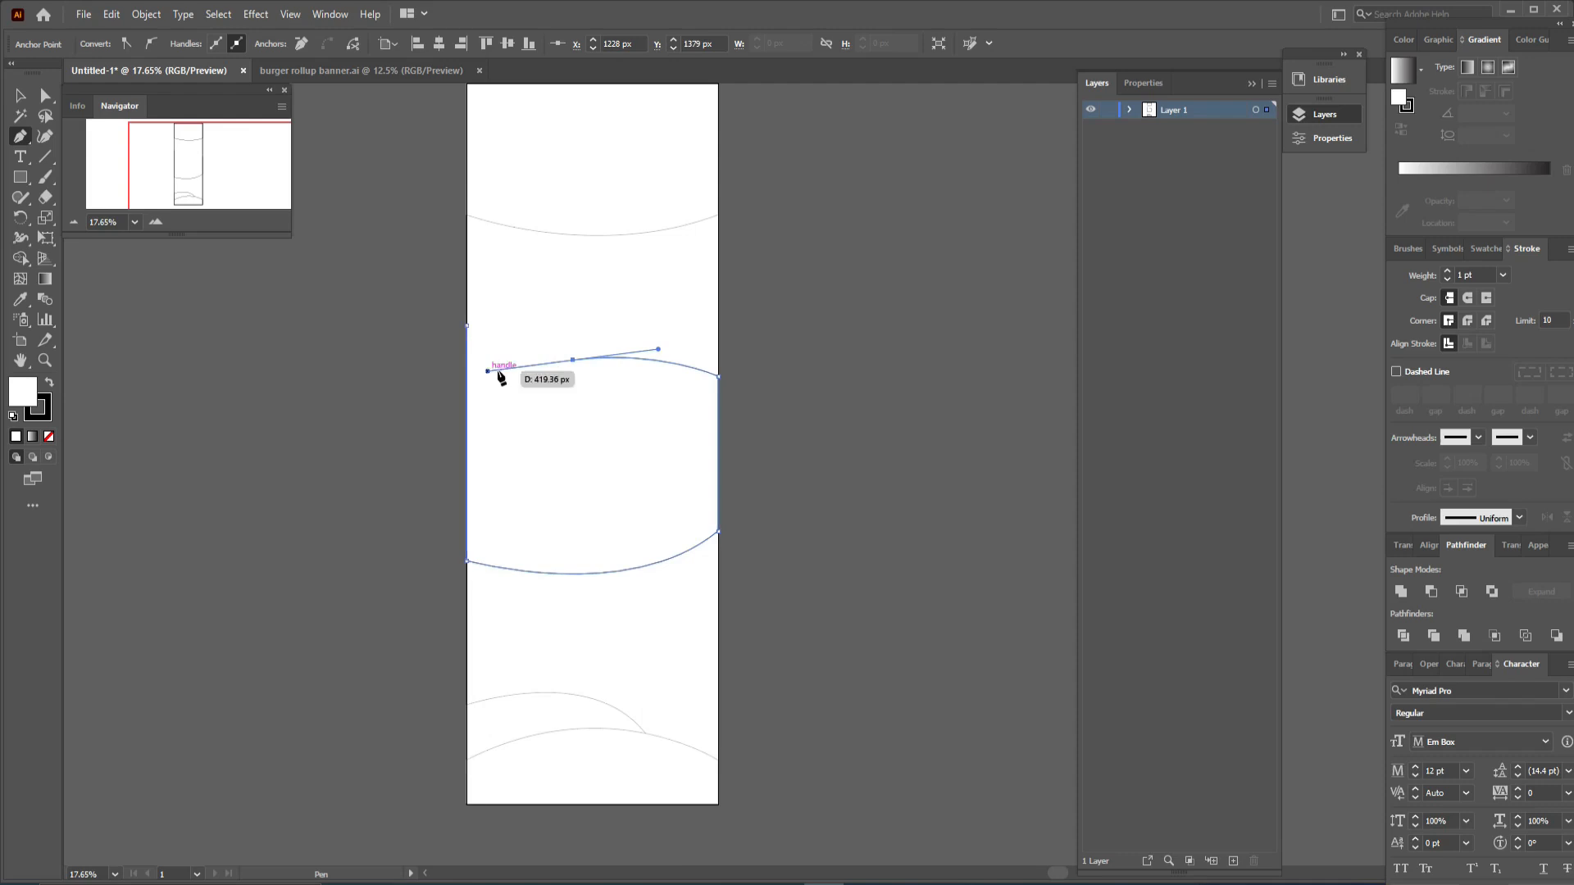
pyautogui.click(573, 361)
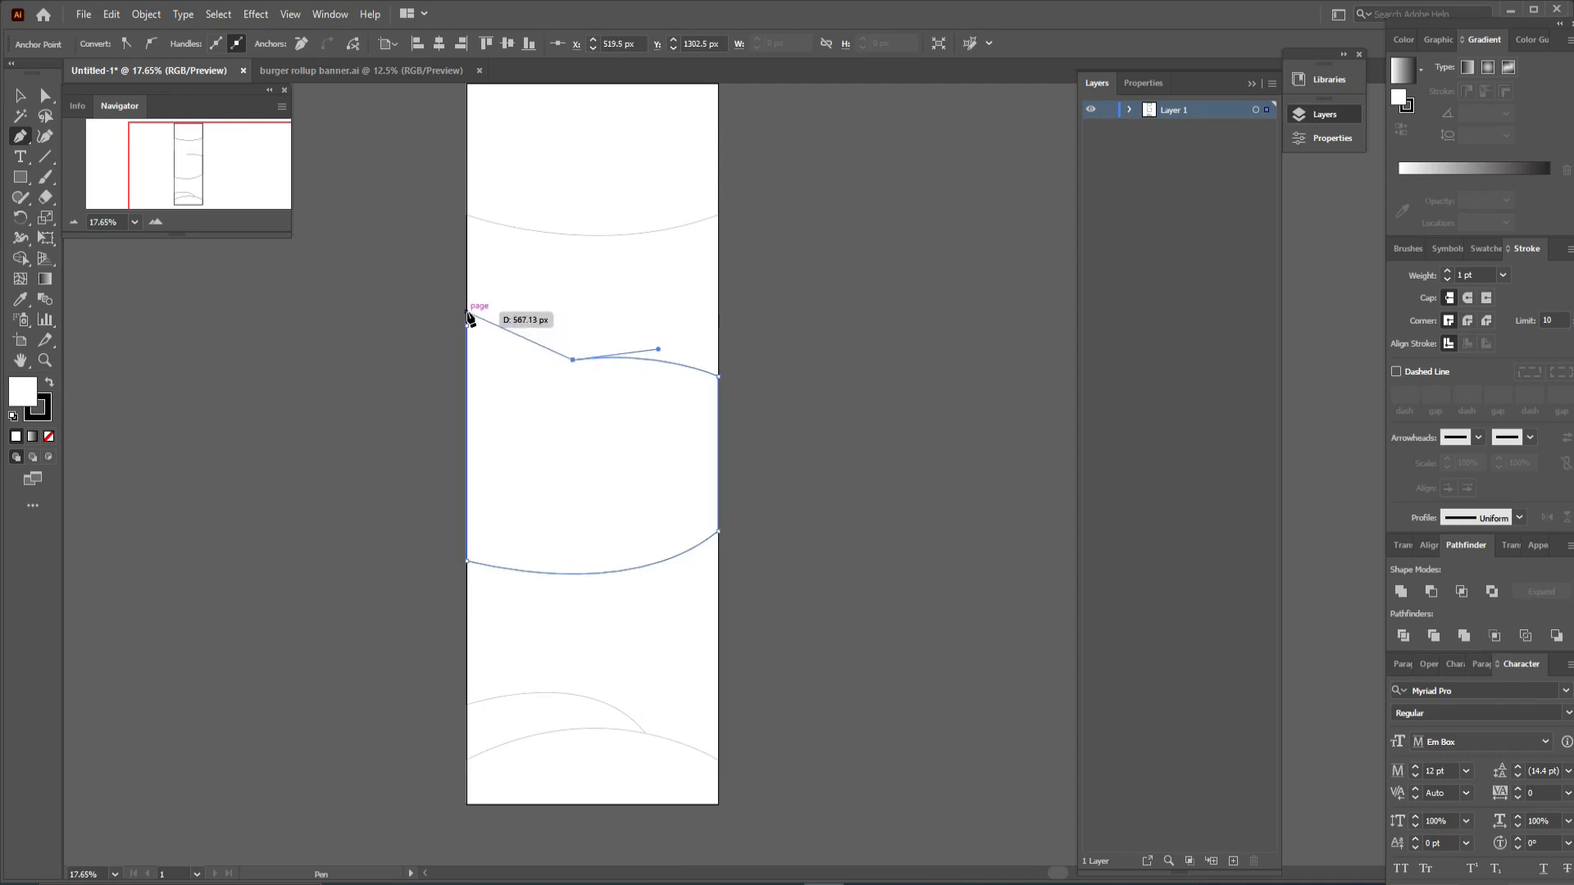
pyautogui.moveTo(468, 313); pyautogui.dragTo(467, 273)
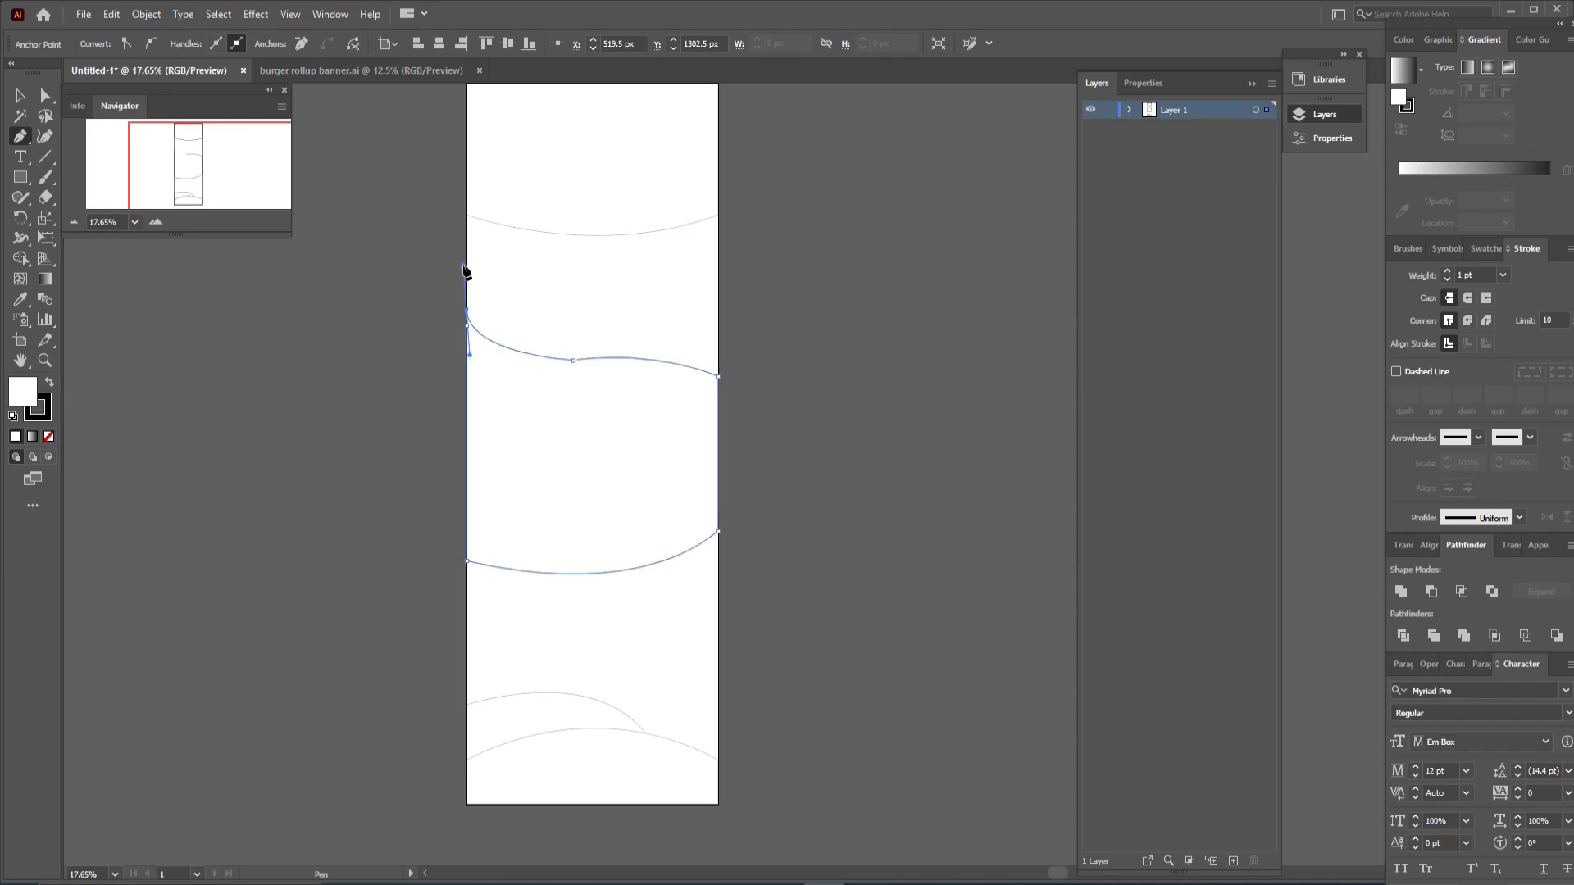
pyautogui.click(467, 312)
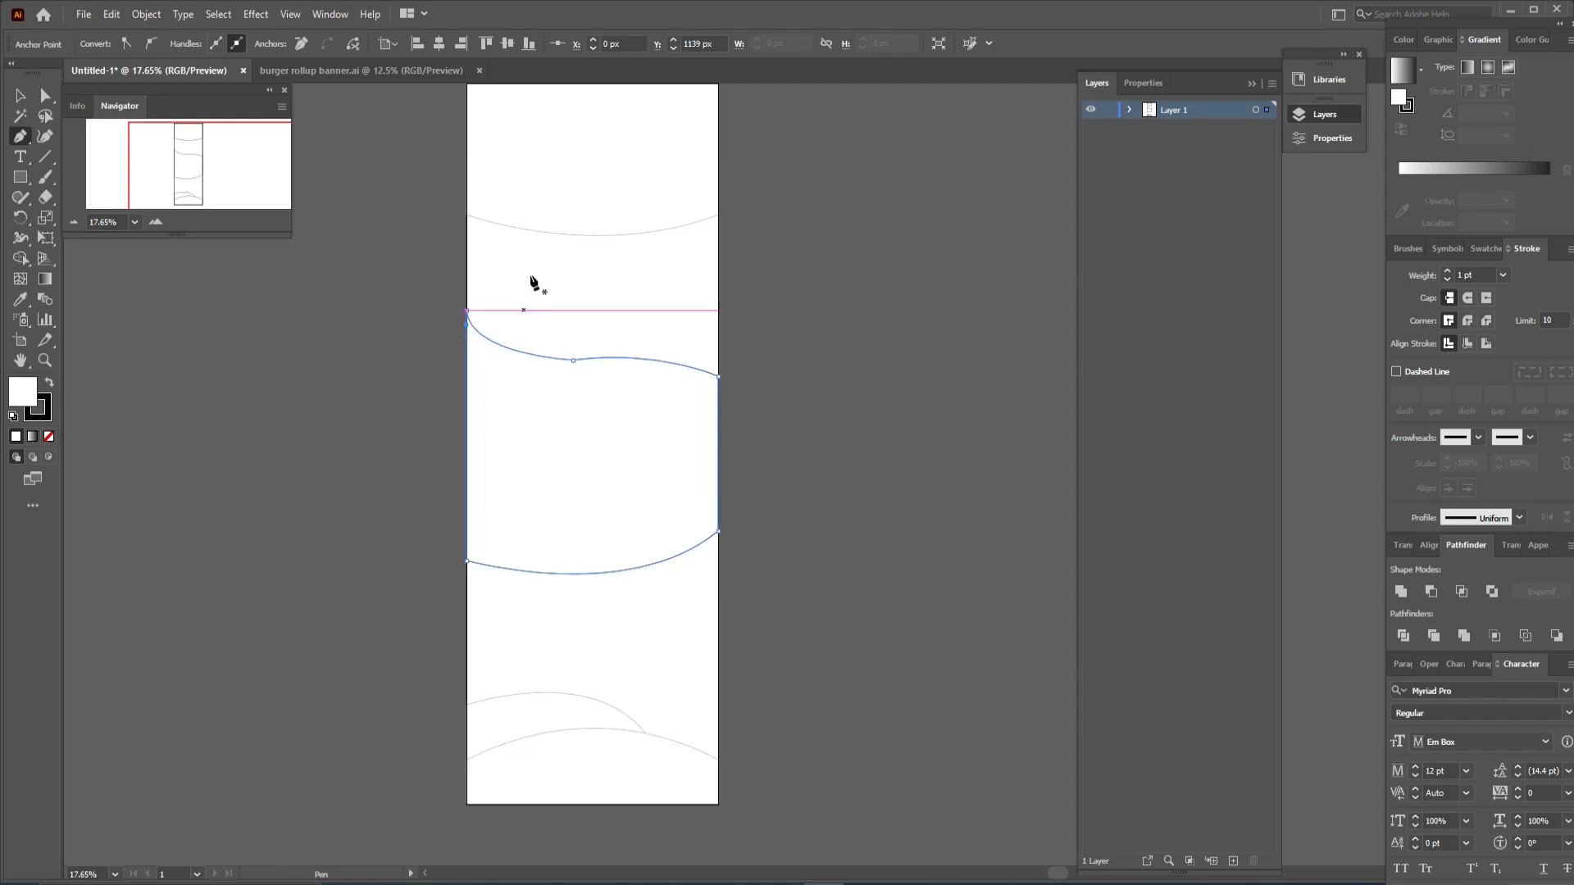
# - Paste the brown, yellow and orange colour swatches and move them above the artboard
pyautogui.click(20, 95)
pyautogui.click(344, 472)
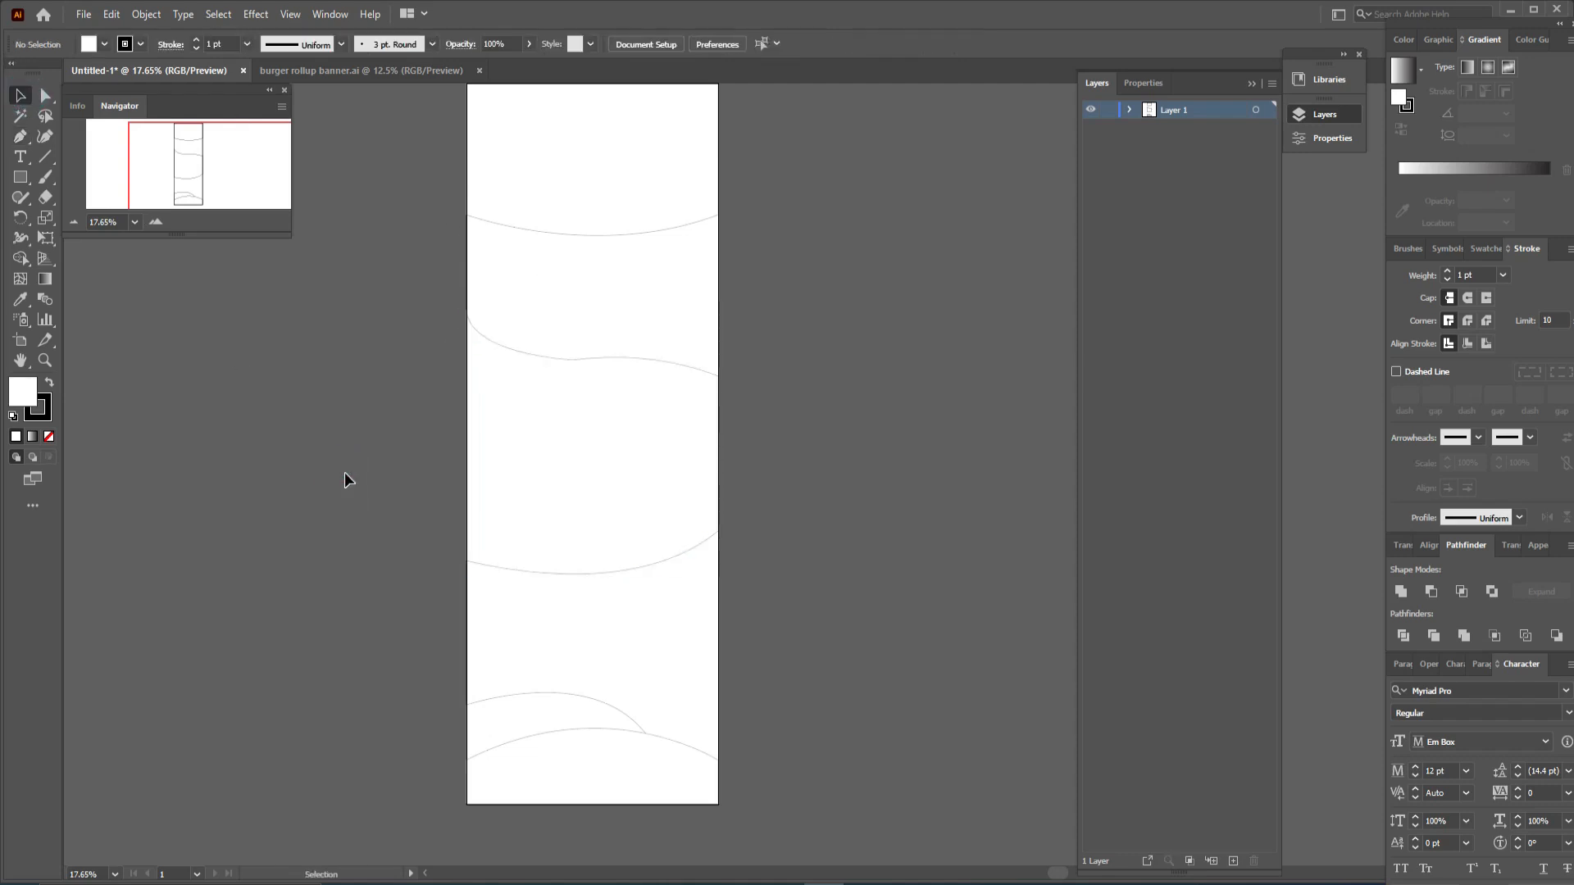
pyautogui.hotkey('ctrl', 'v')
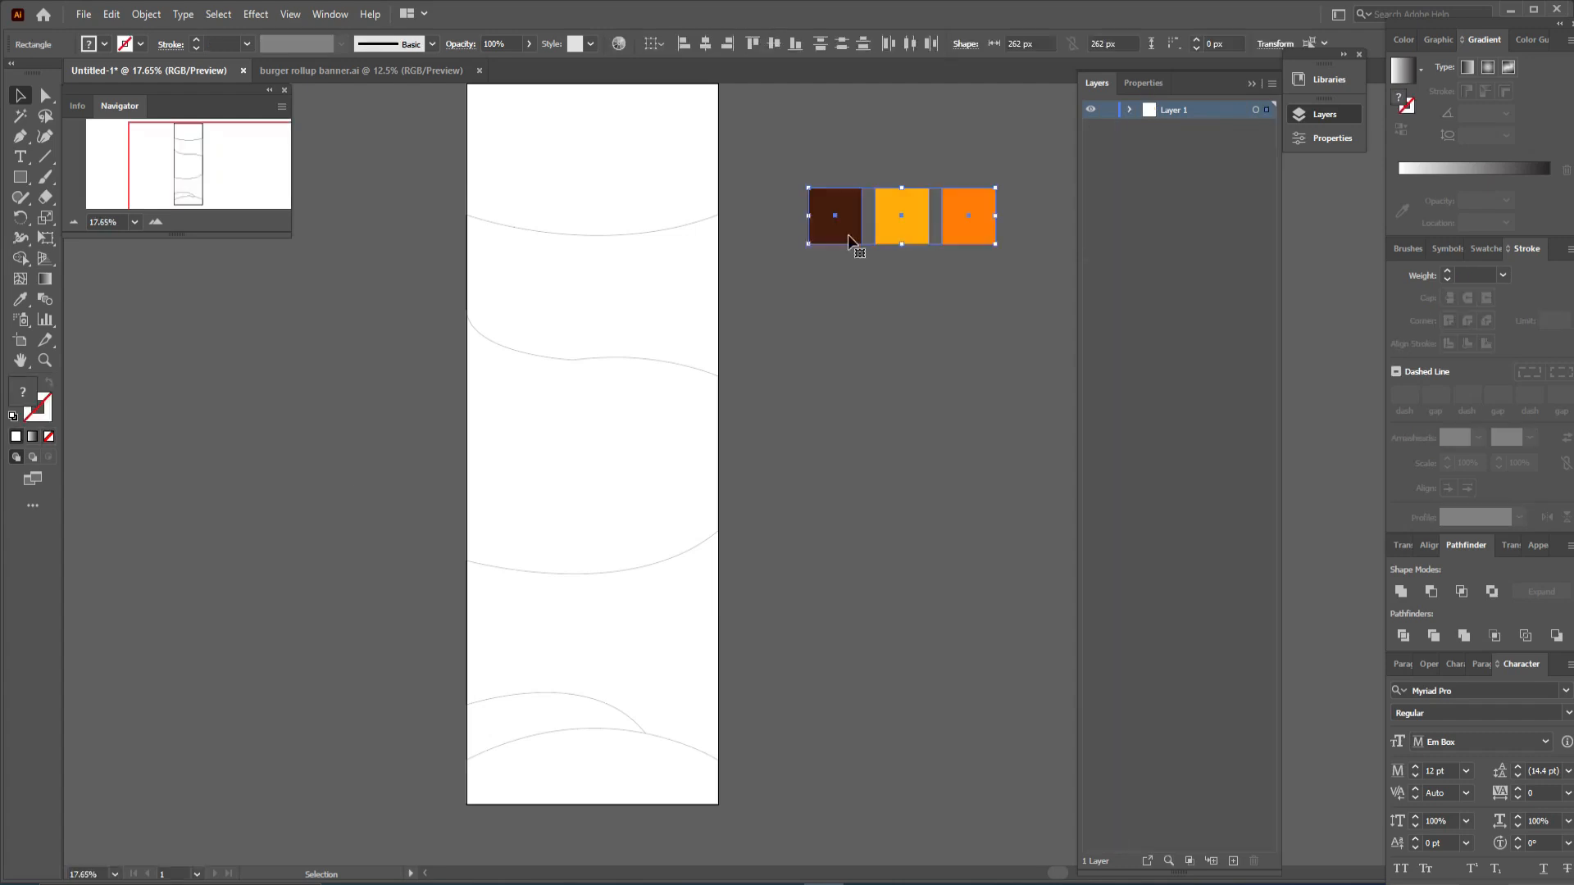
pyautogui.moveTo(848, 370)
pyautogui.mouseDown()
pyautogui.moveTo(844, 426)
pyautogui.moveTo(843, 370)
pyautogui.mouseUp()
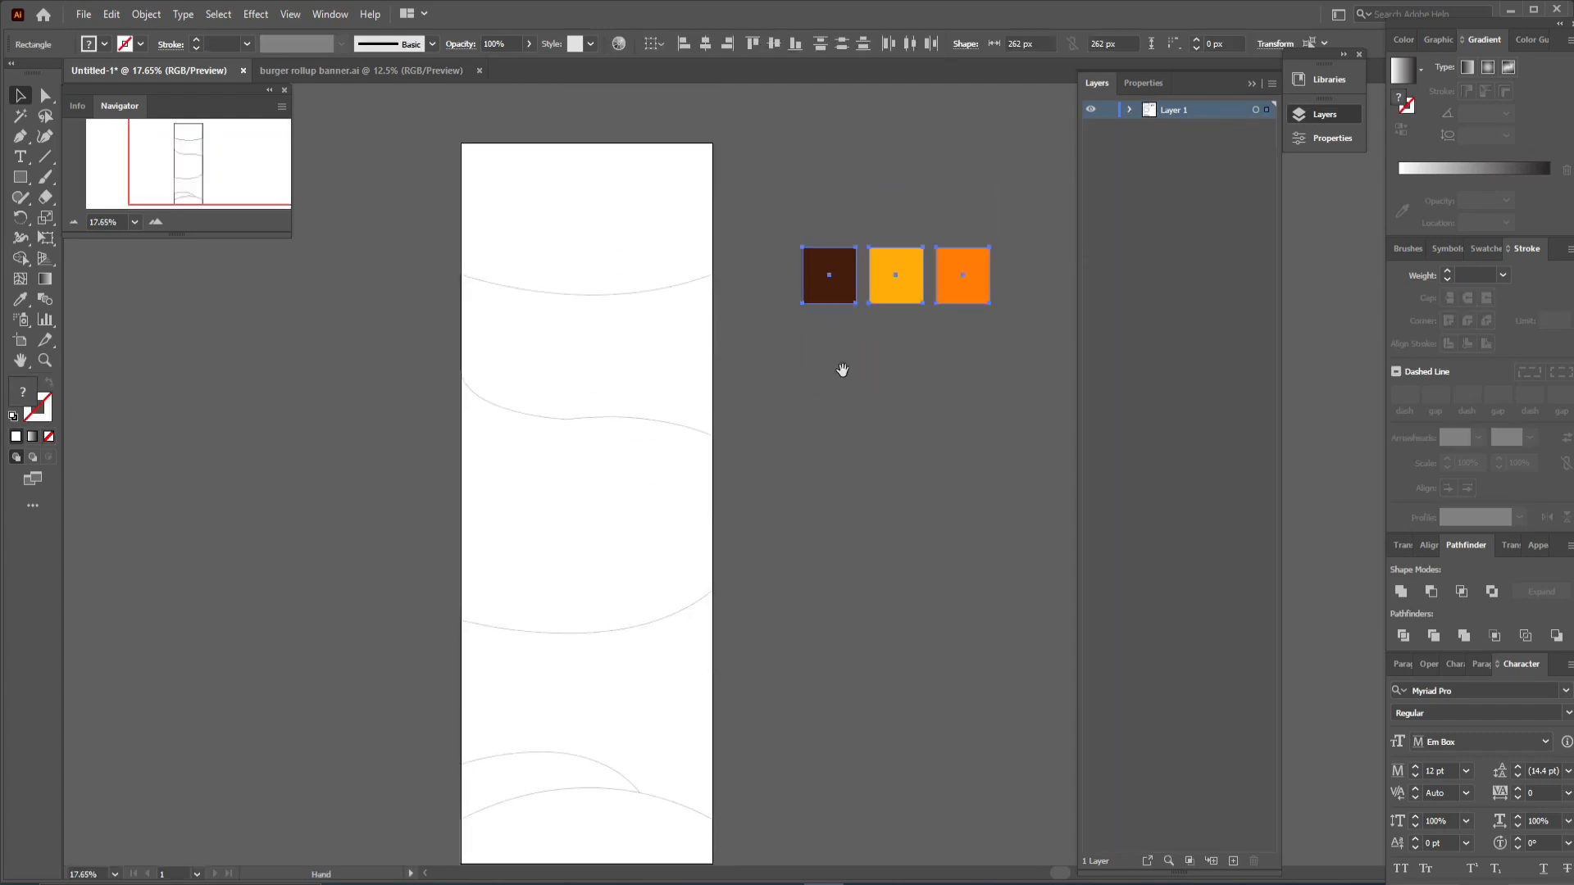
pyautogui.moveTo(852, 299); pyautogui.dragTo(525, 119)
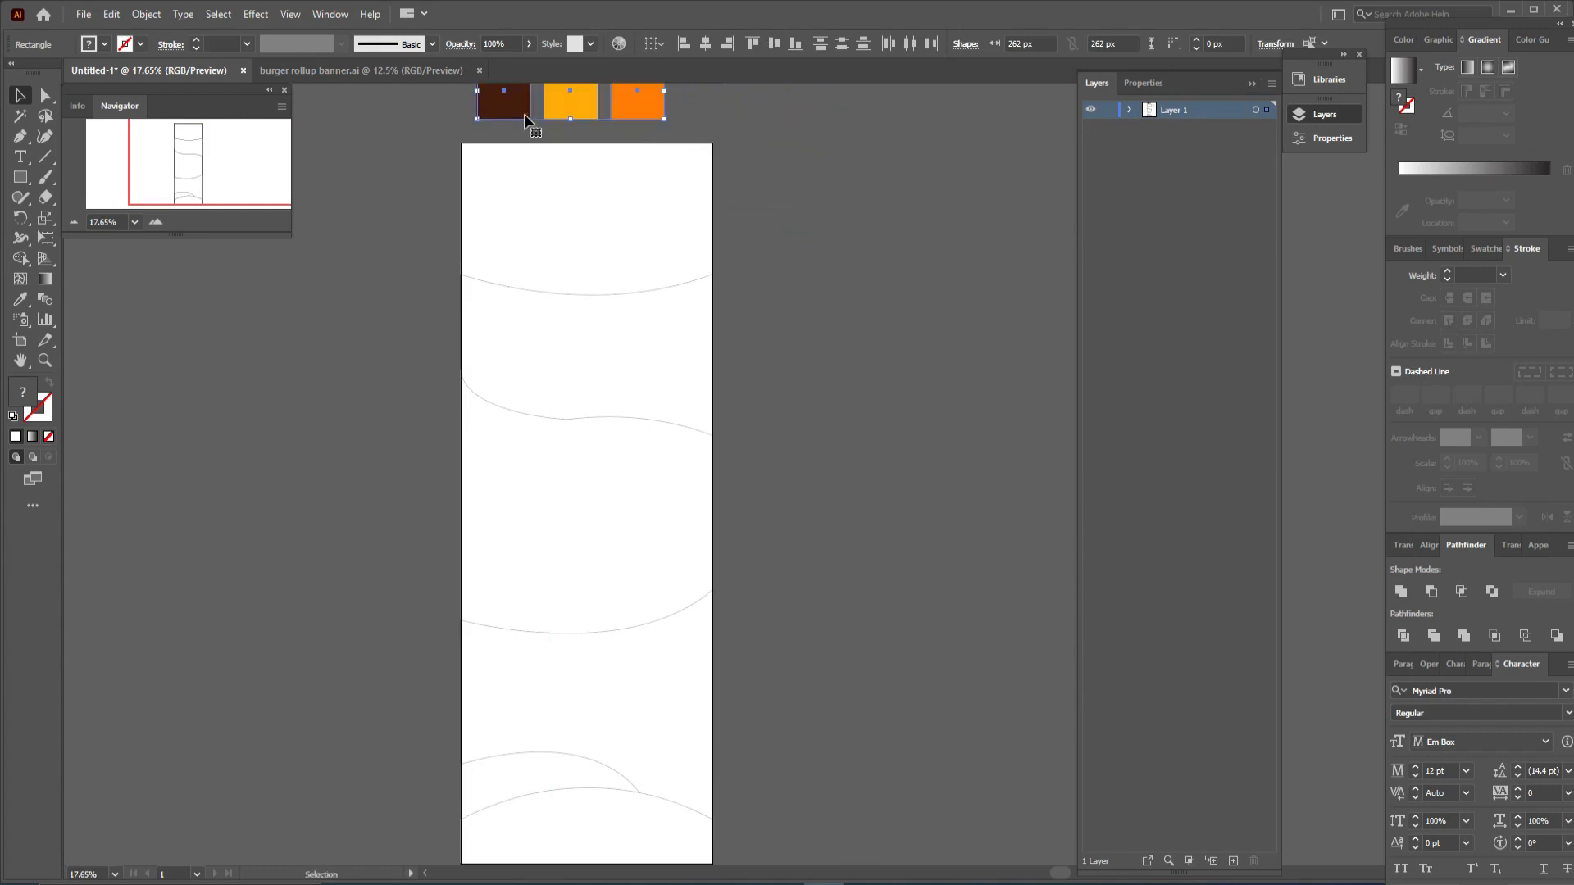
pyautogui.click(857, 219)
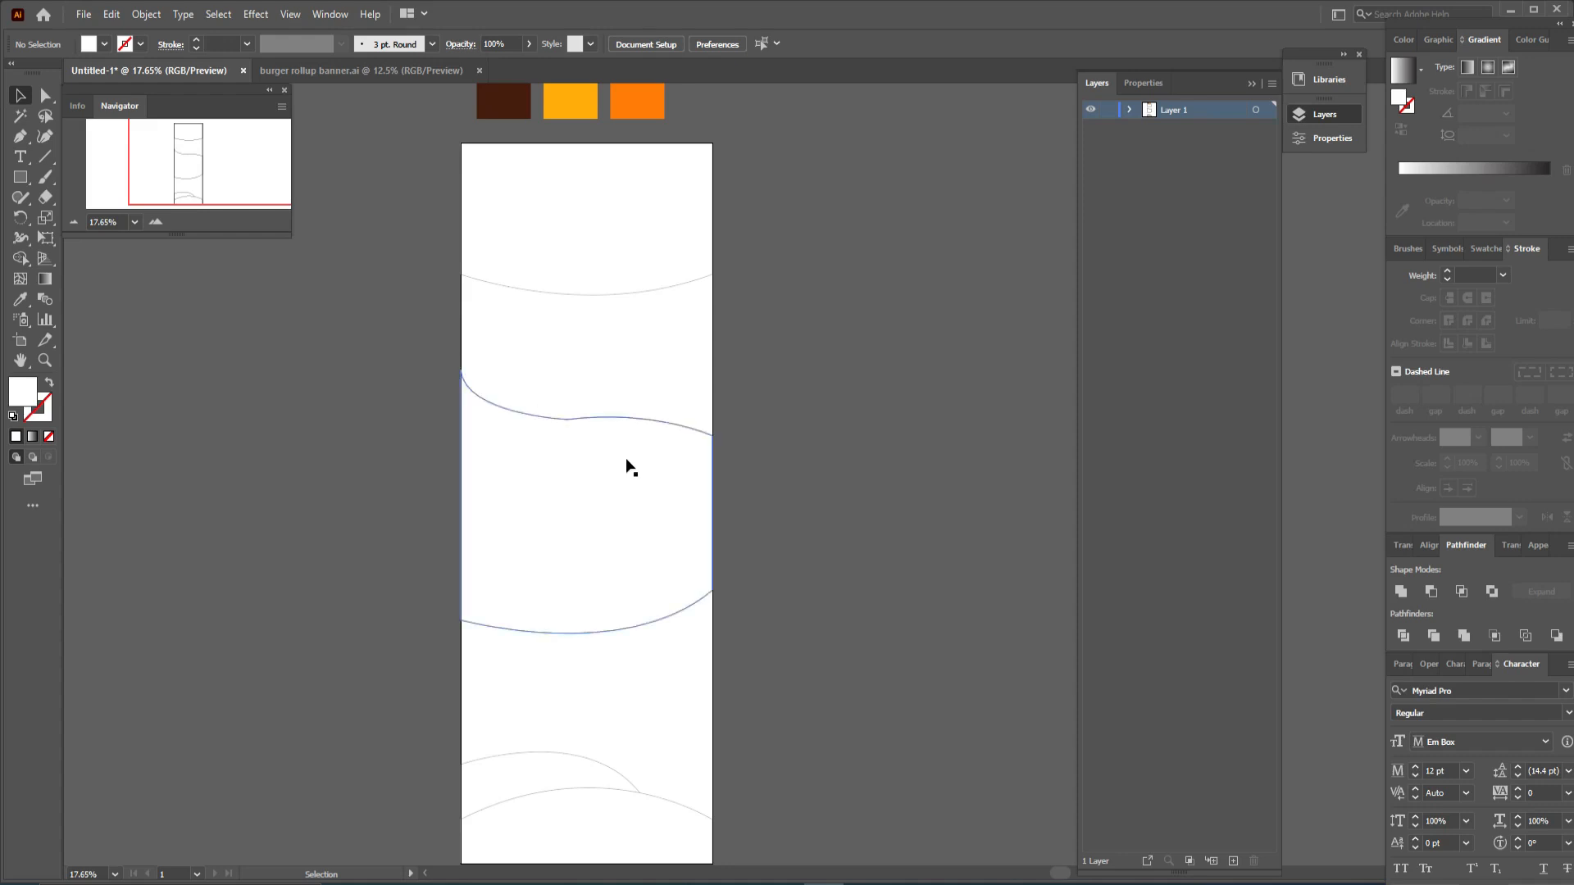
# - Fill the bottom-left wedge with the dark brown swatch colour using the Eyedropper
pyautogui.moveTo(626, 361); pyautogui.dragTo(632, 411)
pyautogui.scroll(-2, 628, 418)
pyautogui.click(579, 722)
pyautogui.moveTo(885, 374); pyautogui.dragTo(910, 696)
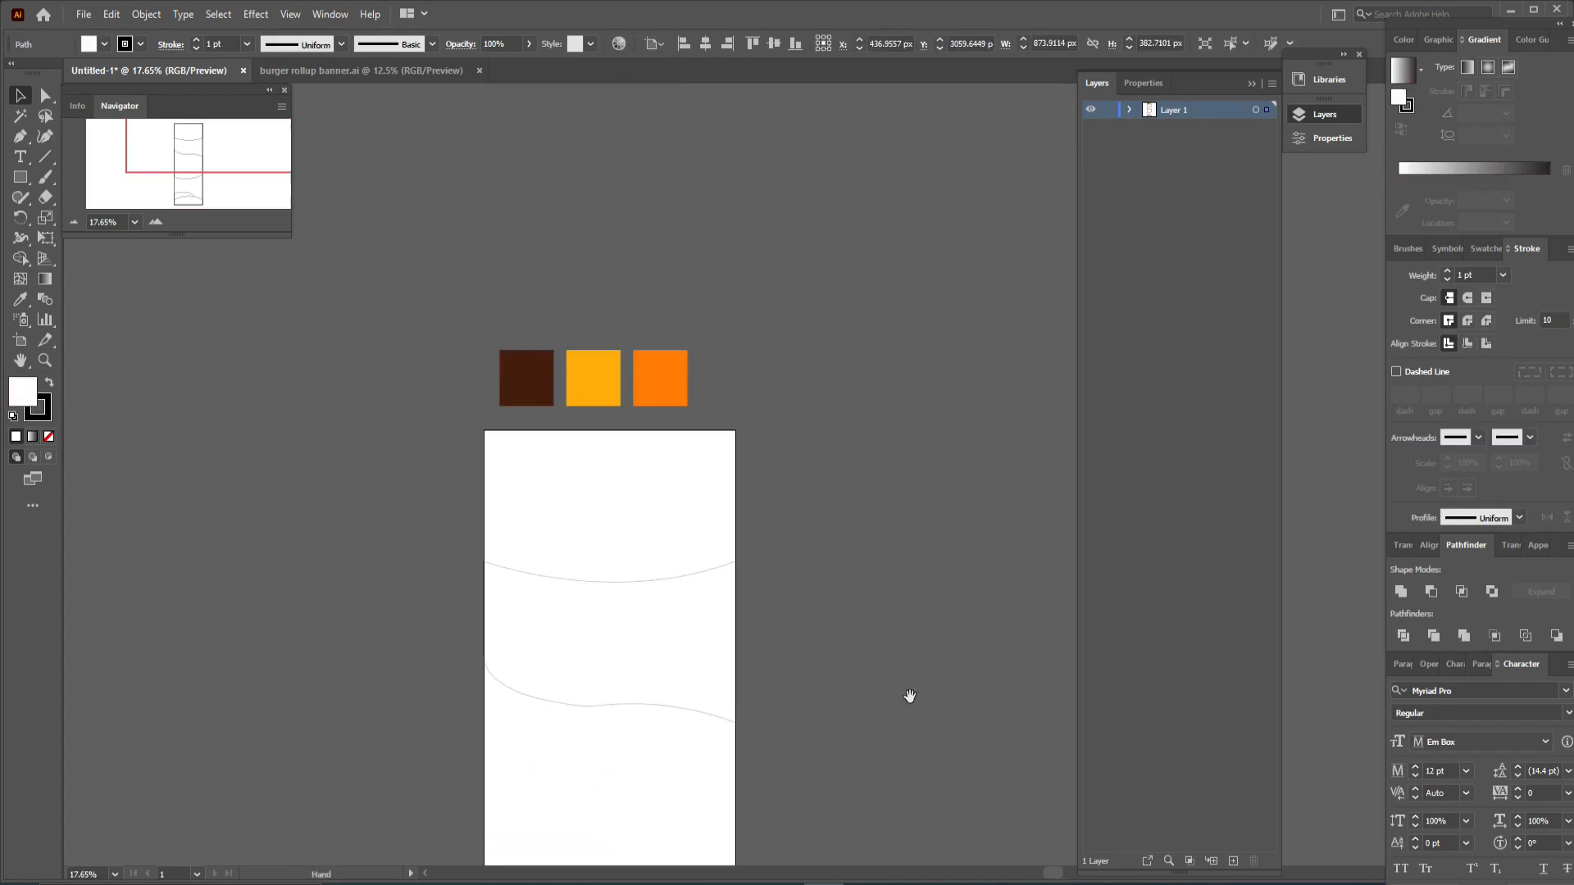
pyautogui.click(20, 299)
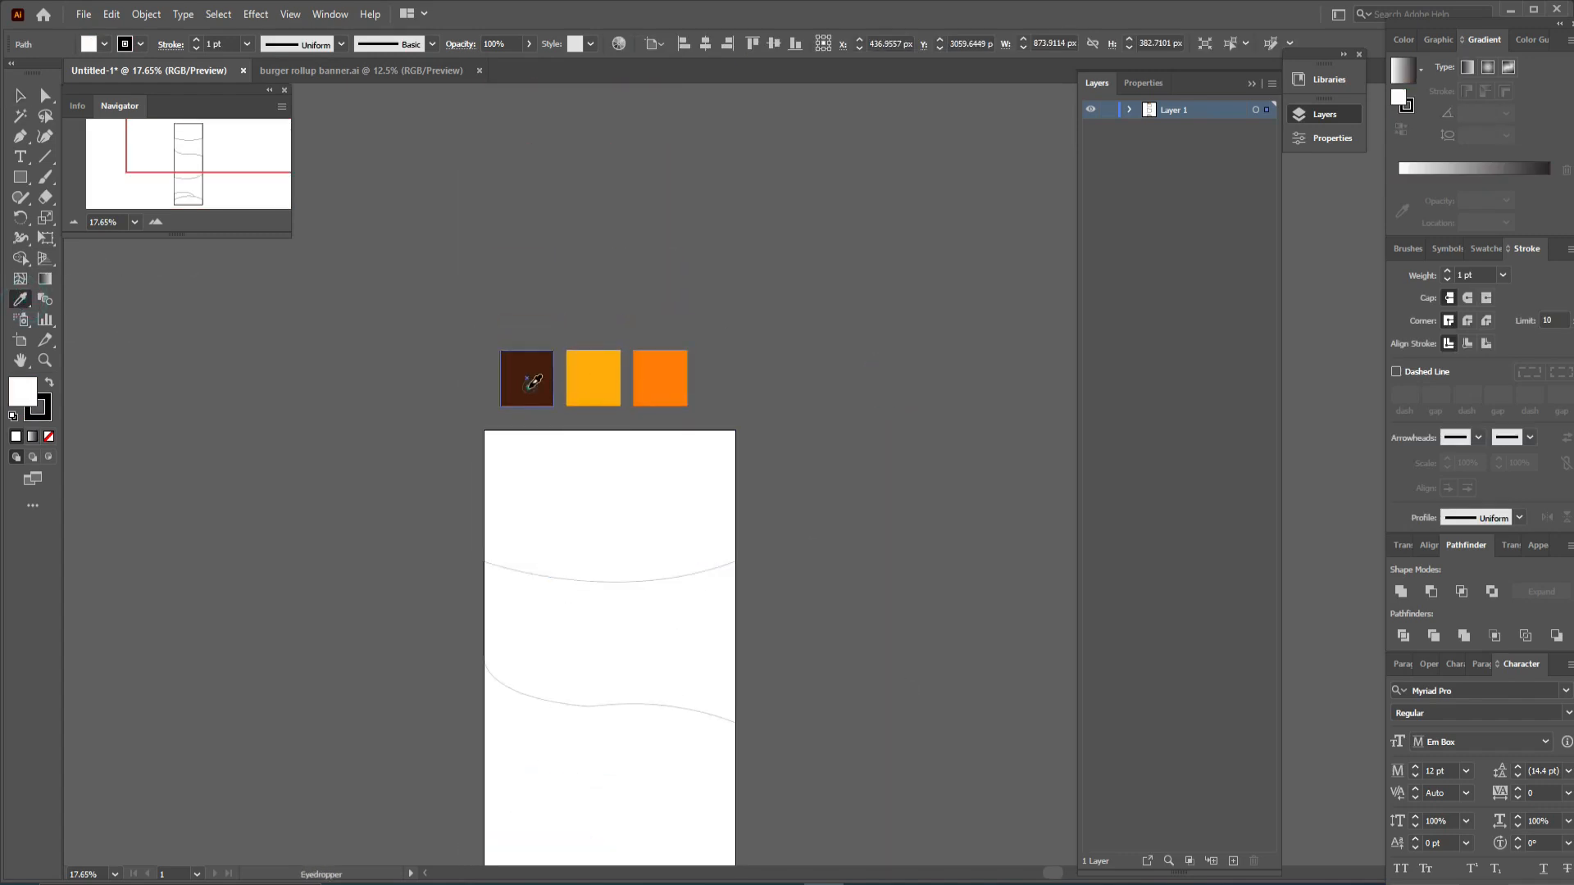
pyautogui.click(525, 373)
pyautogui.hotkey('ctrl', '-')
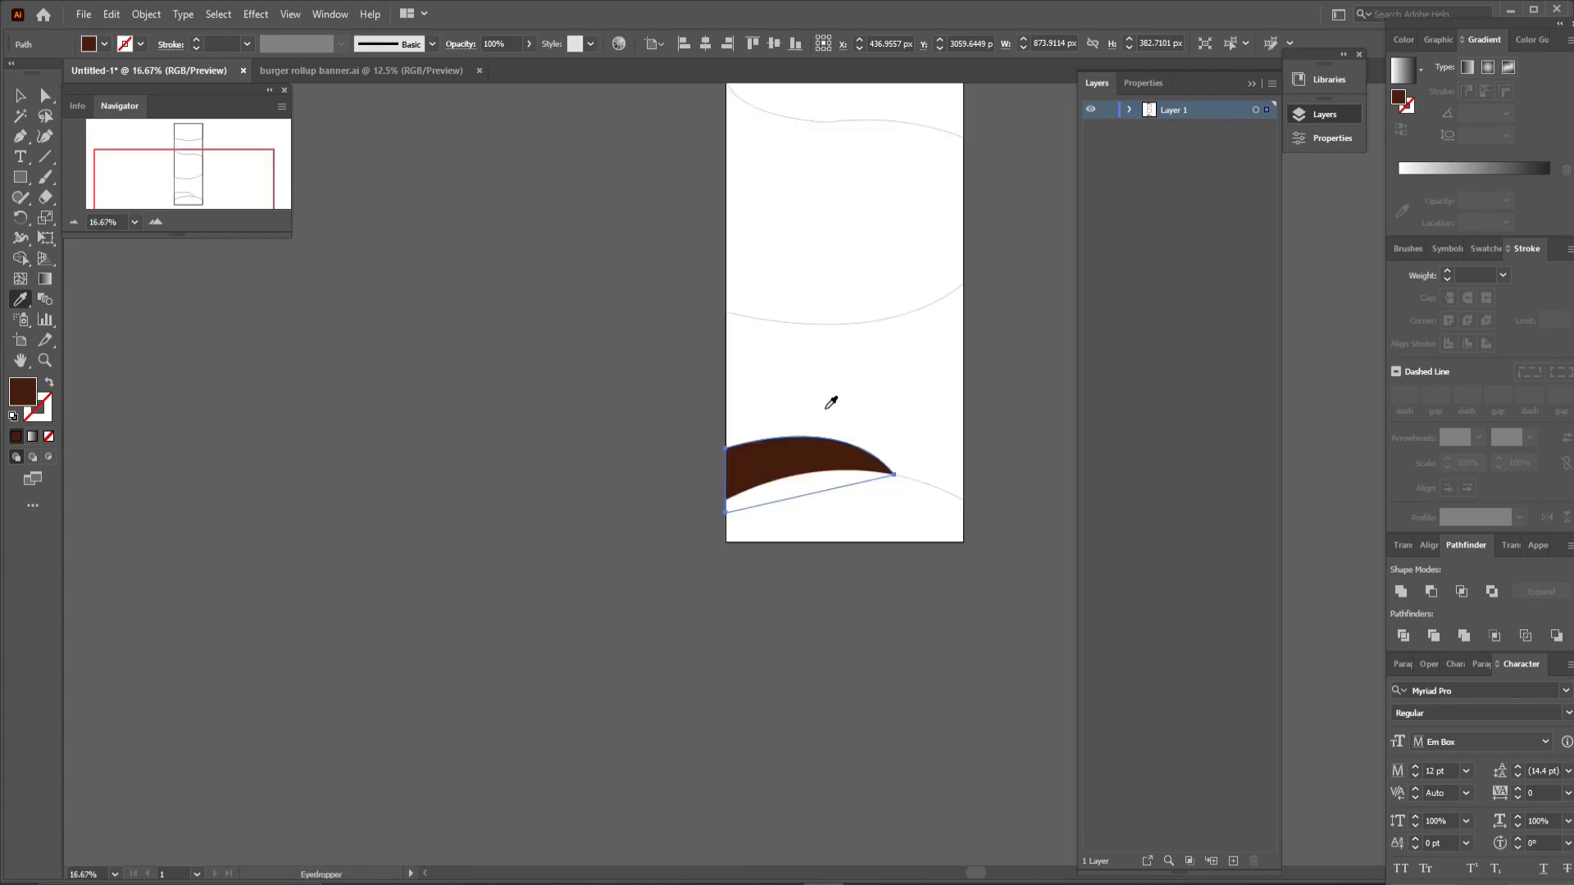
pyautogui.moveTo(825, 407); pyautogui.dragTo(667, 706)
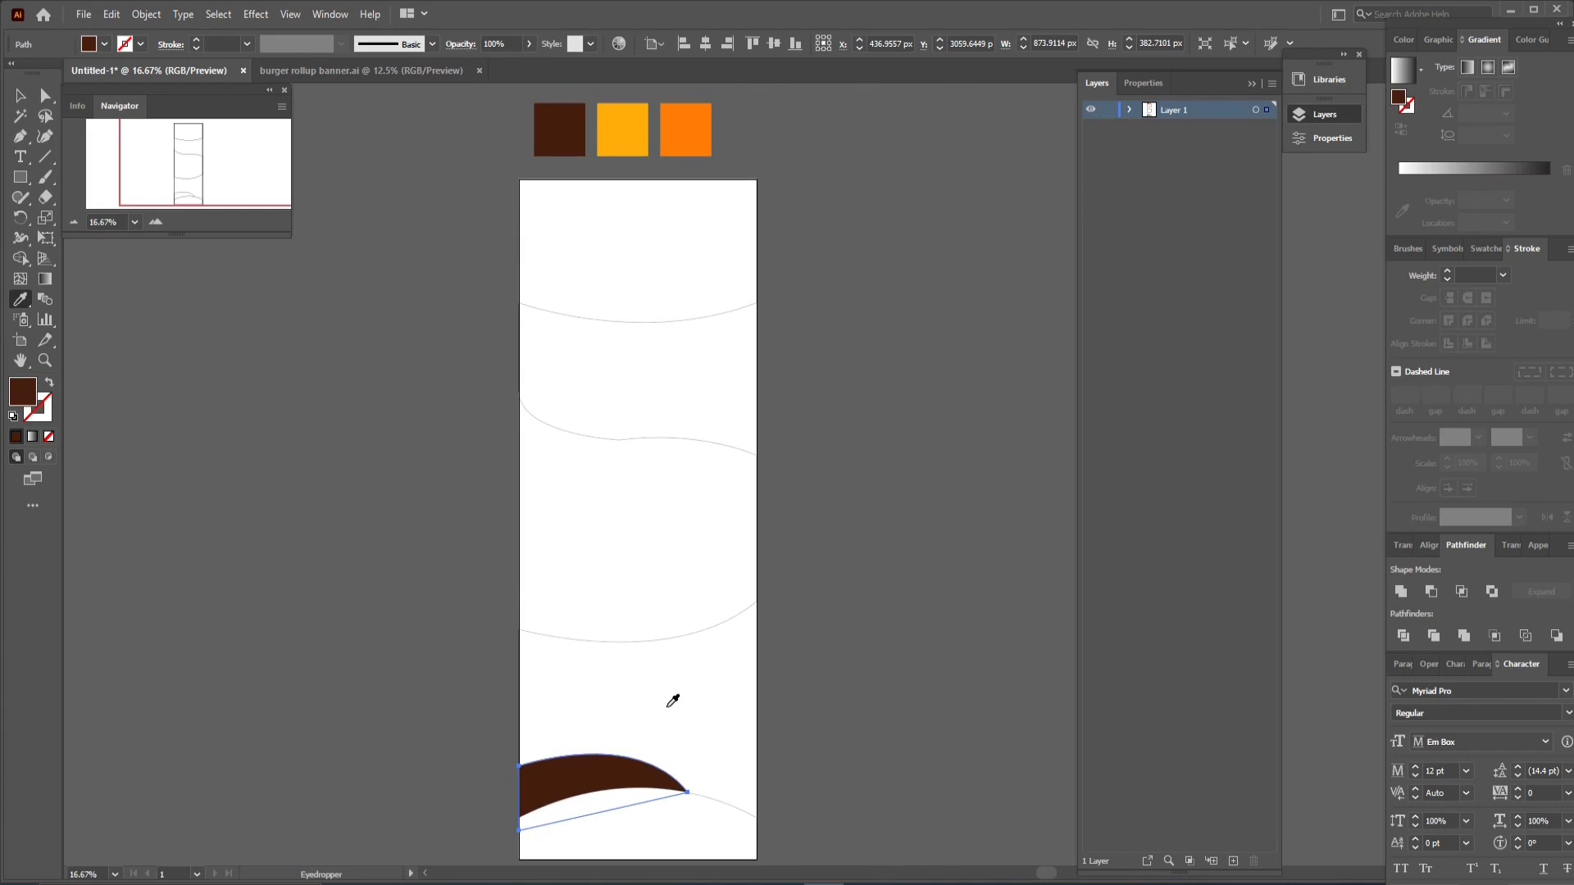
# - Select the bottom footer shape and apply a gradient fill to it
pyautogui.press('v')
pyautogui.click(821, 749)
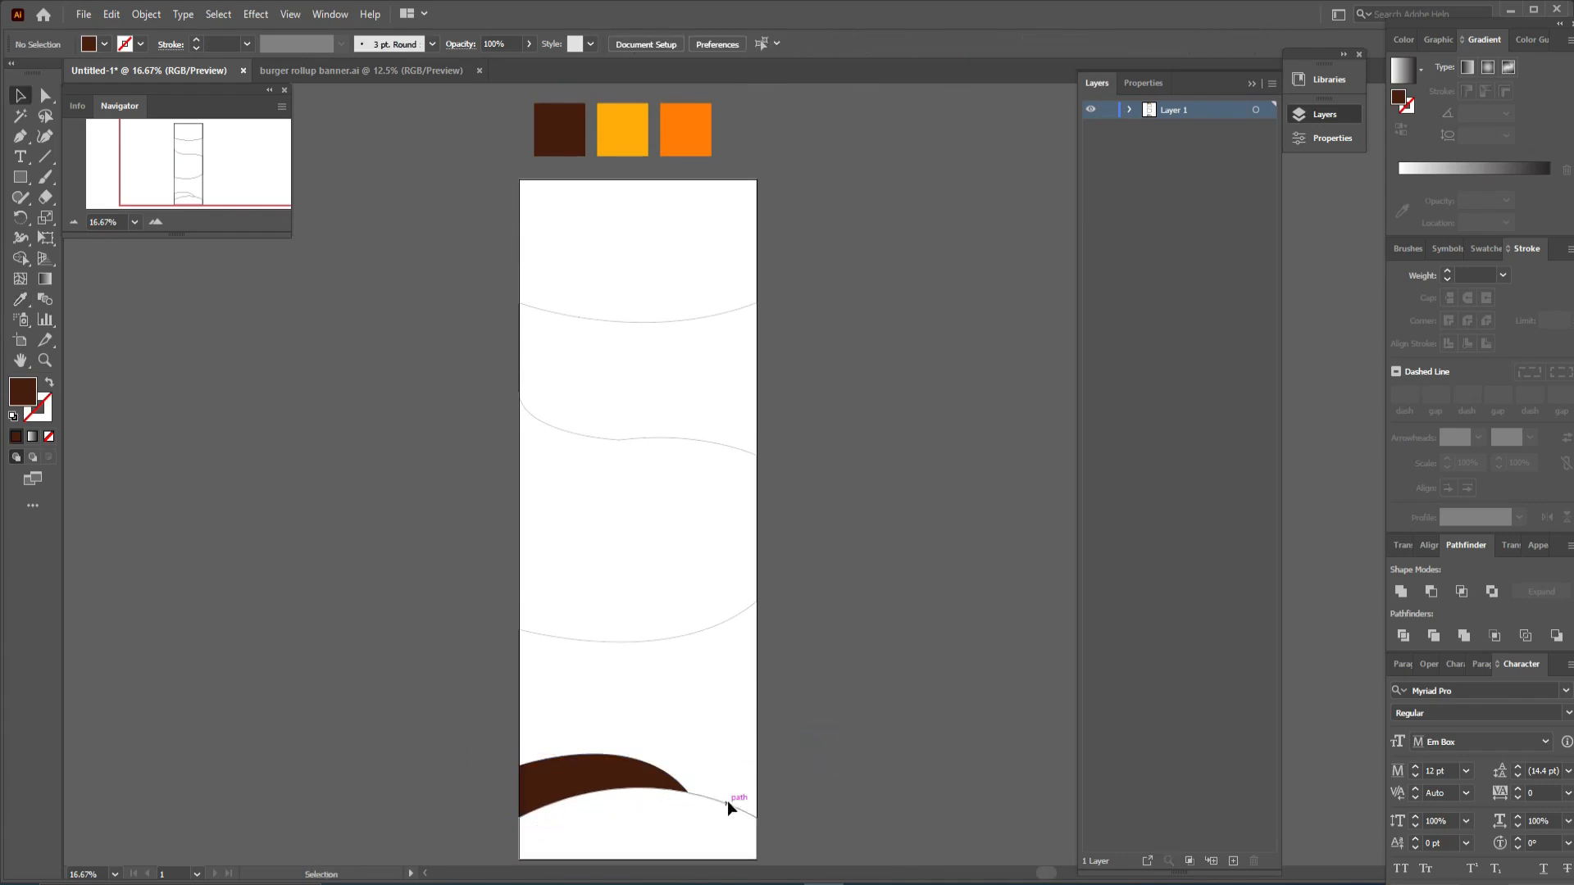
pyautogui.click(727, 803)
pyautogui.keyDown('shift'); pyautogui.click(520, 809); pyautogui.keyUp('shift')
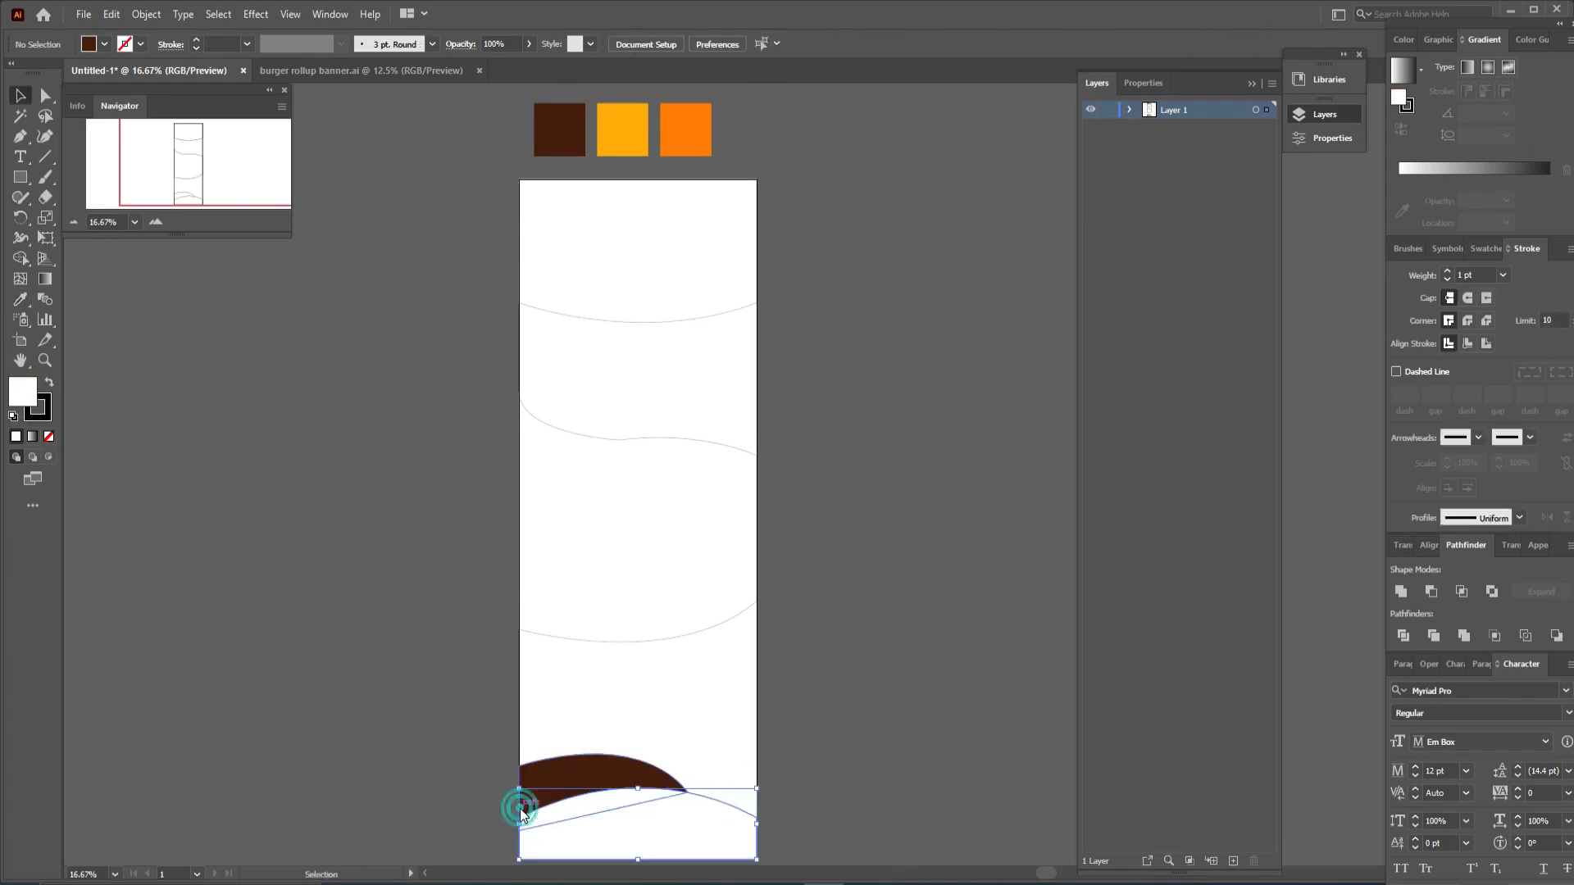
pyautogui.click(32, 437)
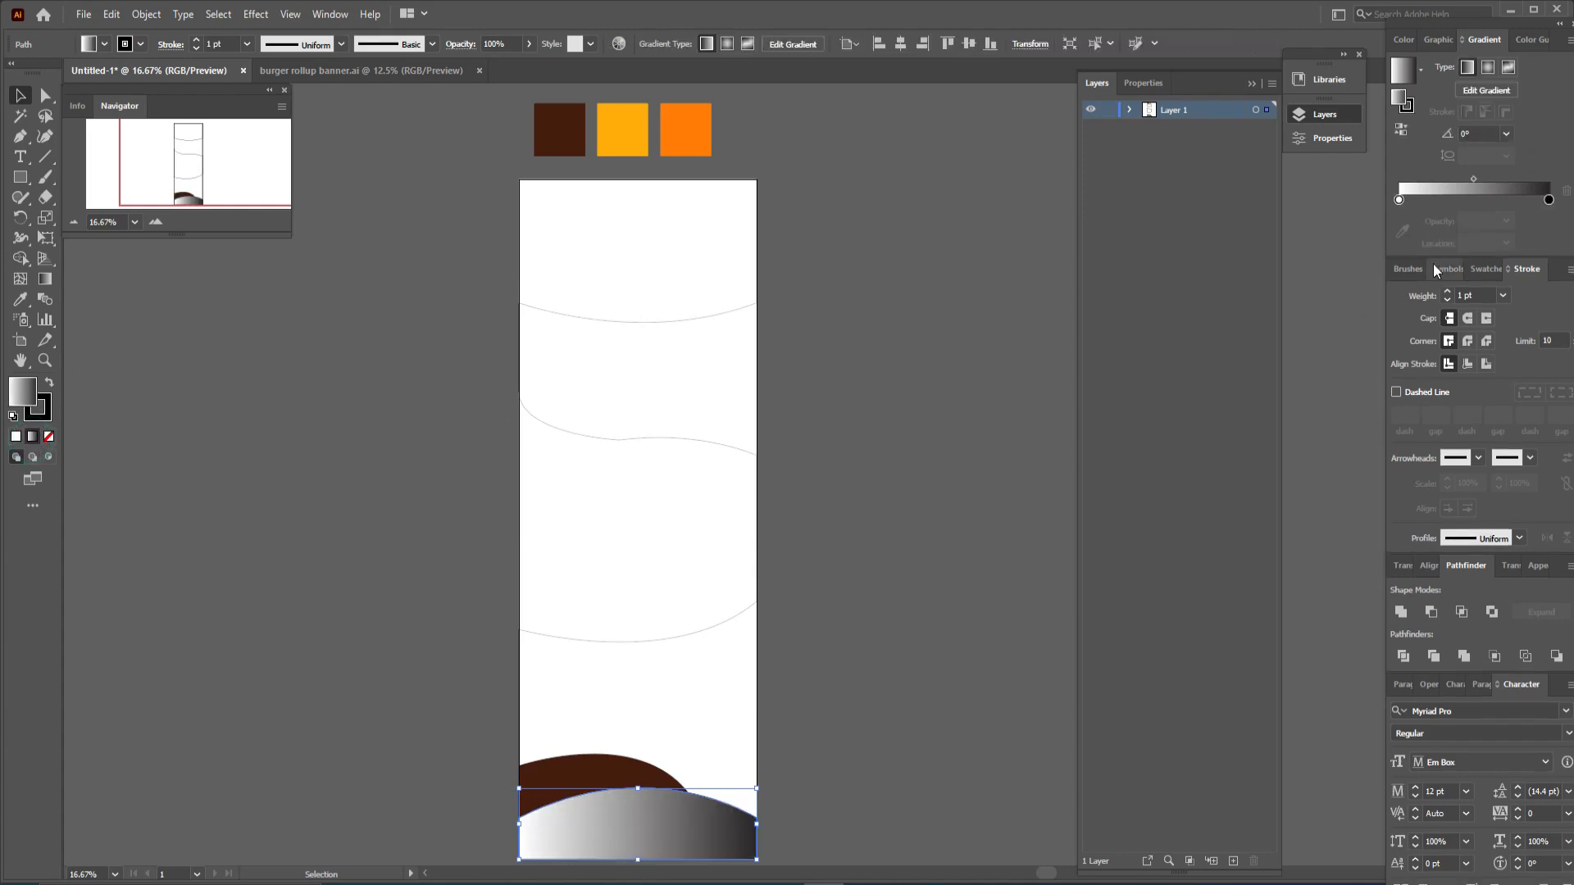
# - Set the footer gradient's left stop to the yellow swatch and its right stop to the orange swatch
pyautogui.click(1399, 200)
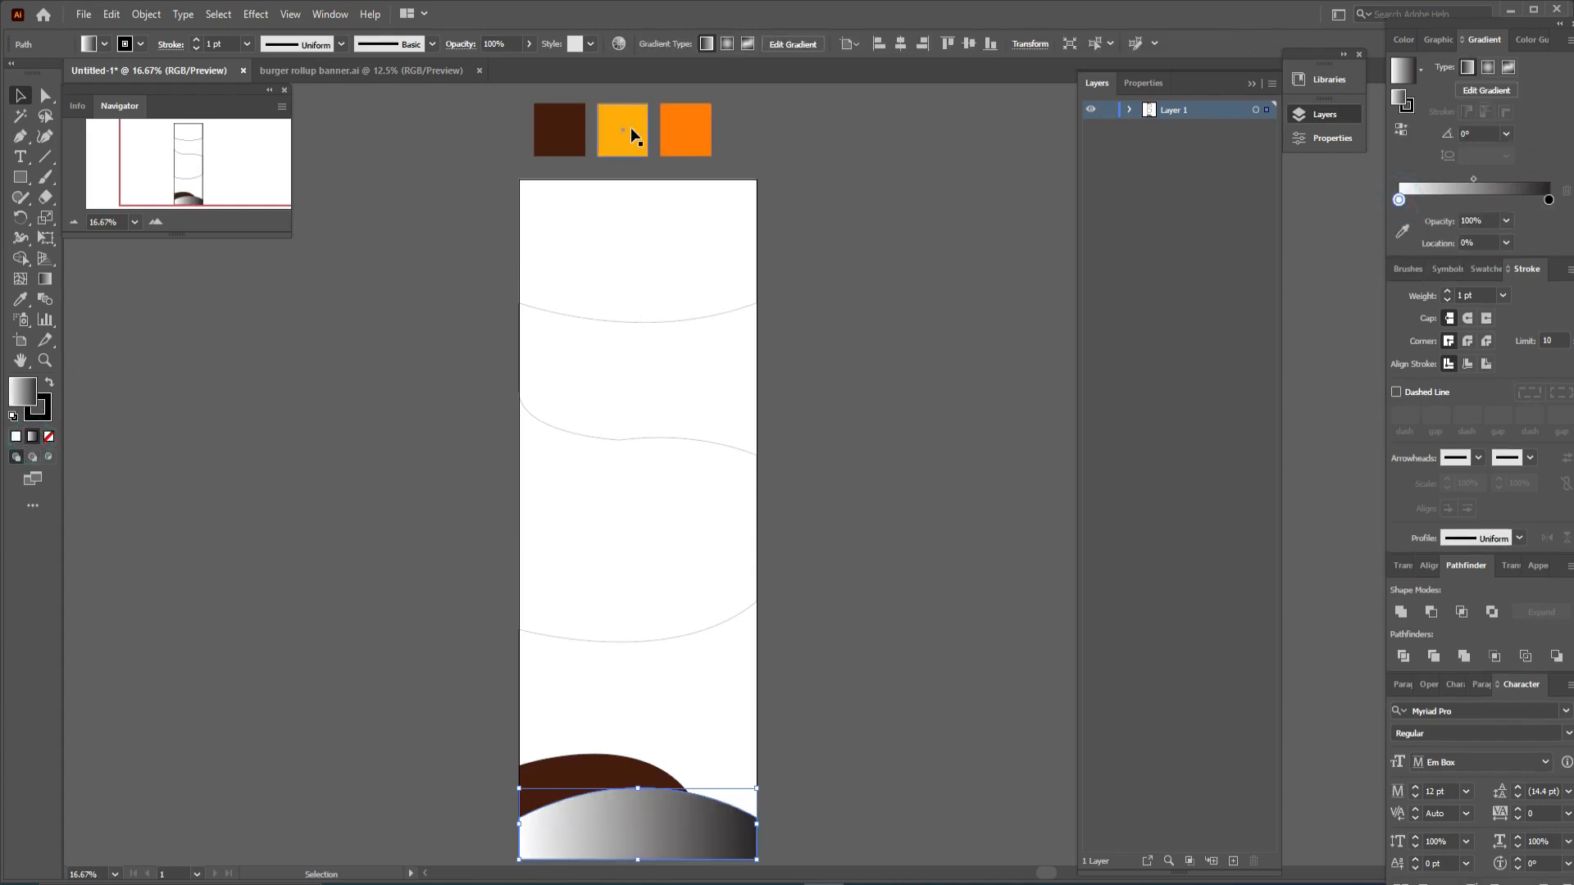
pyautogui.click(1402, 231)
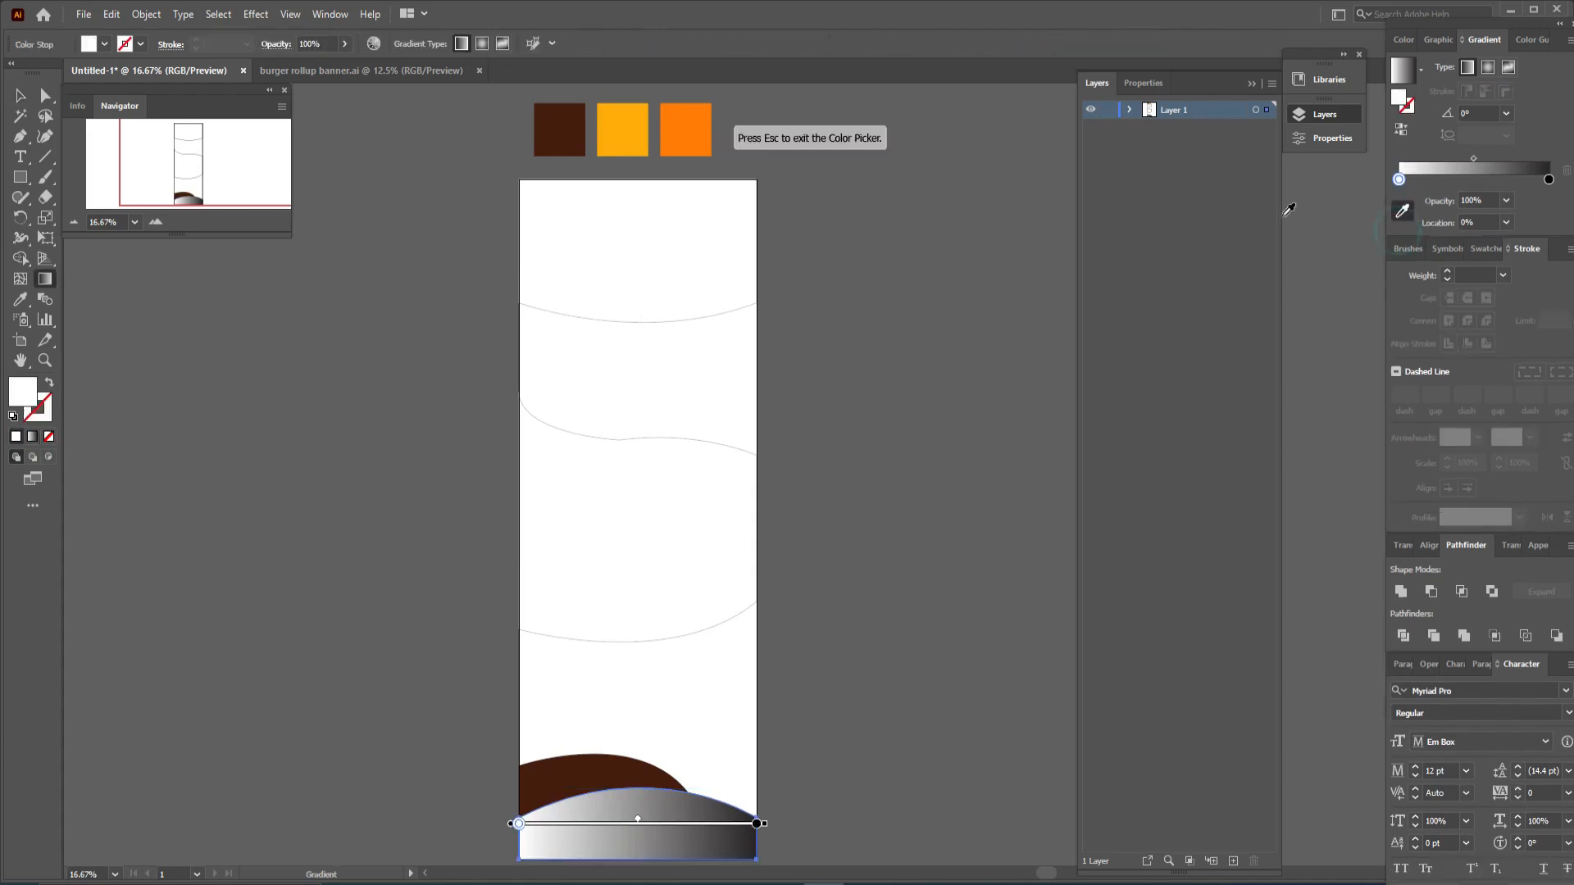
pyautogui.click(620, 130)
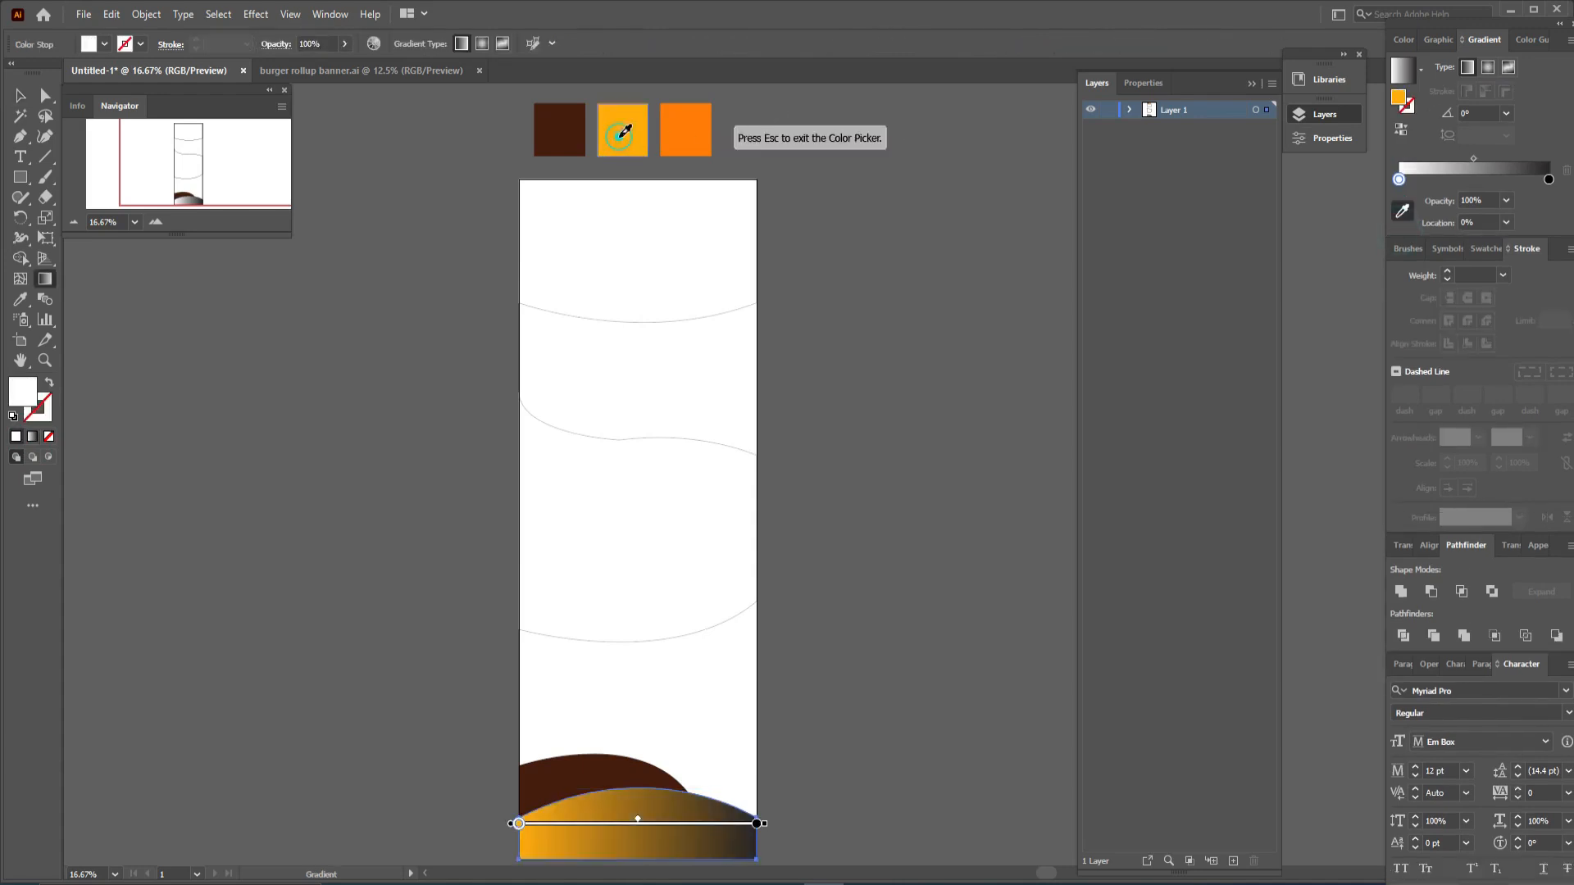
pyautogui.click(1549, 180)
pyautogui.click(706, 120)
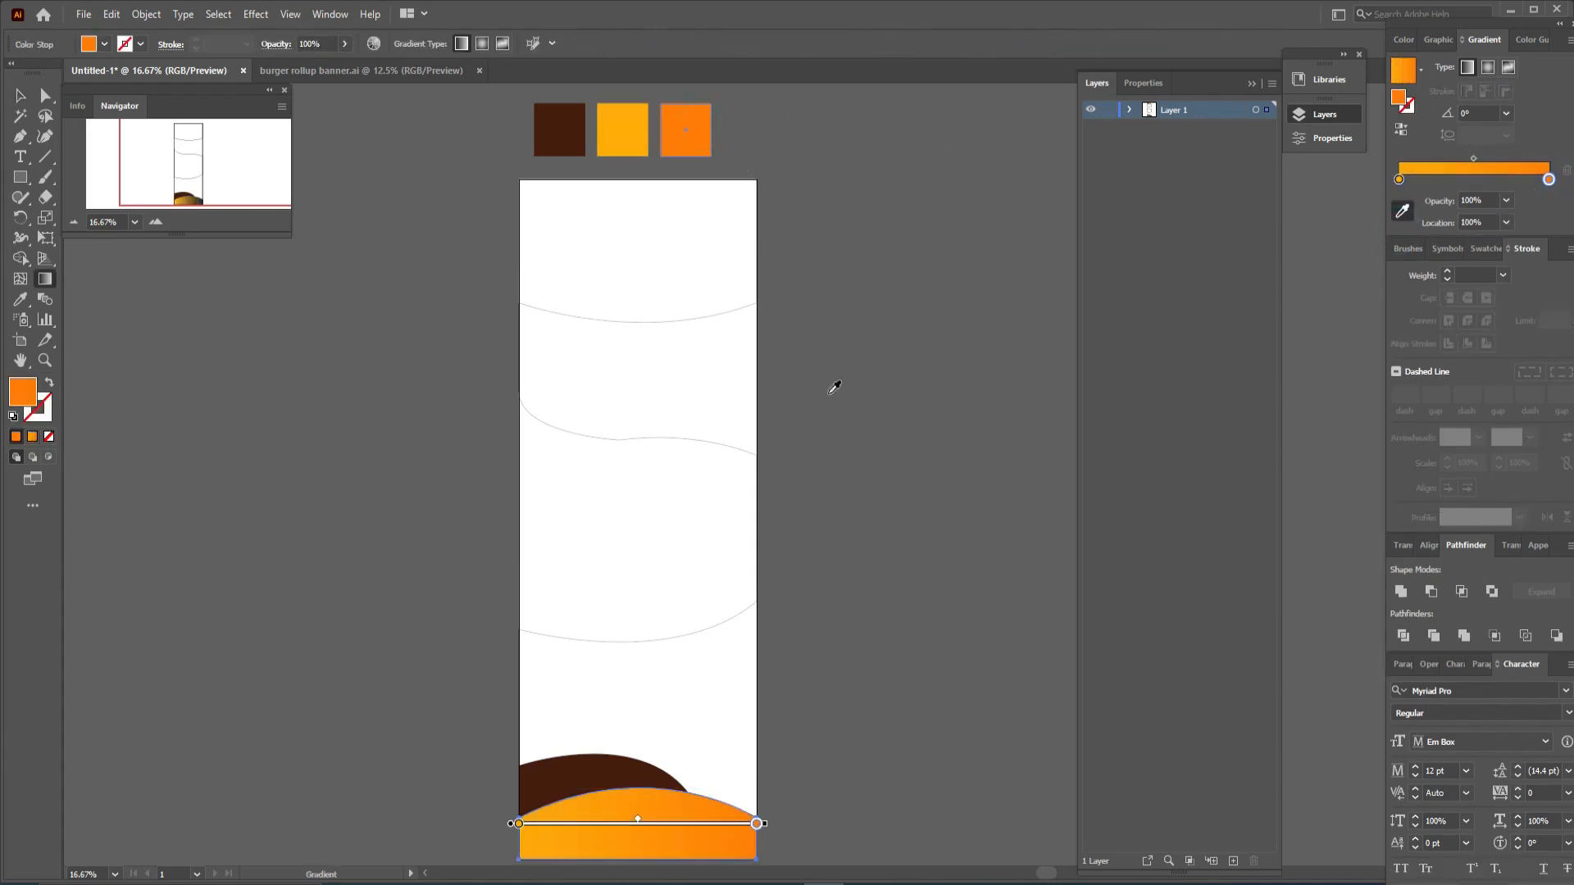
# - Drag the footer gradient to run vertically from the curved top down to the bottom edge
pyautogui.moveTo(844, 504); pyautogui.dragTo(850, 345)
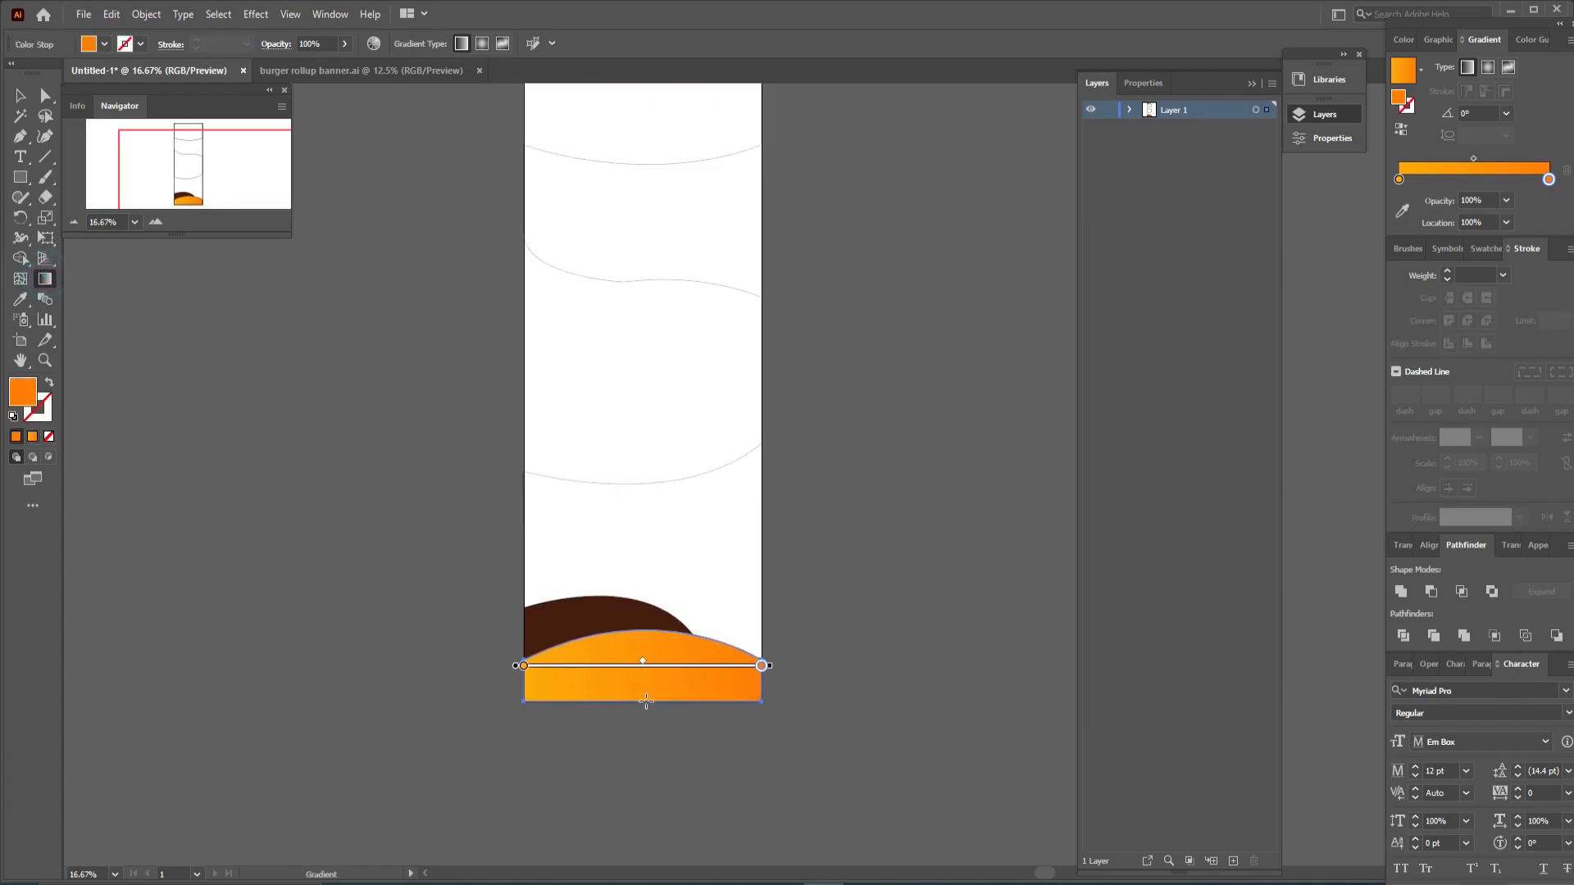
pyautogui.moveTo(654, 636); pyautogui.dragTo(653, 699)
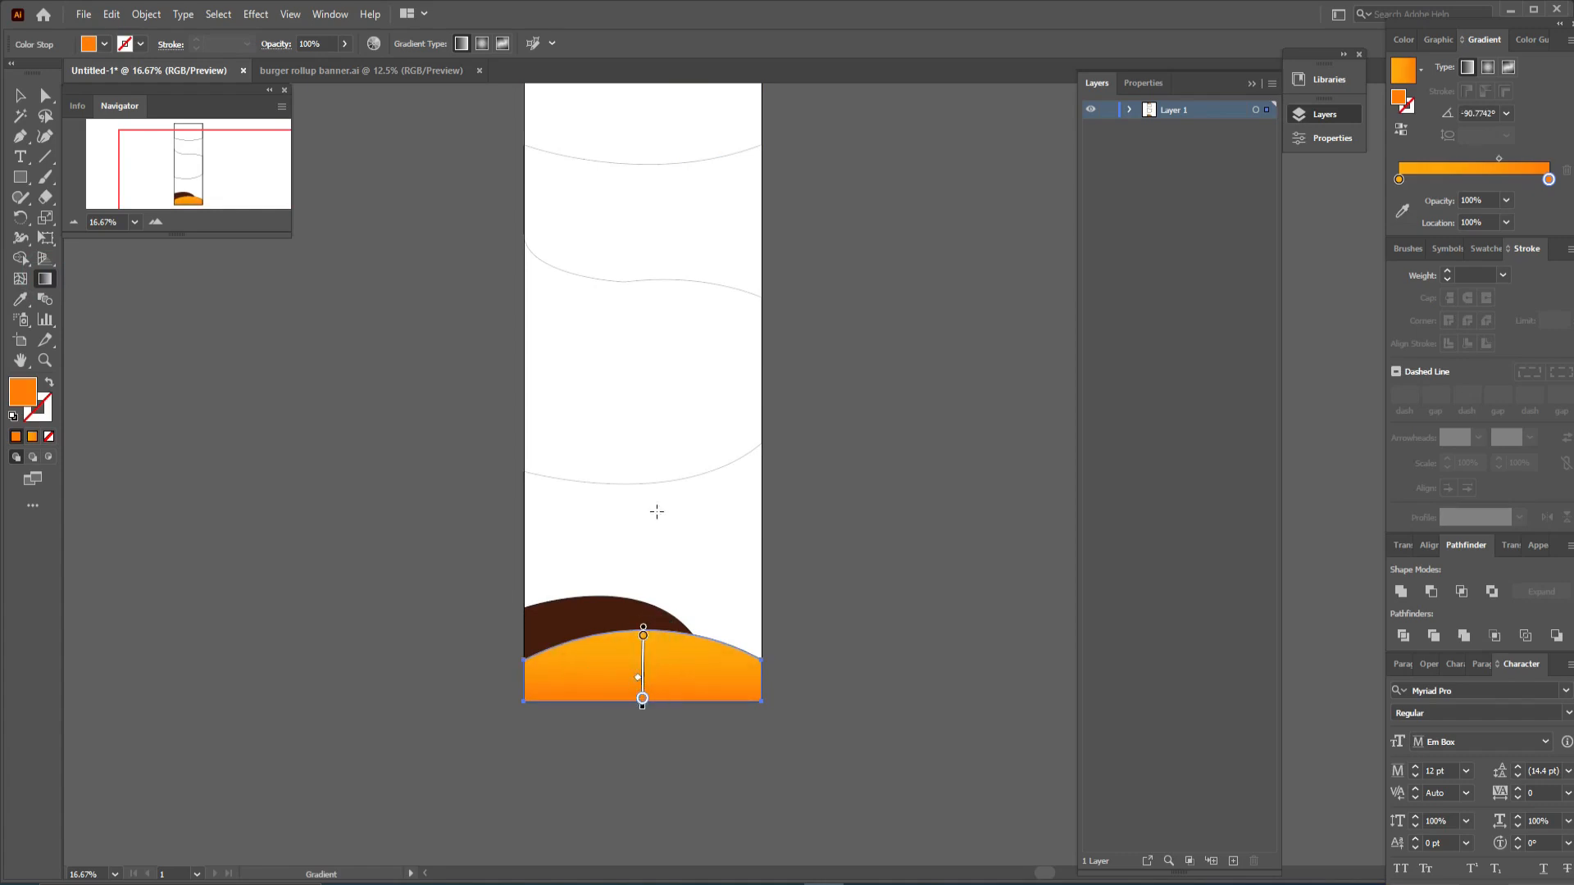
pyautogui.click(20, 95)
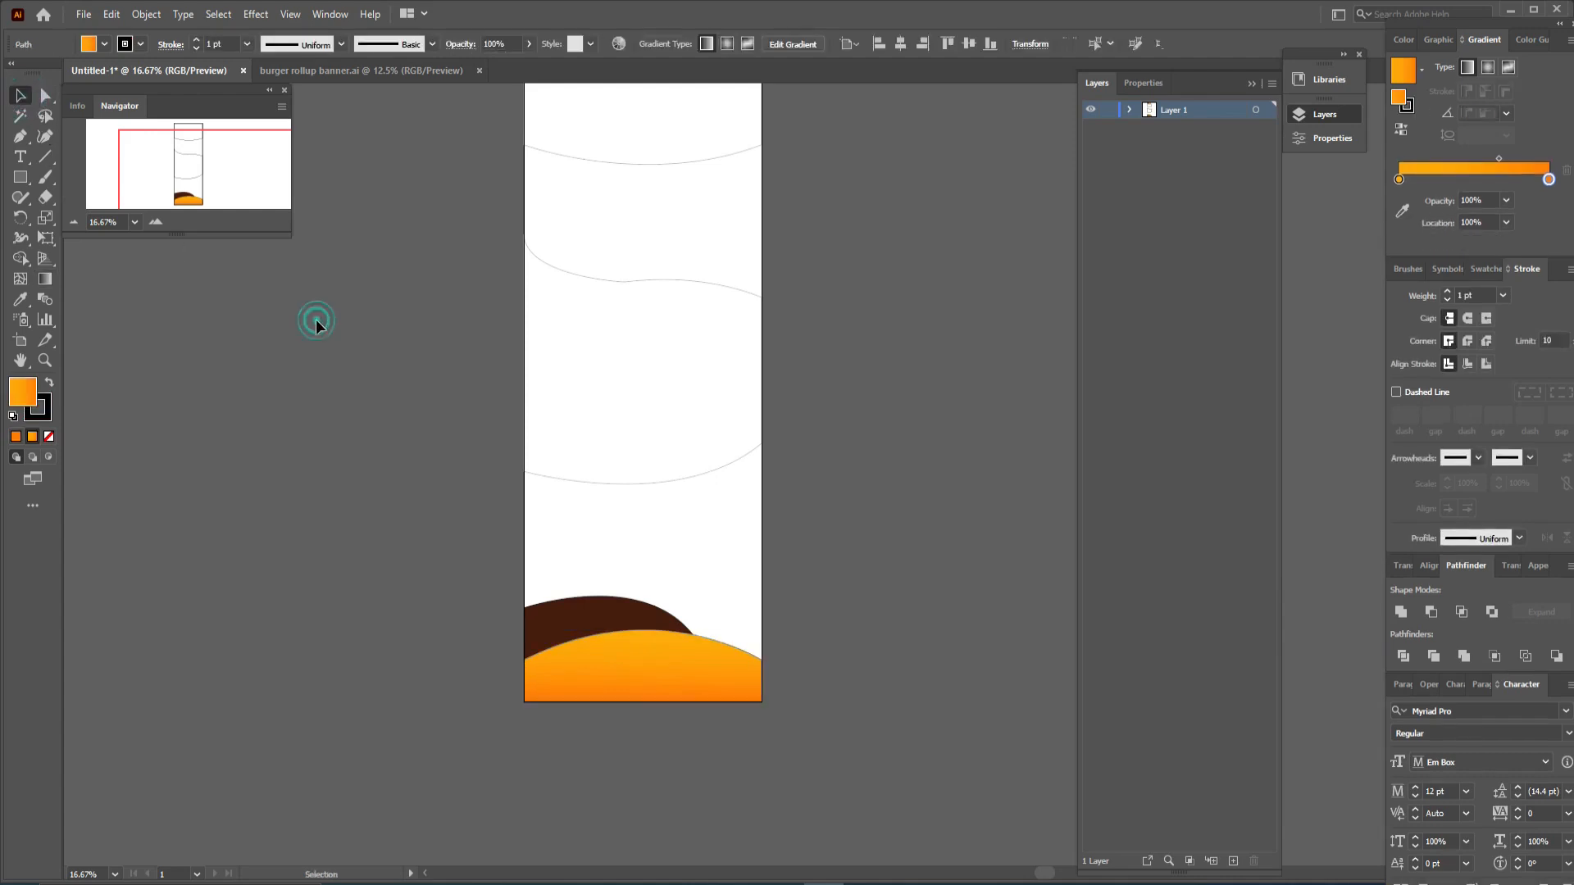
# - Fill the top header shape with the dark brown swatch colour using the Eyedropper
pyautogui.click(317, 322)
pyautogui.moveTo(358, 301); pyautogui.dragTo(316, 450)
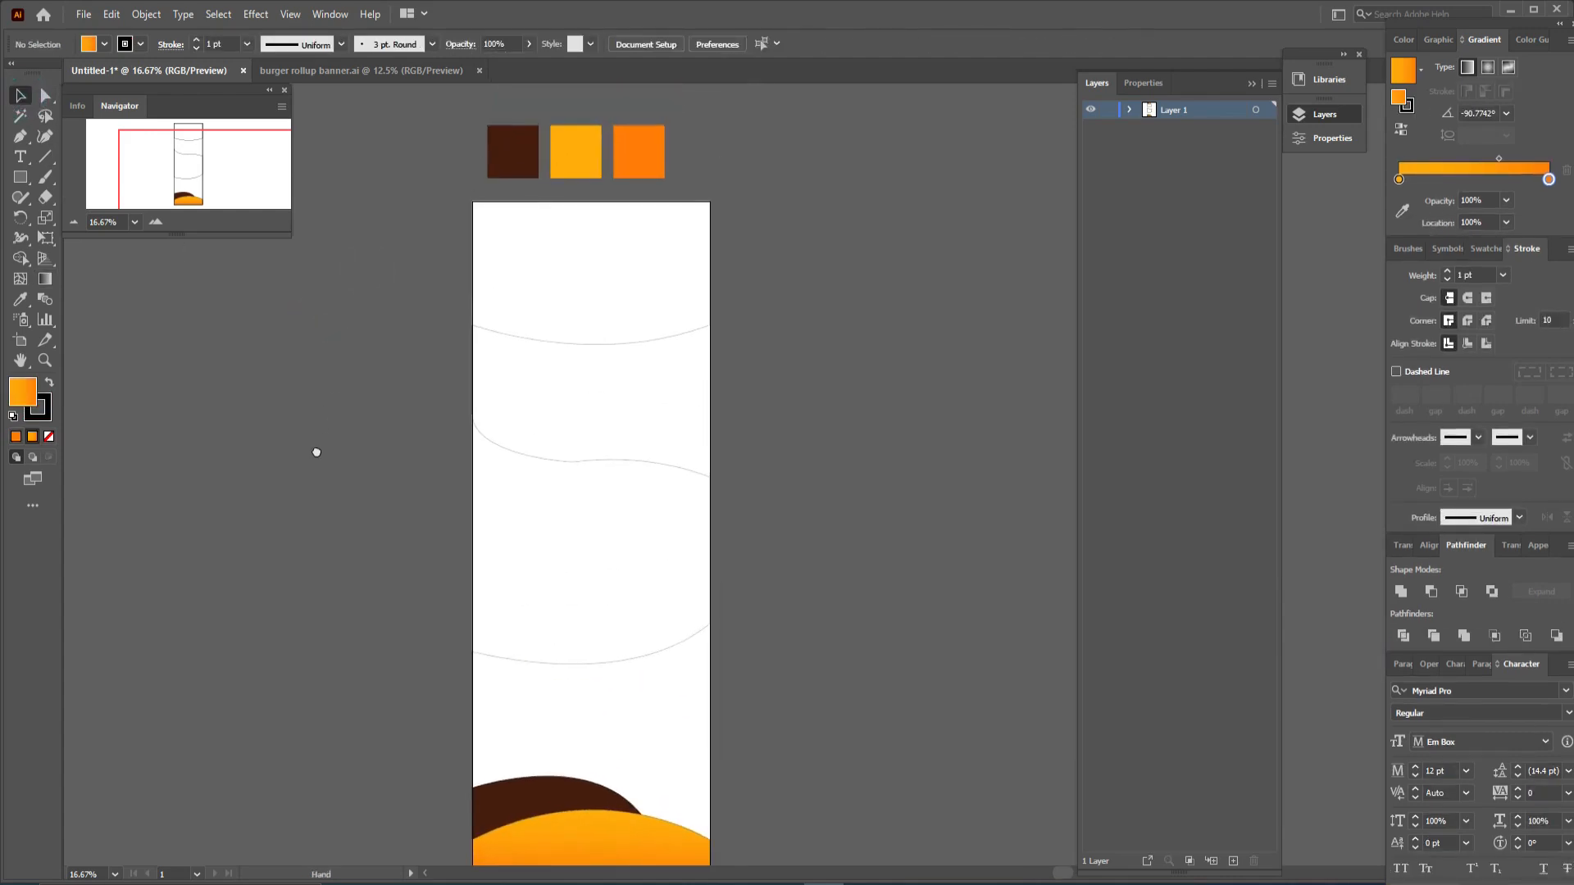
pyautogui.click(520, 334)
pyautogui.press('i')
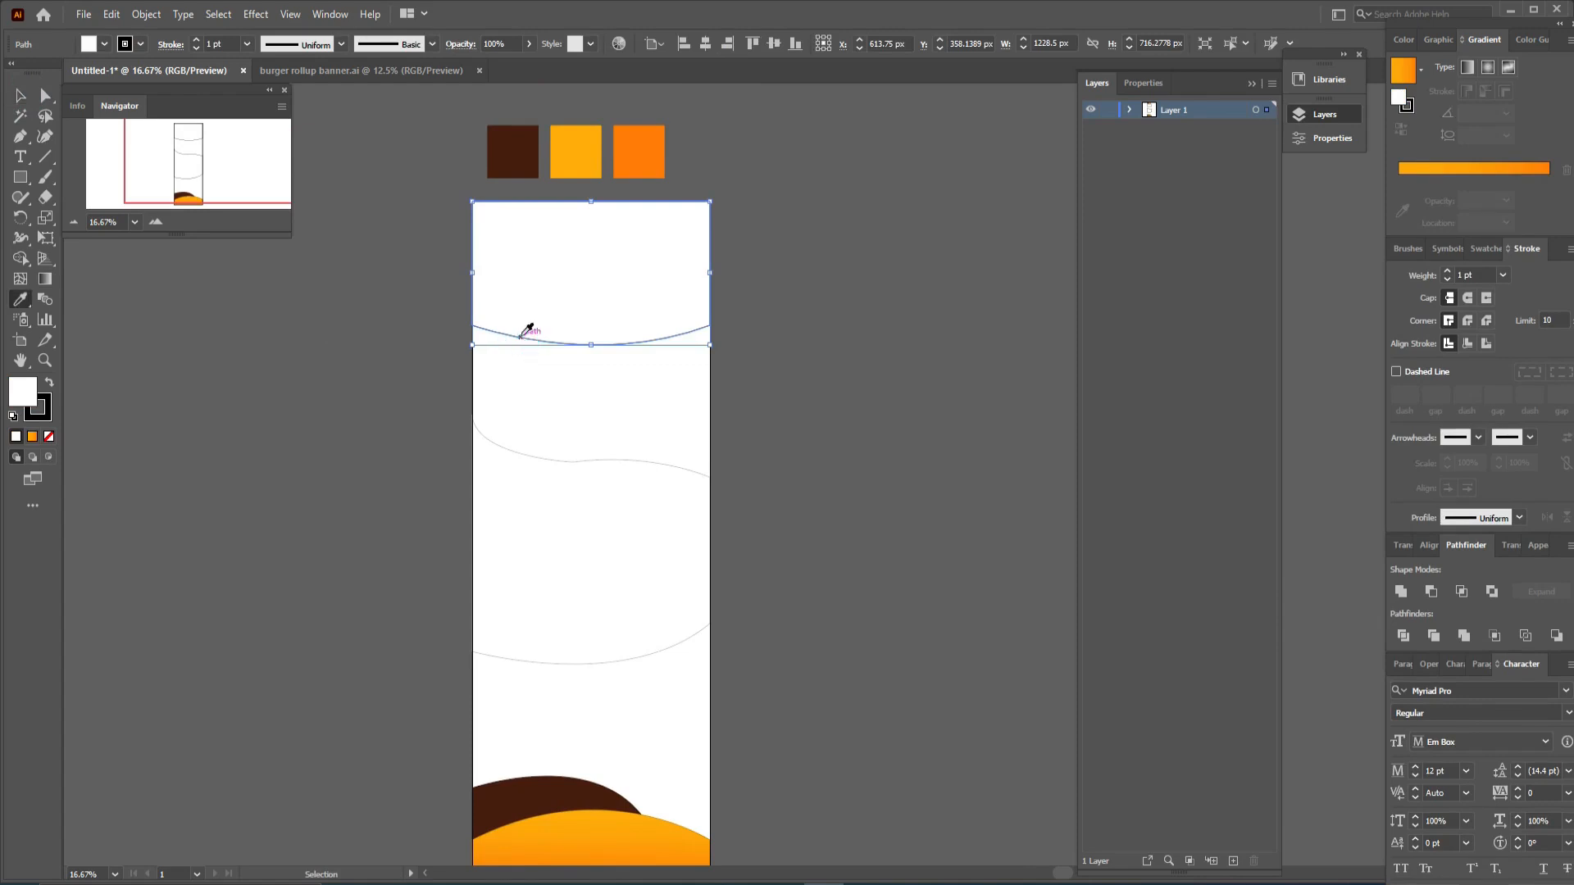
pyautogui.click(507, 163)
# - Change the header fill colour to the lighter brown 702F18 in the Color Picker
pyautogui.doubleClick(23, 391)
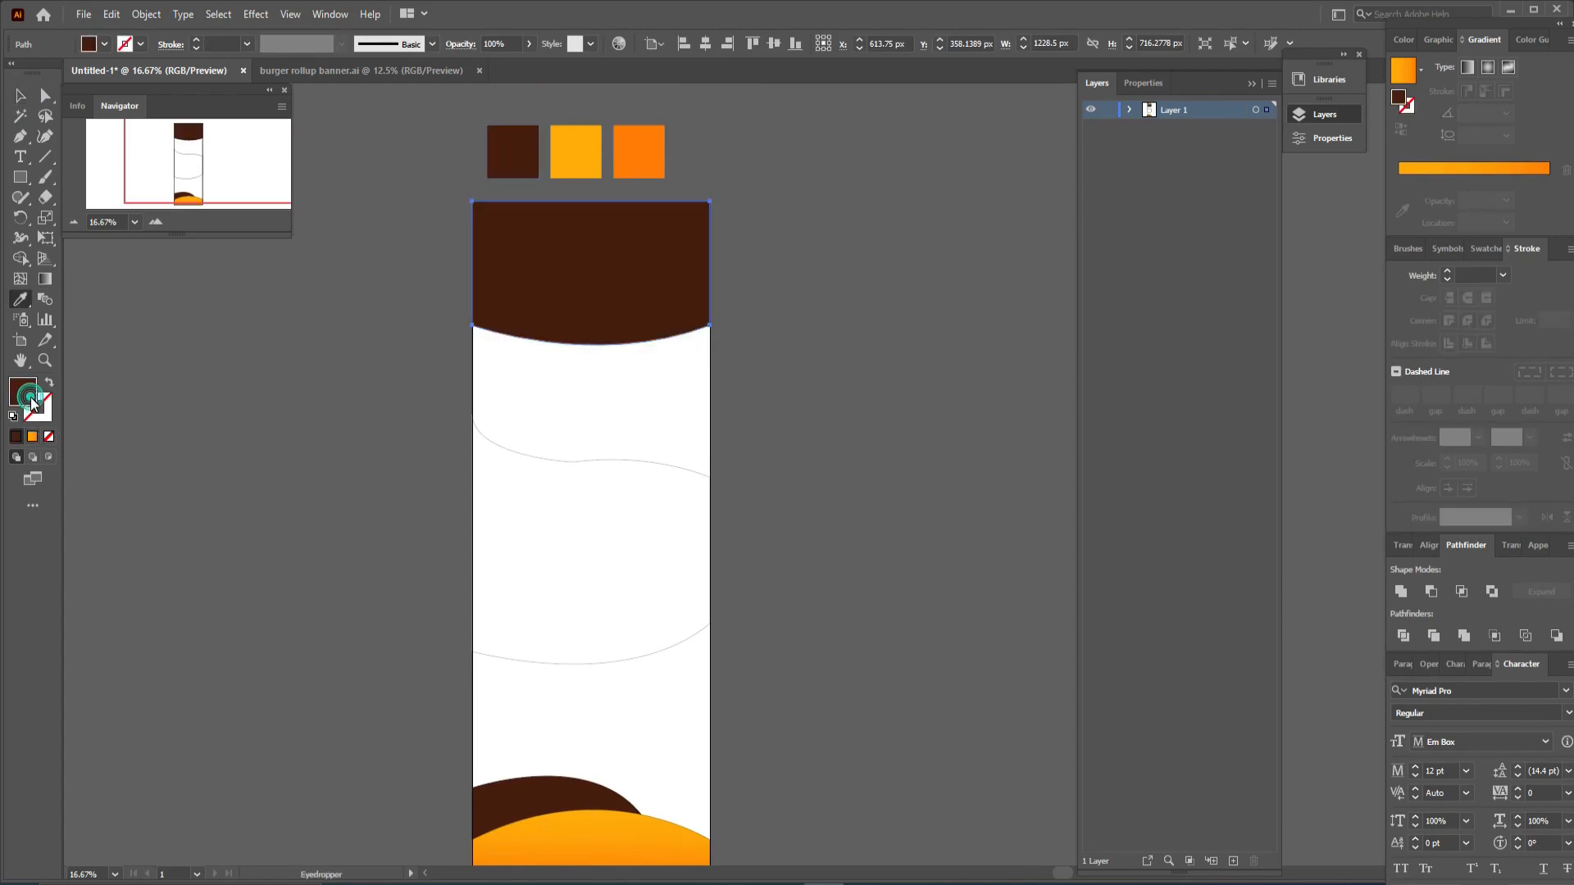
pyautogui.moveTo(1199, 359); pyautogui.dragTo(1177, 348)
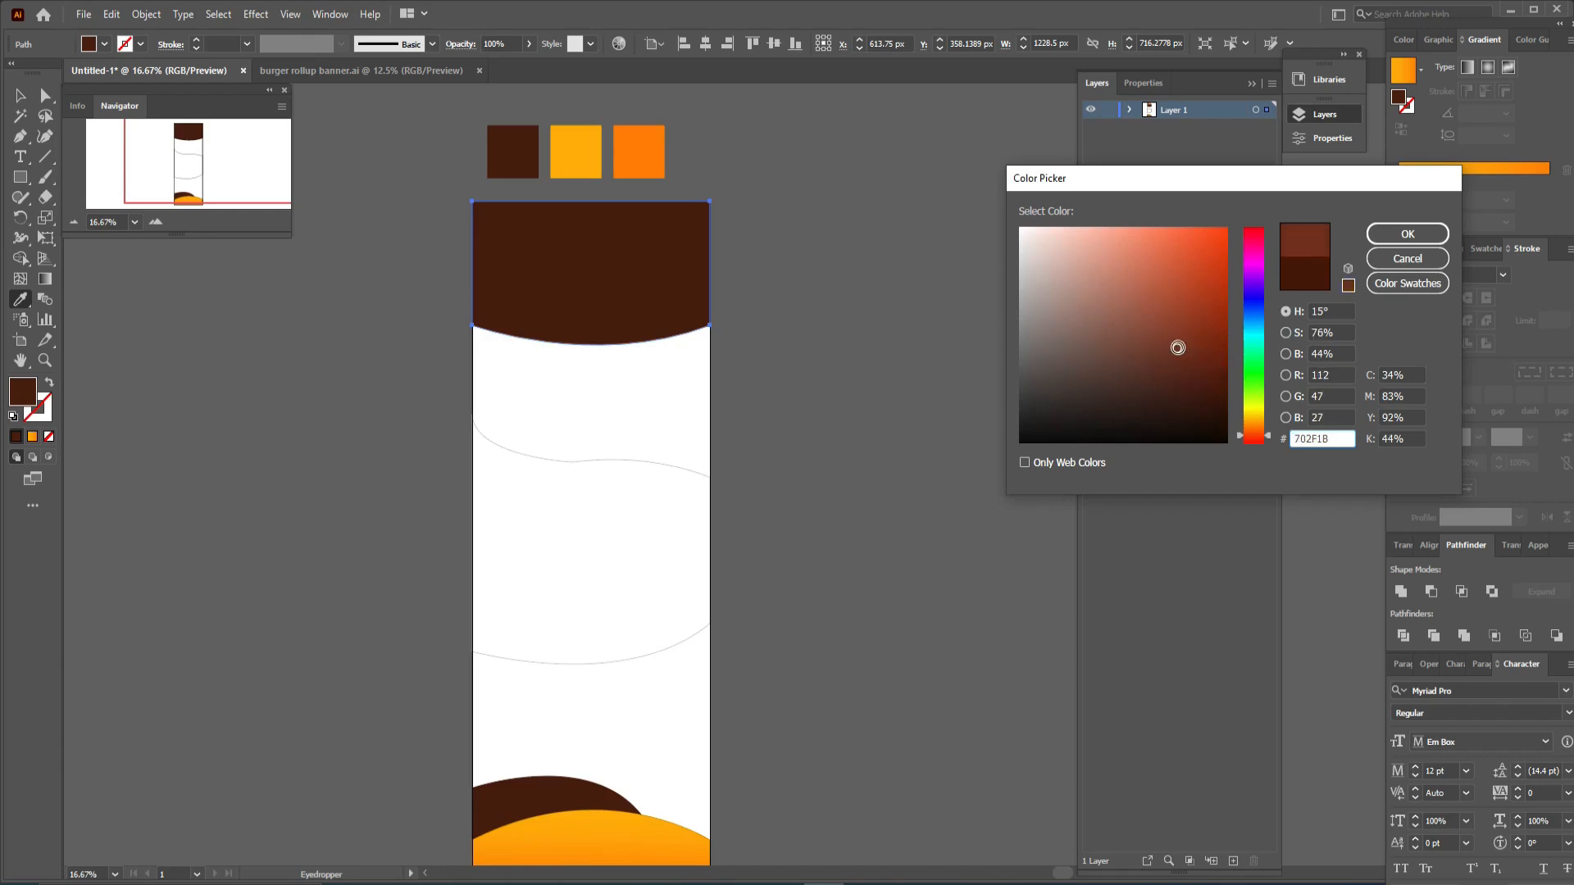
pyautogui.click(1414, 233)
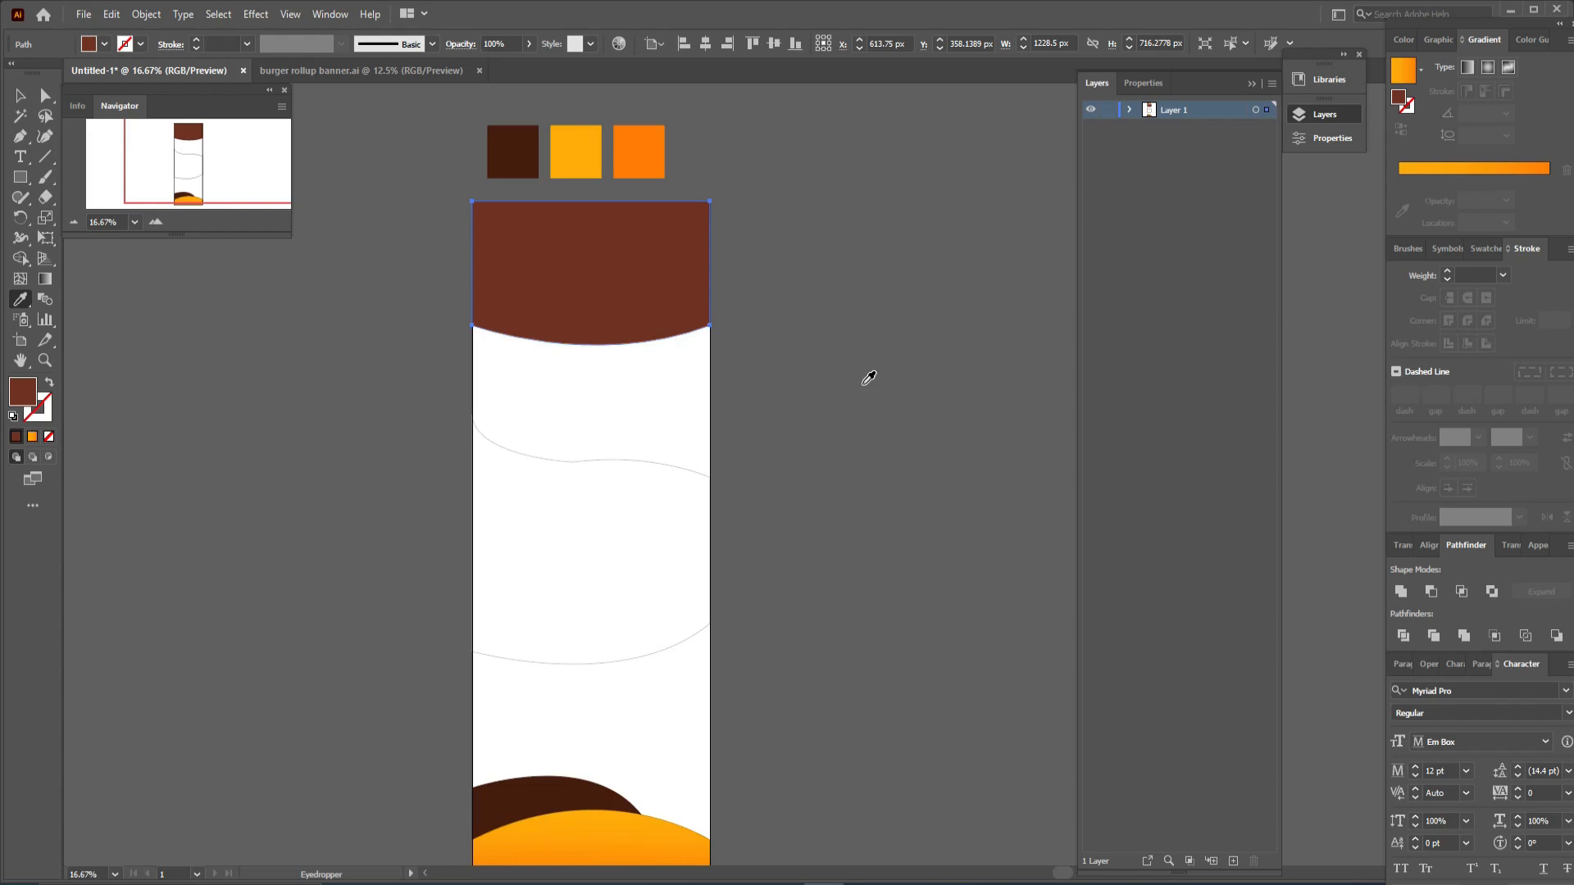
# - Fill the middle band with the header's lighter brown by sampling it with the Eyedropper
pyautogui.press('v')
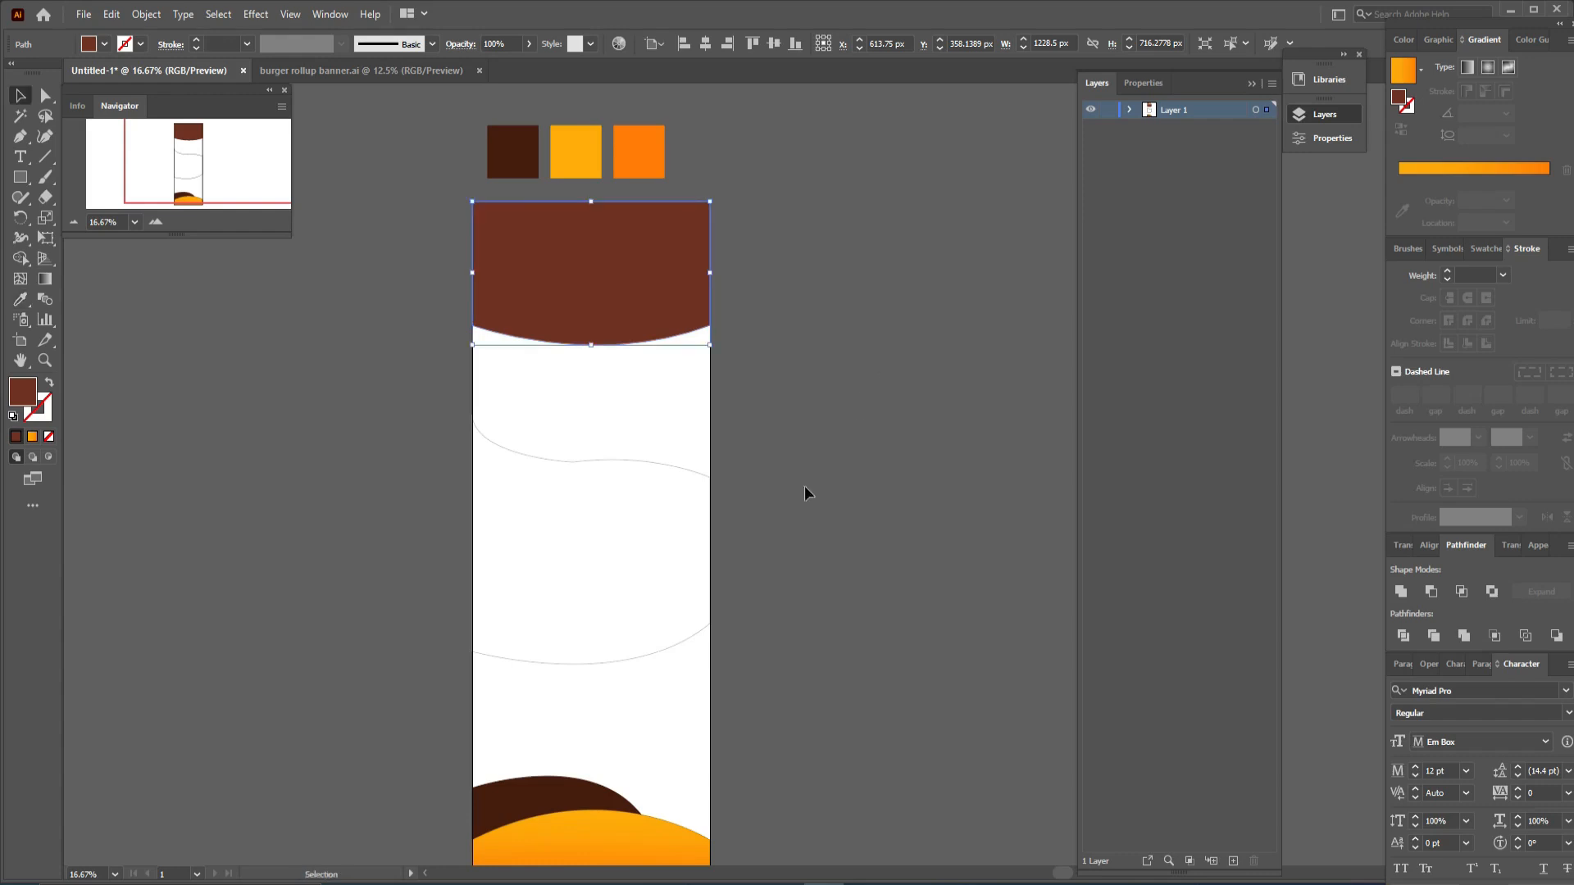
pyautogui.click(689, 475)
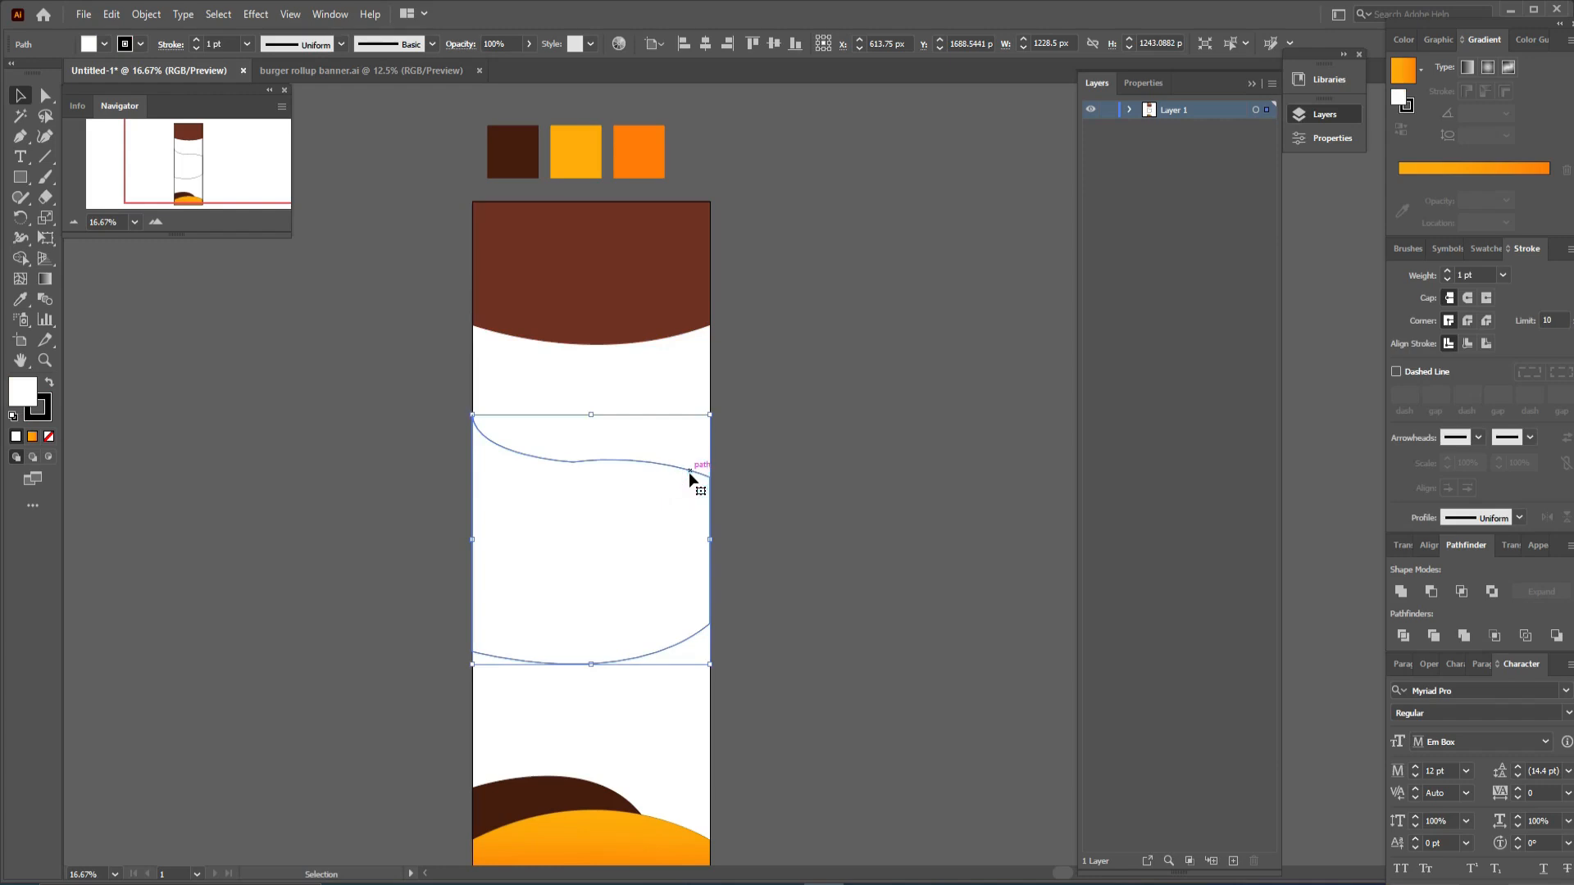
pyautogui.press('i')
pyautogui.click(692, 299)
pyautogui.press('v')
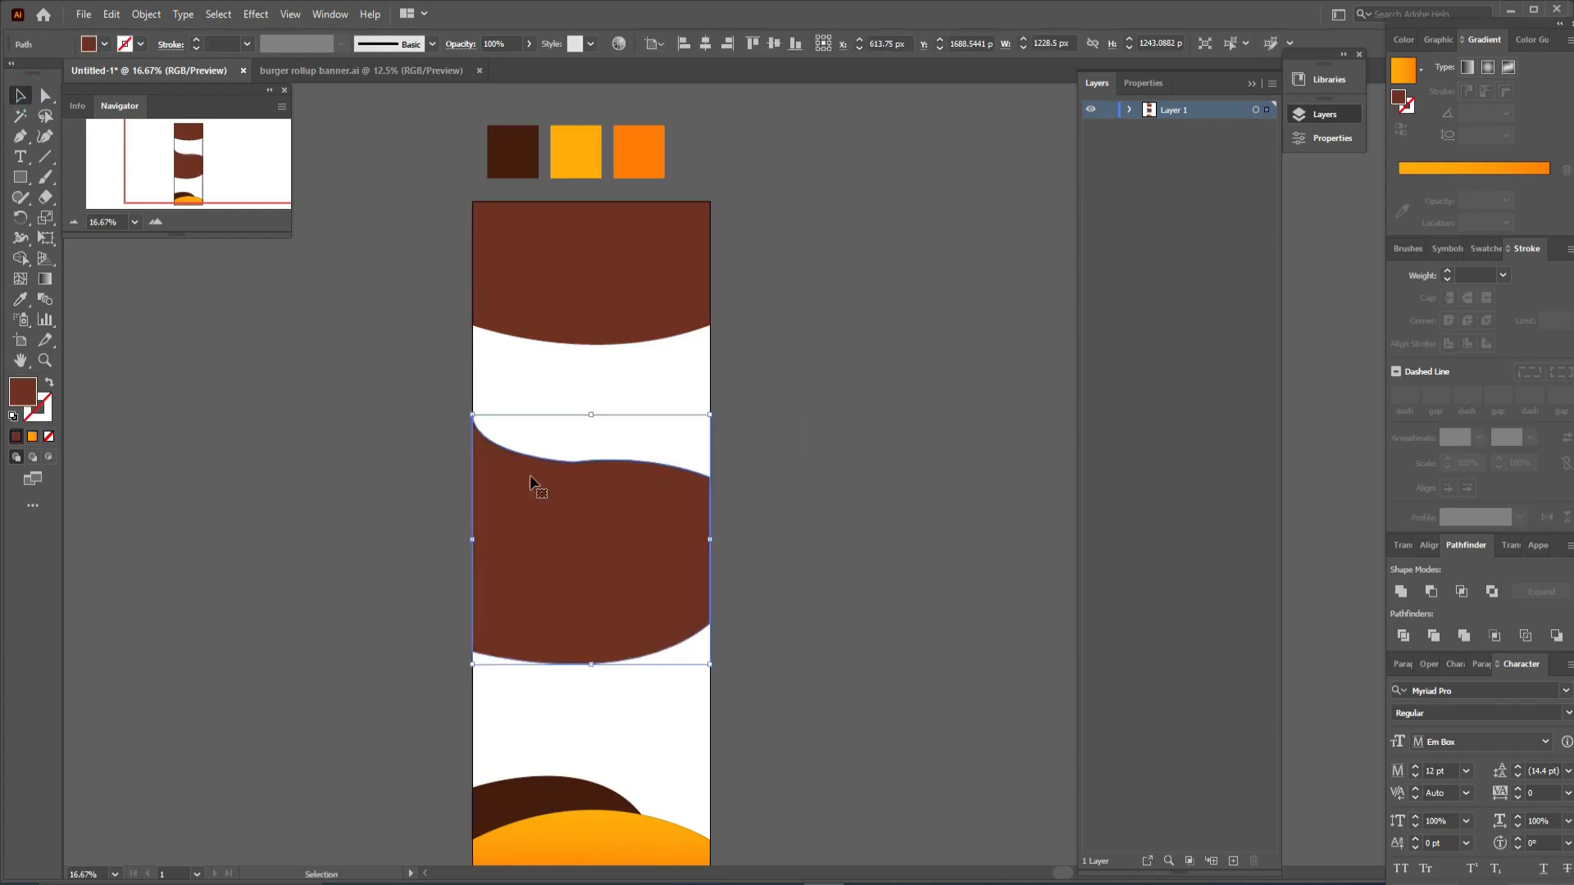
# - Deepen the middle band's wavy top edge by lowering its right anchor and lengthening the mid-anchor handle
pyautogui.click(49, 383)
pyautogui.hotkey('ctrl', '+')
pyautogui.hotkey('ctrl', '+')
pyautogui.scroll(-4, 873, 412)
pyautogui.press('a')
pyautogui.hotkey('ctrl', '+')
pyautogui.hotkey('ctrl', '+')
pyautogui.hotkey('ctrl', '+')
pyautogui.press('space')
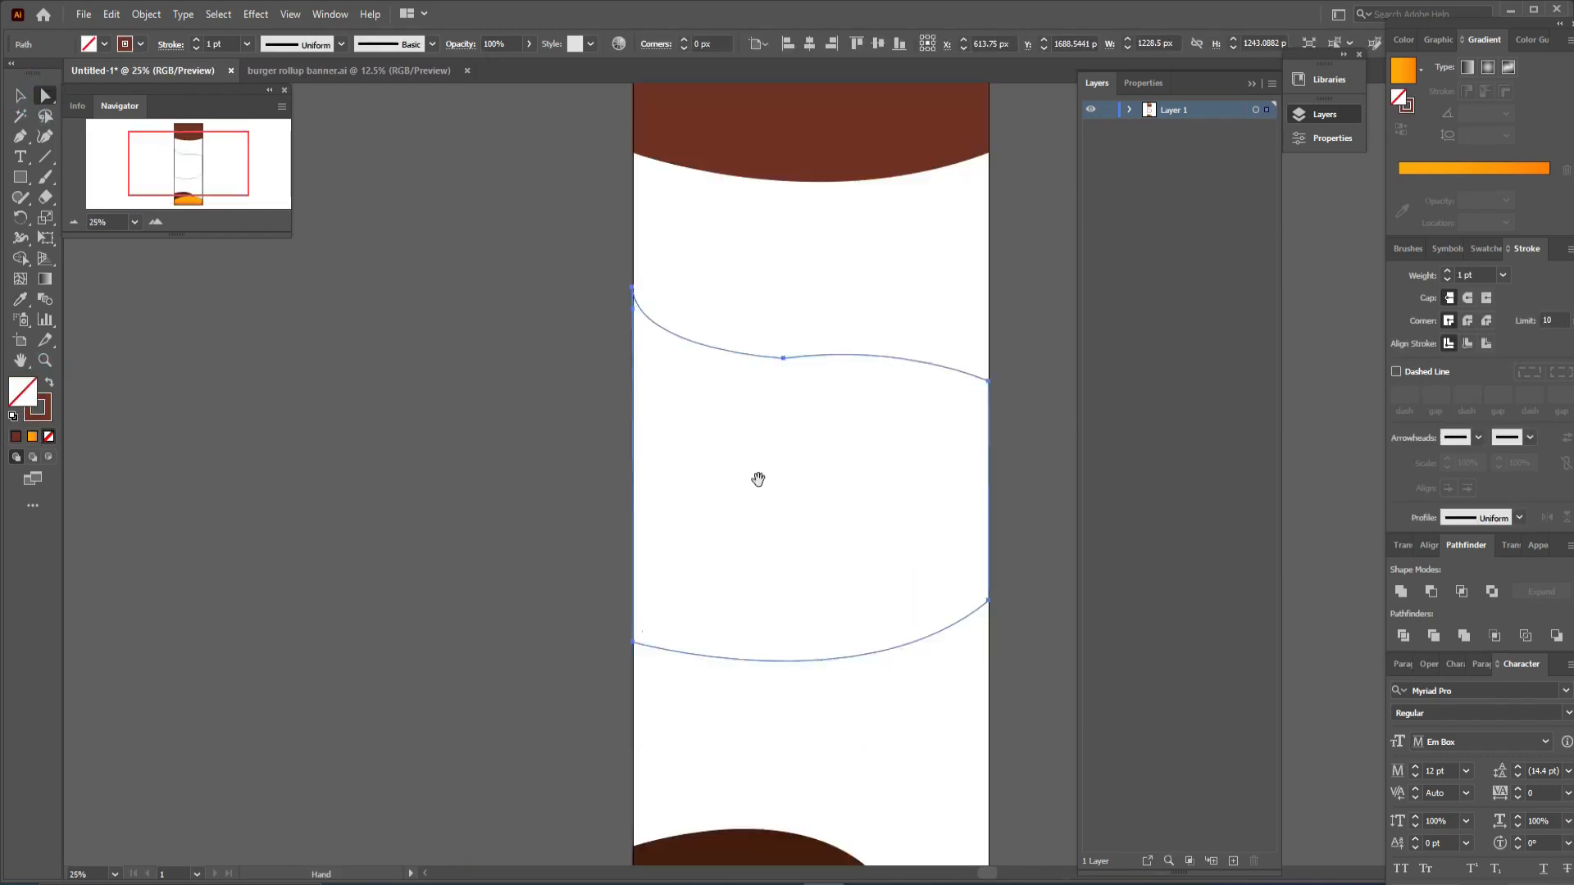
pyautogui.moveTo(758, 480); pyautogui.dragTo(556, 495)
pyautogui.click(582, 374)
pyautogui.click(787, 400)
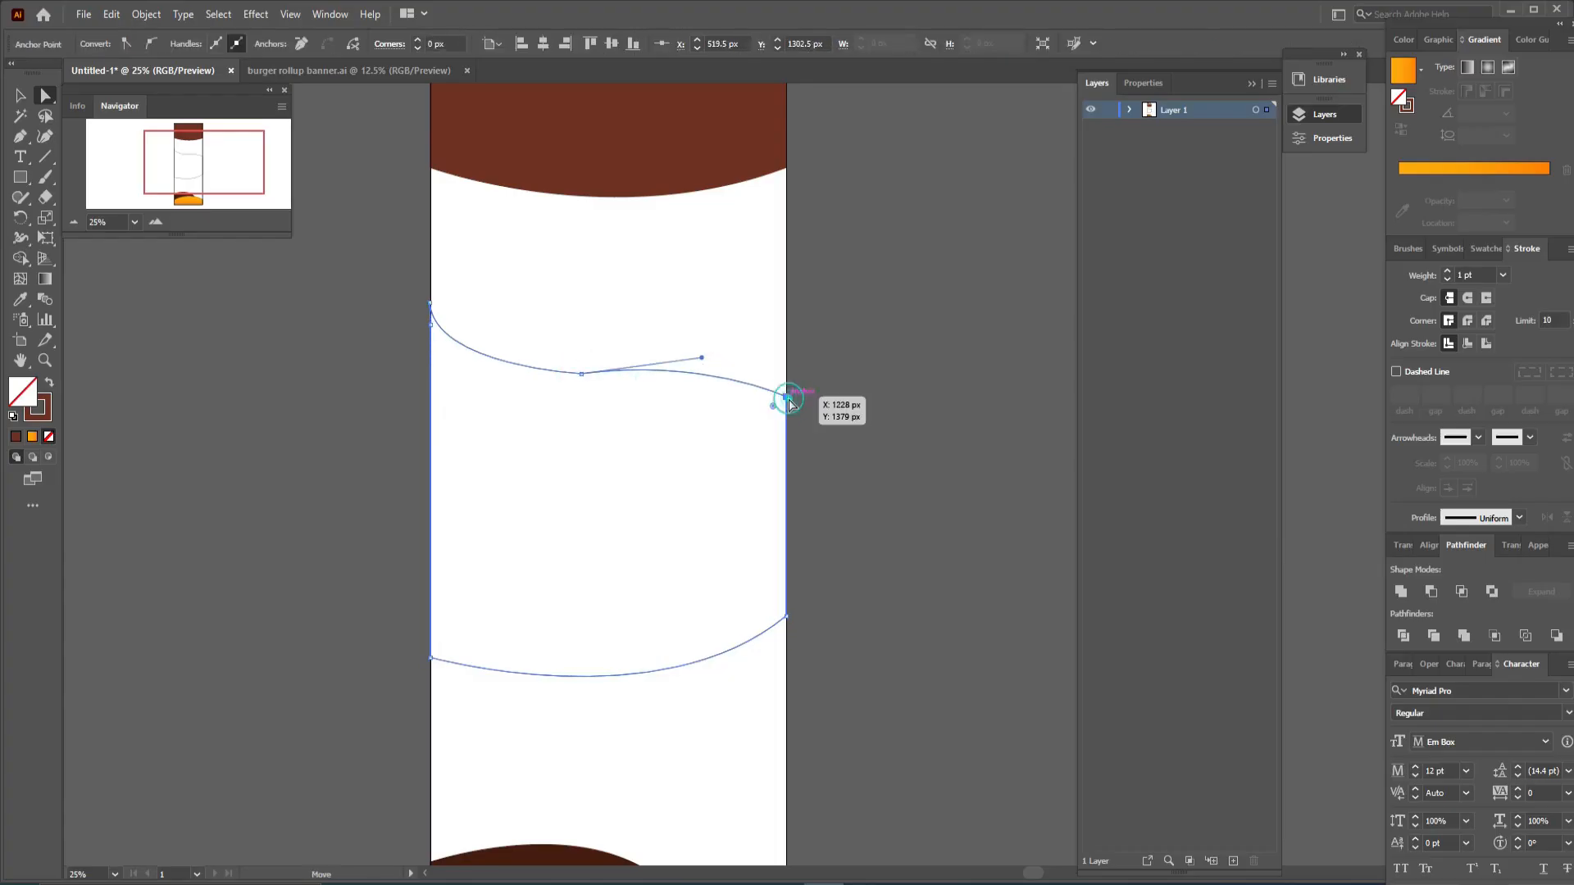
pyautogui.moveTo(787, 400); pyautogui.dragTo(789, 425)
pyautogui.moveTo(701, 358); pyautogui.dragTo(728, 352)
# - Adjust the band's mid anchor and drag its bottom-right anchor slightly lower
pyautogui.click(607, 353)
pyautogui.moveTo(583, 376); pyautogui.dragTo(583, 373)
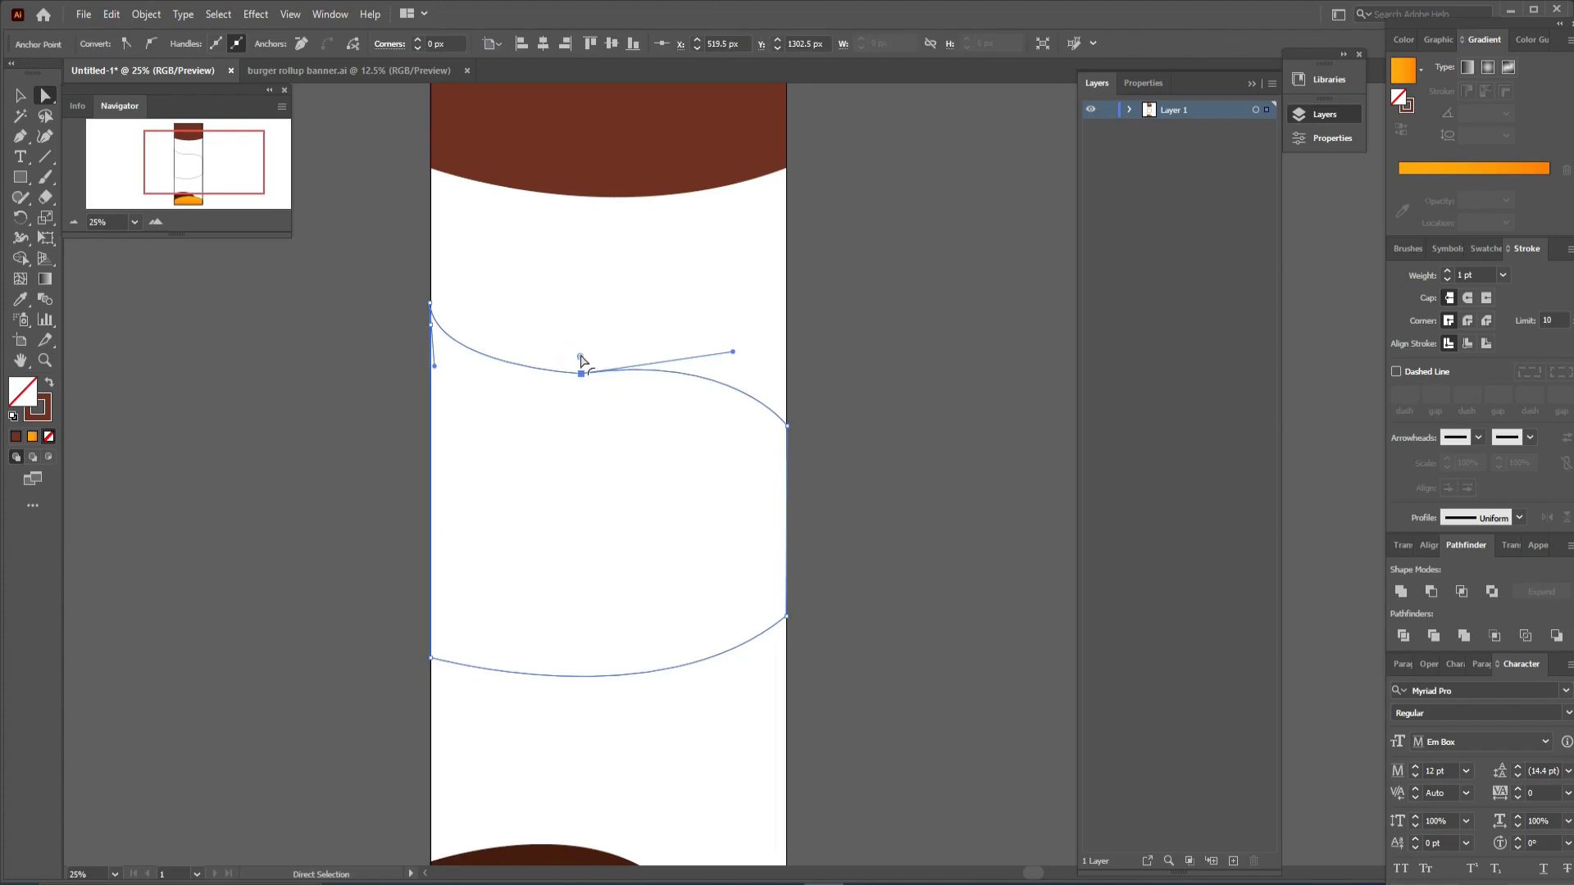
pyautogui.click(604, 309)
pyautogui.moveTo(787, 618); pyautogui.dragTo(800, 639)
pyautogui.click(860, 648)
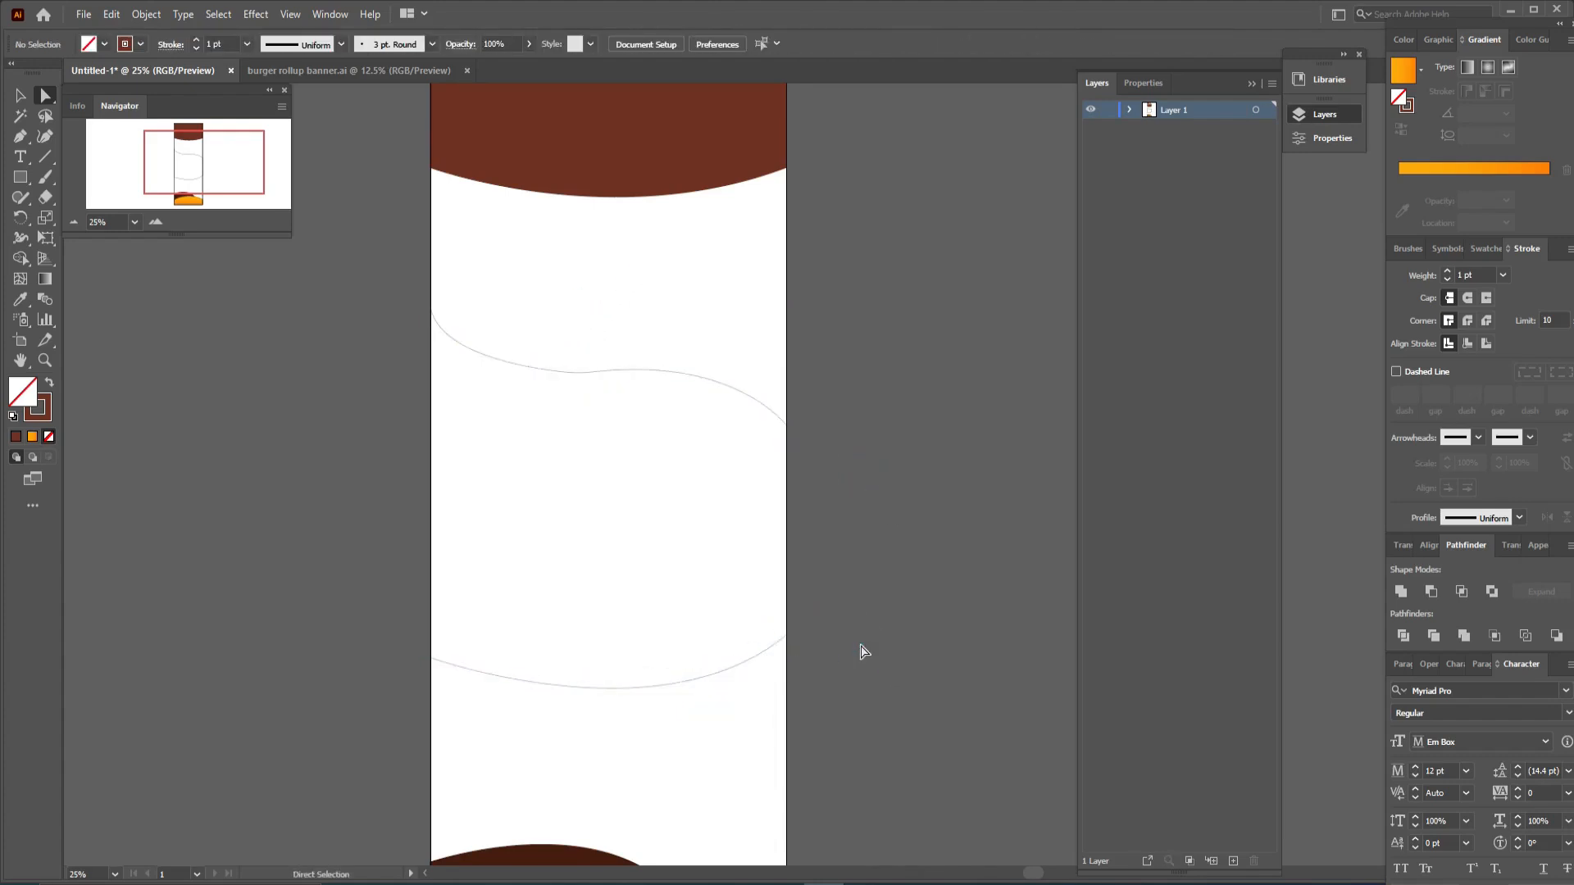
# - Fill the middle band with the dark brown swatch colour using the Eyedropper
pyautogui.scroll(-3, 860, 651)
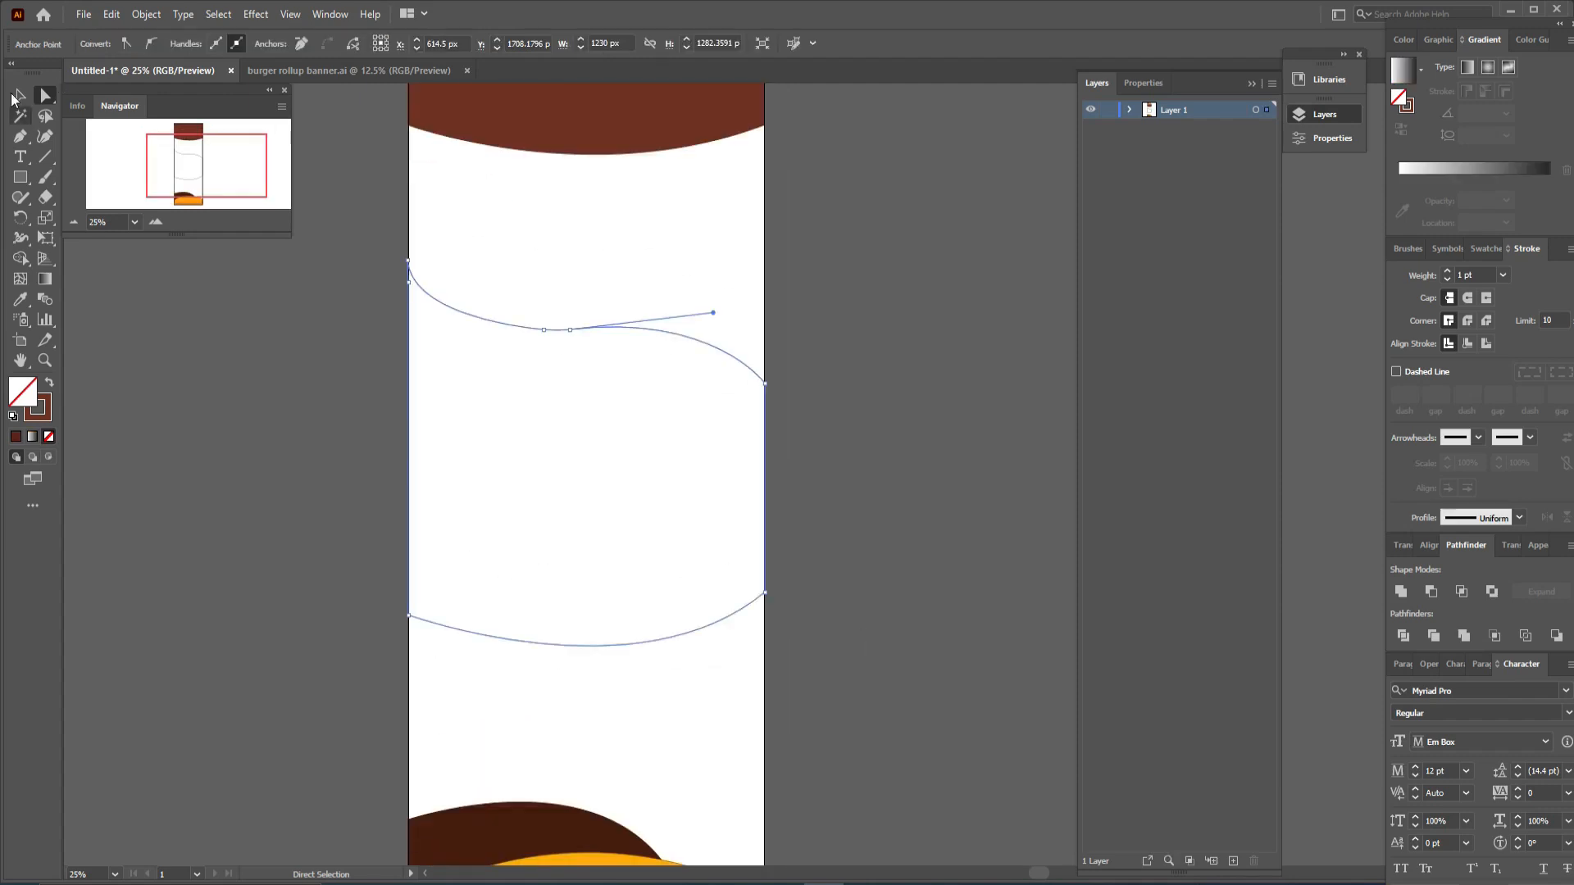
pyautogui.click(19, 96)
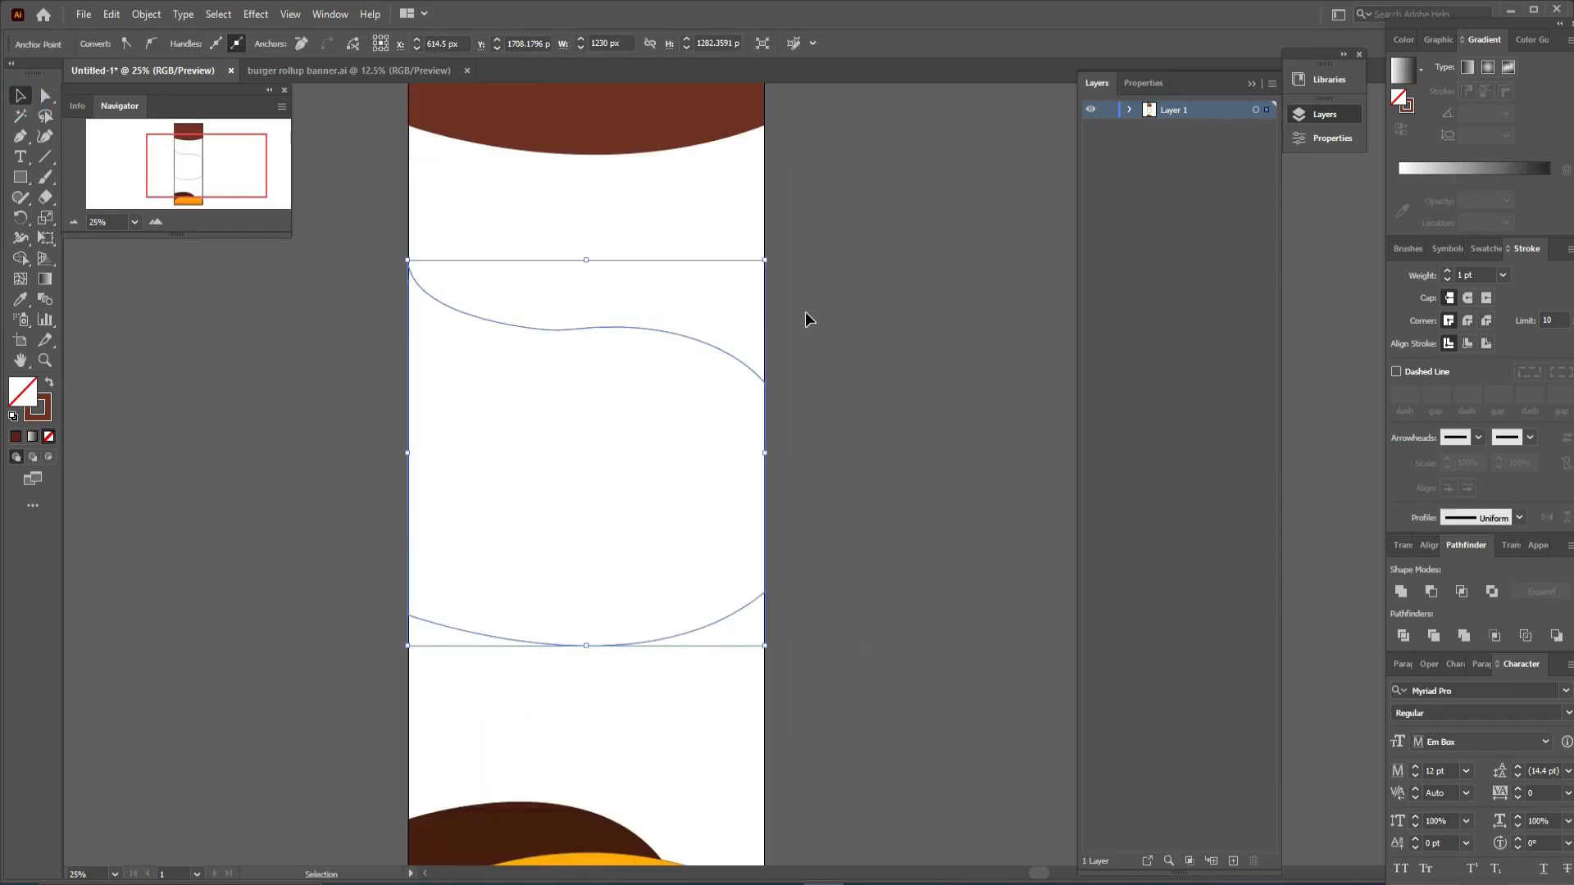
pyautogui.scroll(15, 656, 328)
pyautogui.press('i')
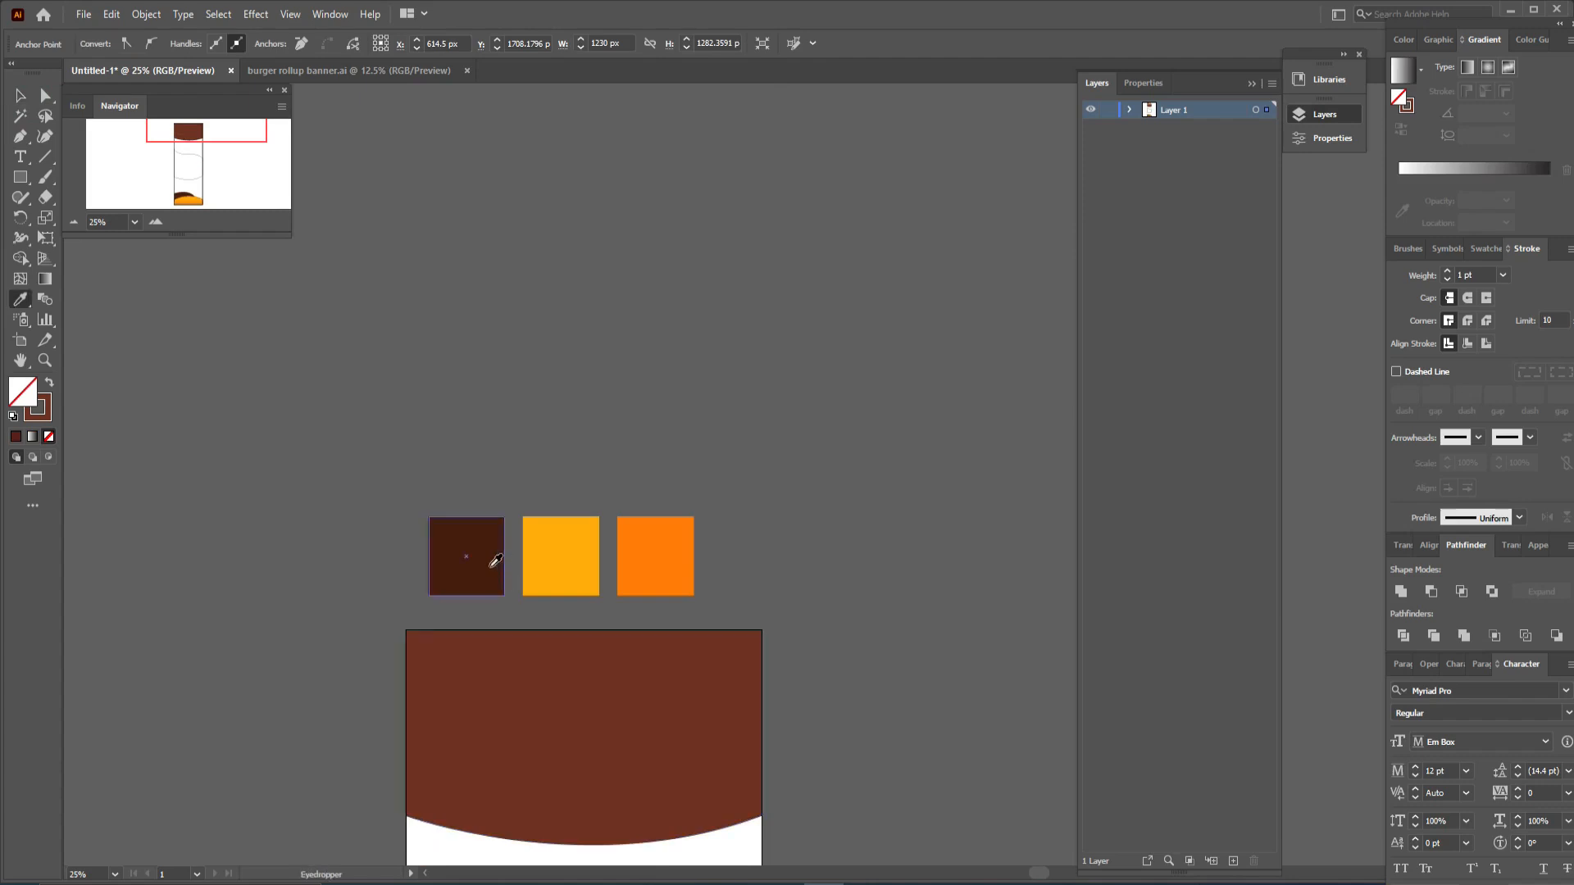
pyautogui.click(491, 567)
pyautogui.press('v')
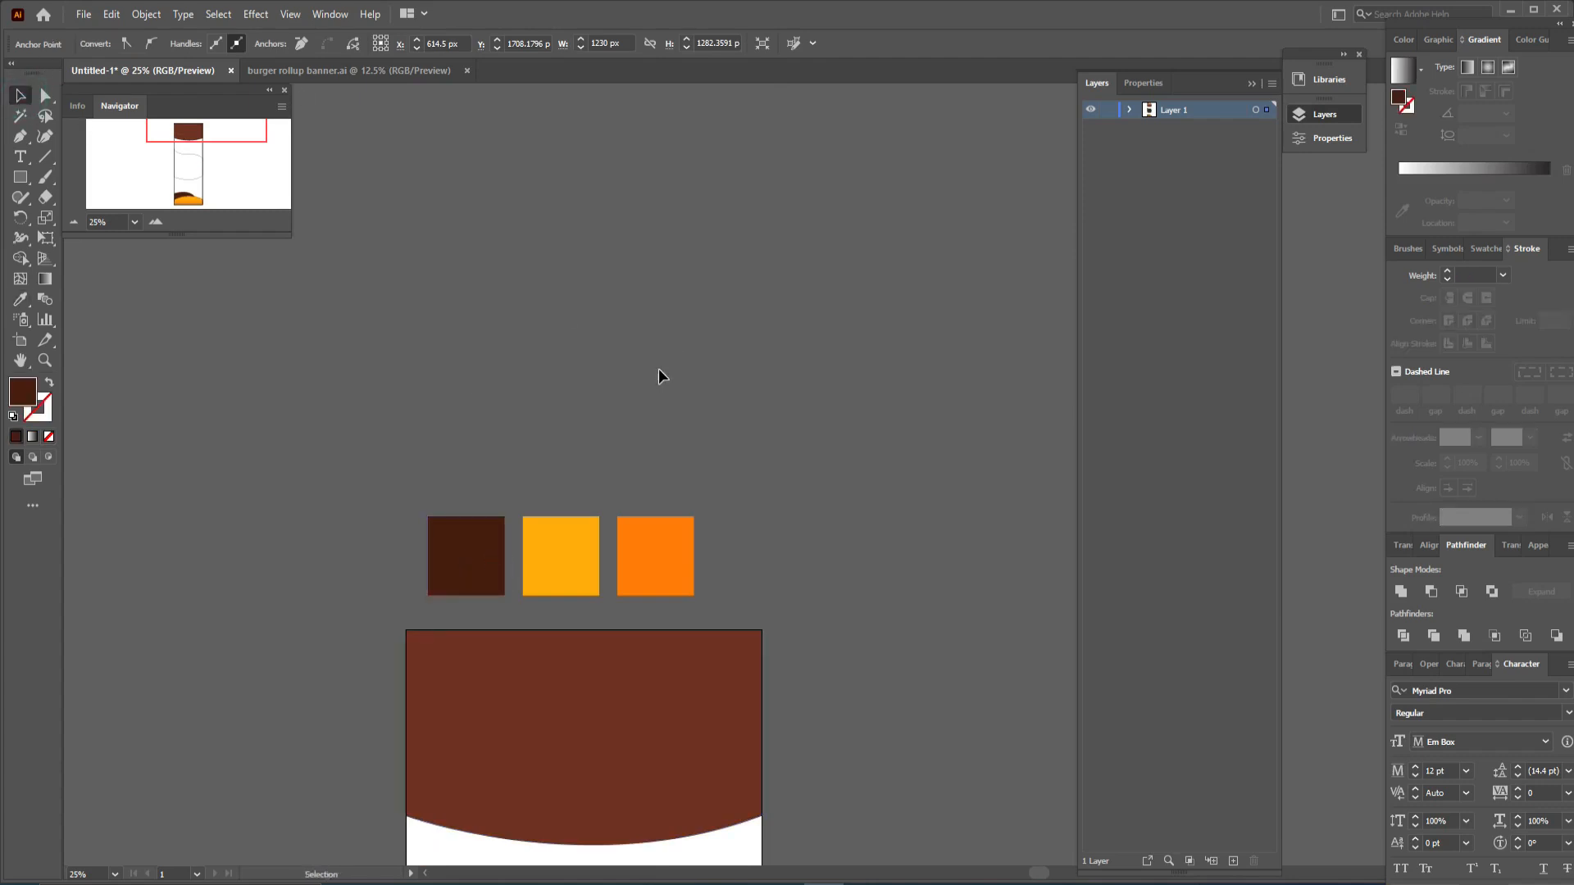
# - Replace the middle band with the gradient-filled copy by deleting it and pasting the copy into its place
pyautogui.moveTo(791, 674); pyautogui.dragTo(749, 141)
pyautogui.click(616, 544)
pyautogui.press('Delete')
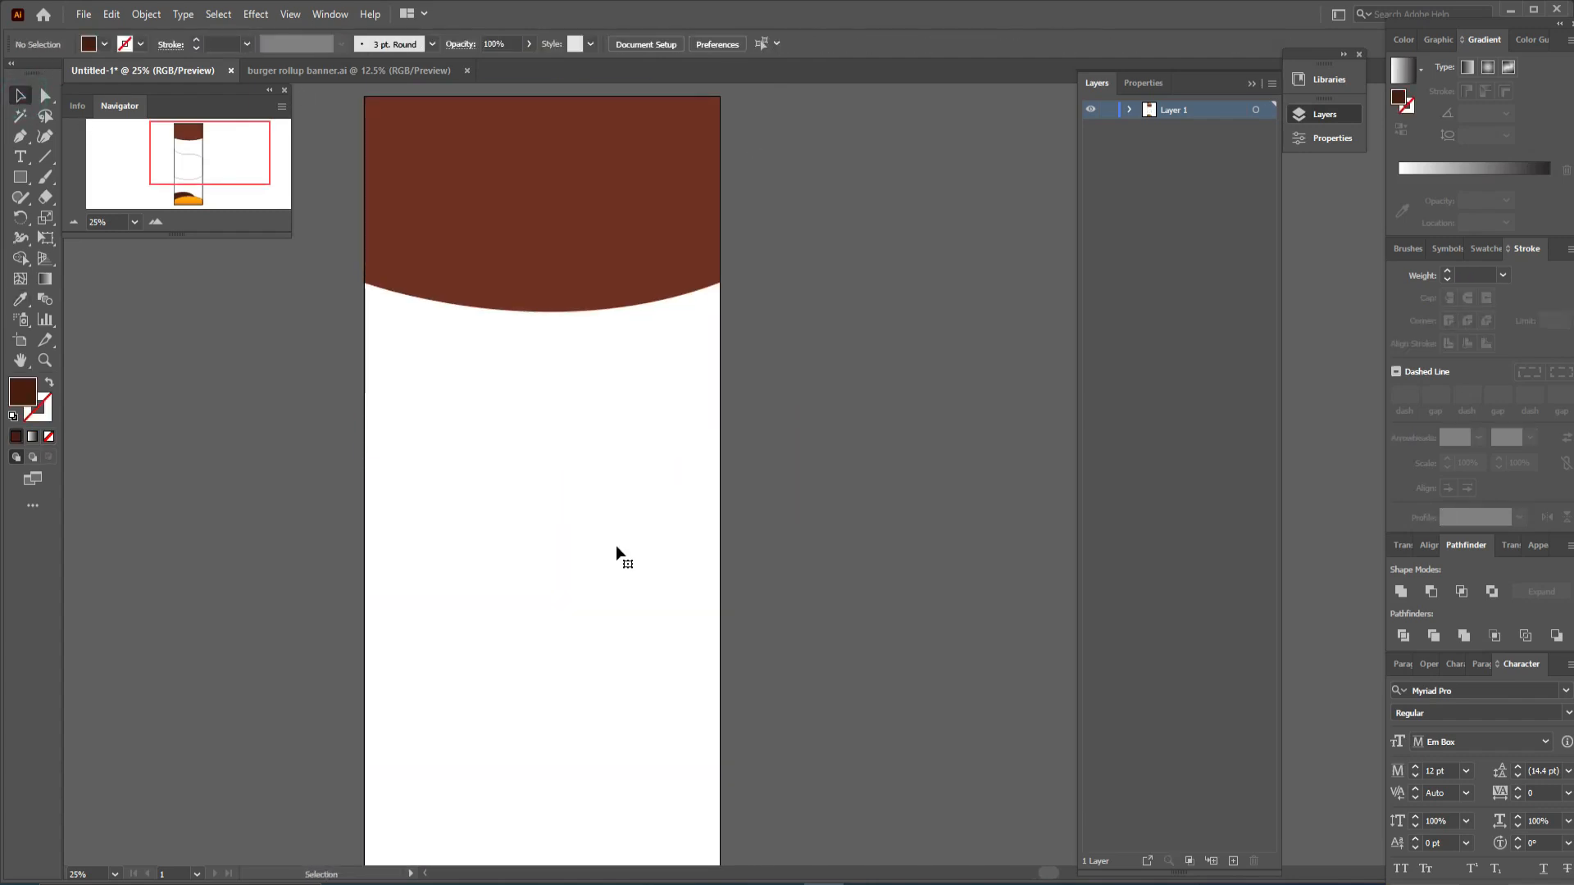
pyautogui.hotkey('ctrl', 'v')
pyautogui.moveTo(762, 549); pyautogui.dragTo(496, 713)
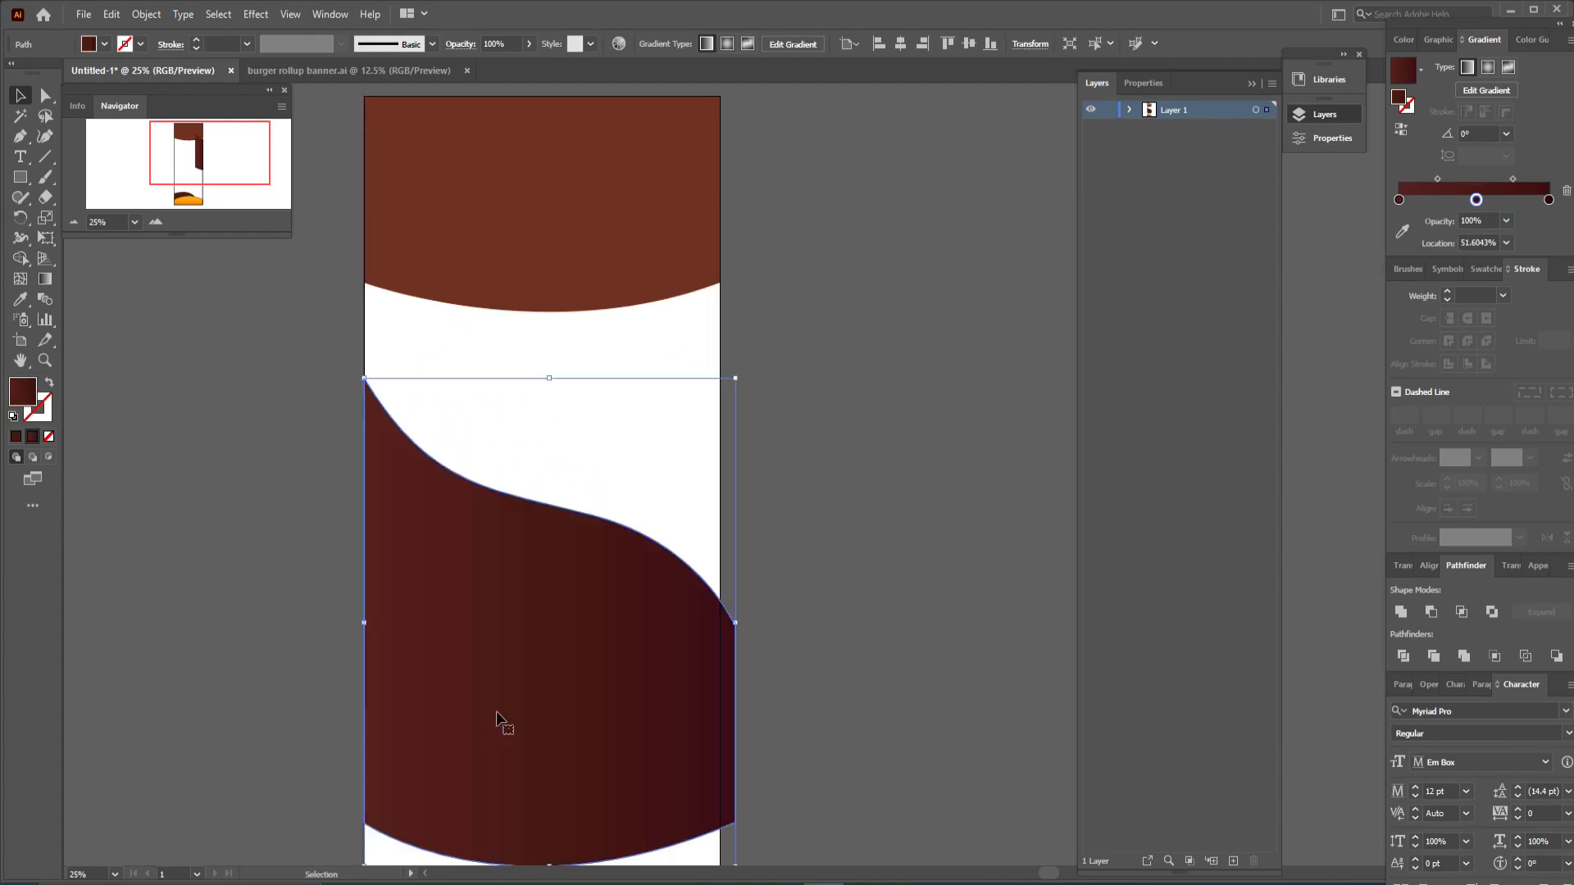
# - Nudge the pasted gradient band so it lines up with the artboard's right edge
pyautogui.scroll(-3, 899, 519)
pyautogui.moveTo(734, 497); pyautogui.dragTo(719, 498)
pyautogui.click(761, 501)
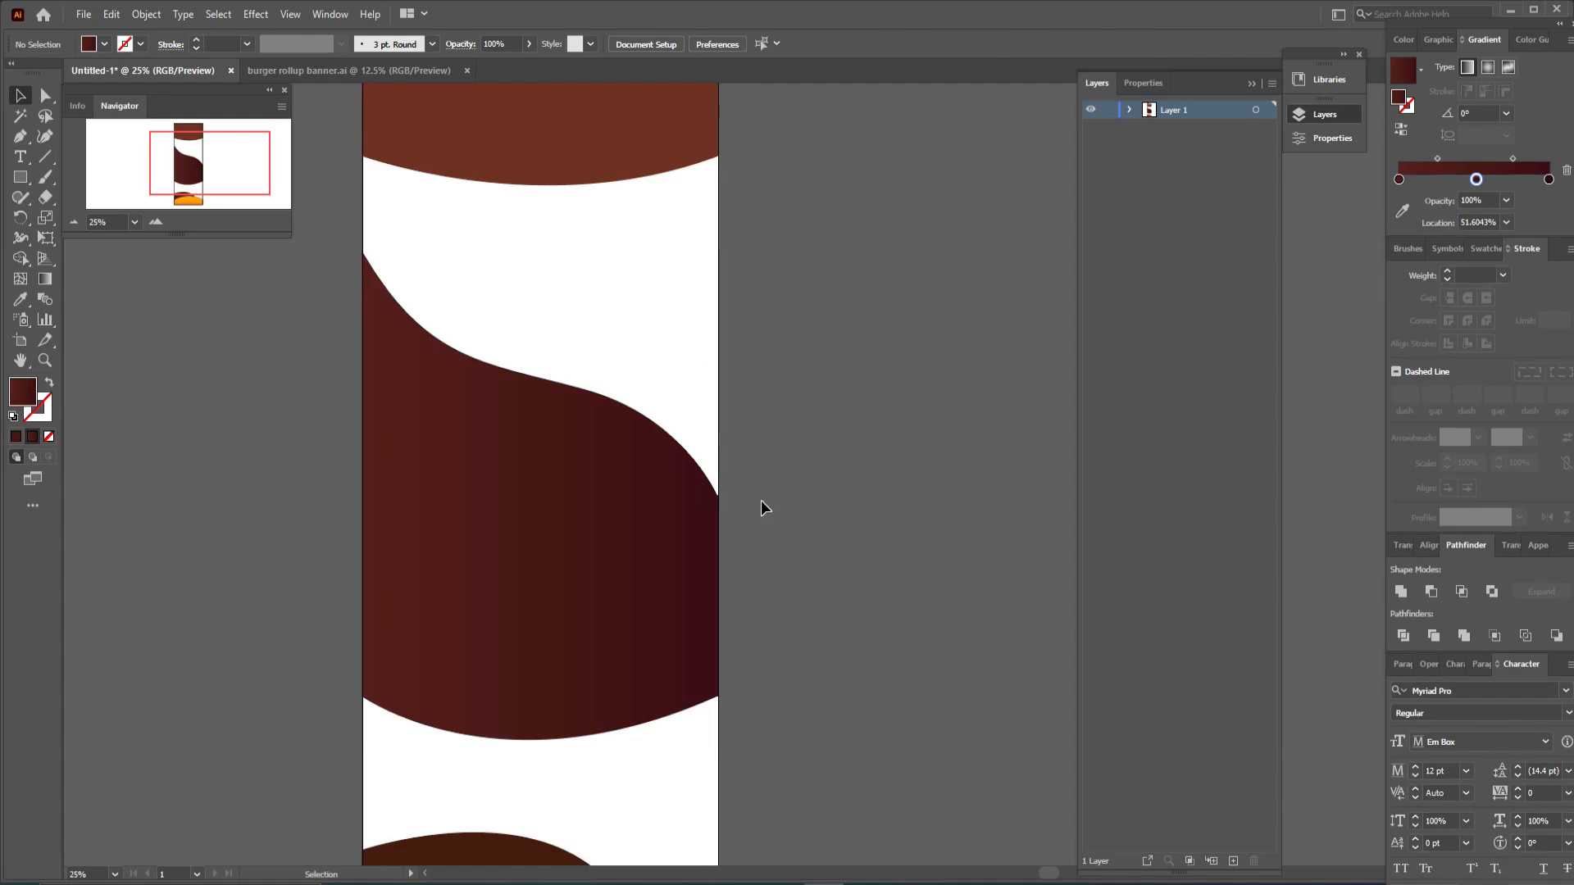
# - Duplicate the gradient band in place with Copy and Paste in Front
pyautogui.click(592, 522)
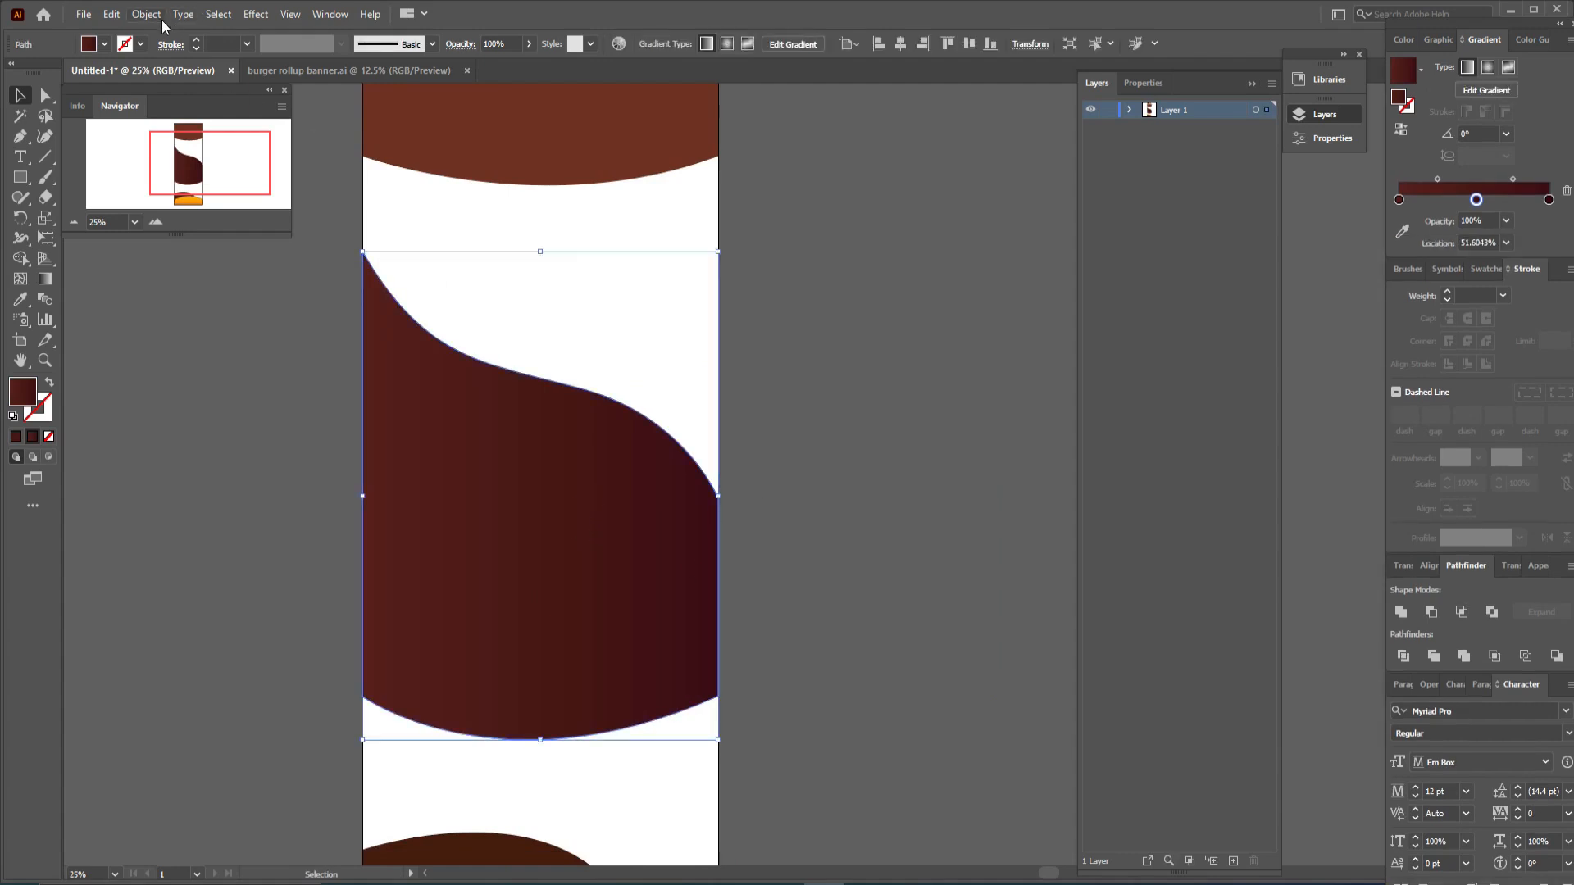
pyautogui.click(112, 14)
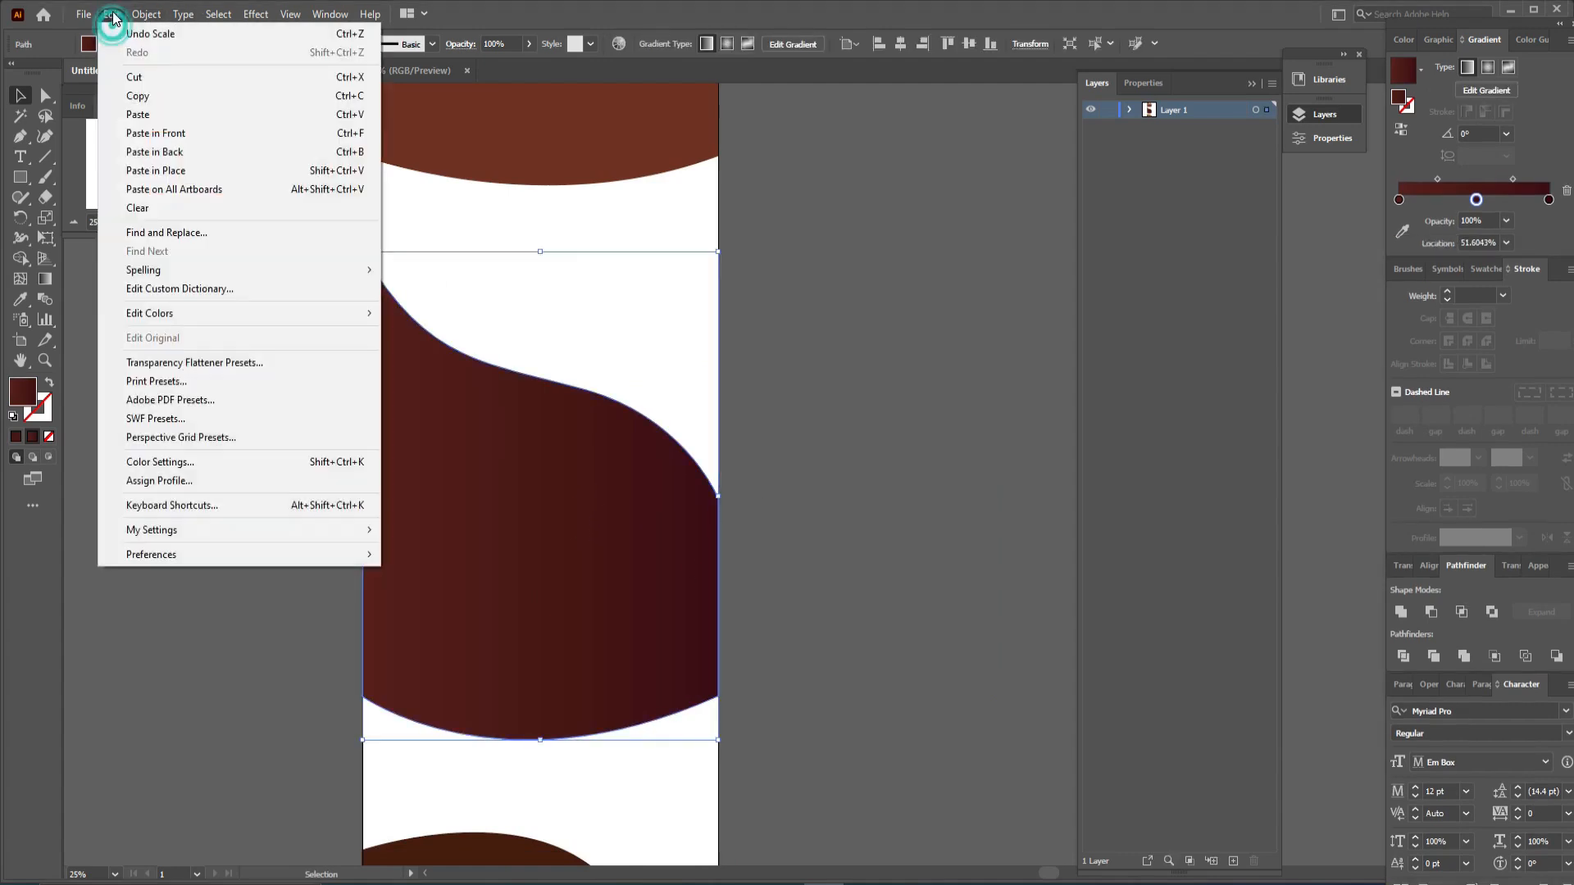
pyautogui.click(137, 97)
pyautogui.click(111, 14)
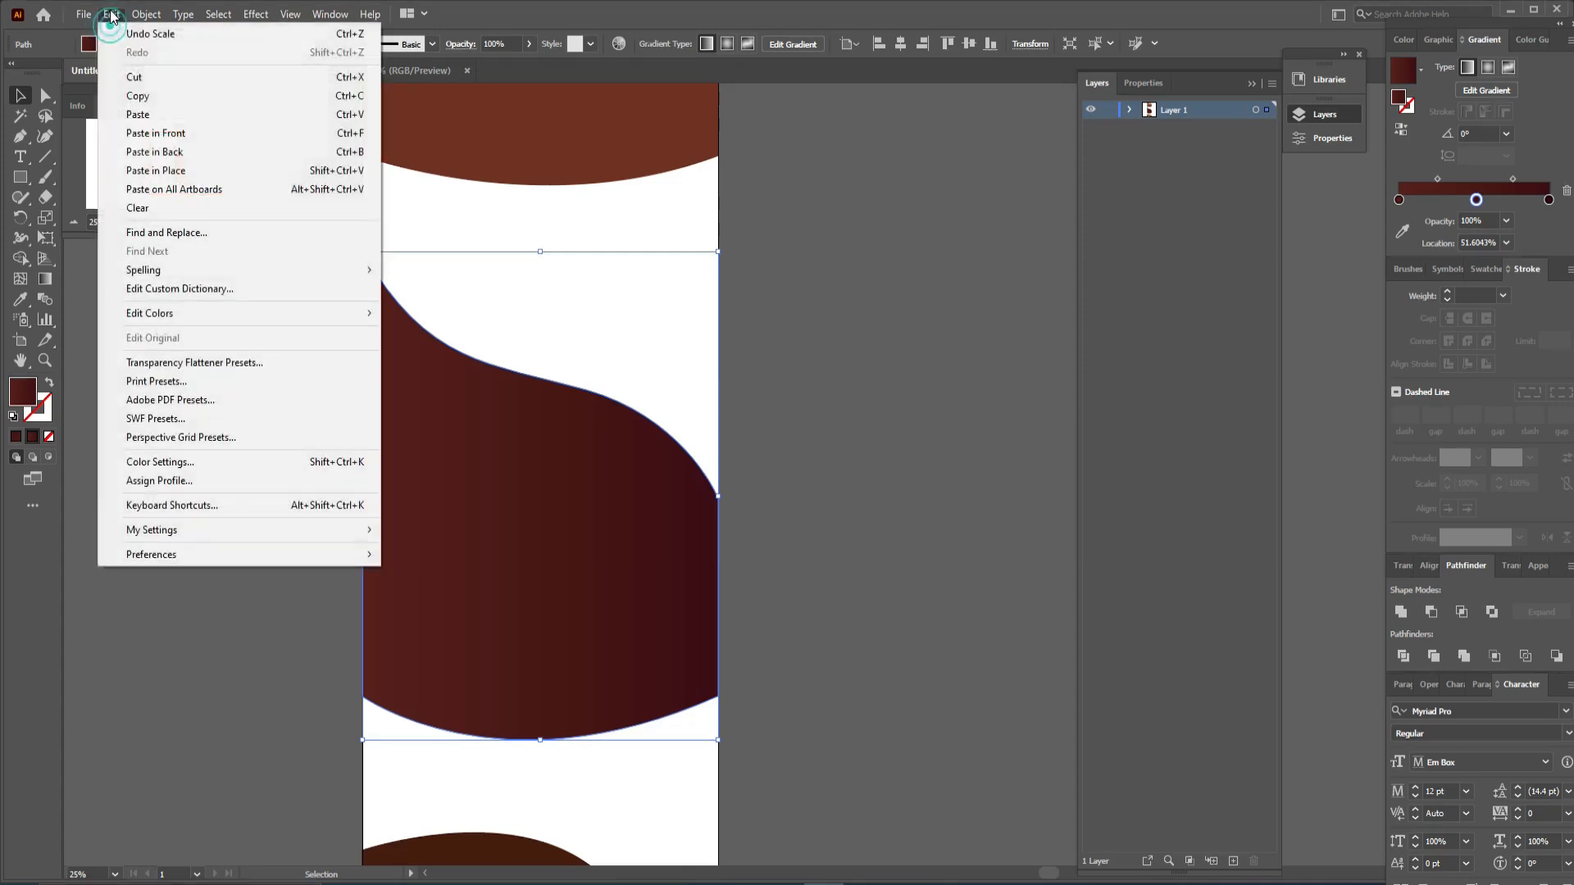
pyautogui.click(155, 133)
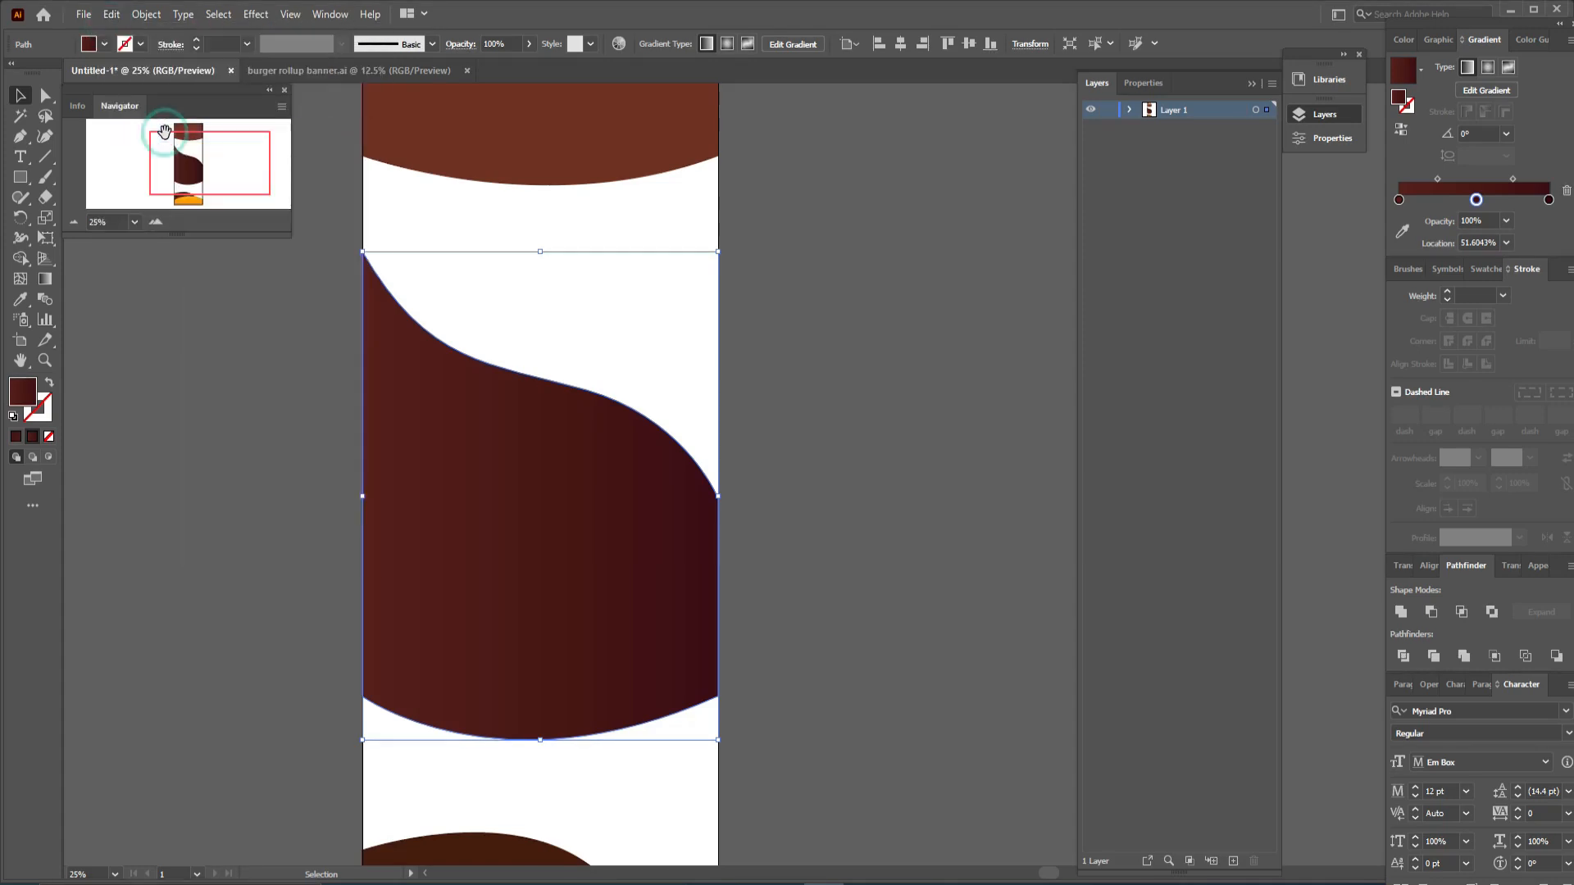
# - Select the lower band copy in the Layers list and stretch it slightly taller at its top and bottom
pyautogui.click(1132, 112)
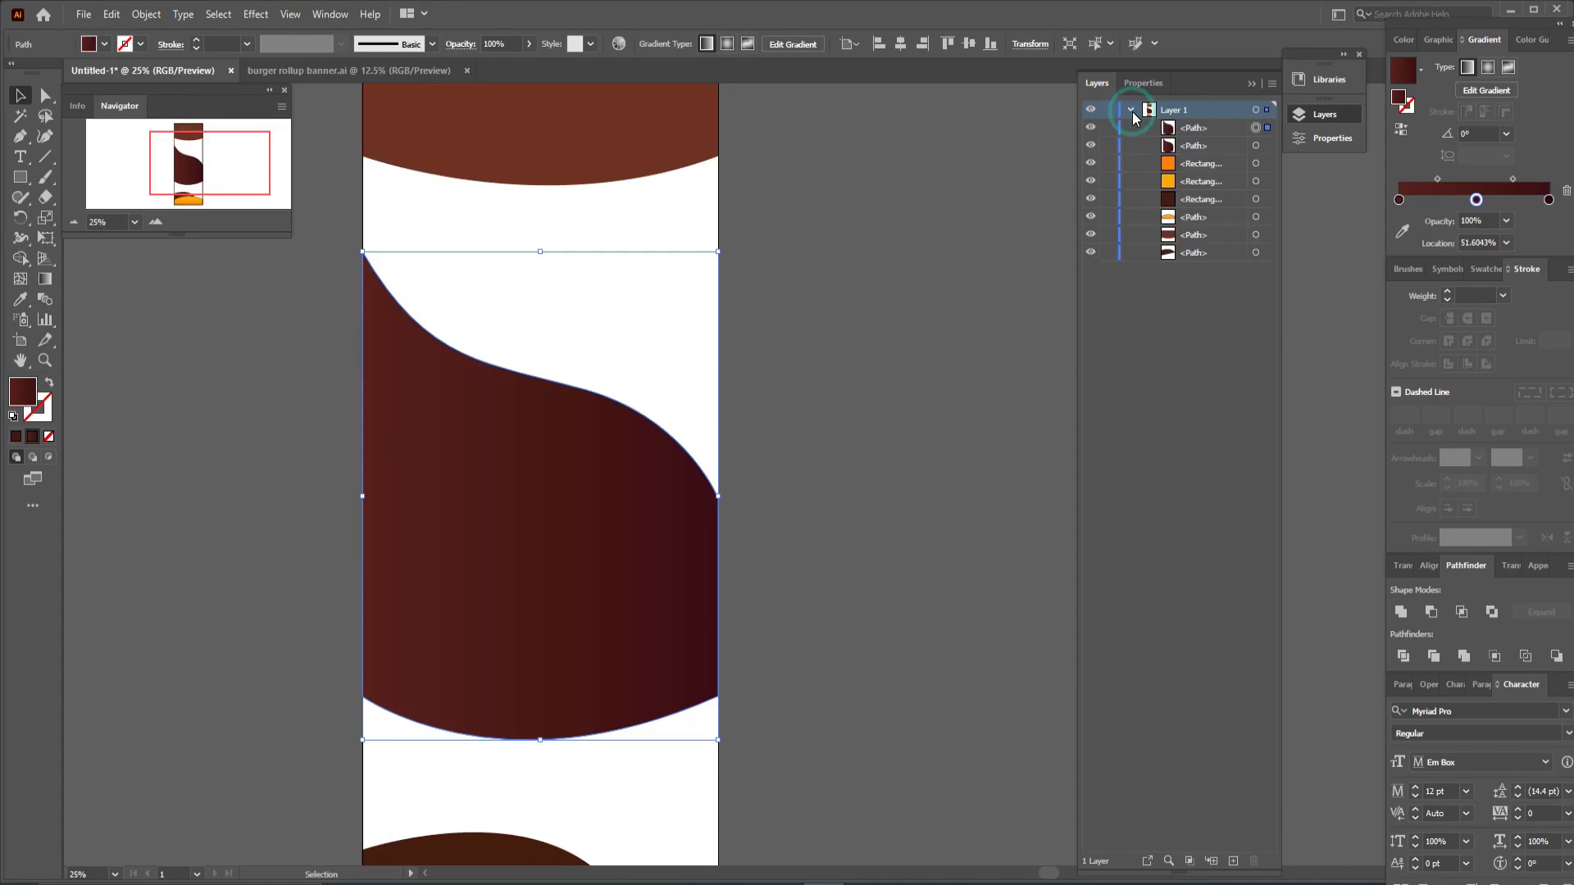
pyautogui.click(1265, 149)
pyautogui.moveTo(540, 251); pyautogui.dragTo(542, 242)
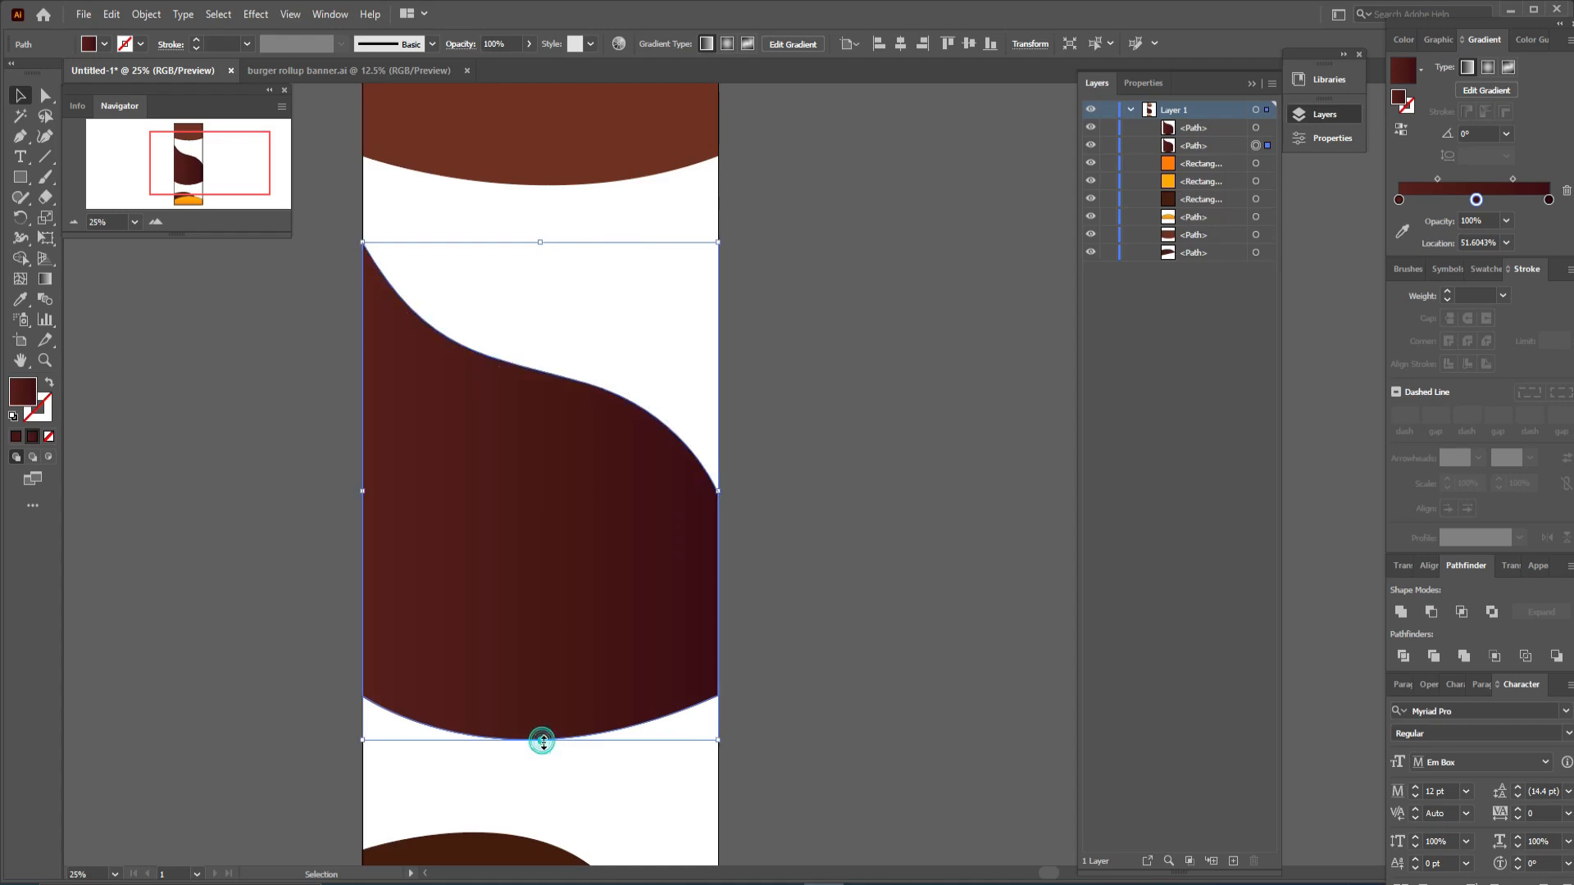
pyautogui.moveTo(541, 741); pyautogui.dragTo(542, 749)
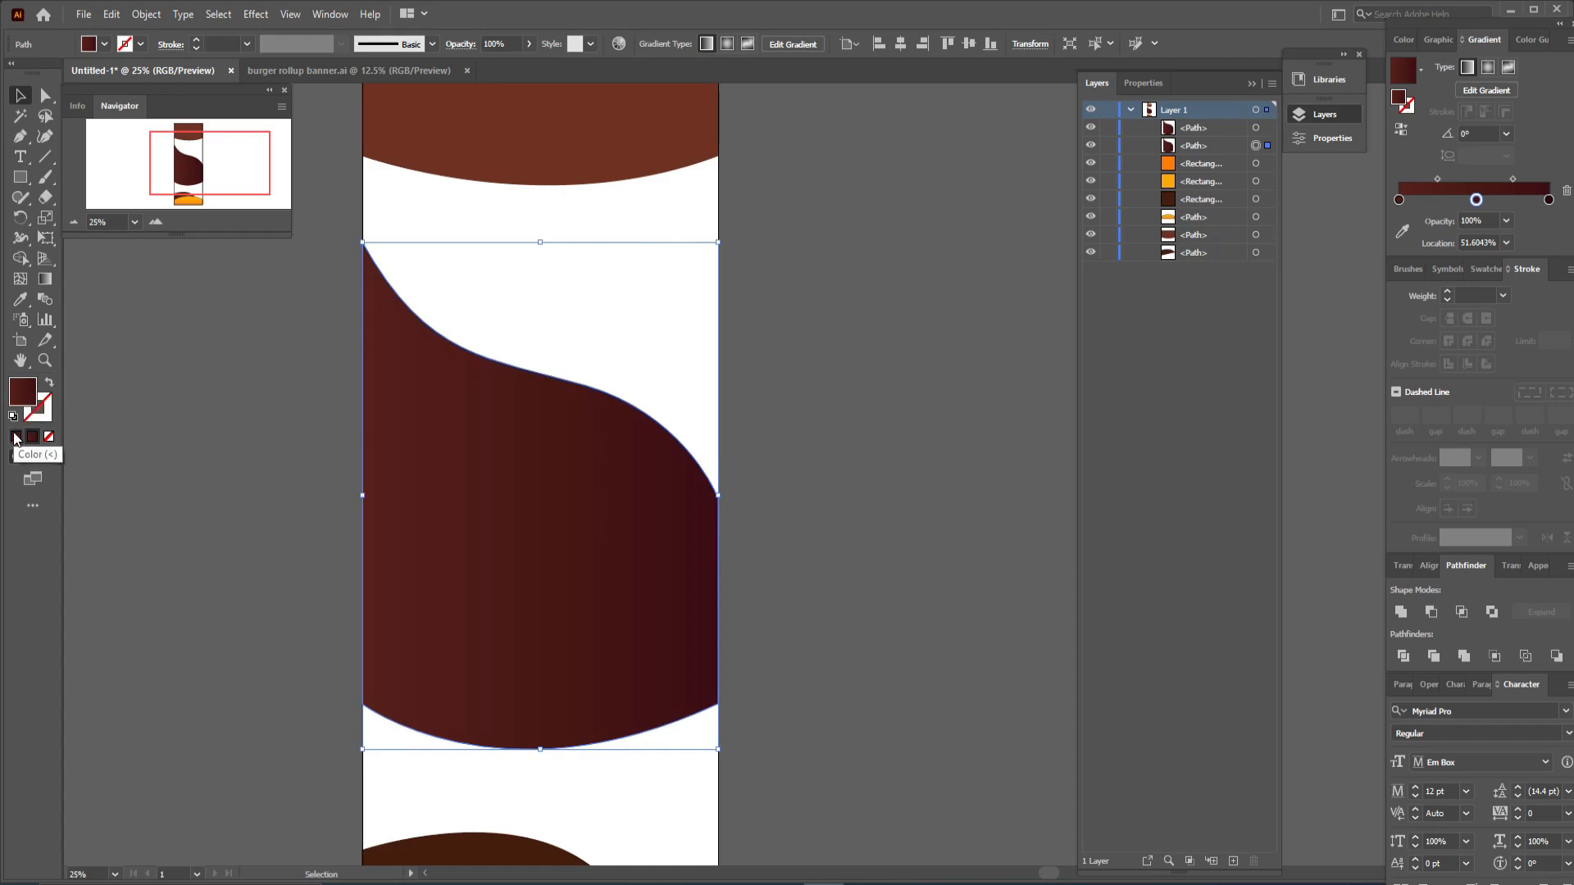
# - Recolour the stretched lower band copy a darker brown, #3A0807, in the Color Picker to form a shadow edge
pyautogui.click(16, 402)
pyautogui.doubleClick(22, 395)
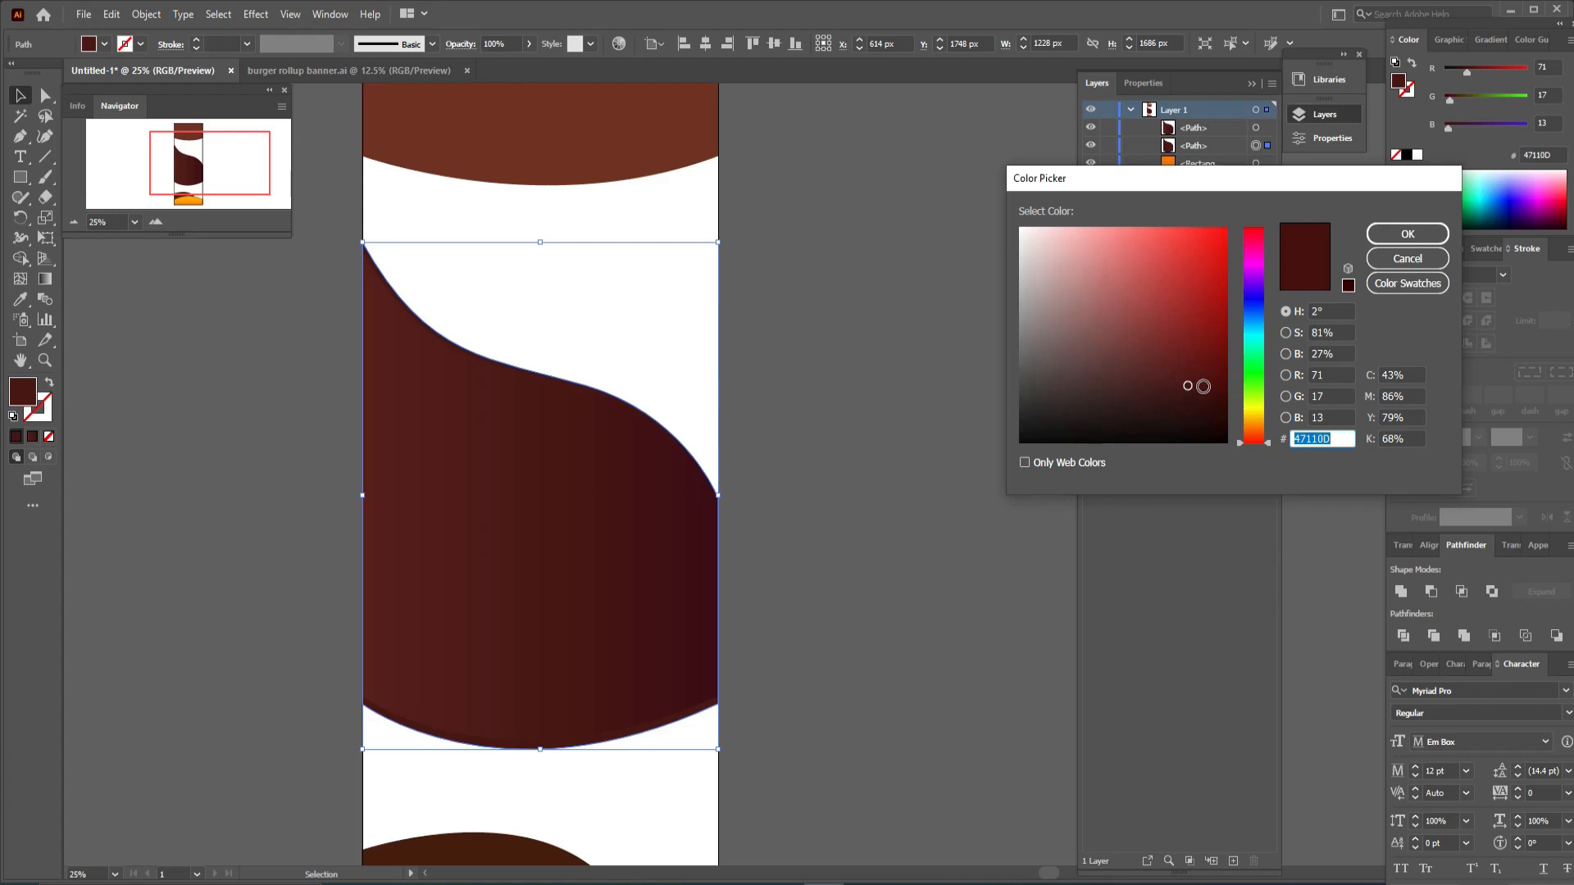
pyautogui.click(1188, 382)
pyautogui.moveTo(1191, 389); pyautogui.dragTo(1203, 394)
pyautogui.click(1394, 234)
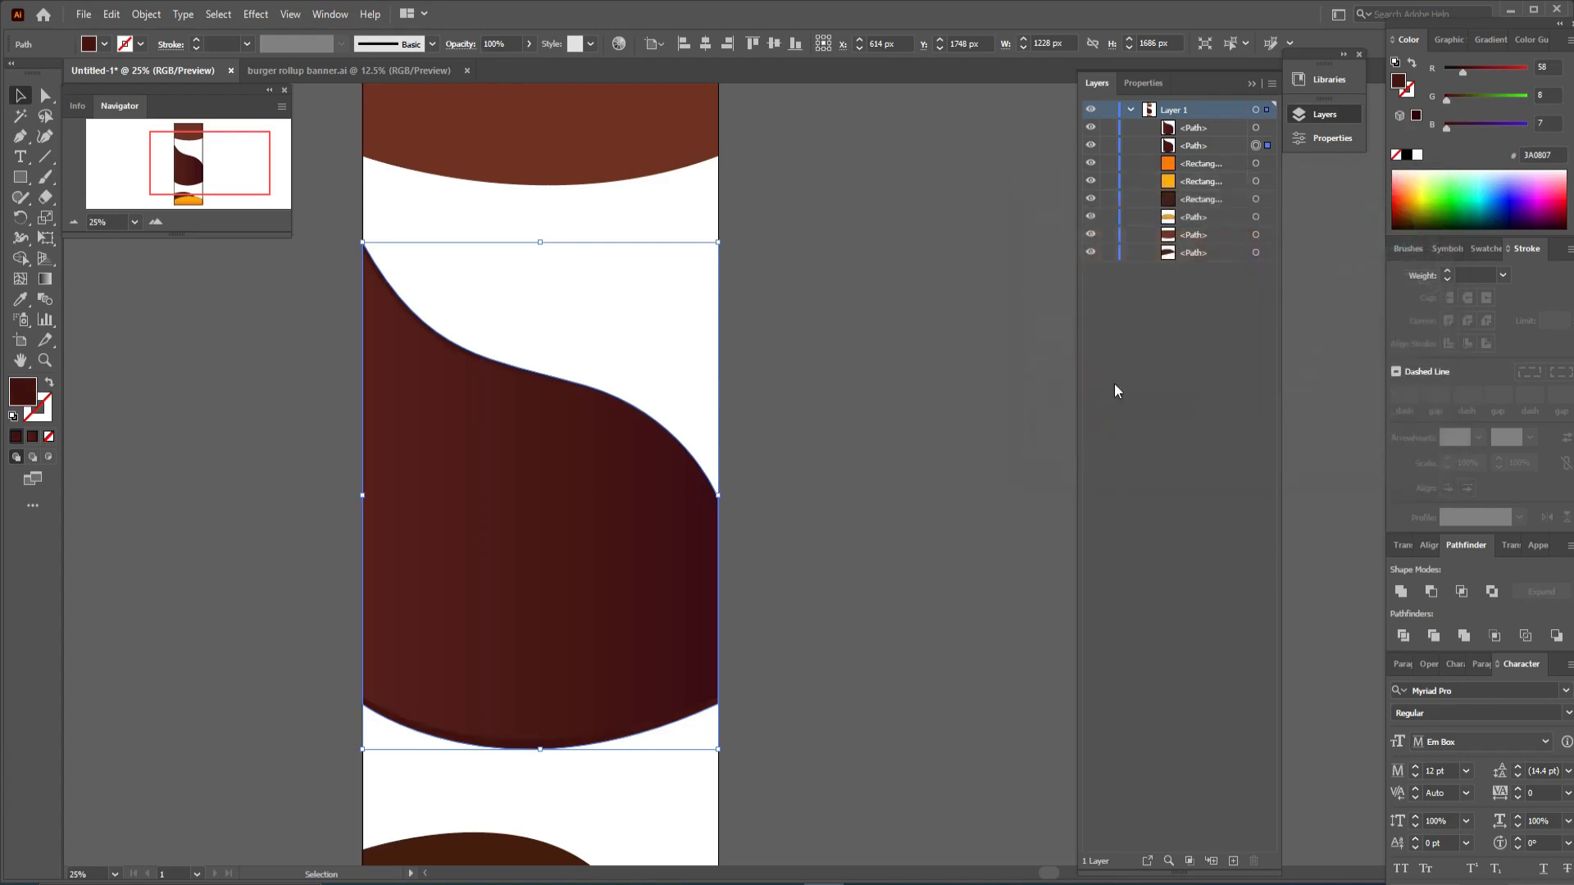
pyautogui.click(869, 469)
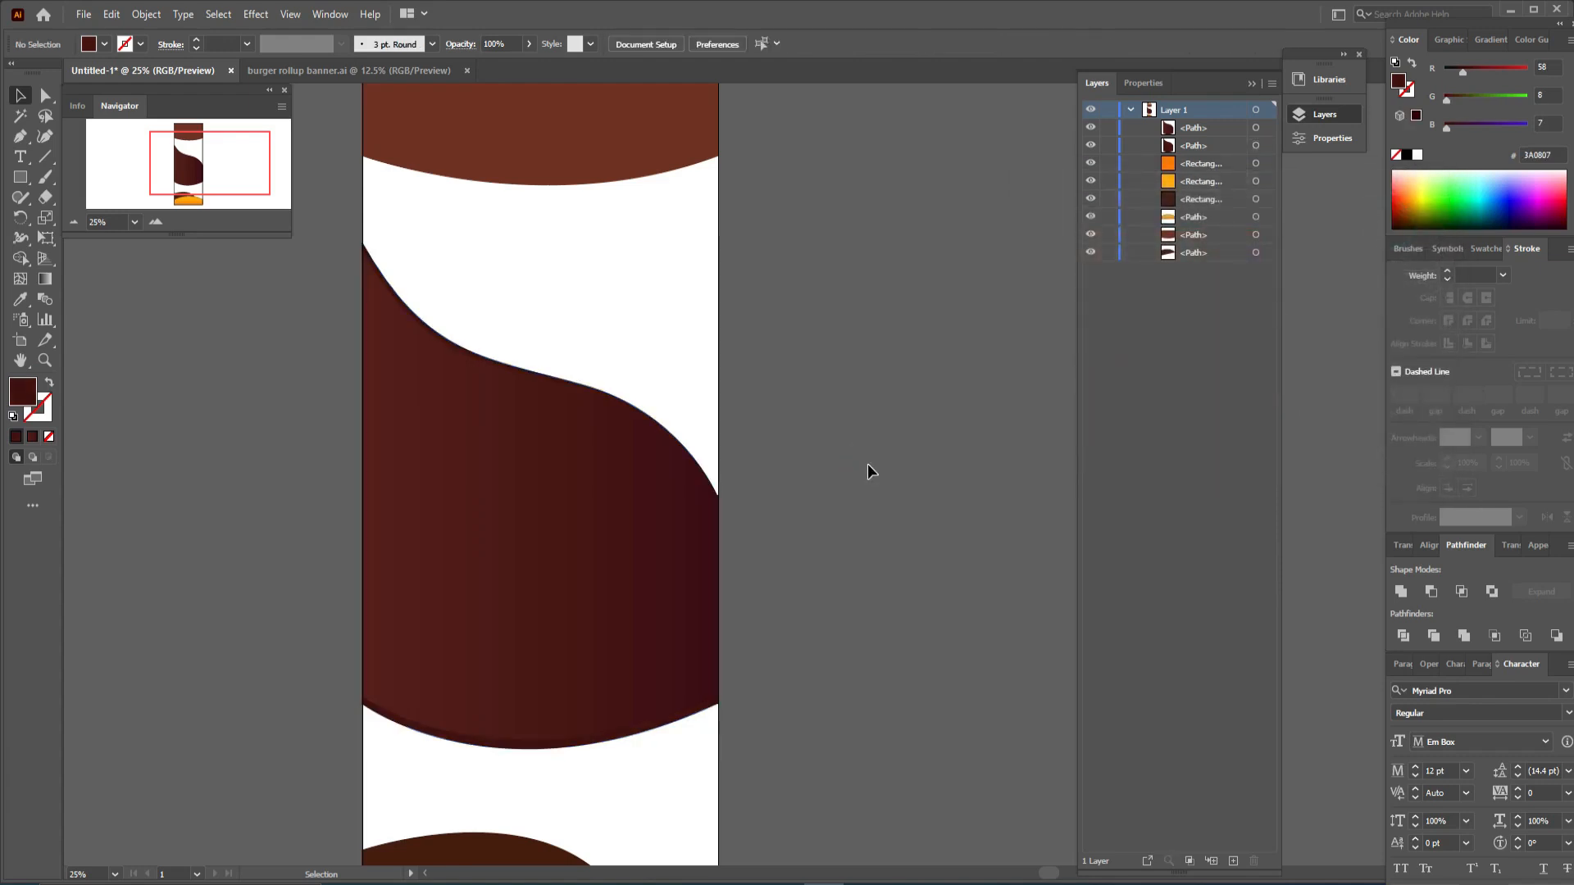
# - Review the whole banner layout by scrolling along the artboard and zooming out
pyautogui.click(365, 492)
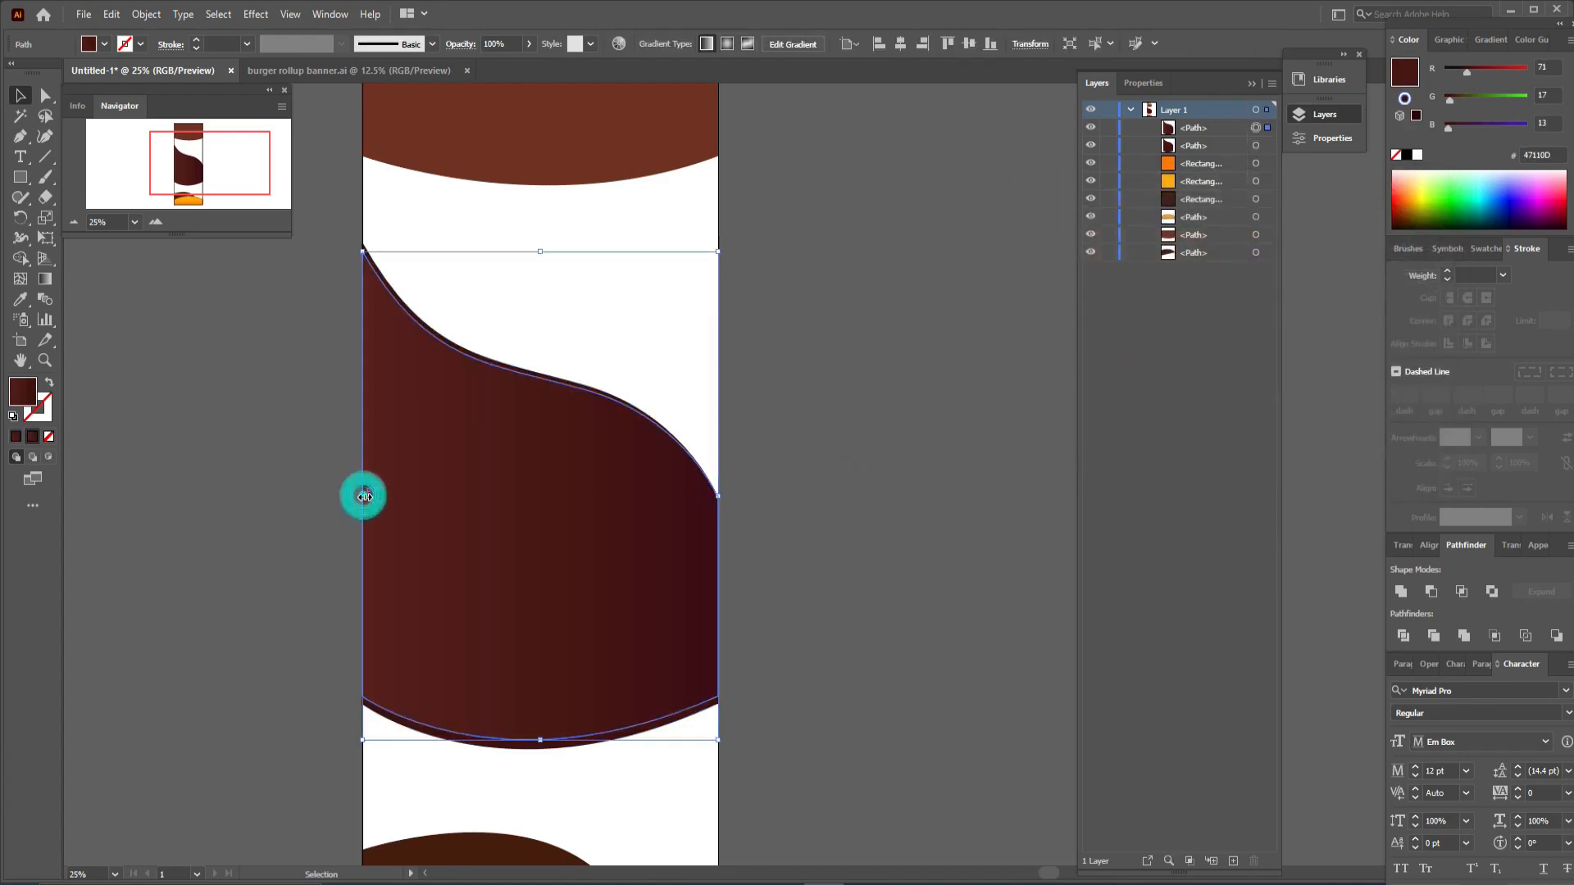
pyautogui.click(764, 483)
pyautogui.scroll(-3, 764, 490)
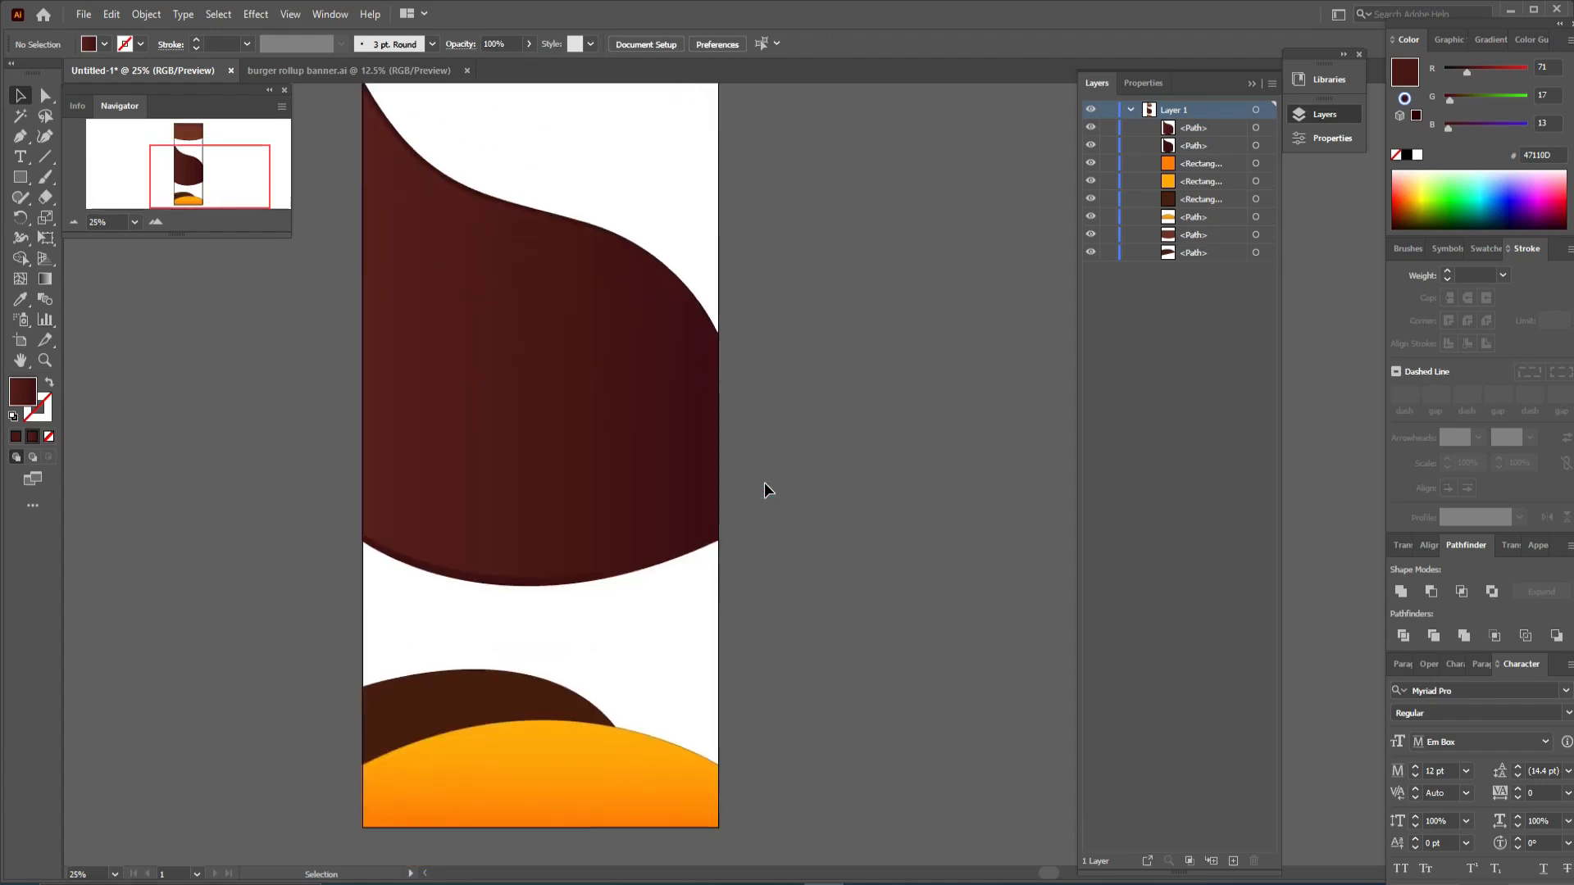
pyautogui.scroll(6, 765, 490)
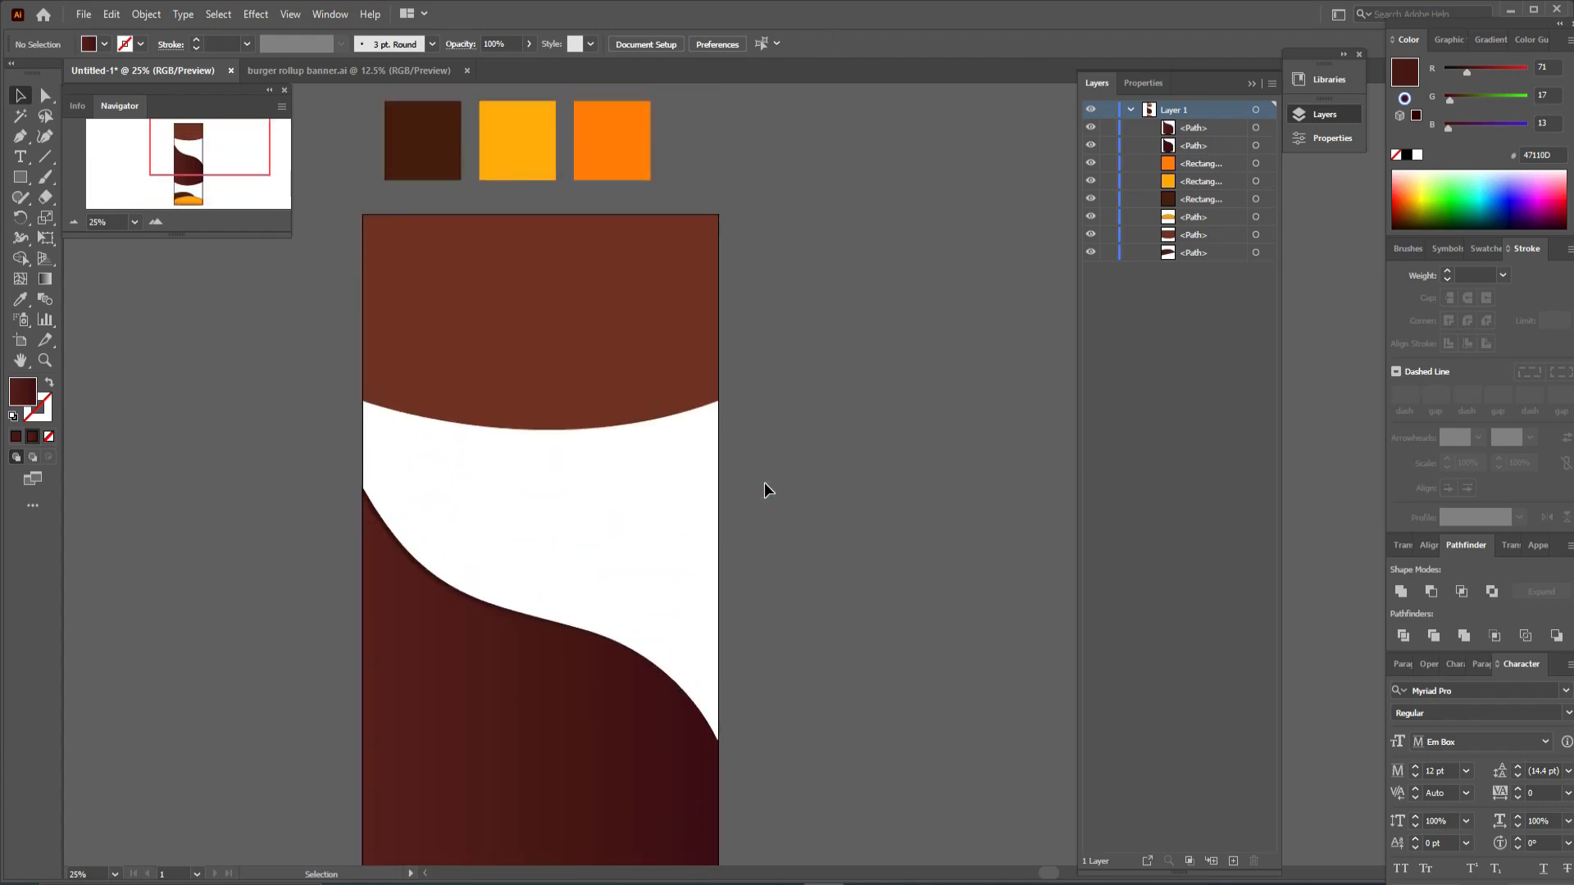
pyautogui.scroll(-5, 764, 489)
pyautogui.scroll(-1, 764, 482)
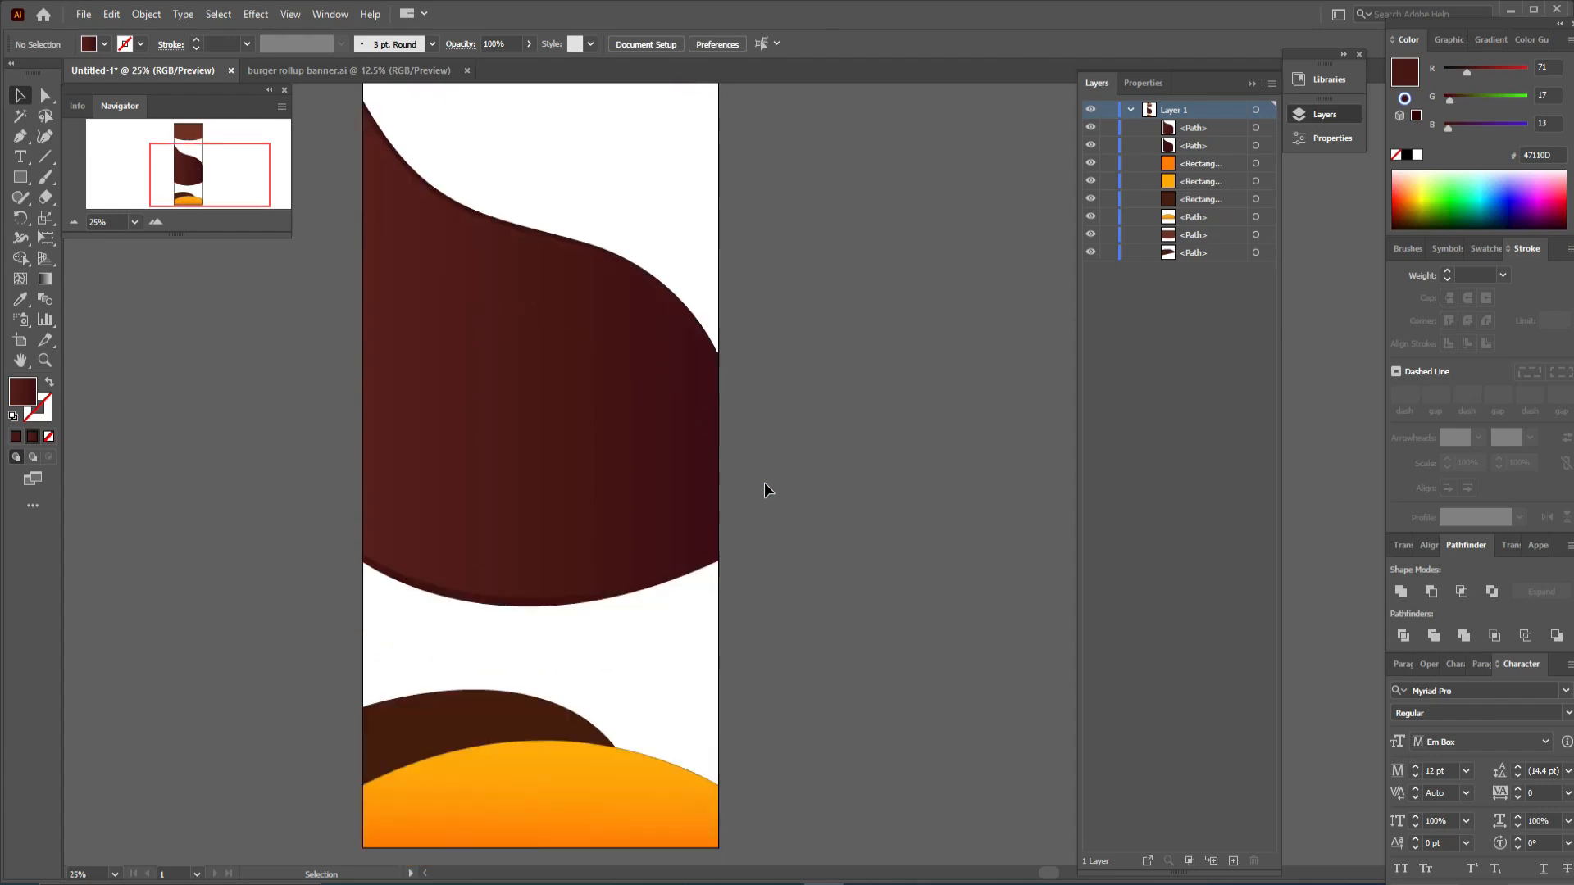
pyautogui.scroll(6, 764, 482)
pyautogui.scroll(-1, 818, 275)
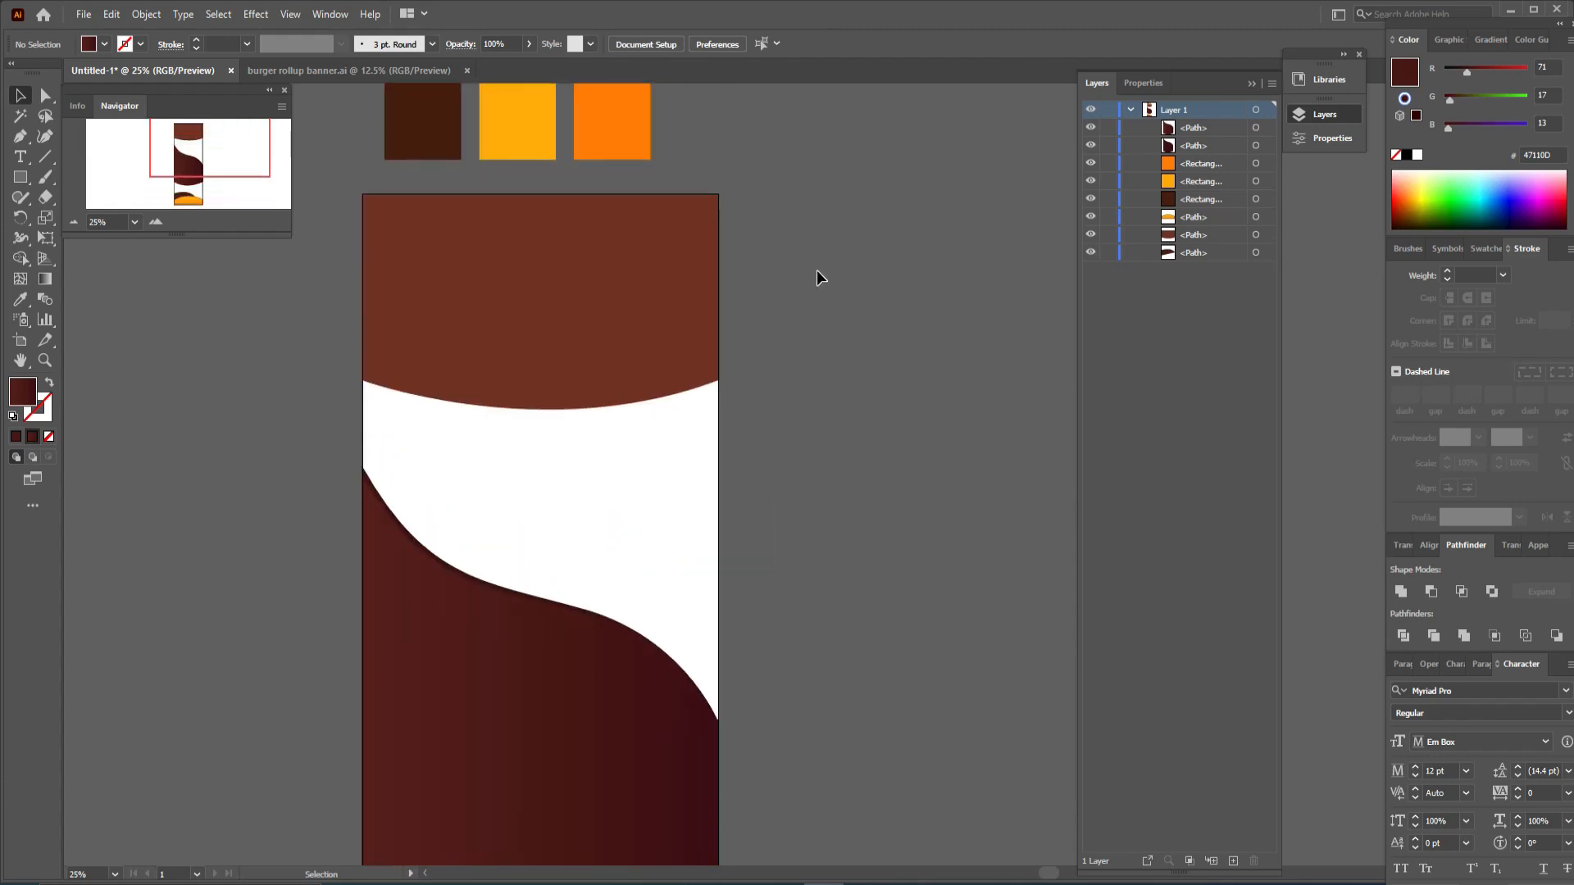
pyautogui.hotkey('ctrl', '-')
pyautogui.moveTo(823, 414); pyautogui.dragTo(759, 266)
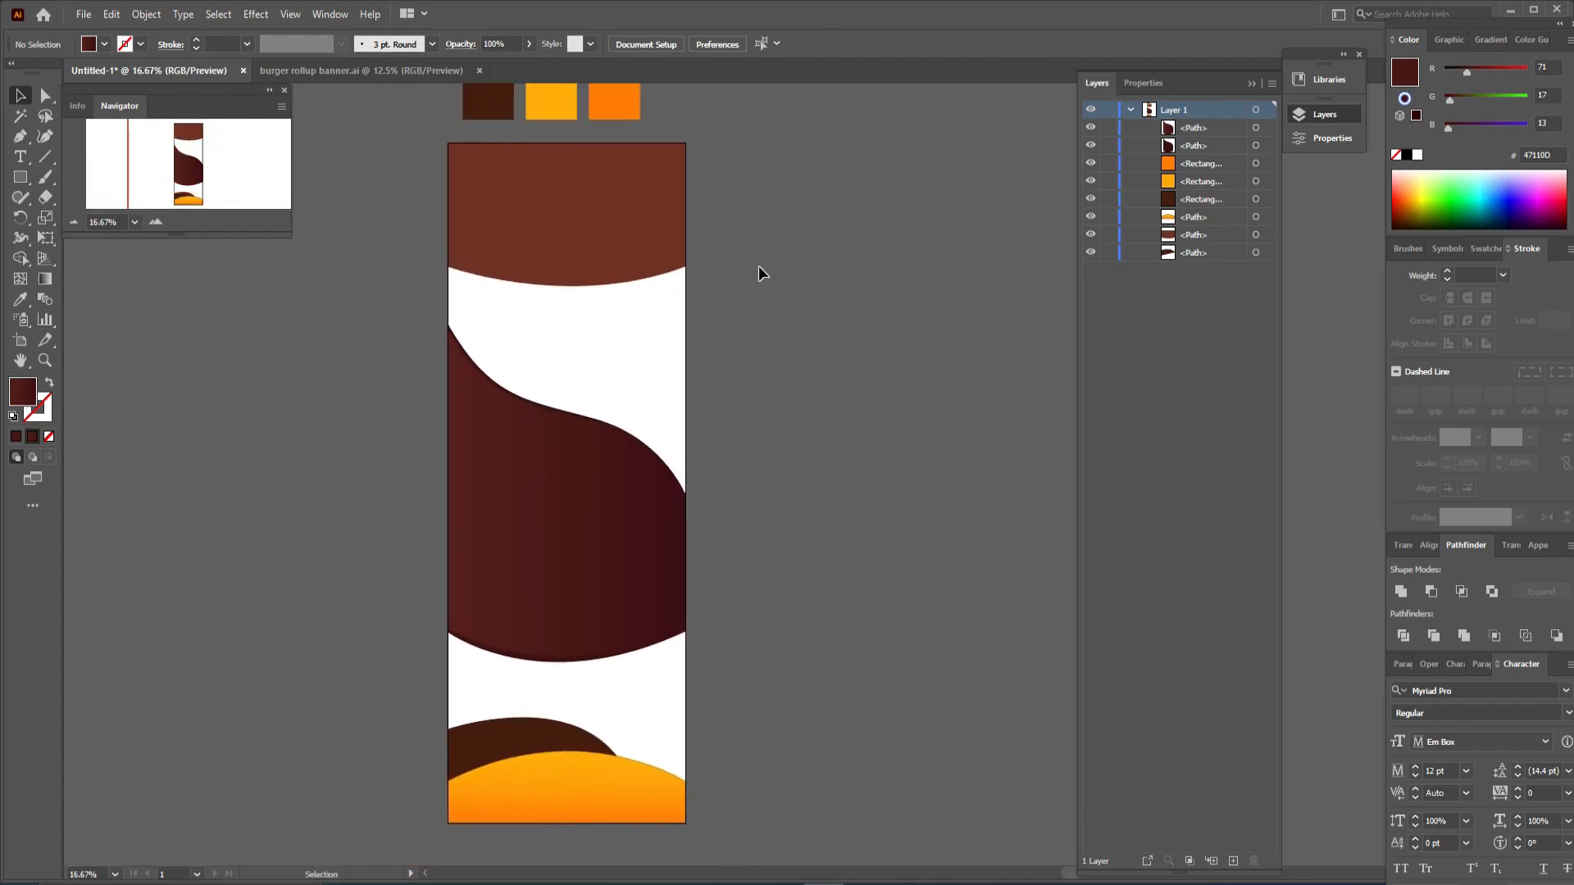
# - Paste a brush-stroke group and move and rotate it just below the header's curved edge
pyautogui.hotkey('ctrl', 'v')
pyautogui.moveTo(852, 475); pyautogui.dragTo(604, 304)
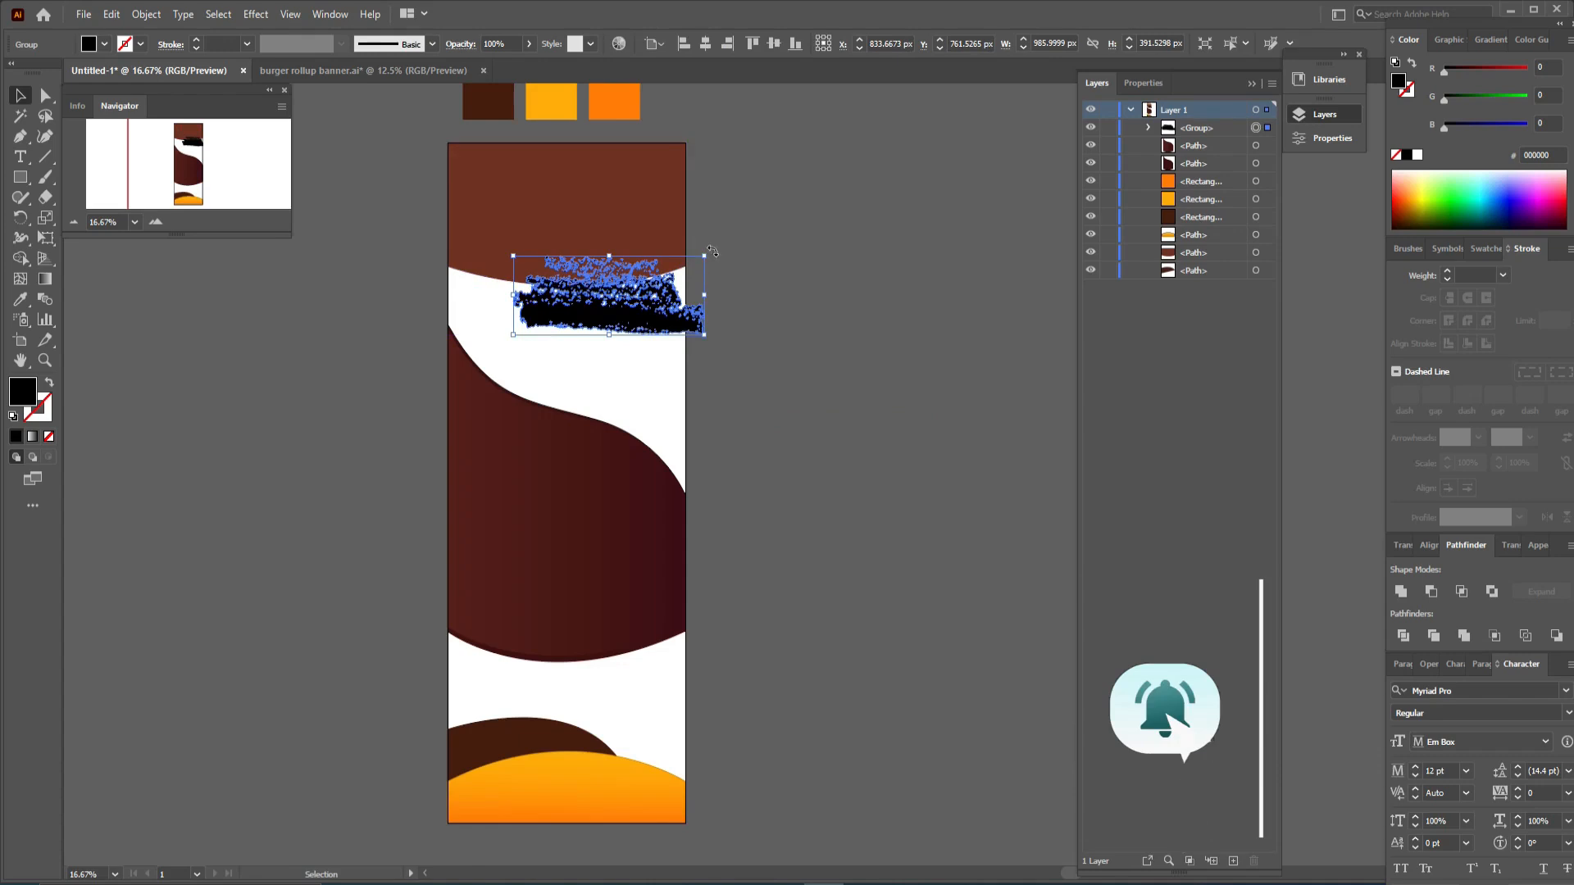
pyautogui.moveTo(705, 250); pyautogui.dragTo(500, 355)
pyautogui.moveTo(595, 306); pyautogui.dragTo(585, 319)
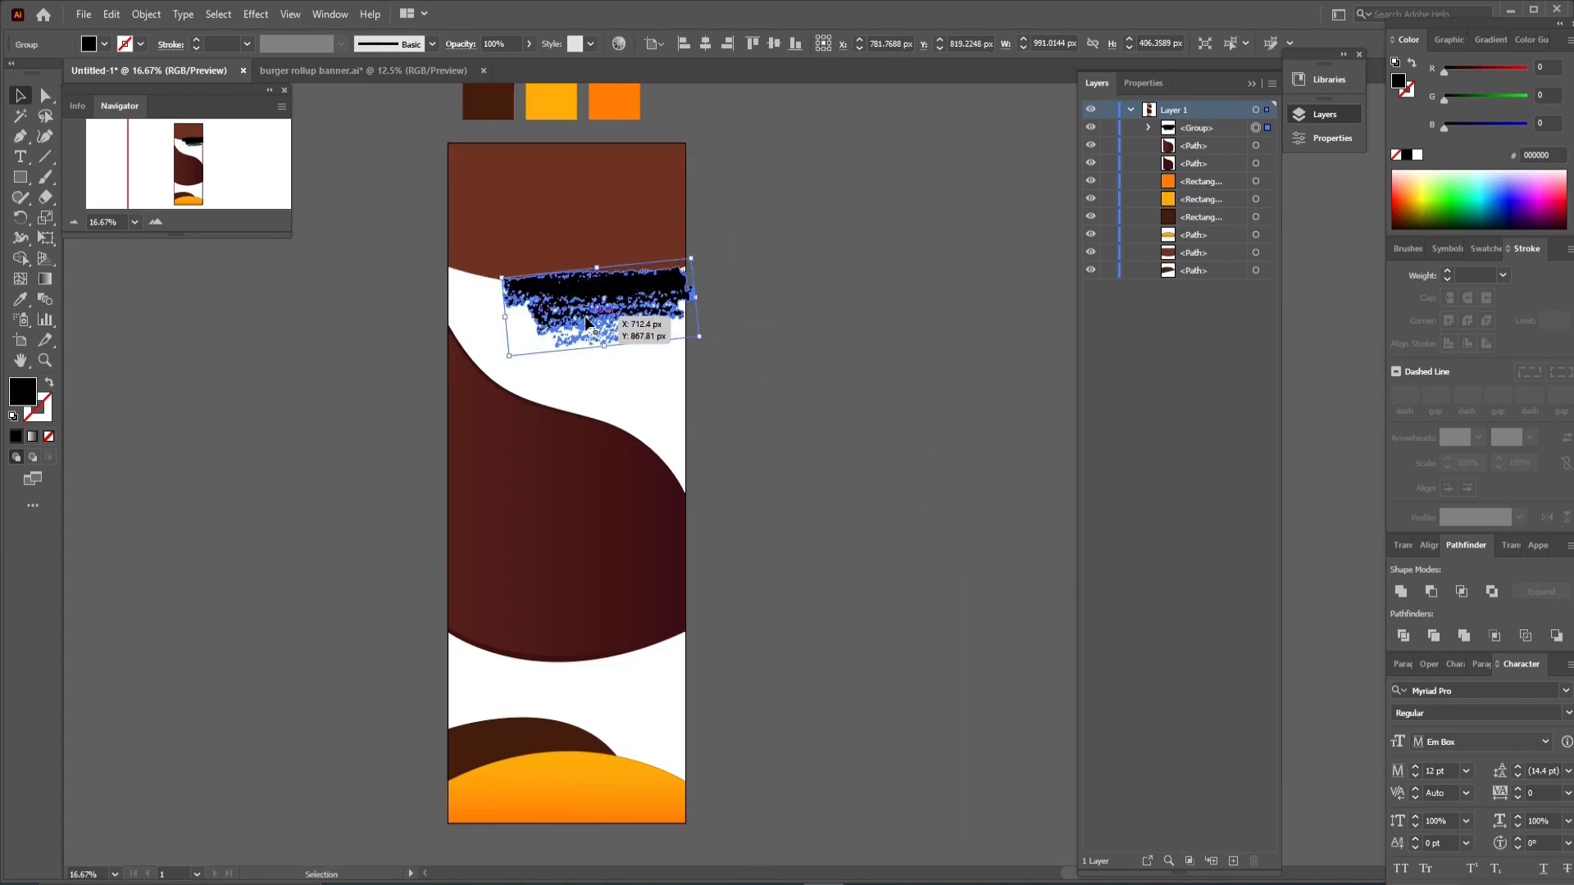
# - Fill the brush stroke with the header's brown by sampling it with the Eyedropper
pyautogui.press('i')
pyautogui.click(591, 221)
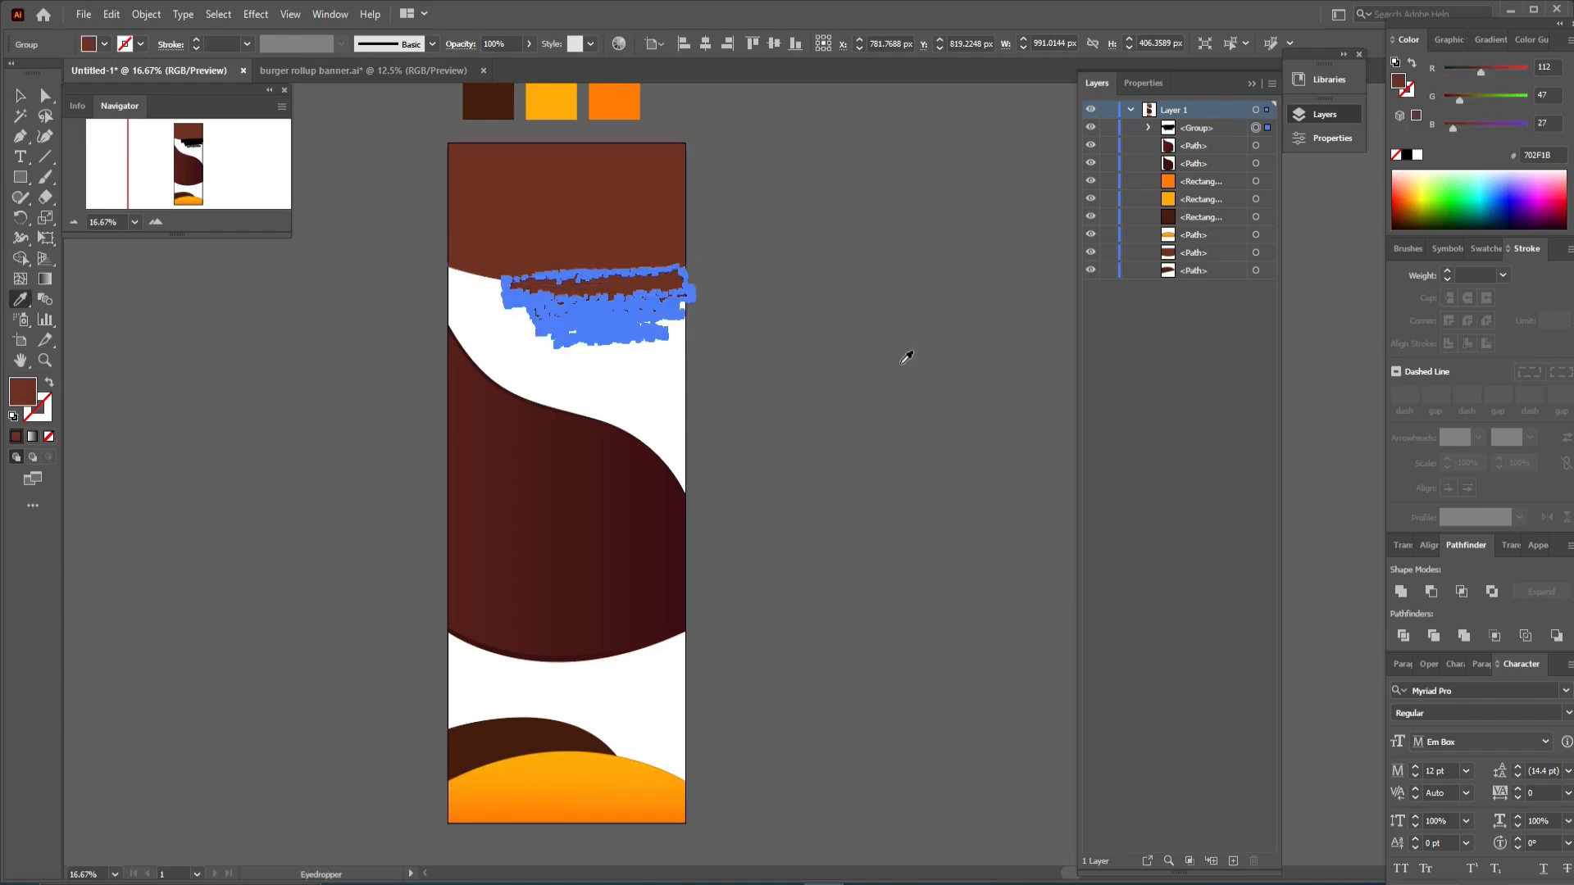
pyautogui.press('v')
pyautogui.click(915, 400)
# - Fine-tune the brush stroke's position and rotation so it hugs the header's curved bottom edge
pyautogui.click(651, 312)
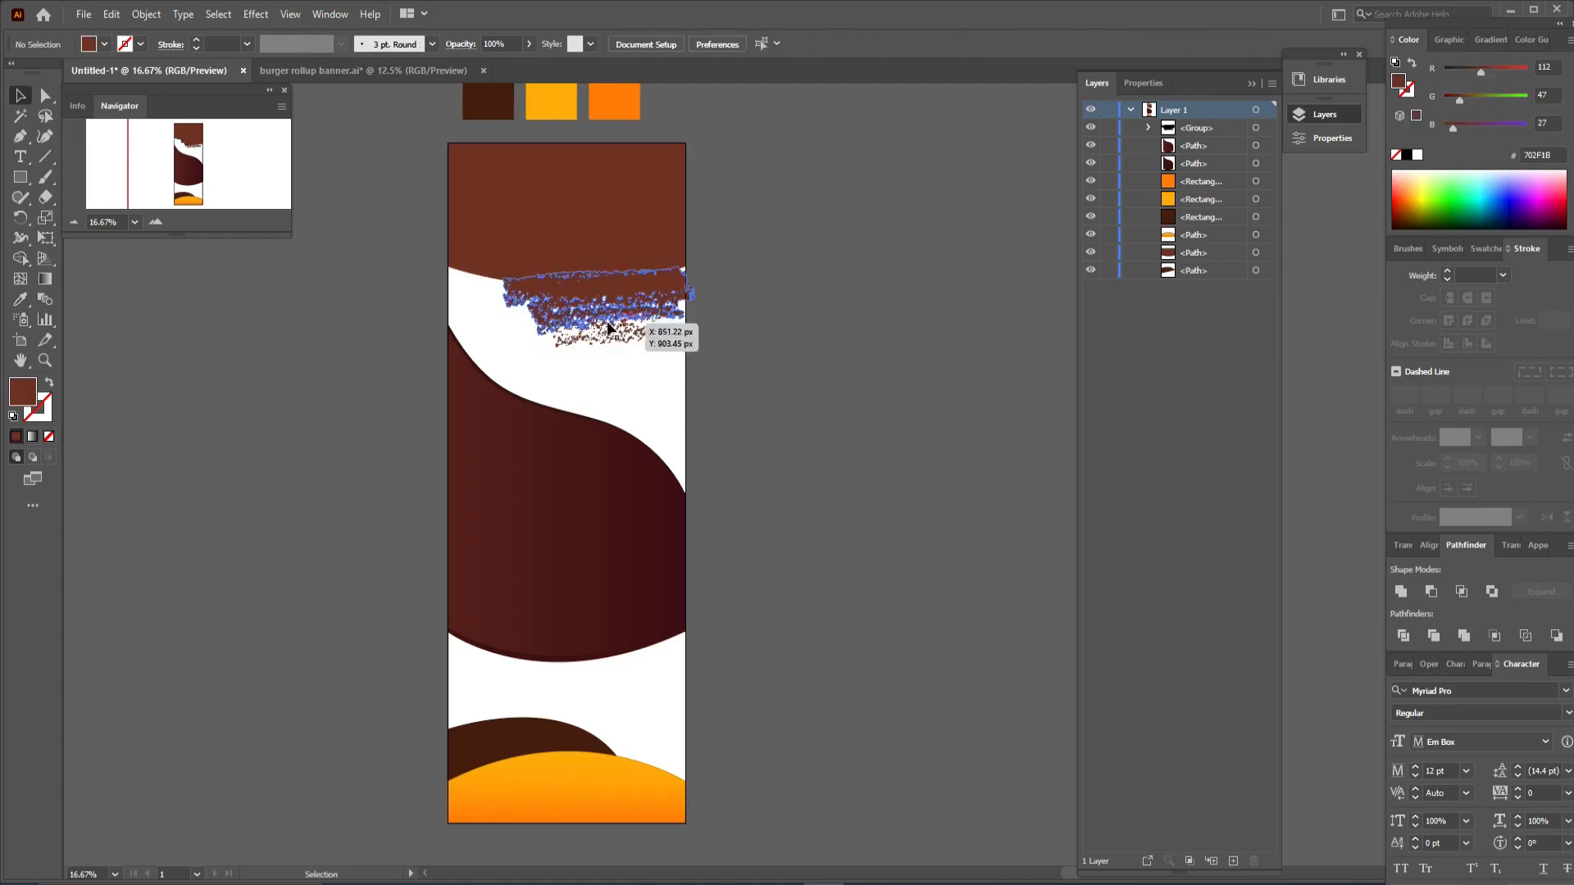
pyautogui.moveTo(651, 307); pyautogui.dragTo(634, 311)
pyautogui.click(761, 349)
pyautogui.click(631, 303)
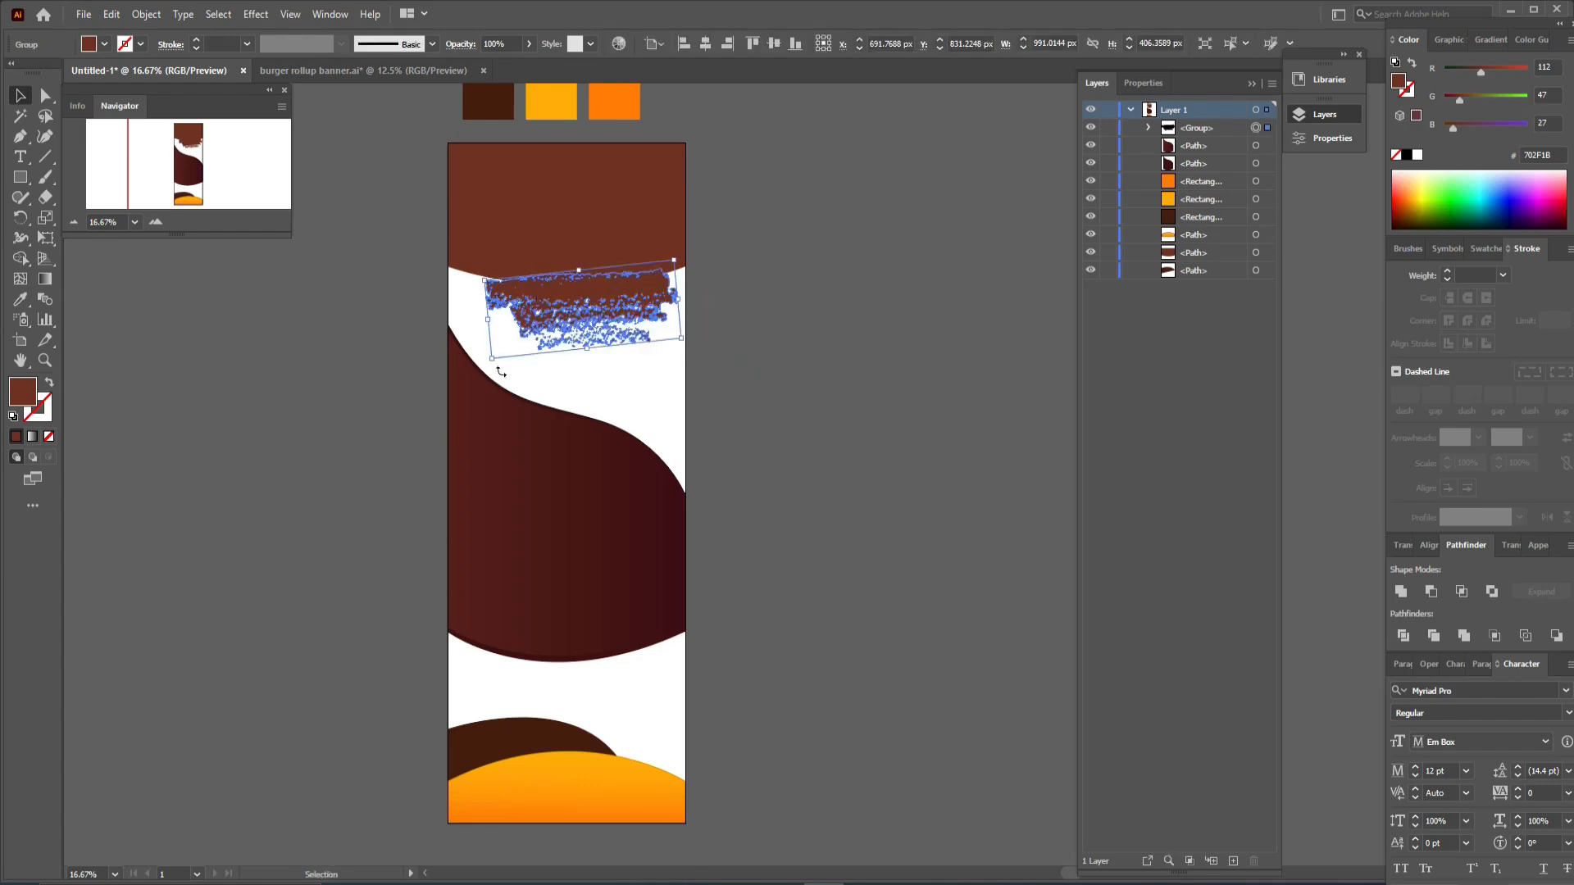
pyautogui.moveTo(495, 366); pyautogui.dragTo(489, 350)
pyautogui.click(822, 375)
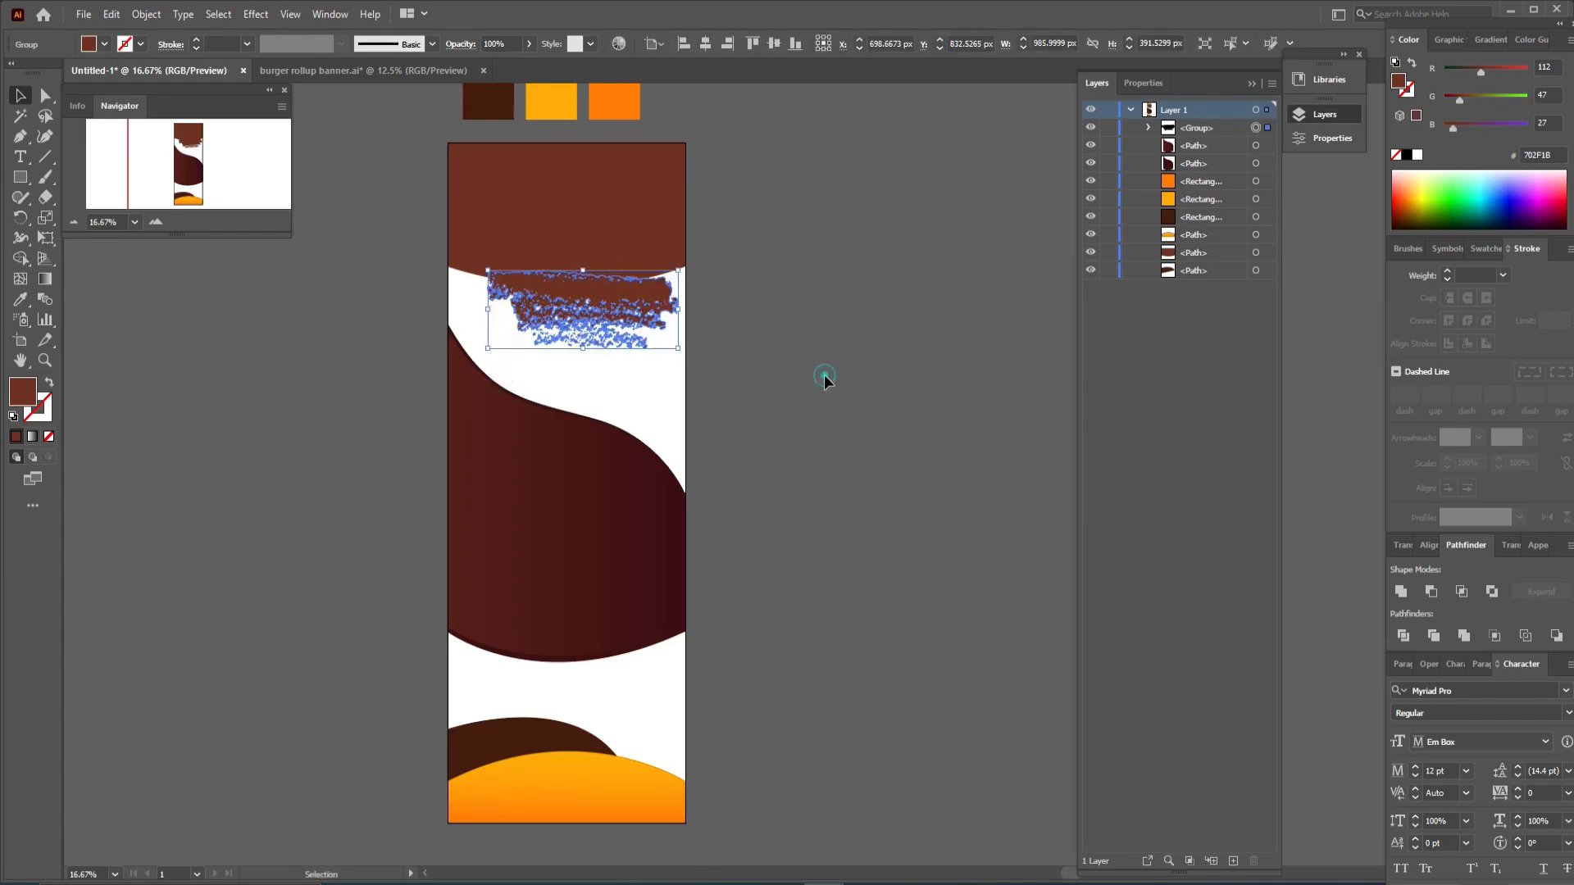
pyautogui.moveTo(638, 295); pyautogui.dragTo(652, 293)
pyautogui.click(801, 342)
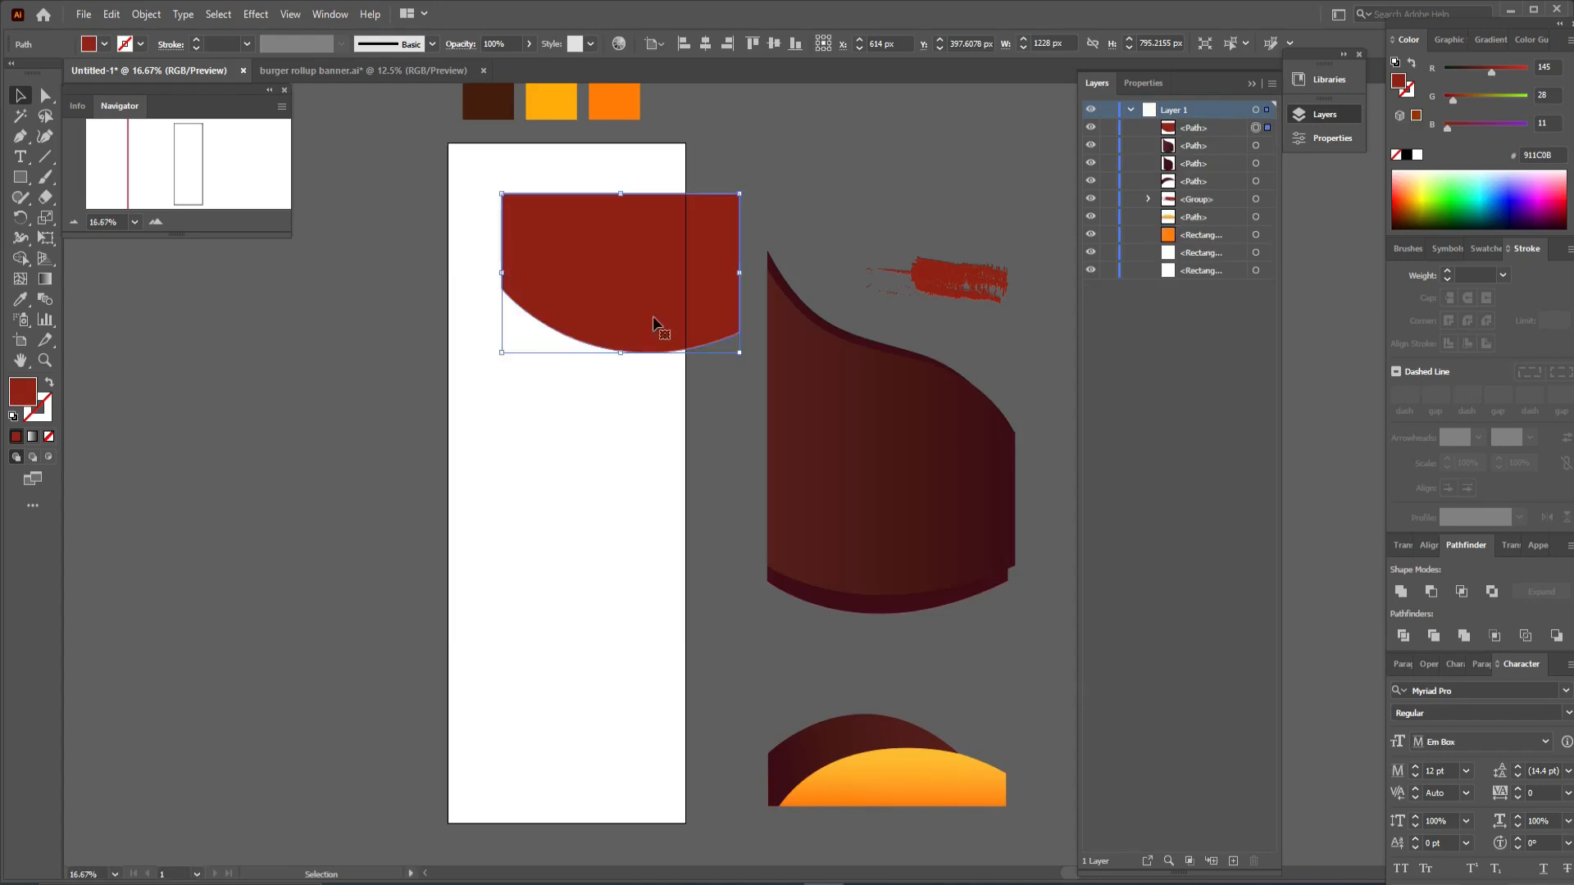
# - Move the red header to the artboard top, centre it horizontally, and place the brush stroke under its curve
pyautogui.moveTo(660, 283); pyautogui.dragTo(601, 233)
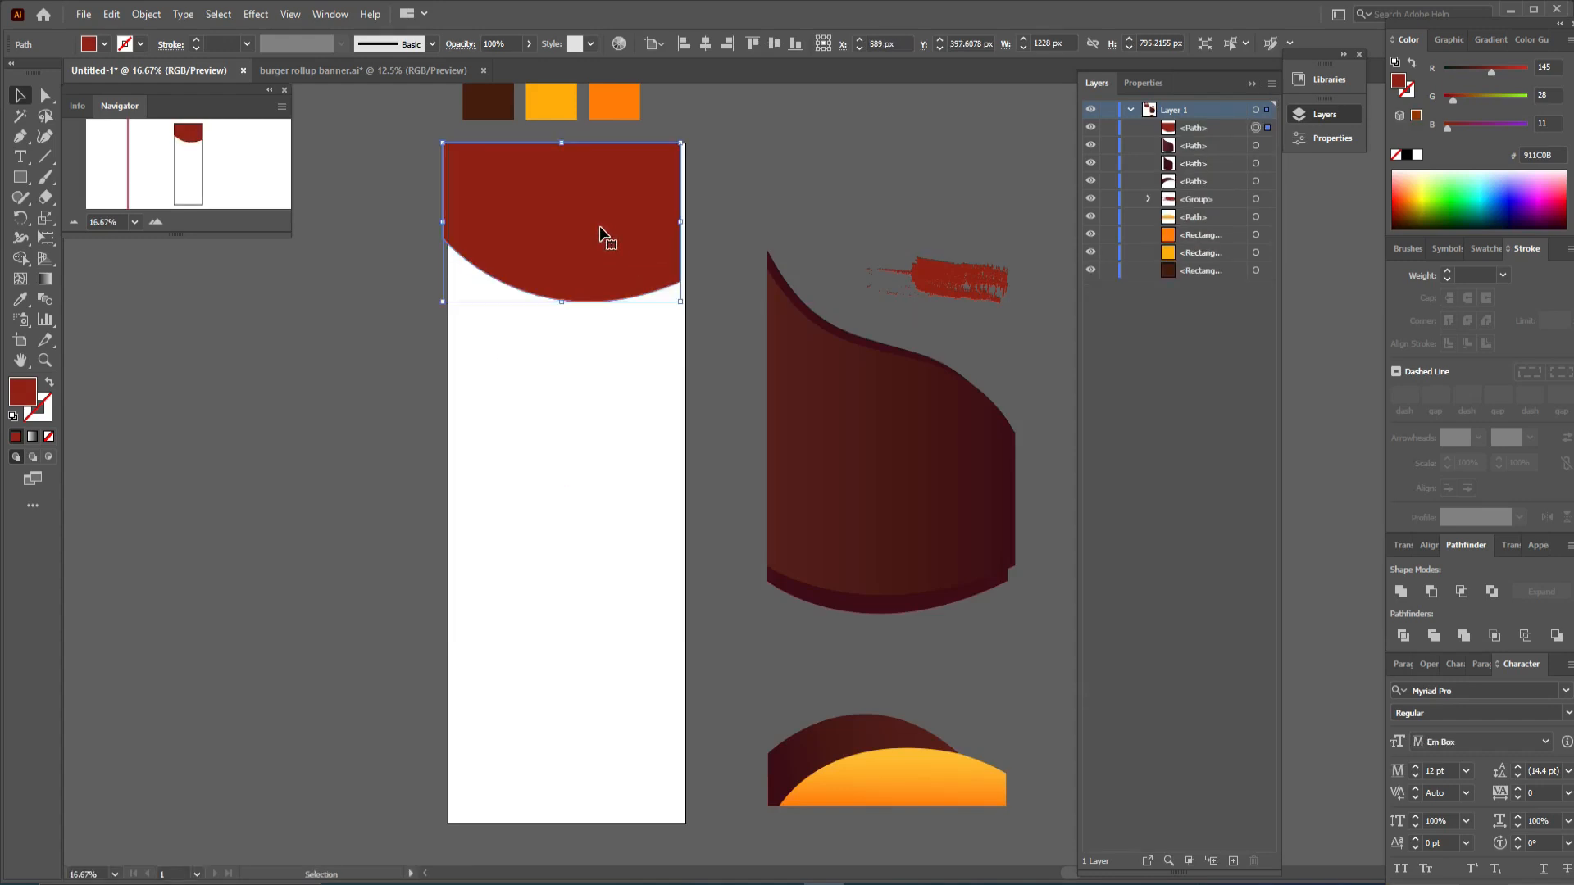
pyautogui.click(705, 44)
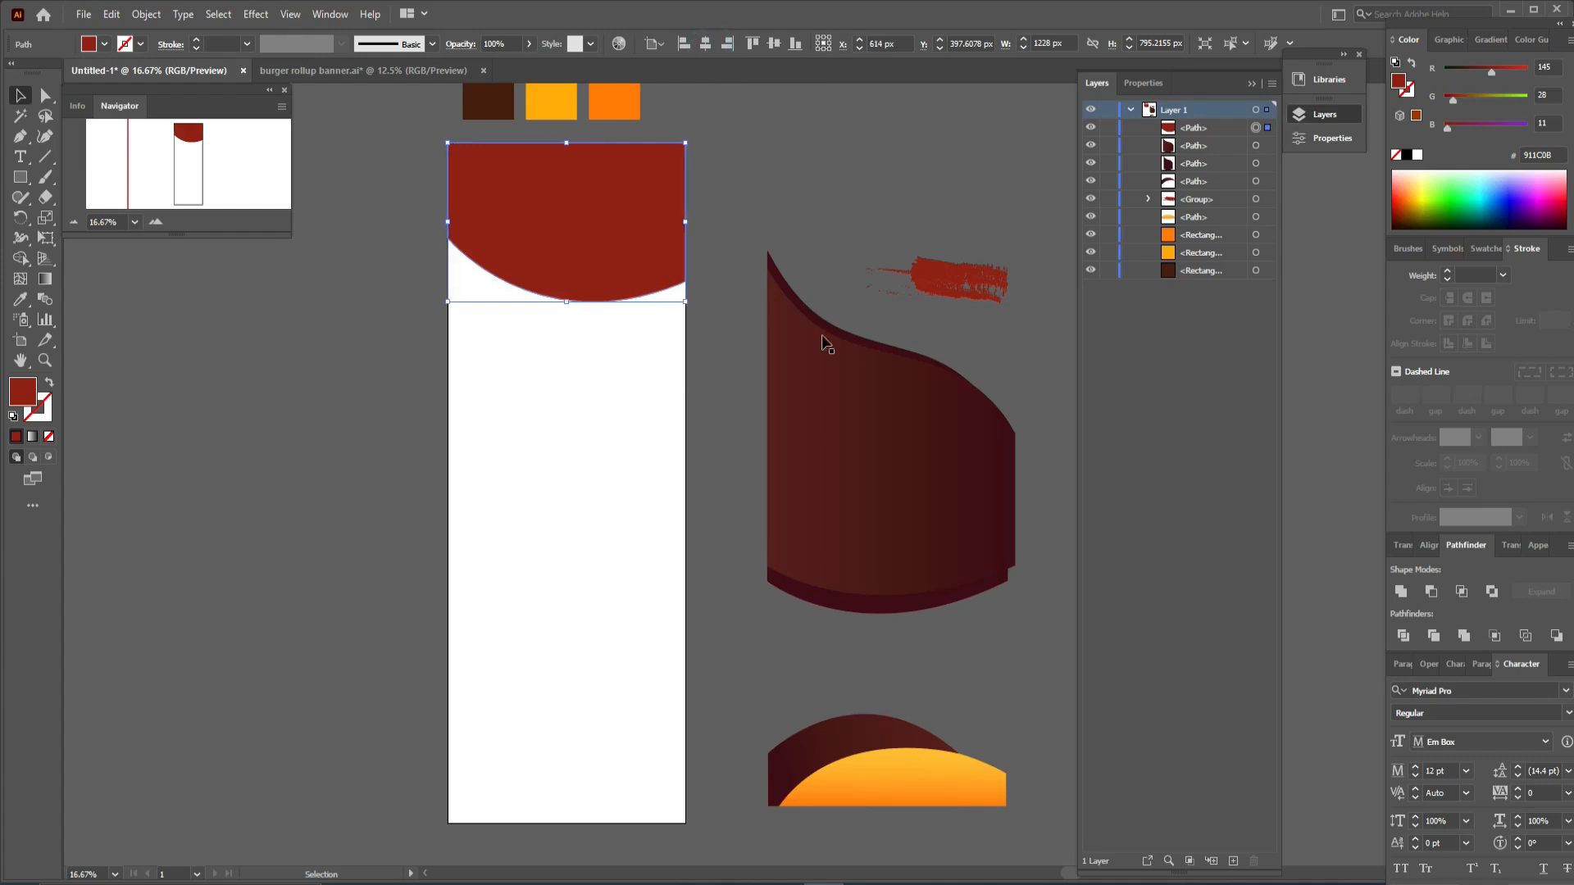
pyautogui.moveTo(956, 285)
pyautogui.mouseDown()
pyautogui.moveTo(622, 305)
pyautogui.moveTo(649, 310)
pyautogui.mouseUp()
pyautogui.click(863, 264)
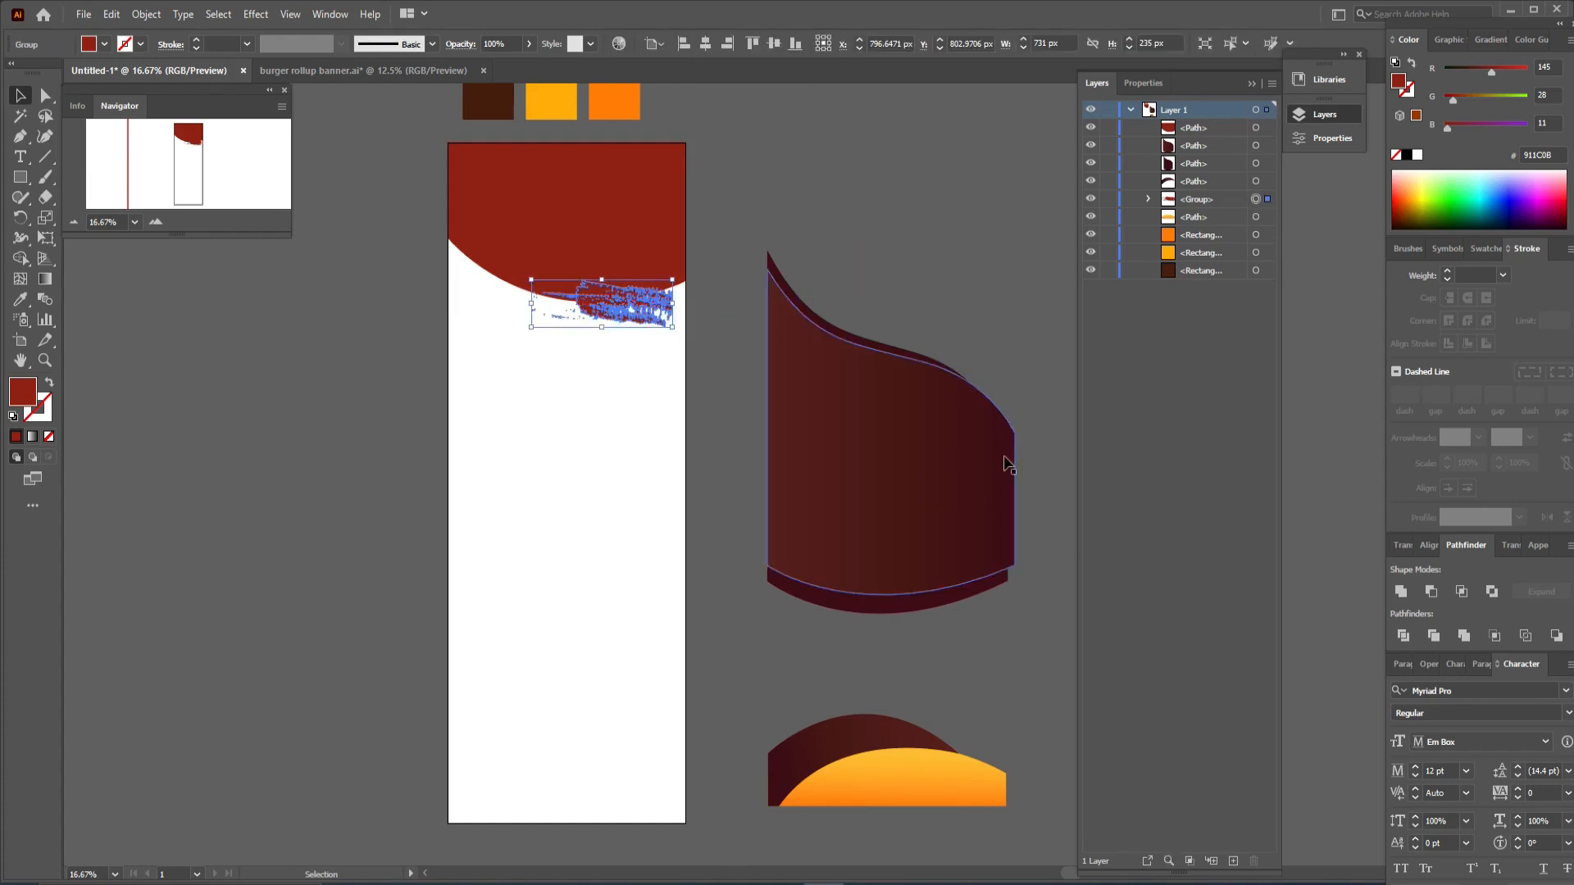
# - Move the middle band and the footer shapes back onto the artboard in their positions
pyautogui.click(924, 474)
pyautogui.moveTo(924, 474); pyautogui.dragTo(605, 542)
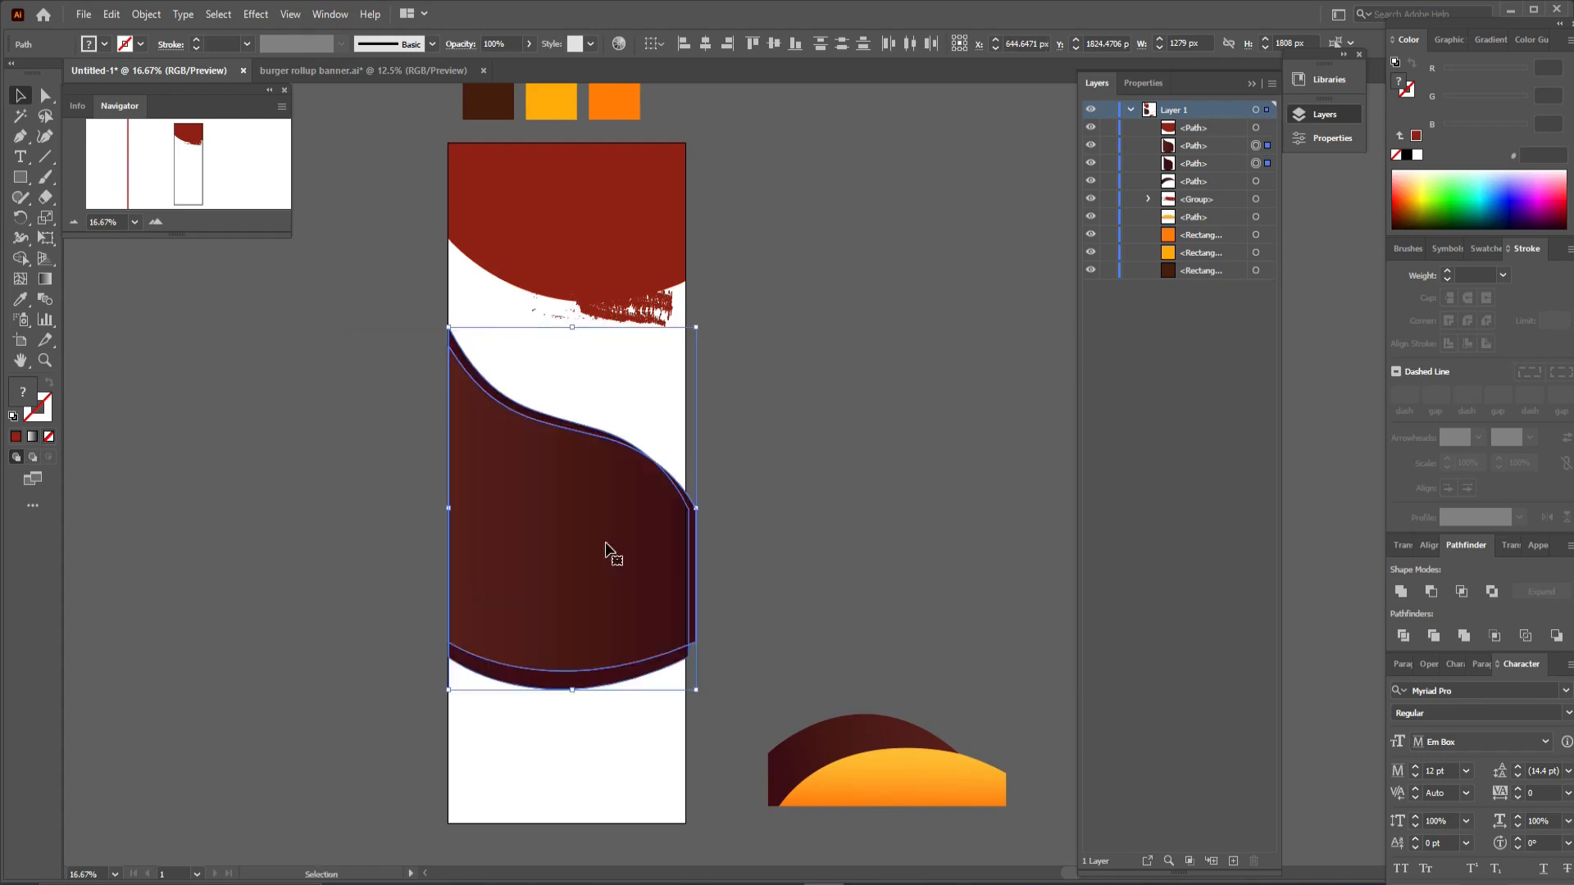
pyautogui.click(819, 586)
pyautogui.moveTo(882, 750); pyautogui.dragTo(585, 785)
pyautogui.click(816, 749)
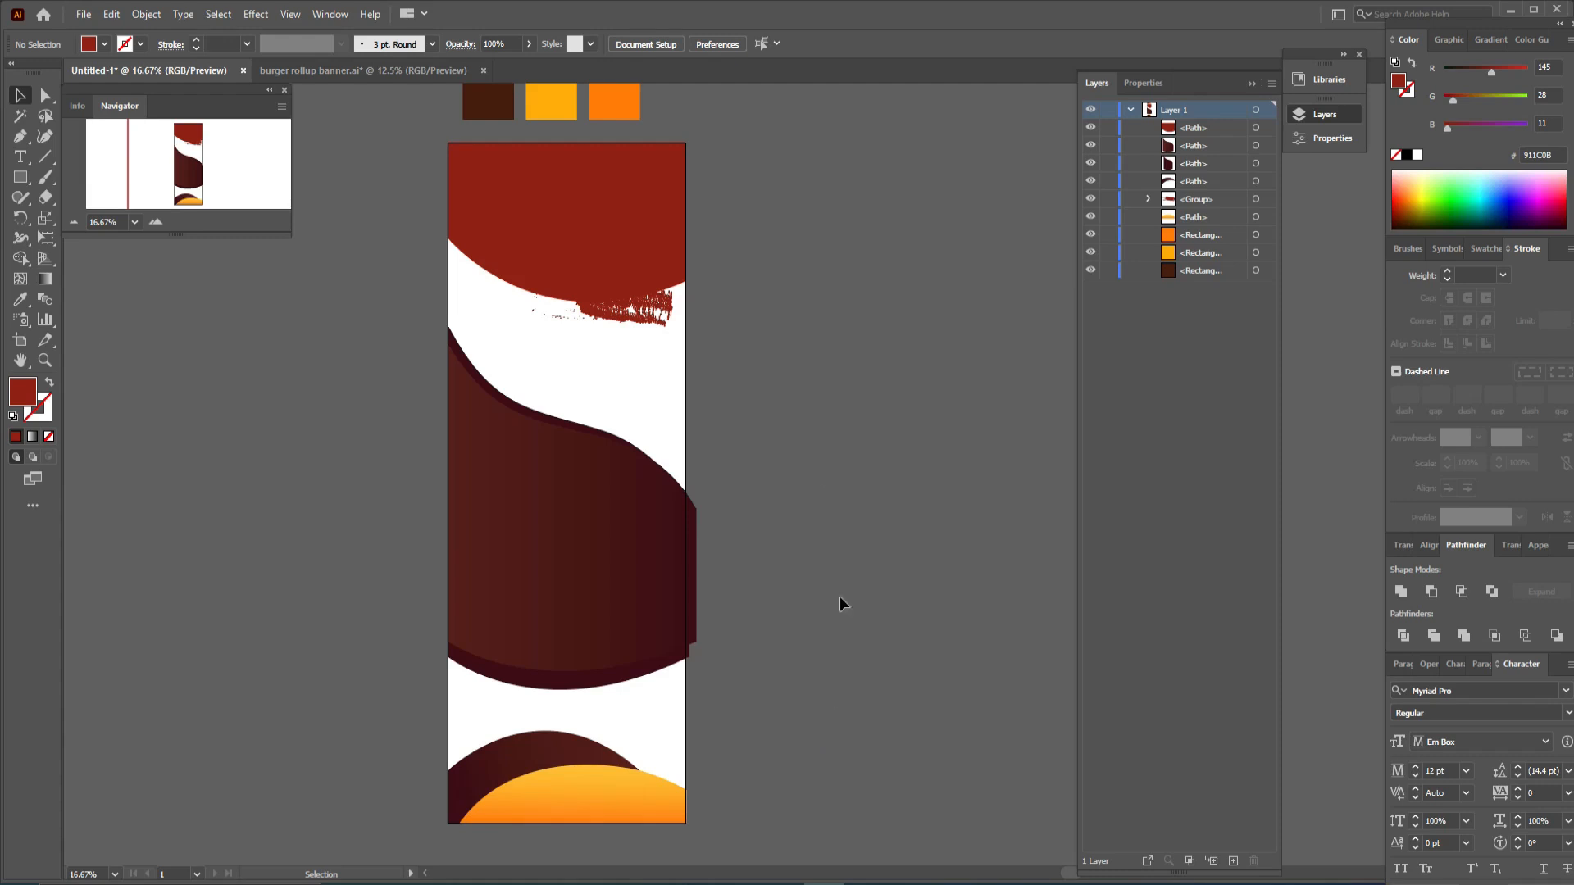
# - Rotate and reposition the brush stroke so it slants beneath the header's curved edge
pyautogui.click(627, 321)
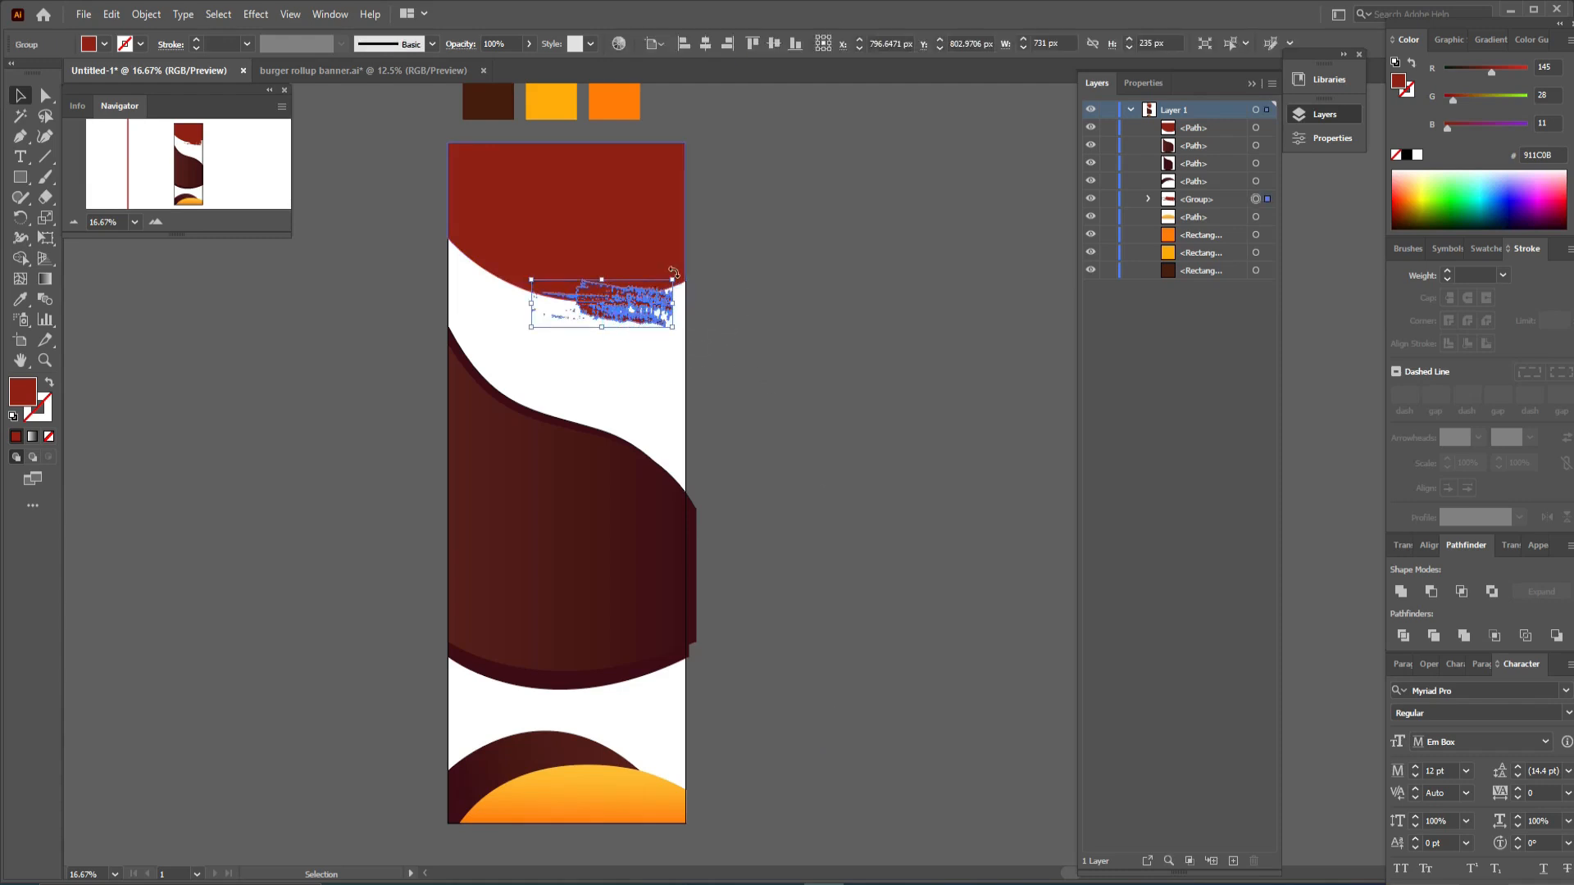
pyautogui.moveTo(674, 272); pyautogui.dragTo(680, 263)
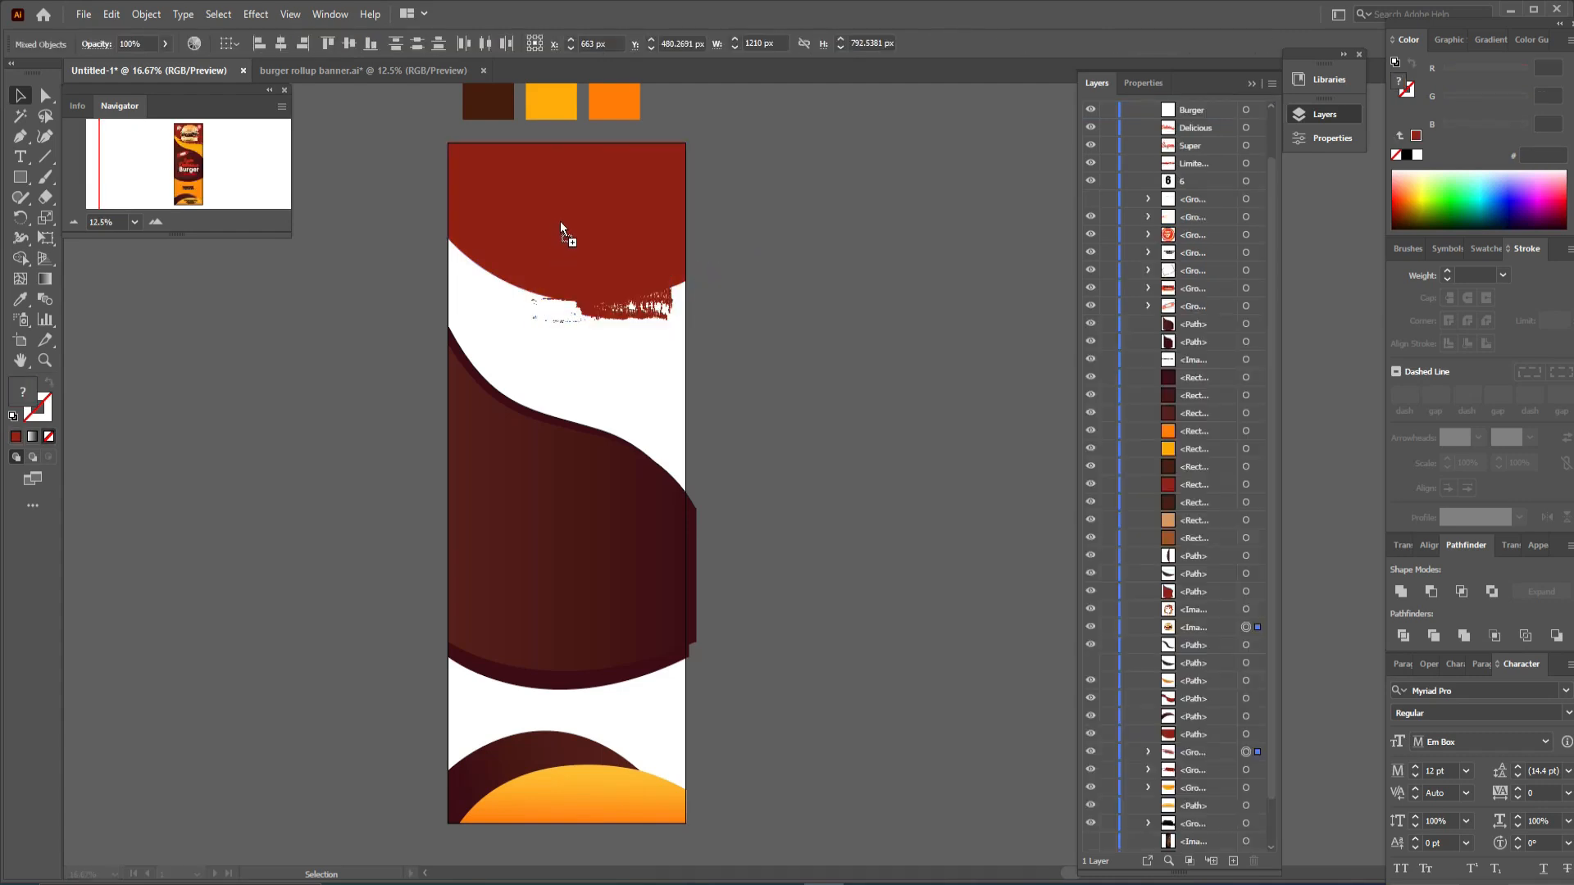
pyautogui.moveTo(561, 222); pyautogui.dragTo(939, 247)
pyautogui.click(805, 250)
pyautogui.moveTo(529, 300); pyautogui.dragTo(537, 305)
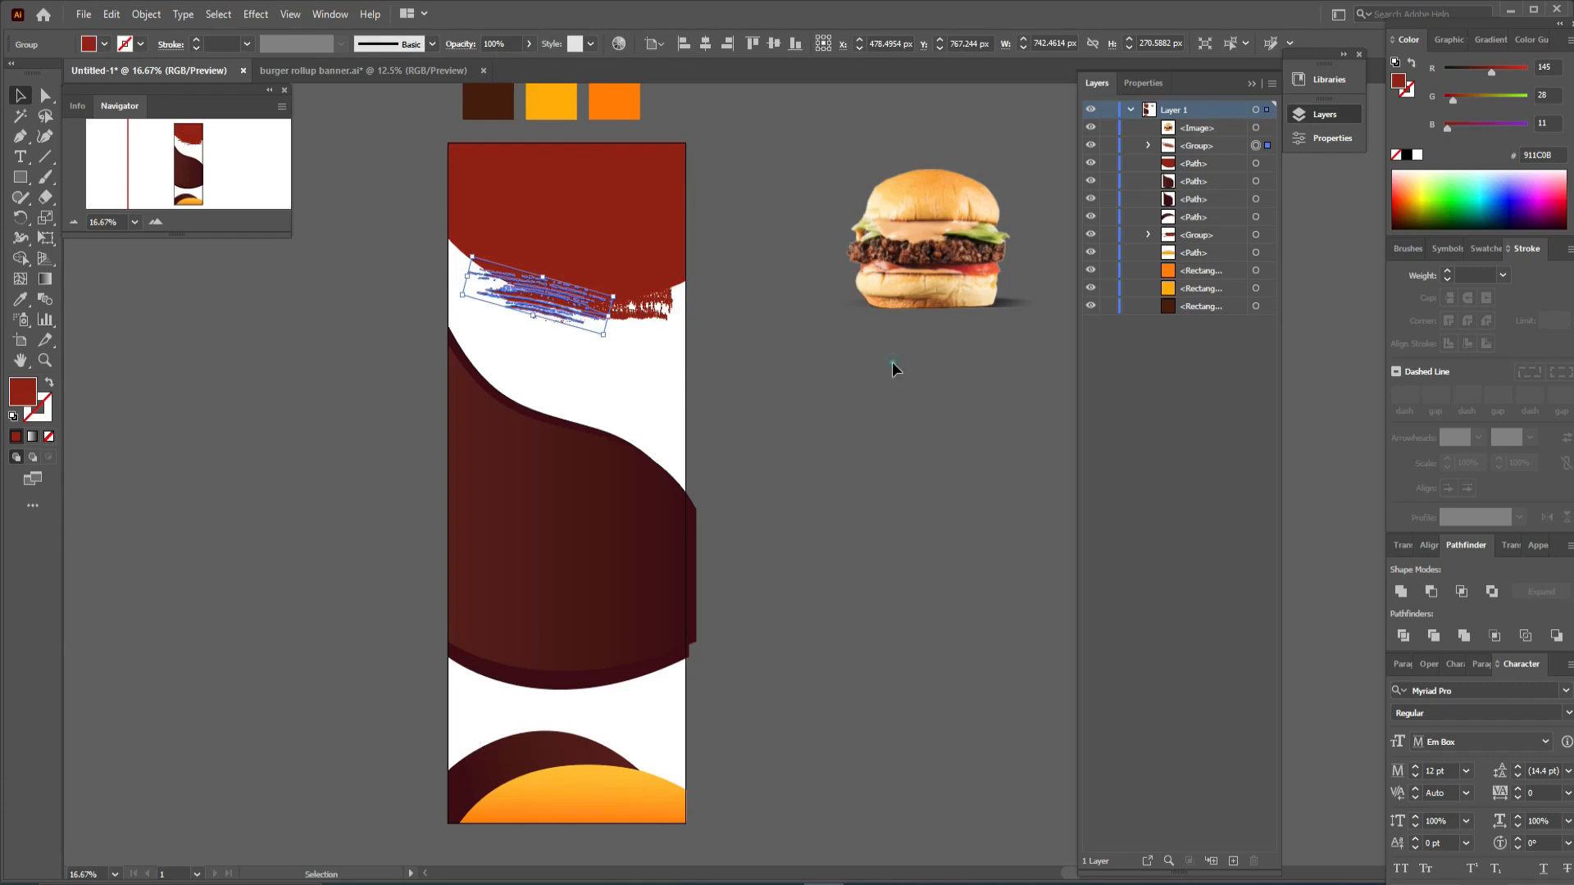
# - Move the burger photo onto the header area at the top of the banner
pyautogui.click(892, 361)
pyautogui.moveTo(847, 251); pyautogui.dragTo(595, 246)
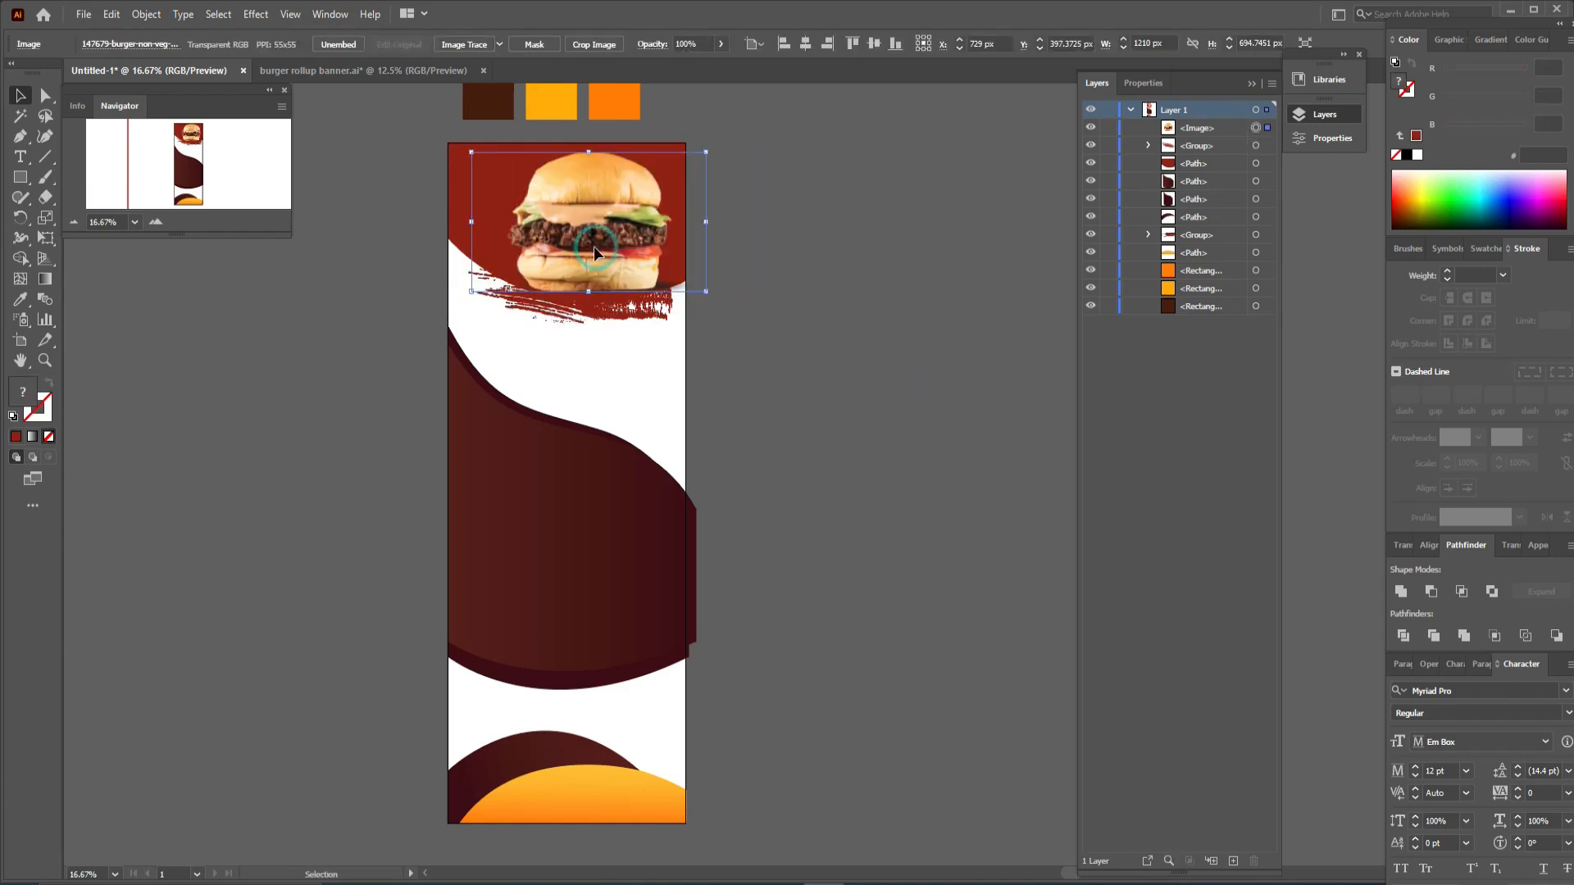
# - Add a "35%" text beside the artboard and enlarge it
pyautogui.click(883, 288)
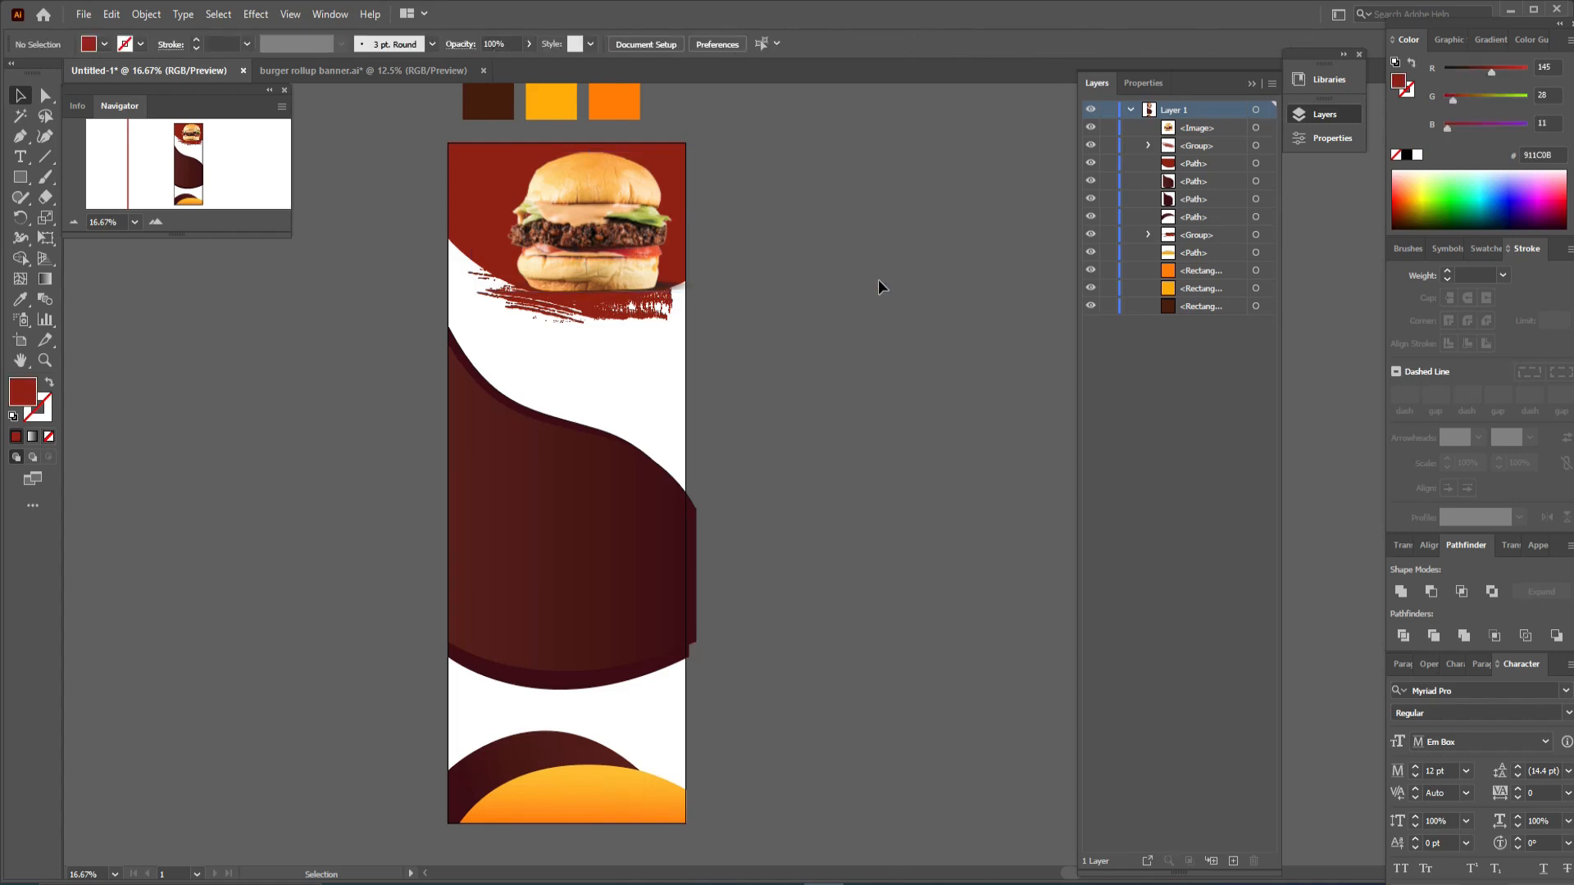
pyautogui.moveTo(820, 185); pyautogui.dragTo(576, 337)
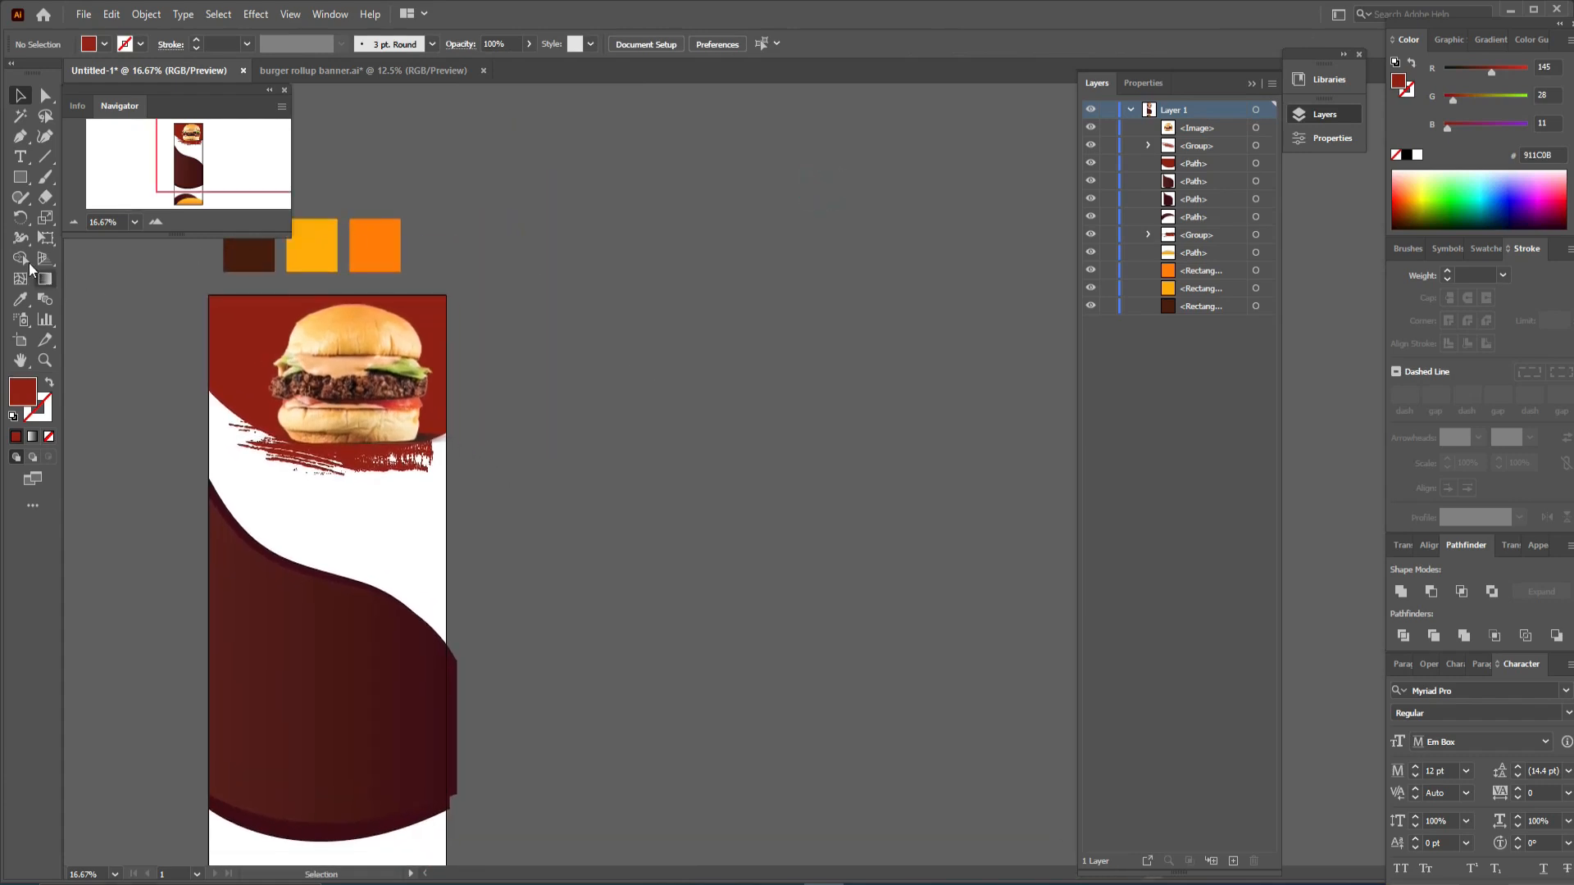
pyautogui.click(22, 157)
pyautogui.click(691, 360)
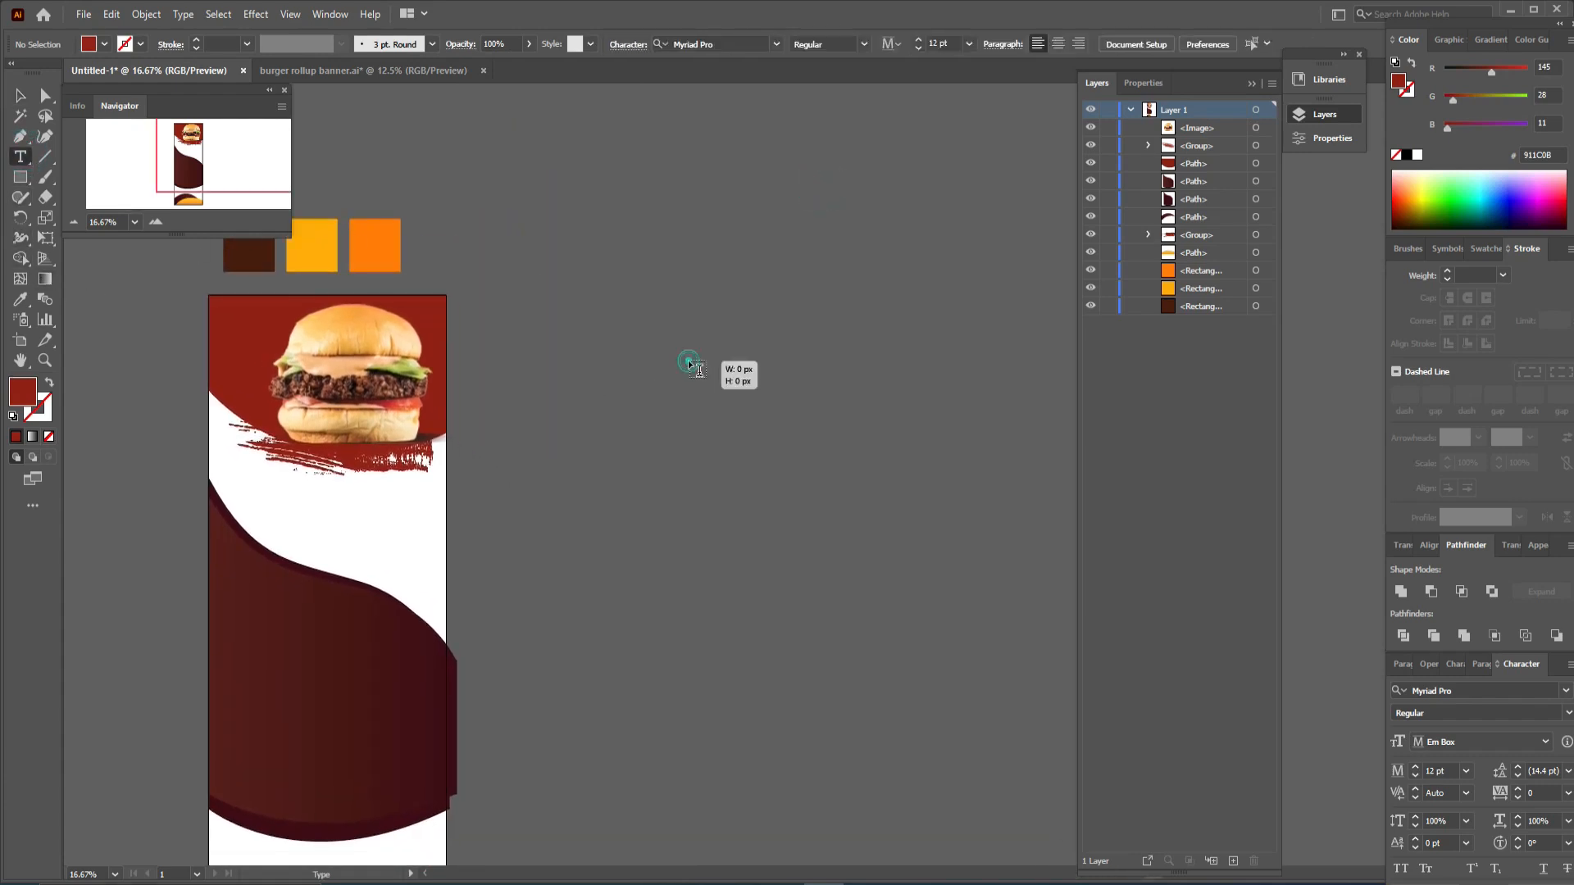
pyautogui.write('3')
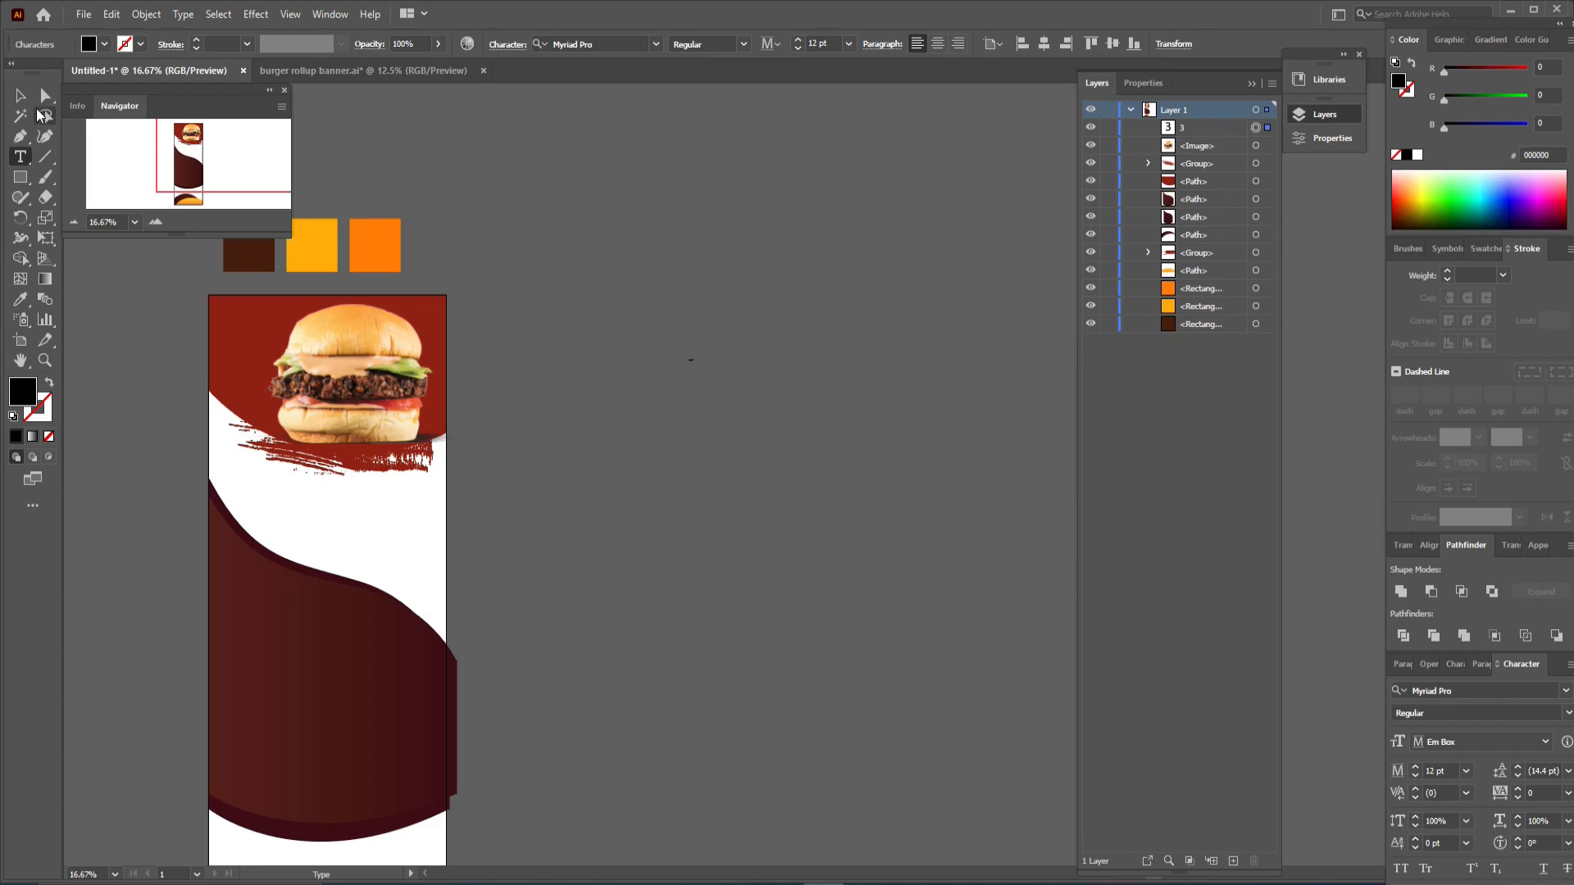
pyautogui.write('5%')
pyautogui.click(16, 96)
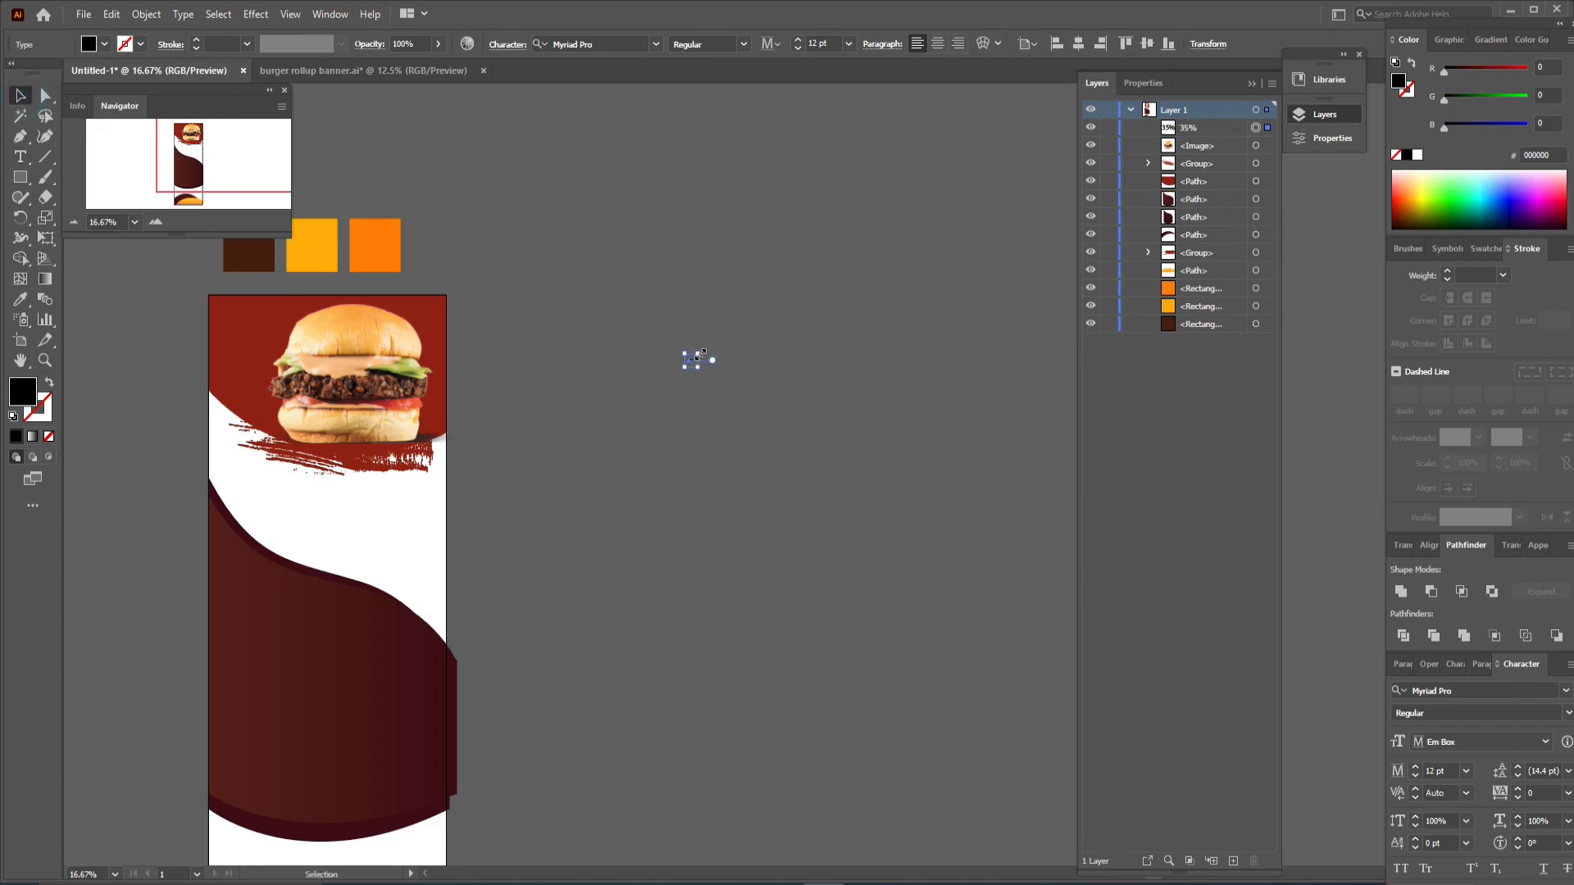
pyautogui.moveTo(697, 355); pyautogui.dragTo(974, 210)
pyautogui.click(843, 393)
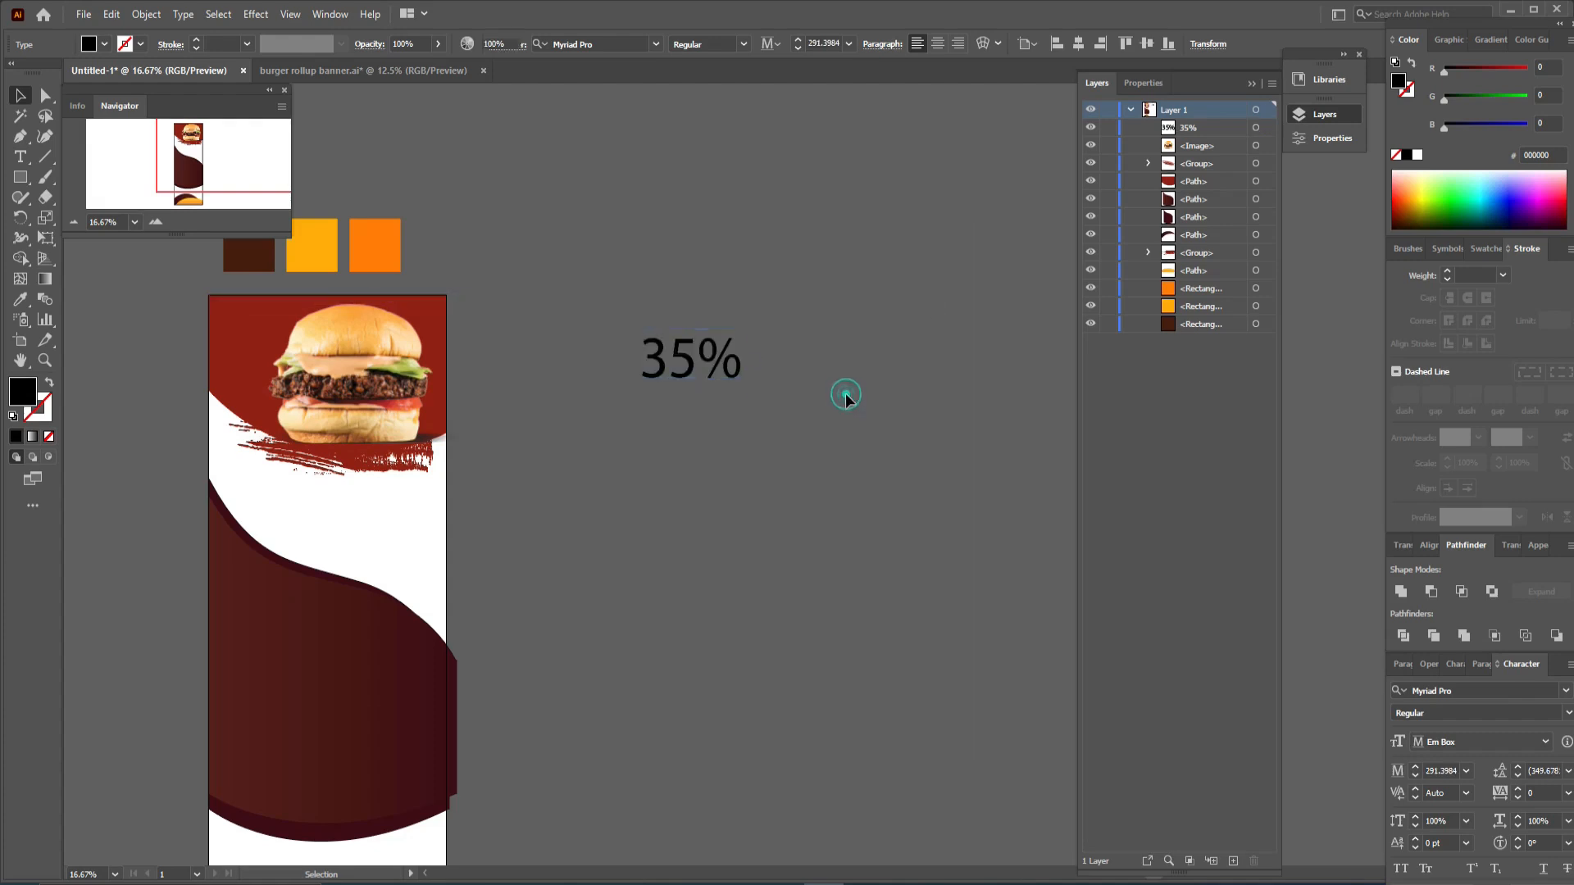
# - Add a "Special Offer" text below the 35%, then enlarge it and position it
pyautogui.click(27, 157)
pyautogui.click(654, 446)
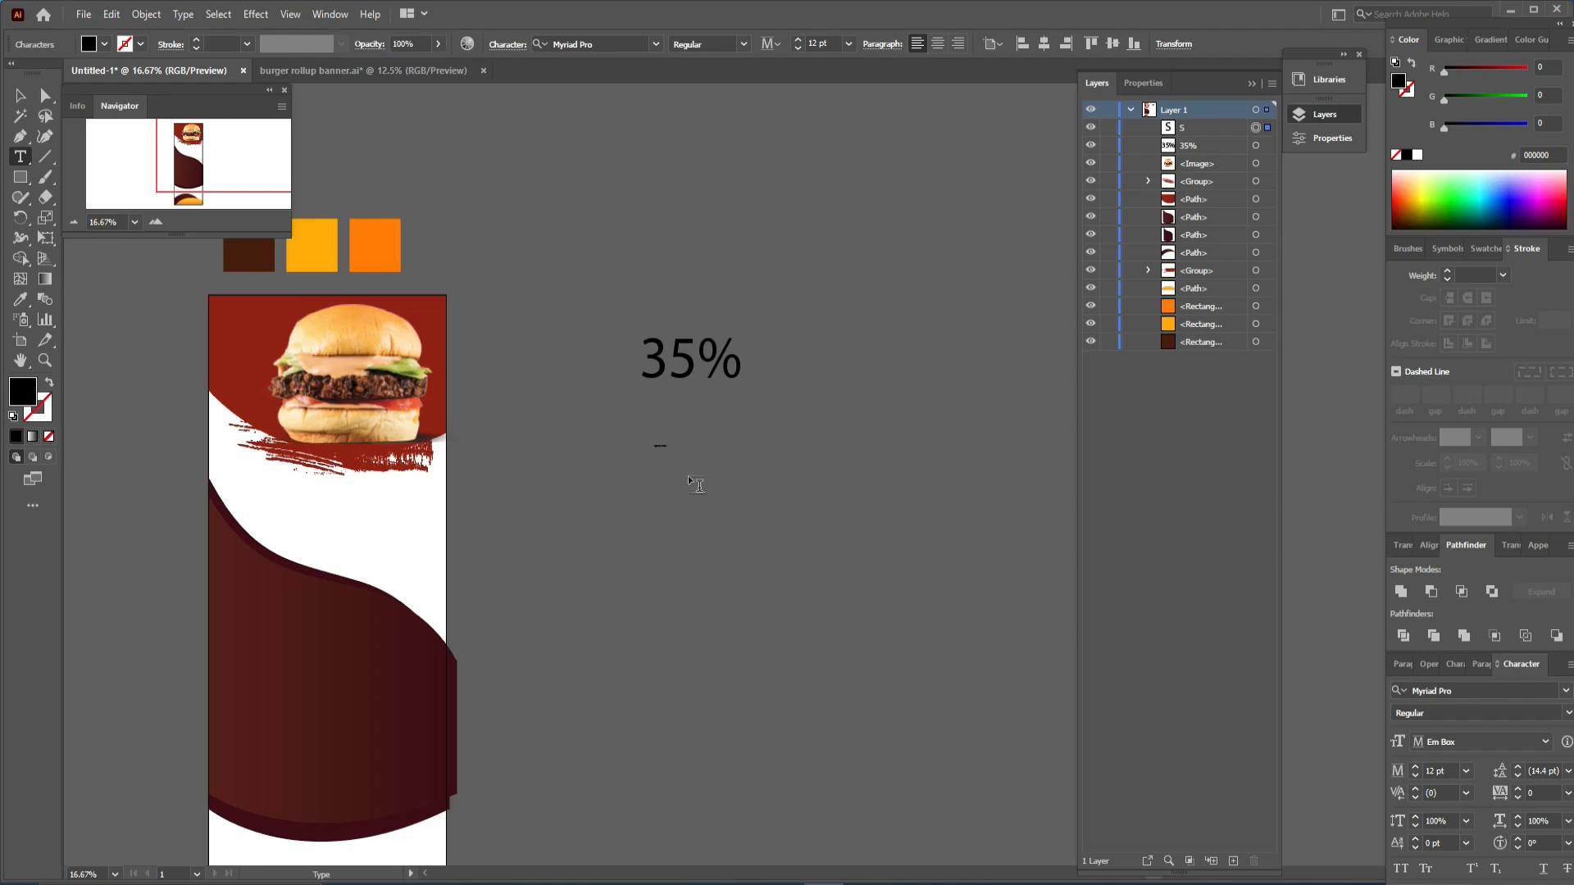
pyautogui.click(20, 95)
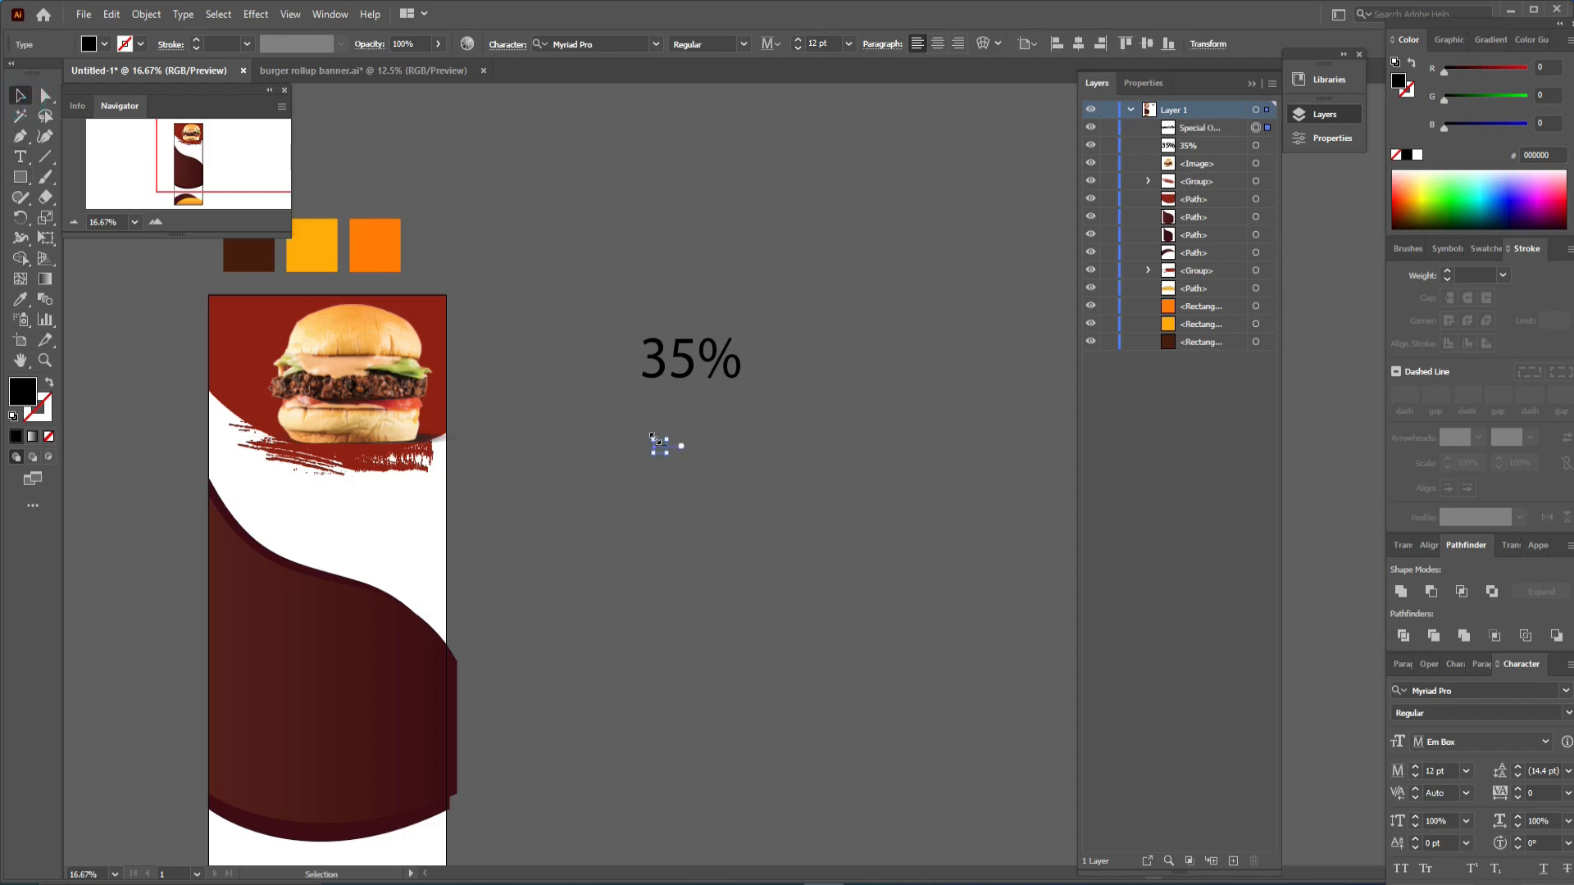
pyautogui.moveTo(672, 438); pyautogui.dragTo(991, 327)
pyautogui.moveTo(718, 449); pyautogui.dragTo(772, 415)
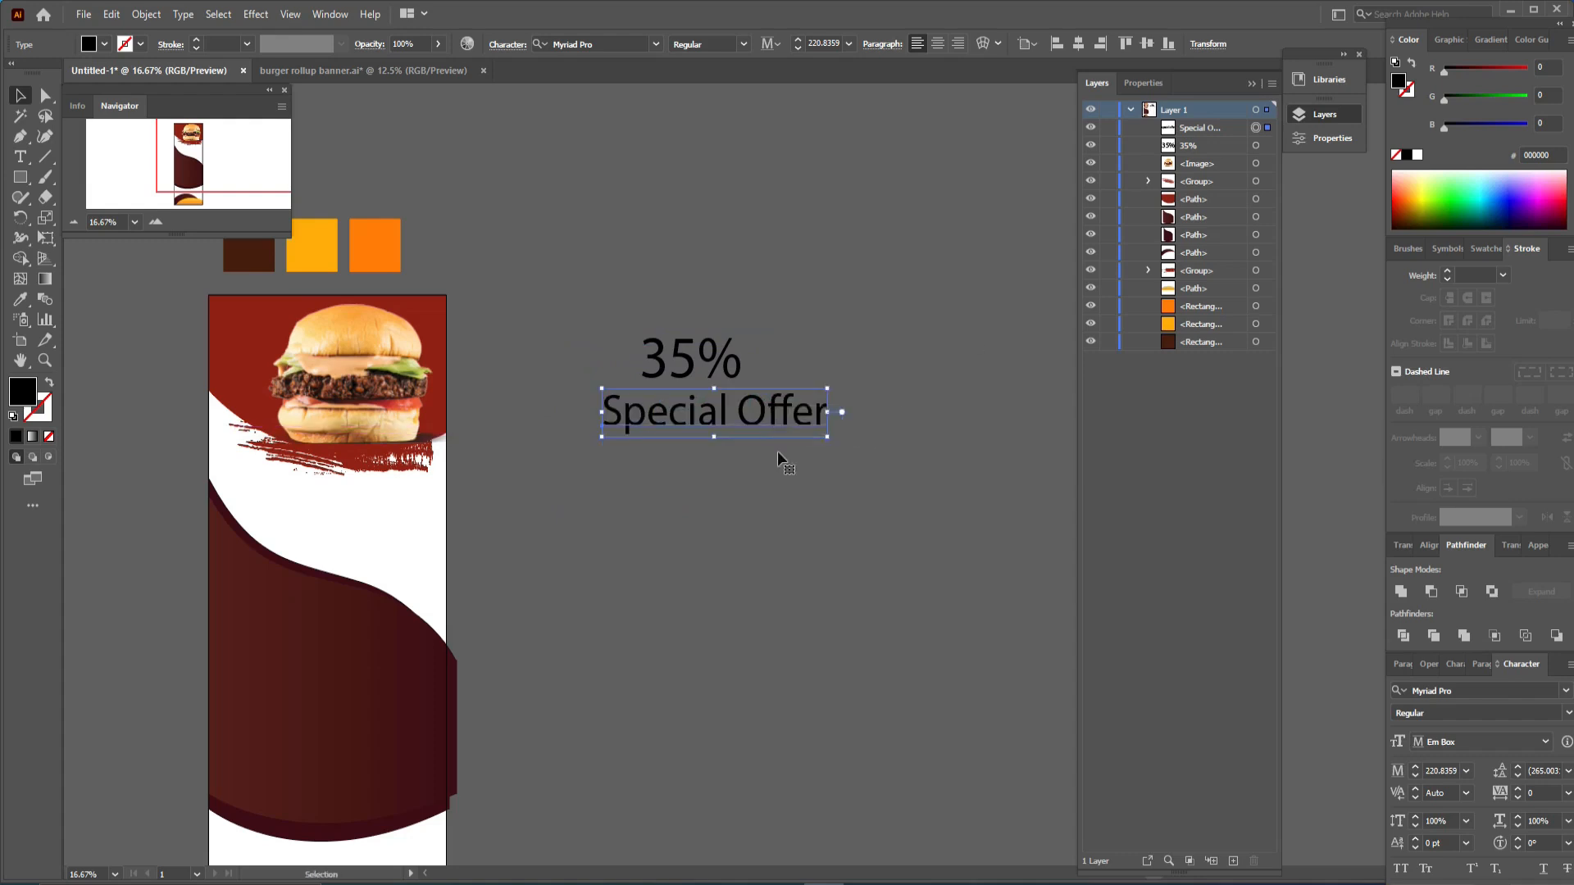
# - Add an "Off" text below Special Offer and enlarge it
pyautogui.click(20, 158)
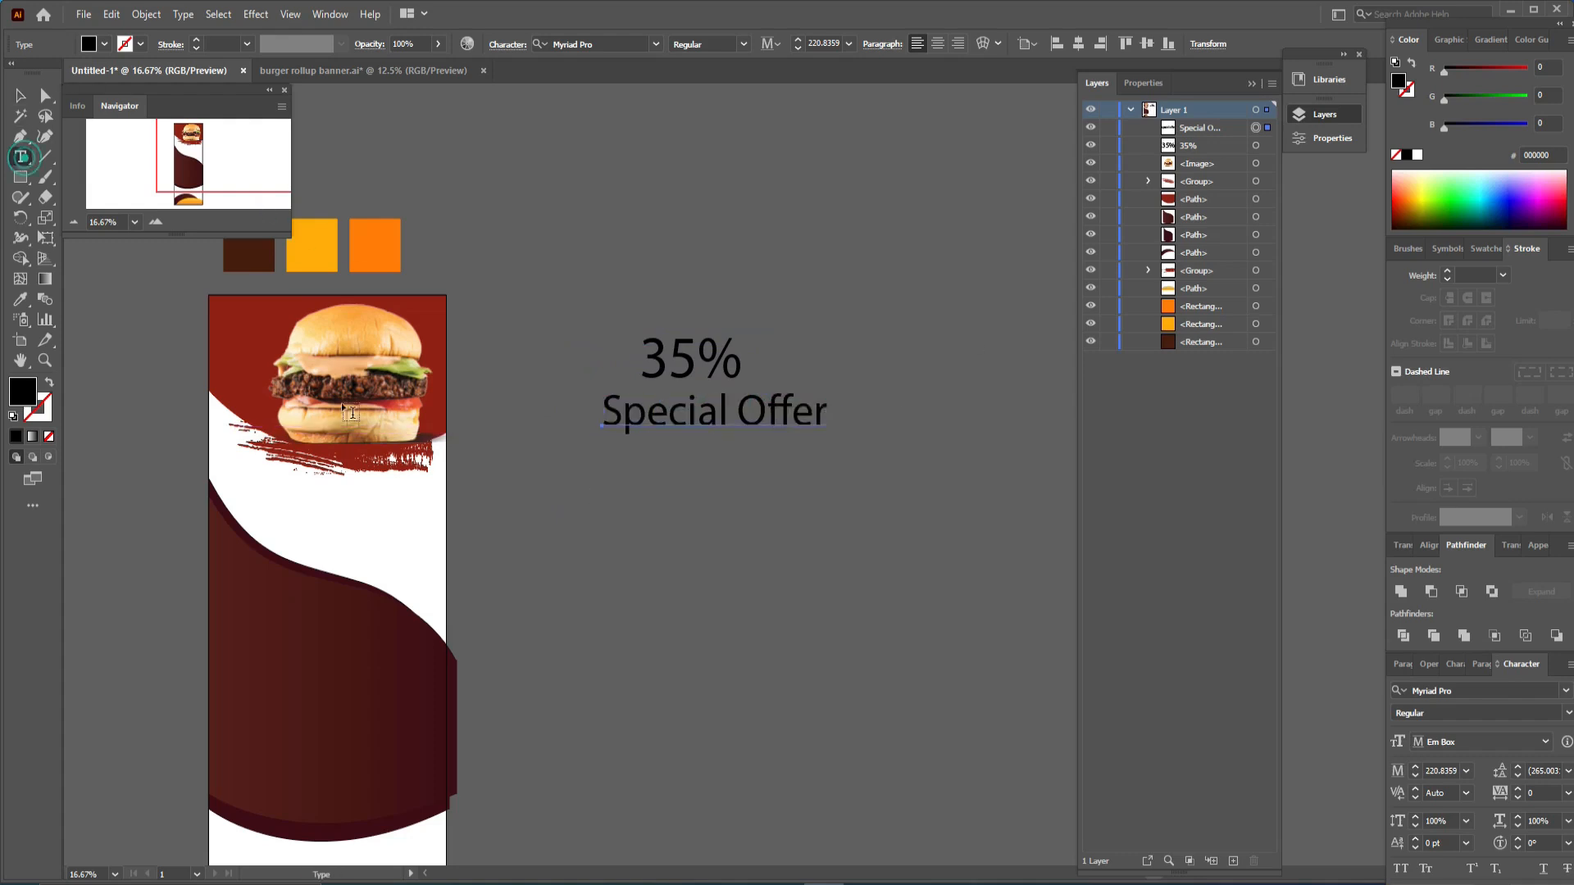
pyautogui.click(634, 468)
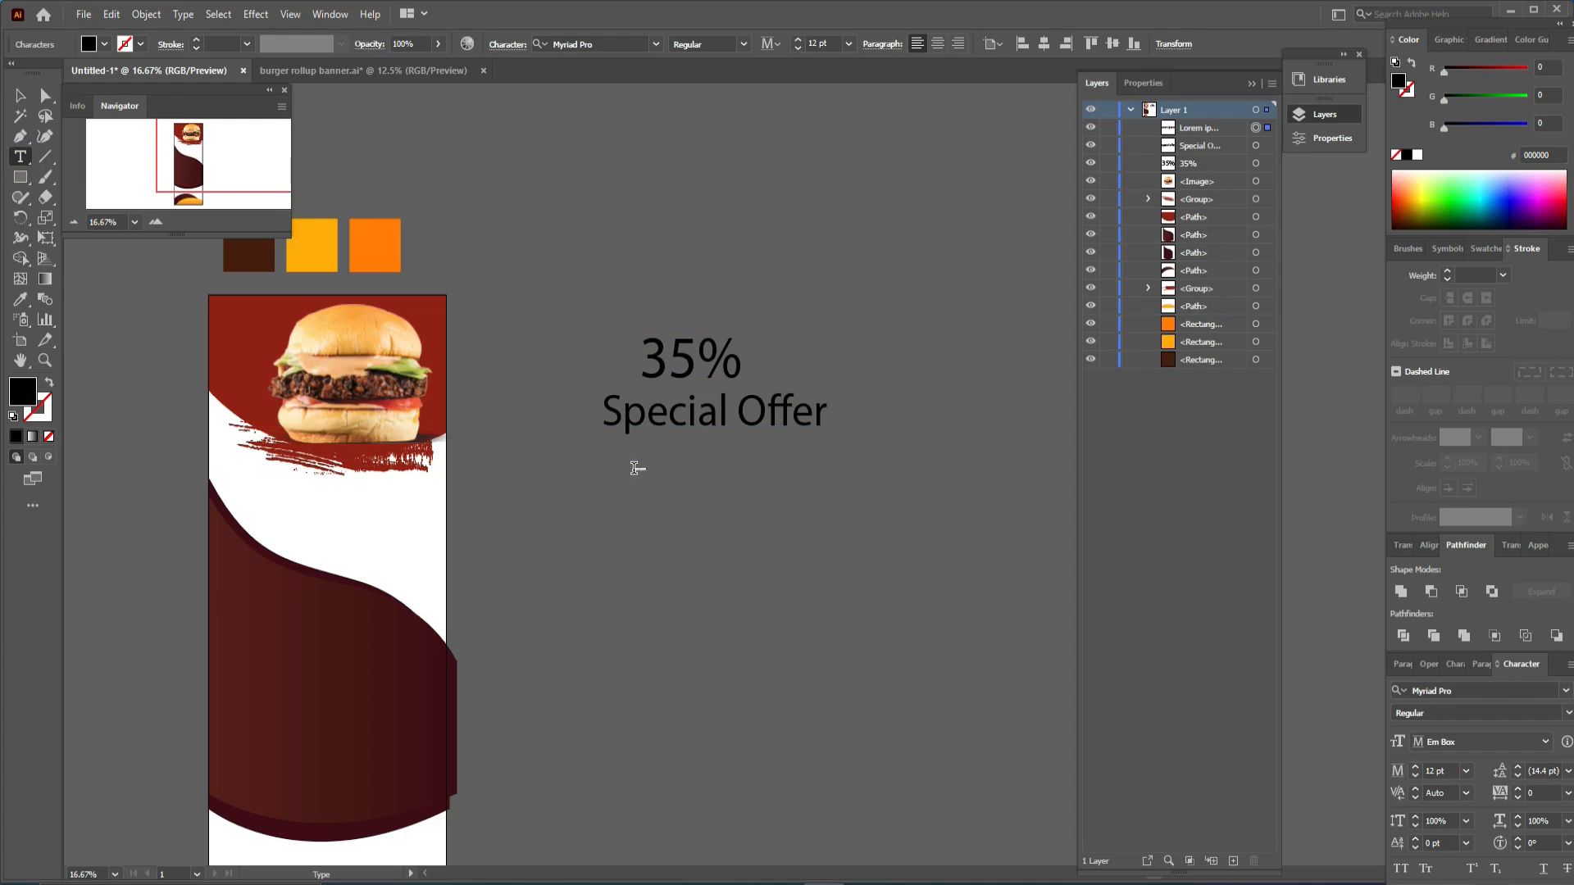
pyautogui.write('Off')
pyautogui.press('Escape')
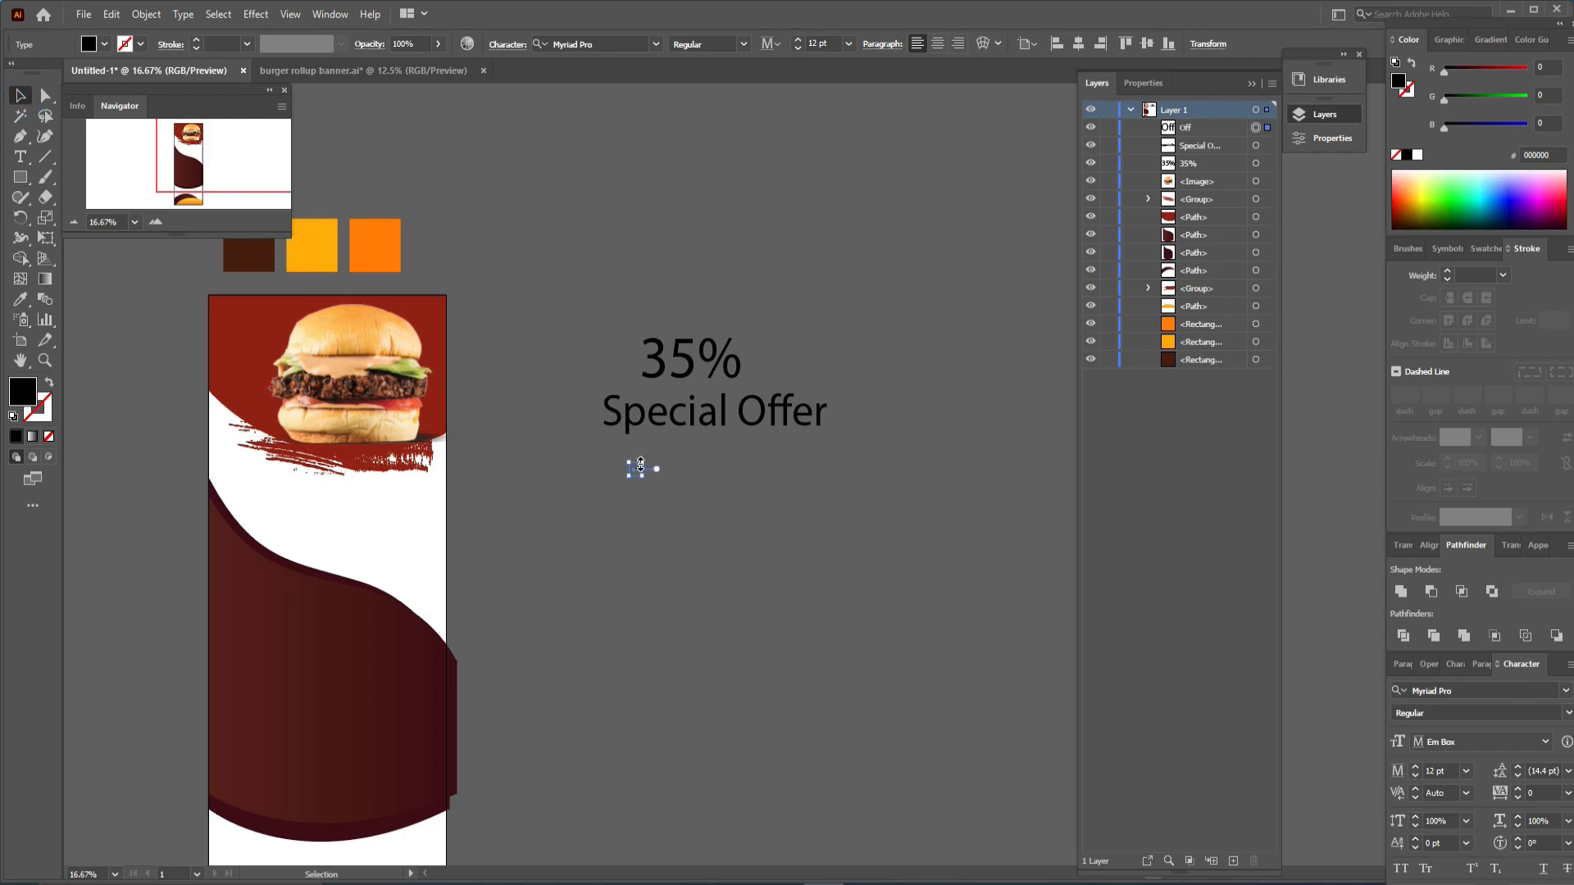
pyautogui.moveTo(640, 466); pyautogui.dragTo(720, 510)
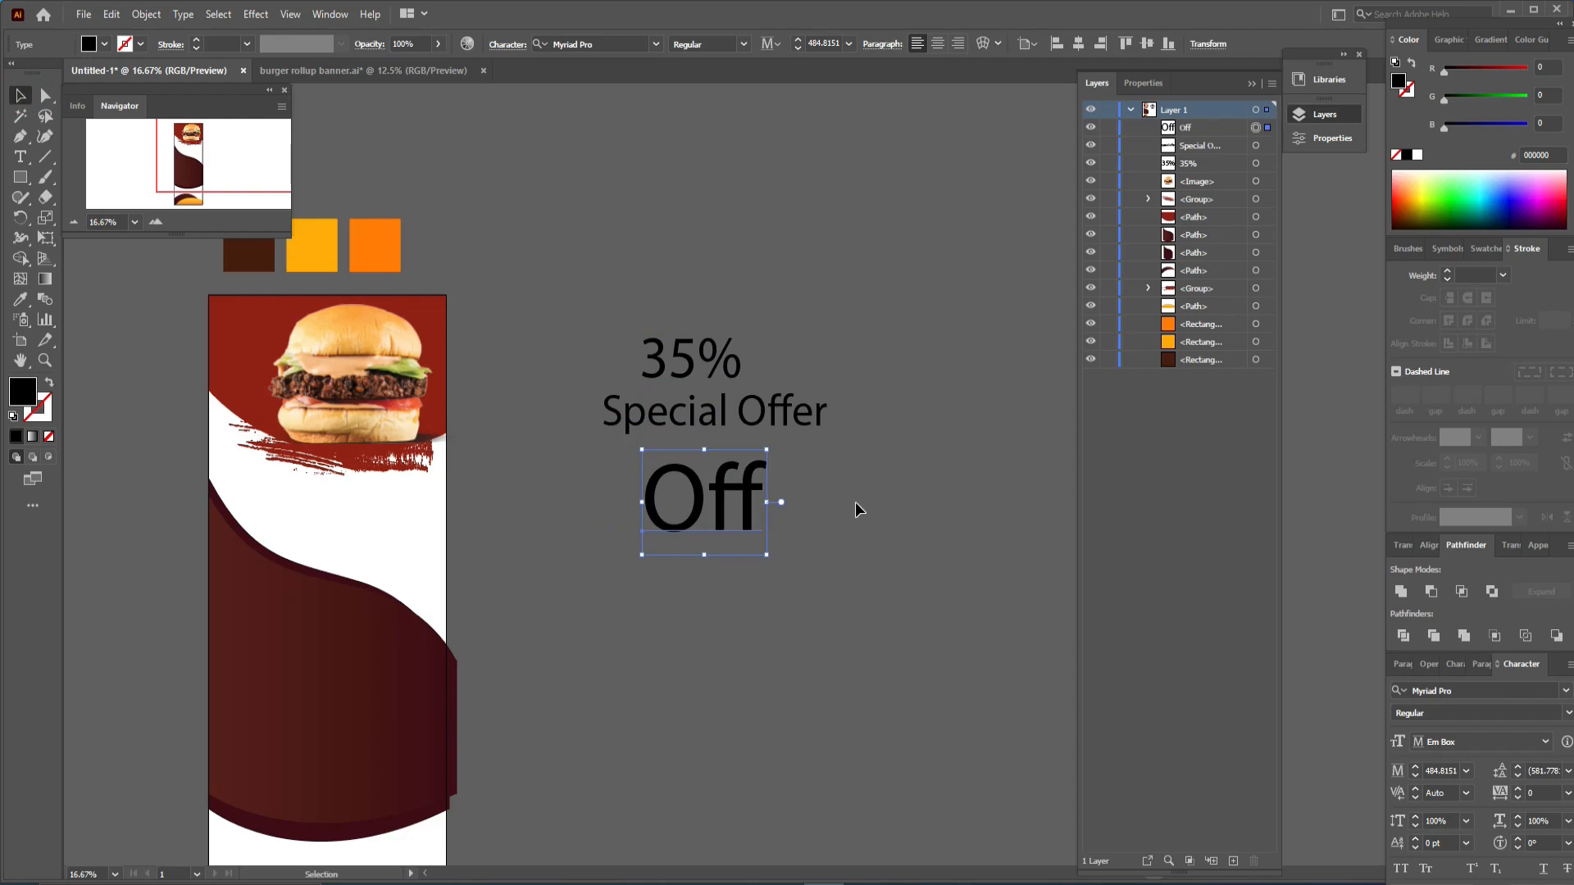
# - Set the font of all three texts to Akrobat Regular
pyautogui.click(800, 410)
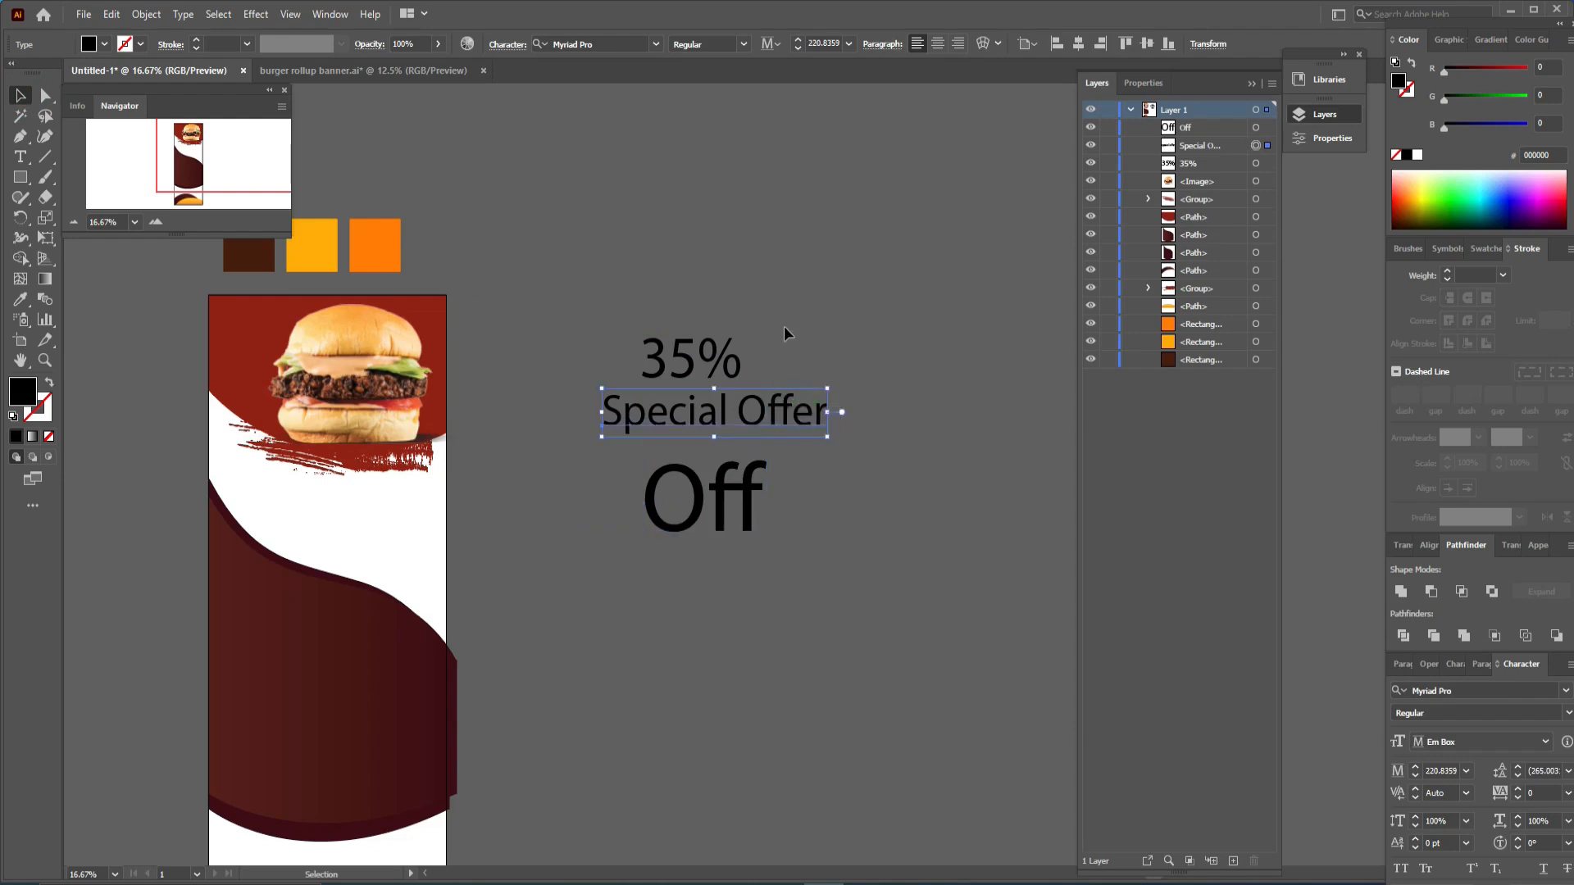
pyautogui.moveTo(783, 328); pyautogui.dragTo(638, 605)
pyautogui.click(605, 43)
pyautogui.write('fon')
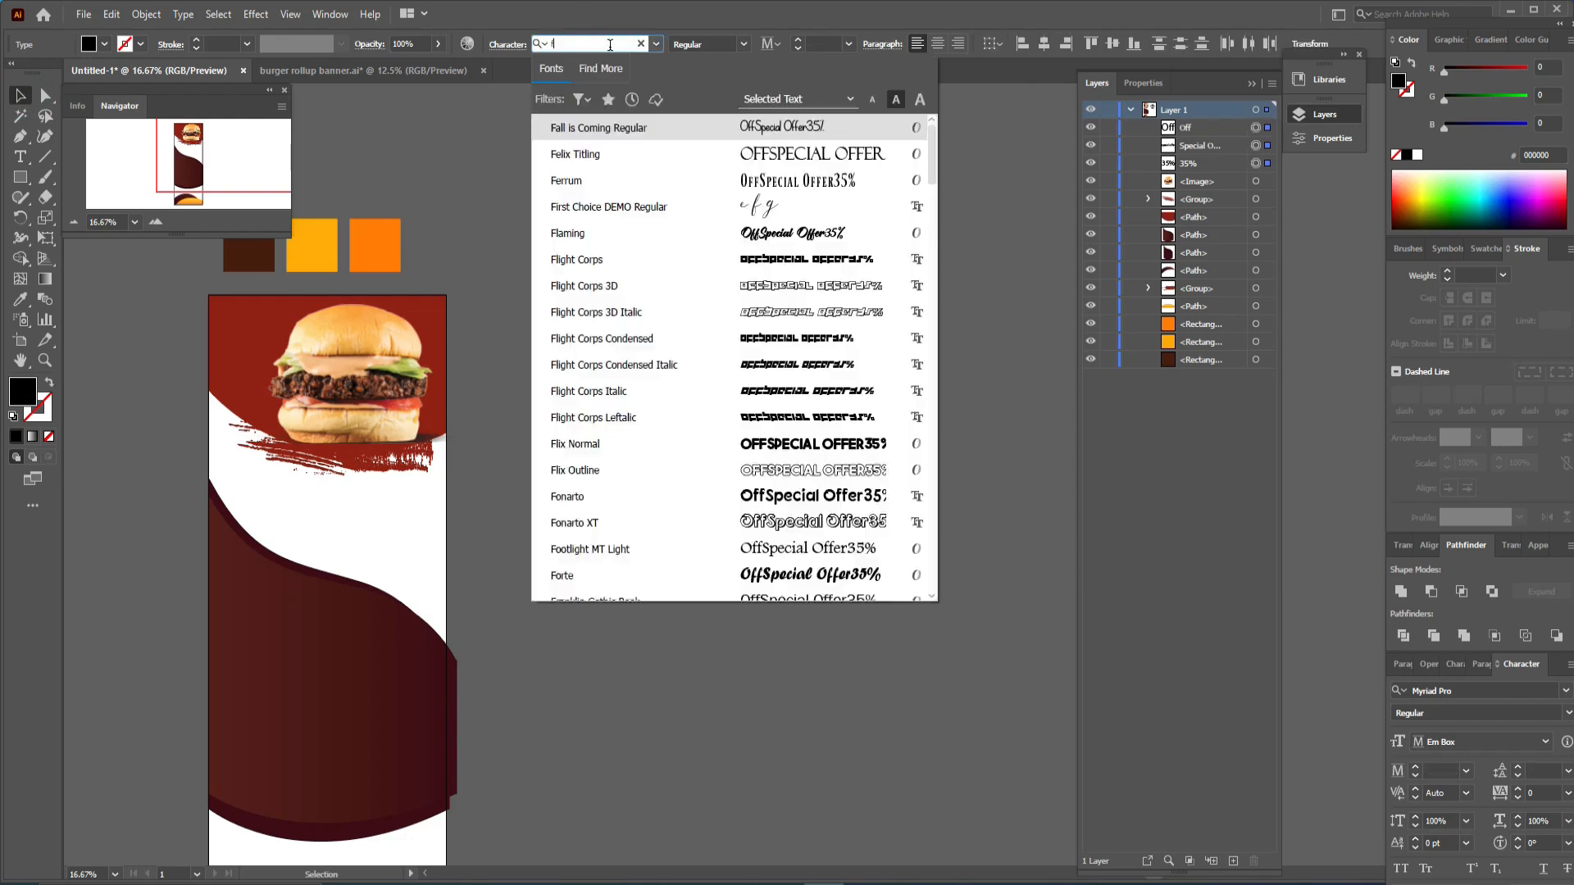
pyautogui.press('BackSpace')
pyautogui.press('BackSpace')
pyautogui.press('BackSpace')
pyautogui.write('ak')
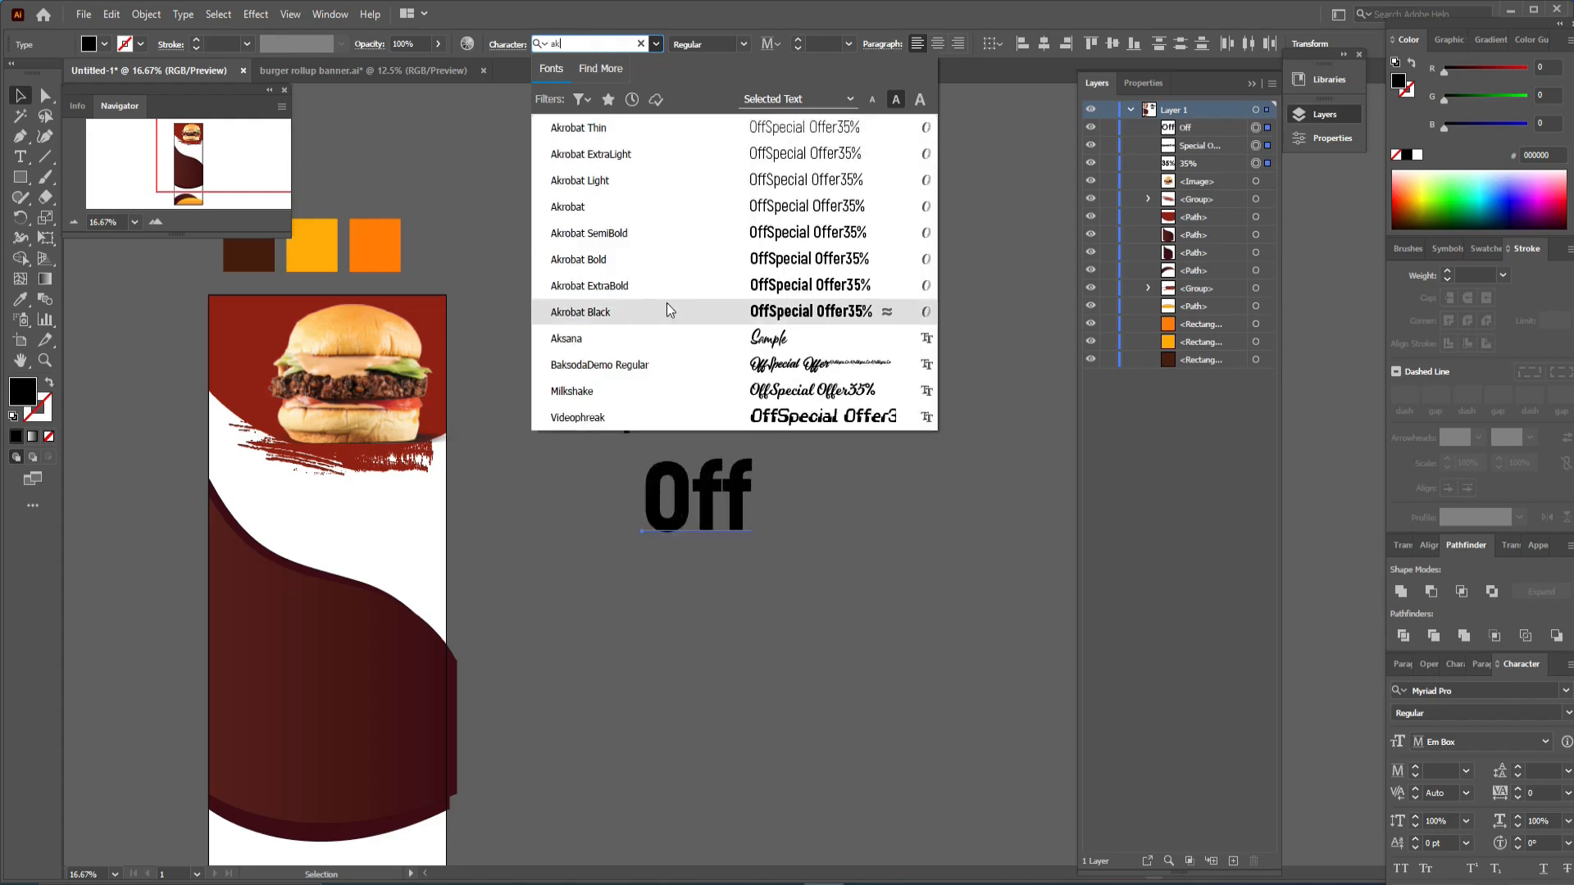
pyautogui.click(668, 283)
pyautogui.click(743, 44)
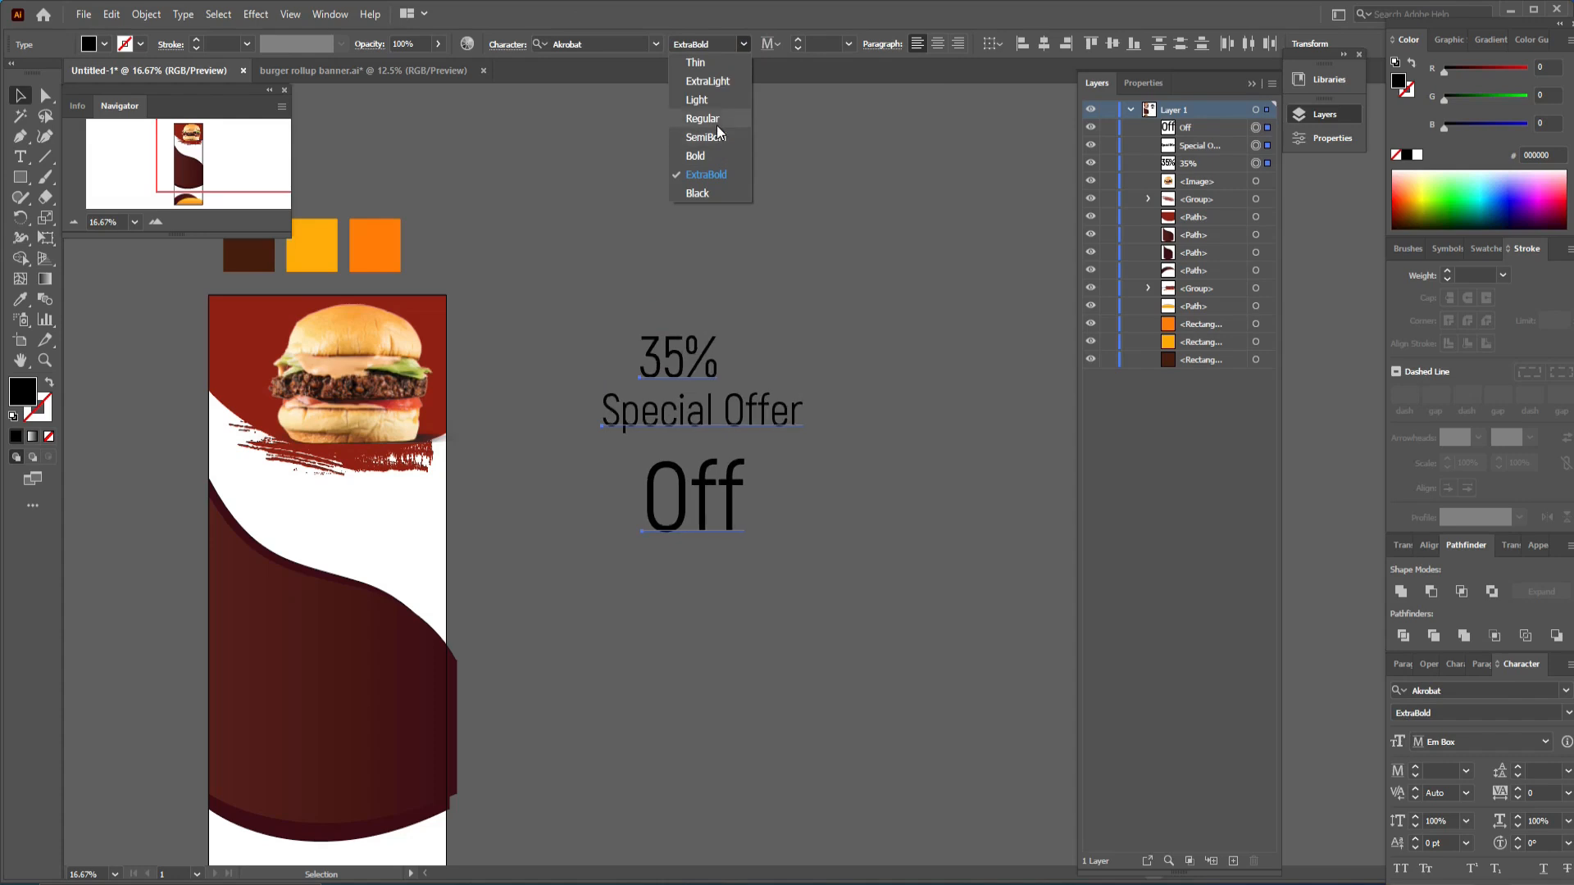
pyautogui.click(705, 119)
# - Rearrange the texts, shrinking Special Offer and placing it just above the 35%
pyautogui.click(851, 516)
pyautogui.click(720, 492)
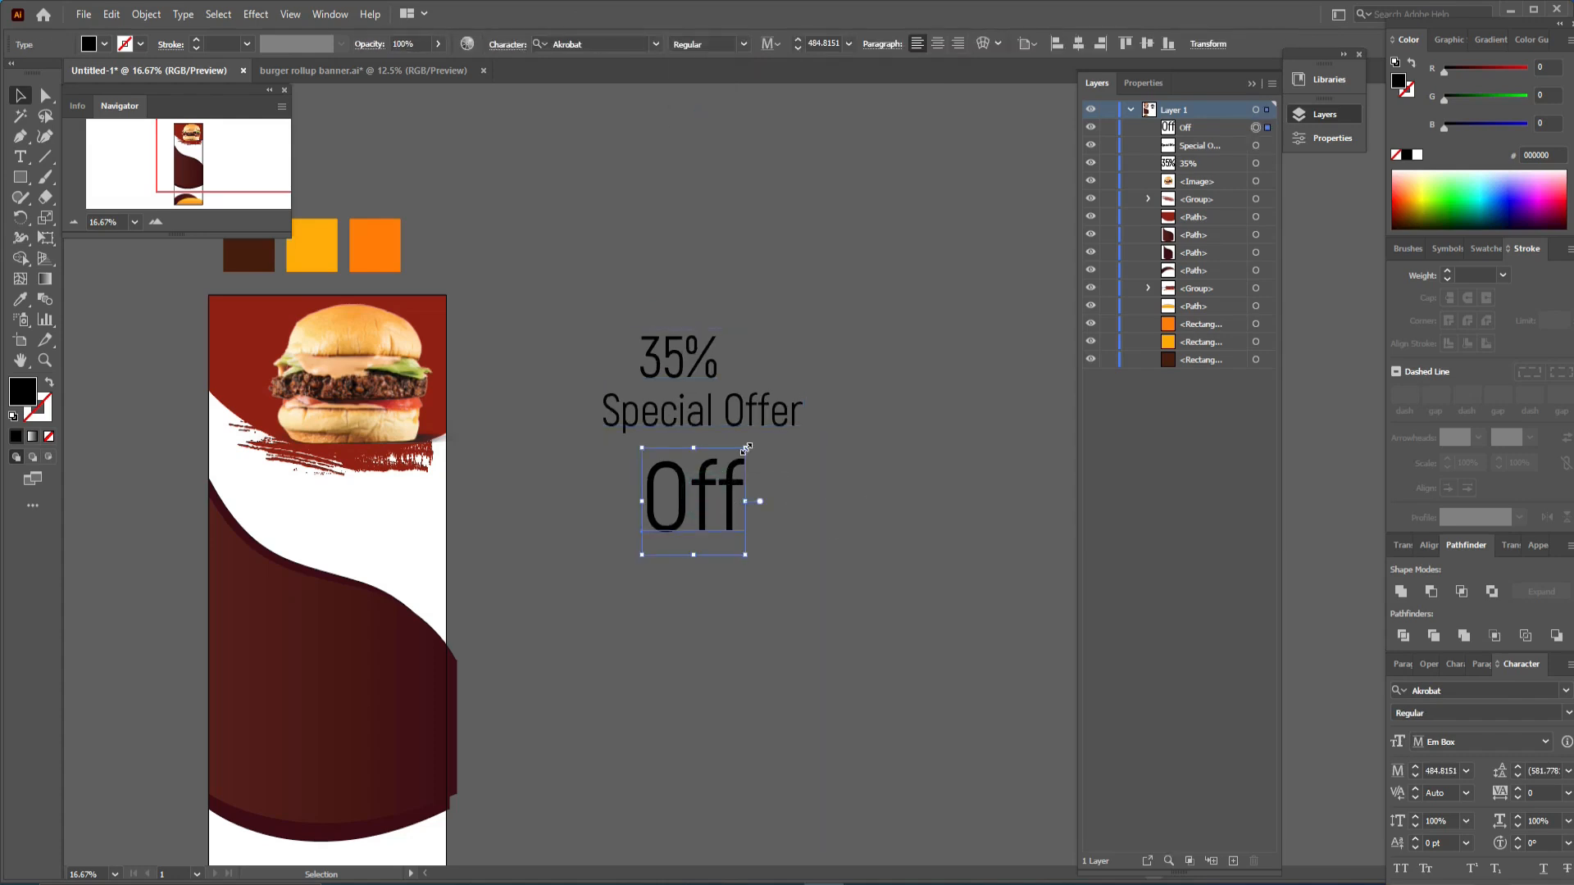
pyautogui.click(737, 411)
pyautogui.click(810, 343)
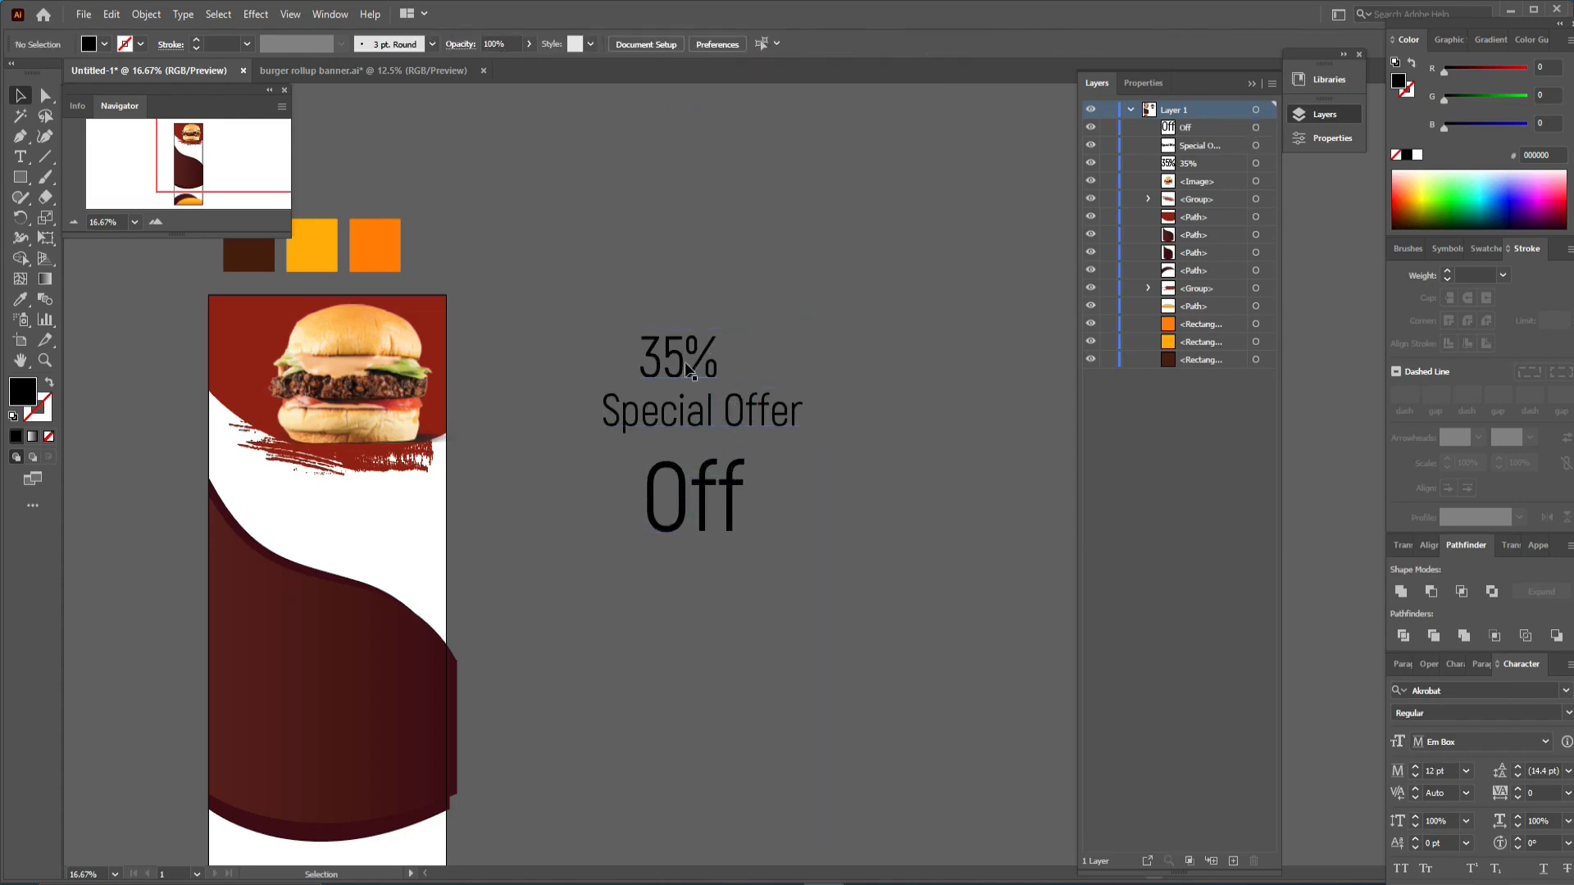
pyautogui.moveTo(696, 358); pyautogui.dragTo(785, 331)
pyautogui.moveTo(745, 408); pyautogui.dragTo(653, 224)
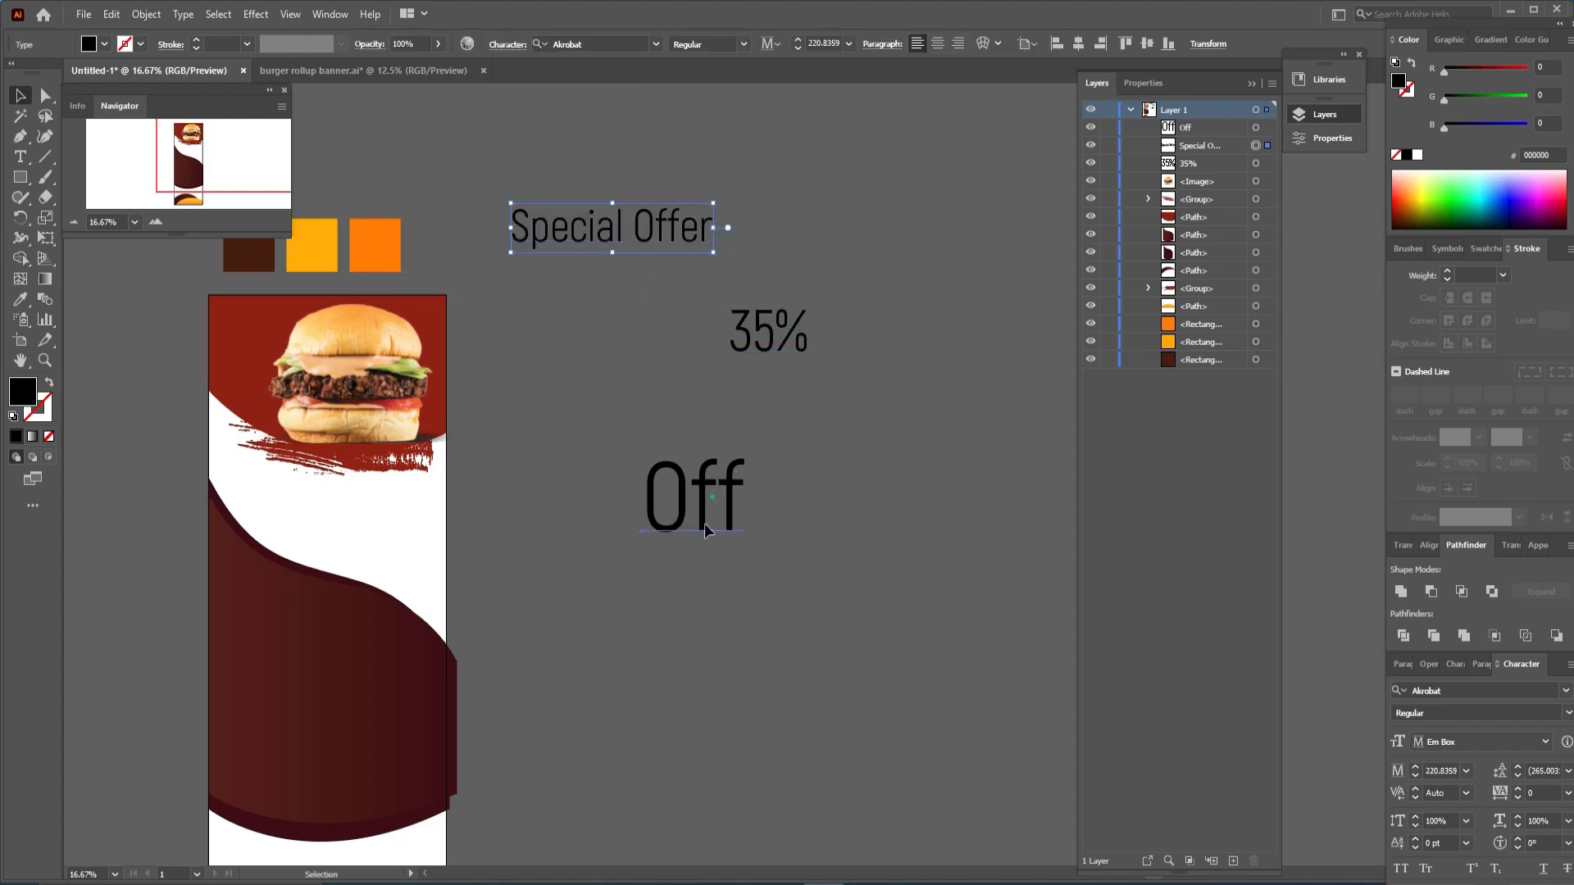
pyautogui.moveTo(695, 496); pyautogui.dragTo(665, 572)
pyautogui.moveTo(756, 354); pyautogui.dragTo(676, 419)
pyautogui.click(21, 136)
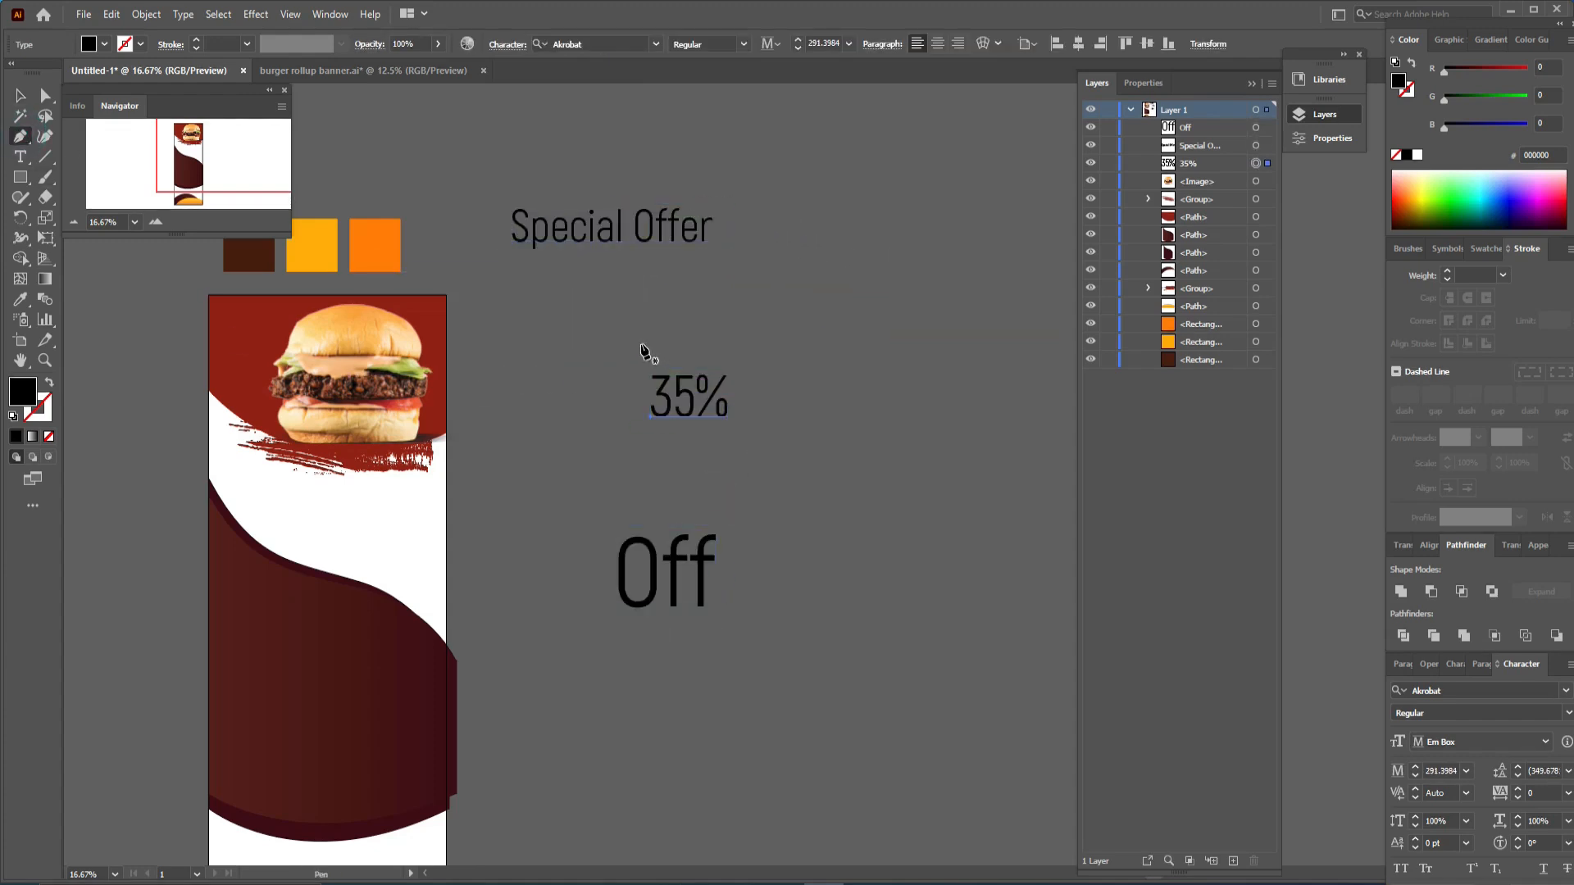
pyautogui.press('v')
pyautogui.moveTo(649, 231); pyautogui.dragTo(703, 358)
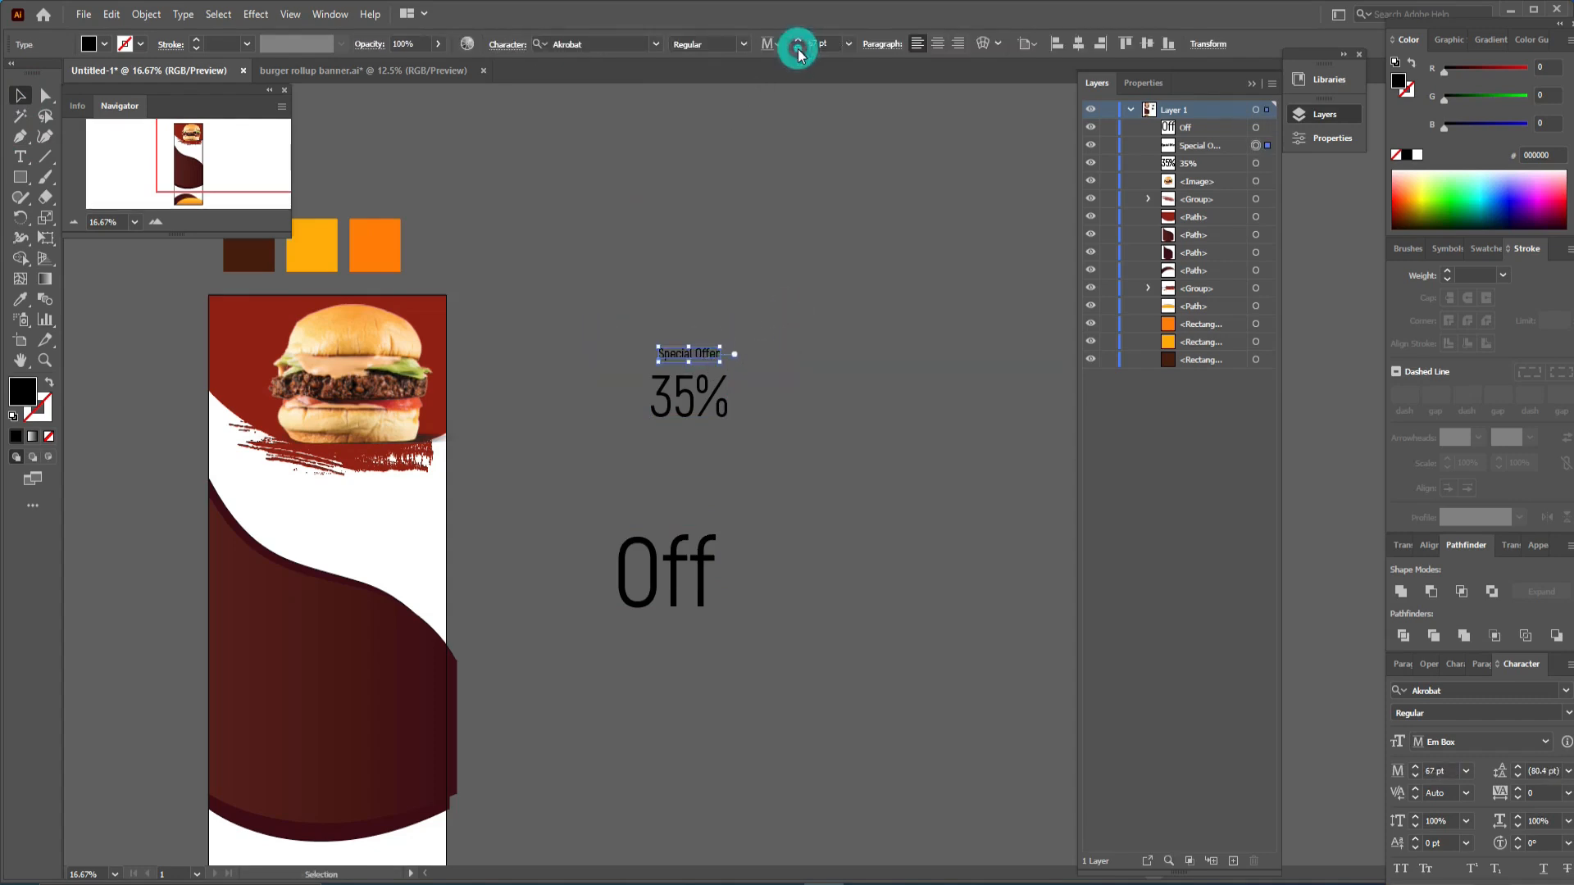
# - Set the Off text size to 67 pt and place it beneath the 35%
pyautogui.click(703, 573)
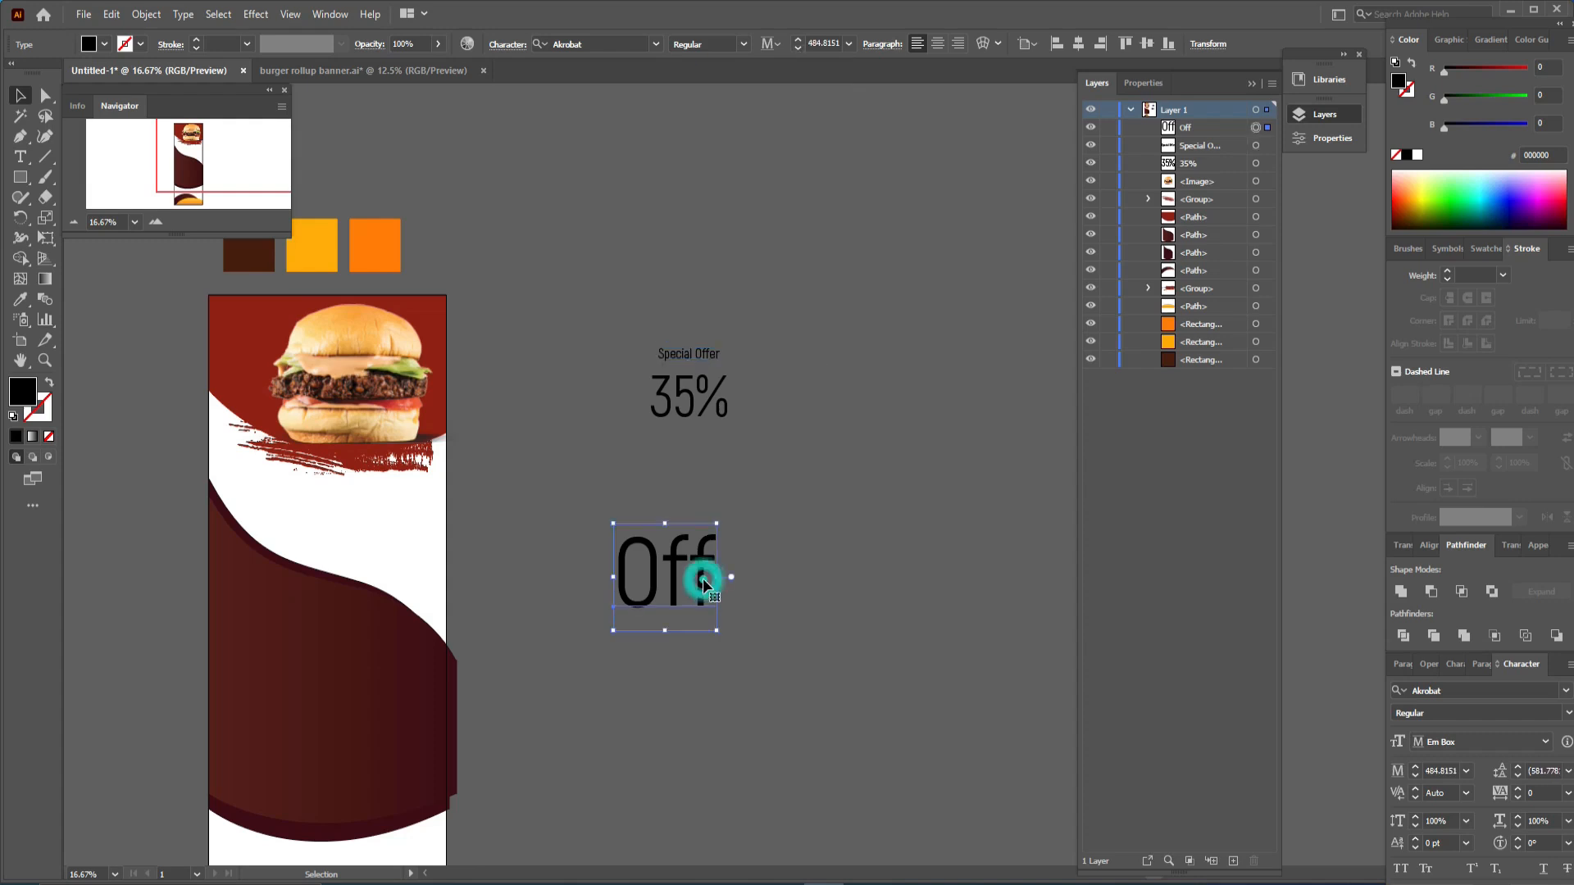
pyautogui.click(826, 43)
pyautogui.write('6')
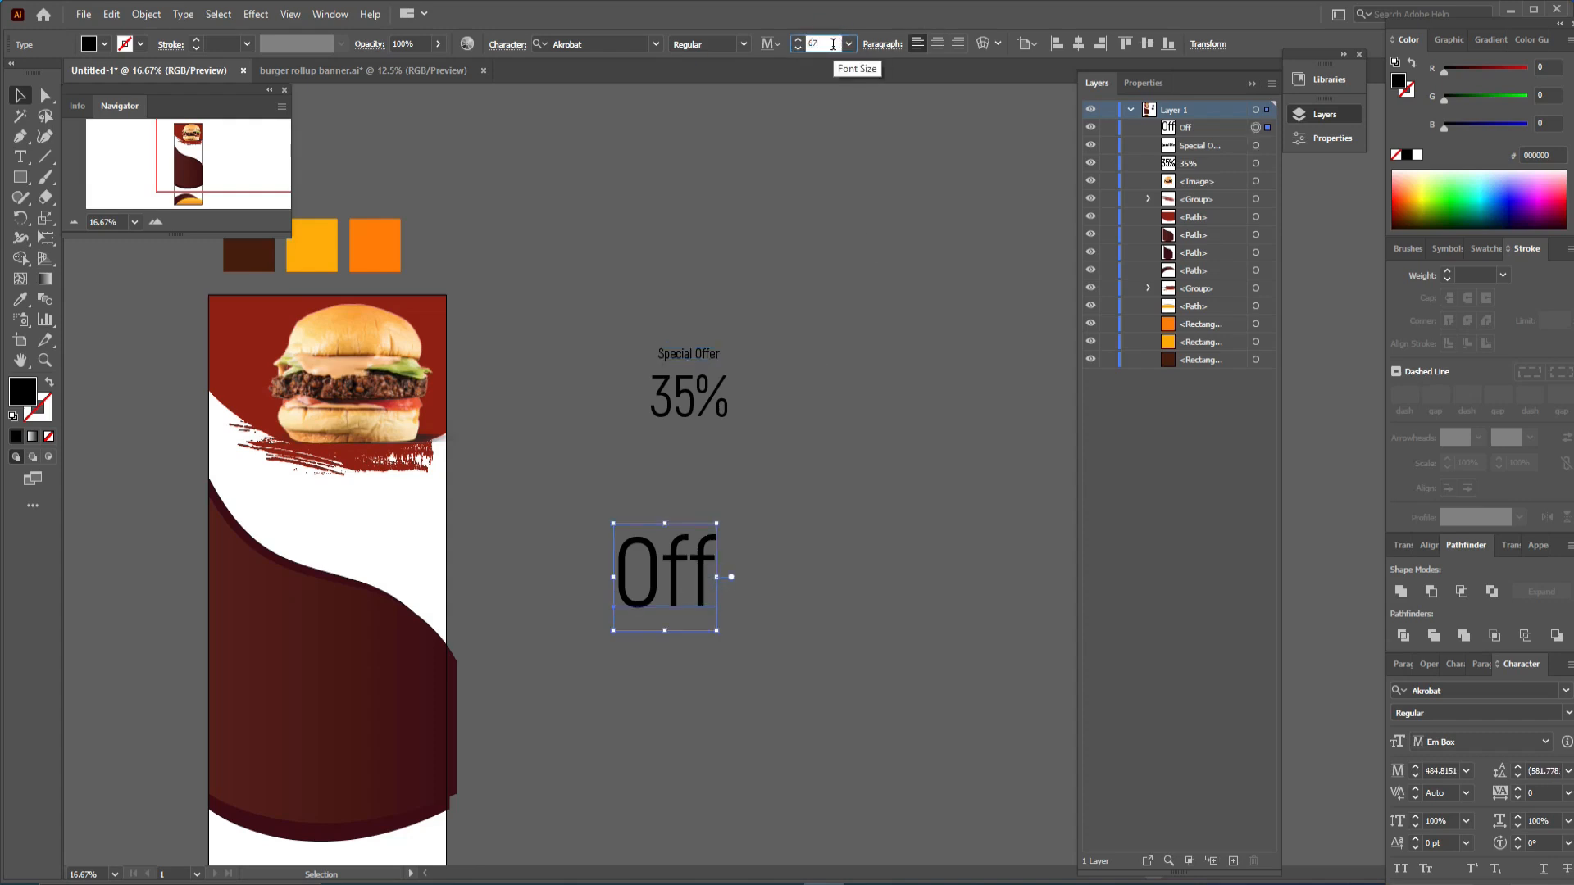
pyautogui.write('7')
pyautogui.press('Return')
pyautogui.moveTo(620, 601); pyautogui.dragTo(687, 427)
pyautogui.moveTo(752, 323); pyautogui.dragTo(676, 436)
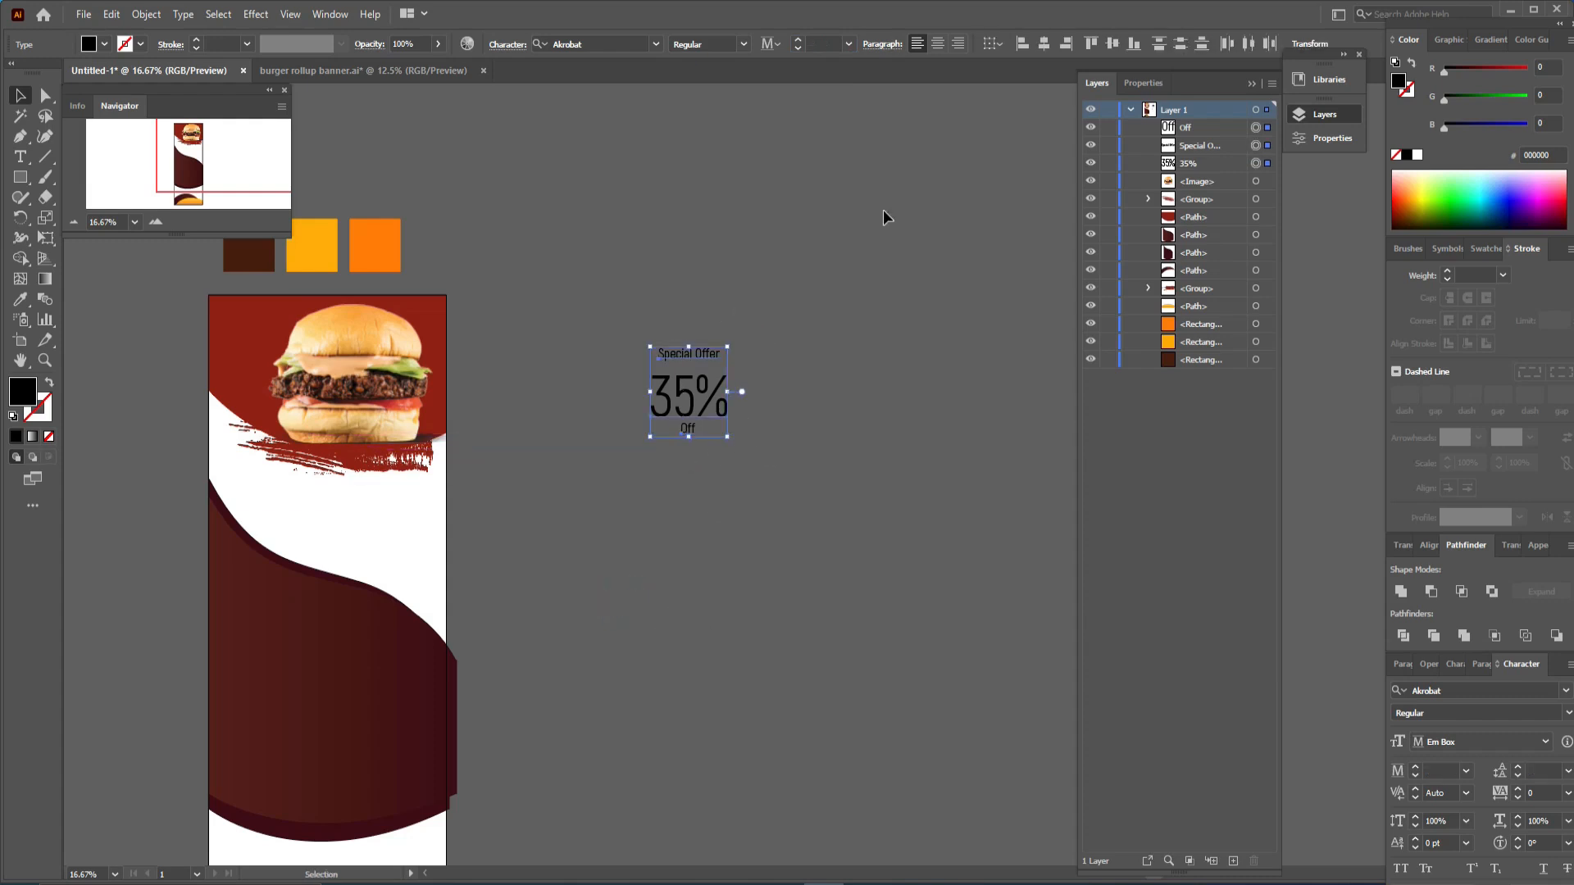
pyautogui.click(805, 402)
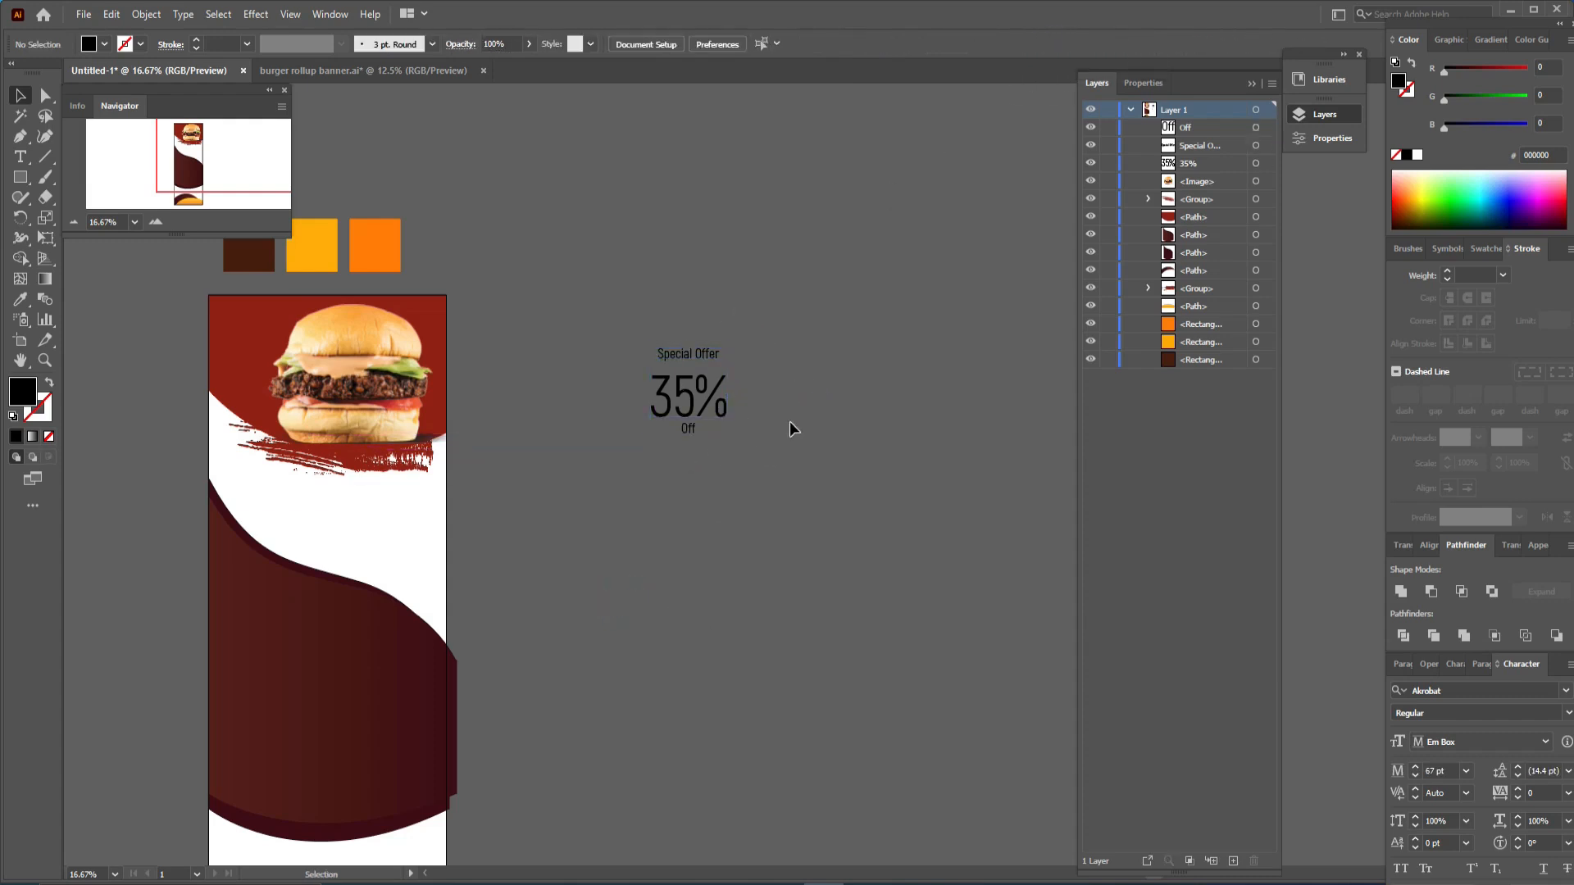
# - Draw an L-shaped bracket line left of the text block with the Pen tool, with no fill and a 2 pt black stroke
pyautogui.hotkey('ctrl', '+')
pyautogui.hotkey('ctrl', '+')
pyautogui.moveTo(688, 475); pyautogui.dragTo(718, 573)
pyautogui.moveTo(611, 331); pyautogui.dragTo(487, 351)
pyautogui.press('p')
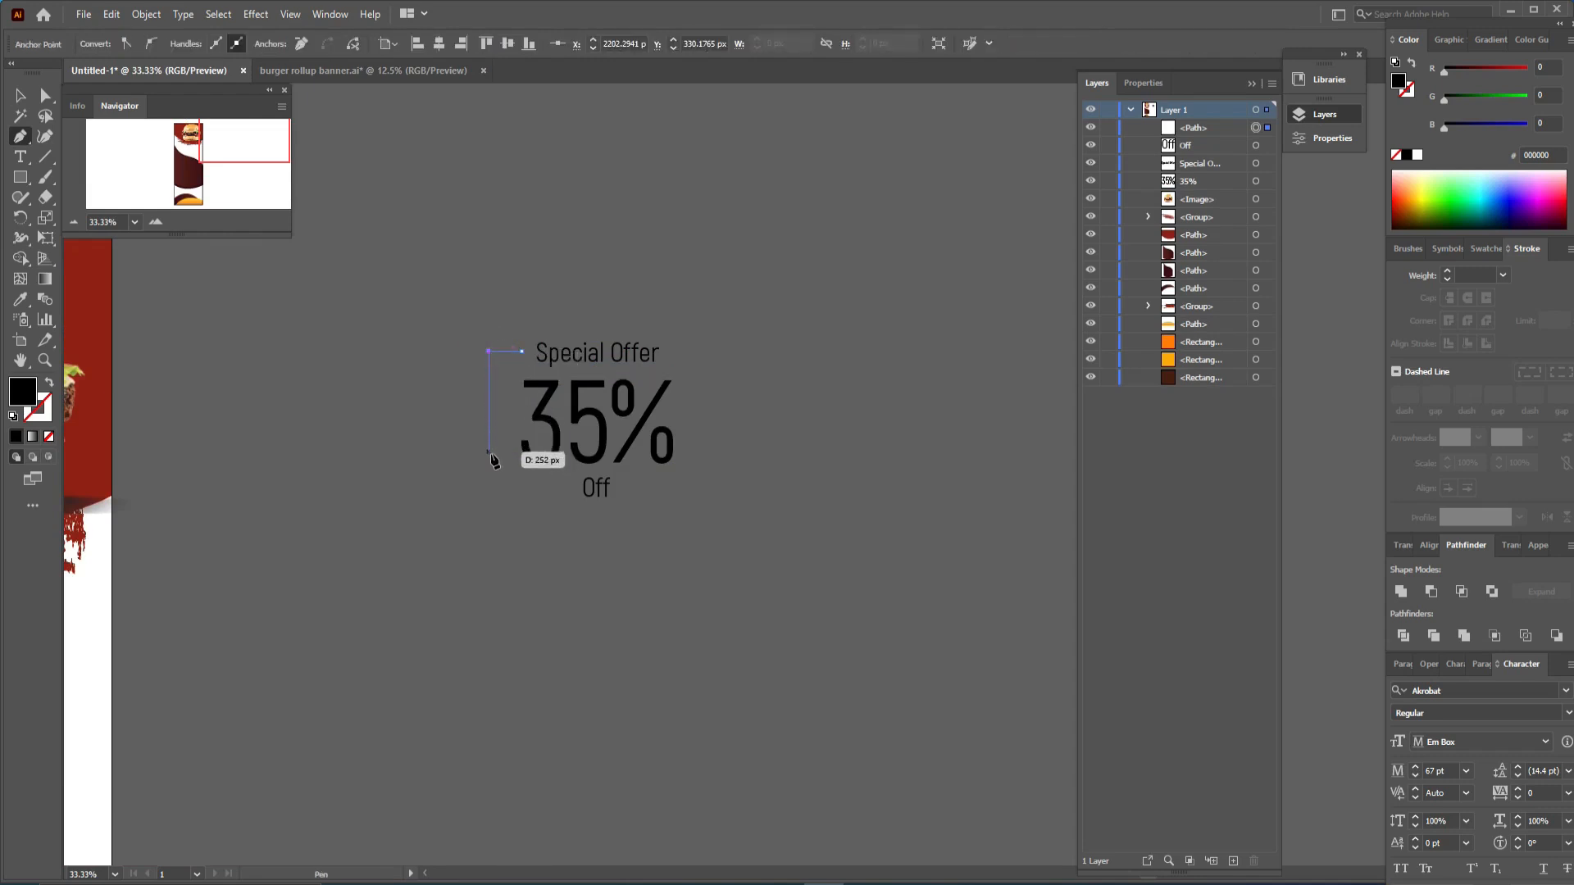
pyautogui.click(490, 481)
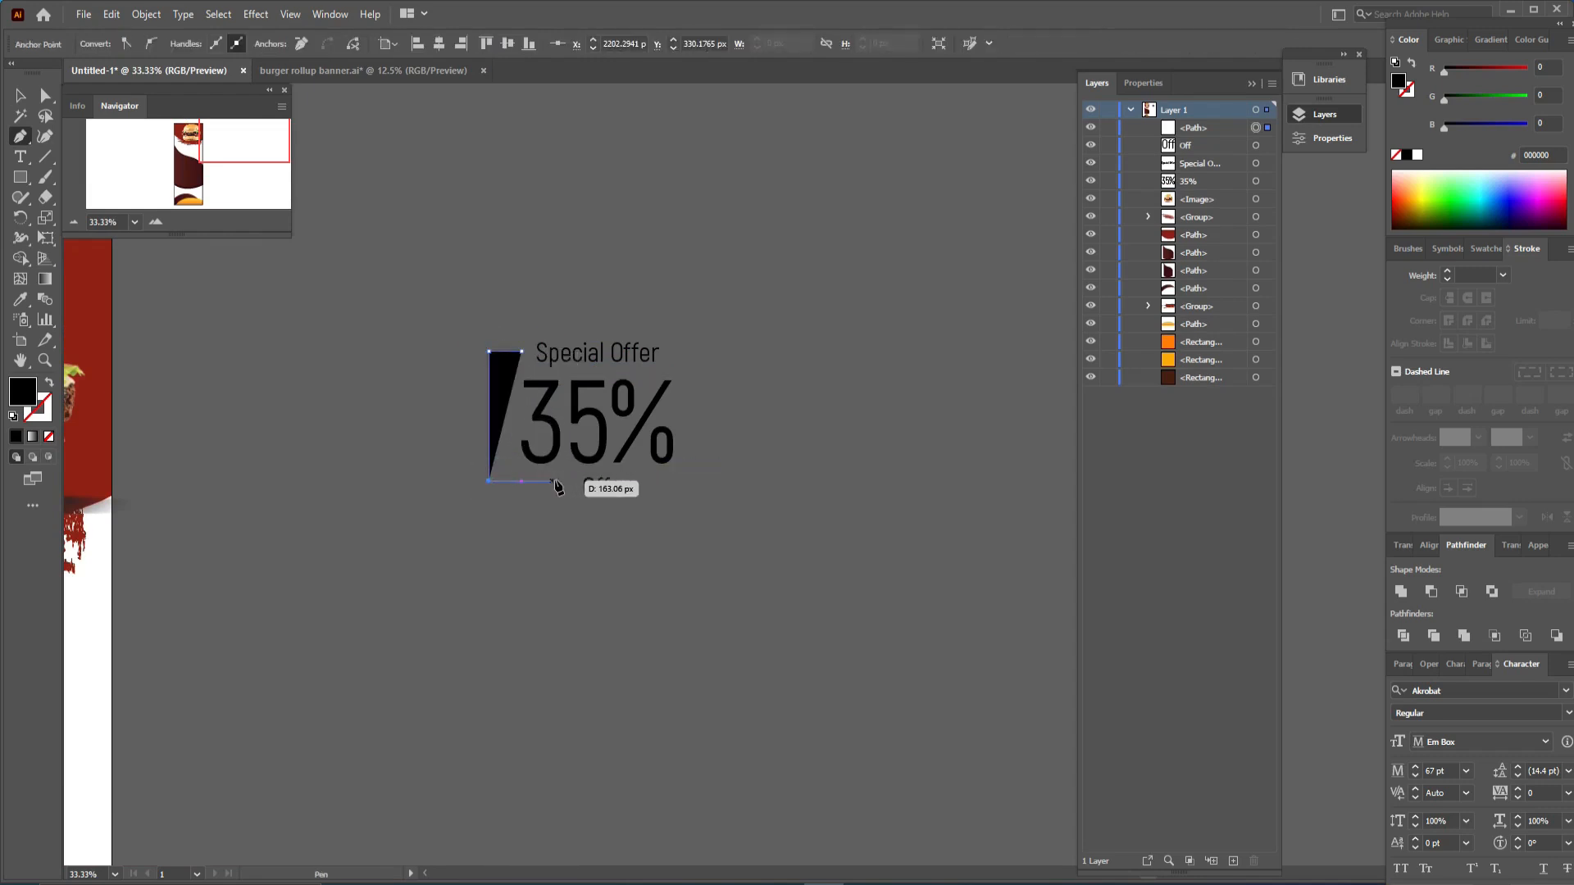
pyautogui.click(566, 482)
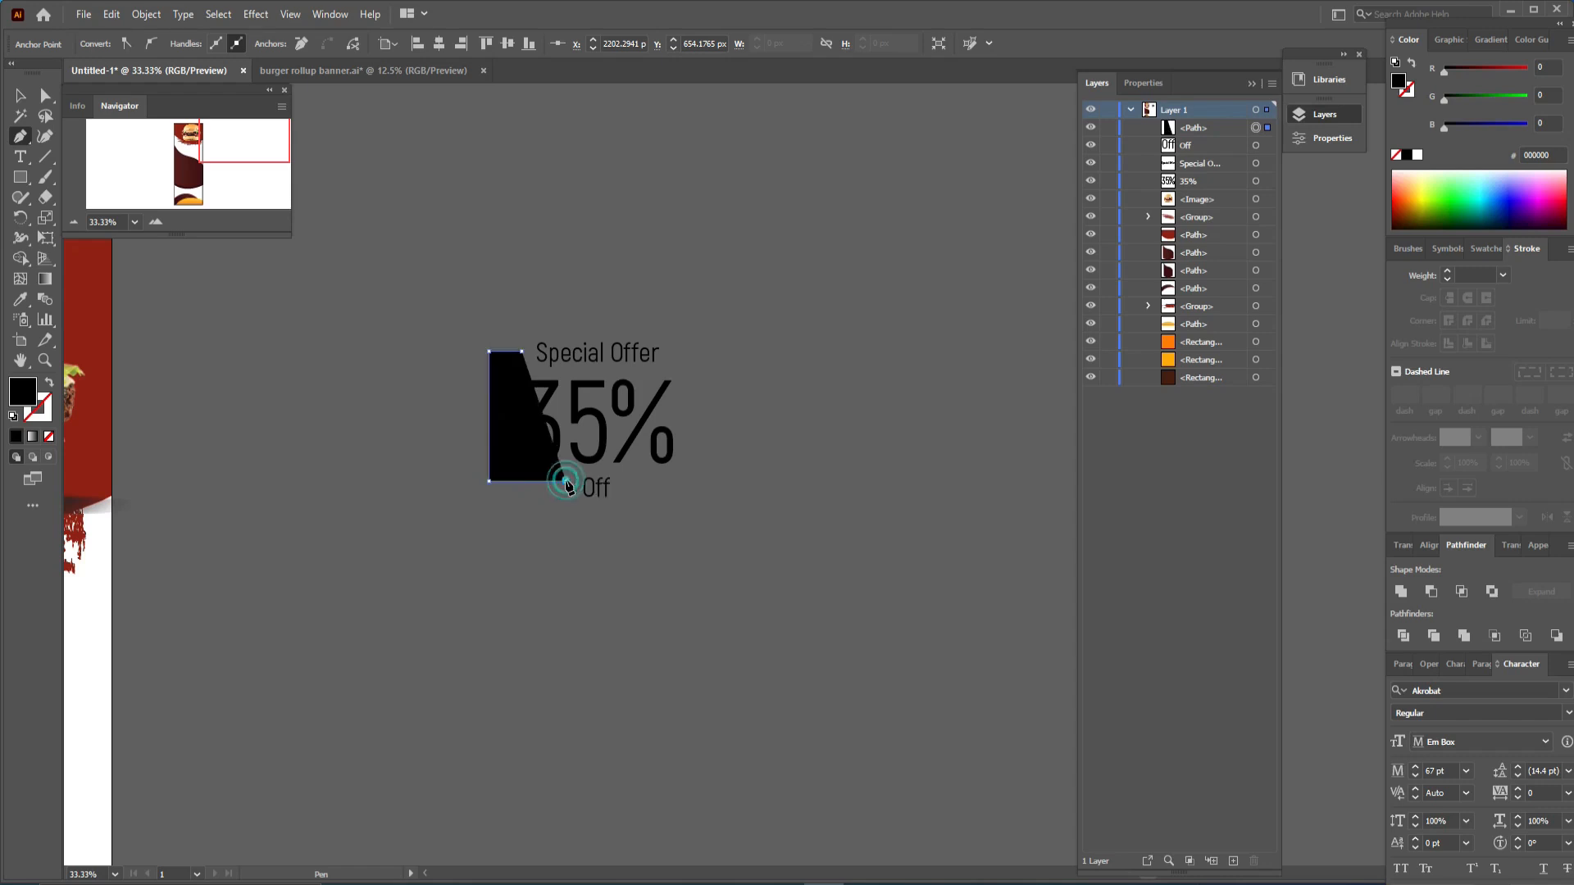
pyautogui.click(49, 383)
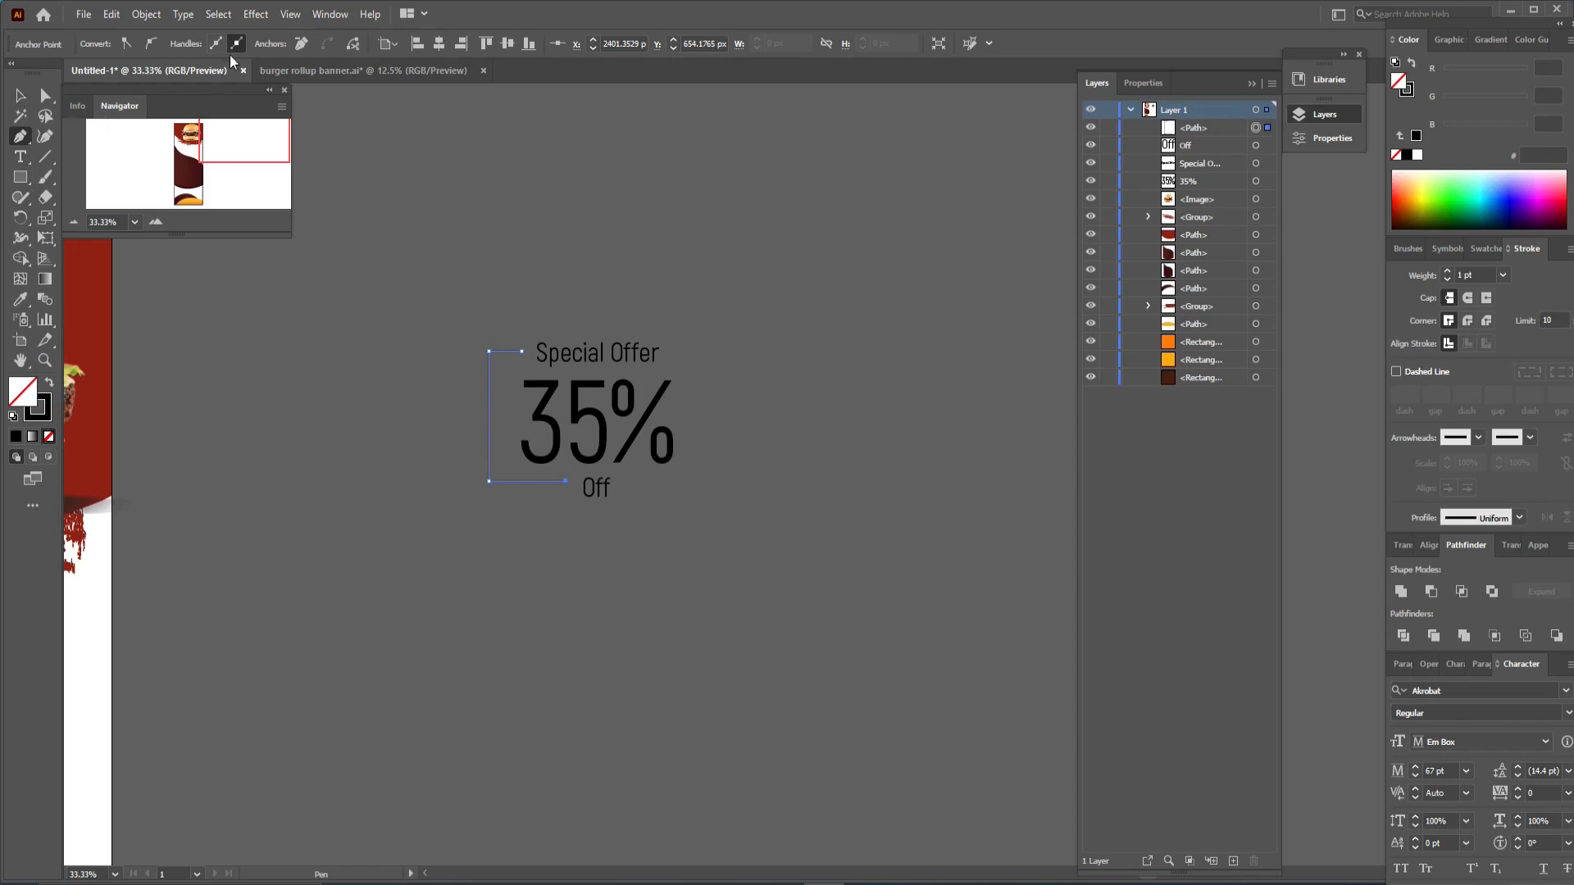
pyautogui.click(1502, 275)
pyautogui.click(1517, 369)
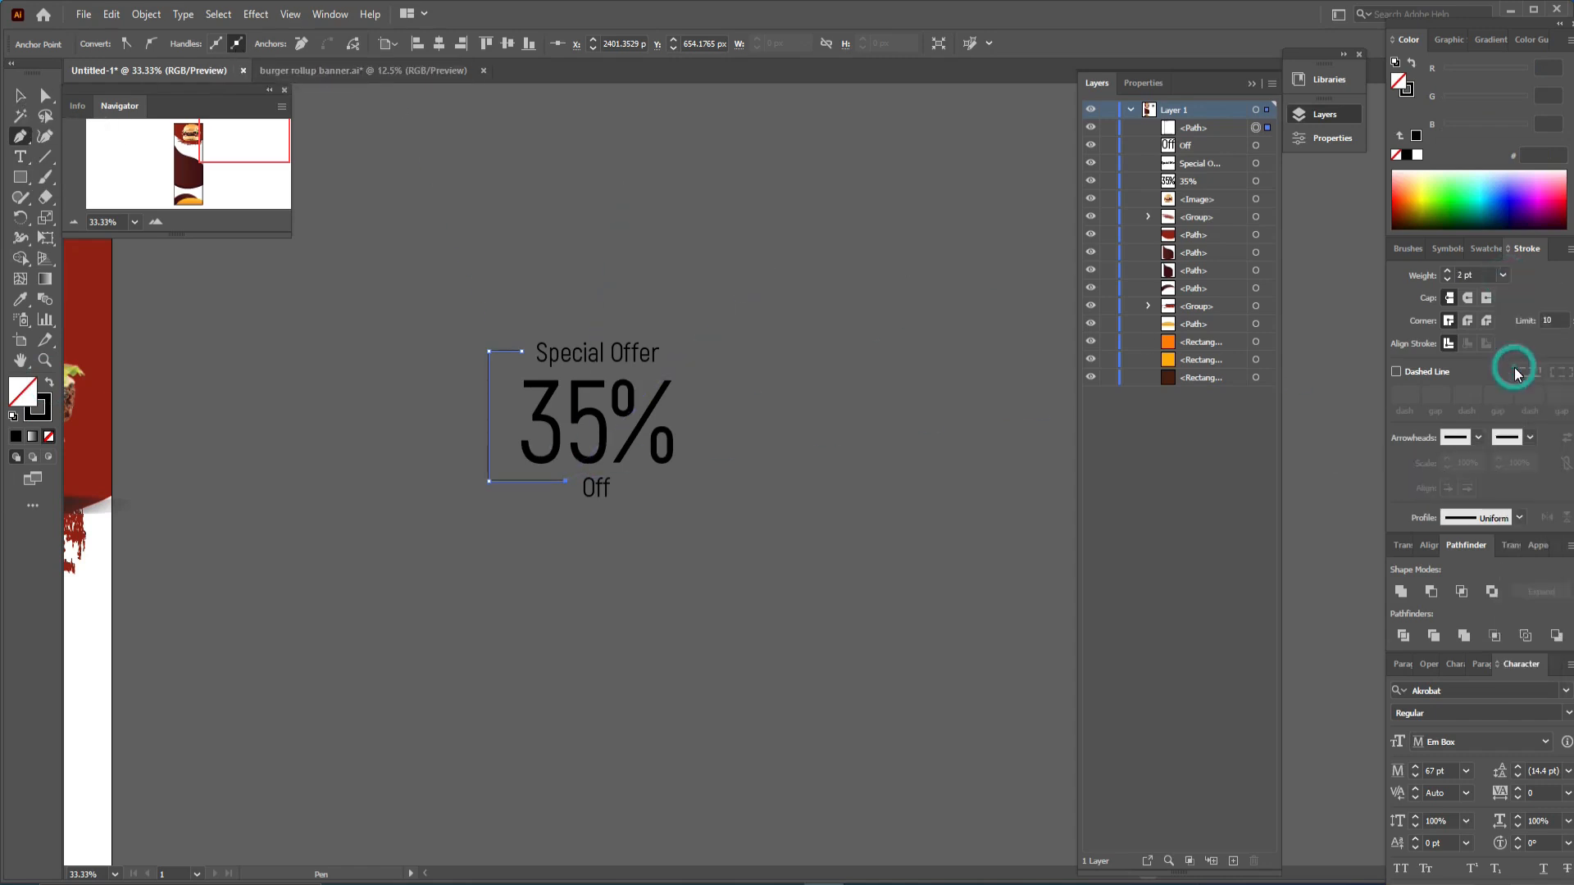
pyautogui.click(21, 95)
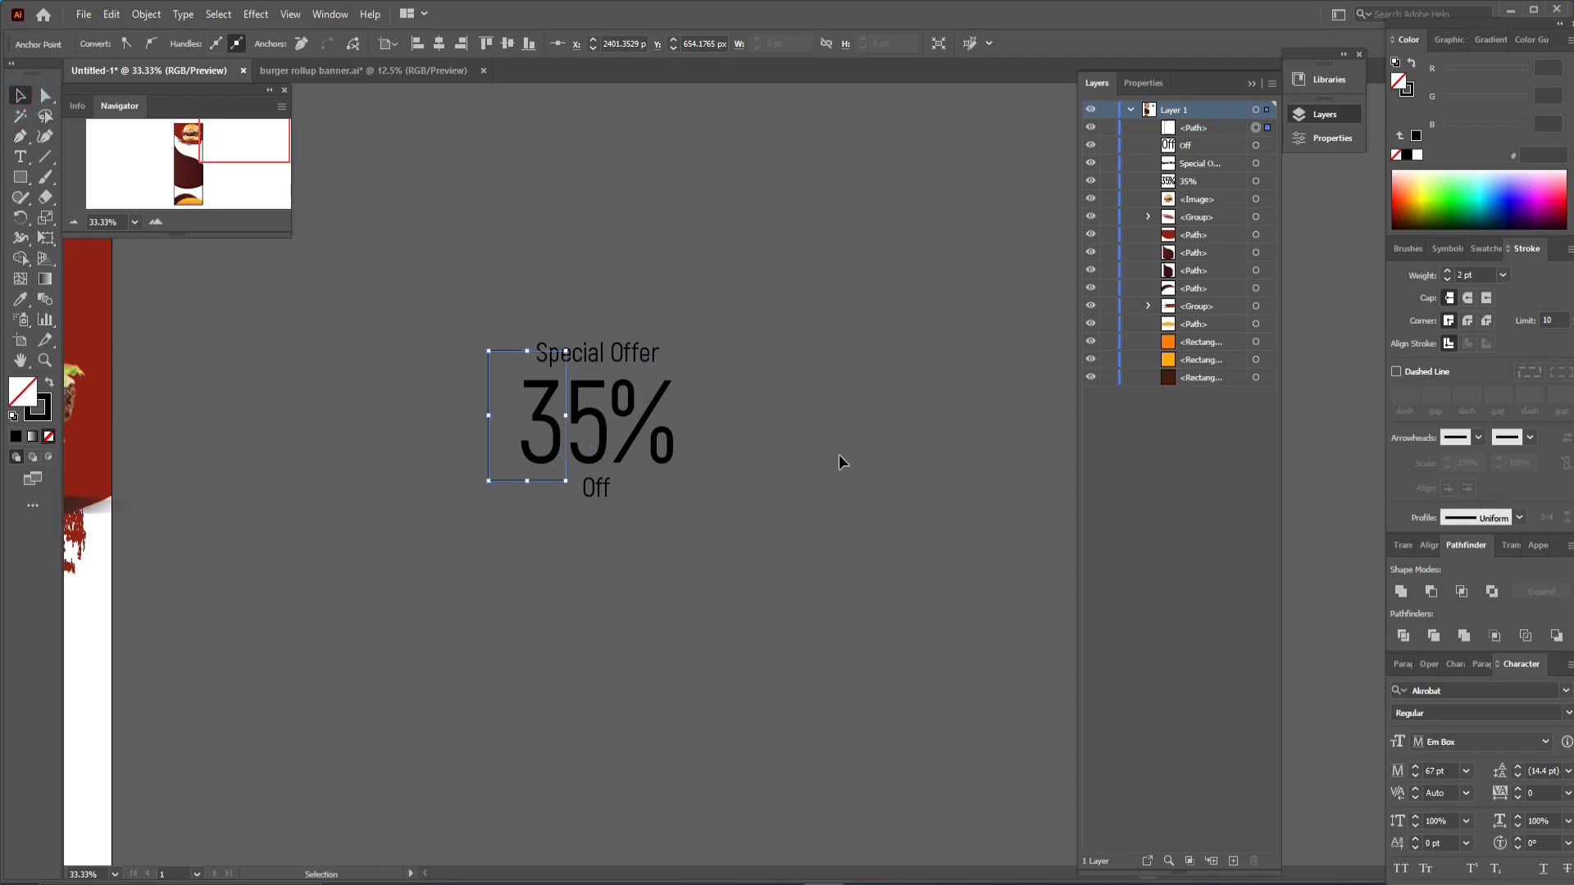
pyautogui.click(838, 454)
# - Move Off onto the bracket's bottom edge and nudge the 35% slightly upward
pyautogui.moveTo(606, 500); pyautogui.dragTo(594, 492)
pyautogui.click(629, 495)
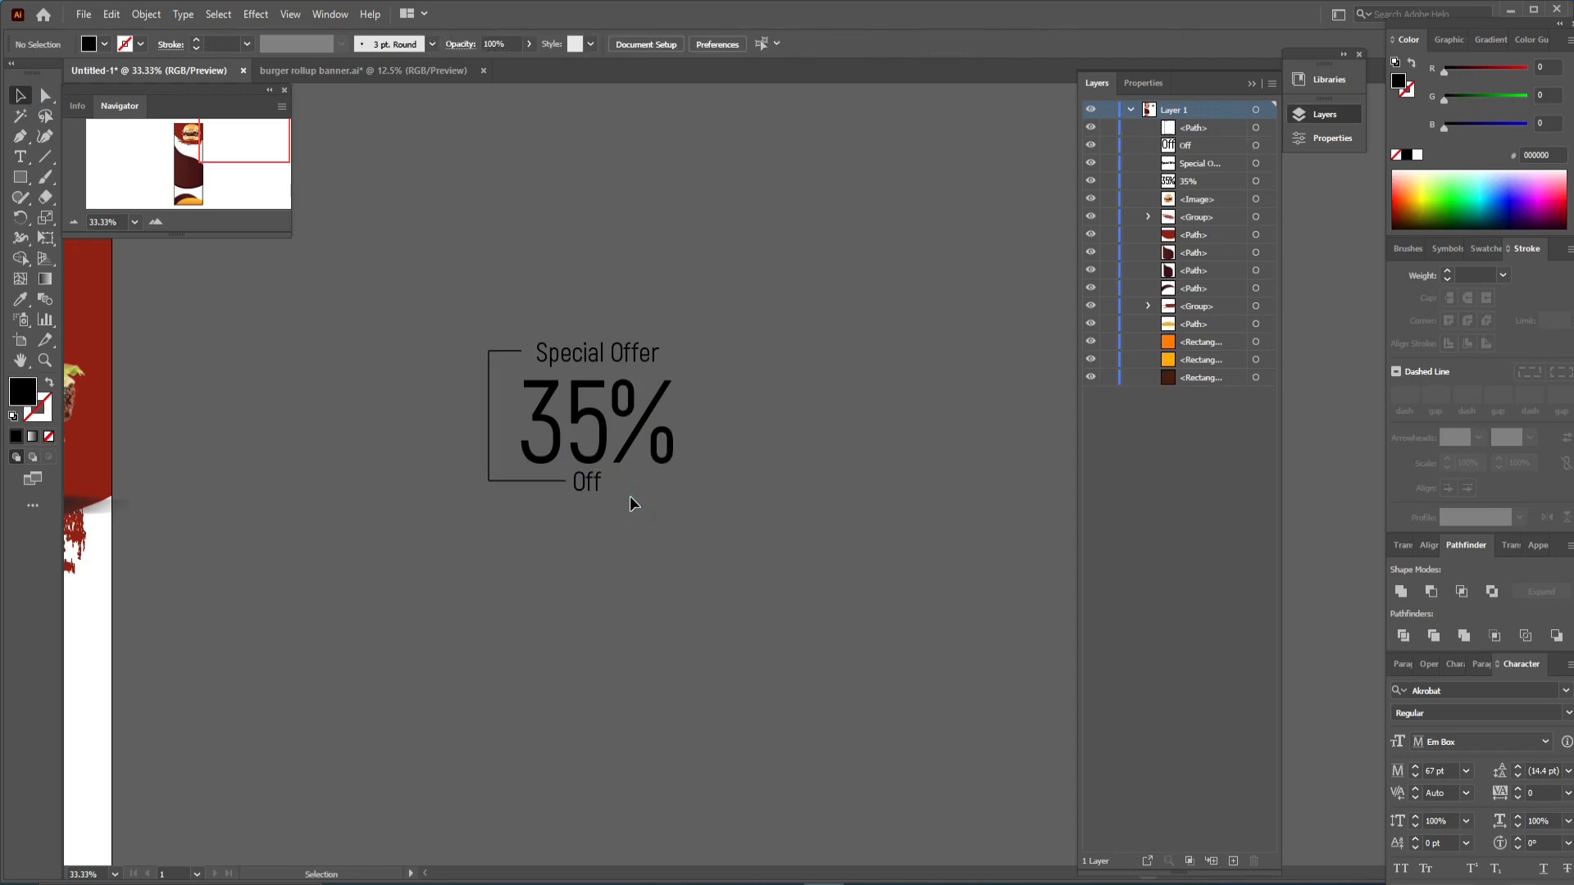
pyautogui.click(589, 427)
pyautogui.press('Up')
pyautogui.press('Up')
pyautogui.press('Up')
pyautogui.press('Up')
pyautogui.press('Up')
pyautogui.press('Up')
pyautogui.press('Up')
pyautogui.press('Up')
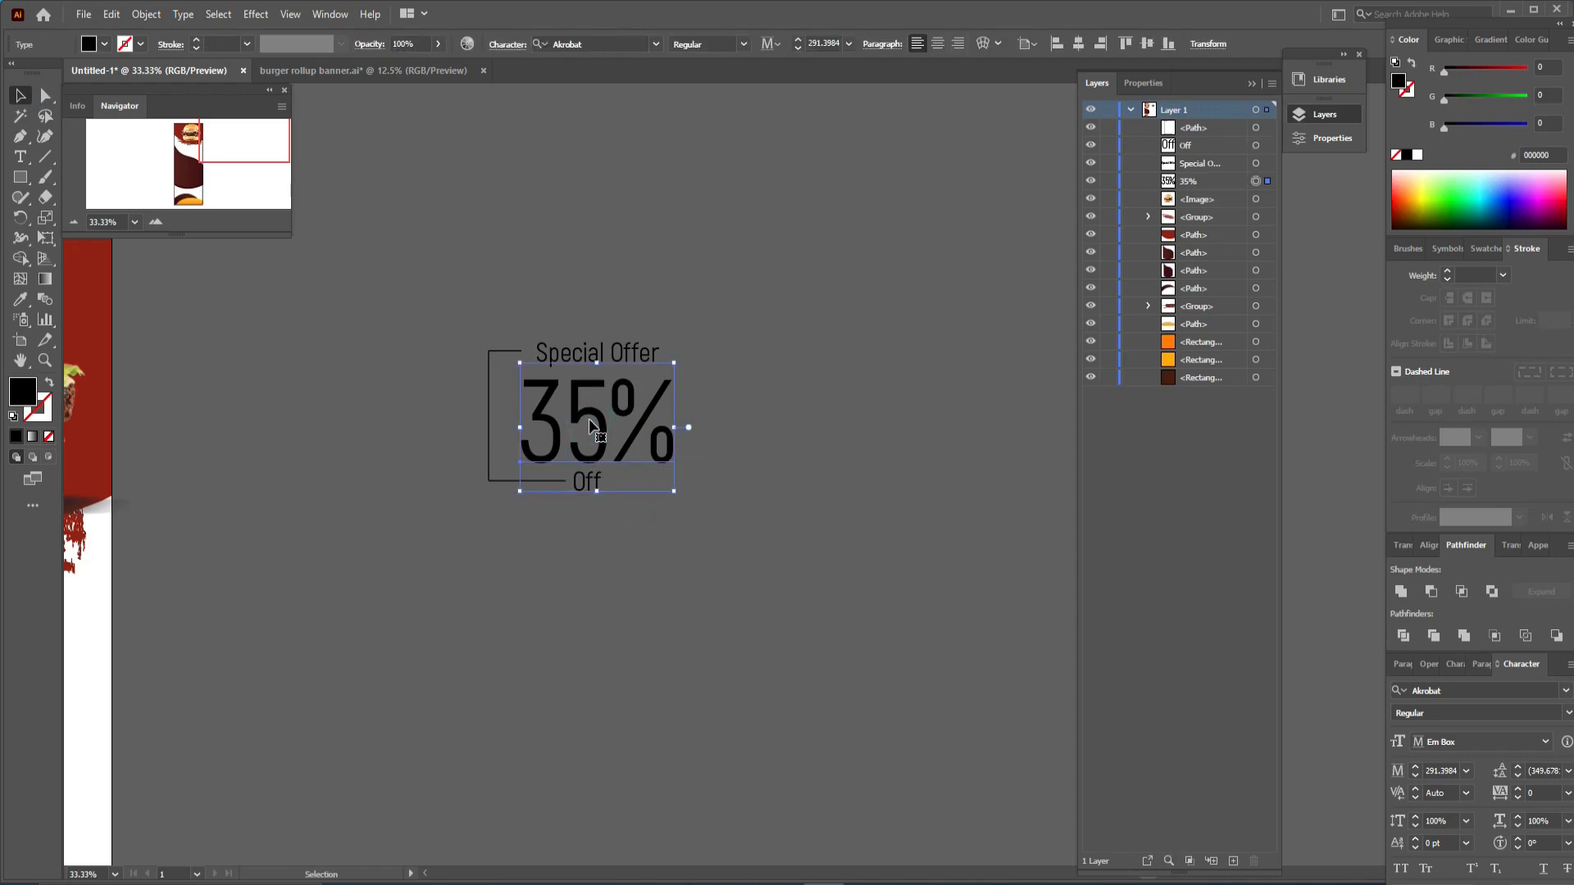
pyautogui.click(737, 423)
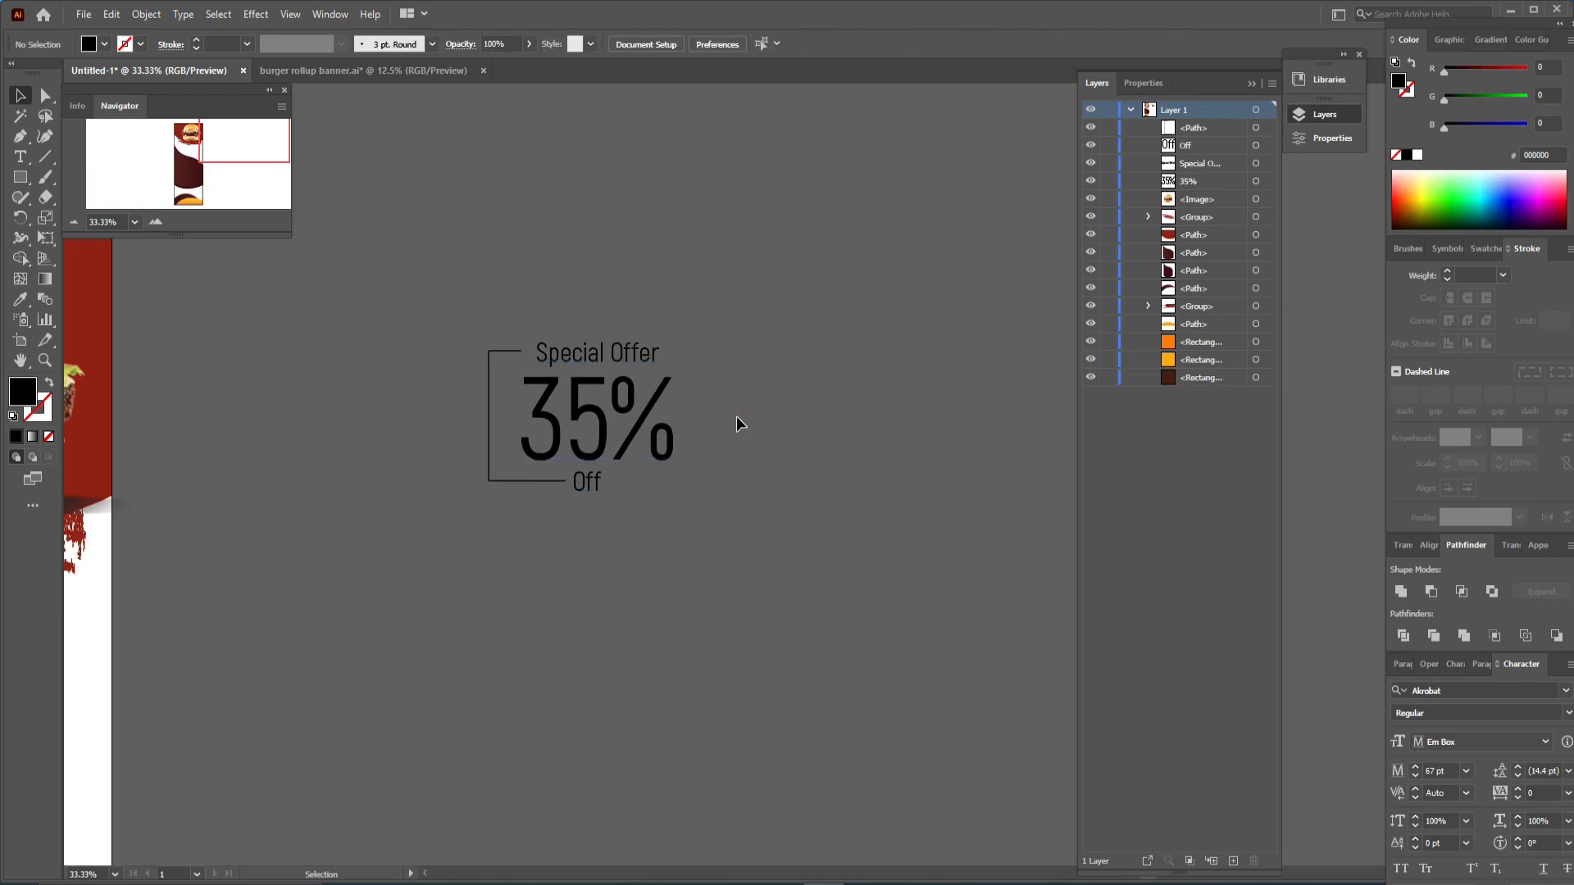
# - Duplicate the bracket line to the right of the text block and reflect the copy about the vertical axis
pyautogui.click(488, 426)
pyautogui.moveTo(489, 427); pyautogui.dragTo(687, 433)
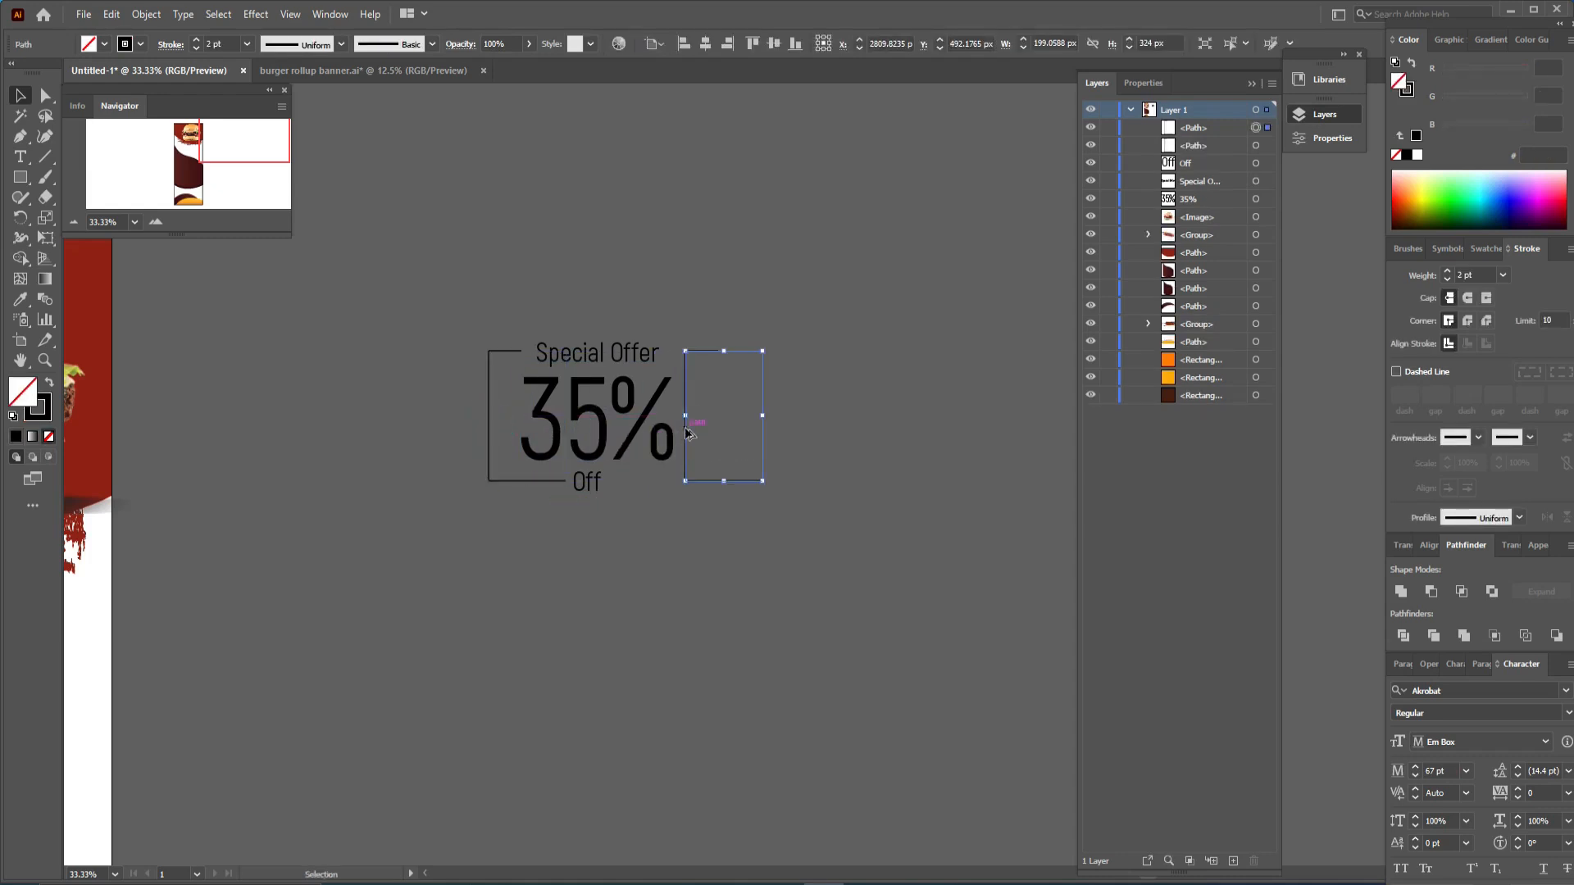
pyautogui.moveTo(23, 222); pyautogui.dragTo(59, 238)
pyautogui.press('Return')
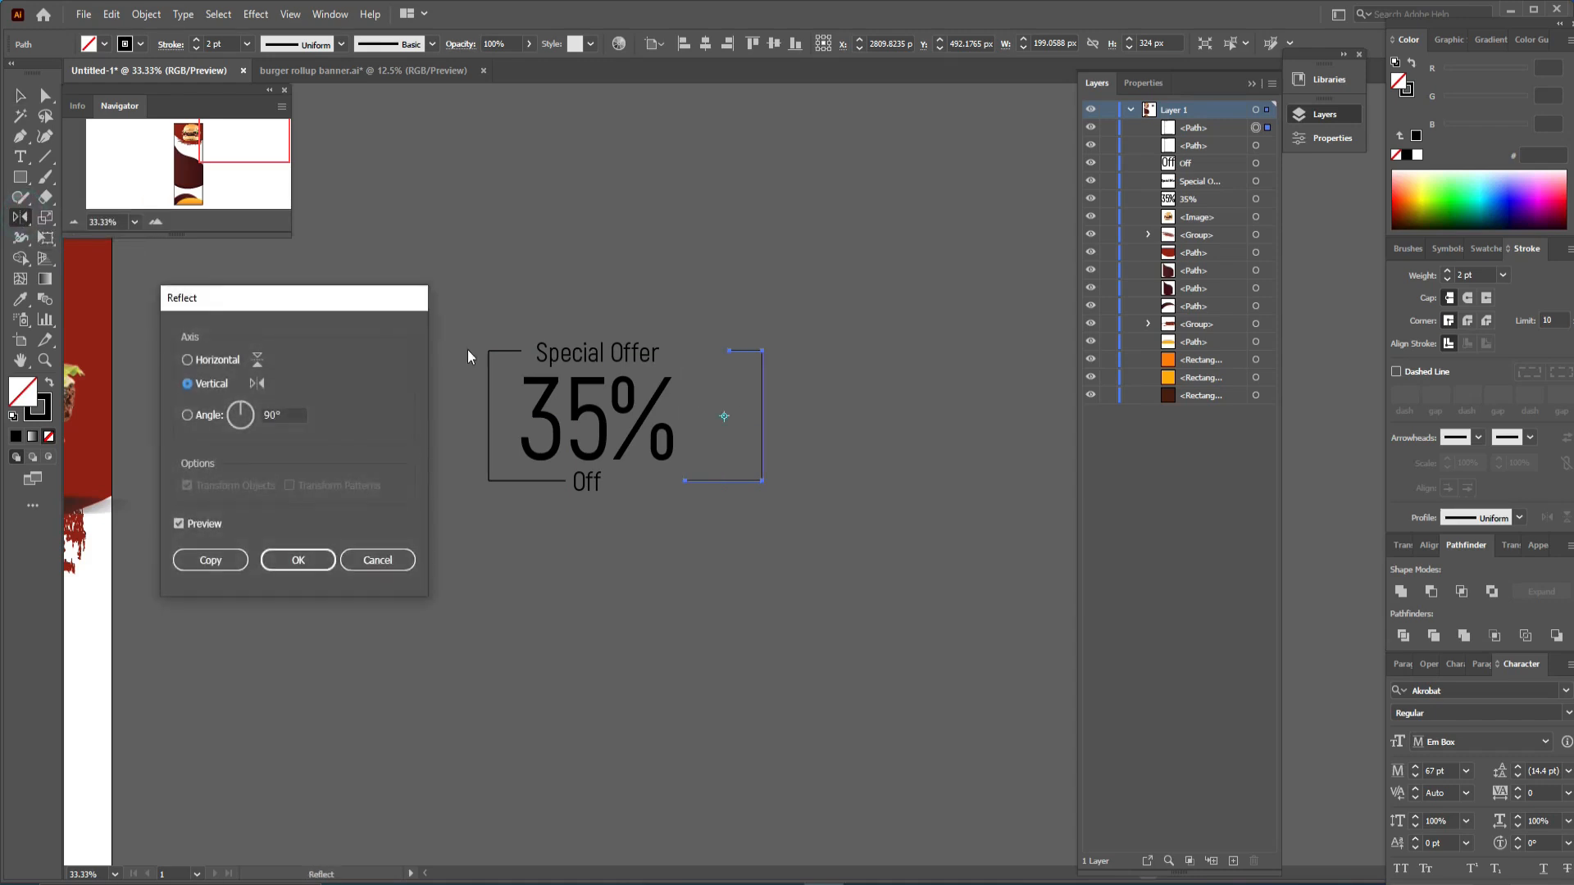
pyautogui.click(299, 560)
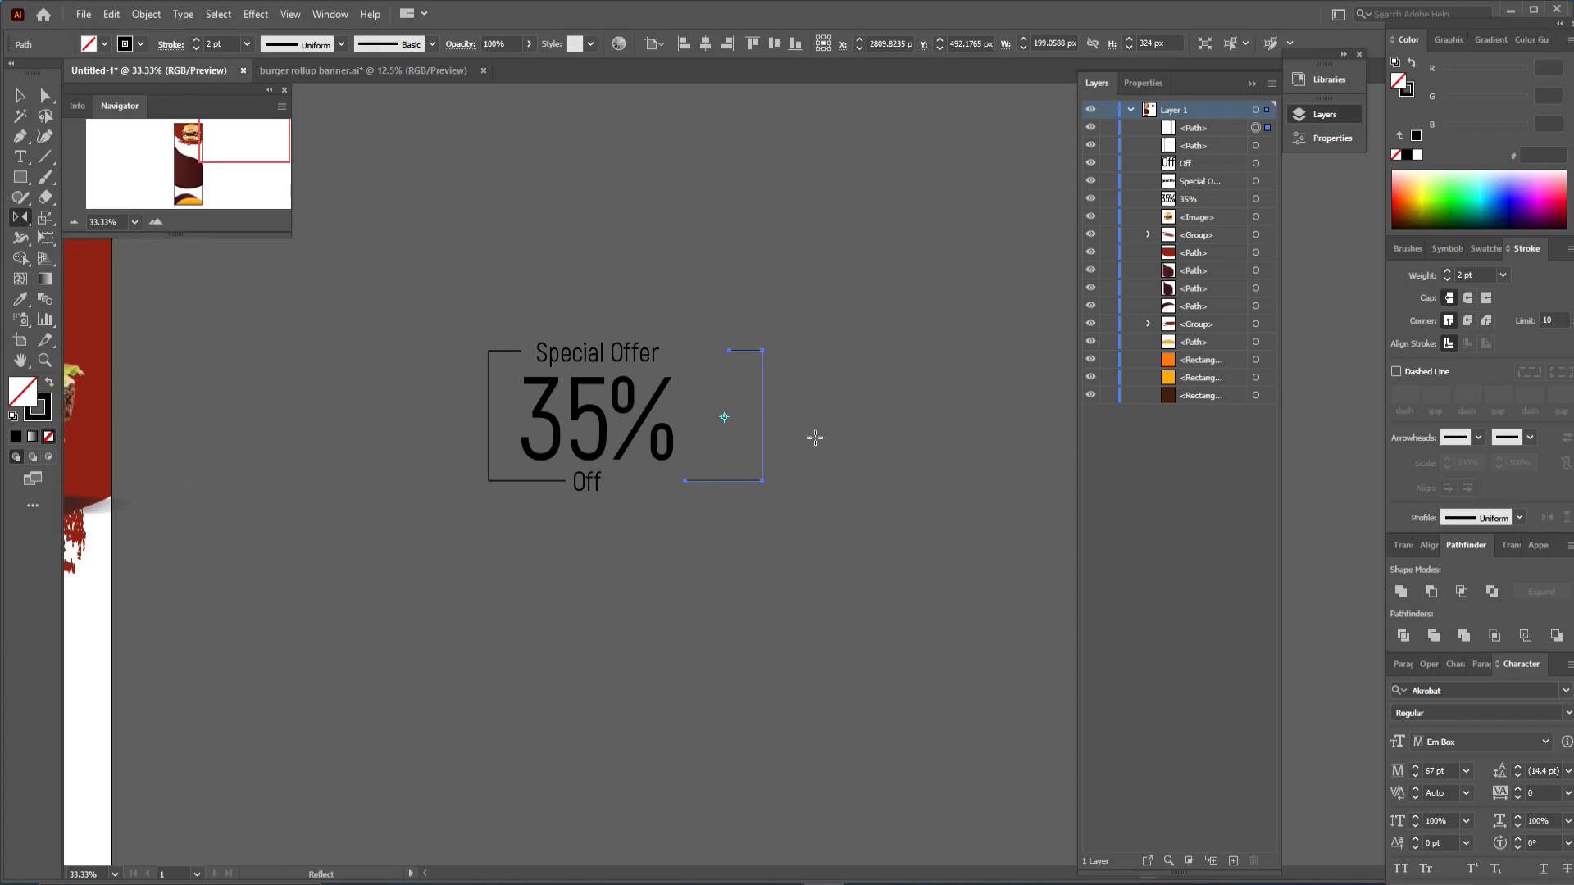
# - Move the mirrored bracket left so it sits close to the right side of the 35%
pyautogui.press('v')
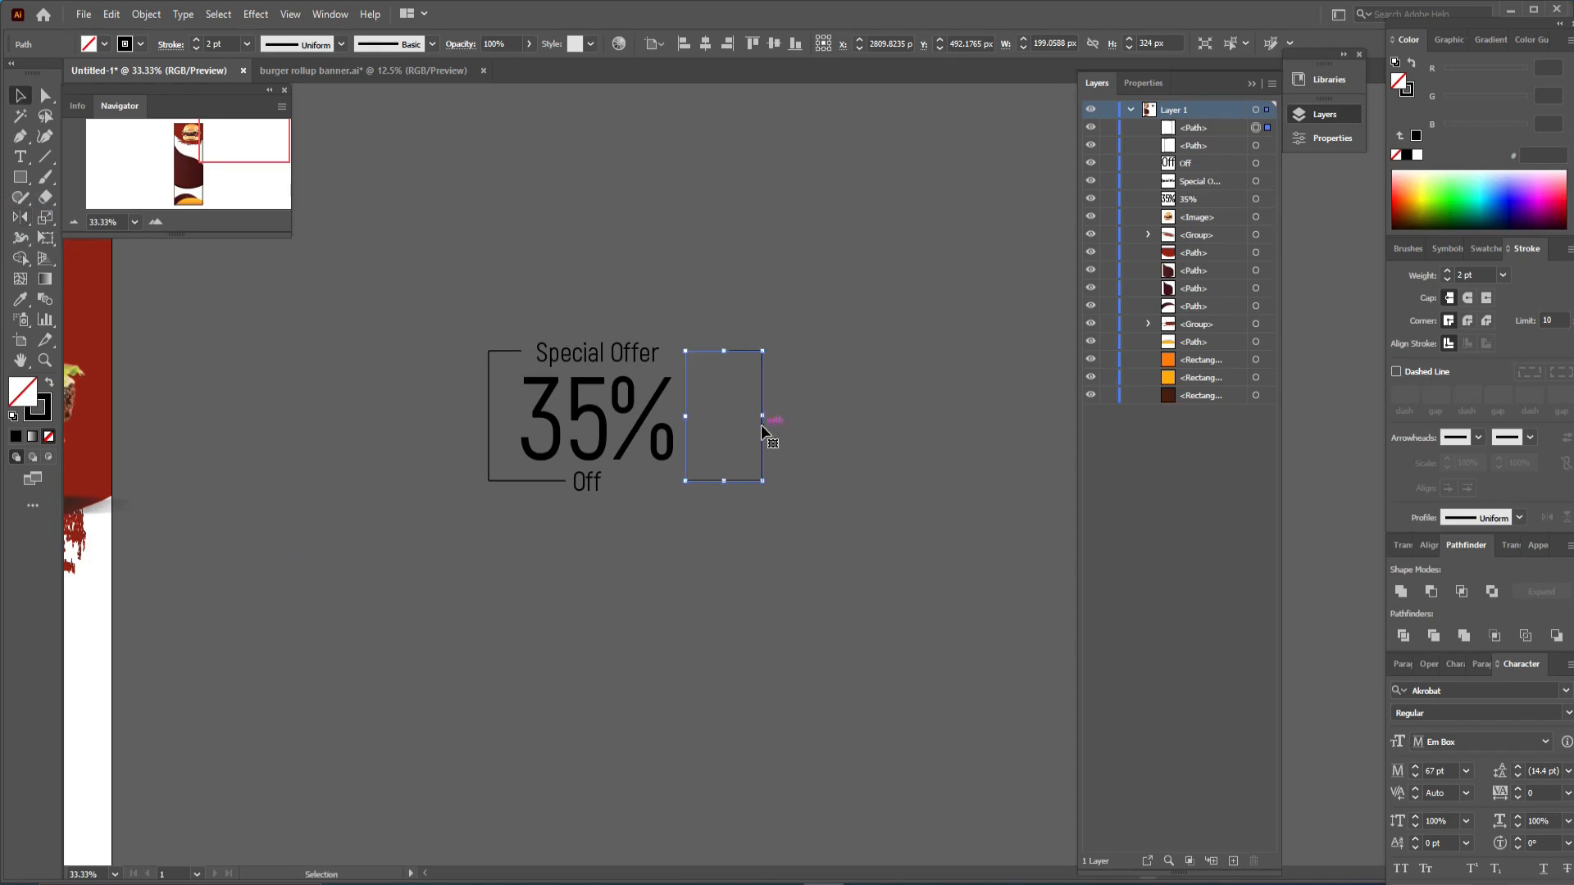
pyautogui.moveTo(762, 425); pyautogui.dragTo(726, 424)
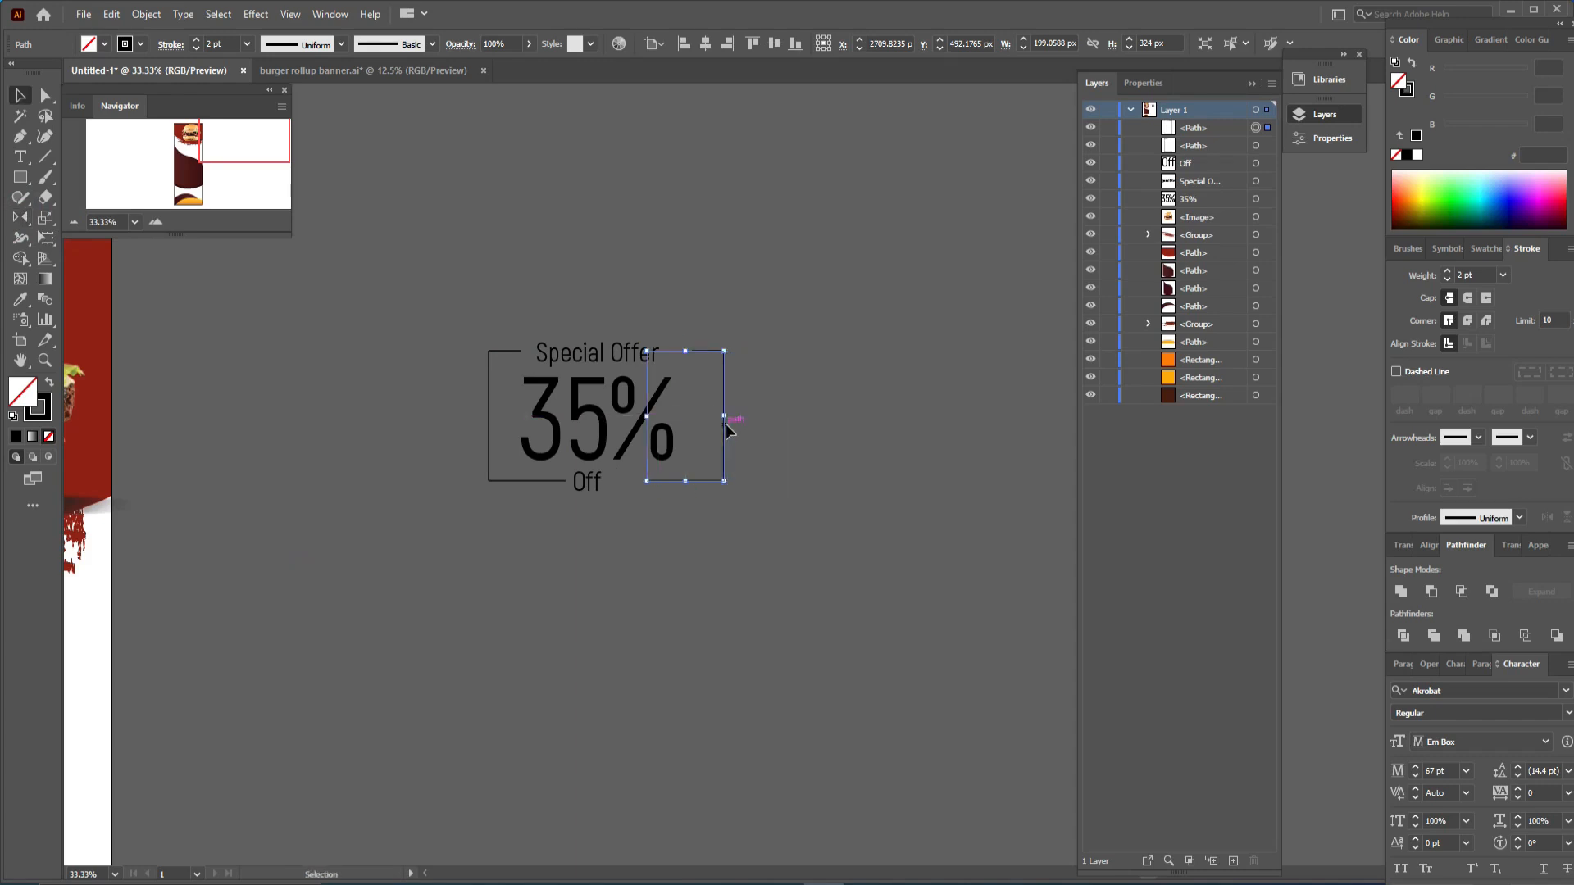
pyautogui.press('Left')
pyautogui.press('Left')
pyautogui.press('Left')
pyautogui.press('Left')
pyautogui.press('Left')
pyautogui.press('Left')
pyautogui.press('Left')
pyautogui.press('Left')
pyautogui.press('Left')
pyautogui.press('Left')
pyautogui.press('Left')
pyautogui.press('Left')
pyautogui.press('Left')
pyautogui.press('Left')
pyautogui.press('Left')
pyautogui.press('Left')
pyautogui.press('Left')
pyautogui.press('Left')
pyautogui.press('Left')
pyautogui.press('Left')
pyautogui.press('Left')
pyautogui.press('Left')
pyautogui.press('Left')
pyautogui.press('Left')
pyautogui.press('Left')
pyautogui.press('Left')
pyautogui.press('Left')
pyautogui.press('Left')
pyautogui.press('Left')
pyautogui.press('Down')
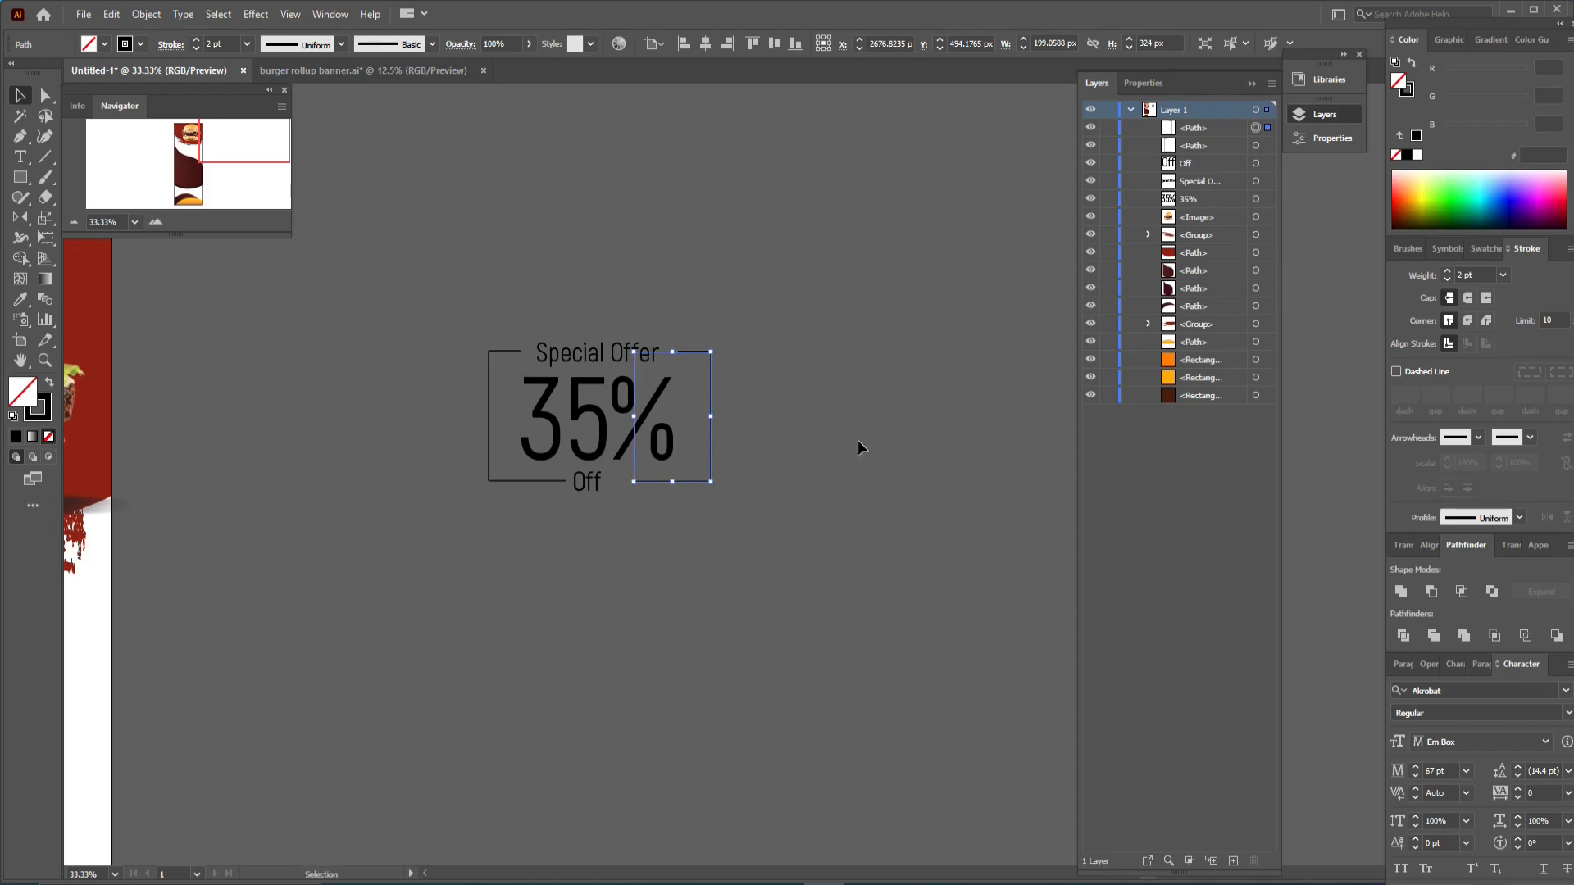
pyautogui.press('Left')
pyautogui.press('Left')
pyautogui.press('Left')
pyautogui.press('Left')
pyautogui.press('Left')
pyautogui.press('Left')
pyautogui.press('Left')
pyautogui.press('Left')
pyautogui.press('Left')
pyautogui.press('Left')
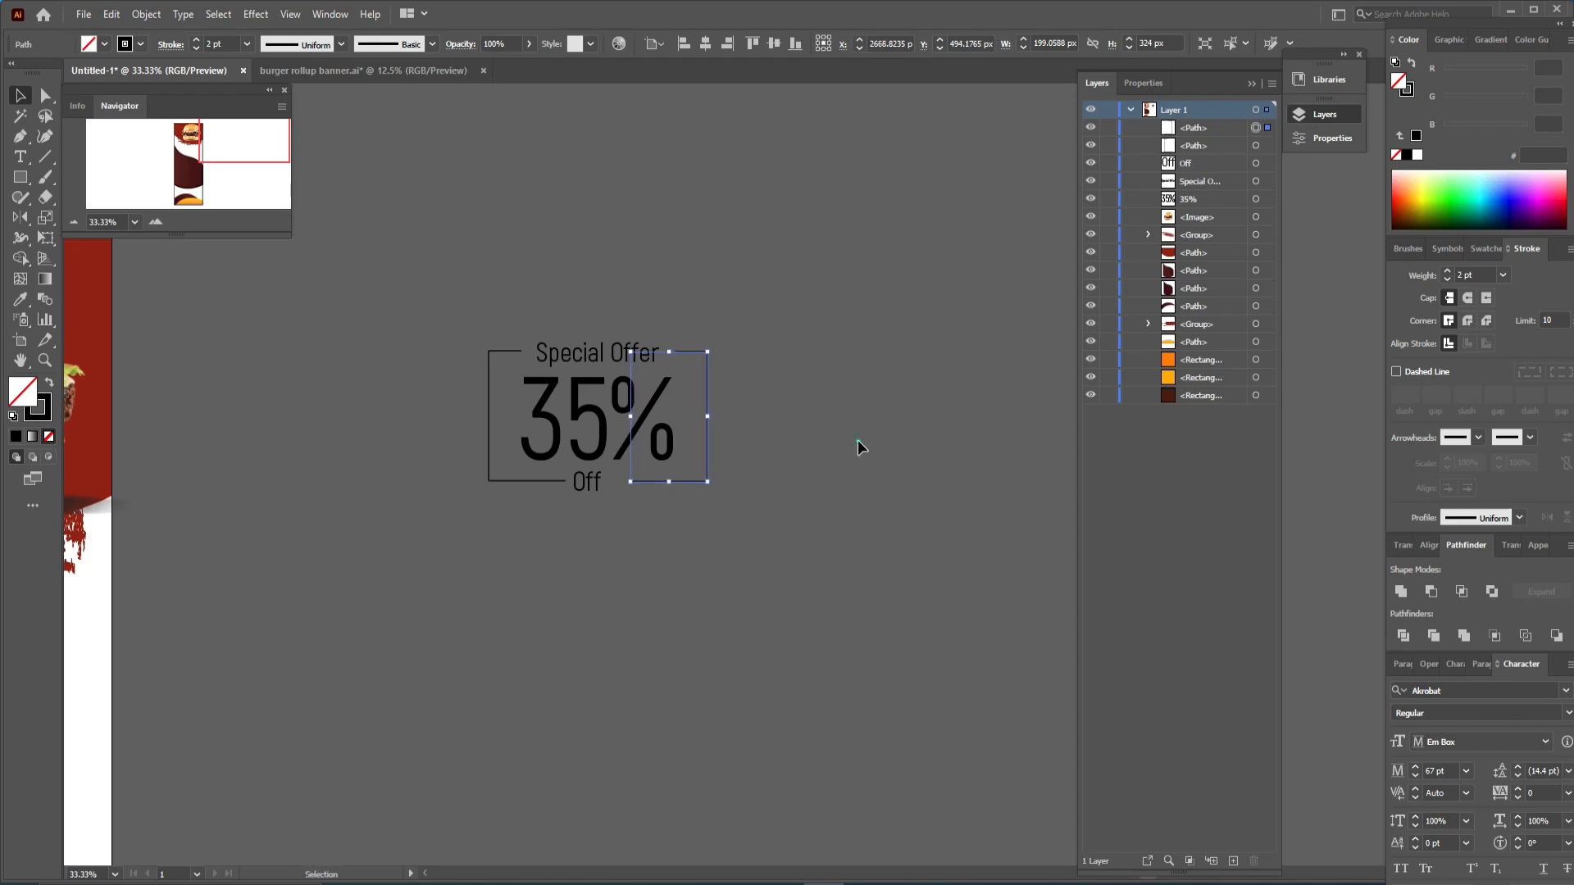
# - Shift the Off text slightly right to center it beneath the 35%
pyautogui.click(858, 440)
pyautogui.moveTo(581, 492); pyautogui.dragTo(596, 493)
pyautogui.click(651, 515)
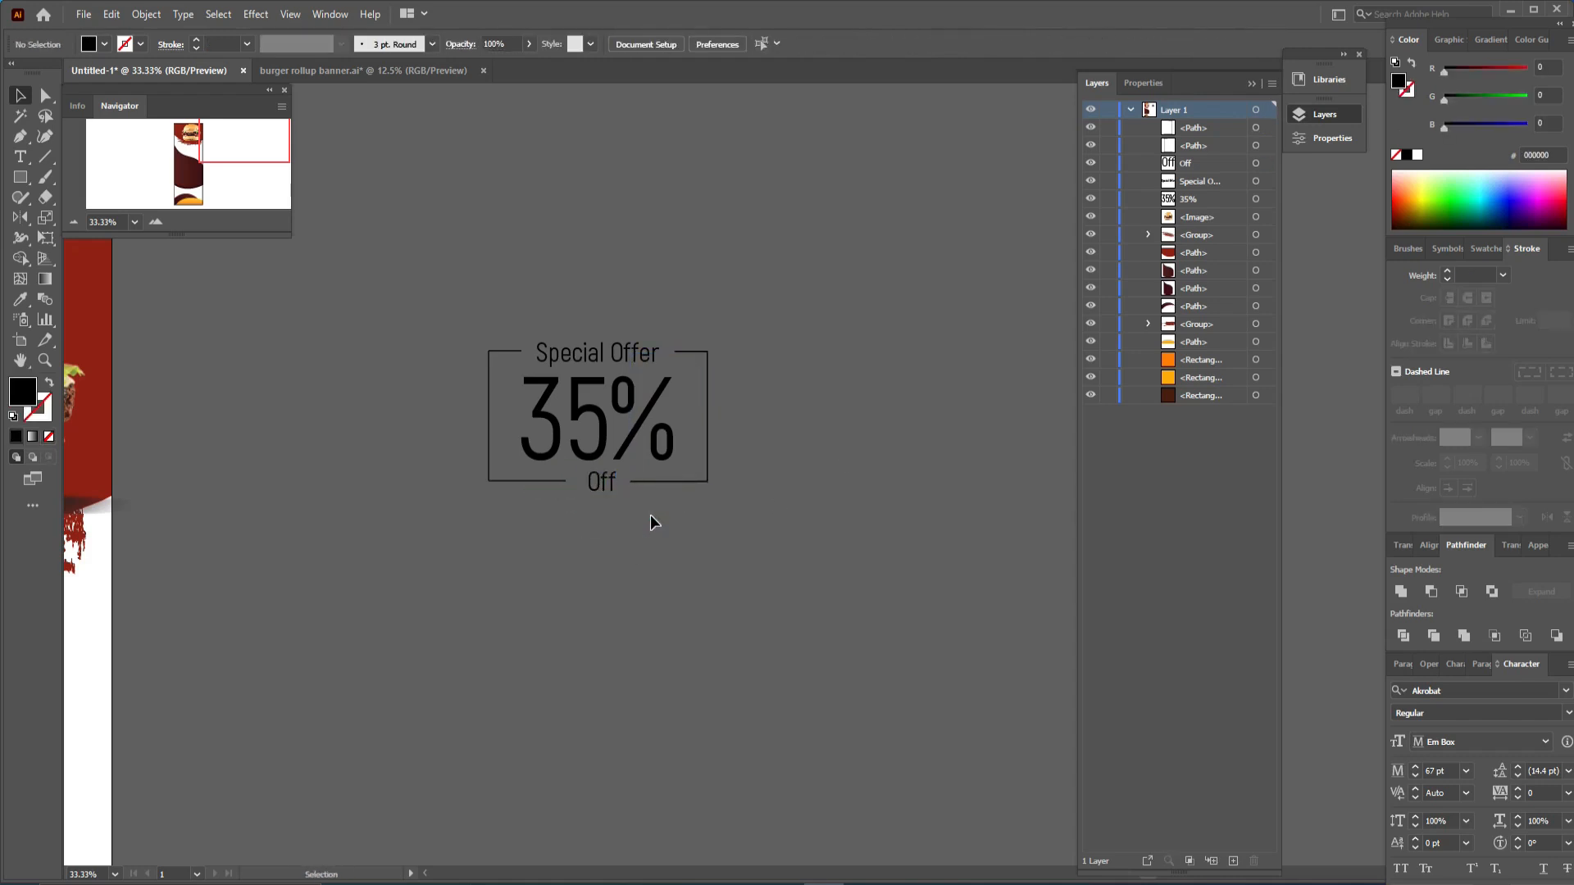
# - Nudge the 35% text slightly to center it between the two brackets
pyautogui.moveTo(600, 422); pyautogui.dragTo(607, 418)
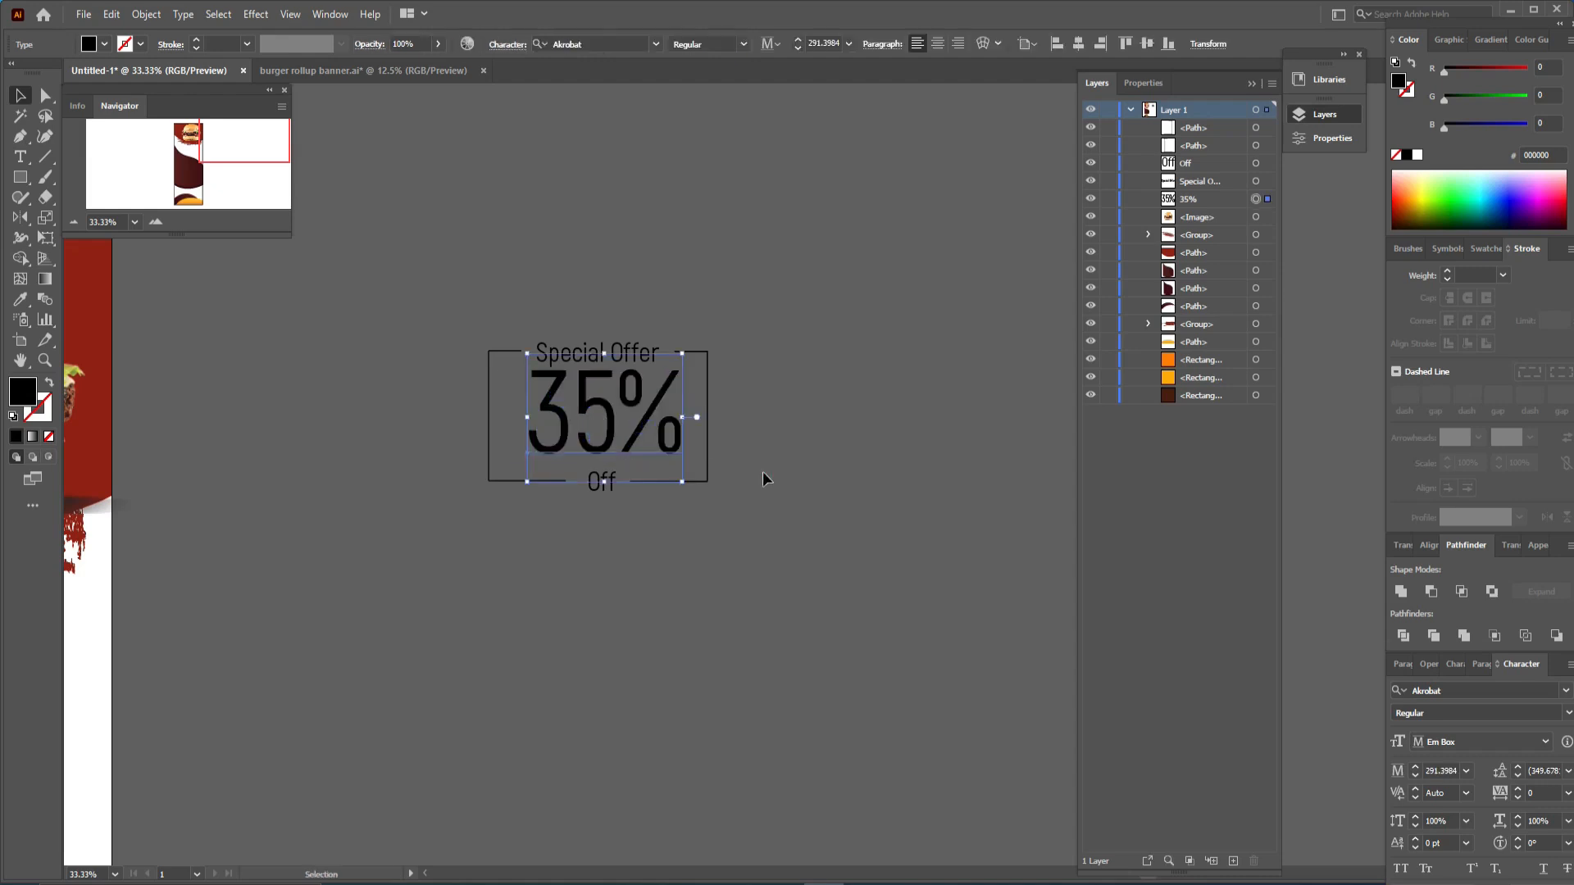
pyautogui.click(760, 479)
pyautogui.click(607, 432)
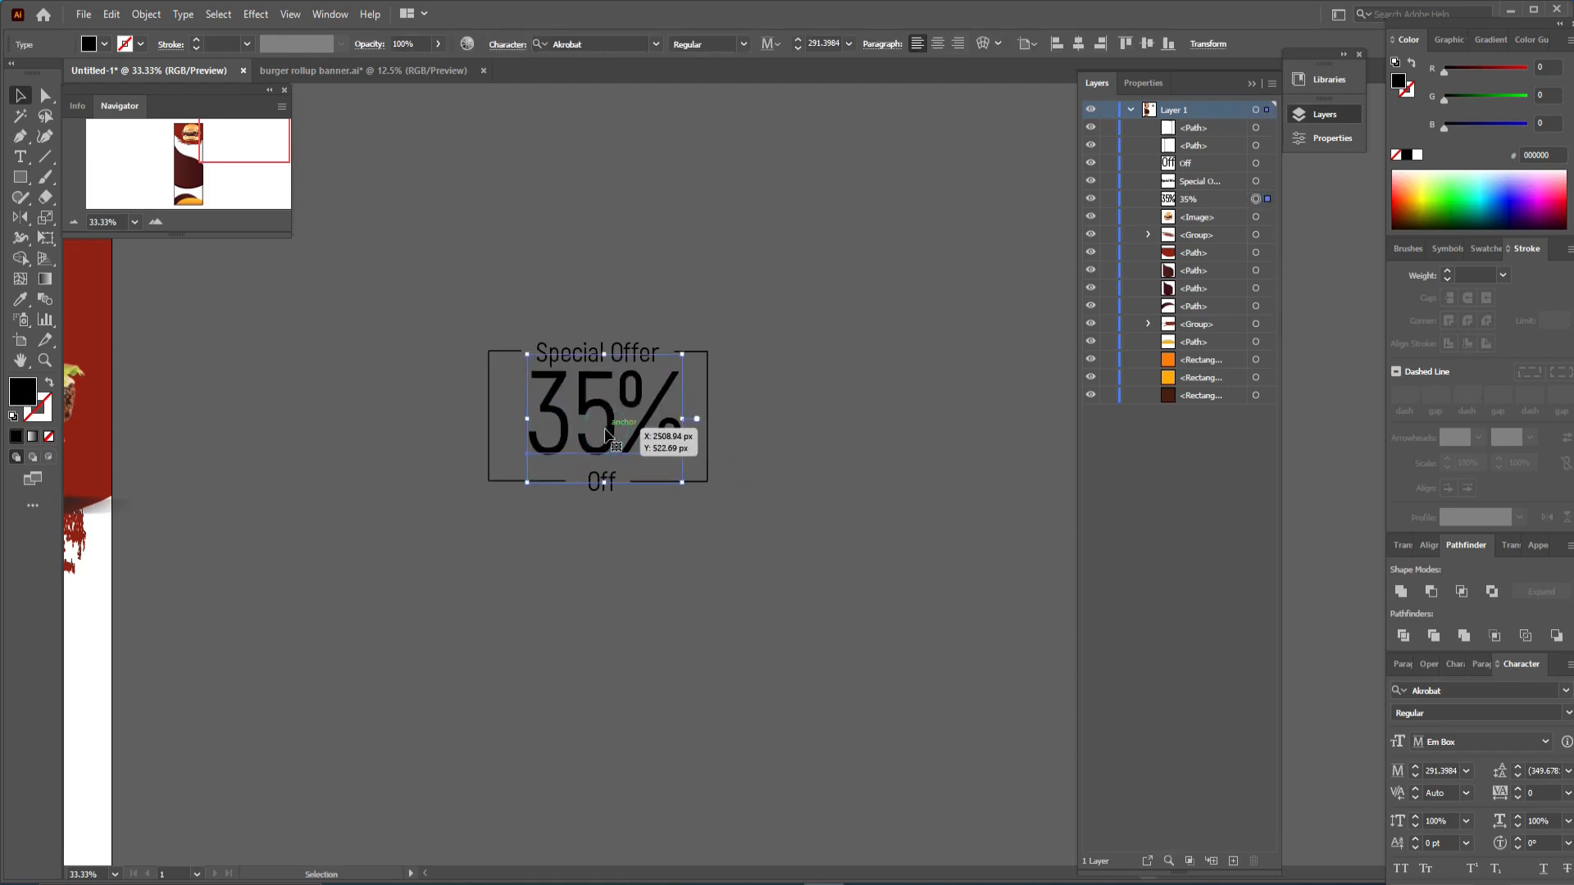
pyautogui.moveTo(605, 429); pyautogui.dragTo(604, 429)
pyautogui.click(820, 443)
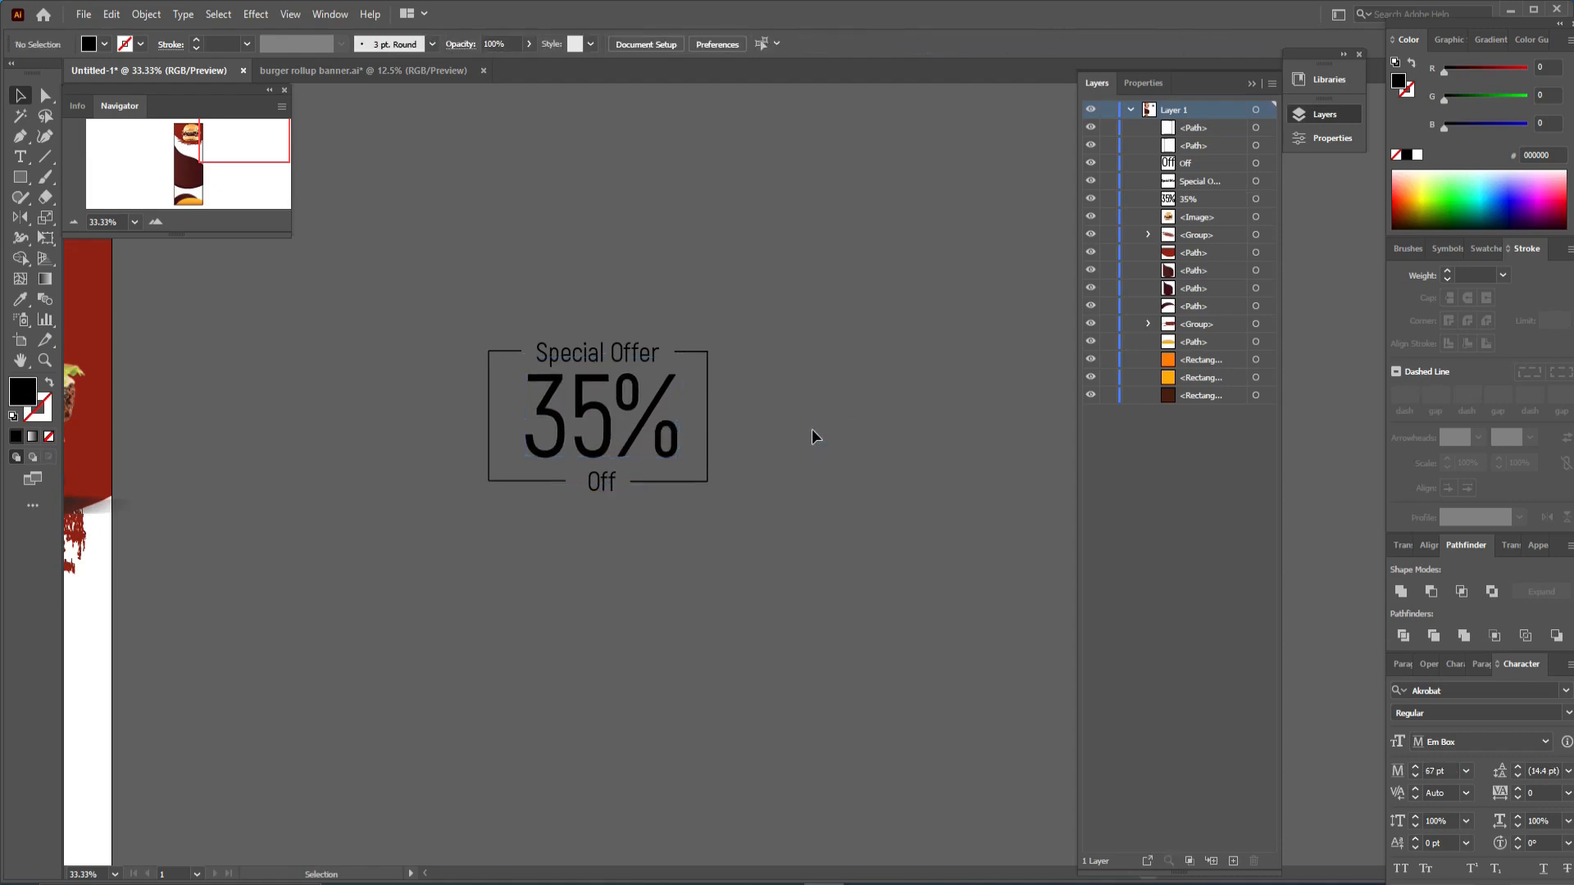
# - Select the whole text block with both brackets and group them
pyautogui.scroll(-1, 811, 430)
pyautogui.moveTo(403, 495); pyautogui.dragTo(390, 509)
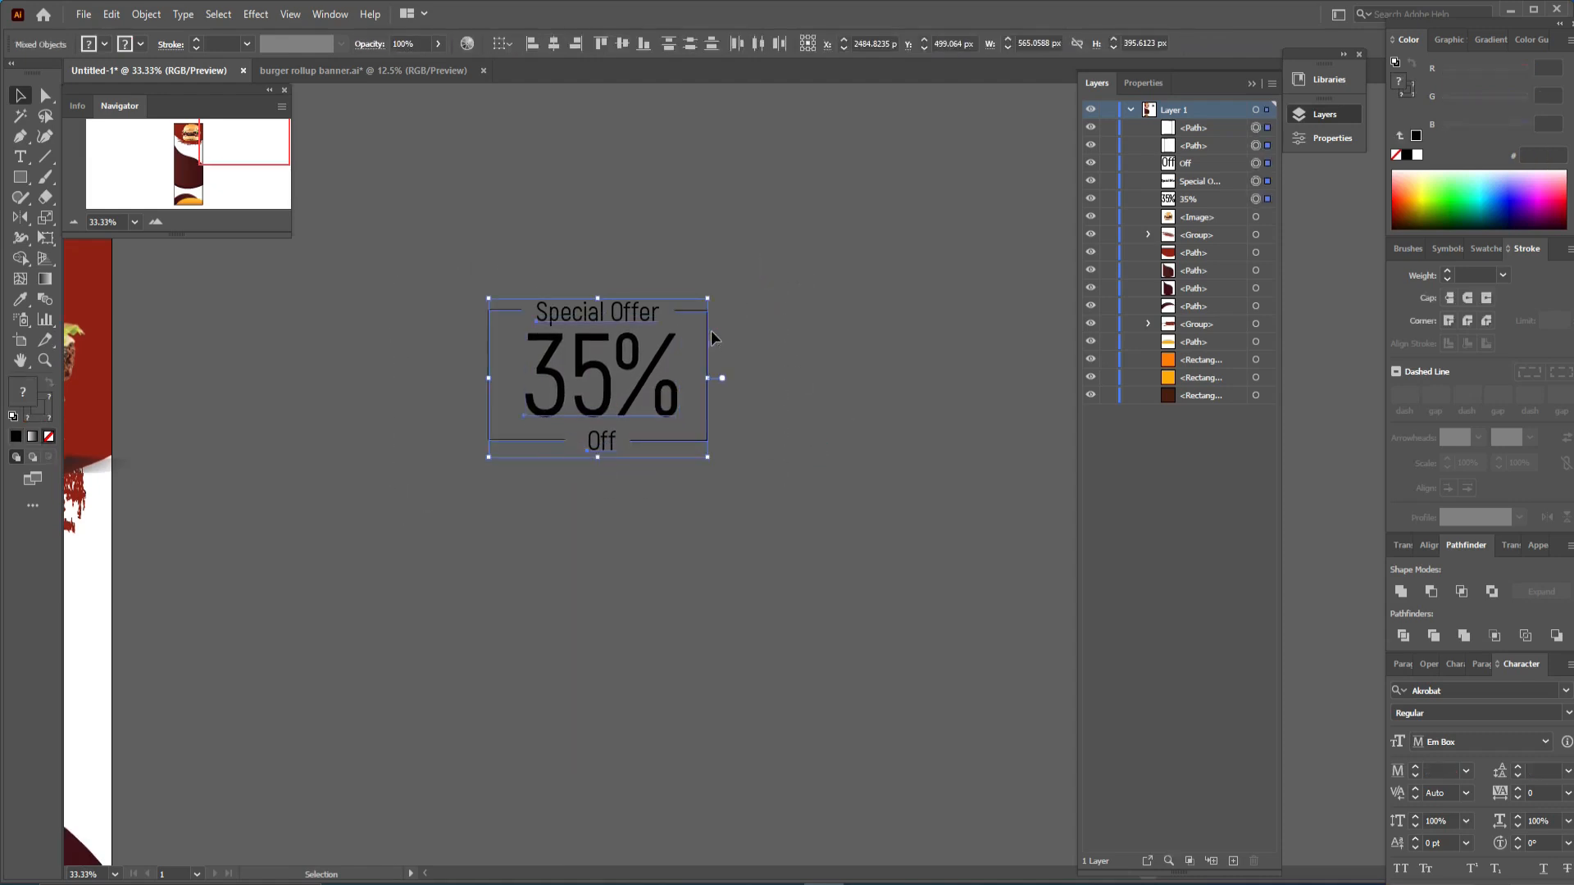
pyautogui.rightClick(670, 352)
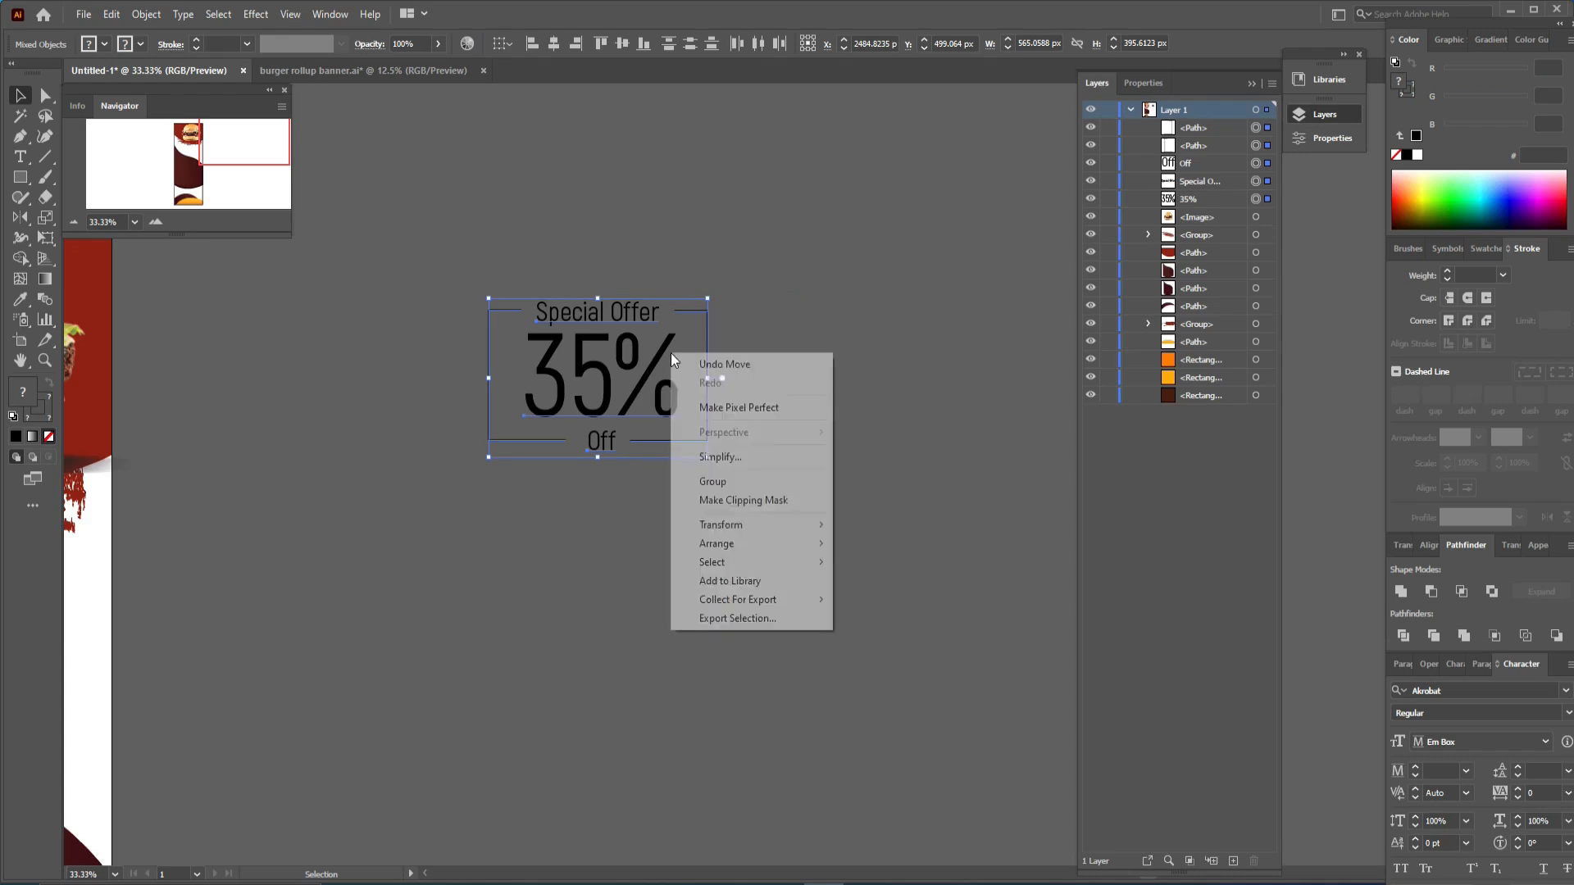
pyautogui.click(713, 483)
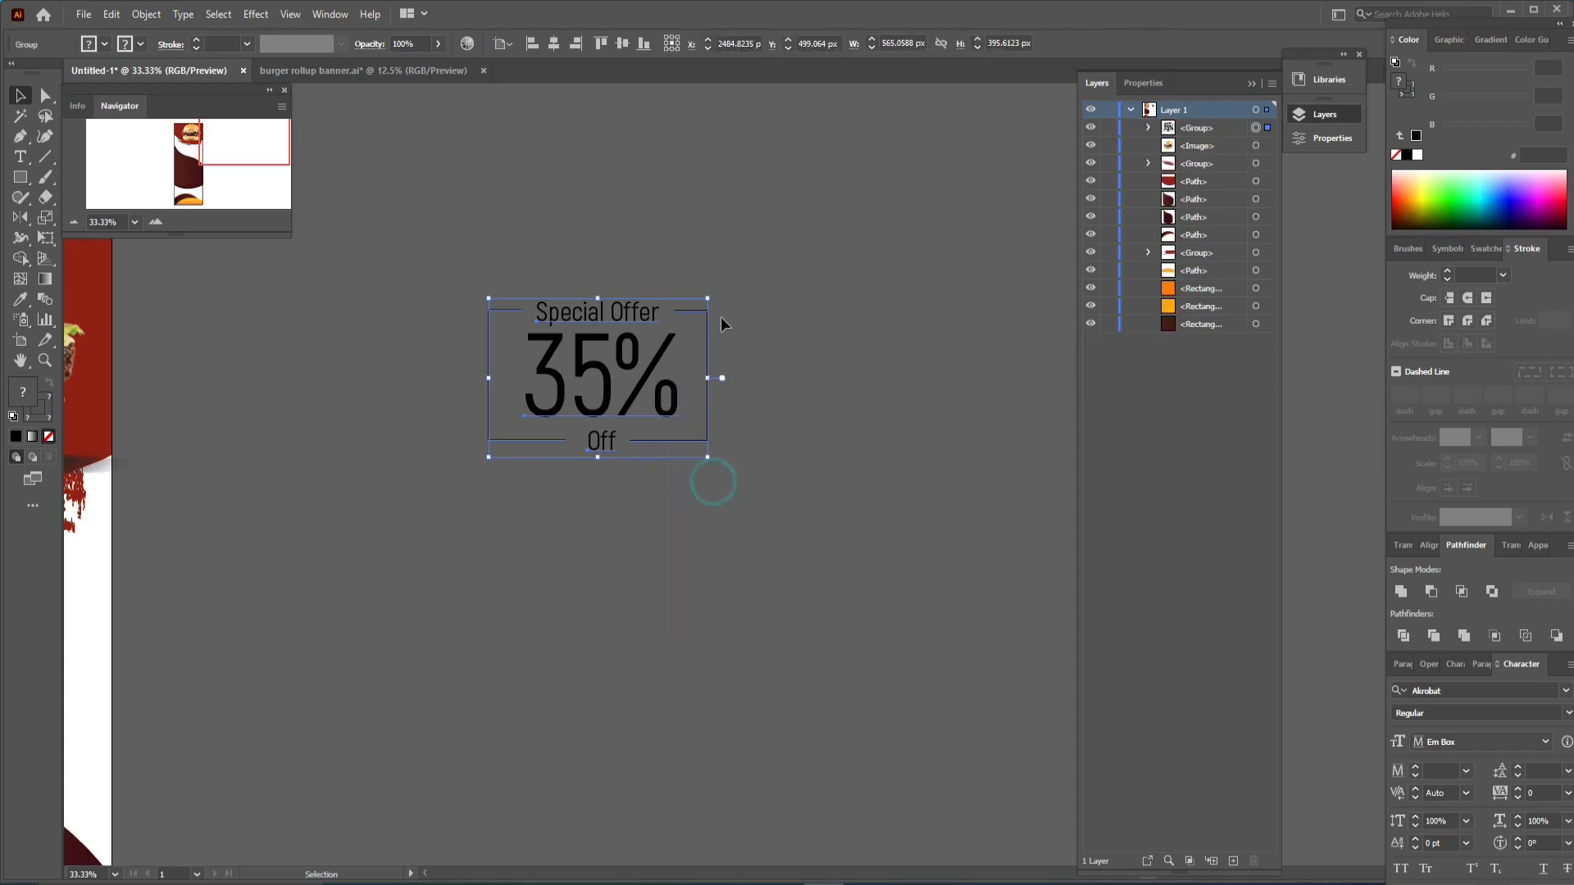
# - Scale the grouped text block down to about a third of its size
pyautogui.moveTo(708, 300); pyautogui.dragTo(602, 405)
pyautogui.click(705, 362)
pyautogui.click(696, 450)
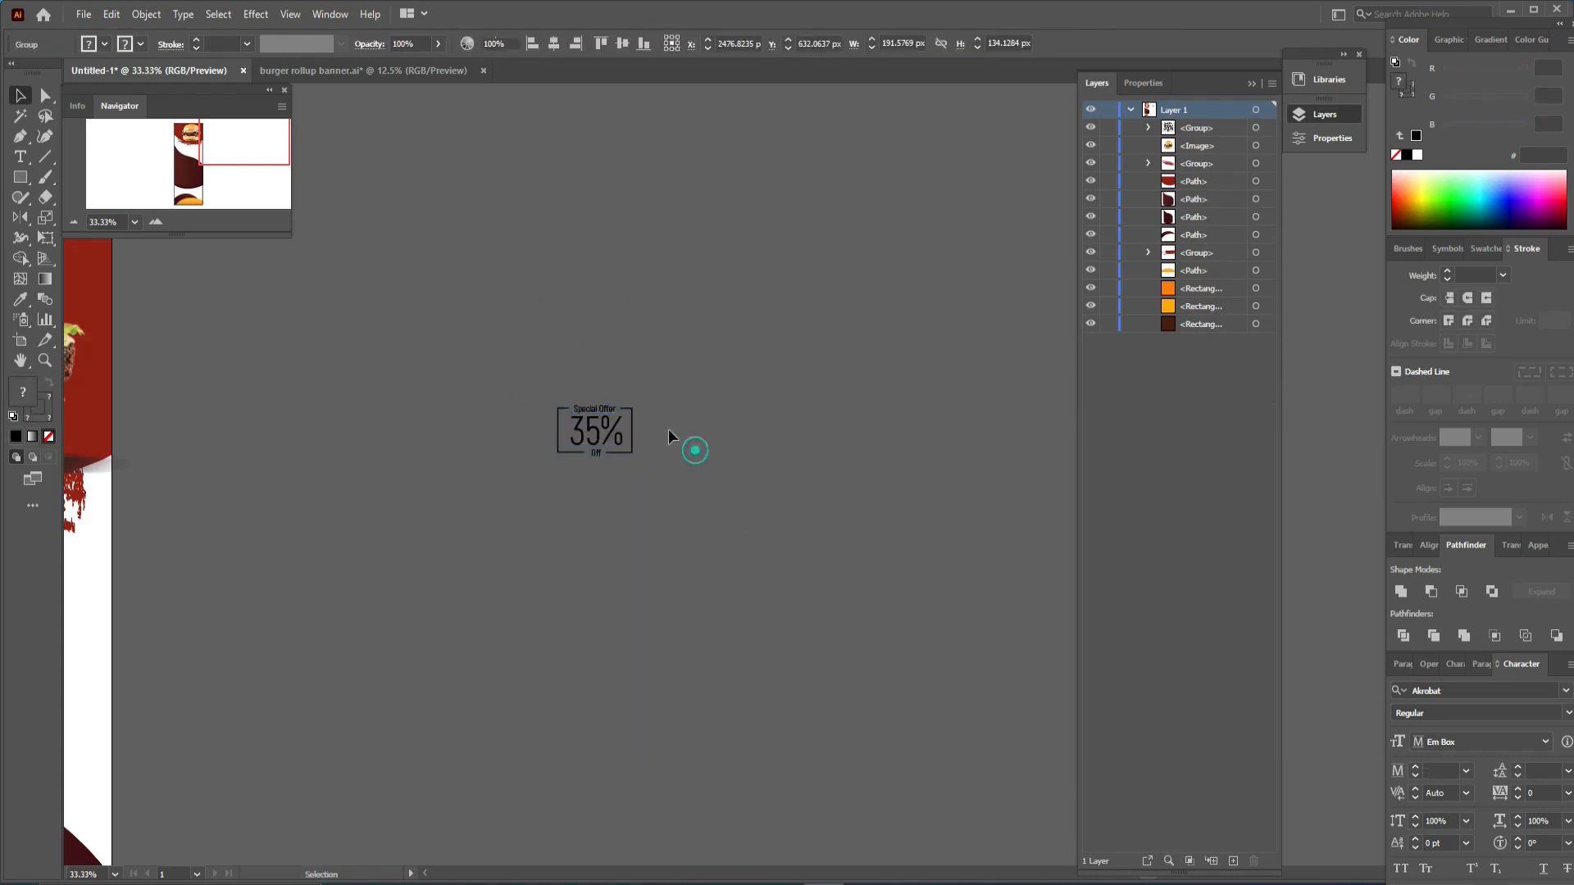
# - Ungroup the scaled text block and move its pieces onto the banner's top-left corner
pyautogui.rightClick(590, 426)
pyautogui.click(635, 565)
pyautogui.click(610, 366)
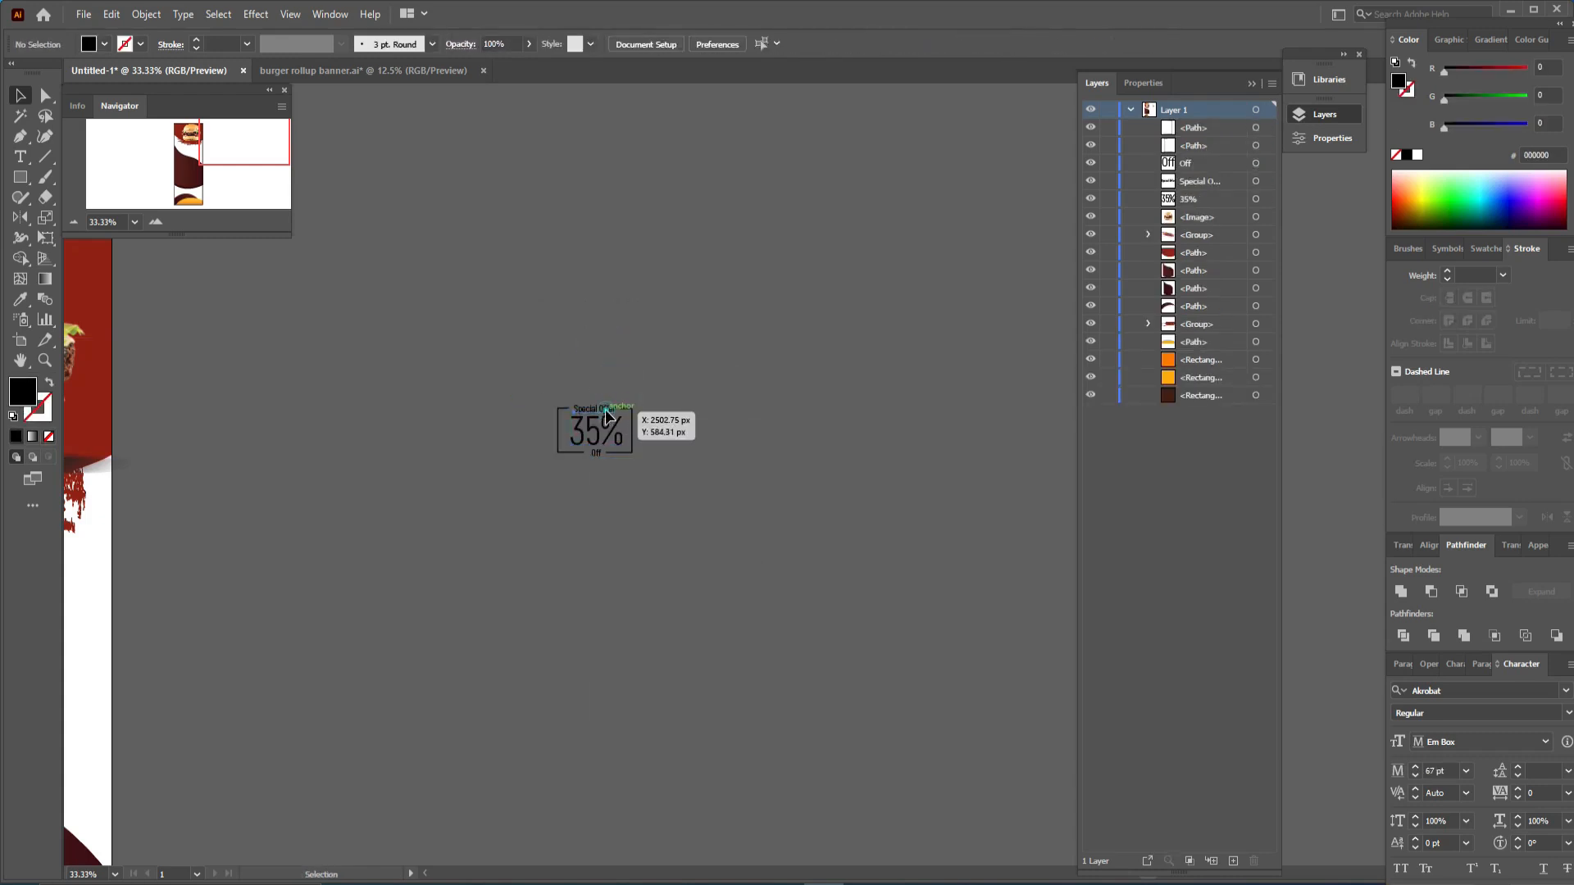
pyautogui.click(605, 410)
pyautogui.keyDown('shift'); pyautogui.click(599, 435); pyautogui.keyUp('shift')
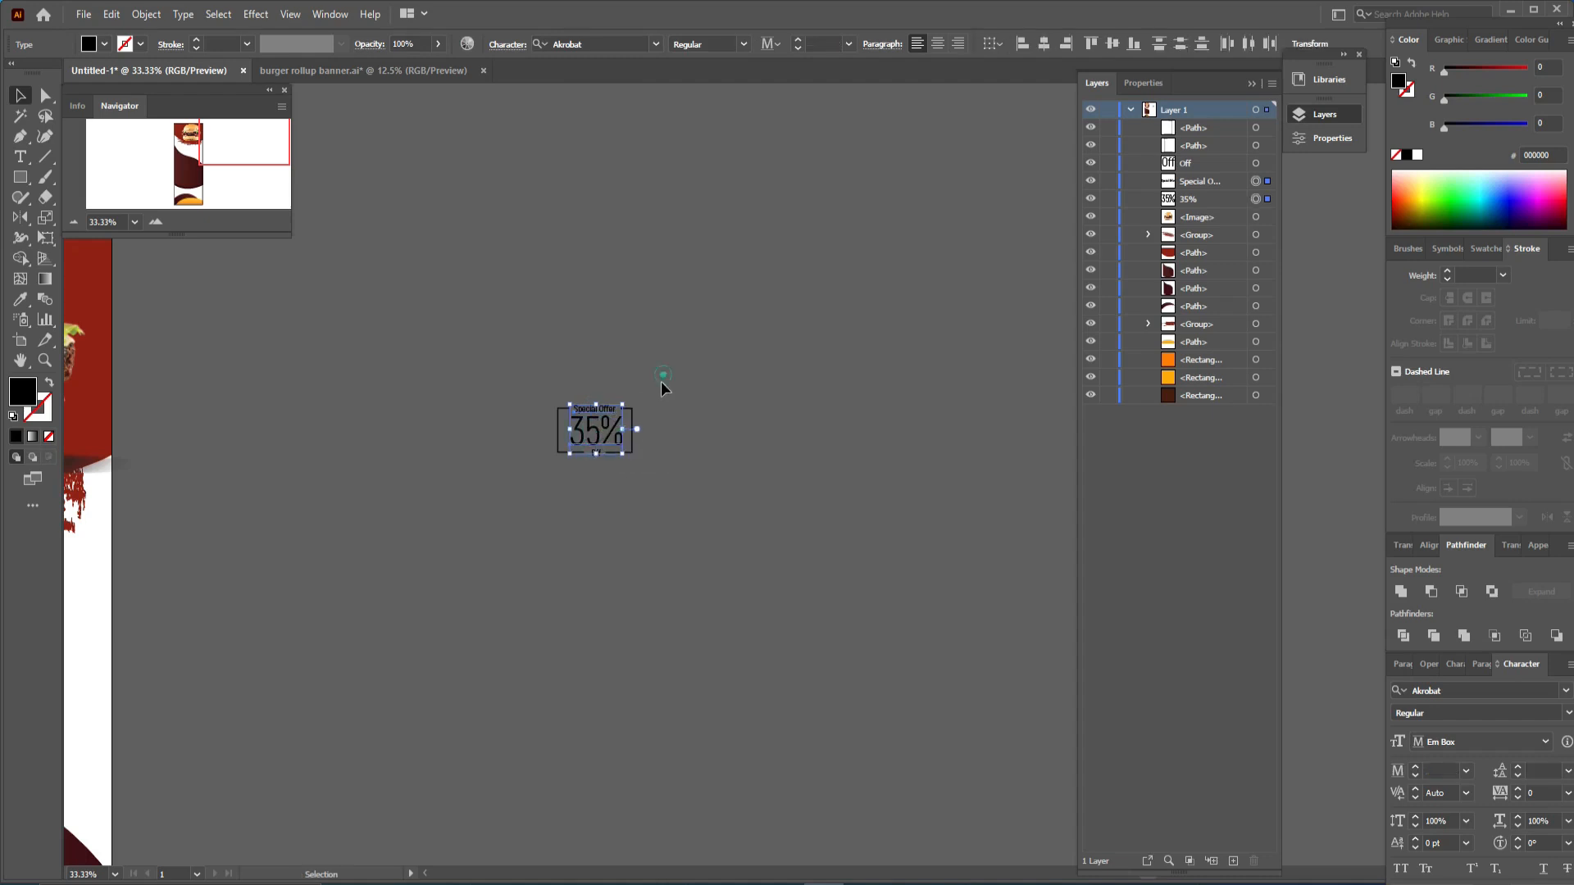
pyautogui.rightClick(591, 419)
pyautogui.click(668, 520)
pyautogui.moveTo(594, 431); pyautogui.dragTo(476, 408)
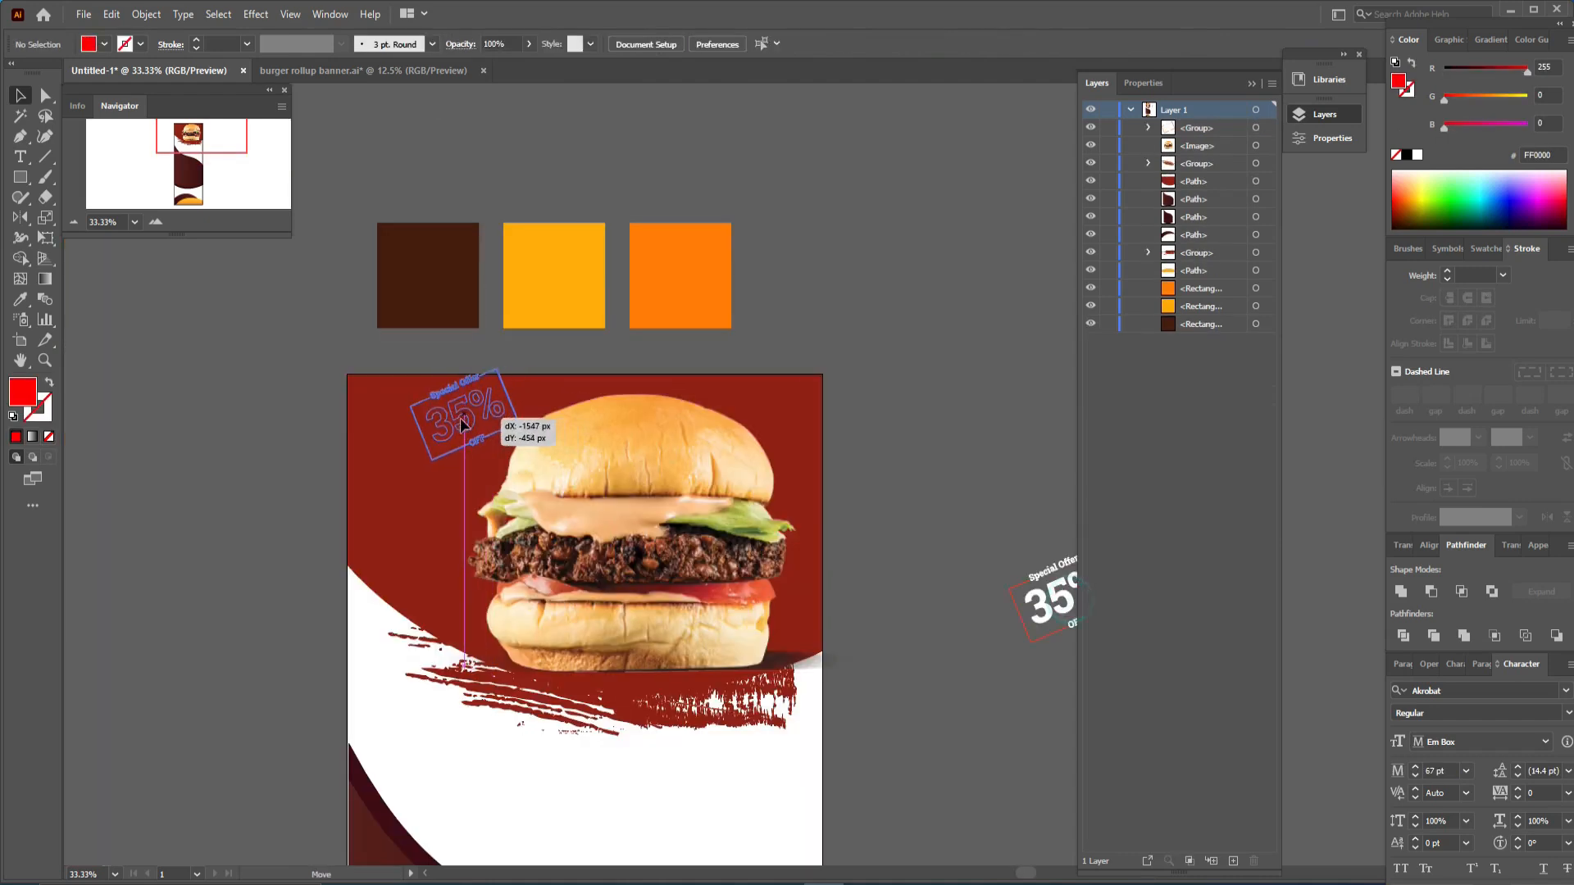
pyautogui.moveTo(469, 421); pyautogui.dragTo(428, 460)
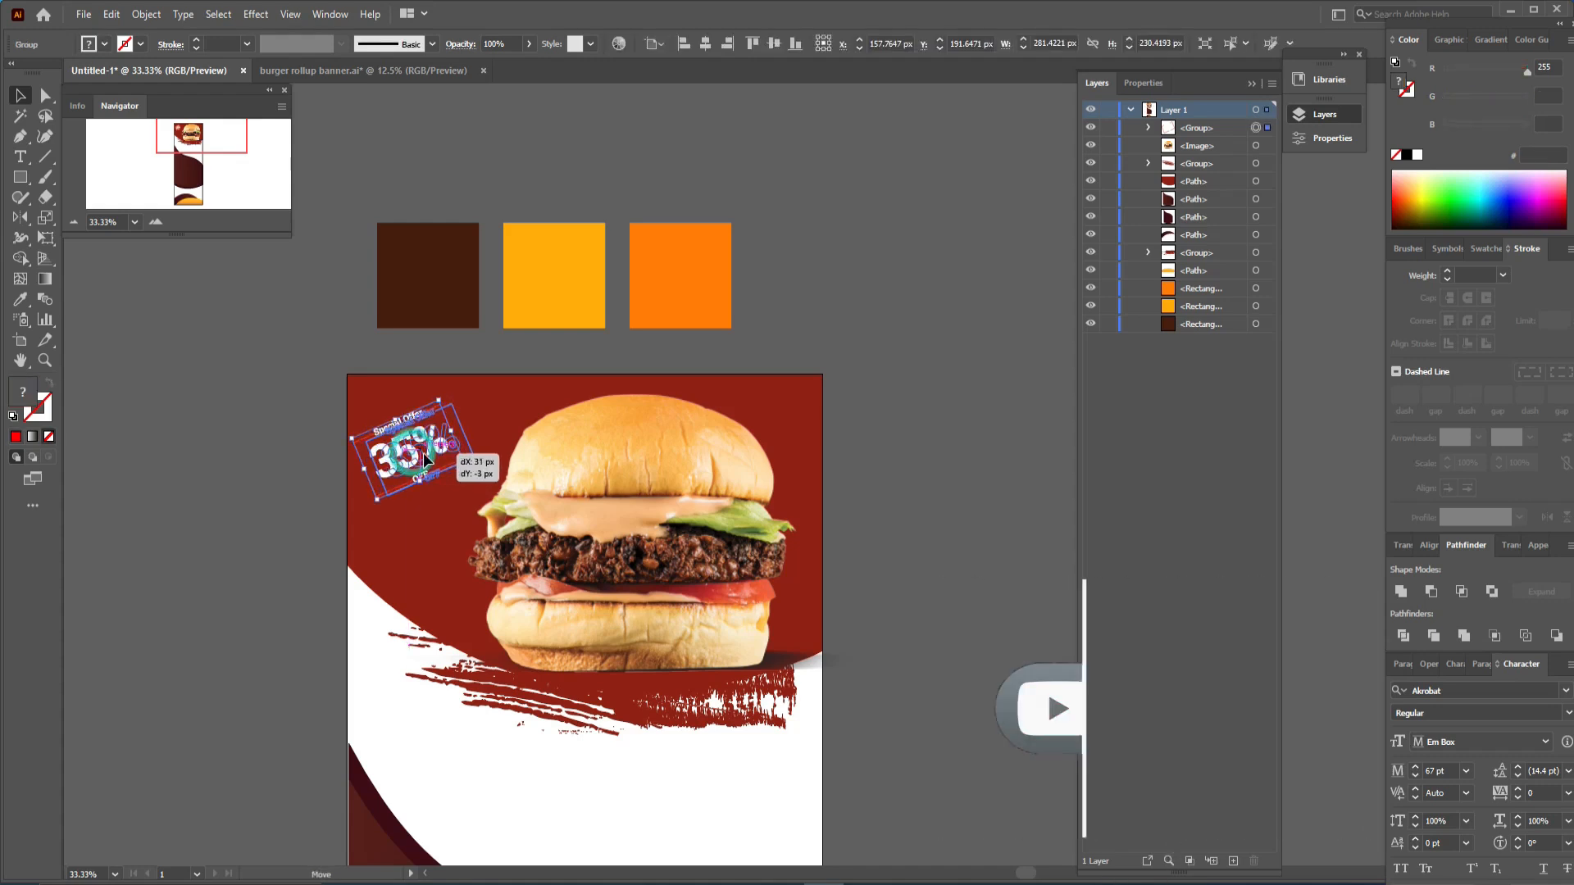
# - Nudge the burger photo slightly to the left on the banner
pyautogui.click(970, 457)
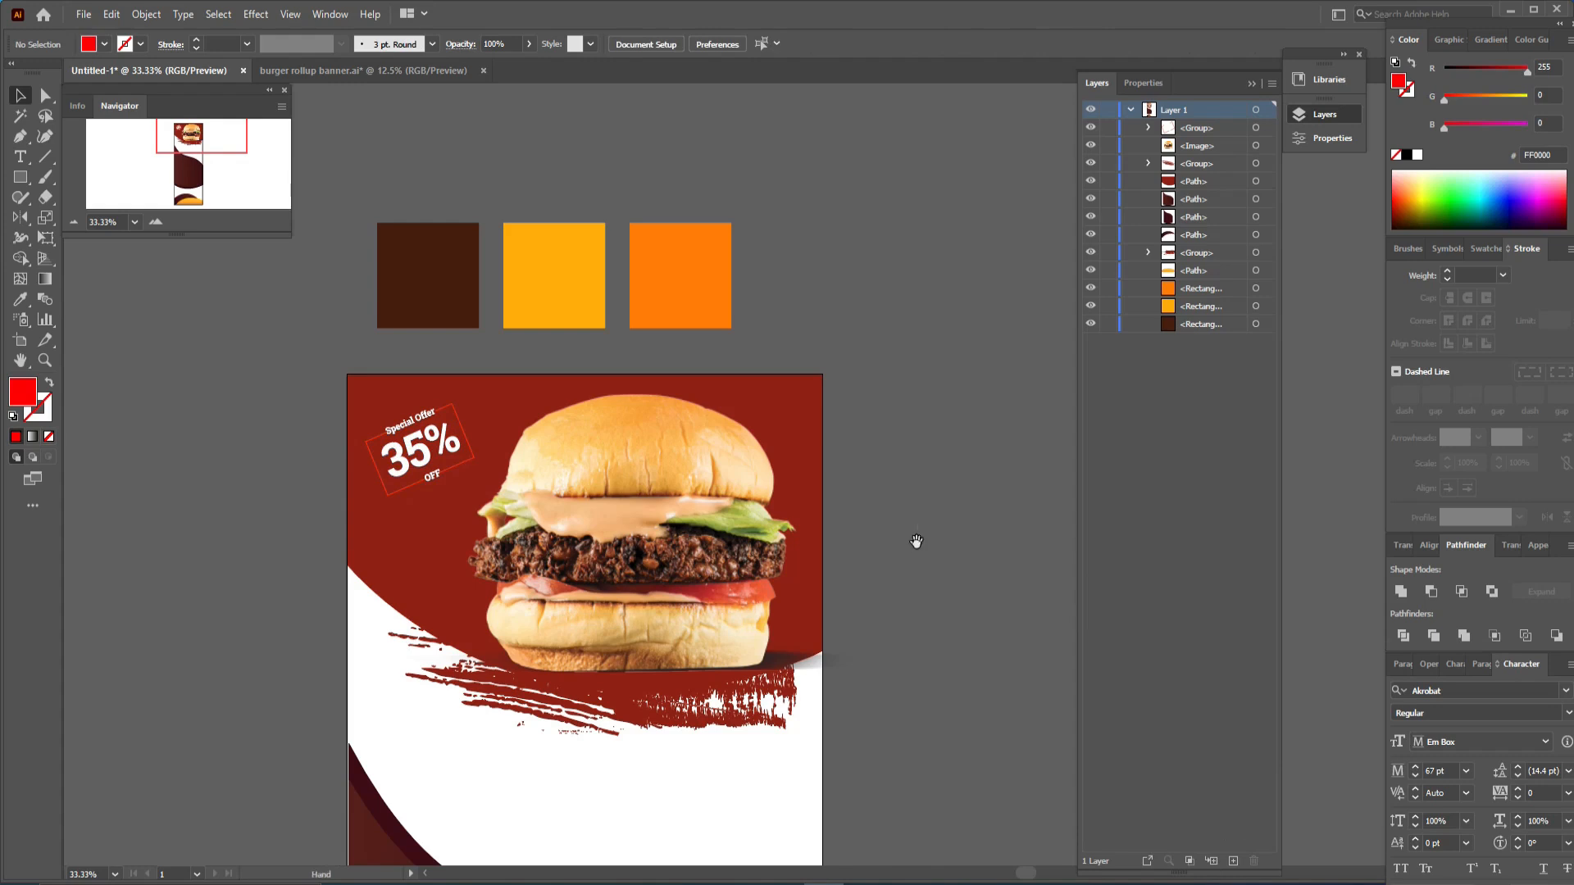
pyautogui.moveTo(913, 538); pyautogui.dragTo(805, 376)
pyautogui.click(524, 337)
pyautogui.moveTo(525, 337); pyautogui.dragTo(504, 336)
pyautogui.moveTo(941, 347); pyautogui.dragTo(749, 311)
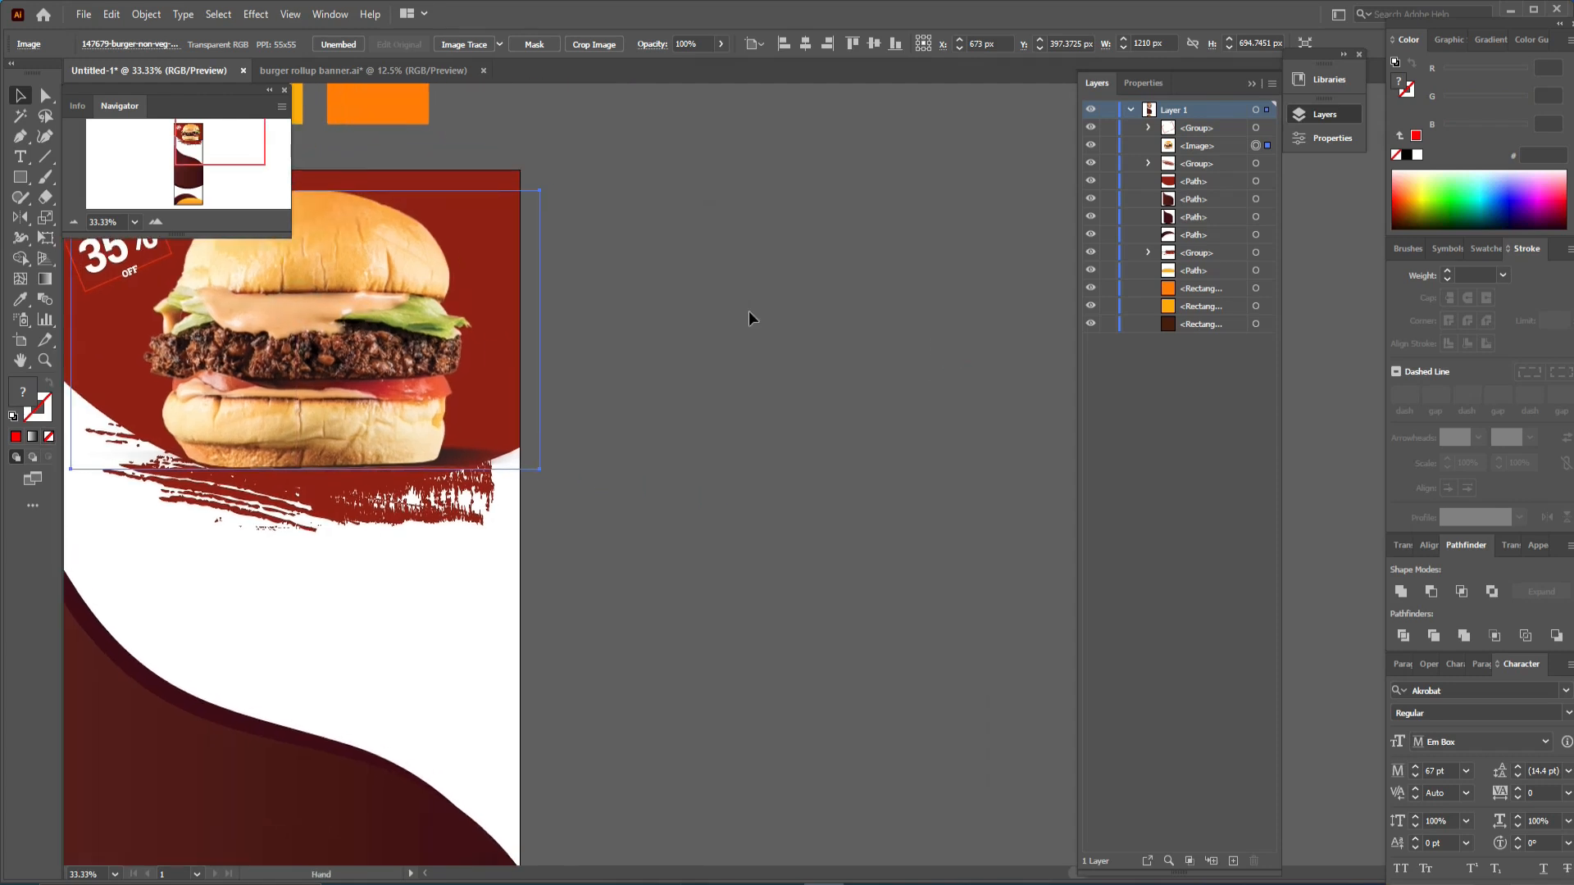
# - Draw a red circle about 196 px wide beside the banner with the Ellipse tool
pyautogui.click(21, 177)
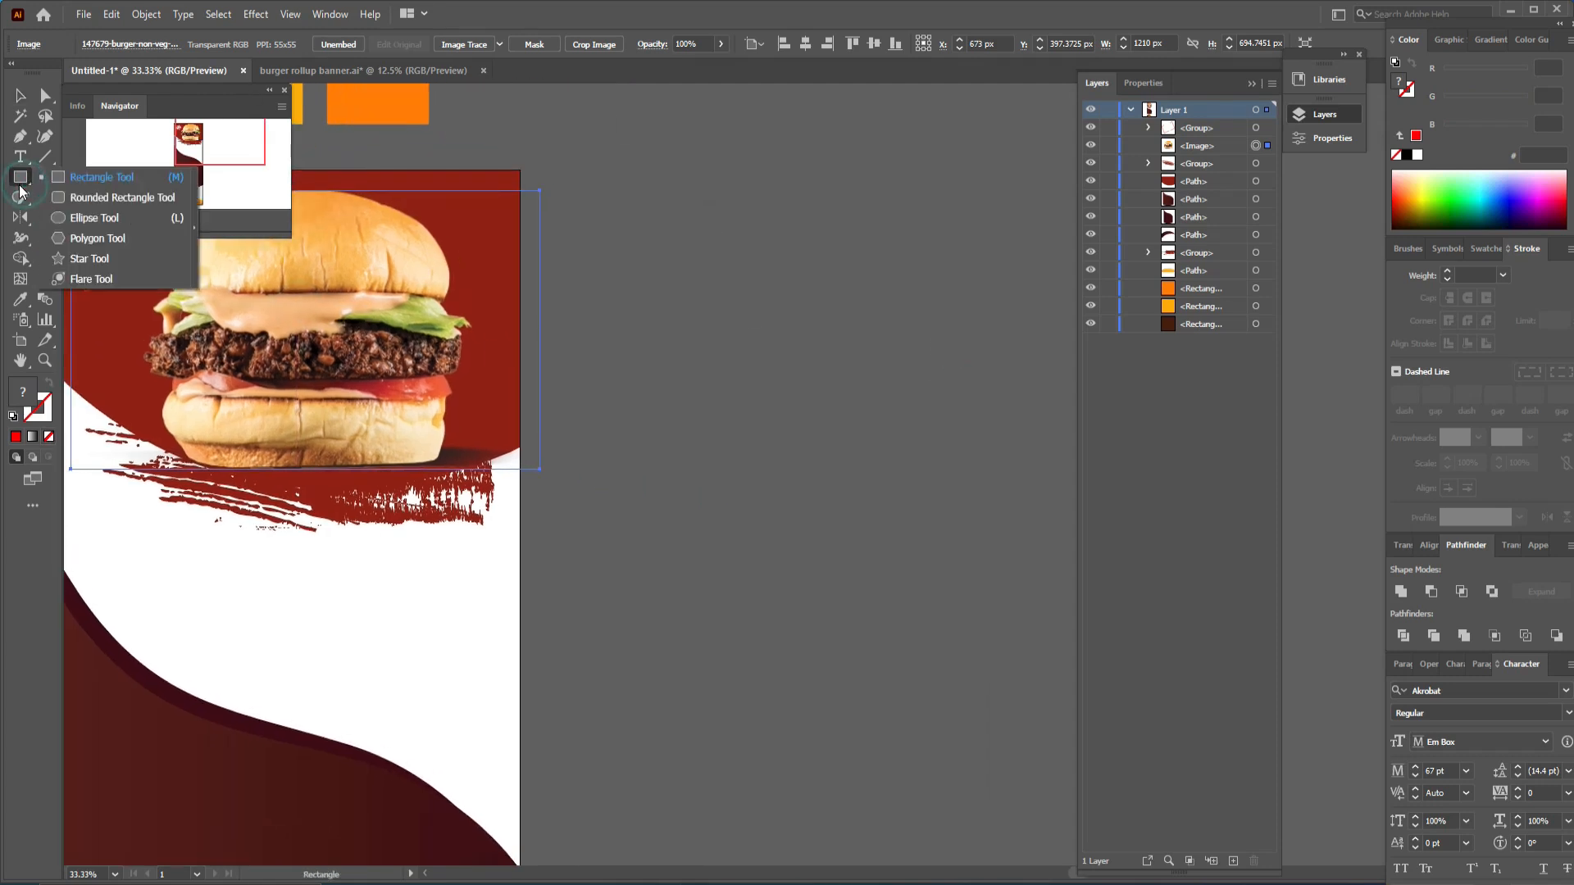
pyautogui.click(63, 220)
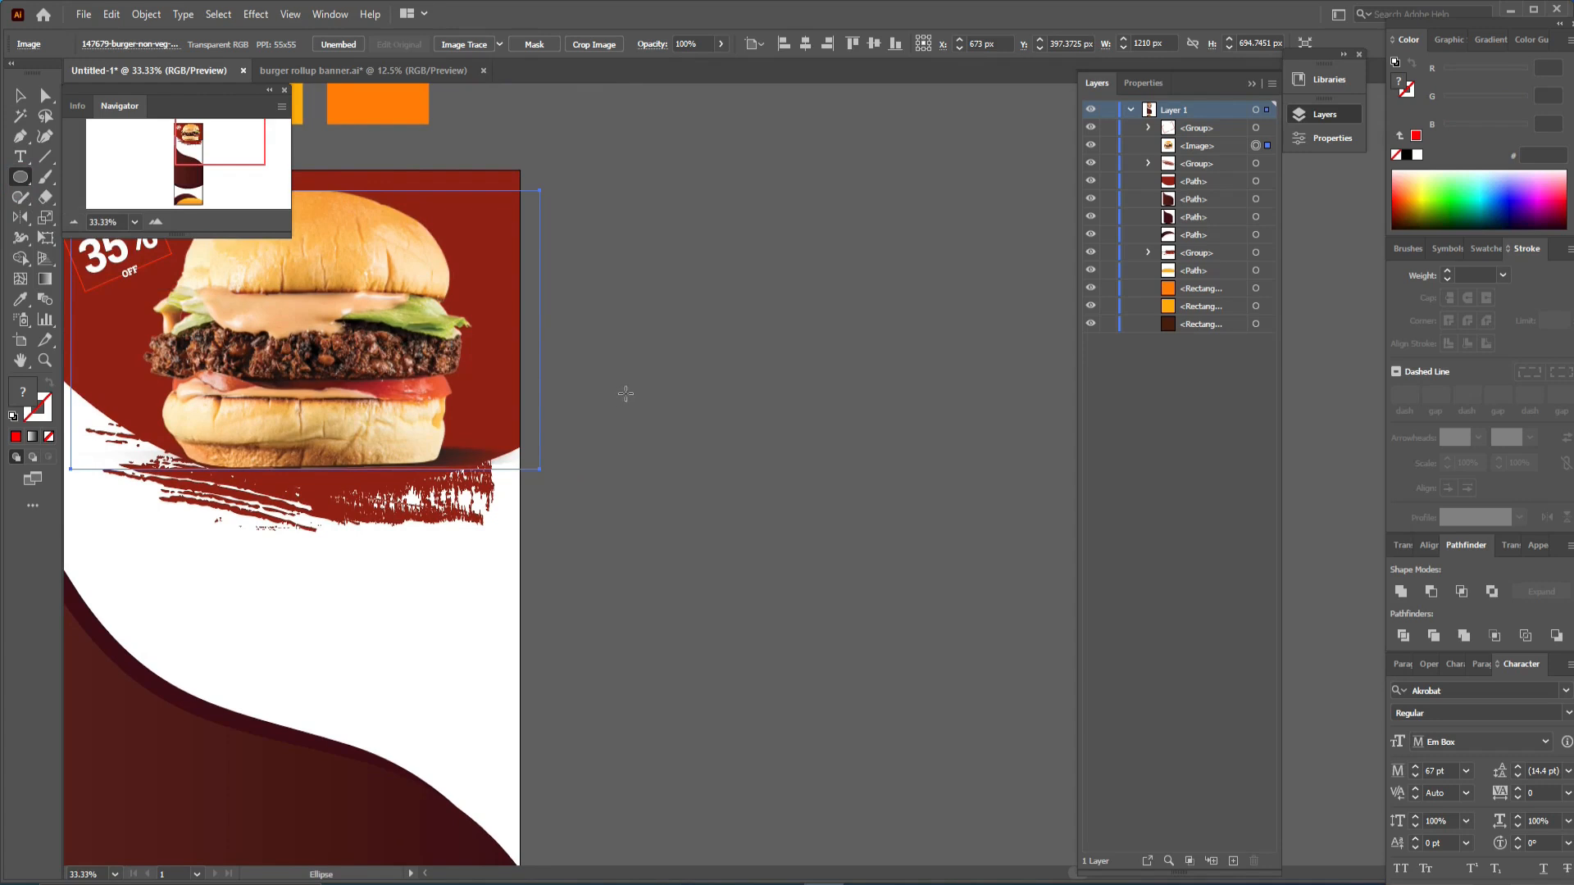
pyautogui.moveTo(751, 405); pyautogui.dragTo(779, 444)
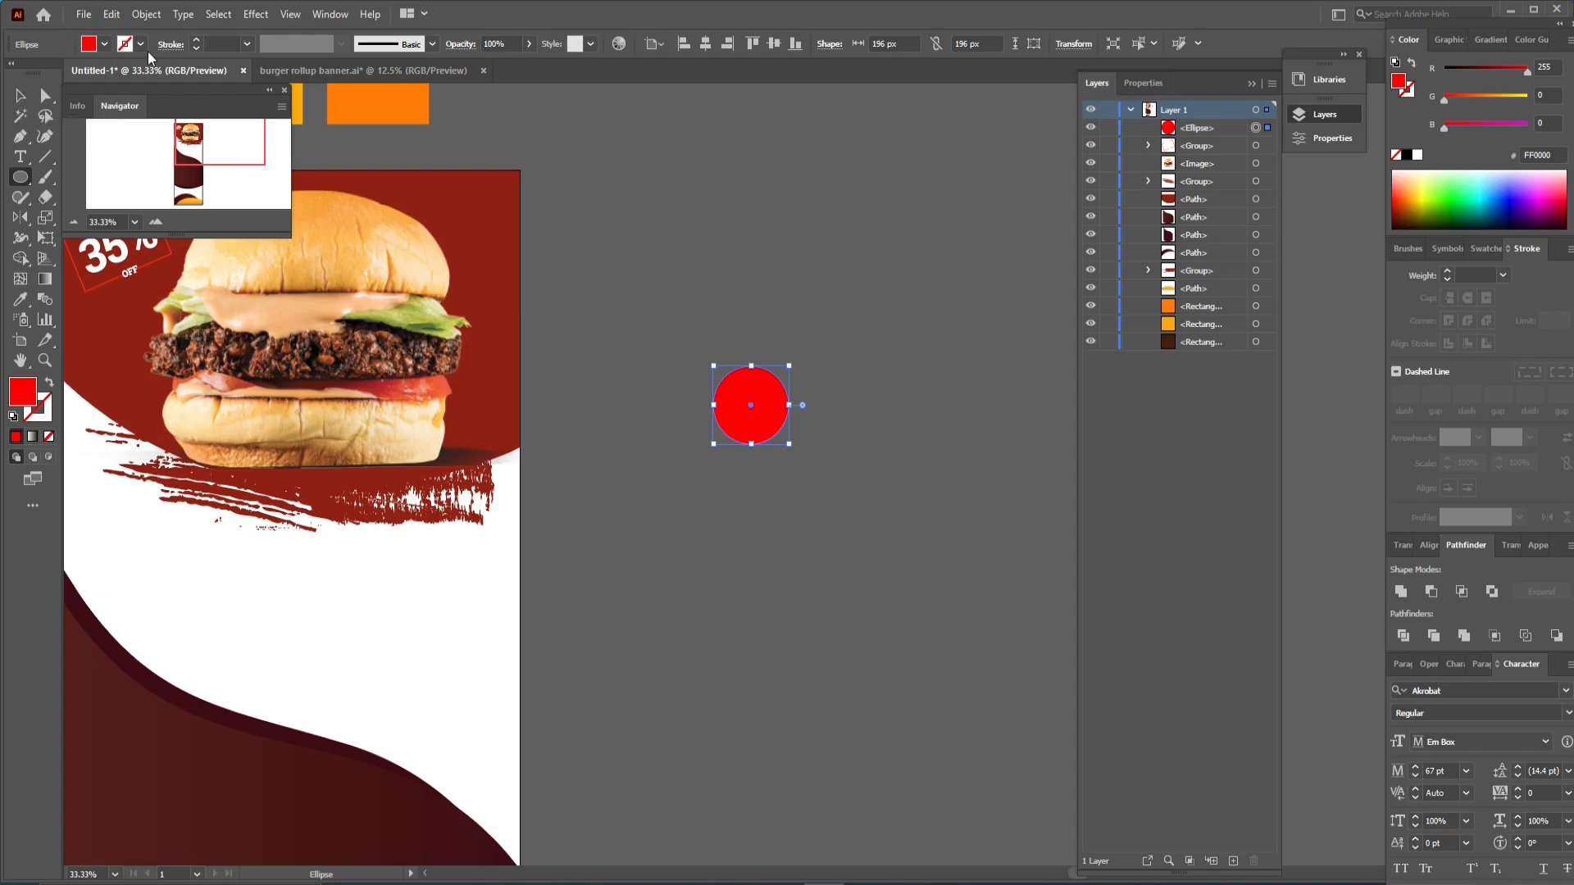
# - Give the circle a uniform red stroke of 6 pt
pyautogui.click(432, 44)
pyautogui.click(368, 141)
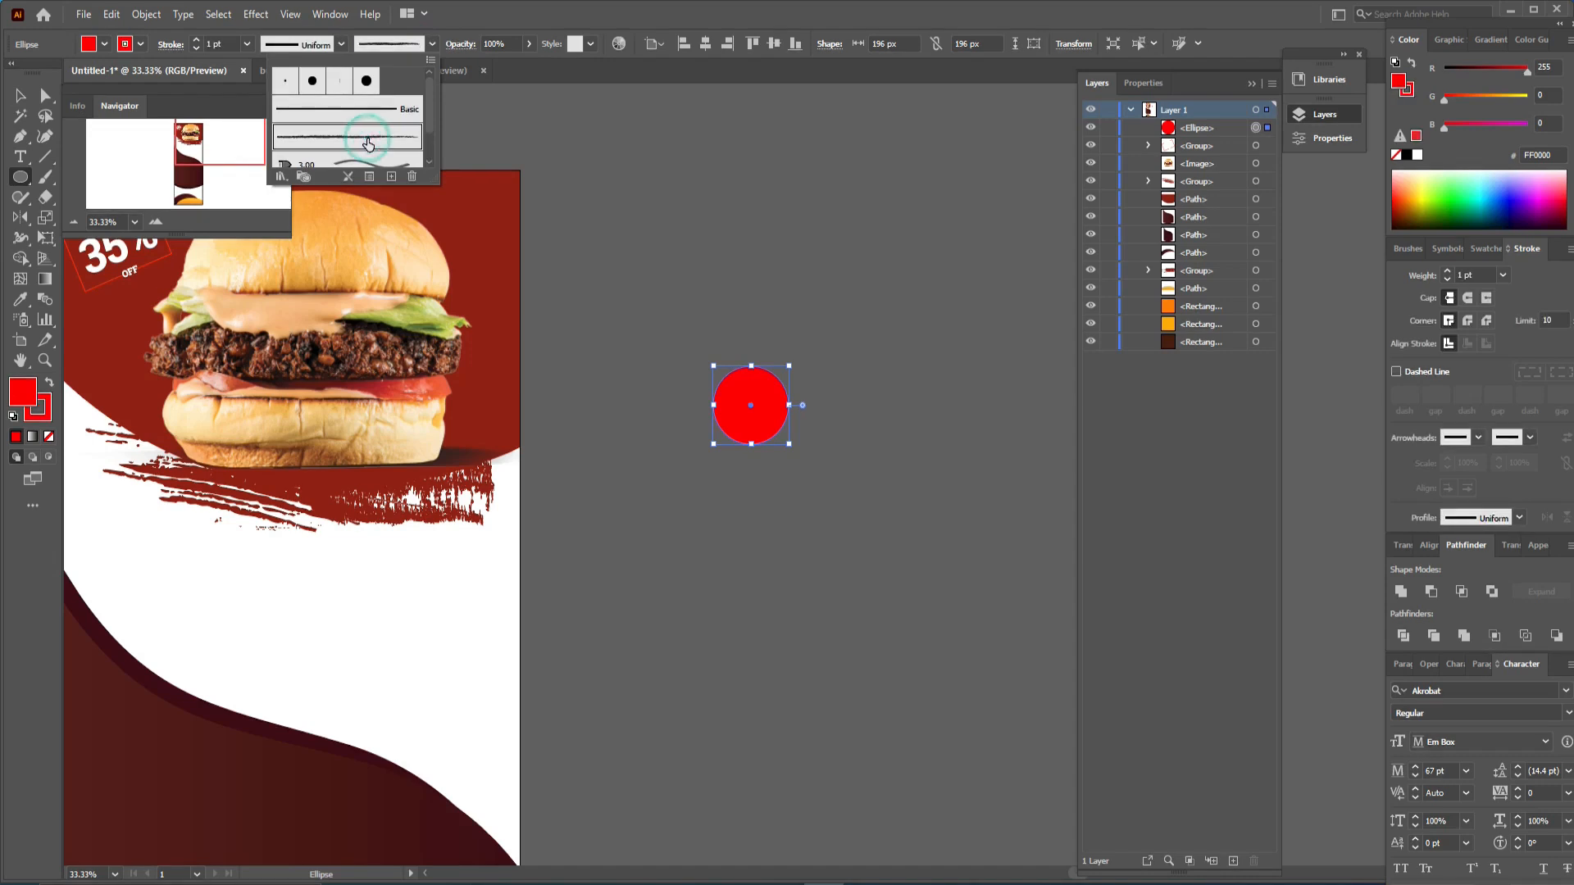
pyautogui.click(55, 409)
pyautogui.click(197, 40)
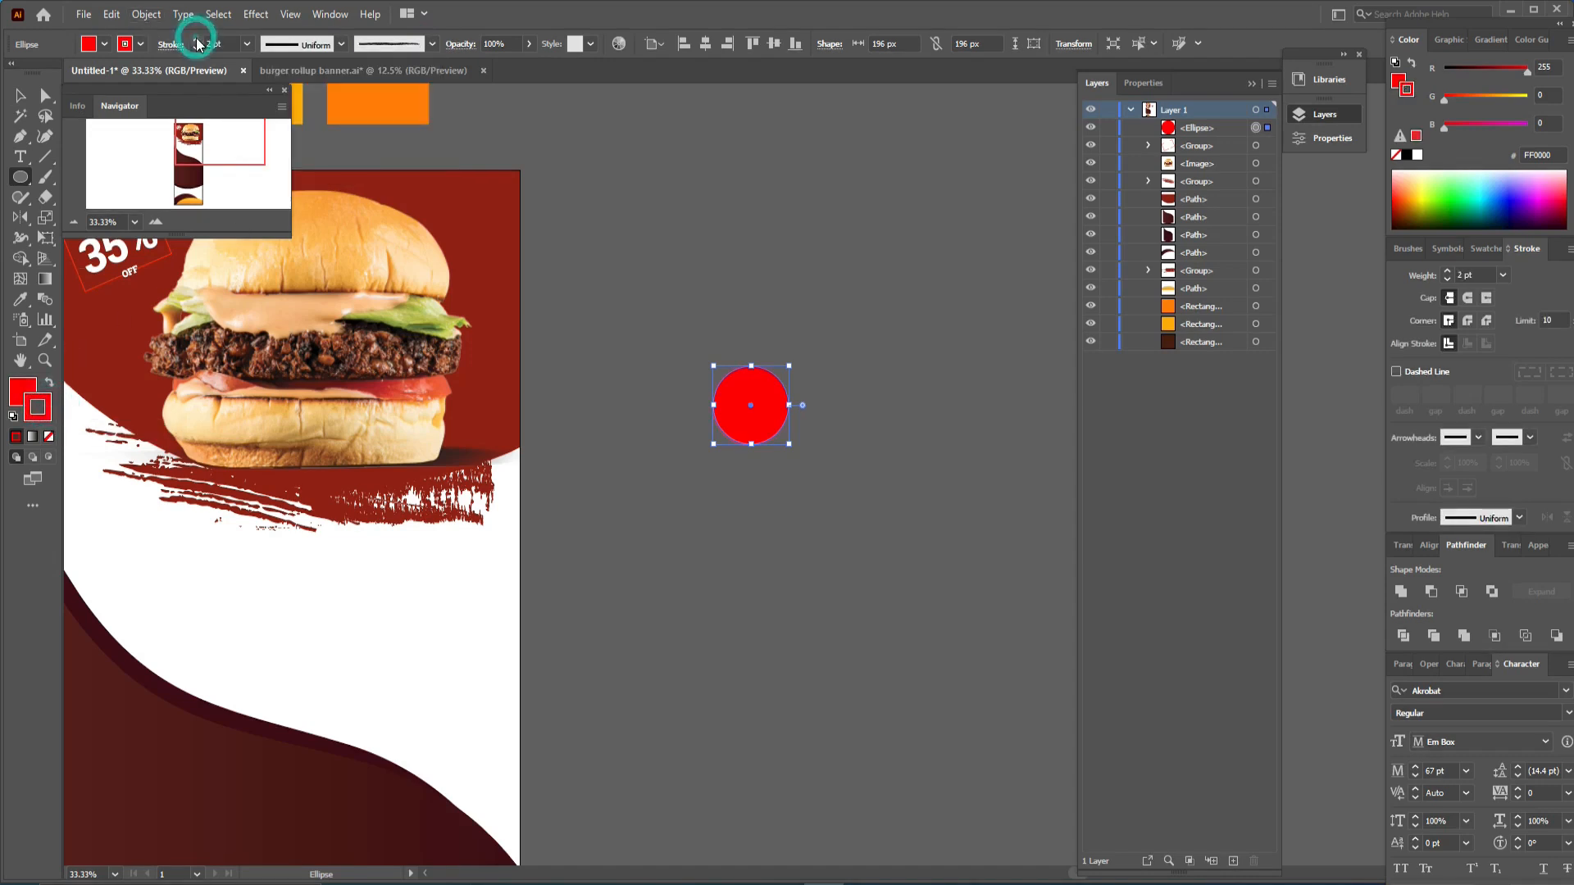
pyautogui.click(197, 41)
pyautogui.click(196, 40)
pyautogui.click(197, 40)
pyautogui.click(196, 41)
# - Scale the circle down to about 144 px
pyautogui.click(21, 95)
pyautogui.click(637, 288)
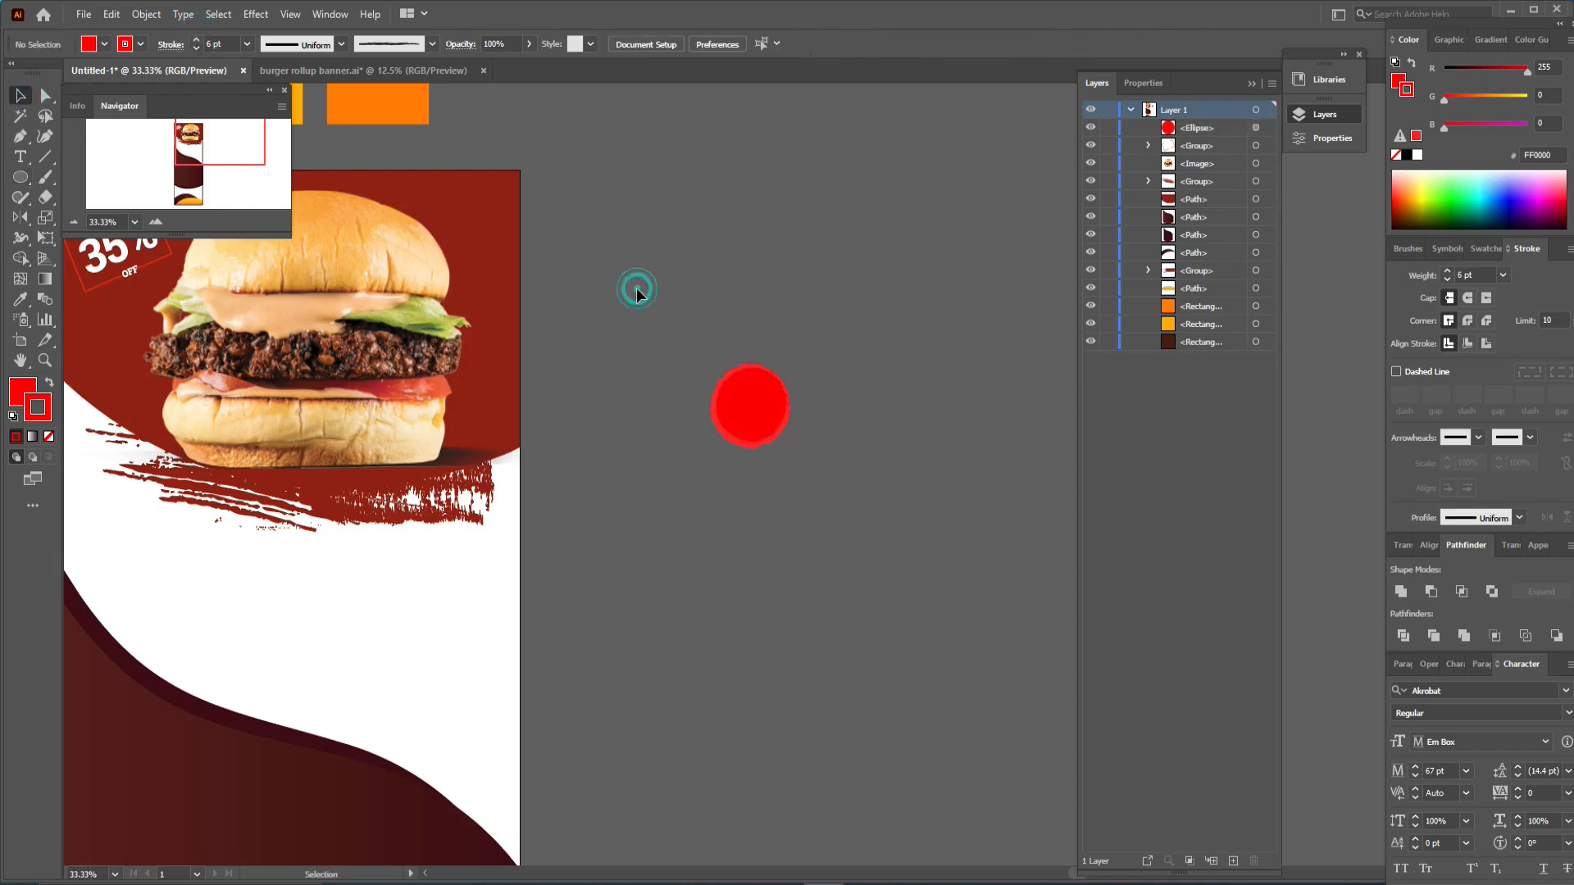
pyautogui.click(758, 406)
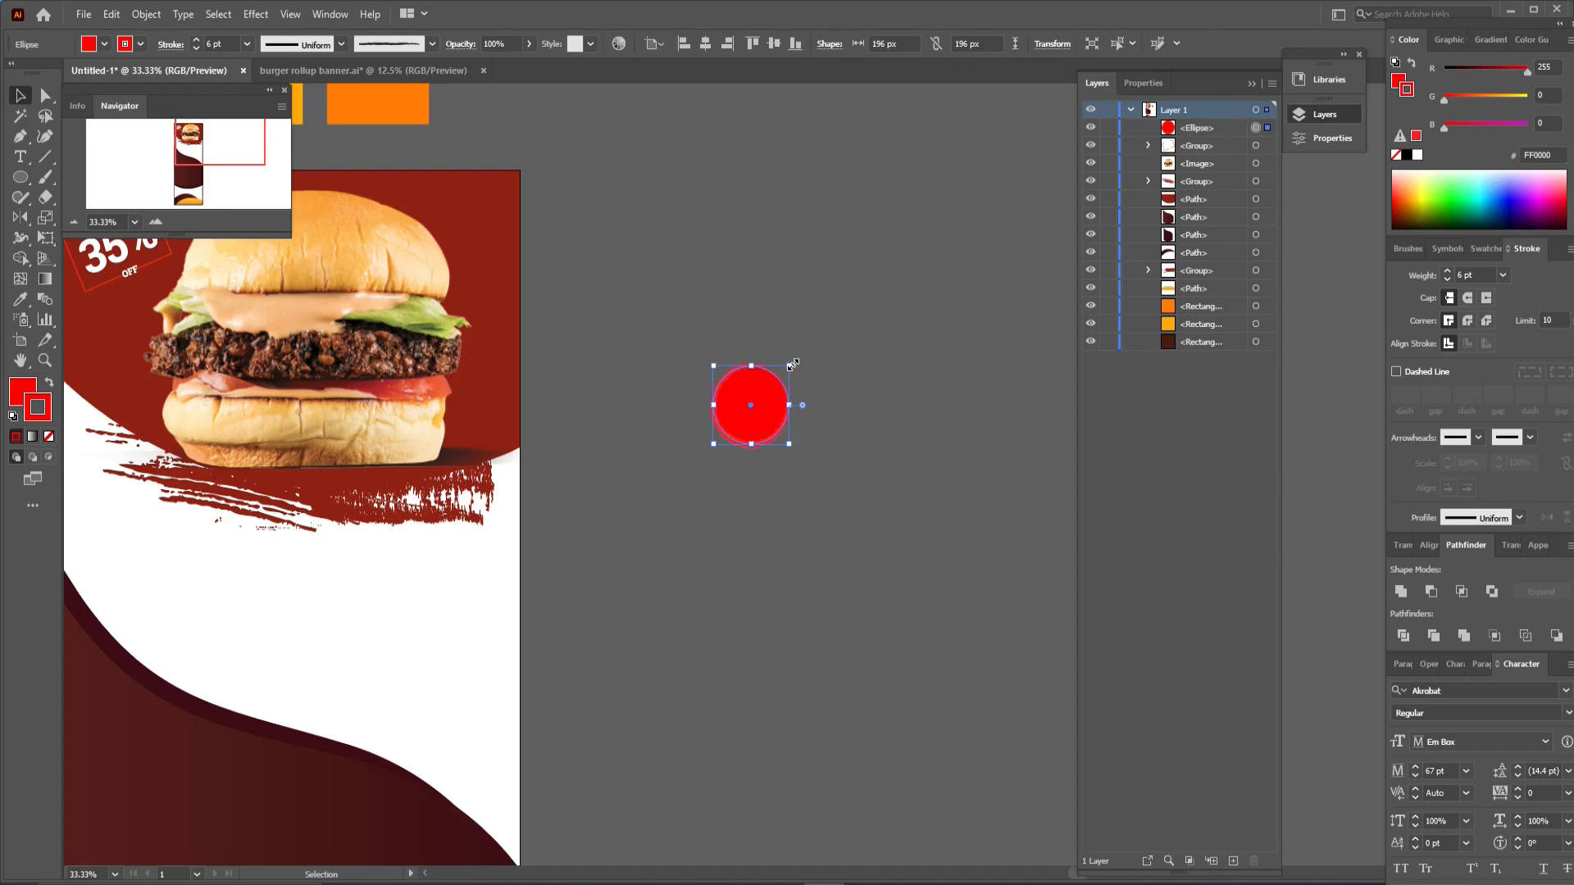
pyautogui.moveTo(792, 363); pyautogui.dragTo(781, 376)
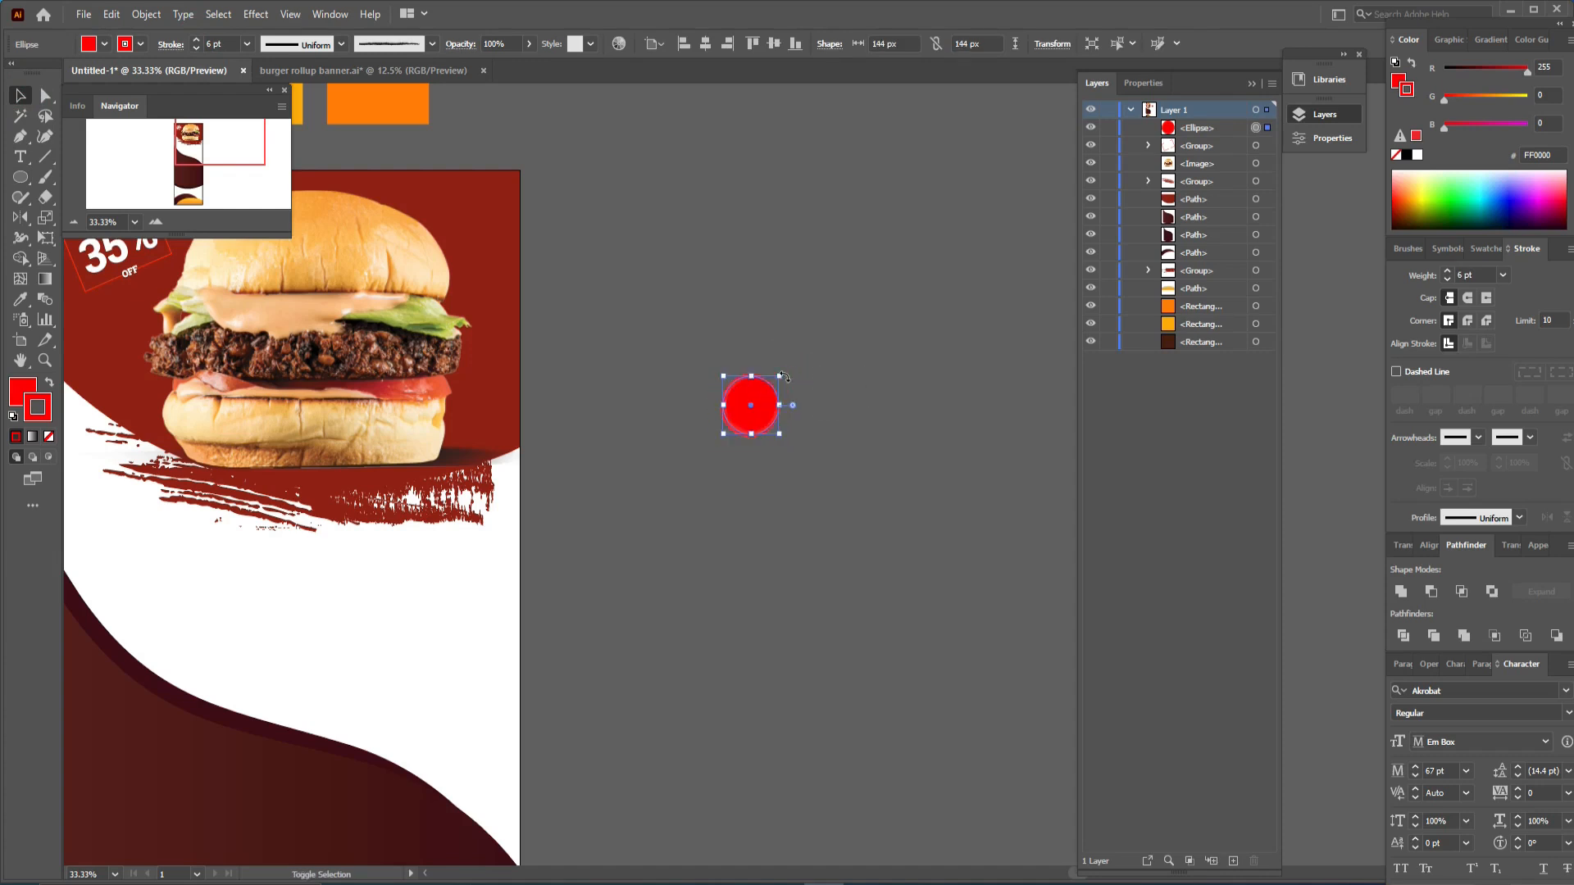
pyautogui.click(775, 344)
# - Add a text line reading ONLY to the right of the circle
pyautogui.press('t')
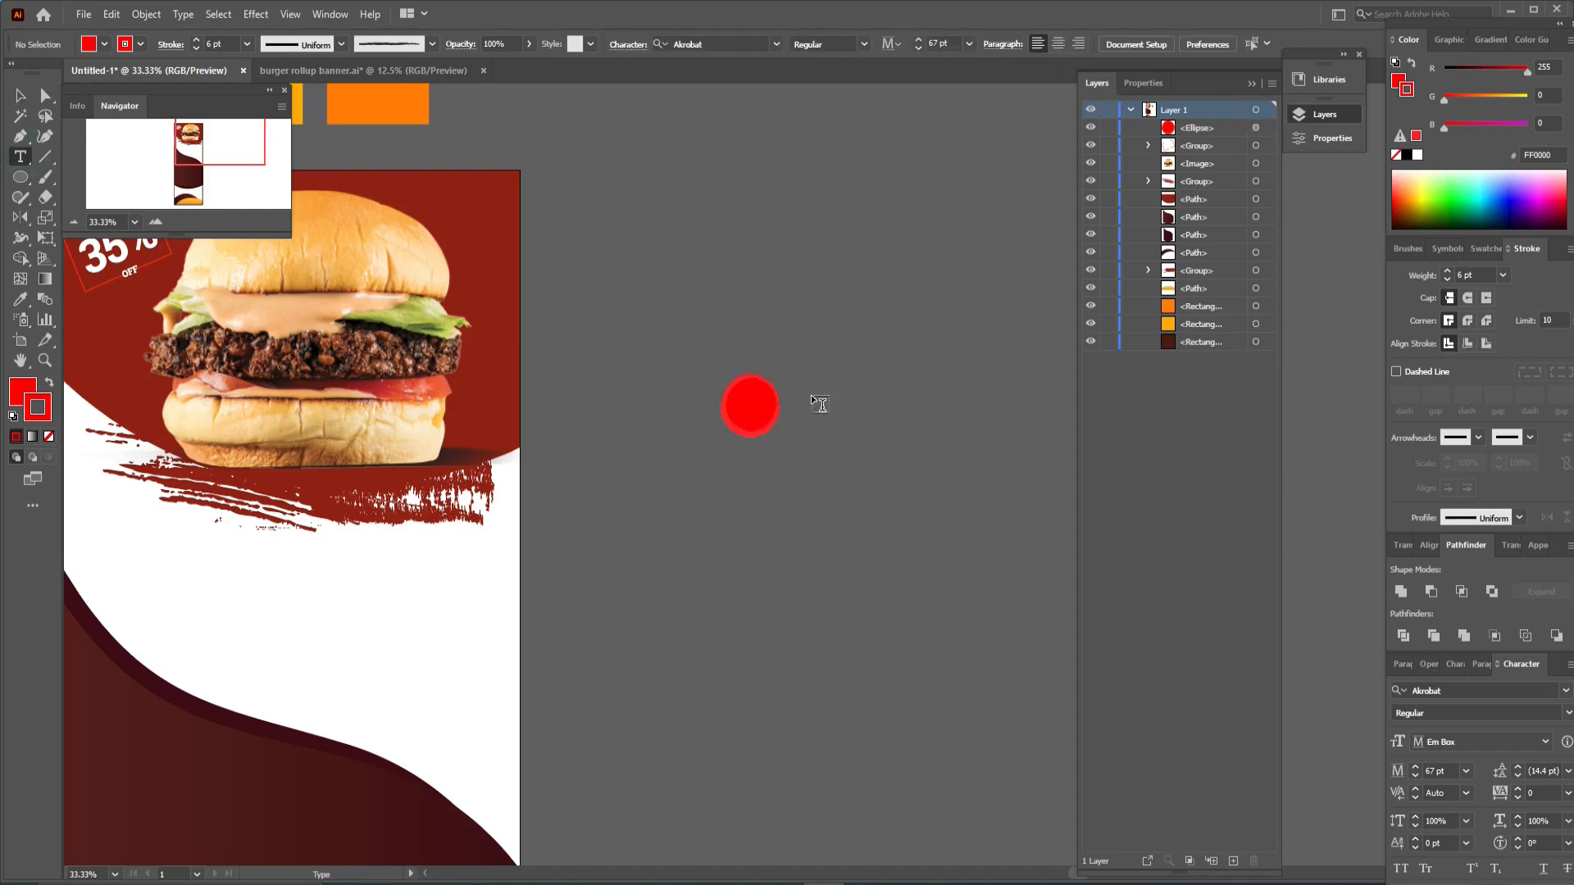
pyautogui.click(836, 402)
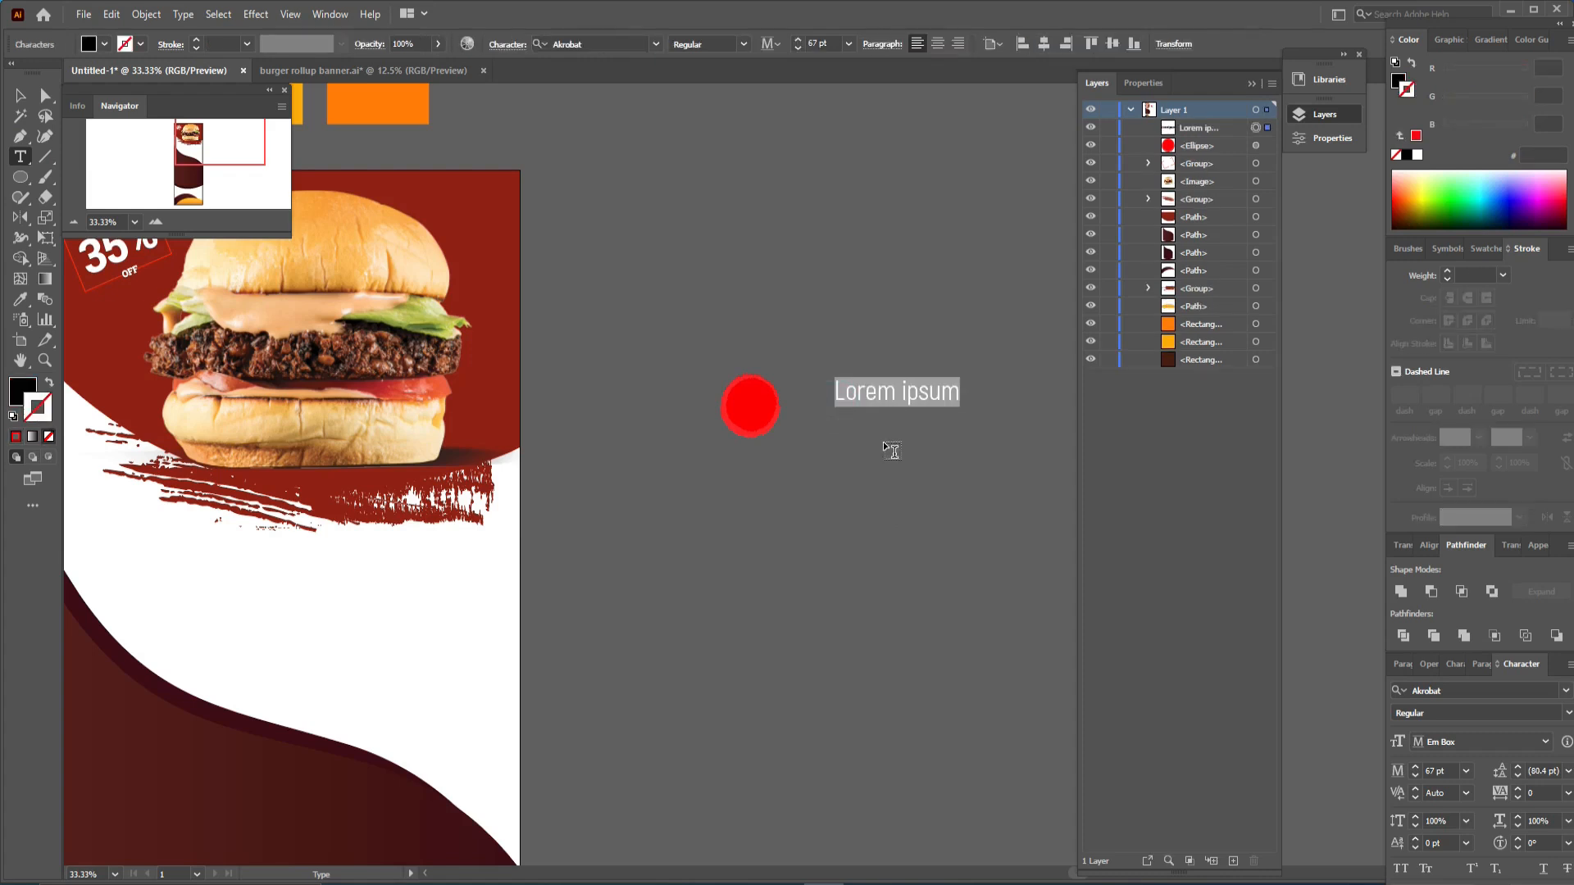
pyautogui.write('ONL')
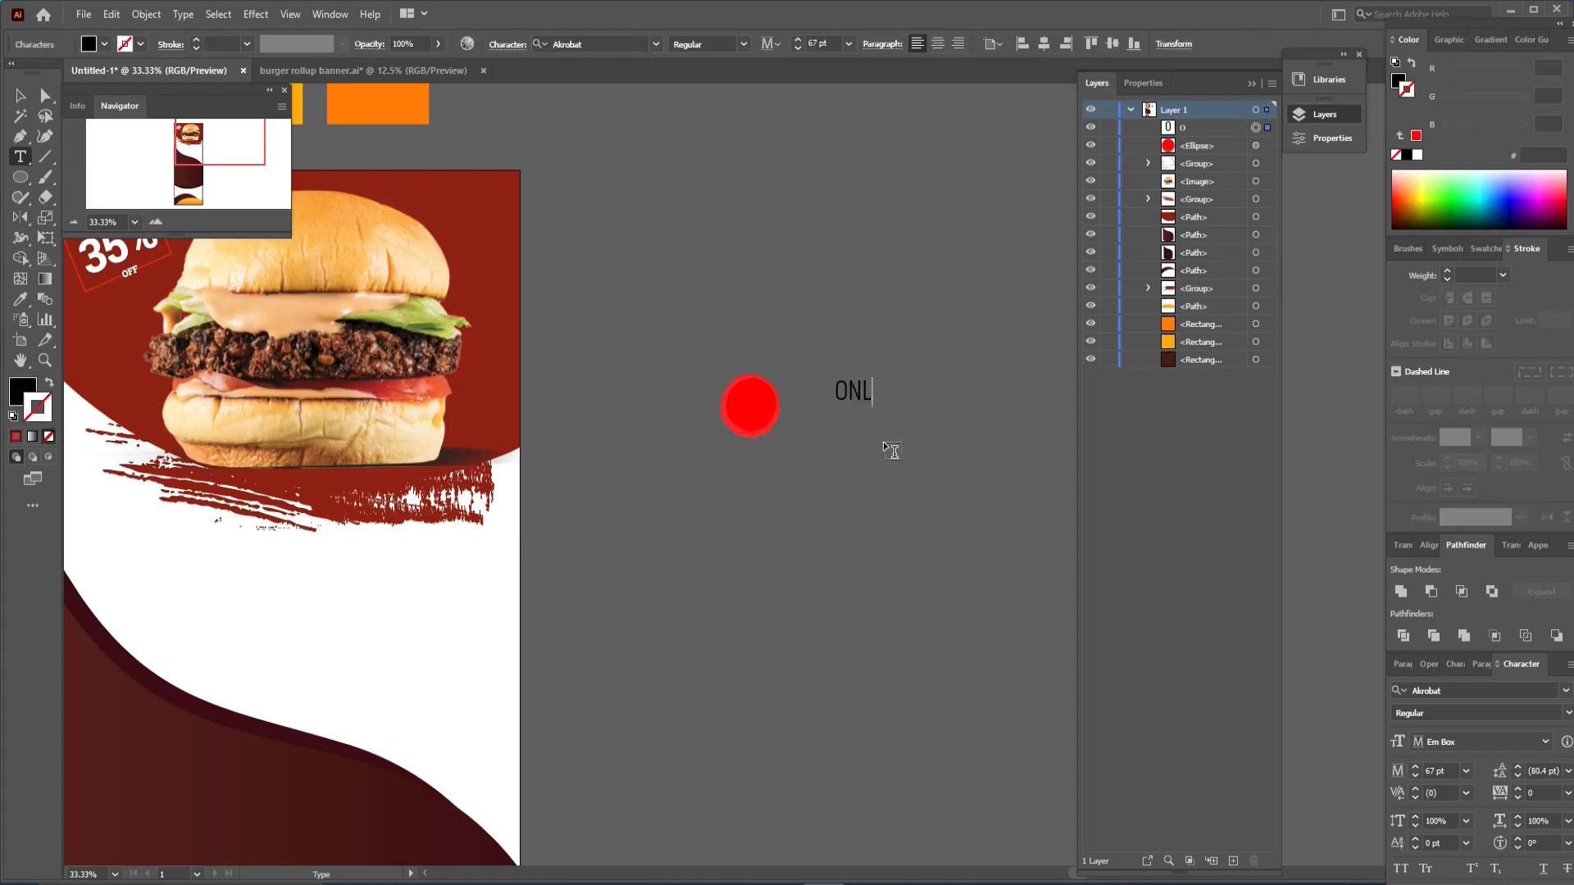
pyautogui.write('Y')
pyautogui.click(19, 95)
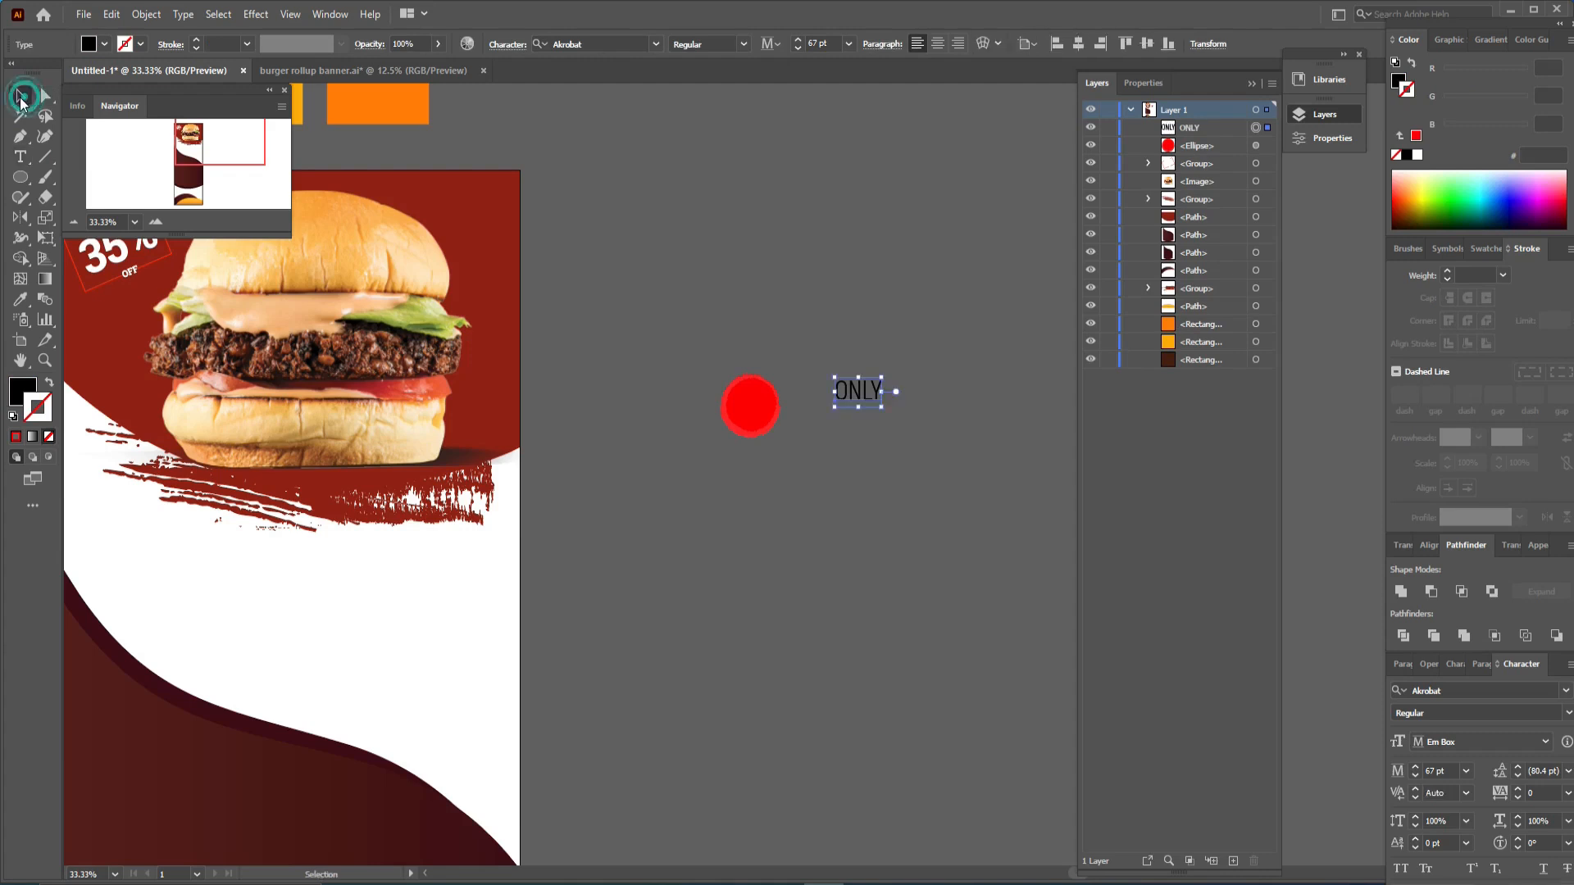
# - Add a text line reading $ 17 below ONLY beside the red circle
pyautogui.click(21, 157)
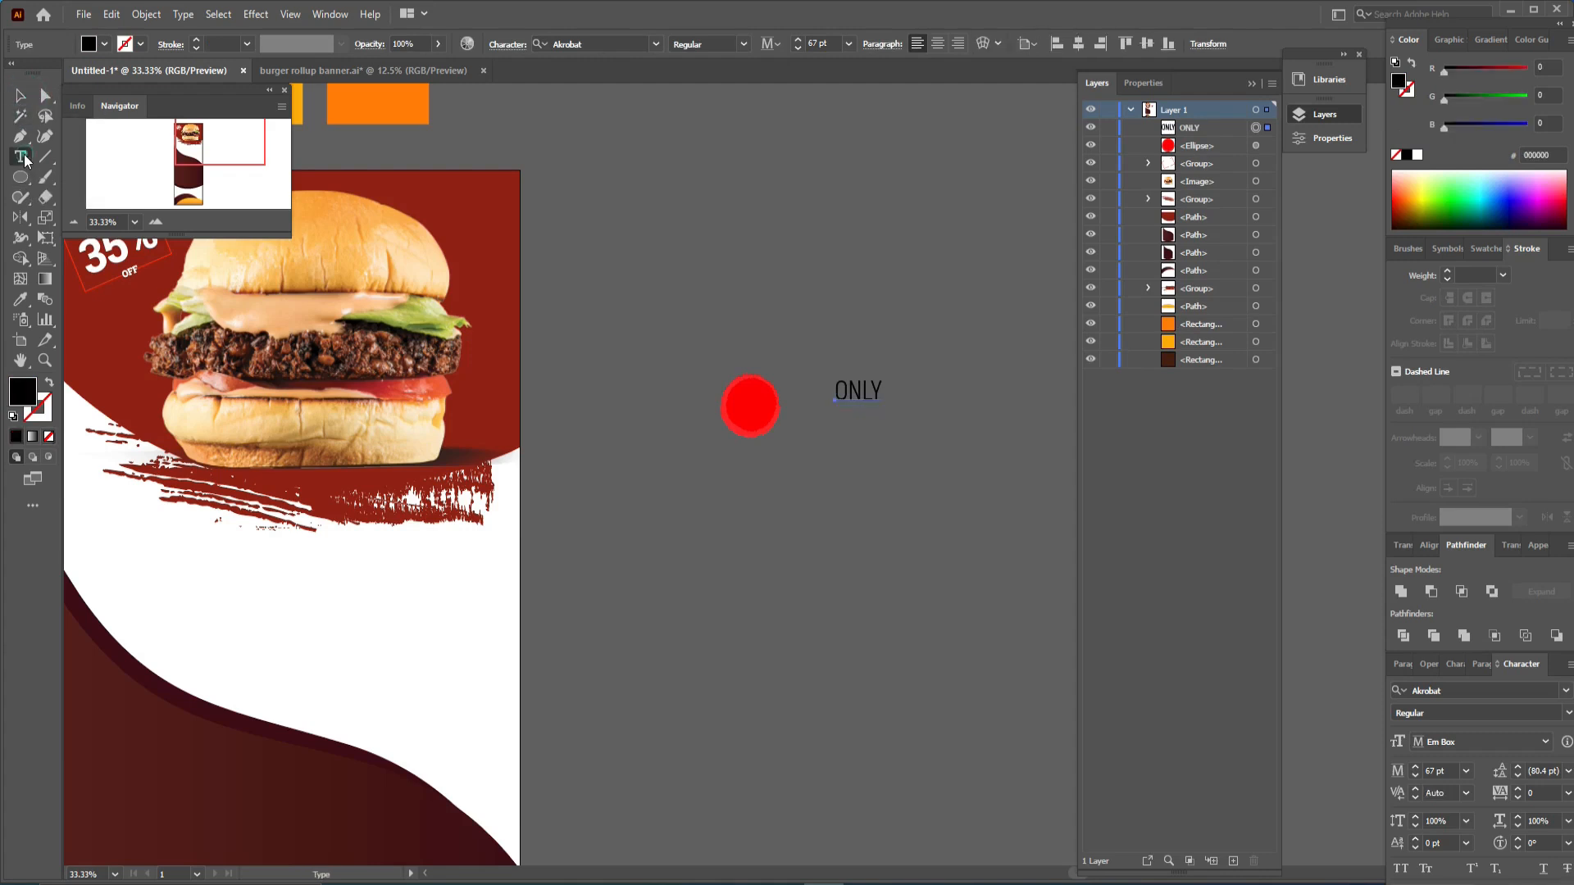
pyautogui.click(854, 440)
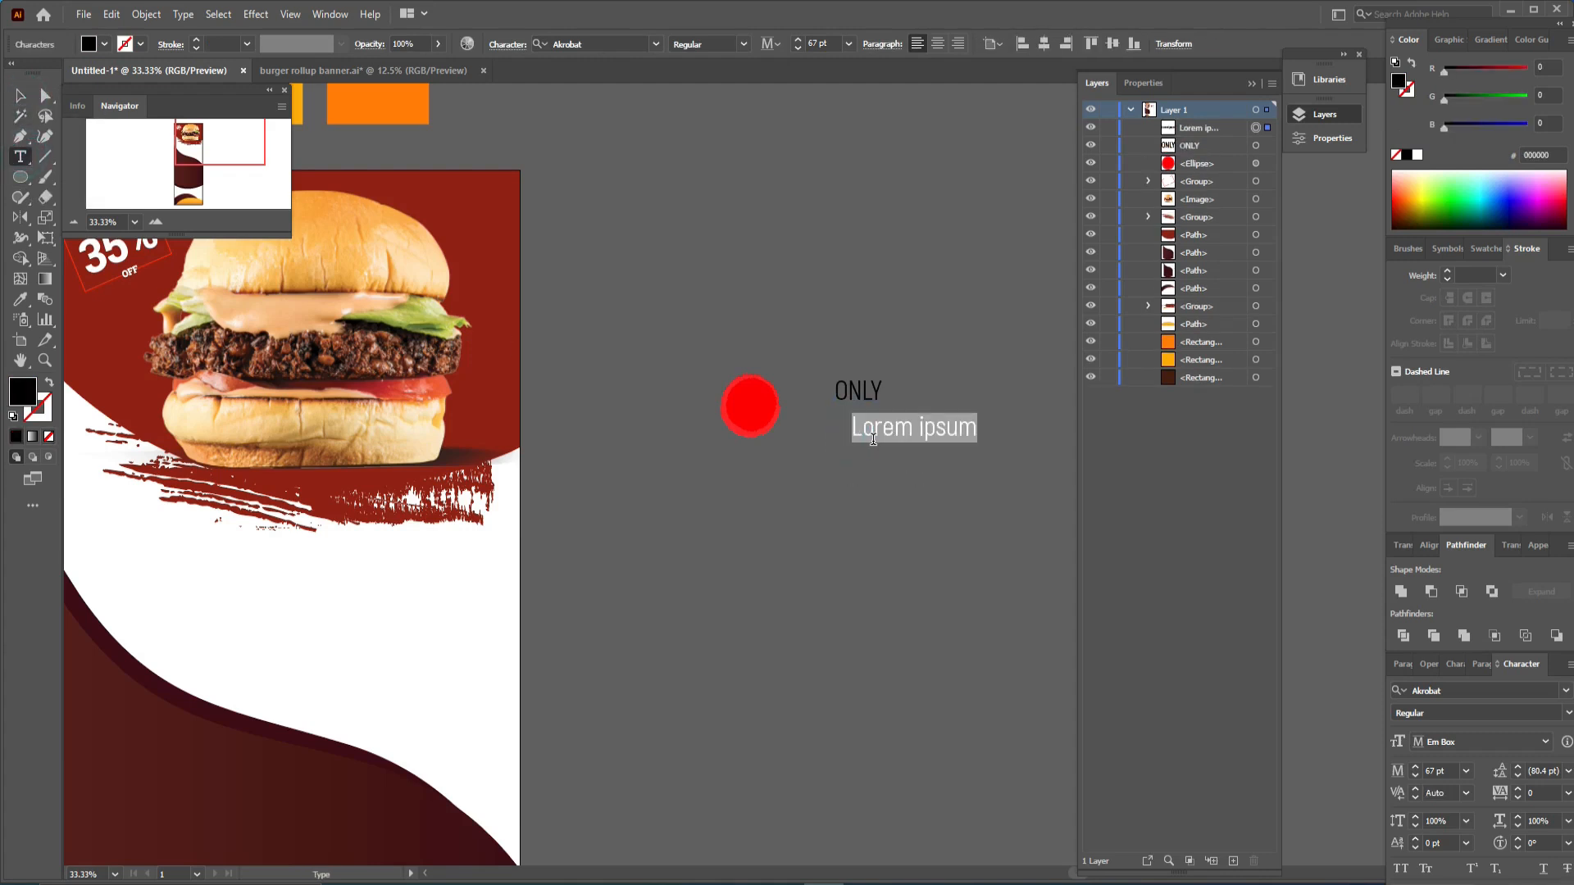
pyautogui.write('$')
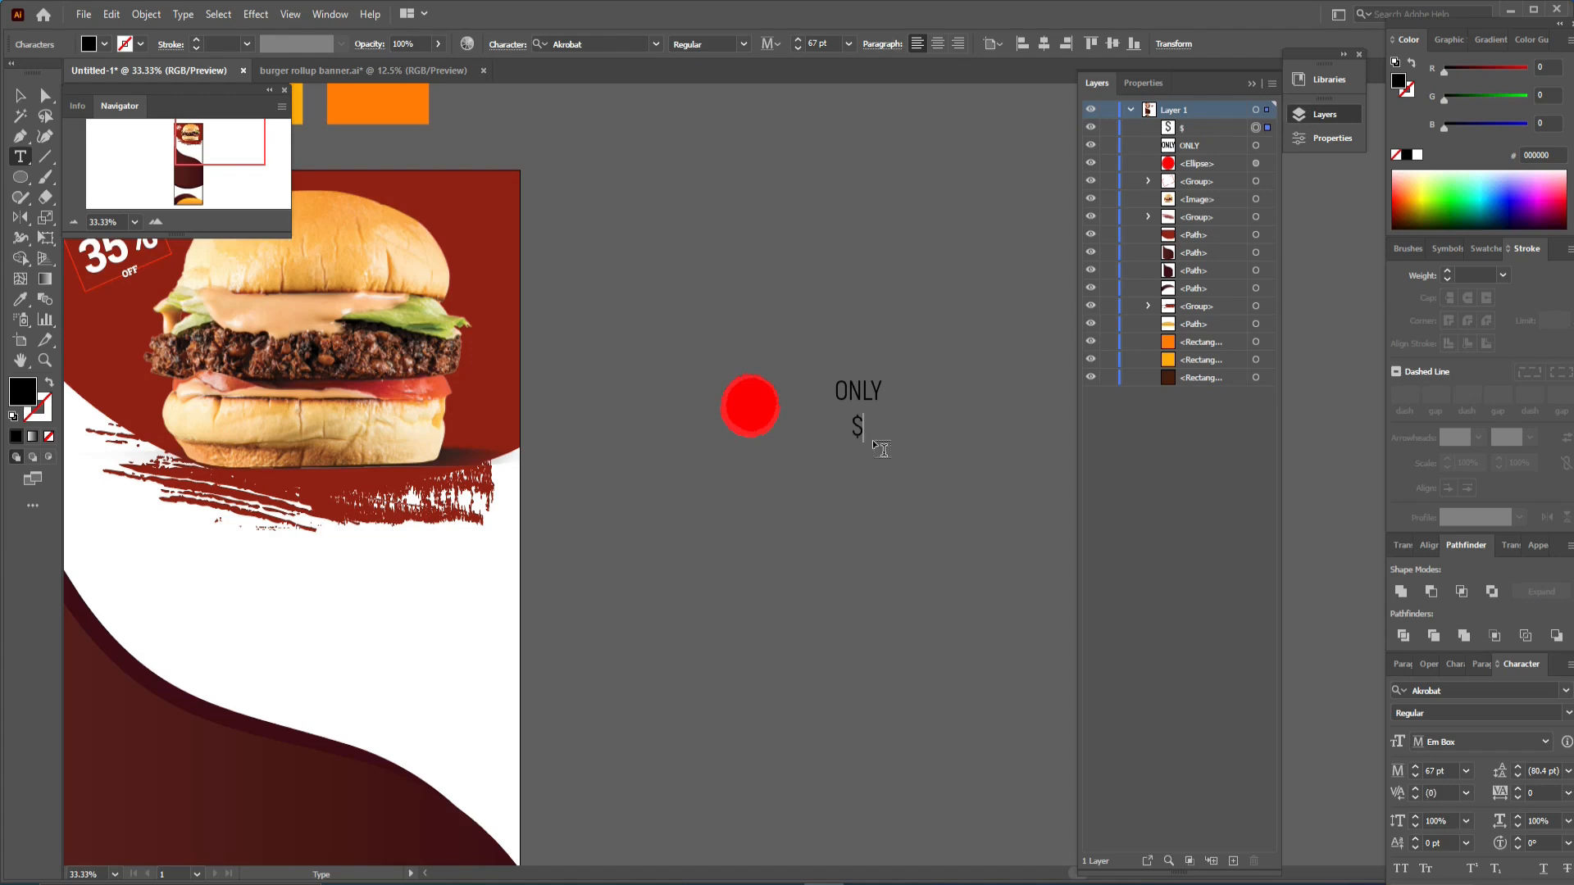
pyautogui.write(' 17')
pyautogui.click(20, 94)
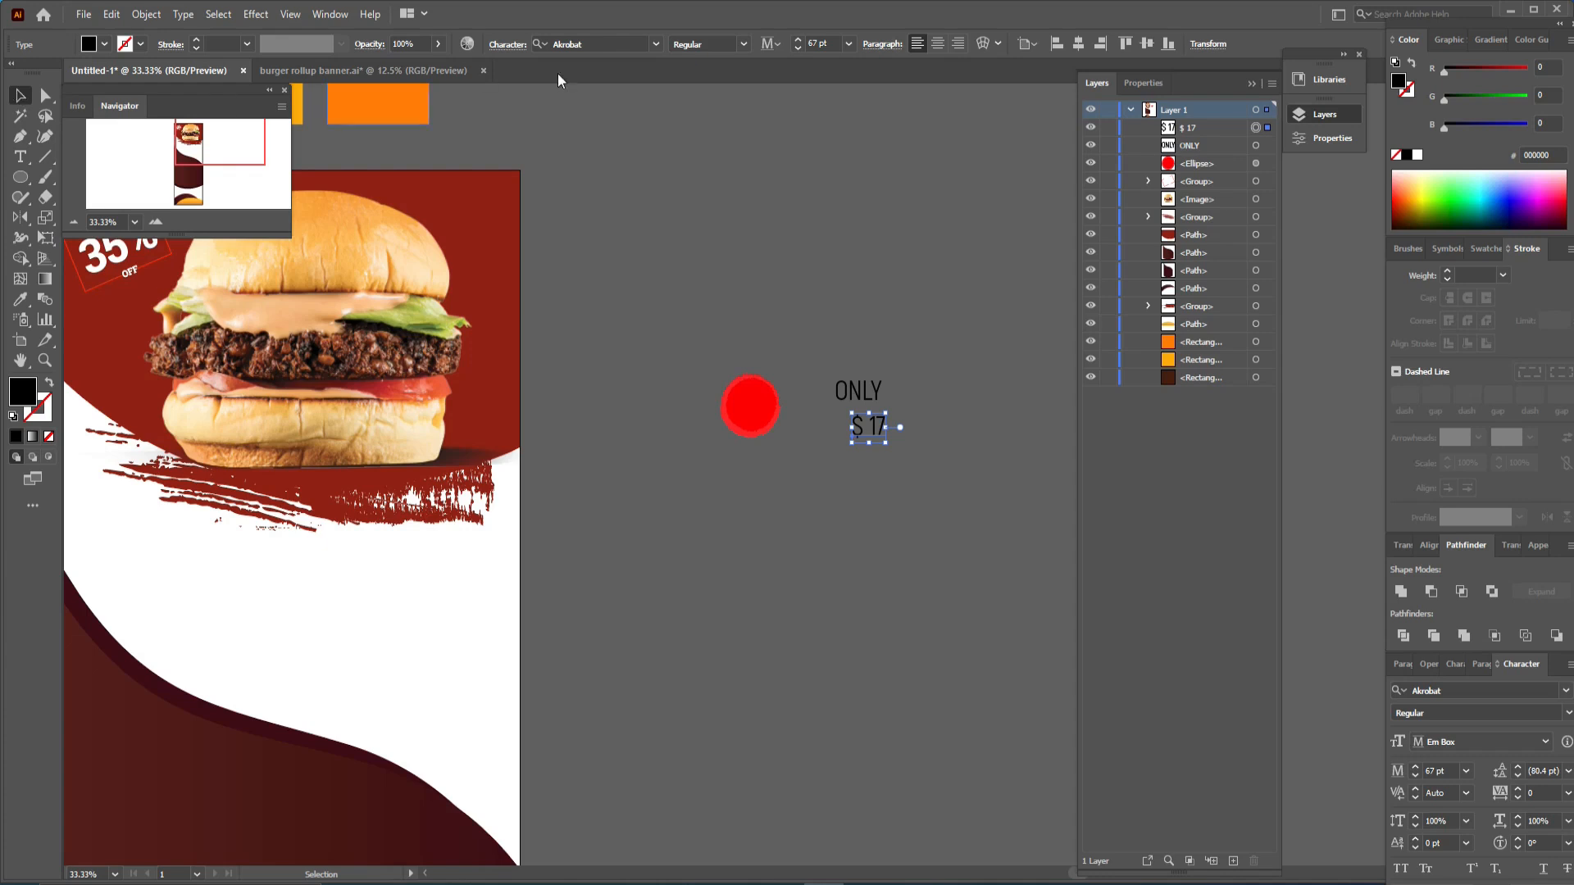
# - Select the ONLY and $ 17 lines and fill them white
pyautogui.moveTo(874, 430)
pyautogui.mouseDown()
pyautogui.moveTo(863, 421)
pyautogui.moveTo(853, 446)
pyautogui.mouseUp()
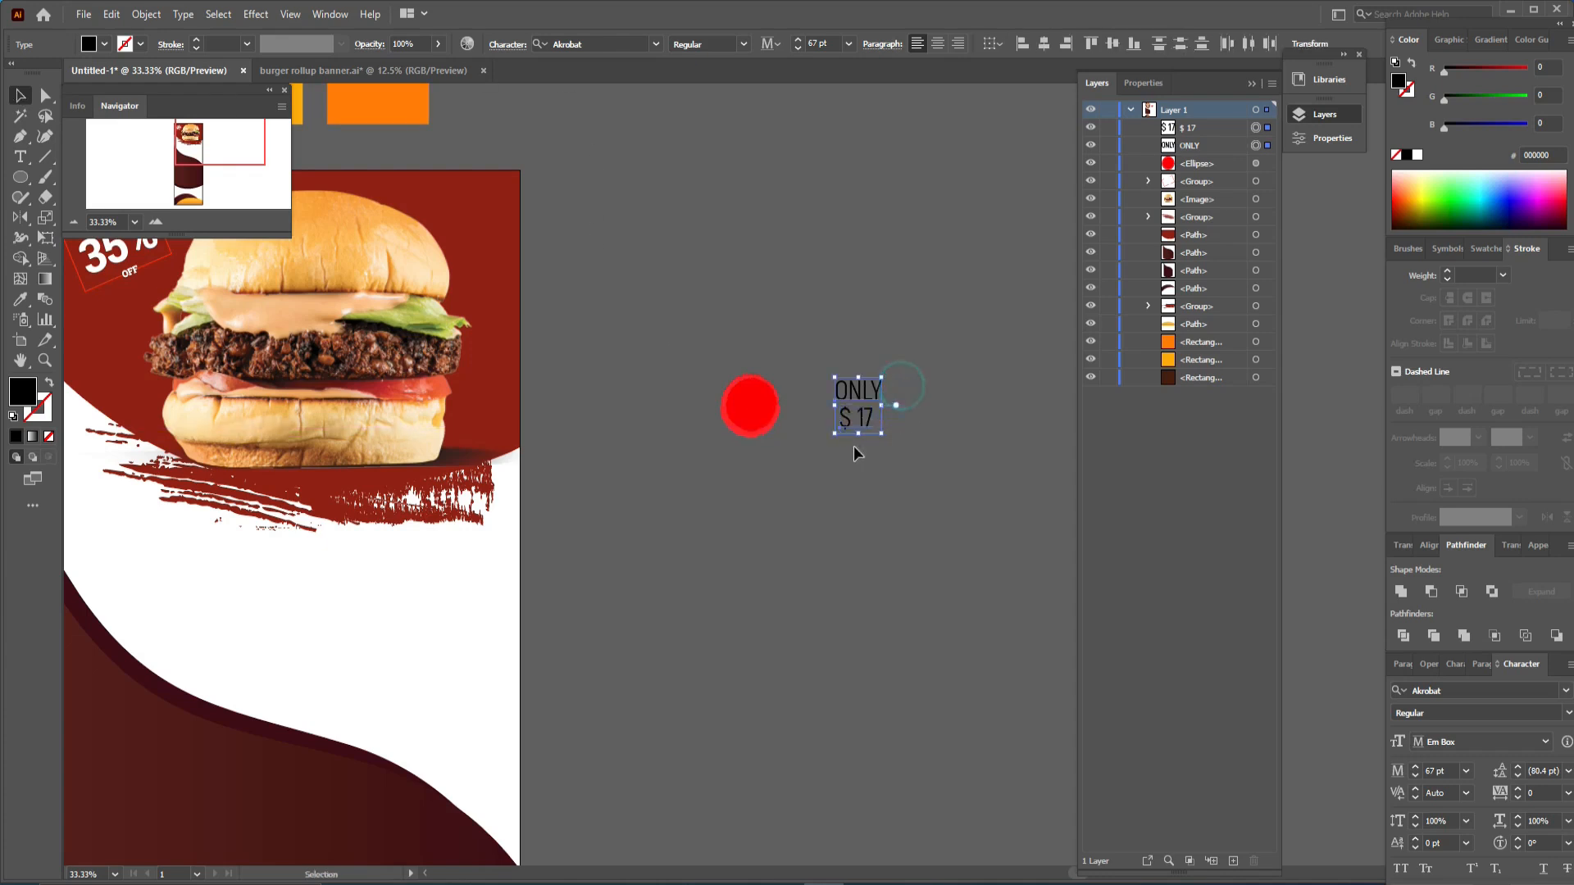
pyautogui.click(106, 45)
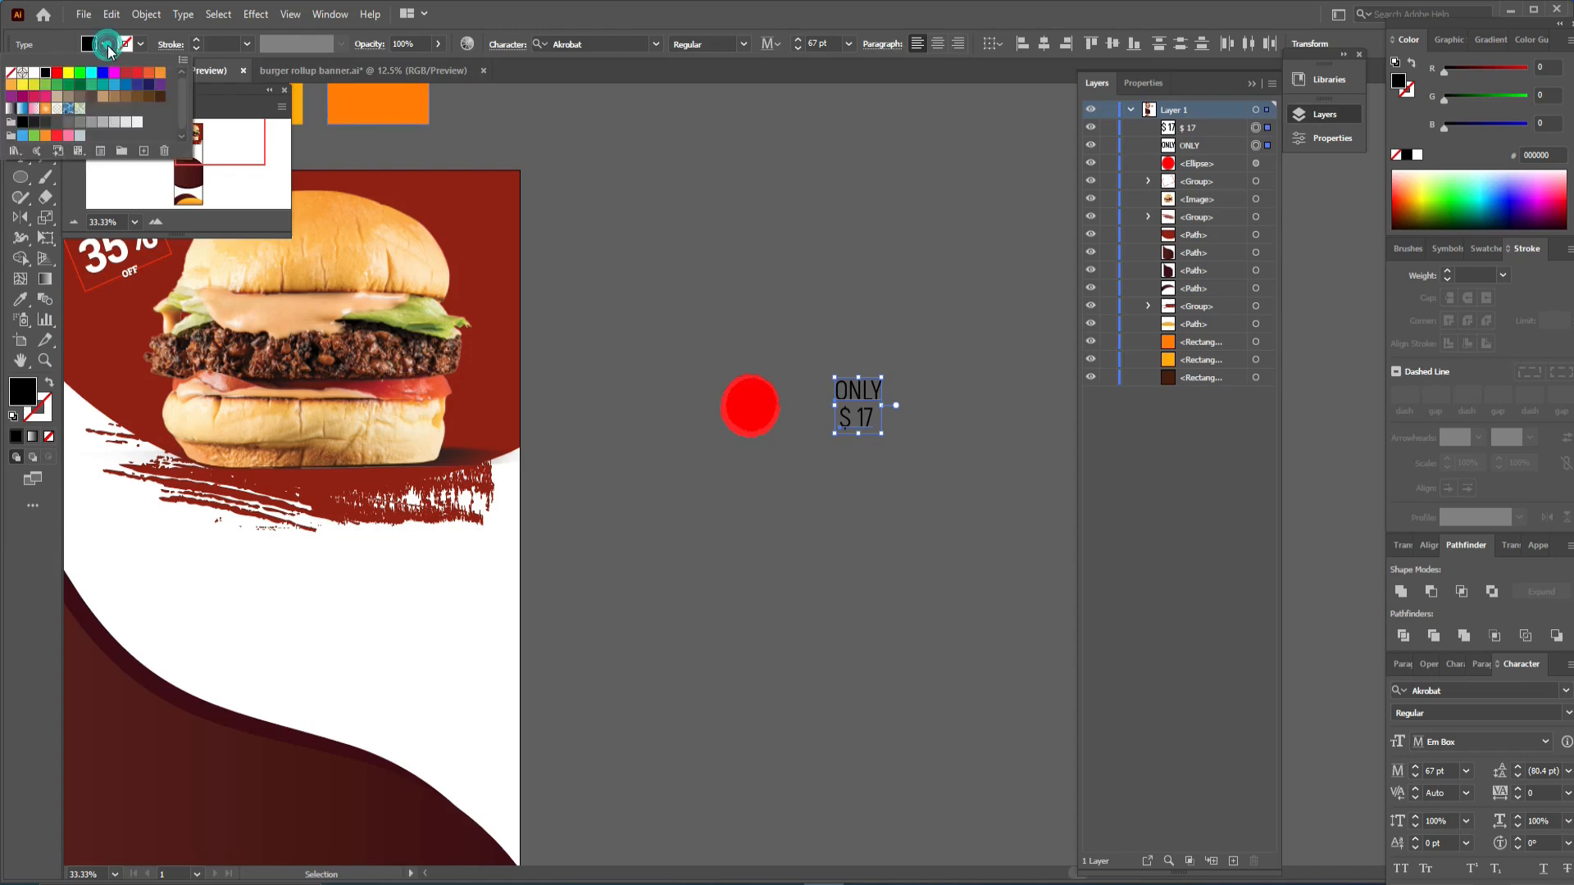
pyautogui.click(33, 72)
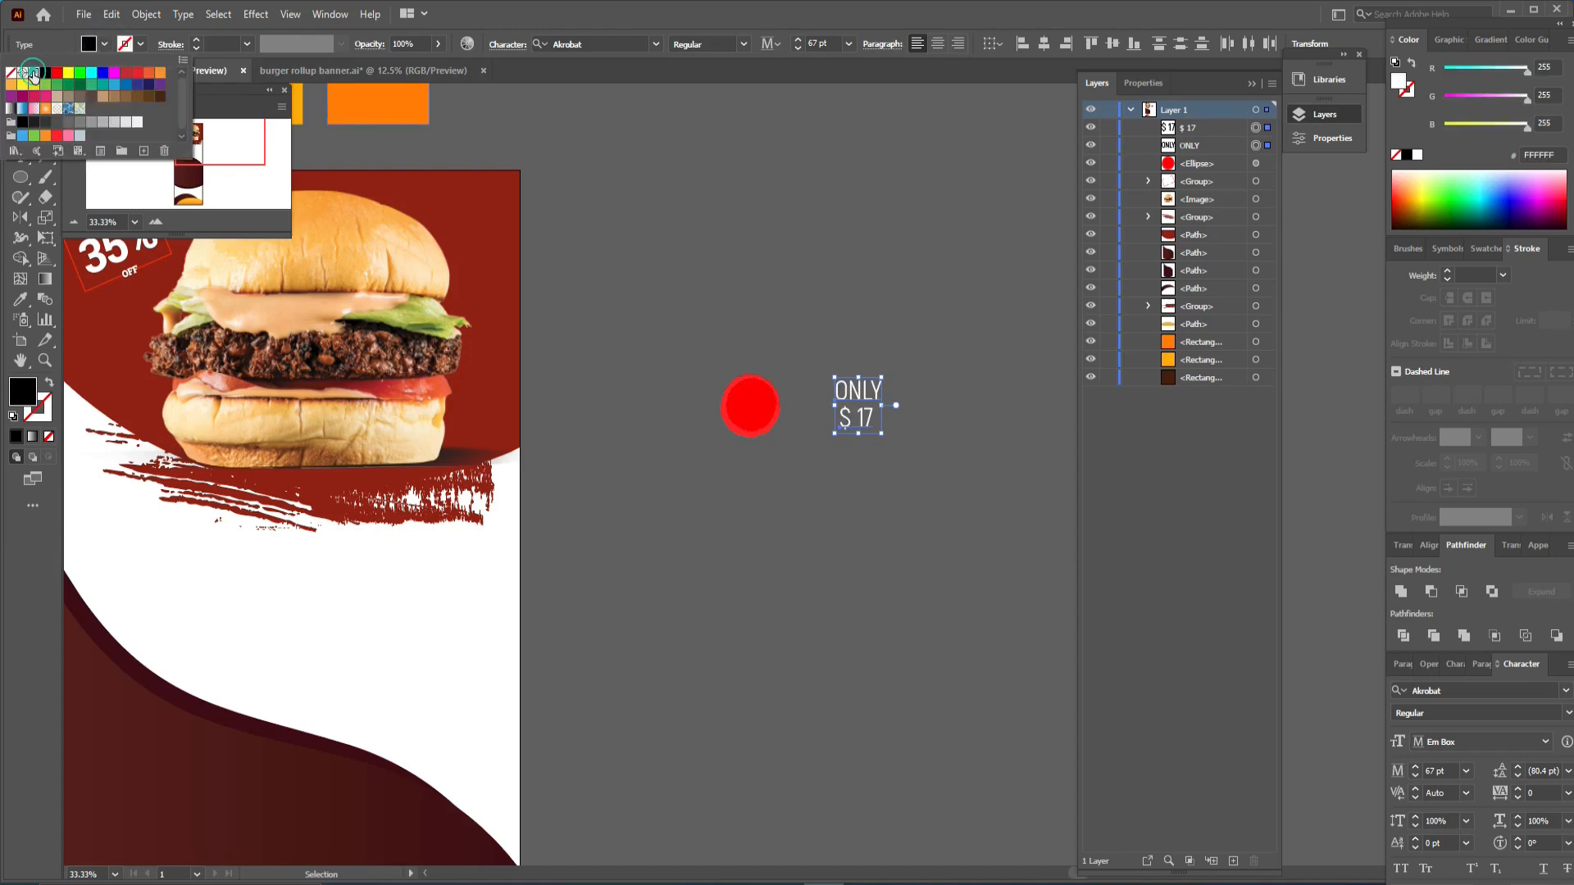
# - Change the font of both price lines to Fonarto
pyautogui.click(592, 43)
pyautogui.click(592, 40)
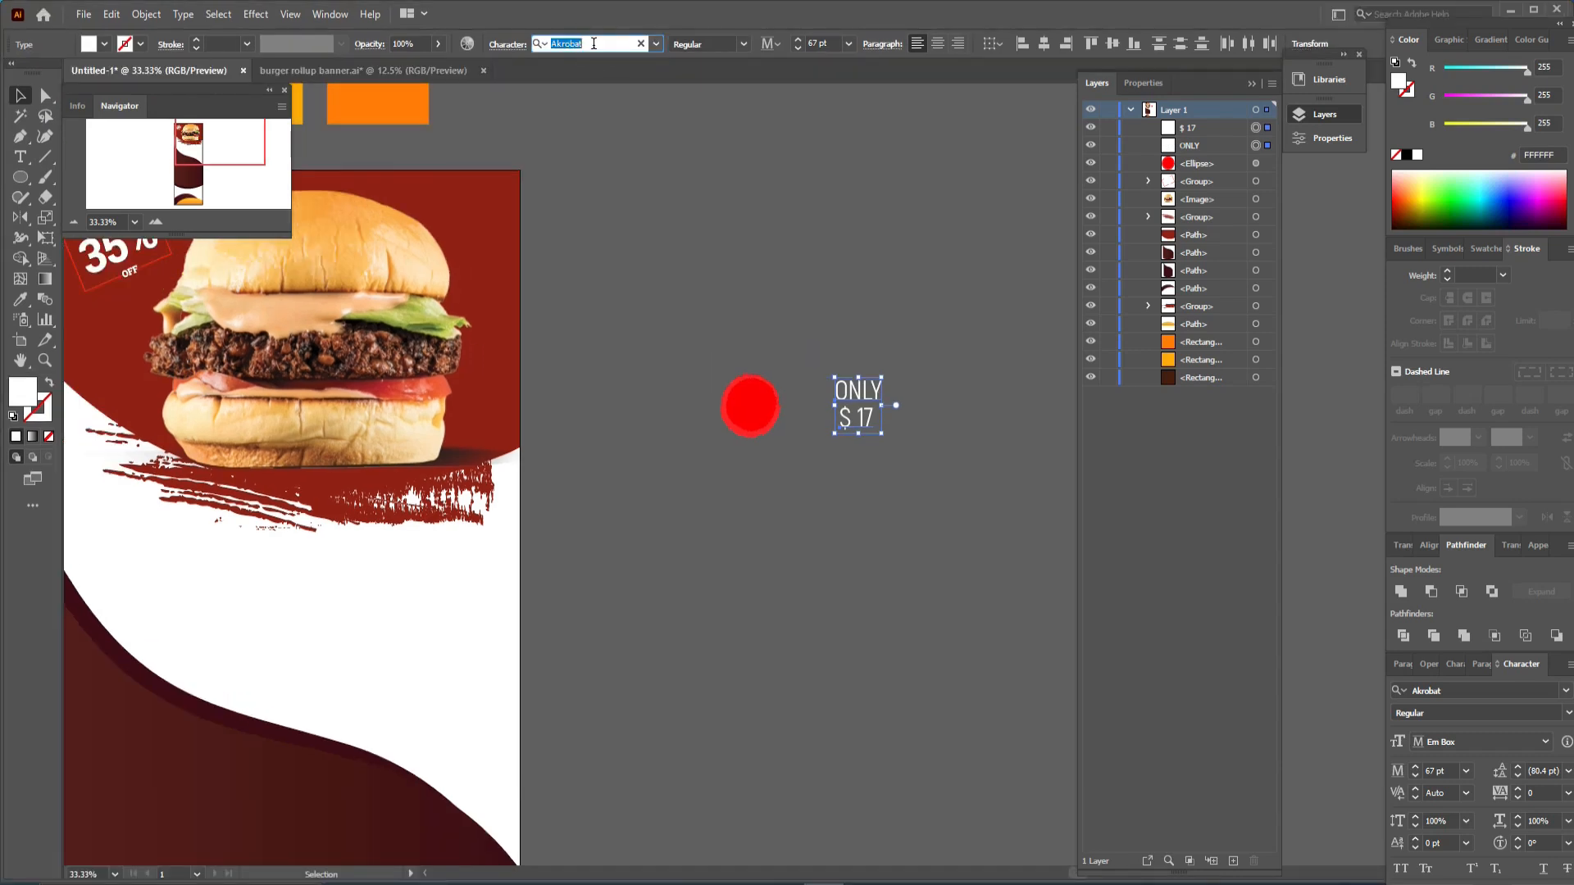
pyautogui.write('fo')
pyautogui.click(705, 134)
pyautogui.click(911, 337)
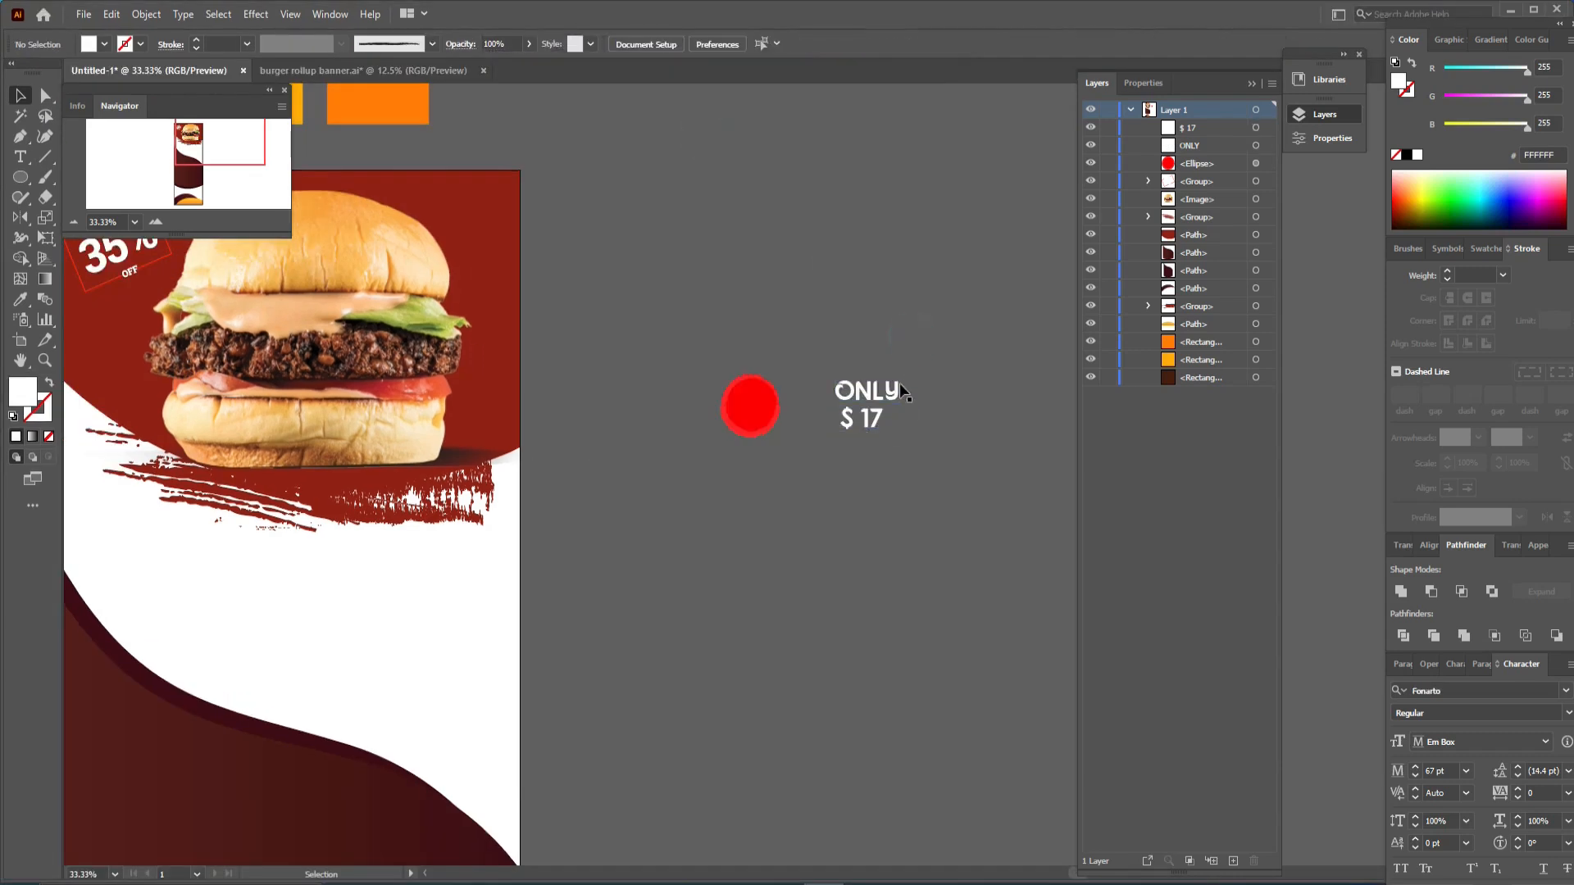
# - Group the red circle with the price text and move the badge onto the banner
pyautogui.moveTo(900, 384); pyautogui.dragTo(484, 240)
pyautogui.keyDown('shift'); pyautogui.click(732, 428); pyautogui.keyUp('shift')
pyautogui.hotkey('ctrl', 'g')
pyautogui.moveTo(415, 468); pyautogui.dragTo(690, 101)
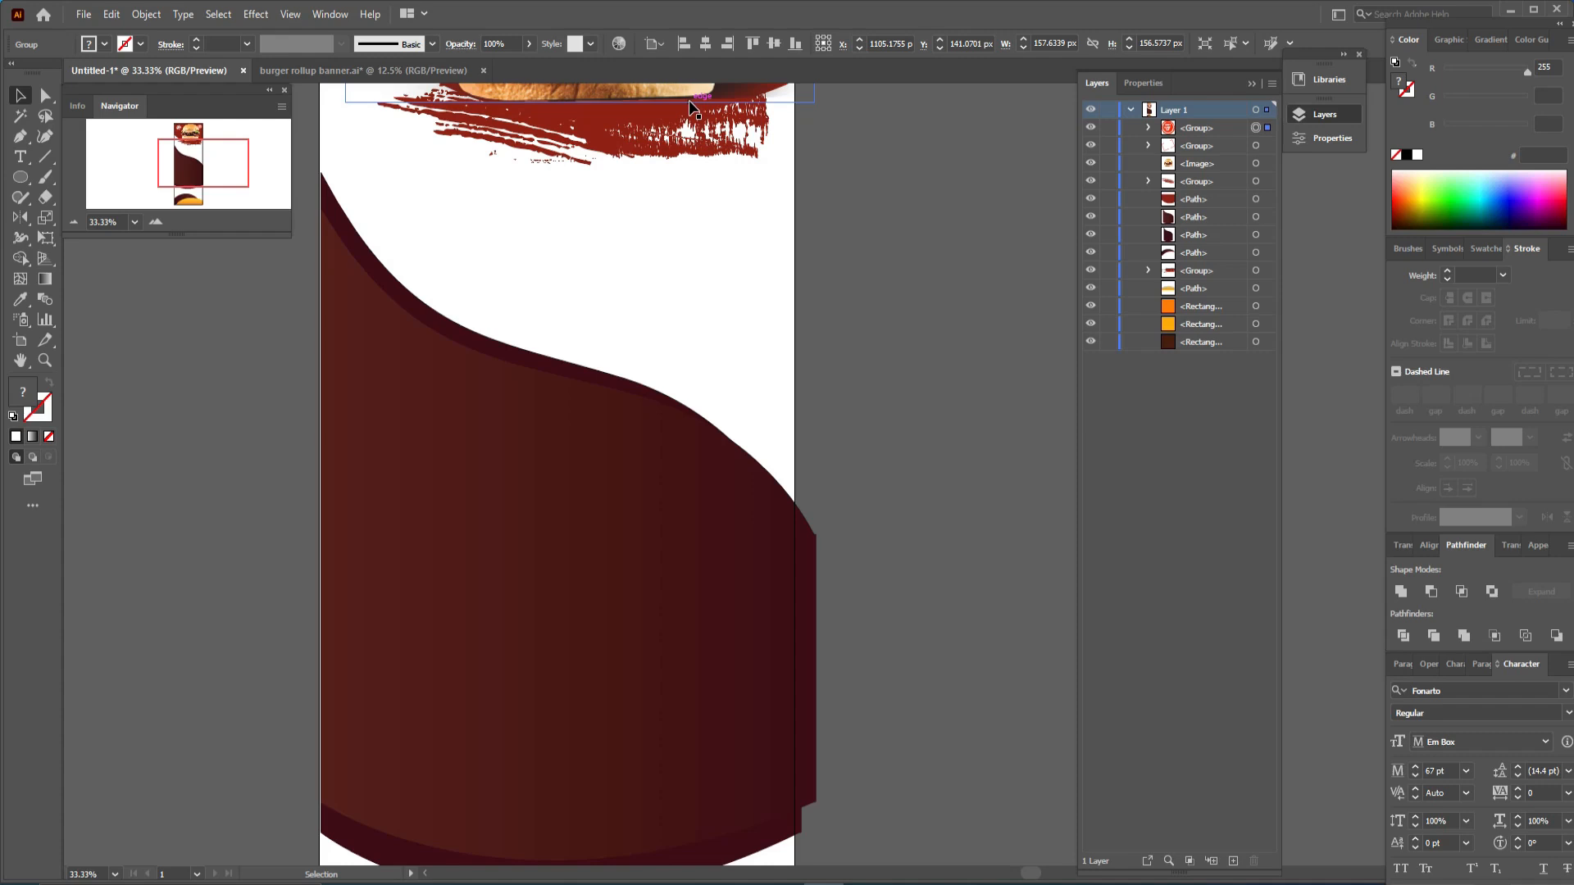
pyautogui.hotkey('ctrl', 'shift', 'a')
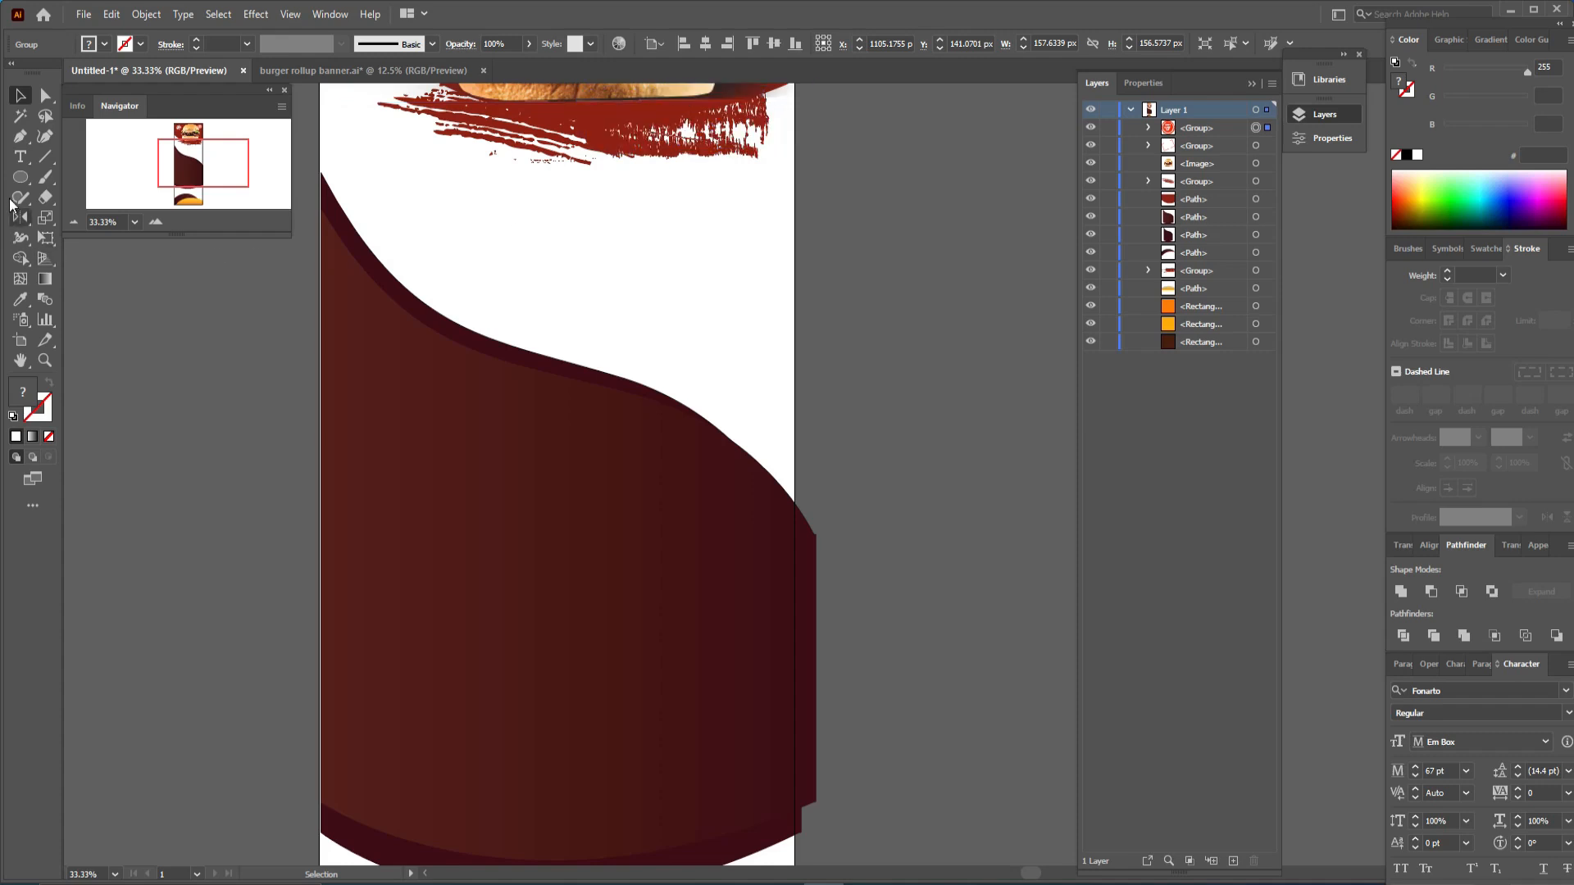
# - Add a text line reading MENU beside the banner
pyautogui.click(20, 157)
pyautogui.click(156, 370)
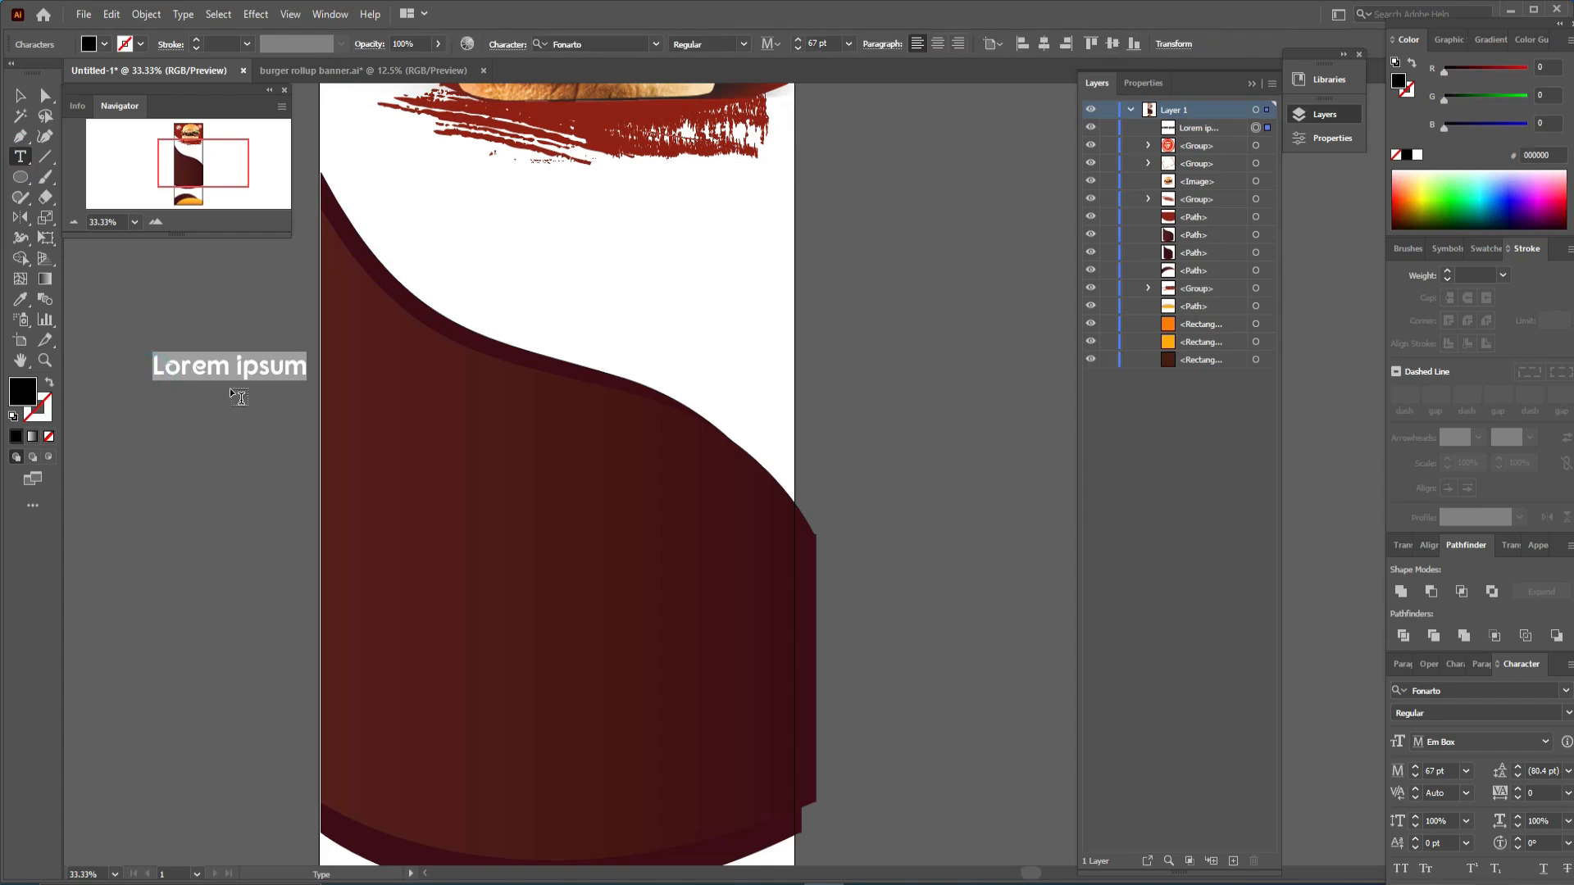
pyautogui.write('ME')
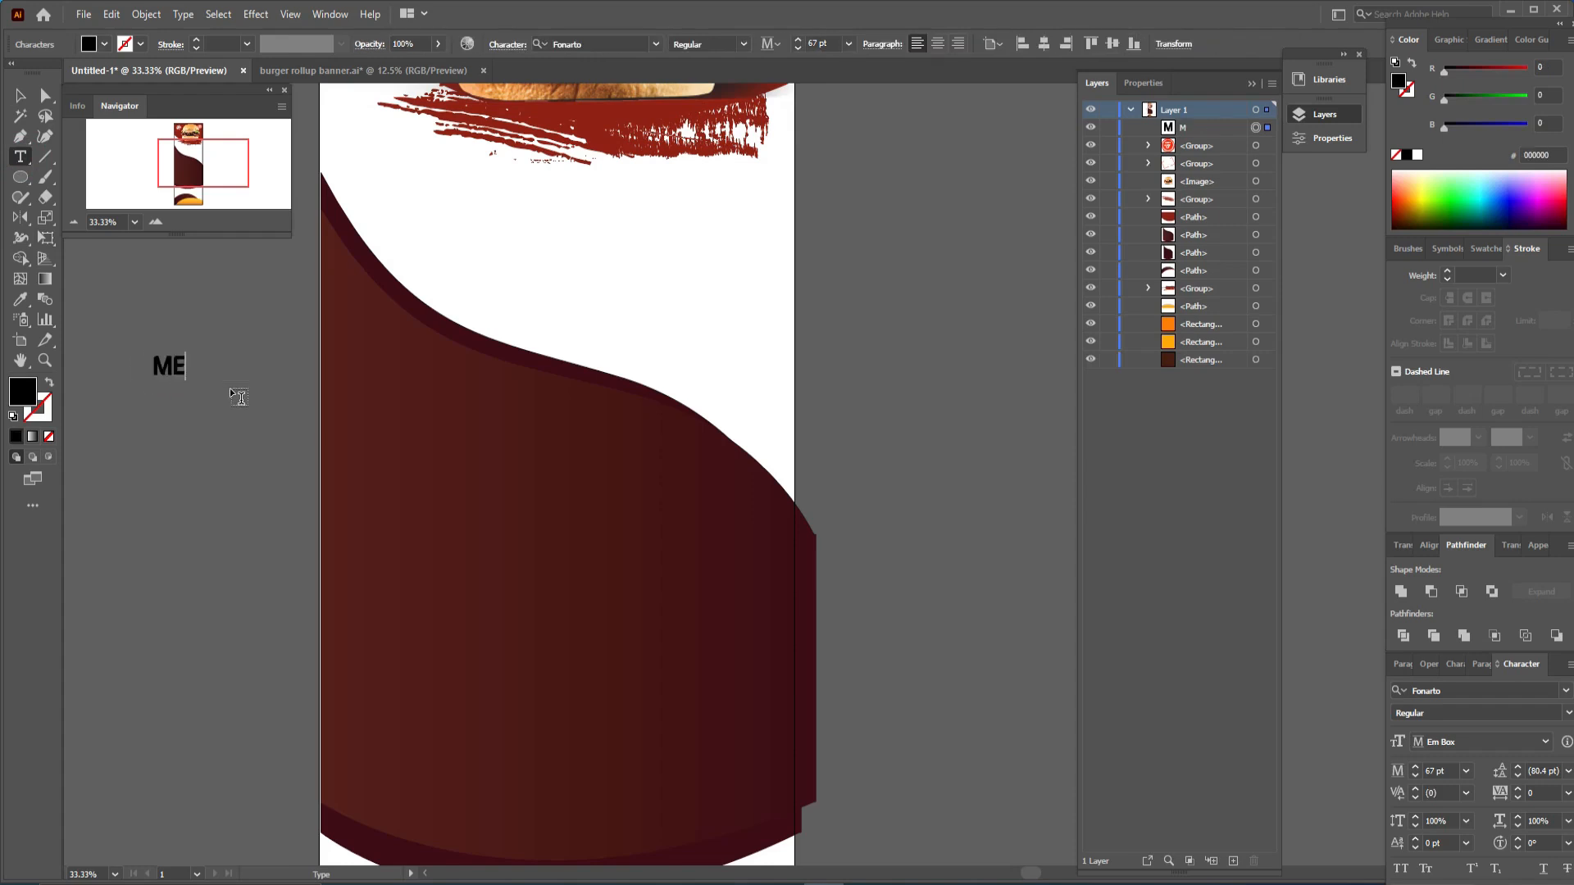
pyautogui.write('NU')
pyautogui.click(20, 95)
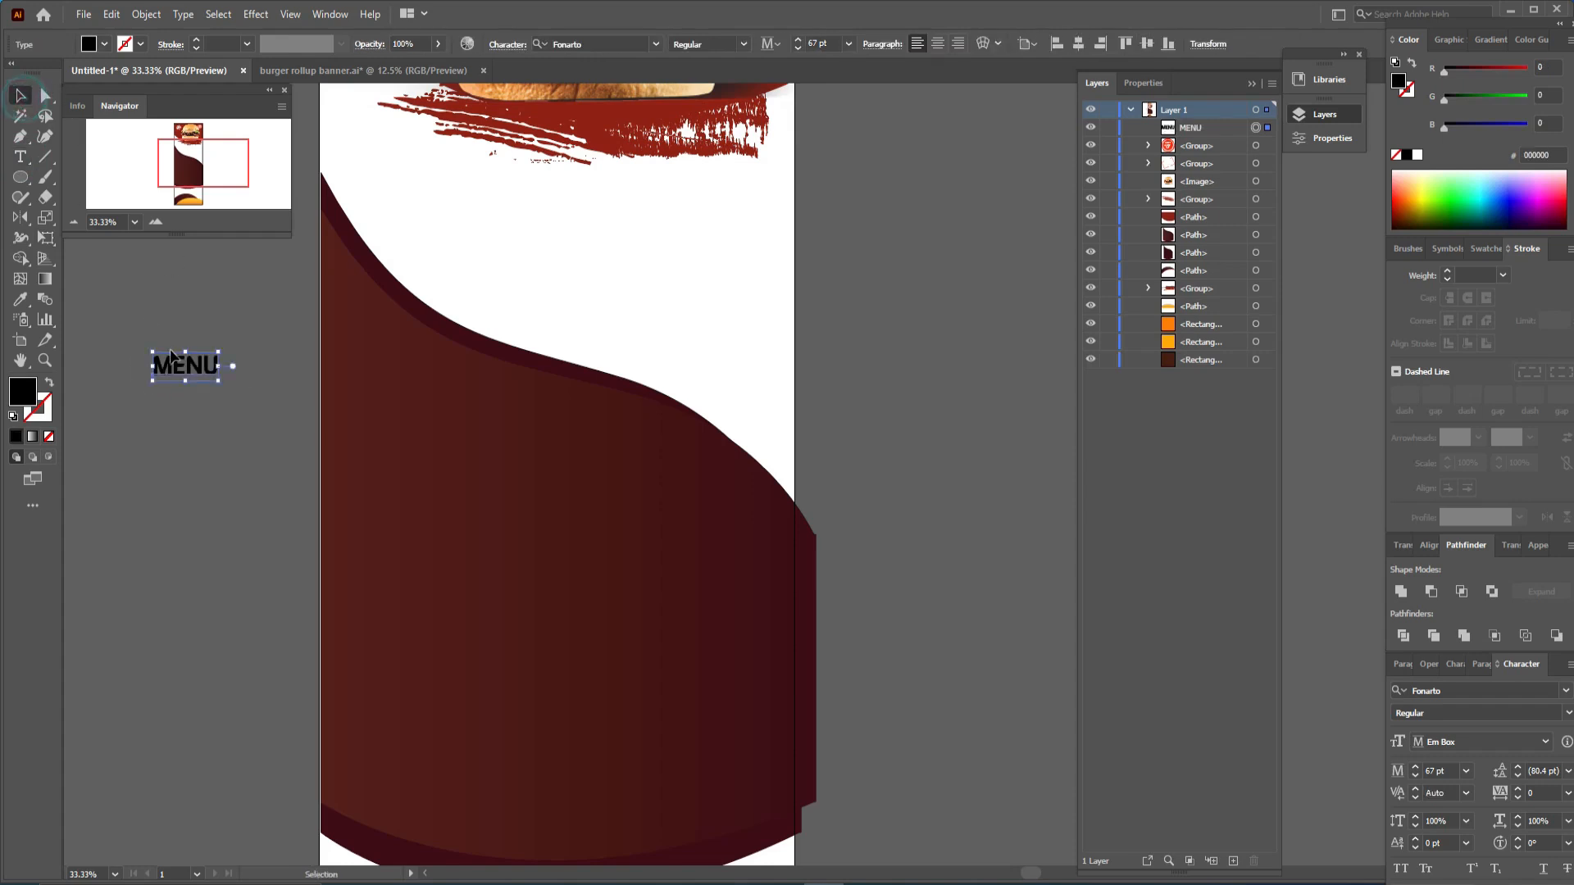
# - Duplicate the MENU text below itself and change the copy to TODAY
pyautogui.moveTo(199, 368); pyautogui.dragTo(200, 398)
pyautogui.doubleClick(199, 398)
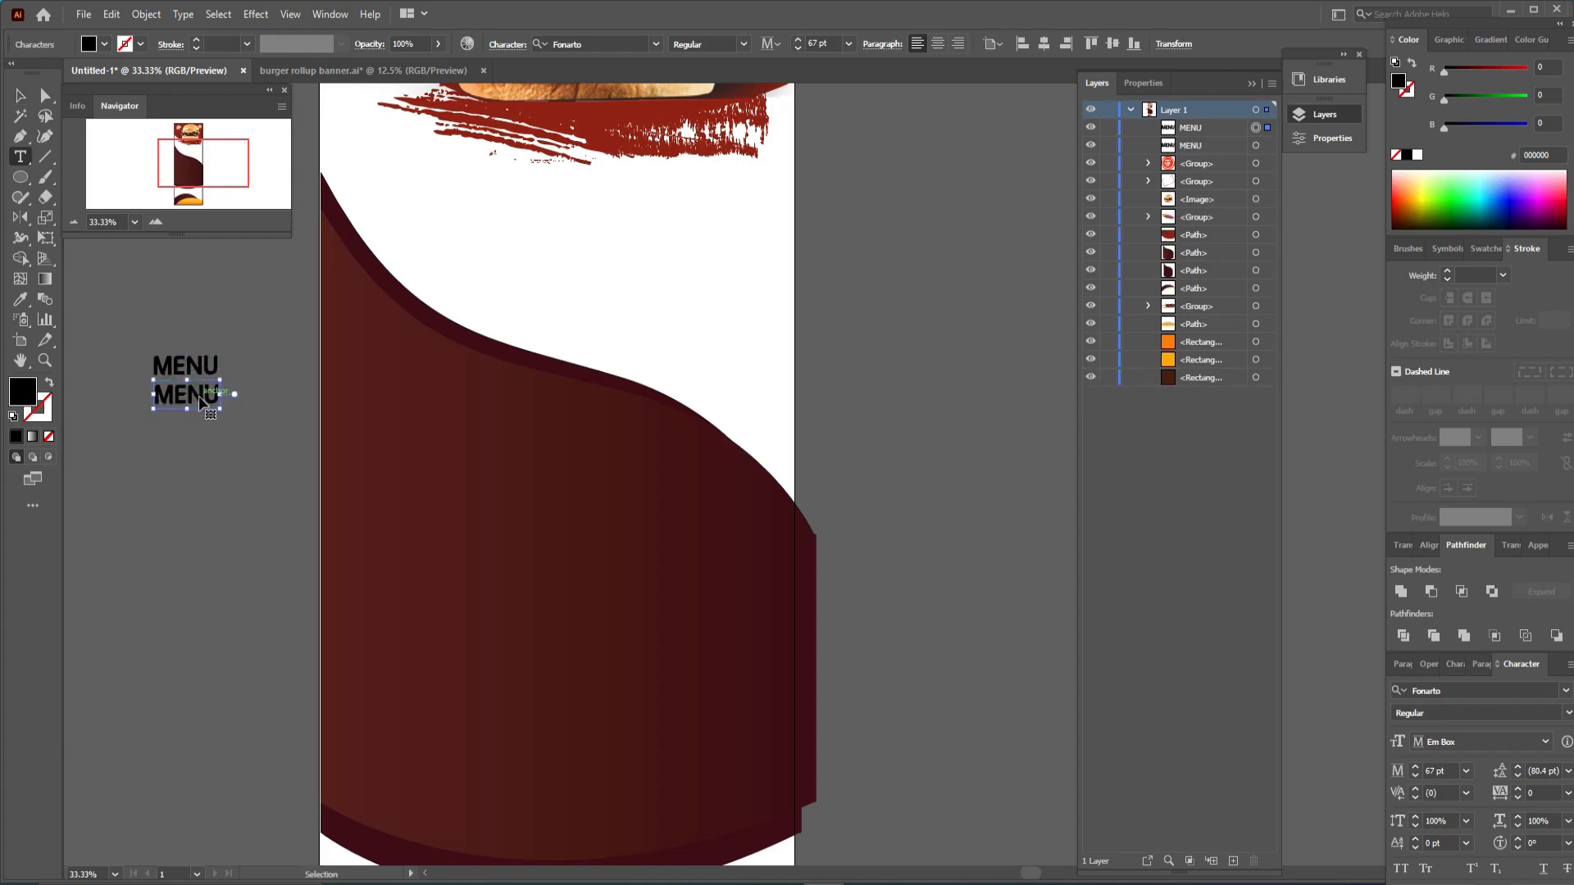
pyautogui.hotkey('ctrl', 'a')
pyautogui.write('TODAY')
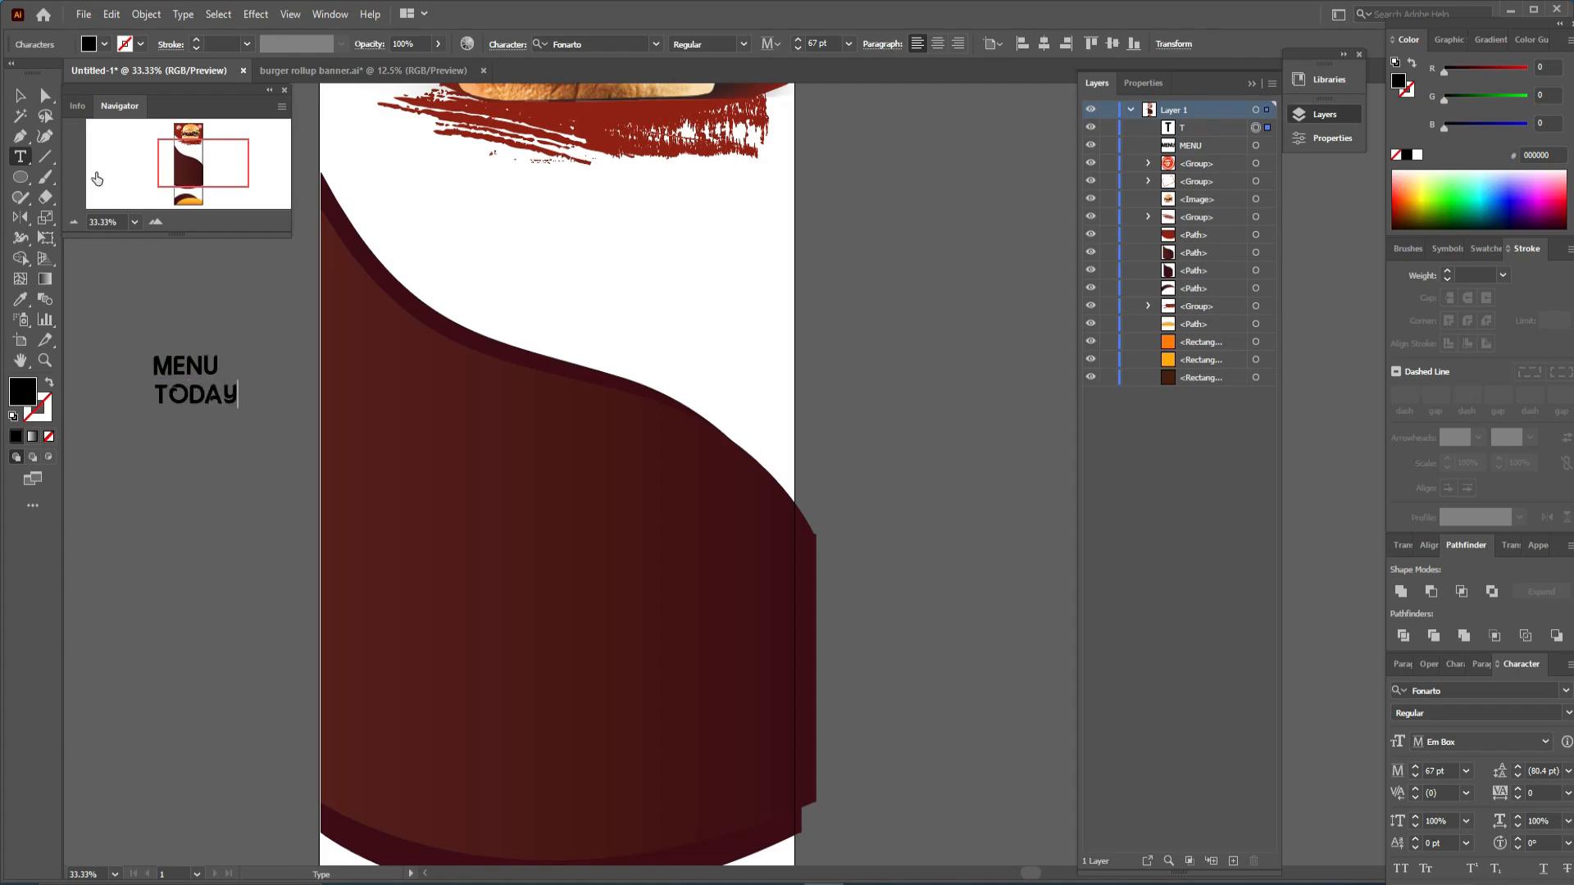
pyautogui.click(20, 96)
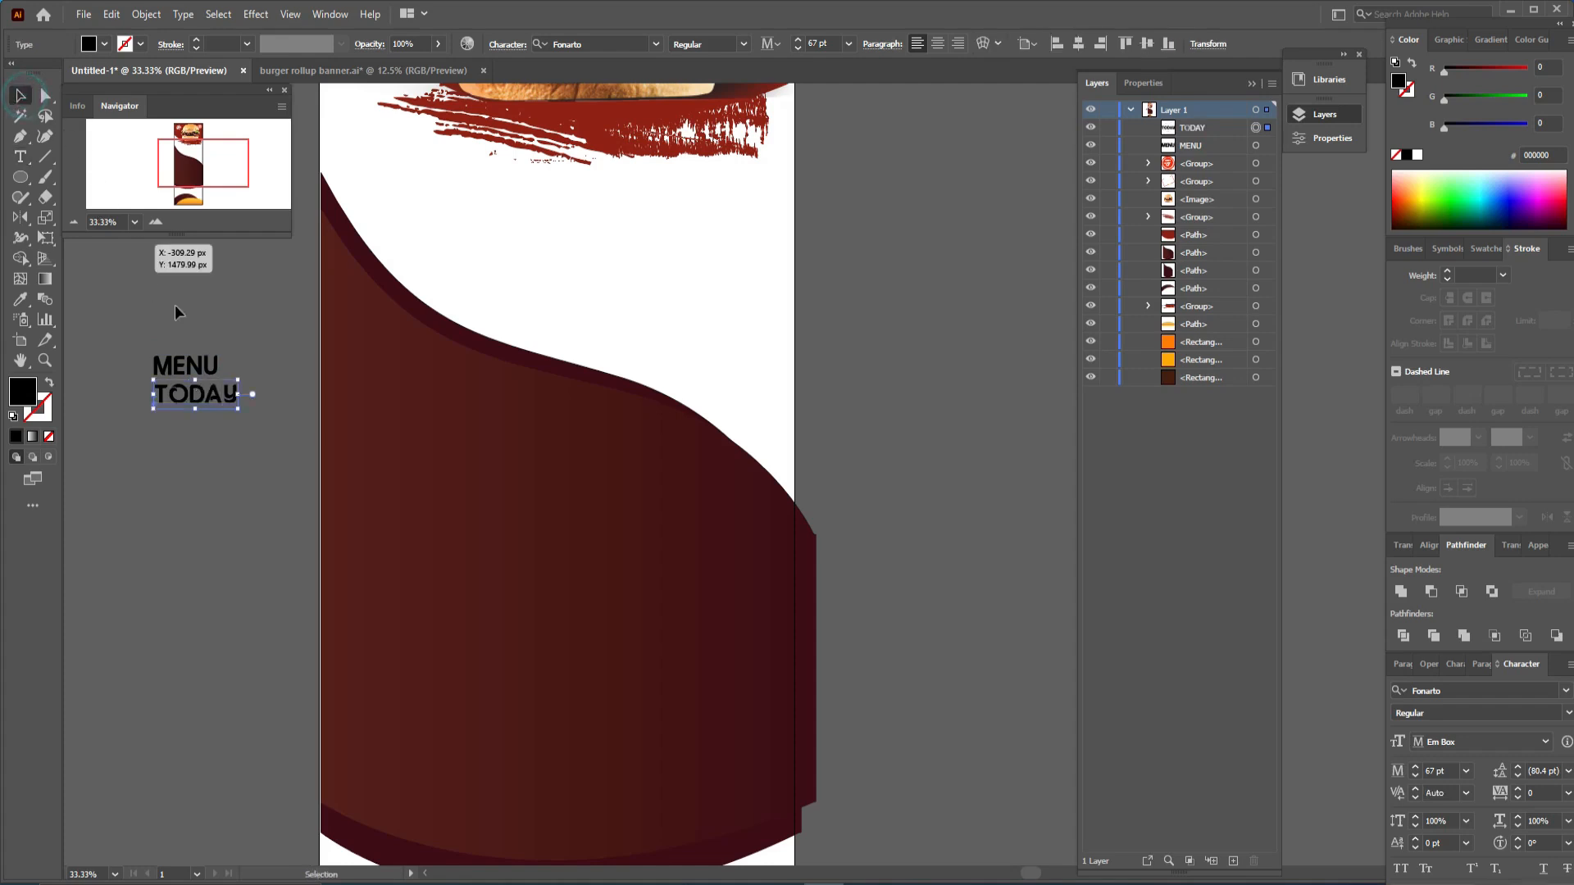
# - Select the MENU and TODAY lines and fill them white
pyautogui.moveTo(209, 337); pyautogui.dragTo(183, 410)
pyautogui.click(108, 45)
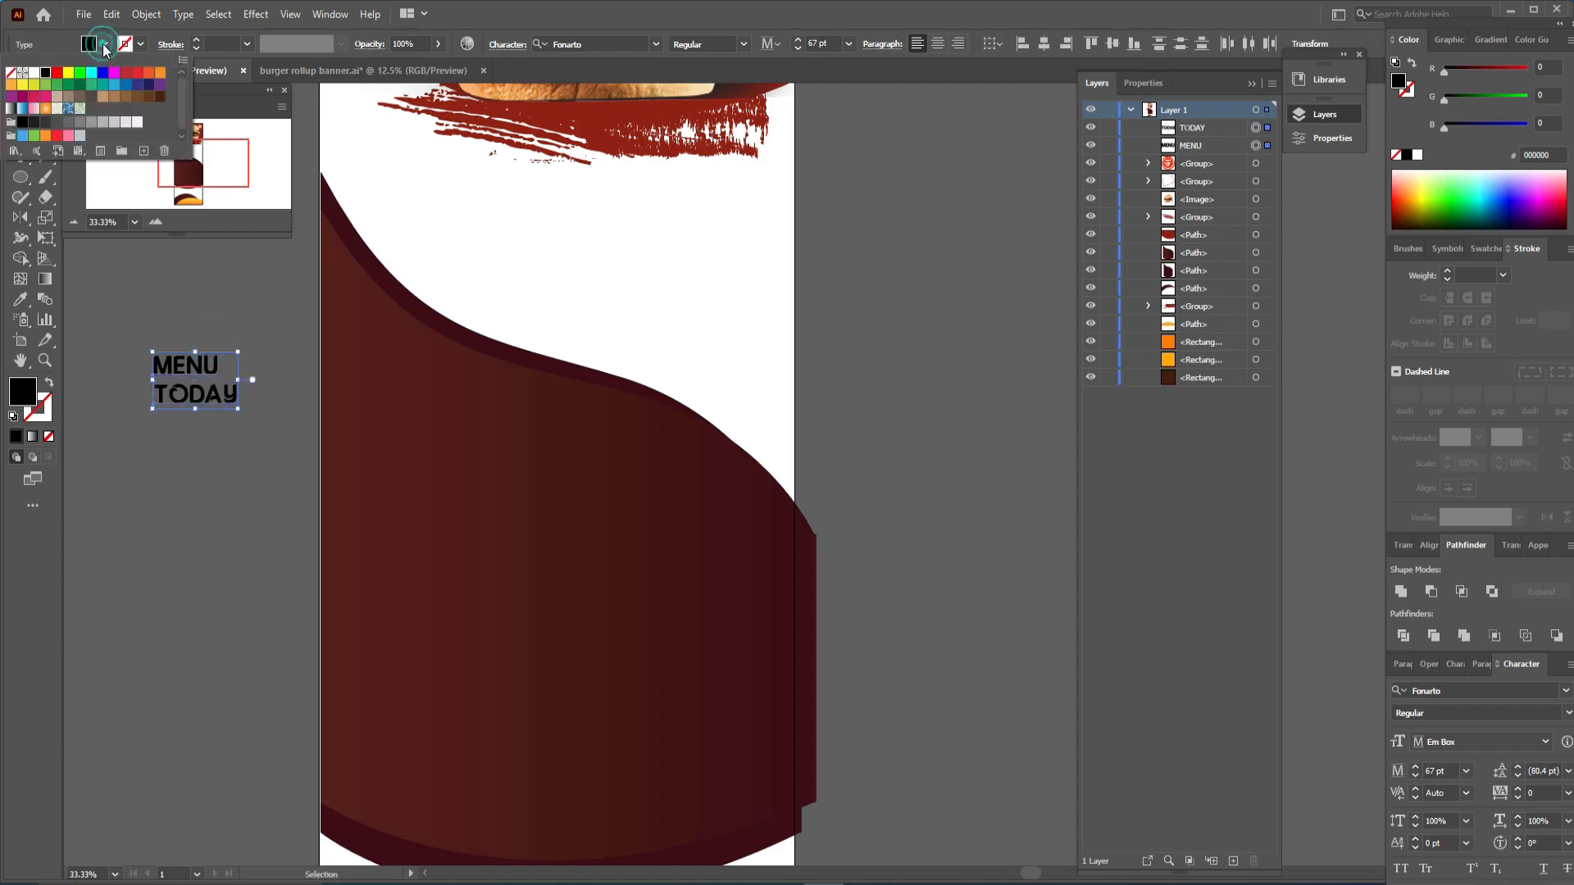
pyautogui.click(34, 73)
pyautogui.click(254, 320)
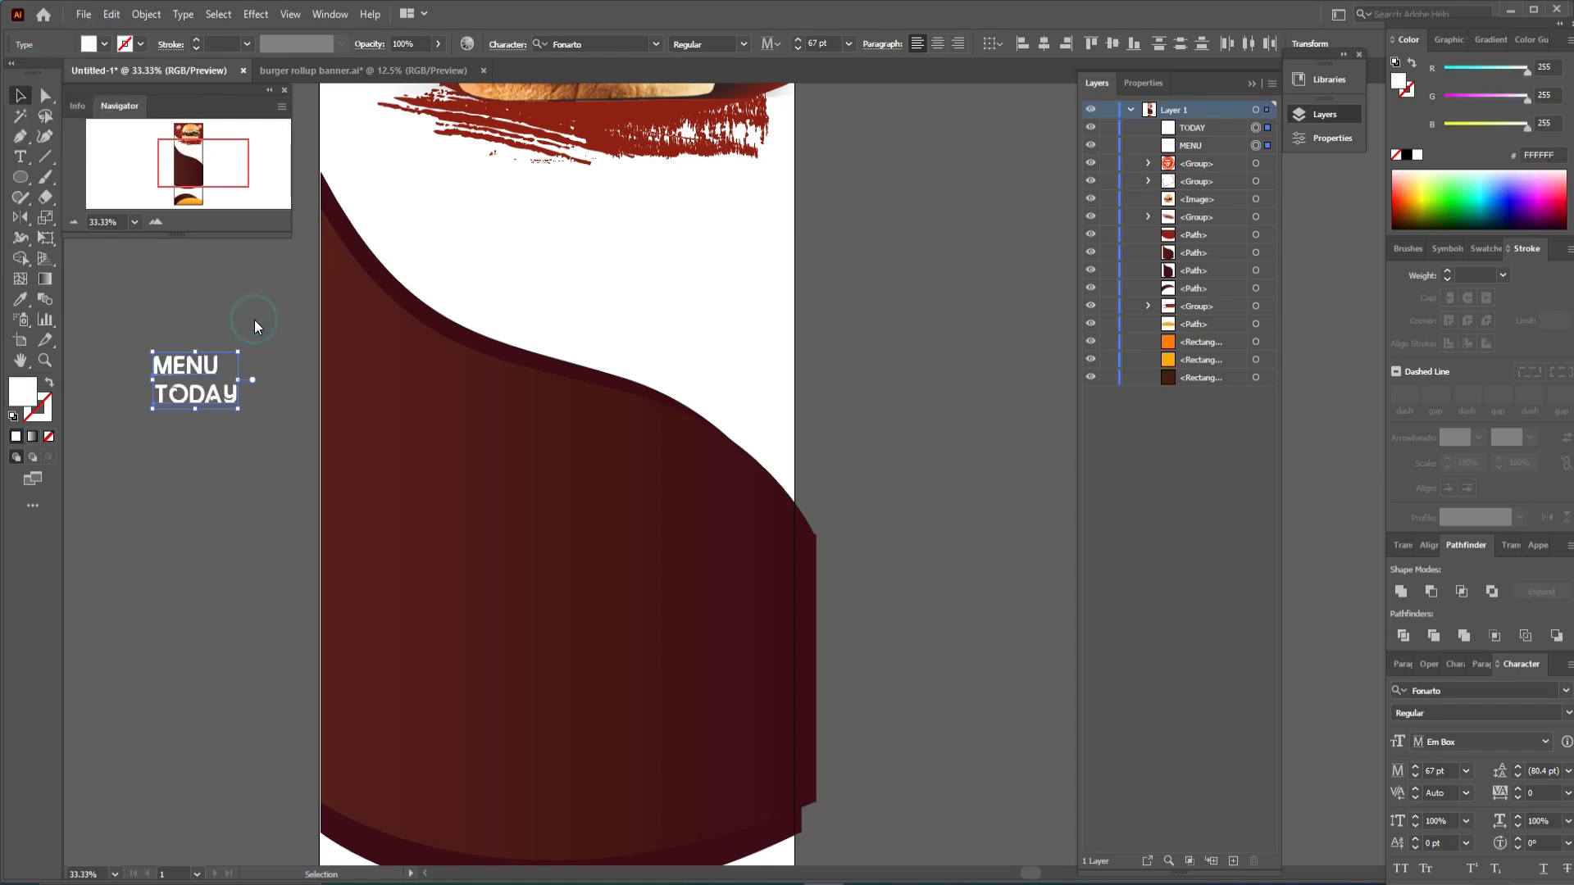
pyautogui.click(254, 321)
# - Position the MENU text block over the dark curved shape of the banner
pyautogui.moveTo(236, 351)
pyautogui.mouseDown()
pyautogui.moveTo(187, 376)
pyautogui.moveTo(404, 397)
pyautogui.mouseUp()
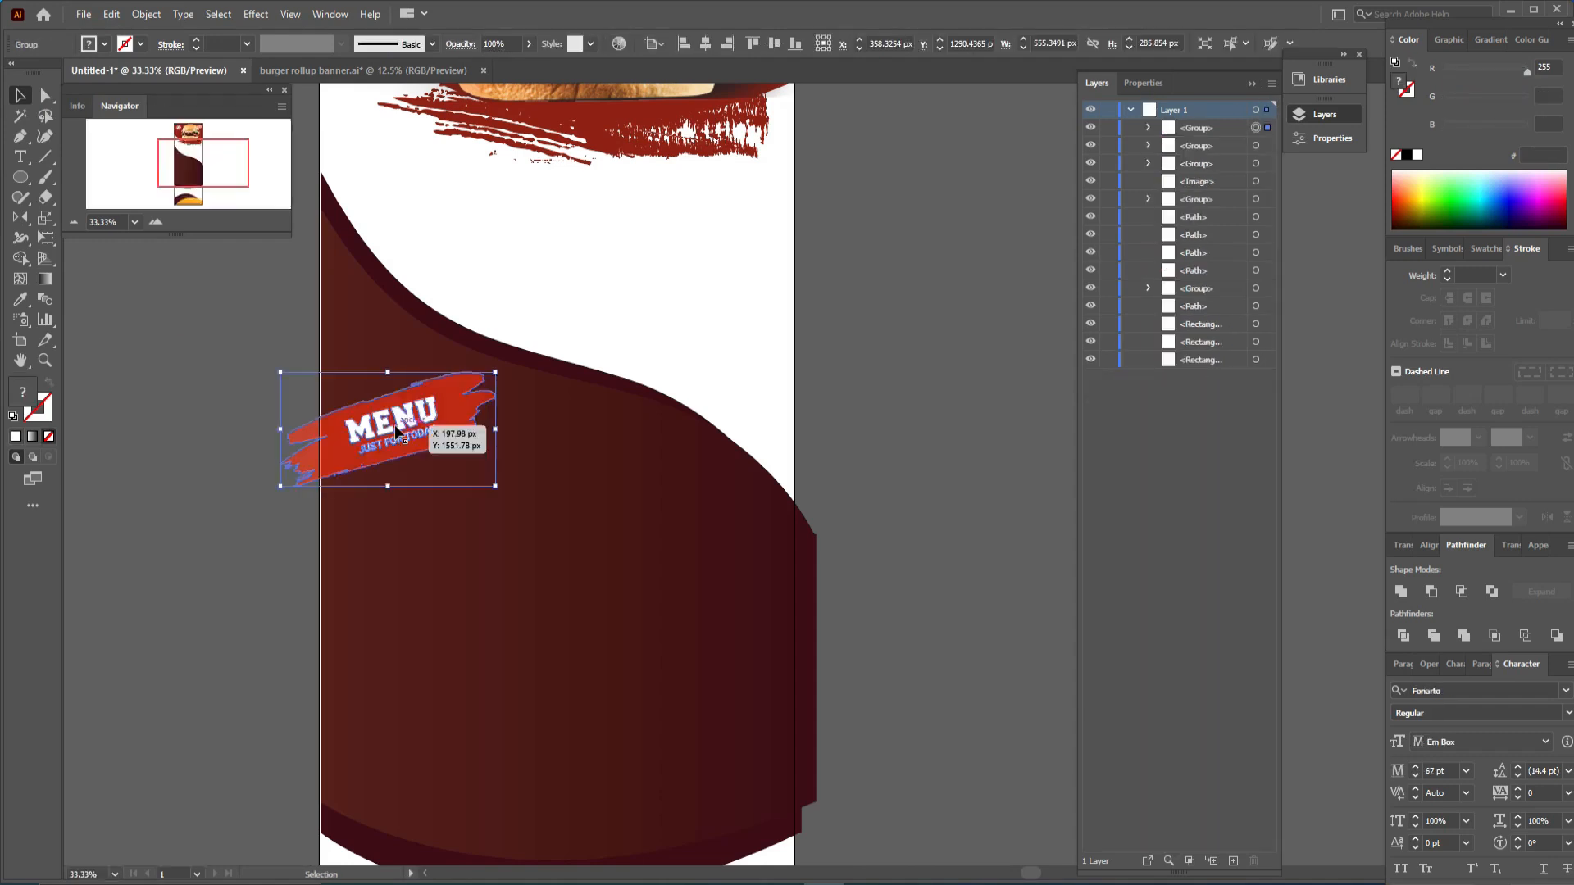
pyautogui.moveTo(420, 429)
pyautogui.mouseDown()
pyautogui.moveTo(442, 441)
pyautogui.moveTo(429, 439)
pyautogui.mouseUp()
pyautogui.click(818, 446)
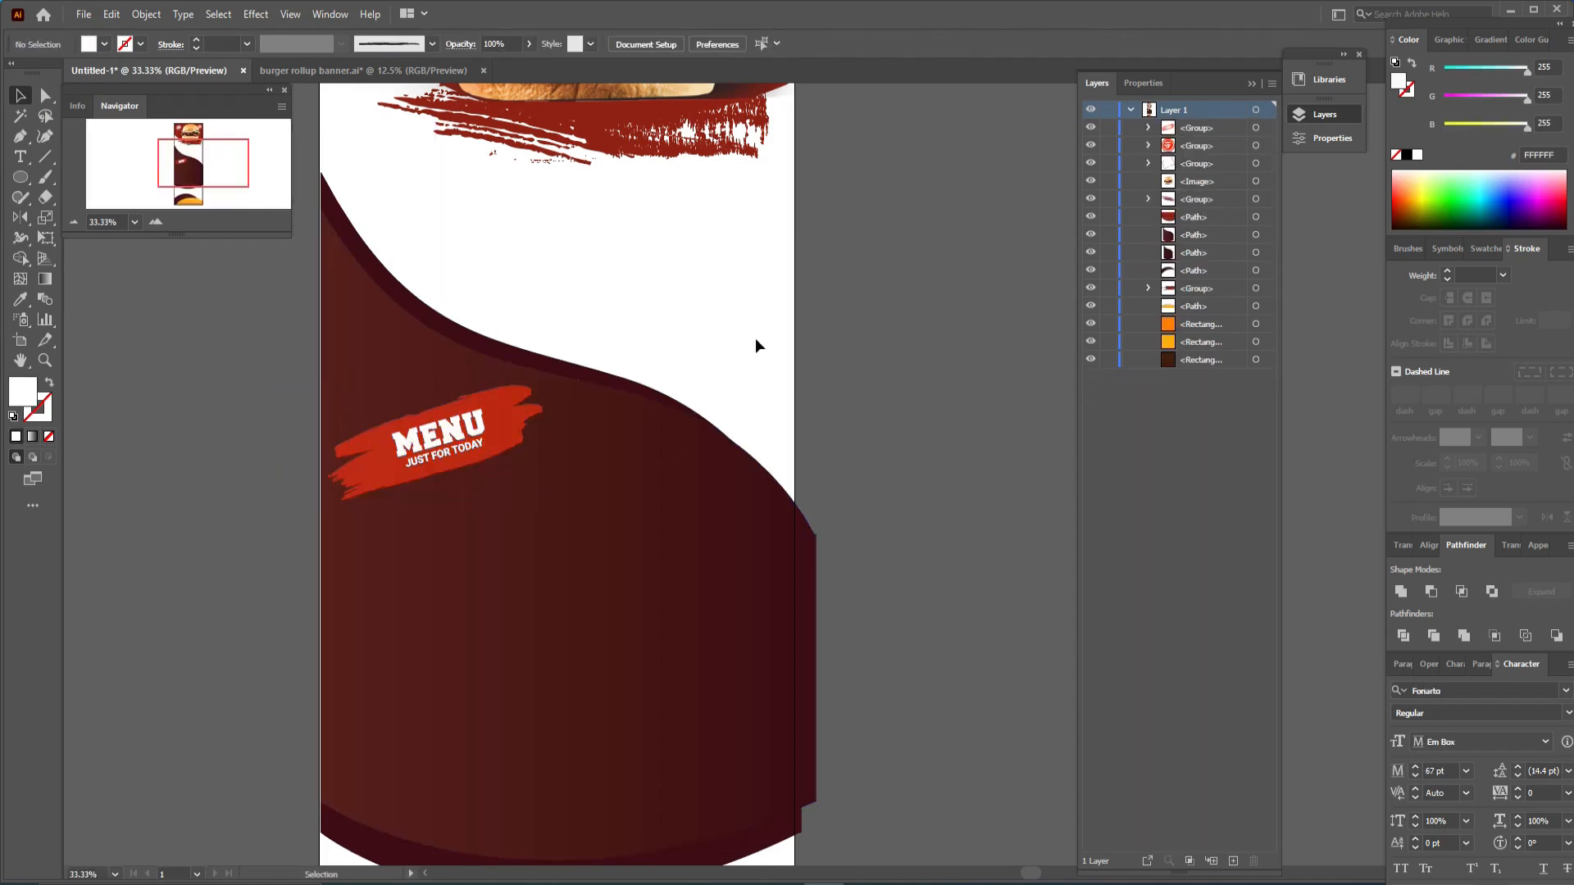
# - Add a Super text line on the dark shape in Dancing Script Bold, enlarged to about 174 pt
pyautogui.moveTo(661, 375)
pyautogui.mouseDown()
pyautogui.moveTo(628, 871)
pyautogui.moveTo(643, 239)
pyautogui.moveTo(629, 278)
pyautogui.moveTo(671, 305)
pyautogui.mouseUp()
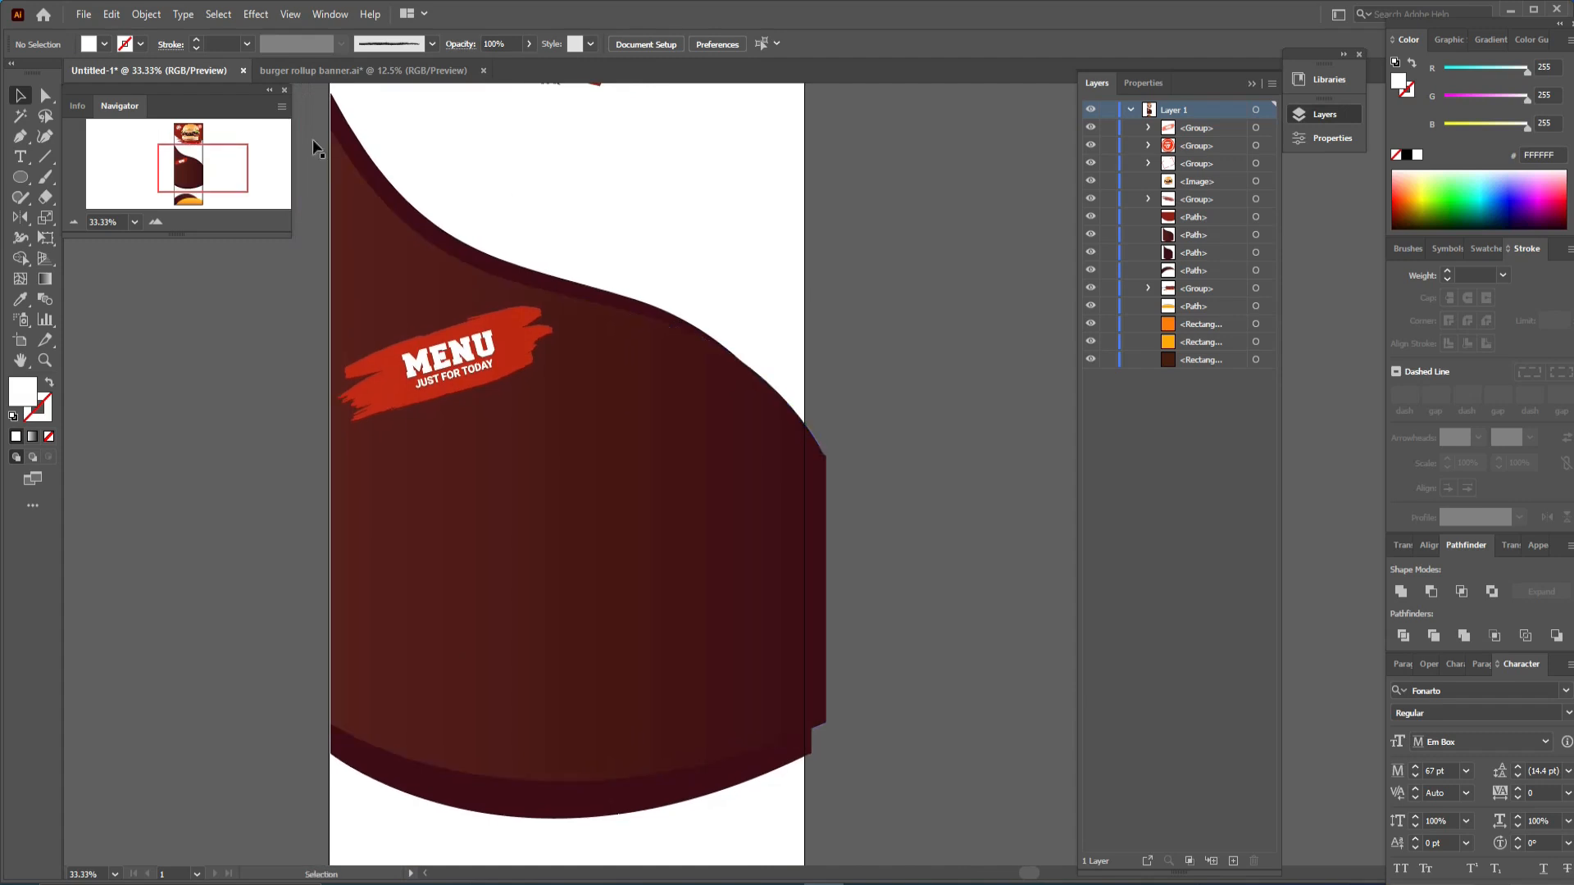
pyautogui.press('t')
pyautogui.click(510, 463)
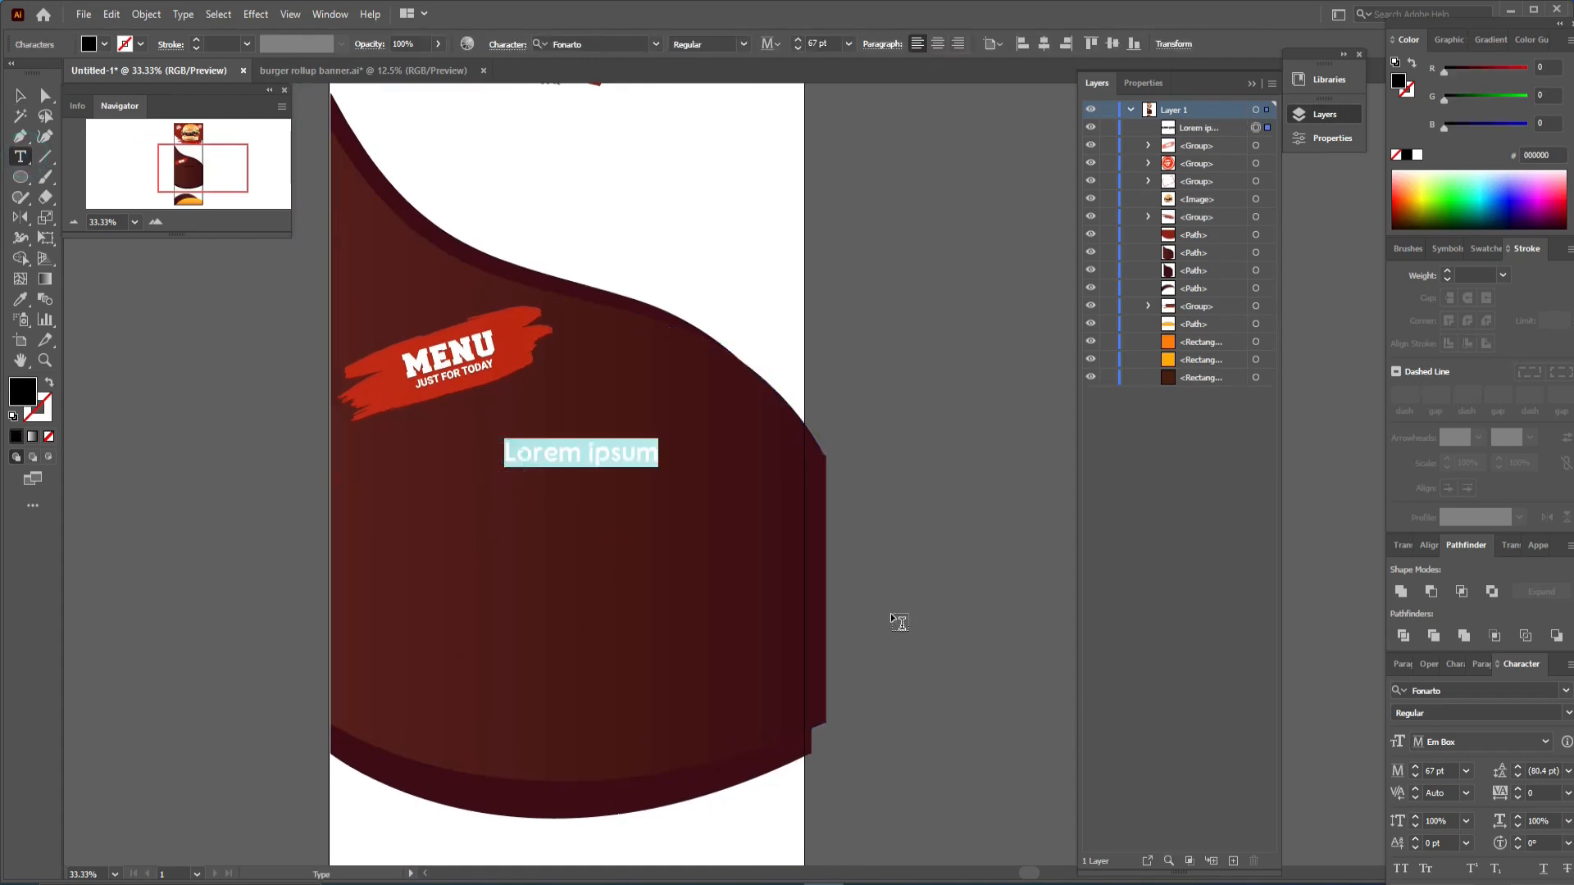
pyautogui.write('Supe')
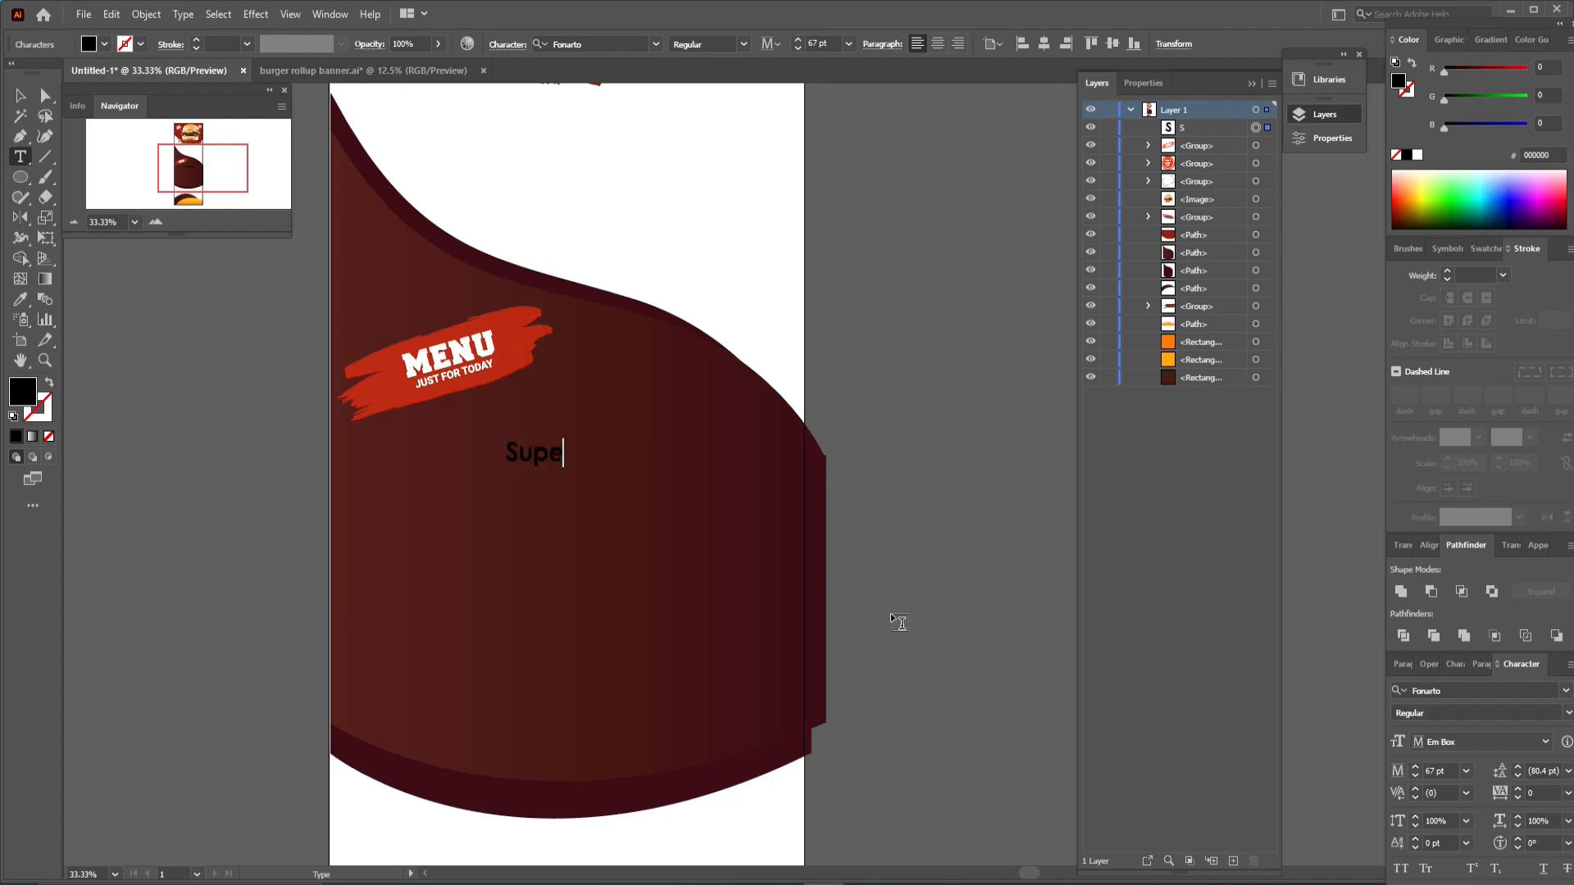
pyautogui.write('r')
pyautogui.click(20, 95)
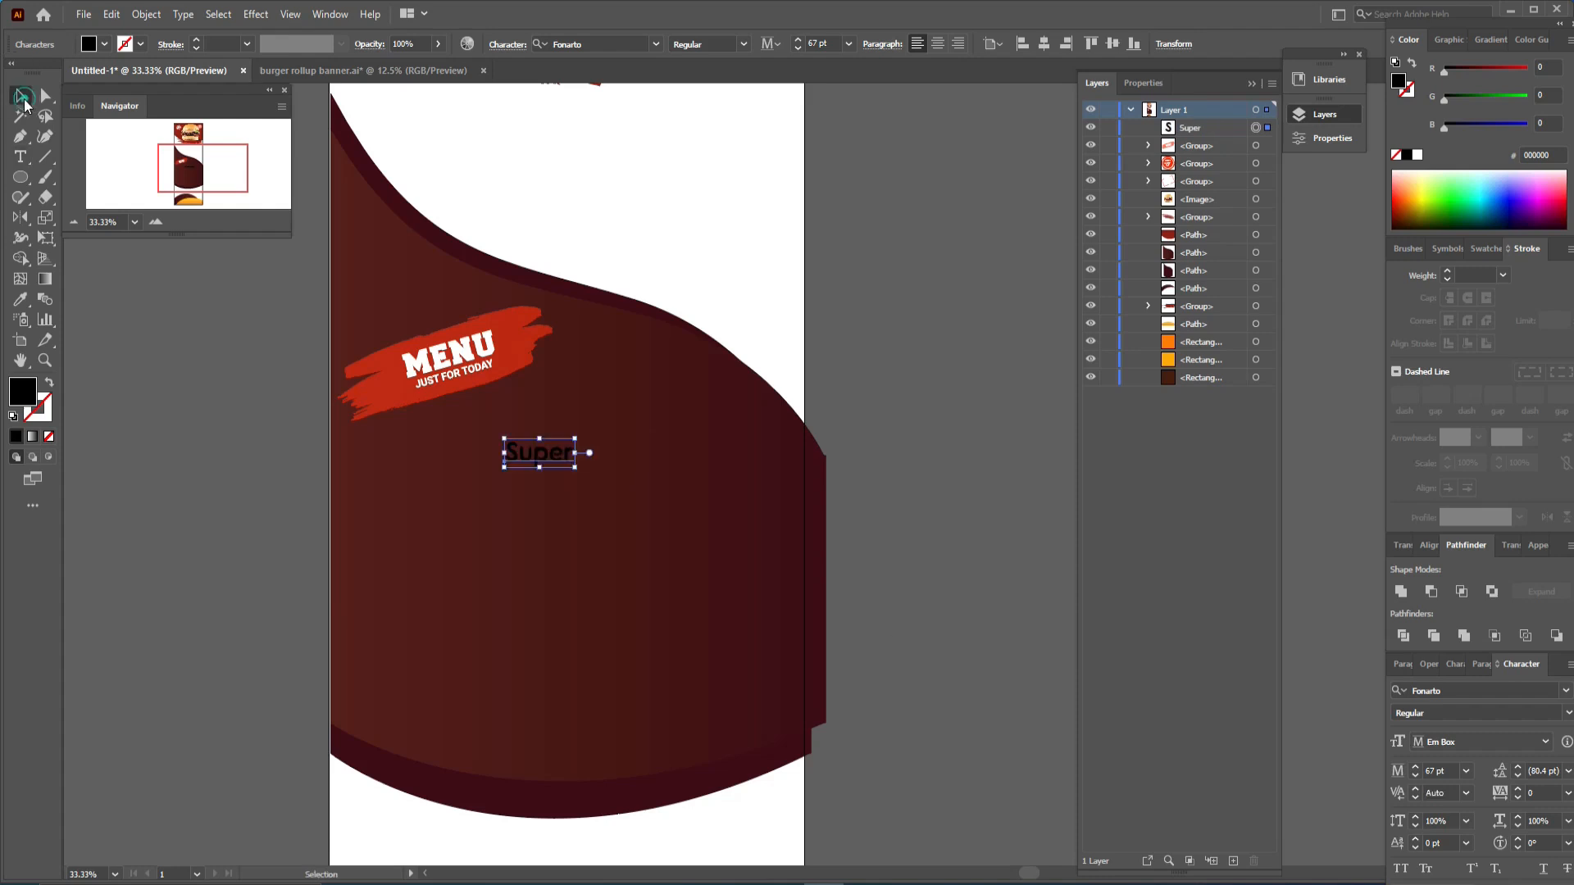
pyautogui.click(614, 43)
pyautogui.write('dan')
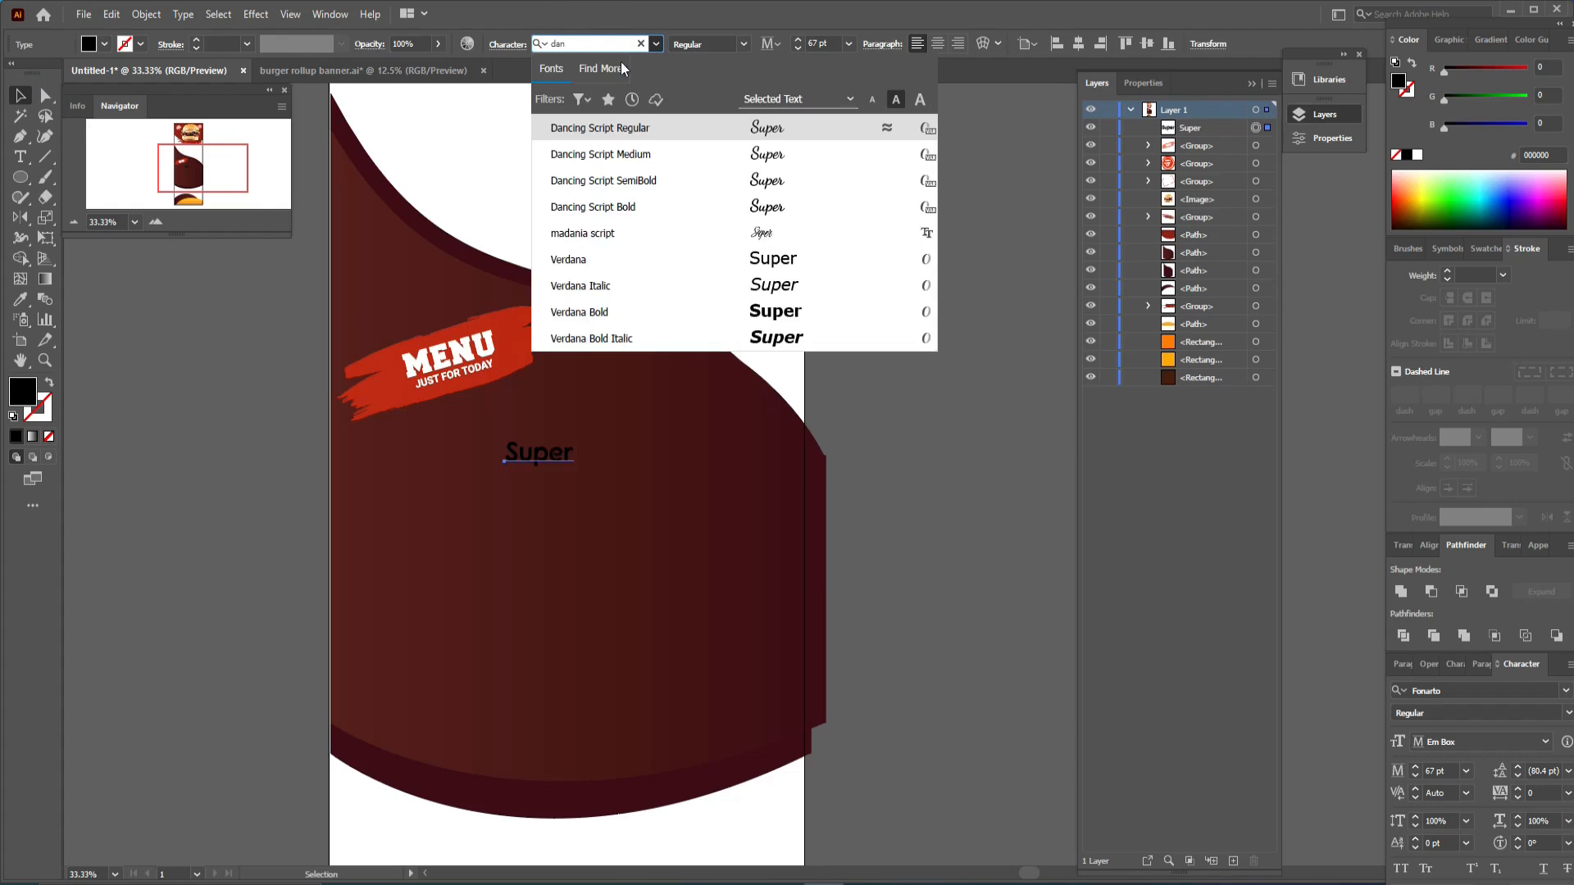
pyautogui.click(653, 209)
pyautogui.moveTo(561, 440); pyautogui.dragTo(607, 414)
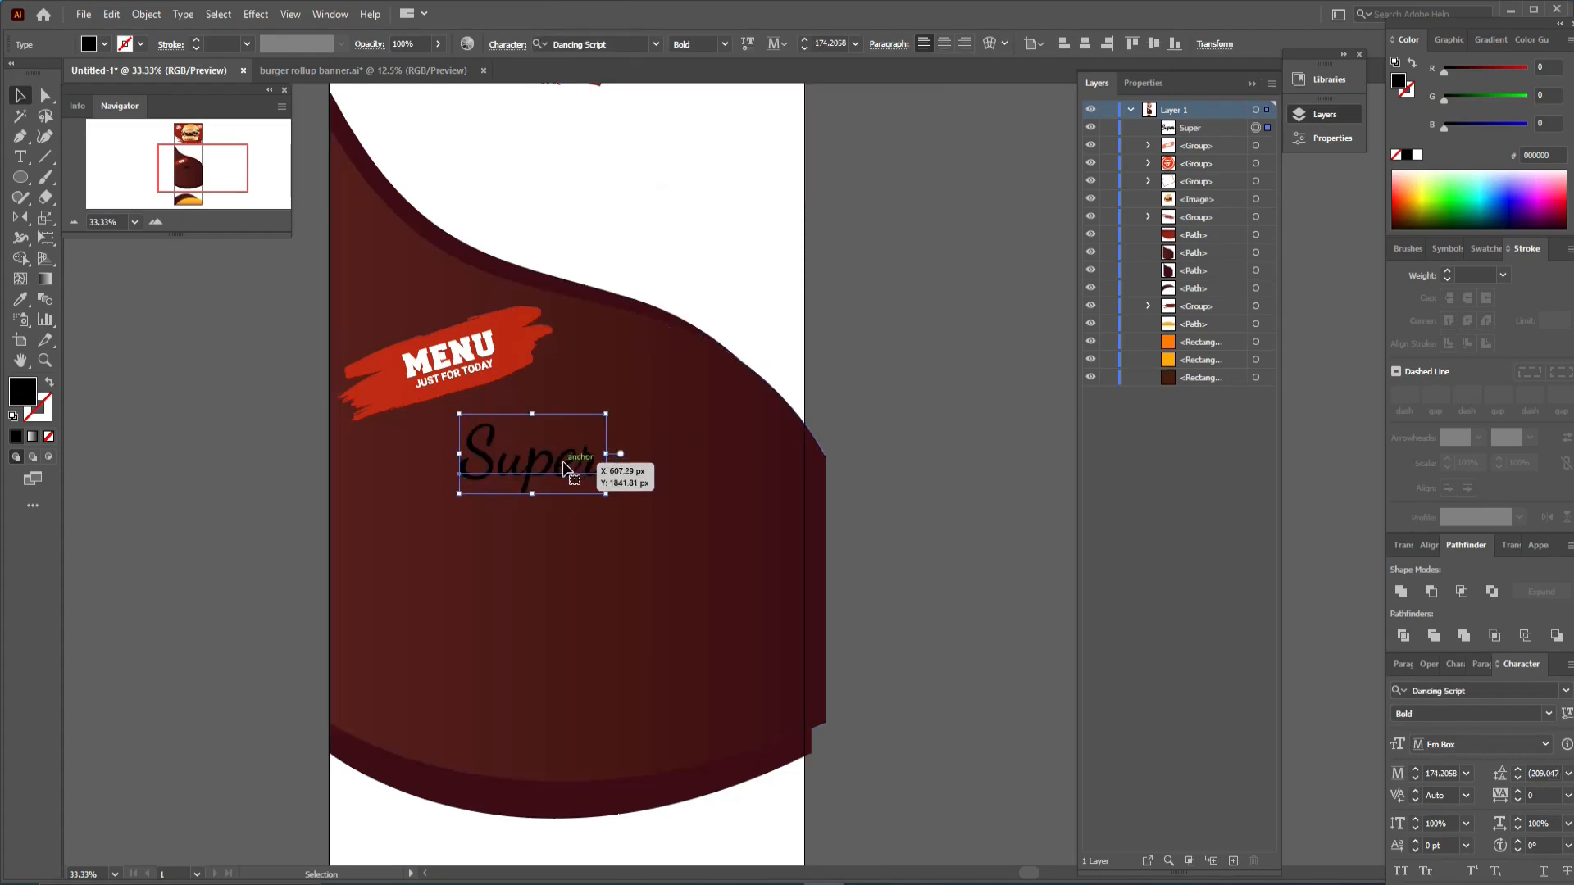
# - Duplicate the Super text below itself and change the copy to Dilicious
pyautogui.moveTo(564, 468); pyautogui.dragTo(564, 537)
pyautogui.doubleClick(564, 532)
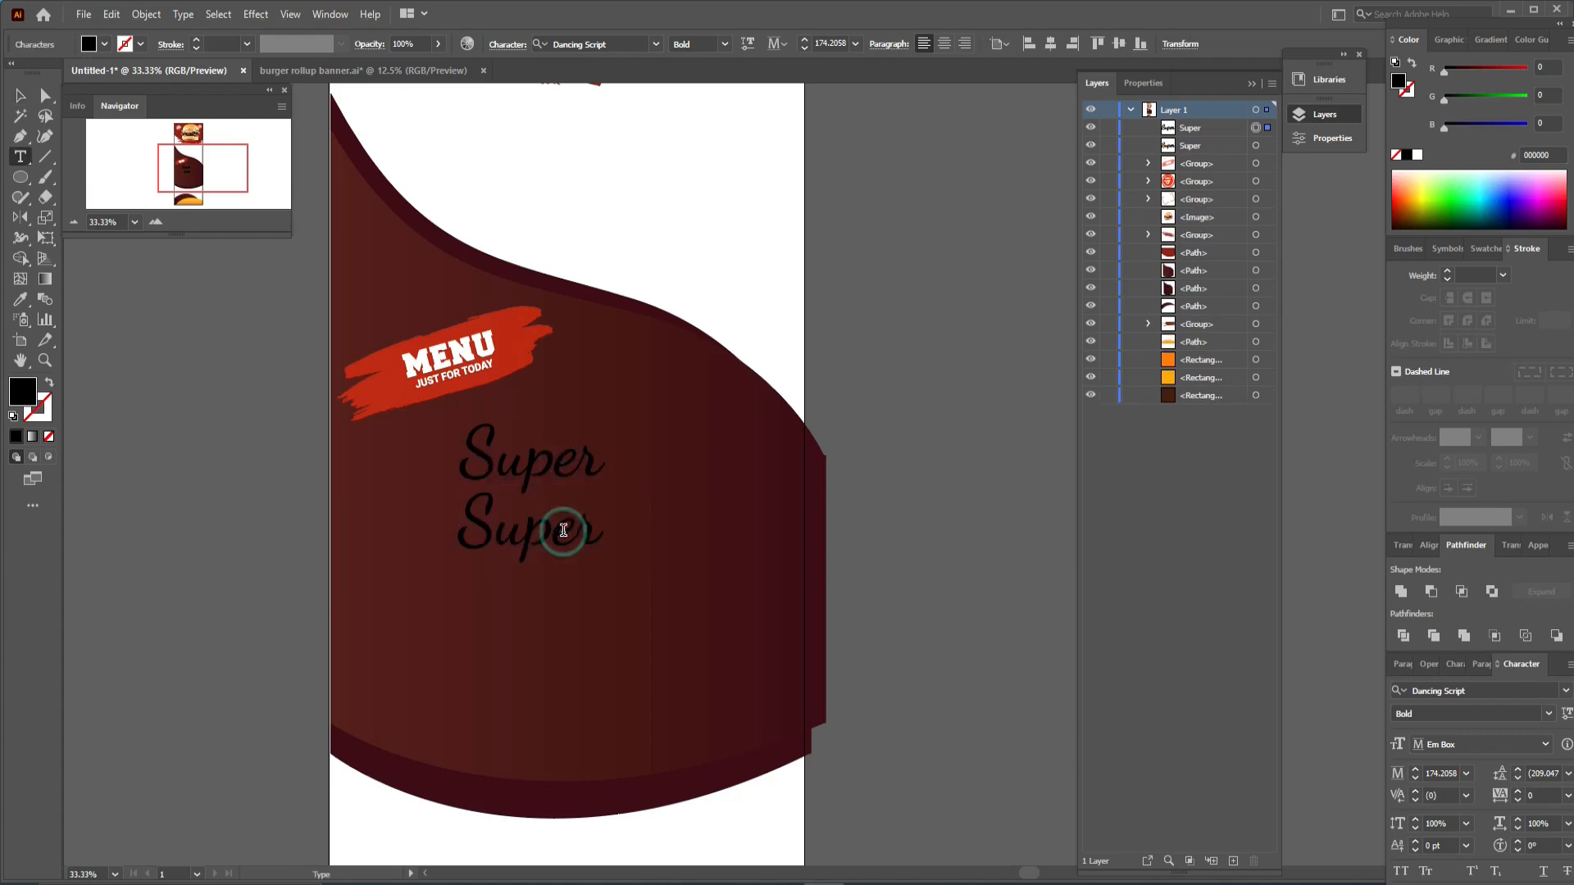
pyautogui.doubleClick(564, 529)
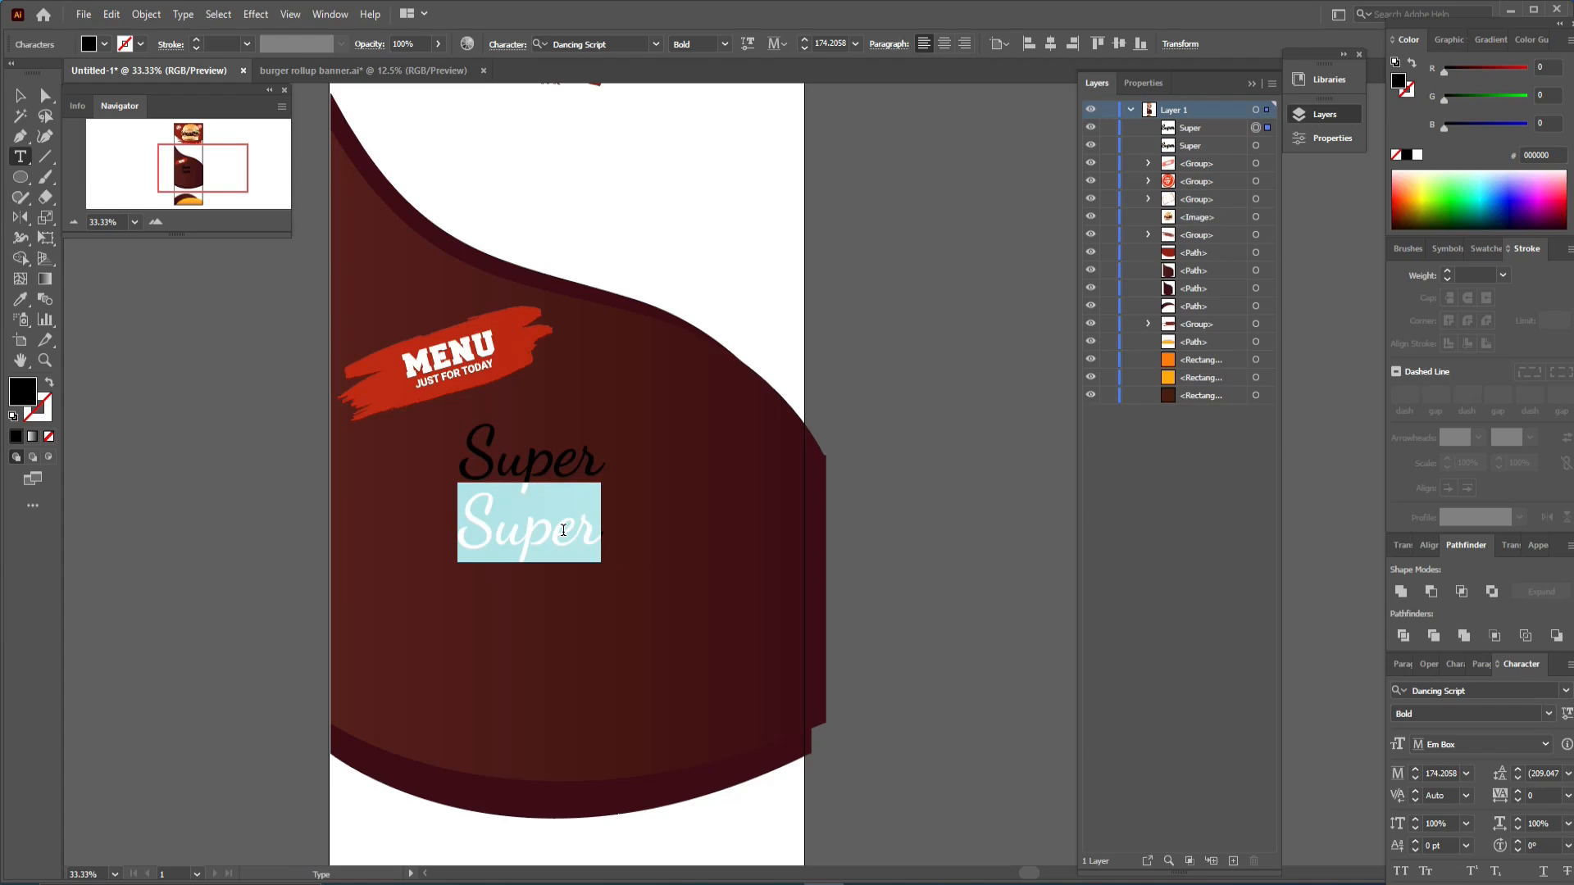
pyautogui.write('D')
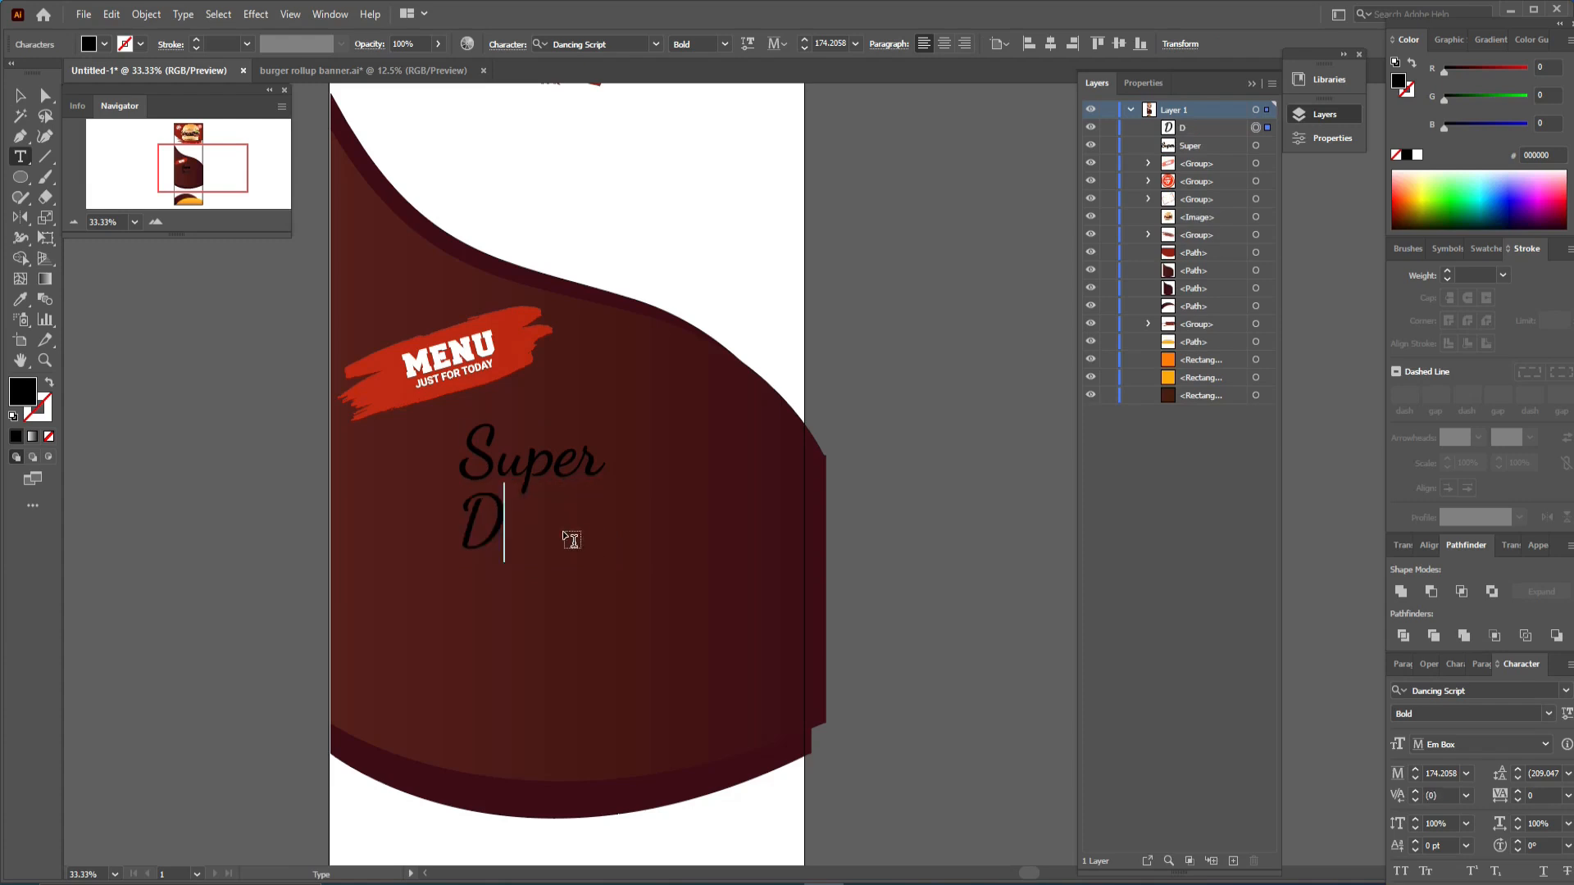
pyautogui.write('ilicious')
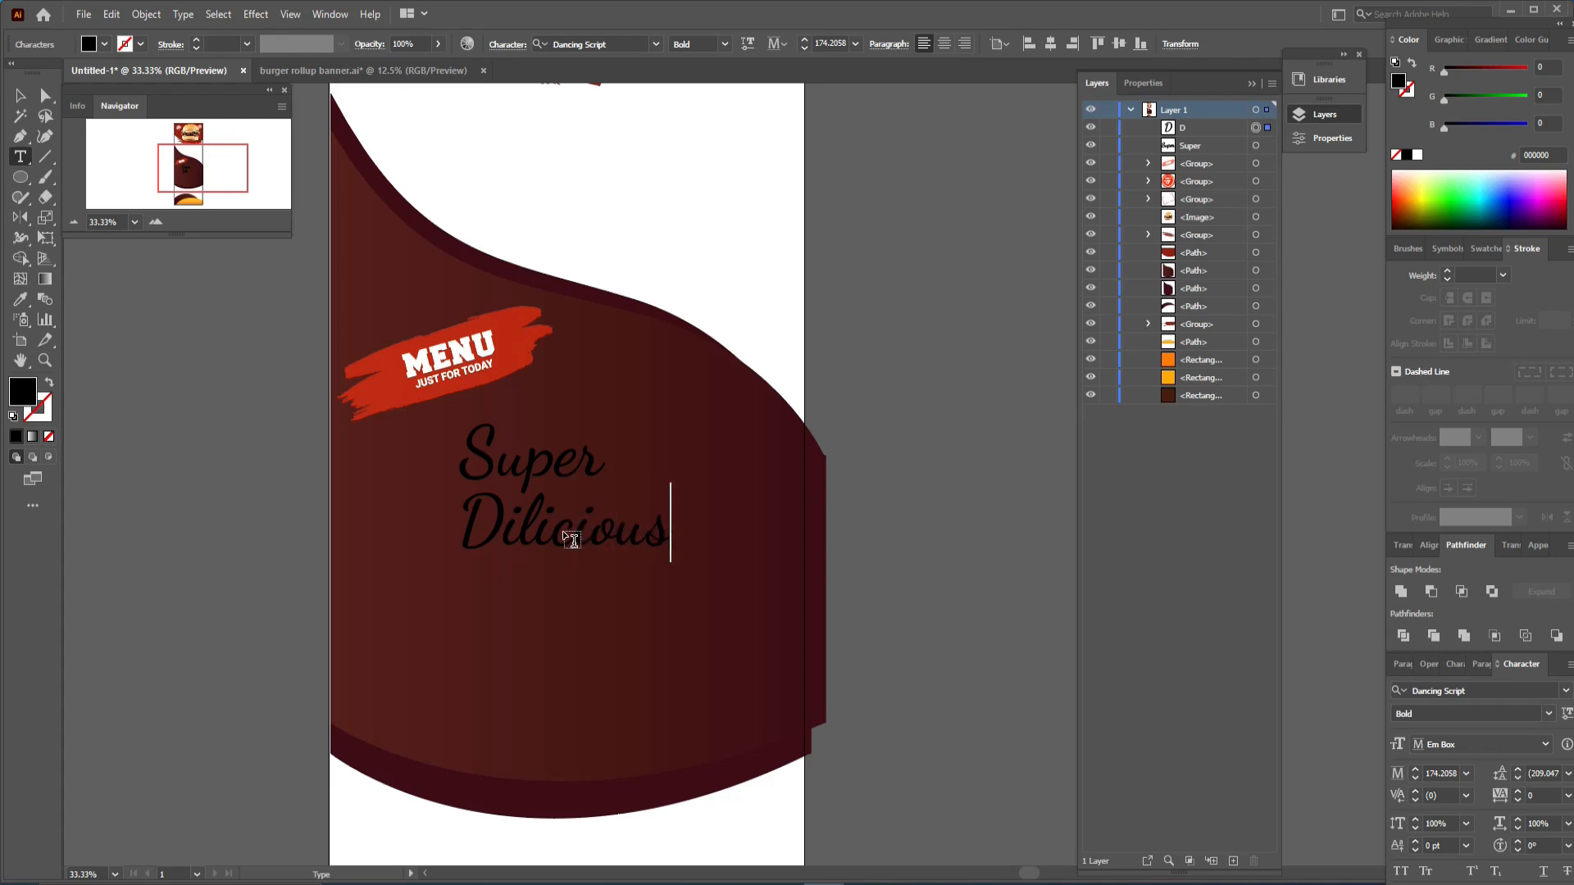
pyautogui.click(21, 95)
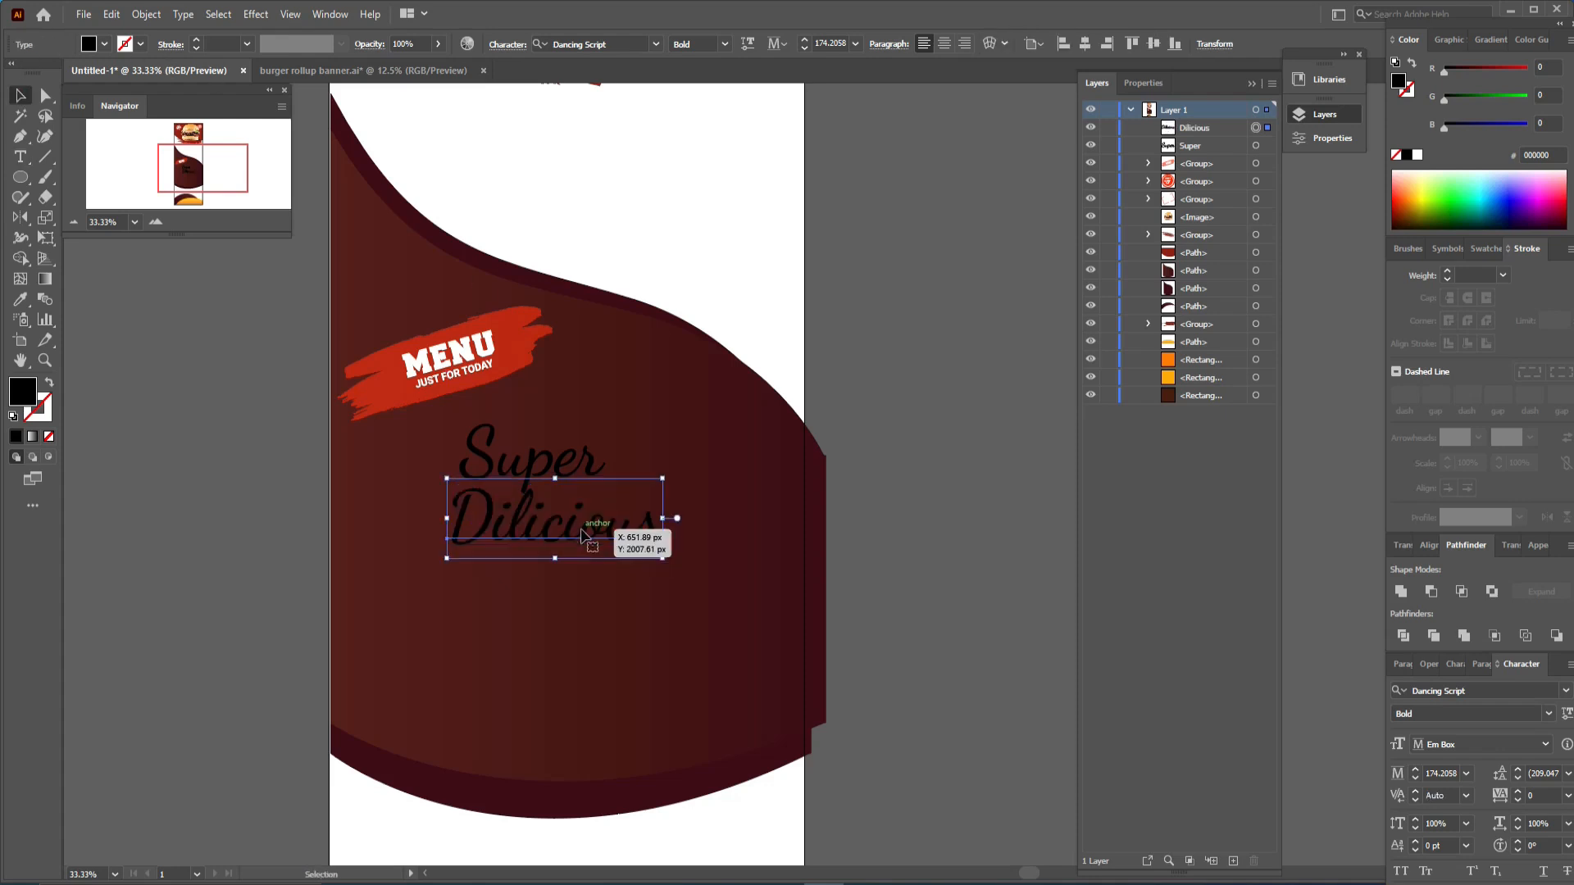
# - Add a text line reading BURGER below Dilicious
pyautogui.click(21, 157)
pyautogui.click(477, 585)
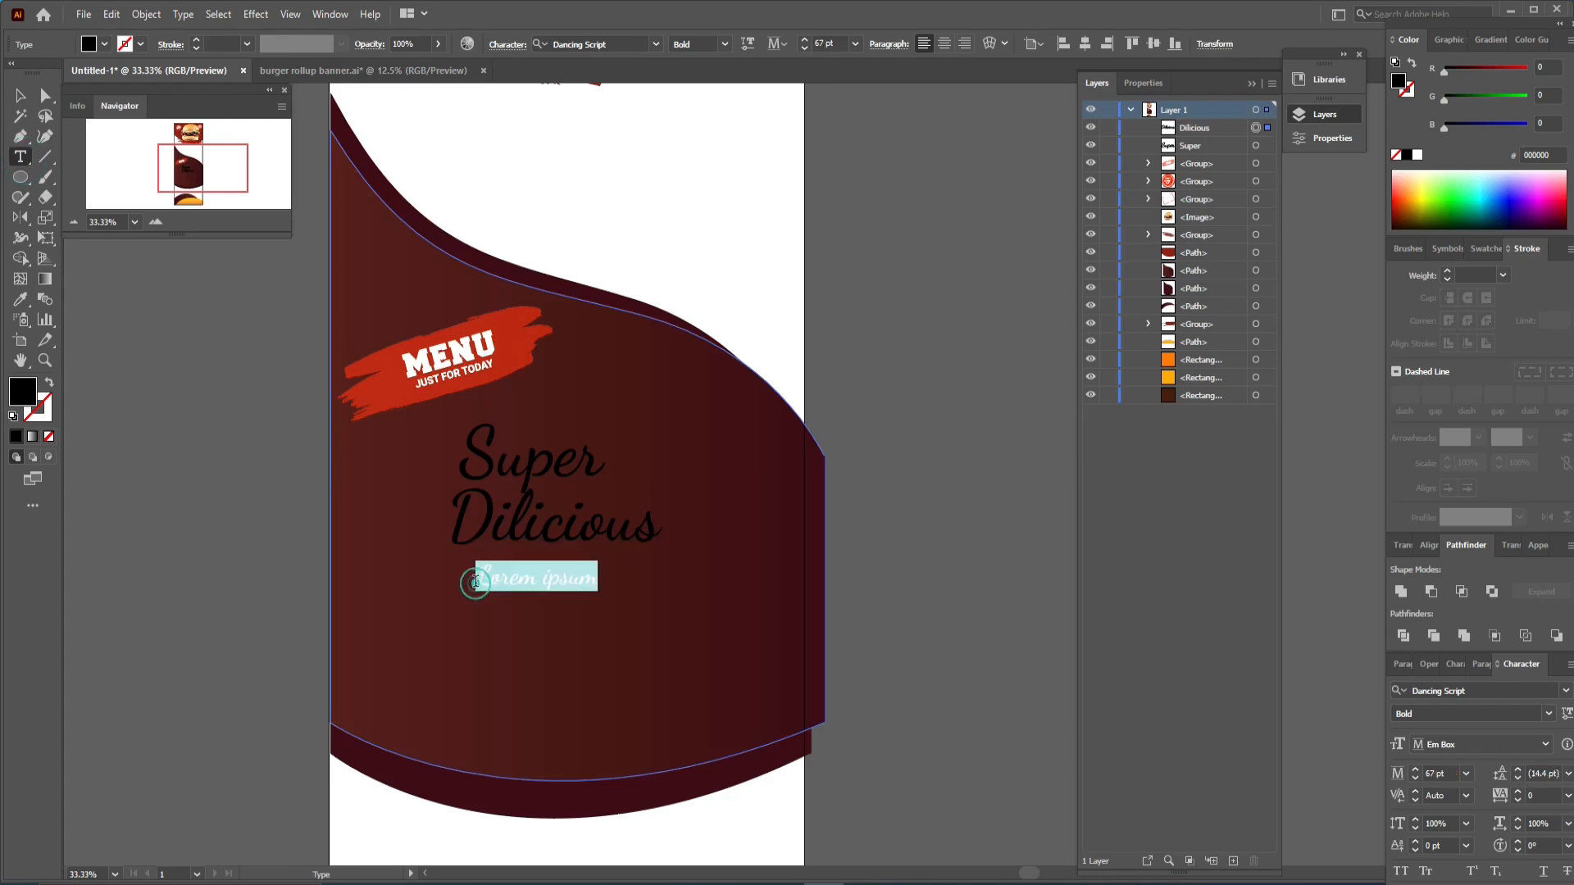
pyautogui.write('BURGER')
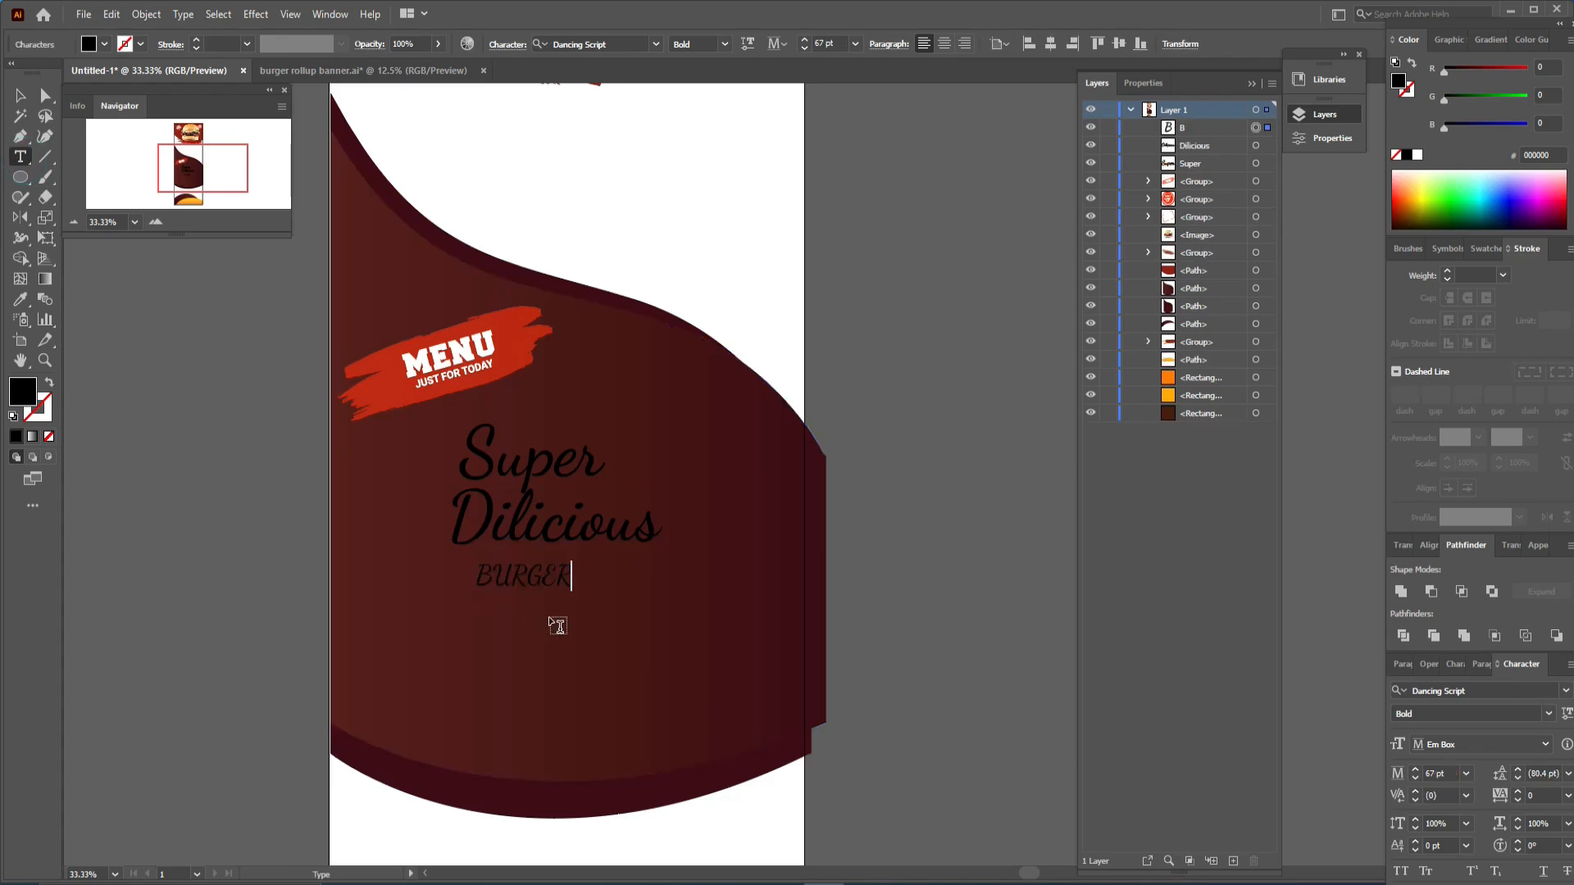
pyautogui.click(20, 95)
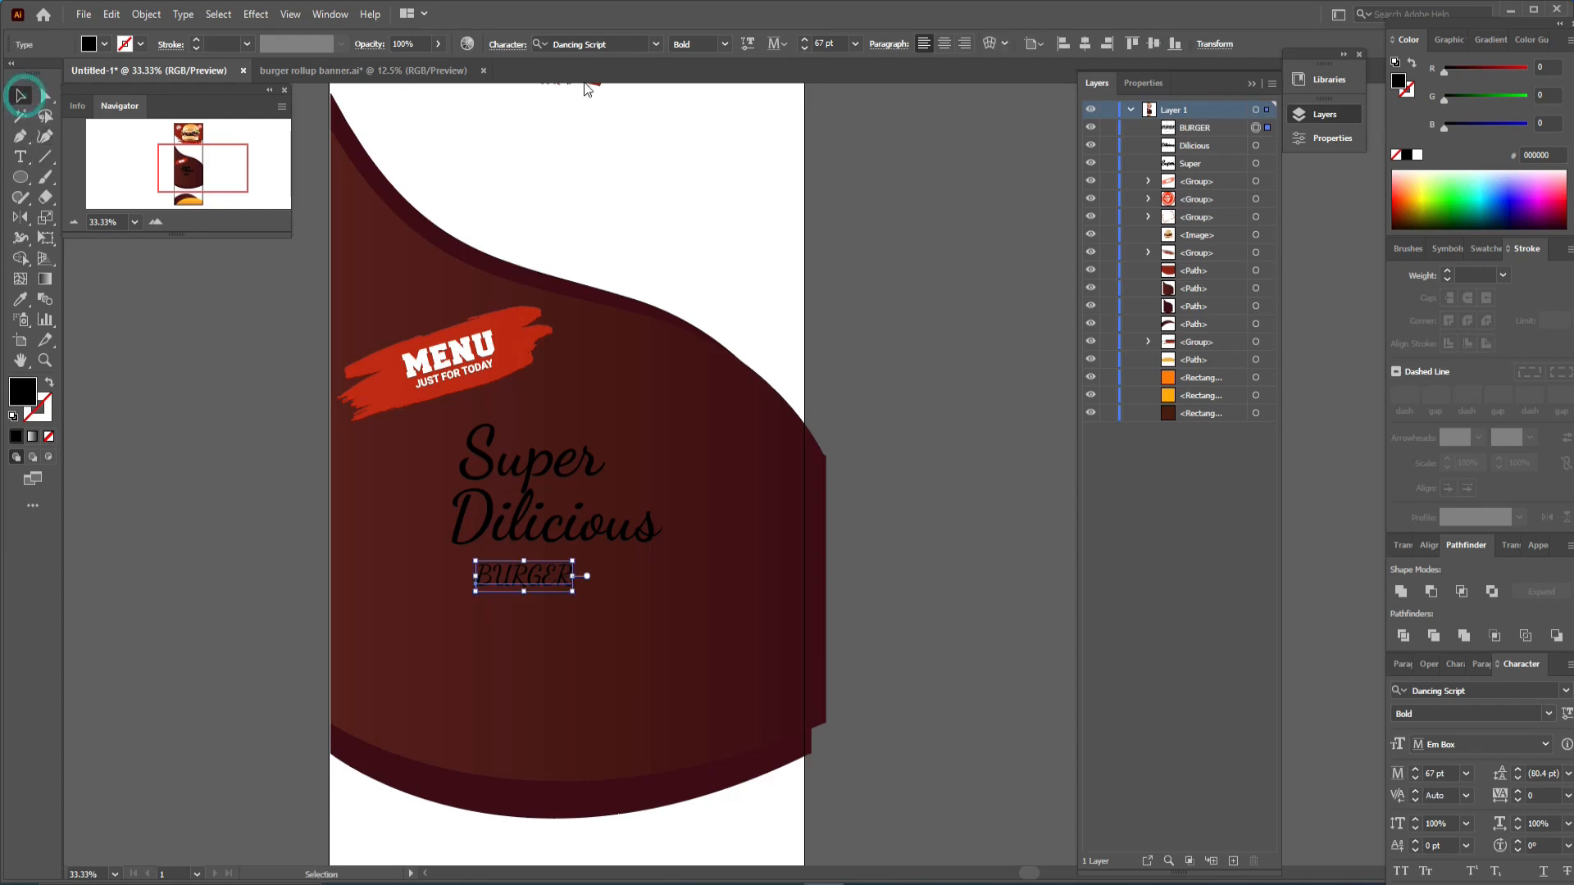
# - Set the BURGER text to the Fonarto font with a white fill
pyautogui.click(610, 45)
pyautogui.write('fon')
pyautogui.click(661, 130)
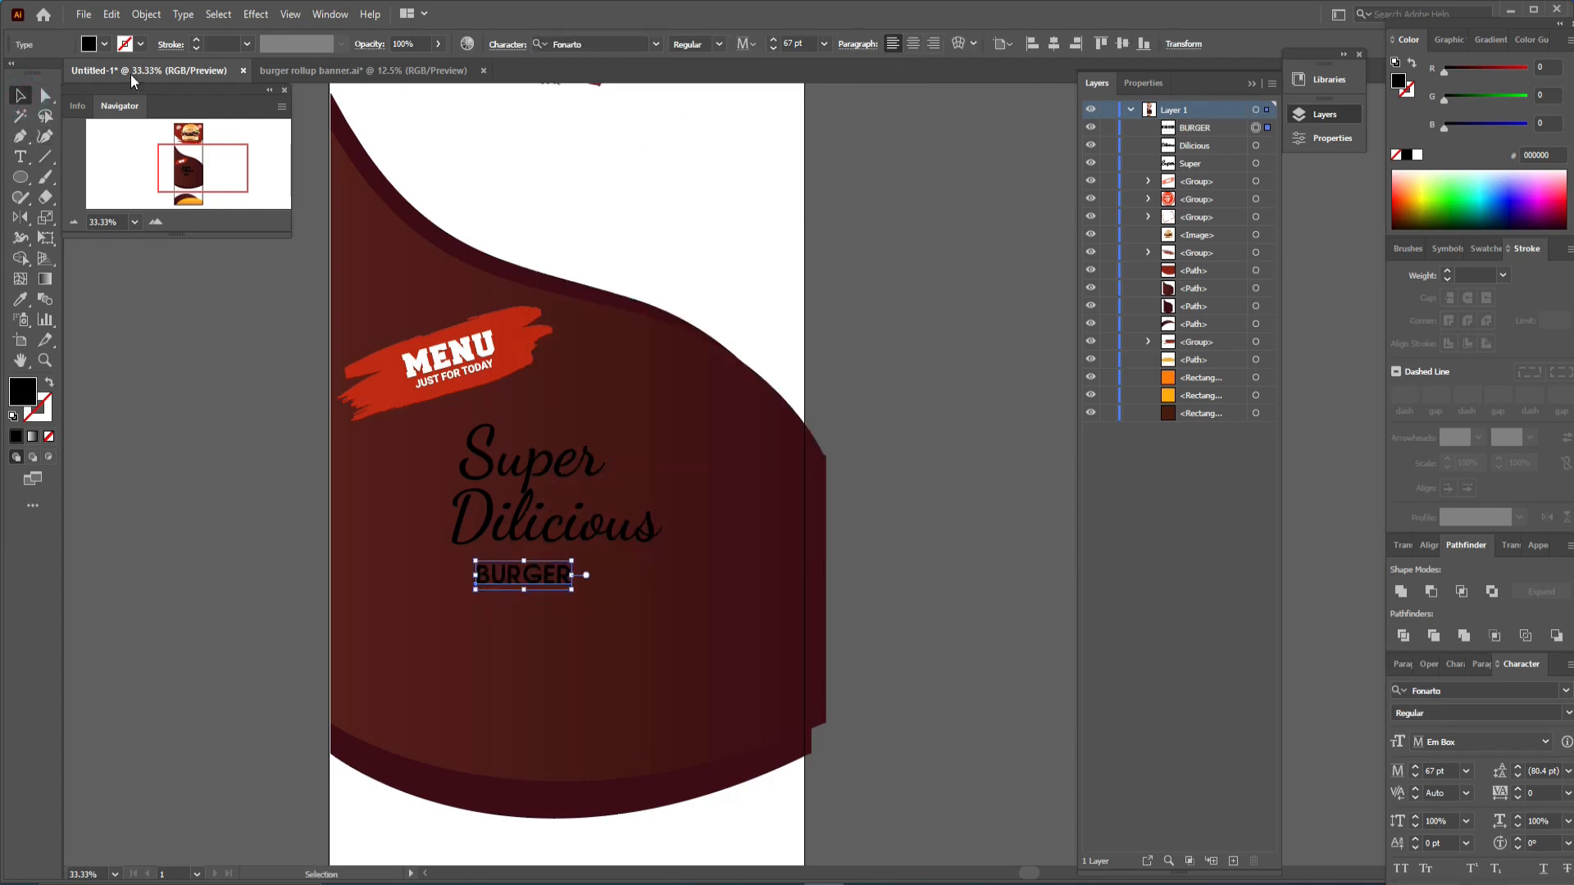
pyautogui.click(104, 44)
pyautogui.click(33, 73)
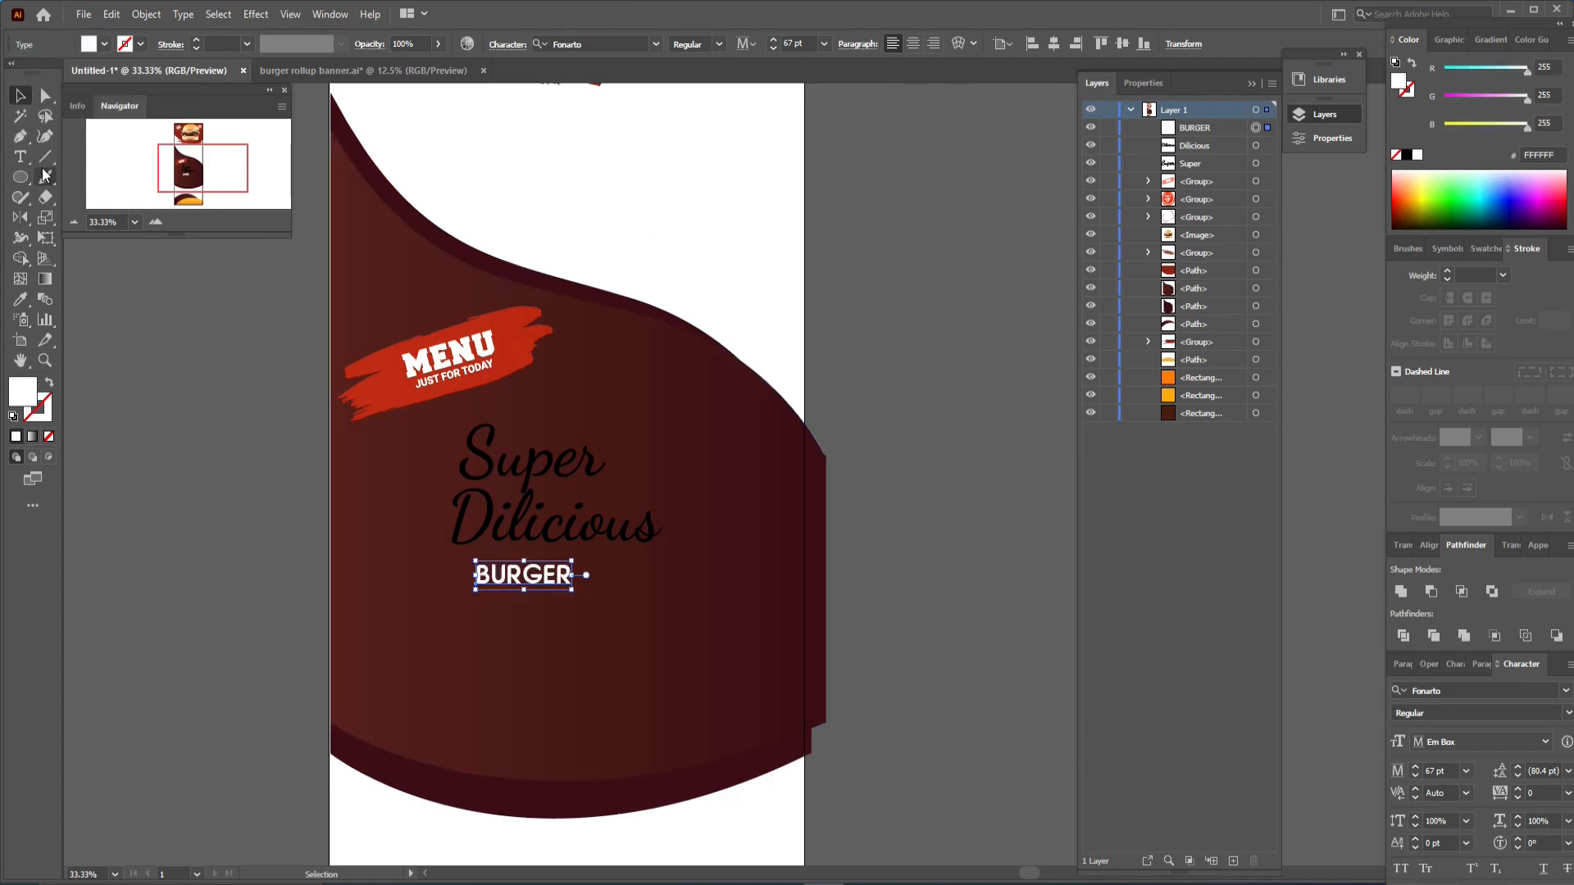
# - Add a LIMITED OFFER text line below BURGER and enlarge it slightly
pyautogui.click(21, 156)
pyautogui.click(483, 610)
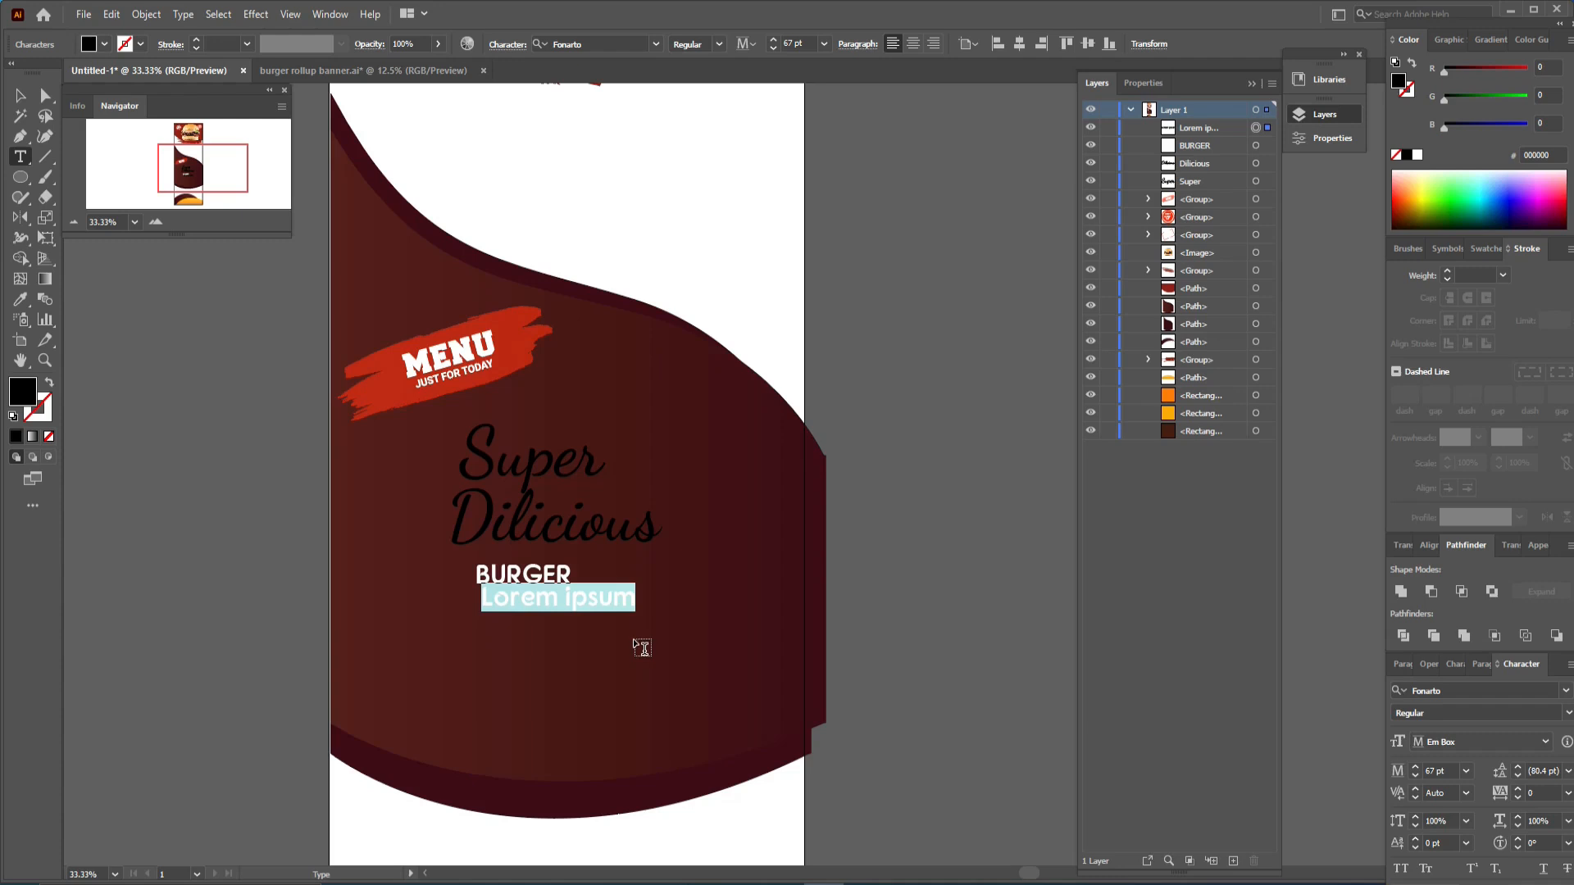
pyautogui.write('limite')
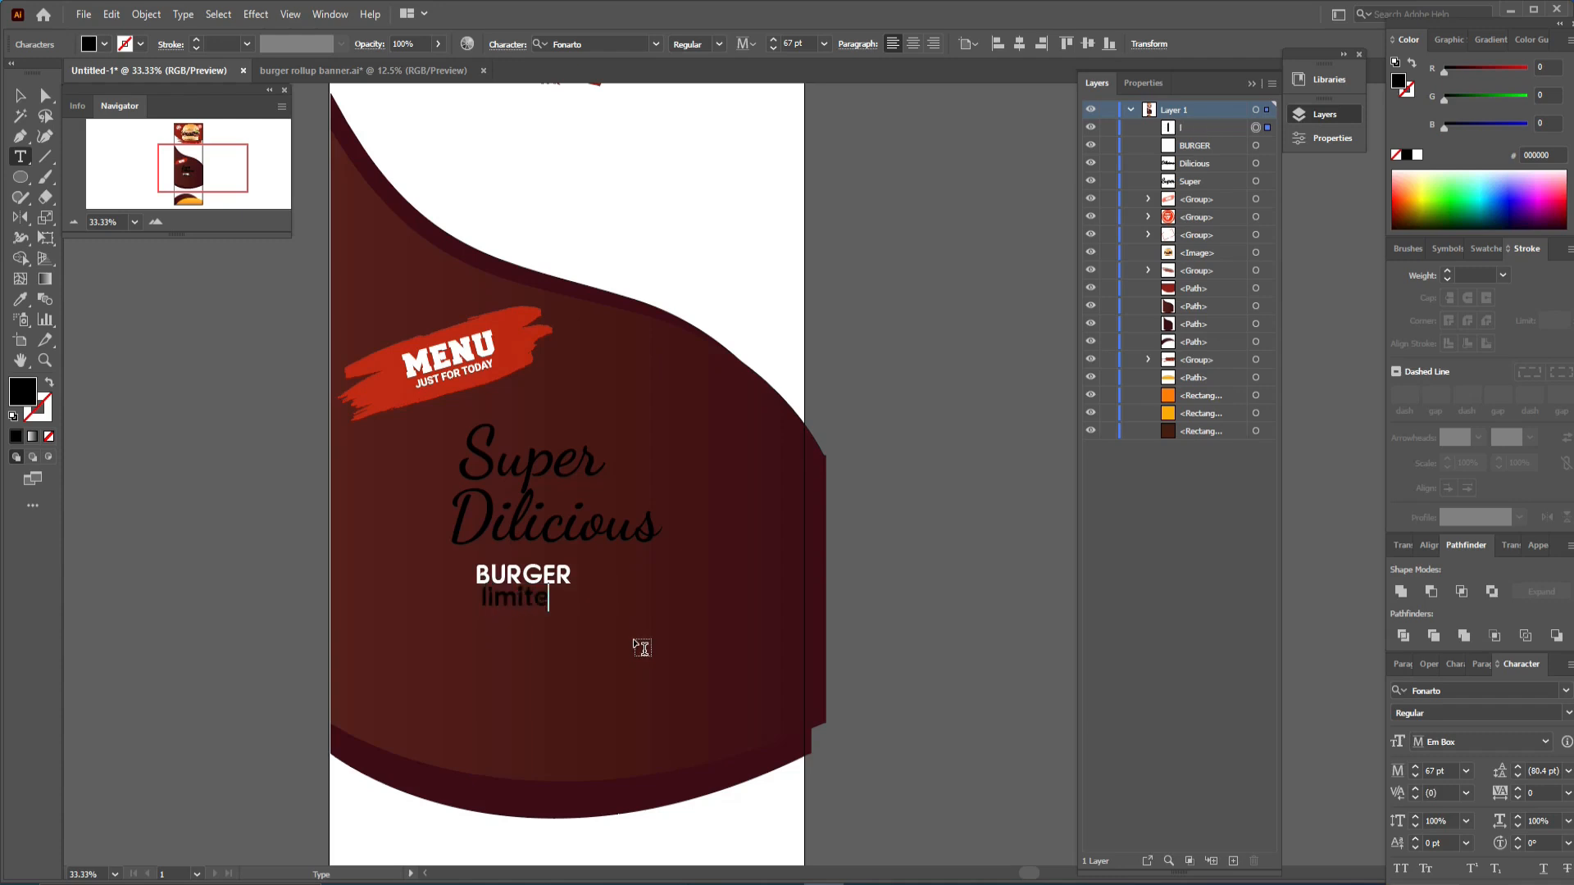
pyautogui.write('d offer')
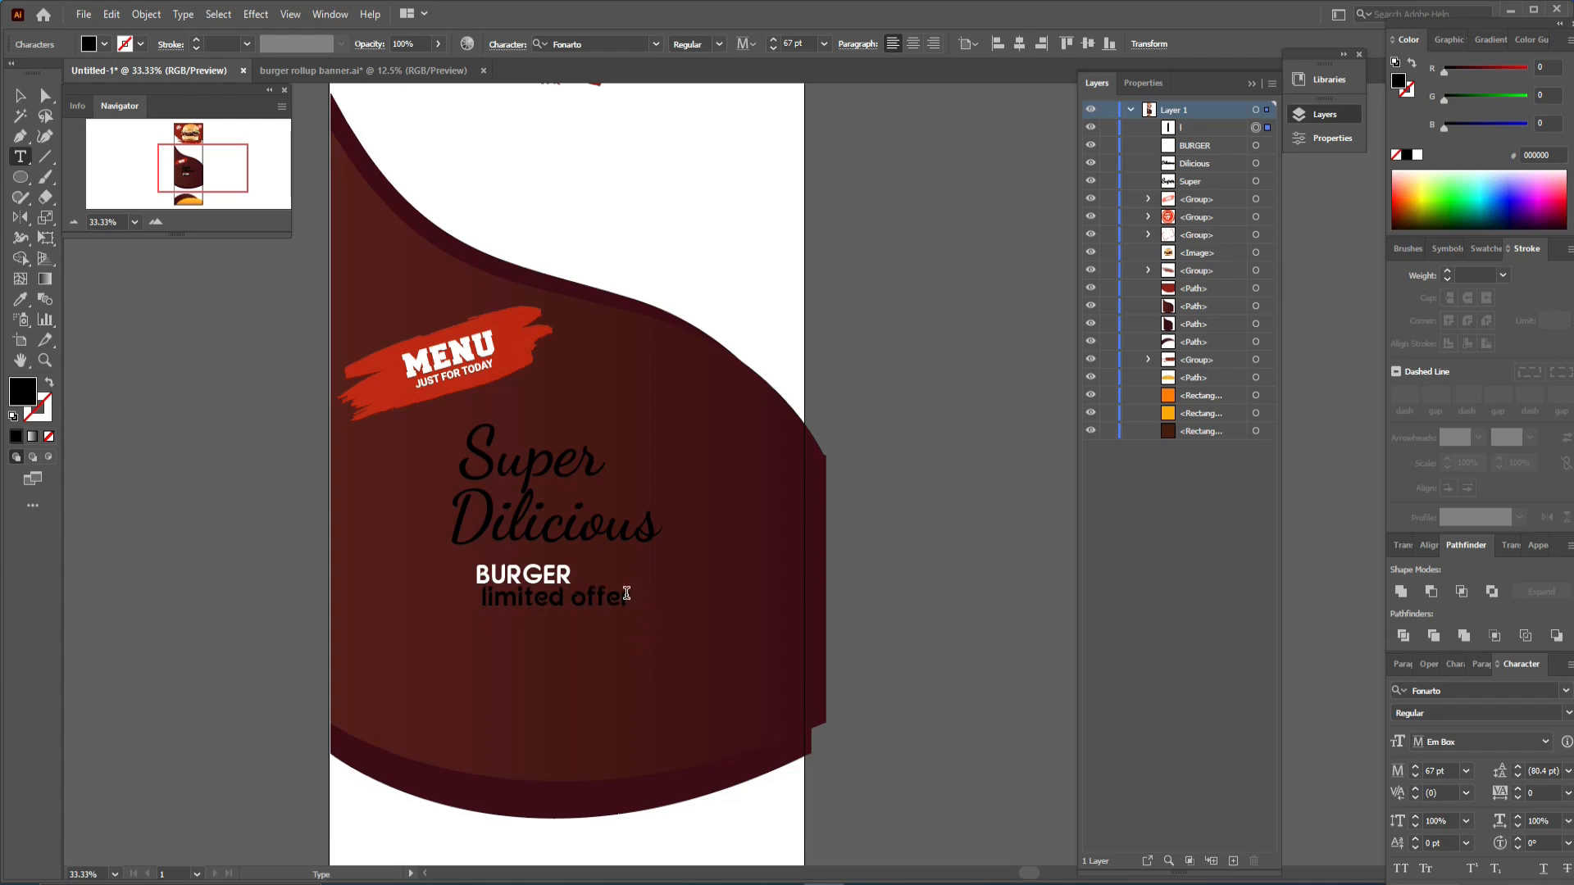
pyautogui.moveTo(633, 597); pyautogui.dragTo(455, 594)
pyautogui.press('BackSpace')
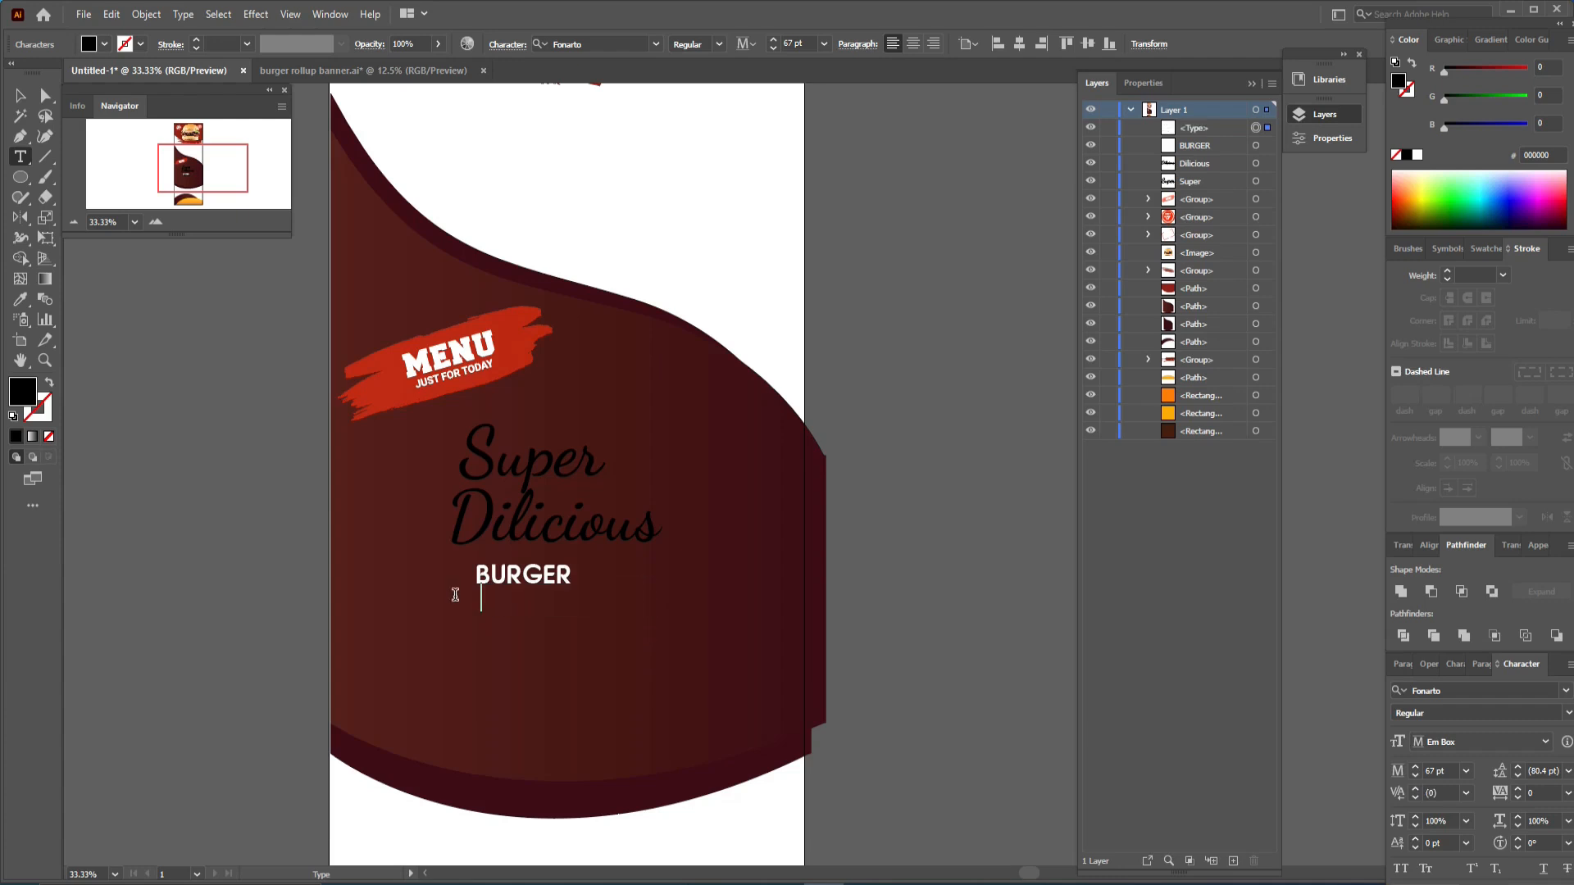
pyautogui.write('LIMITED OF')
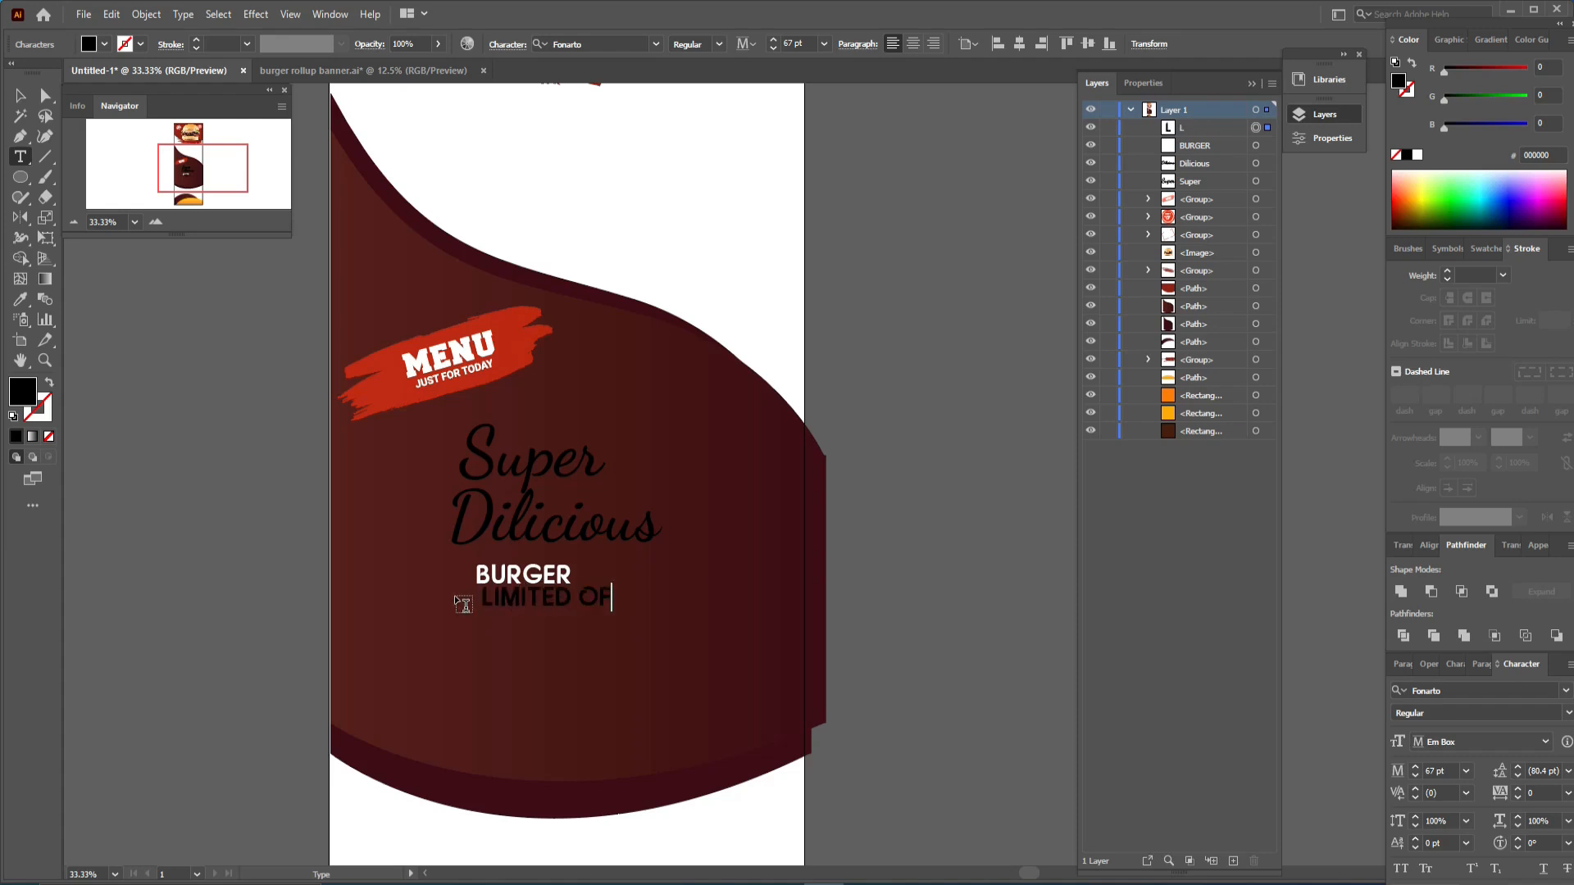
pyautogui.write('FER')
pyautogui.click(21, 95)
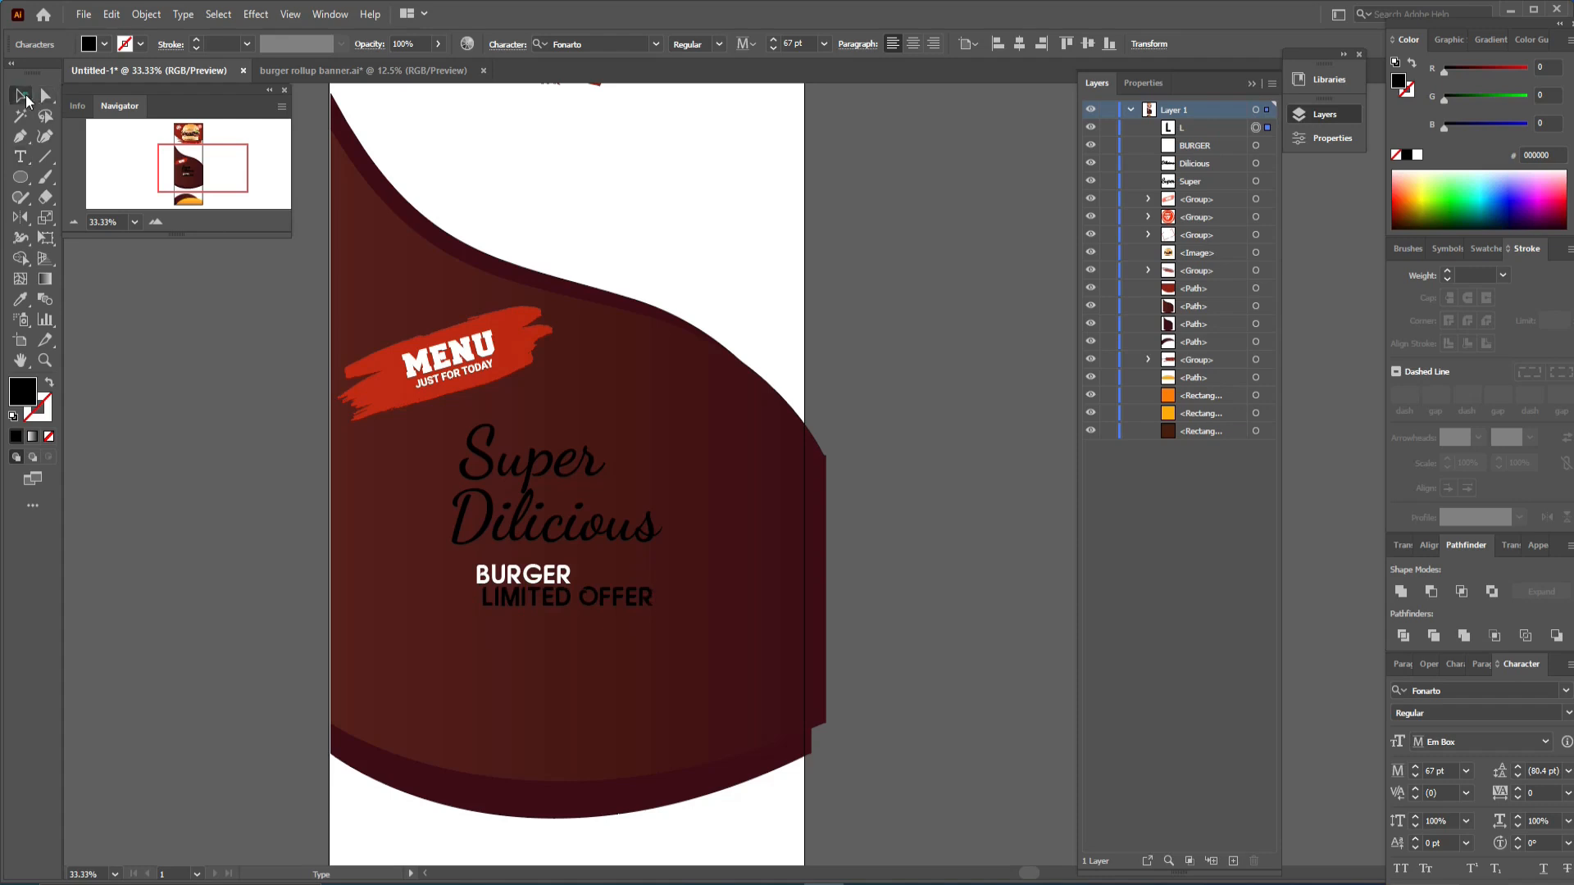
pyautogui.moveTo(642, 586); pyautogui.dragTo(625, 615)
# - Nudge Super slightly, then colour Super and Dilicious red by sampling the MENU brush with the Eyedropper
pyautogui.moveTo(569, 459); pyautogui.dragTo(579, 454)
pyautogui.click(576, 544)
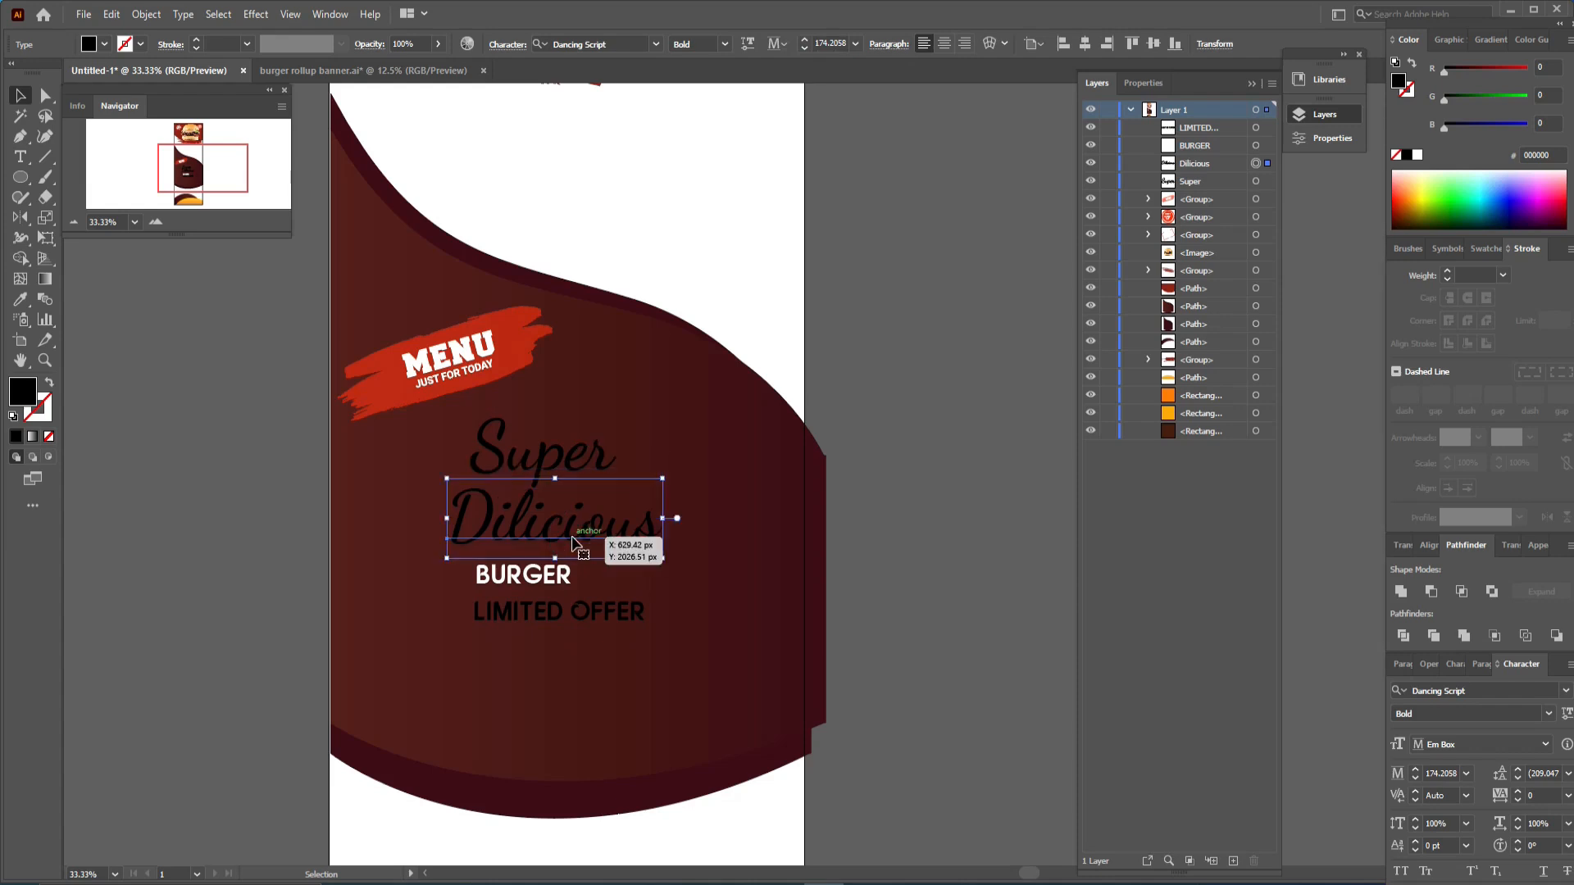
pyautogui.keyDown('shift'); pyautogui.click(582, 472); pyautogui.keyUp('shift')
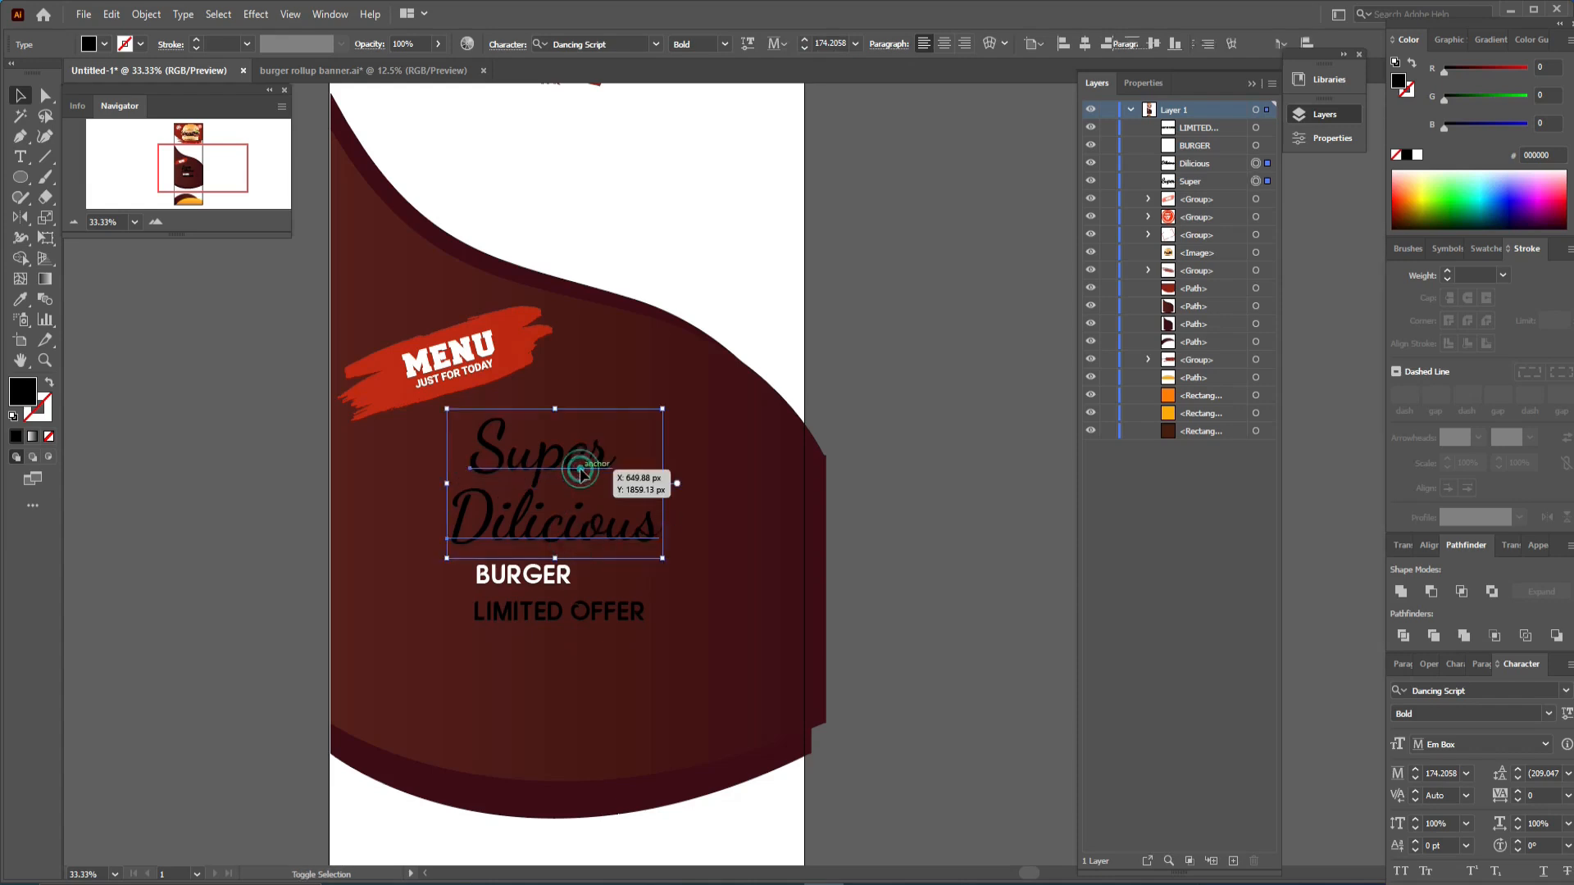
pyautogui.press('i')
pyautogui.click(509, 352)
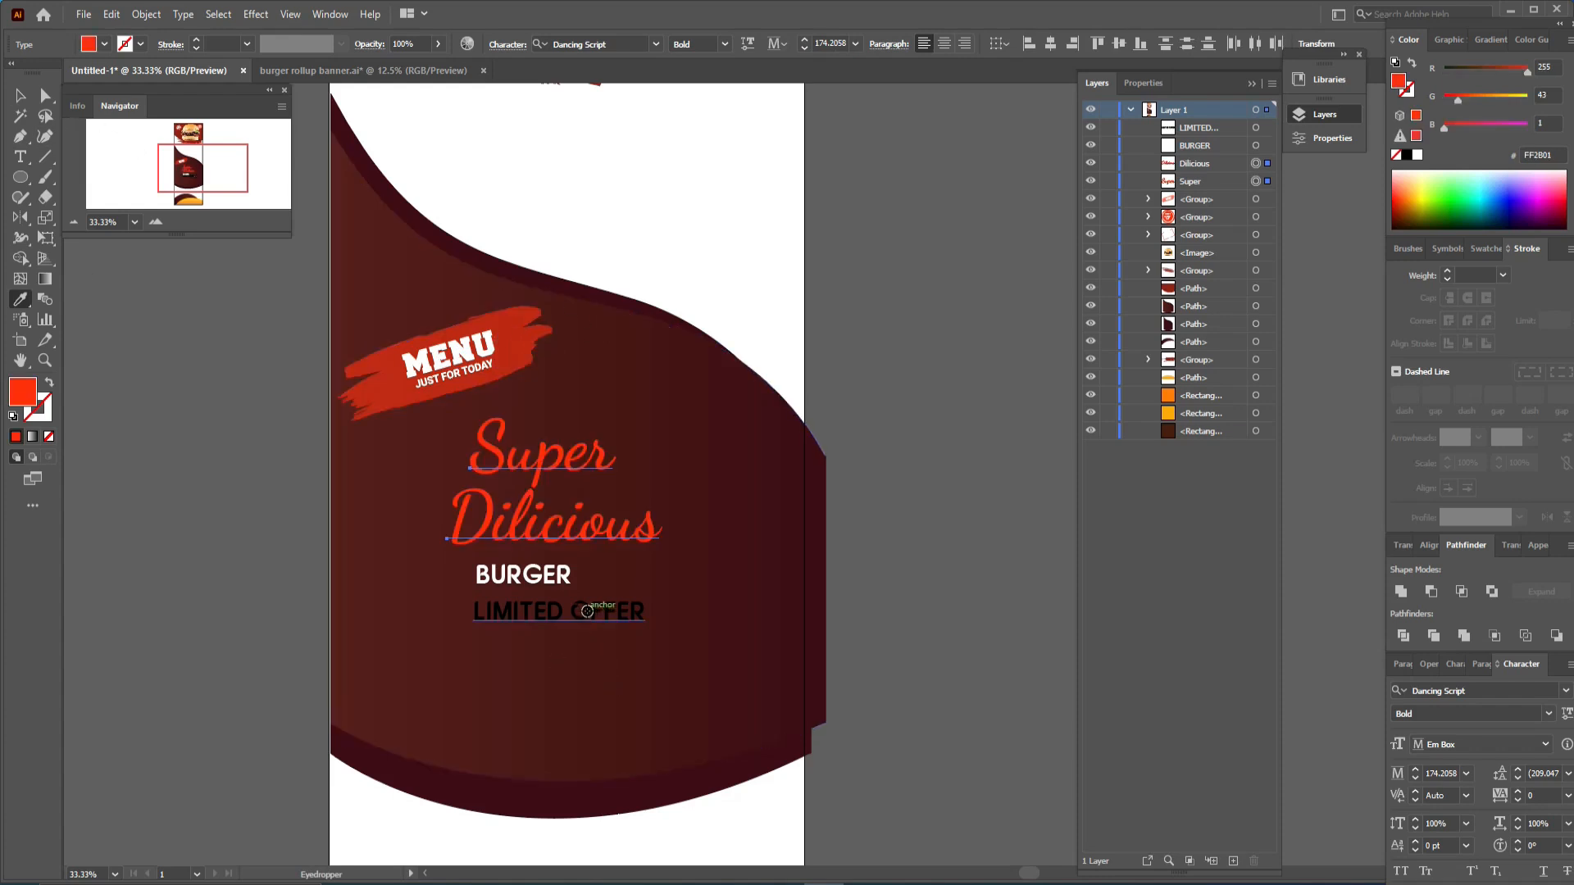
# - Colour LIMITED OFFER red by sampling the MENU brush with the Eyedropper
pyautogui.keyDown('ctrl'); pyautogui.click(582, 613); pyautogui.keyUp('ctrl')
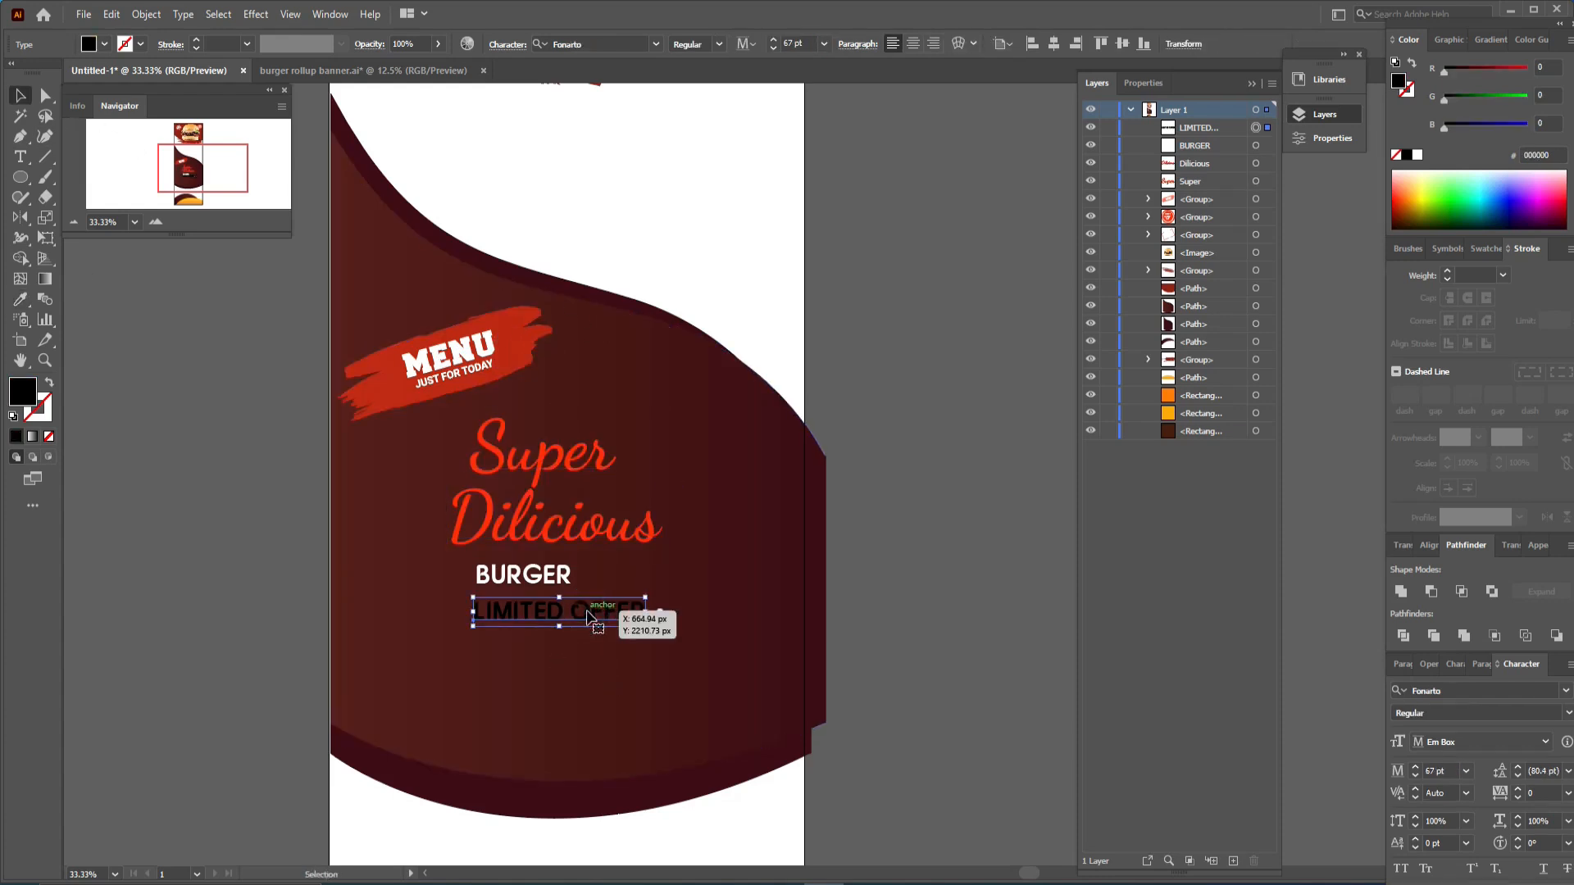
pyautogui.click(515, 371)
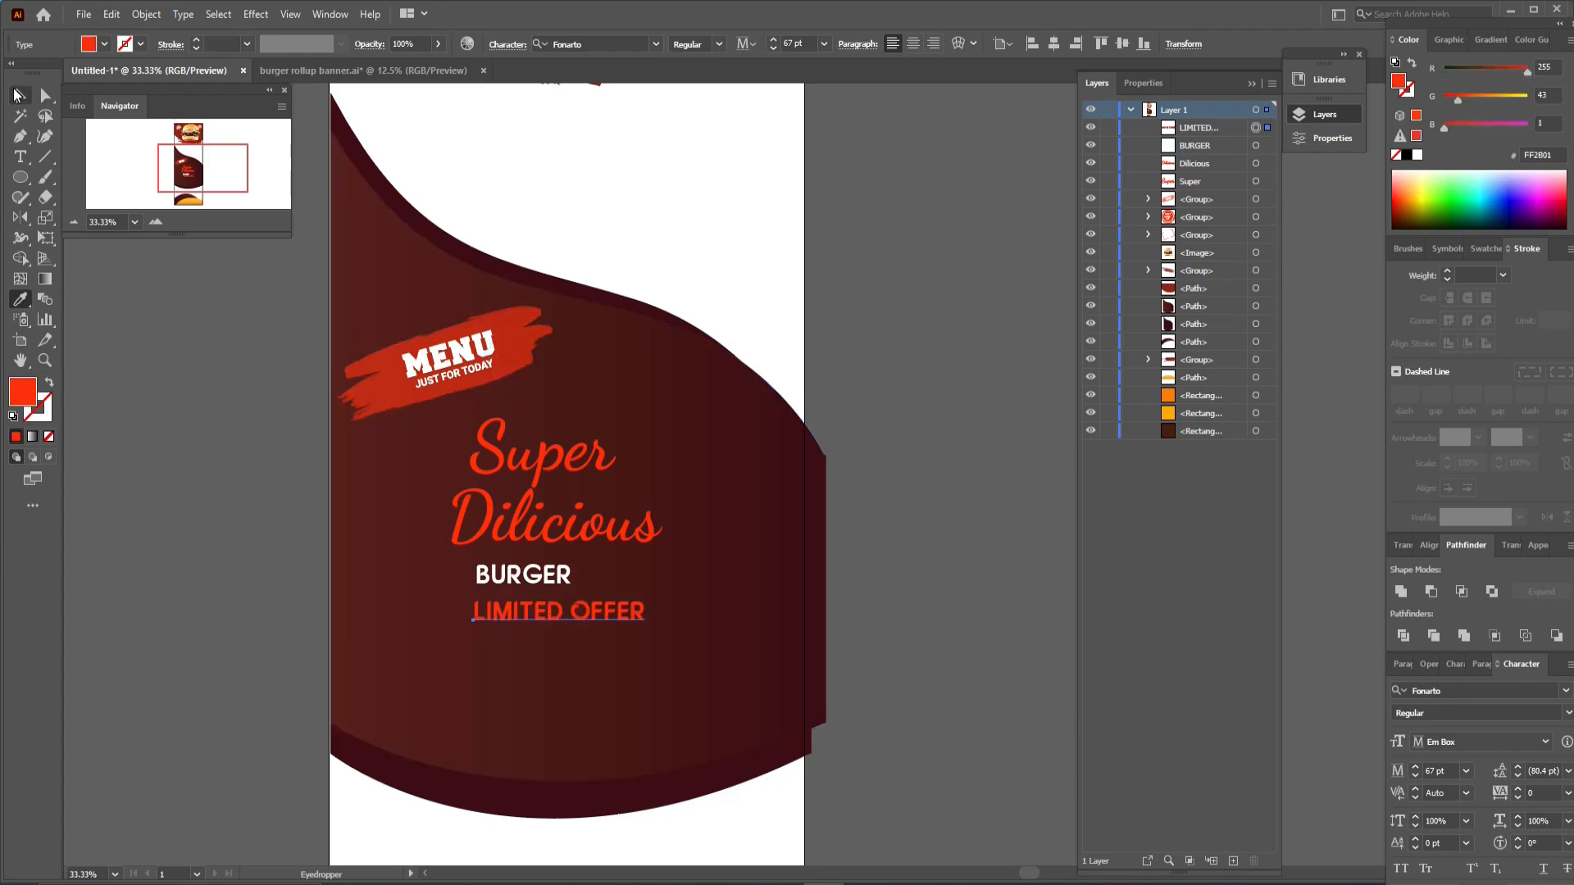
pyautogui.click(22, 92)
pyautogui.click(922, 500)
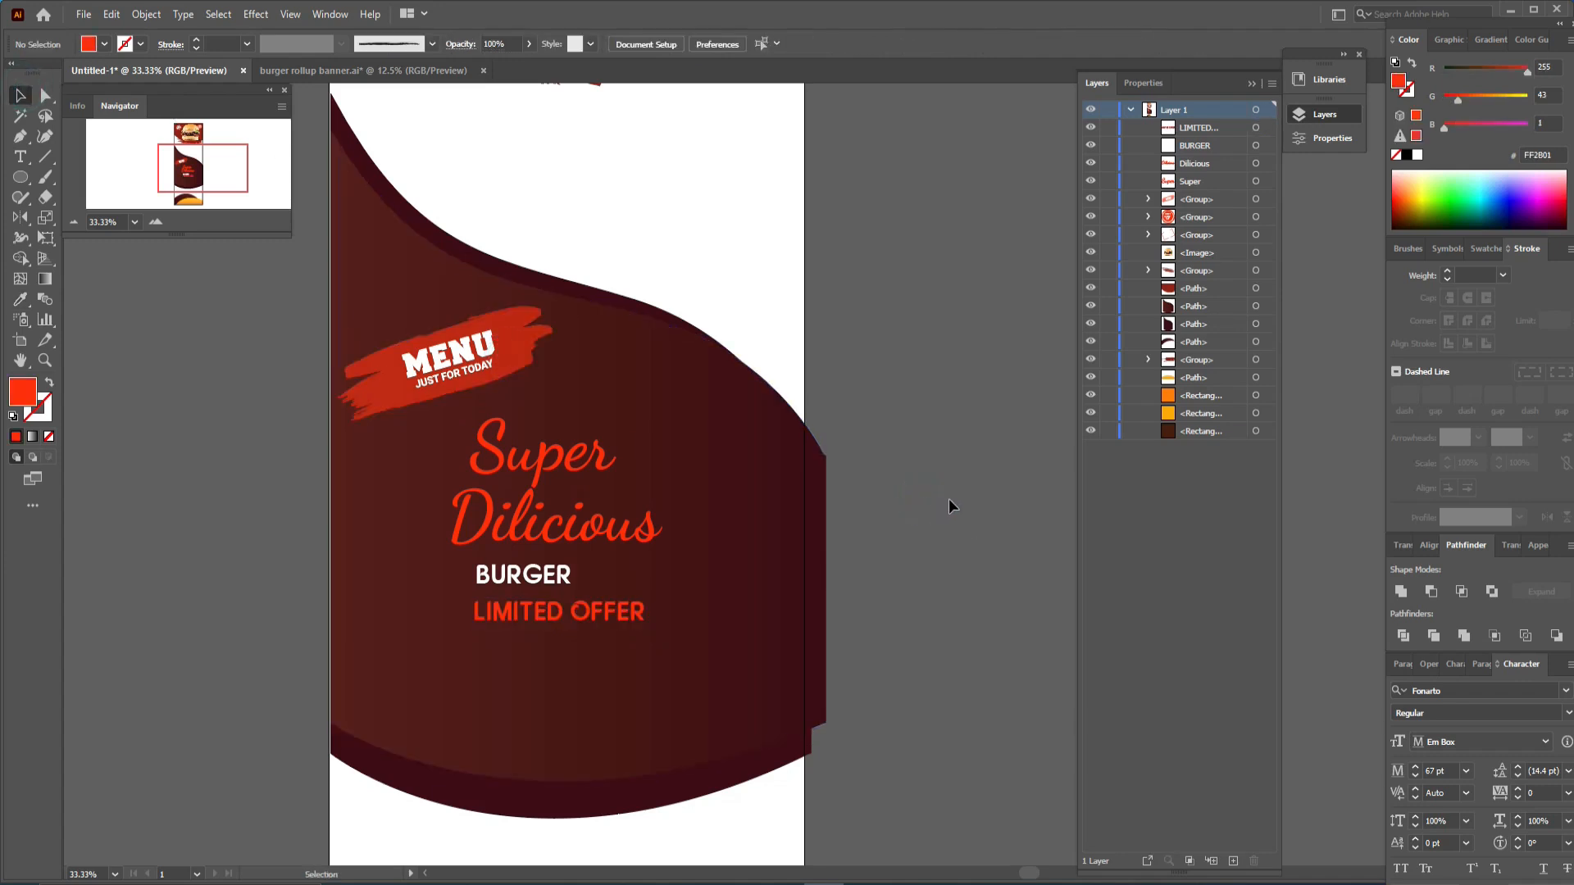
# - Shift the two dark curved shapes left and narrow them so their right side meets the artboard edge
pyautogui.click(824, 705)
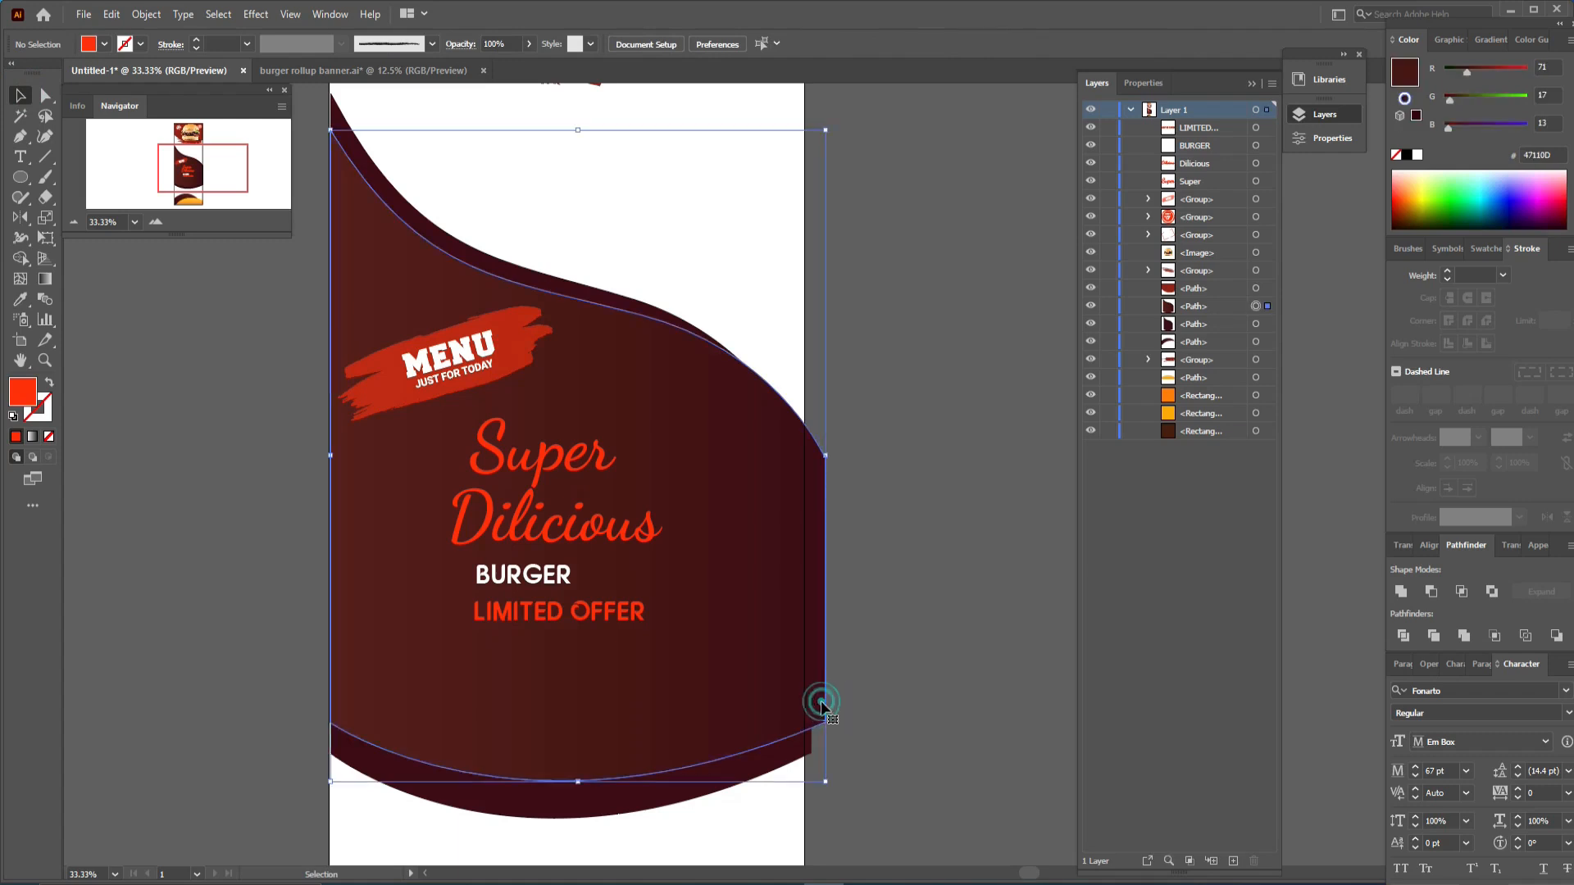
pyautogui.click(612, 801)
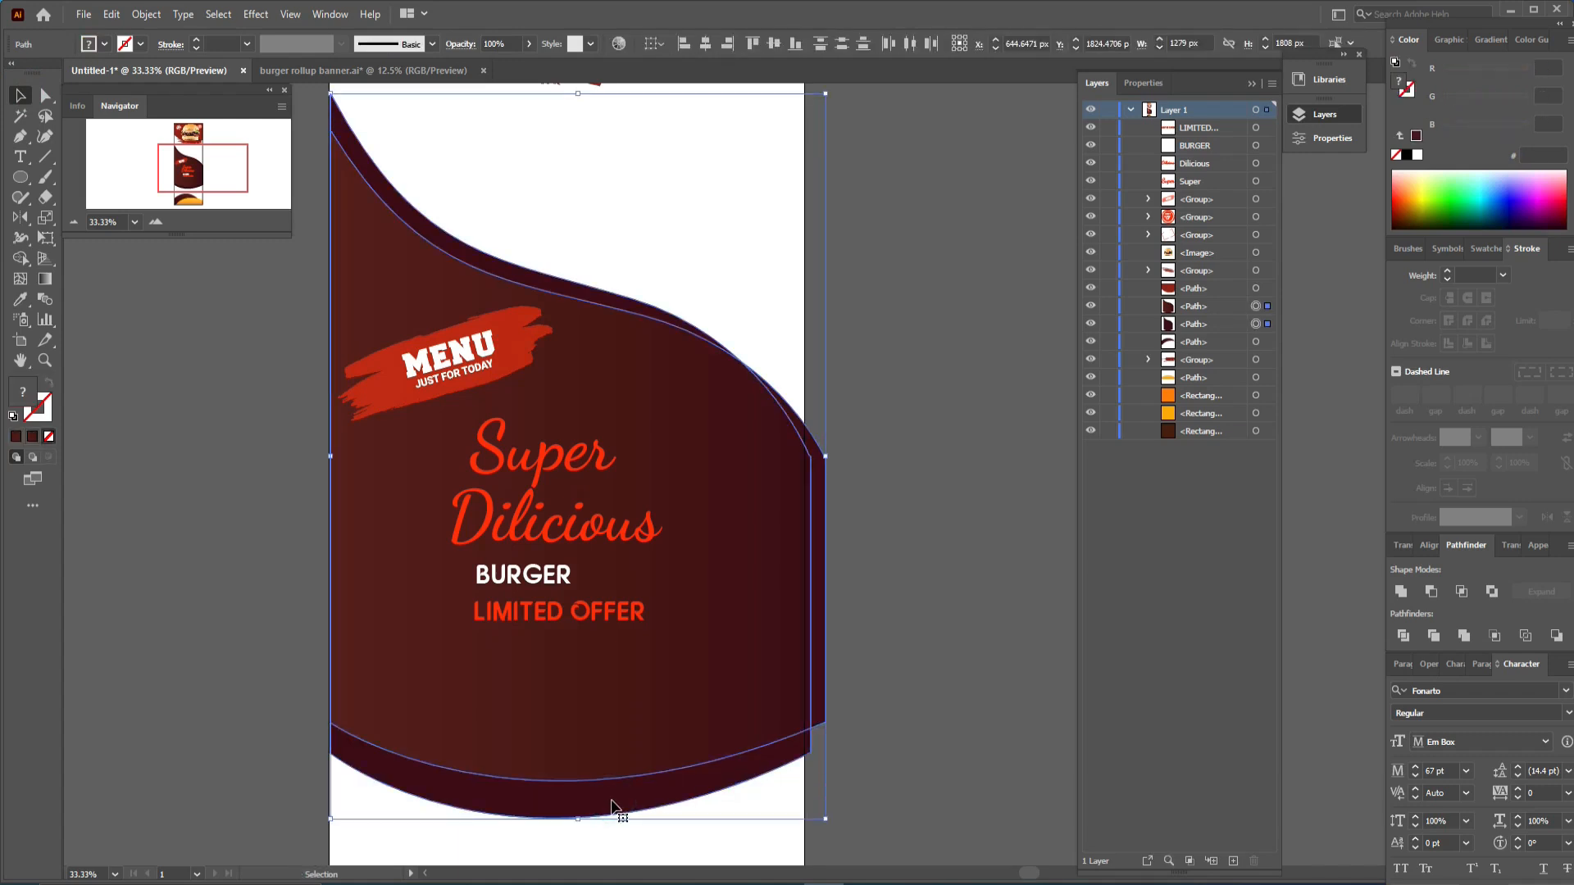
pyautogui.press('Left')
pyautogui.press('Left')
pyautogui.press('Left')
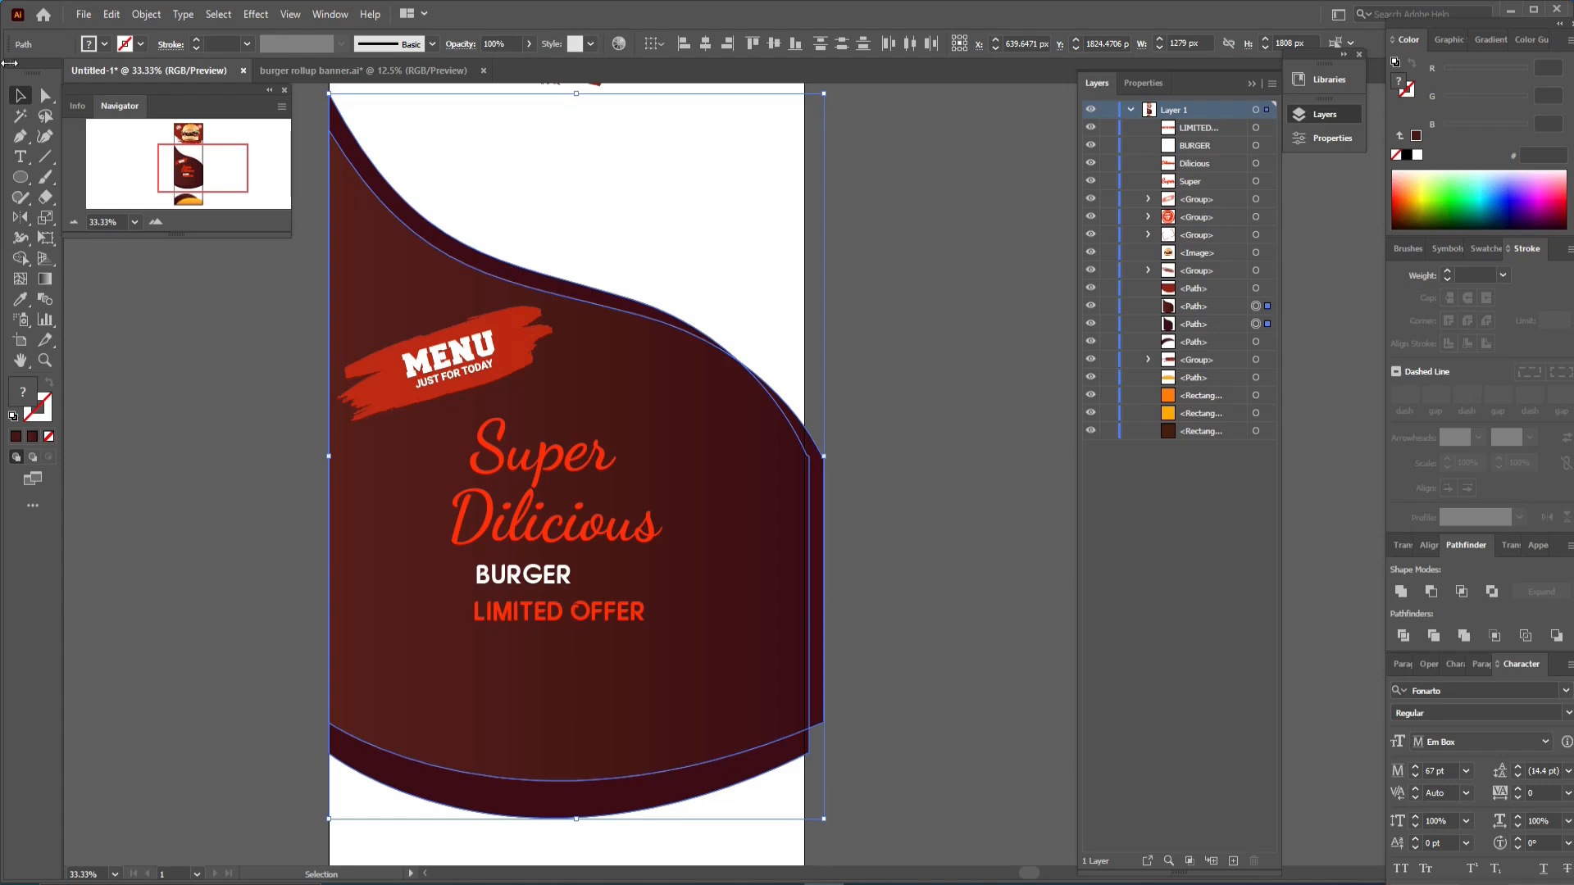
pyautogui.moveTo(824, 819); pyautogui.dragTo(804, 818)
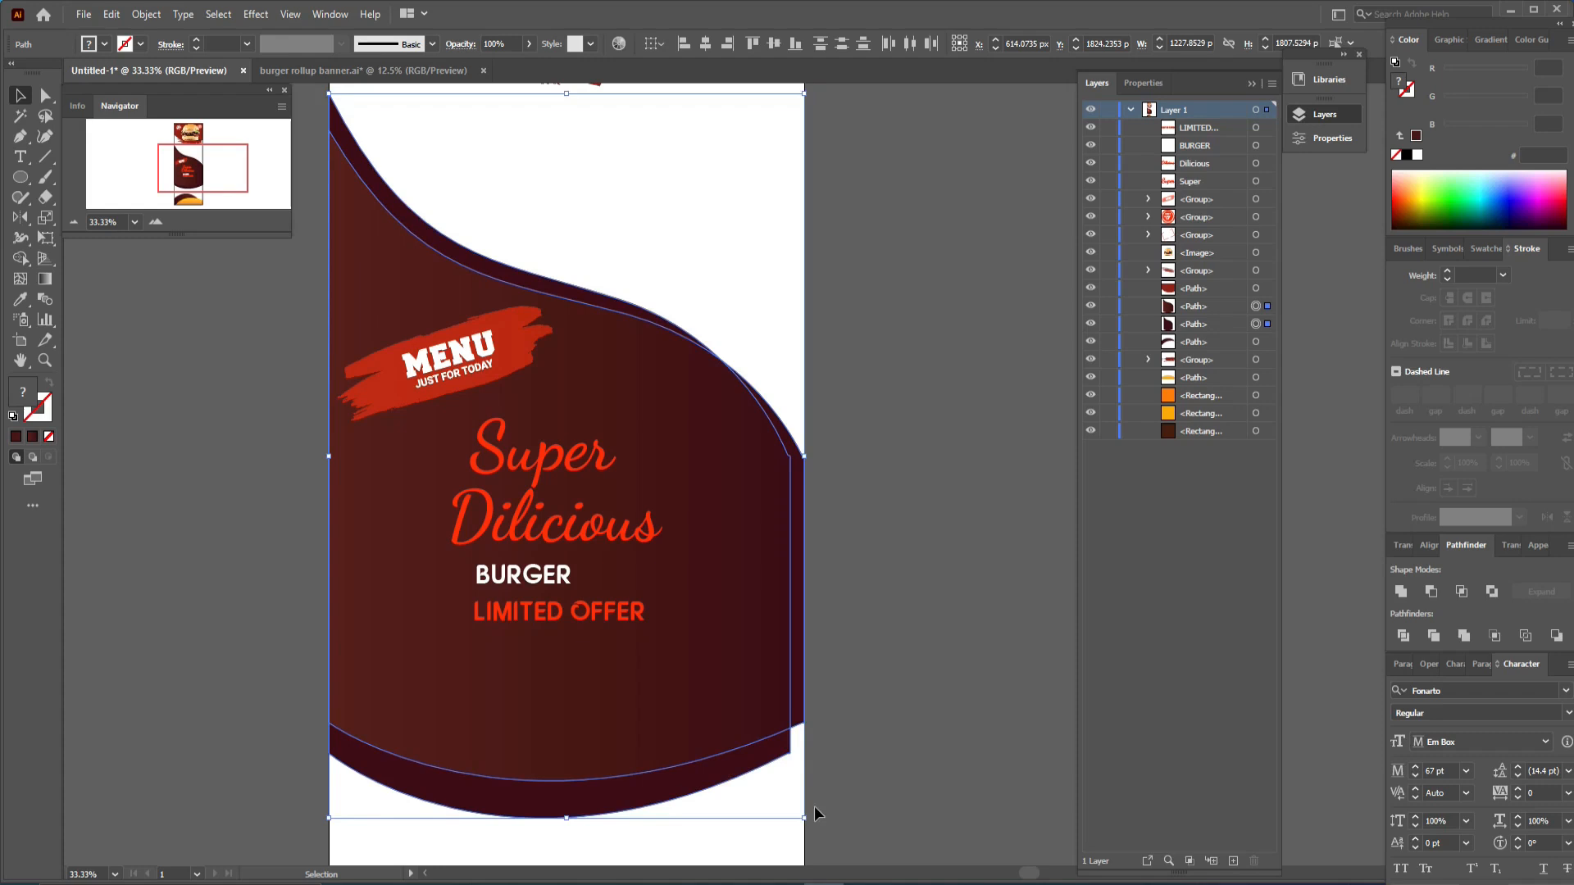
pyautogui.click(871, 715)
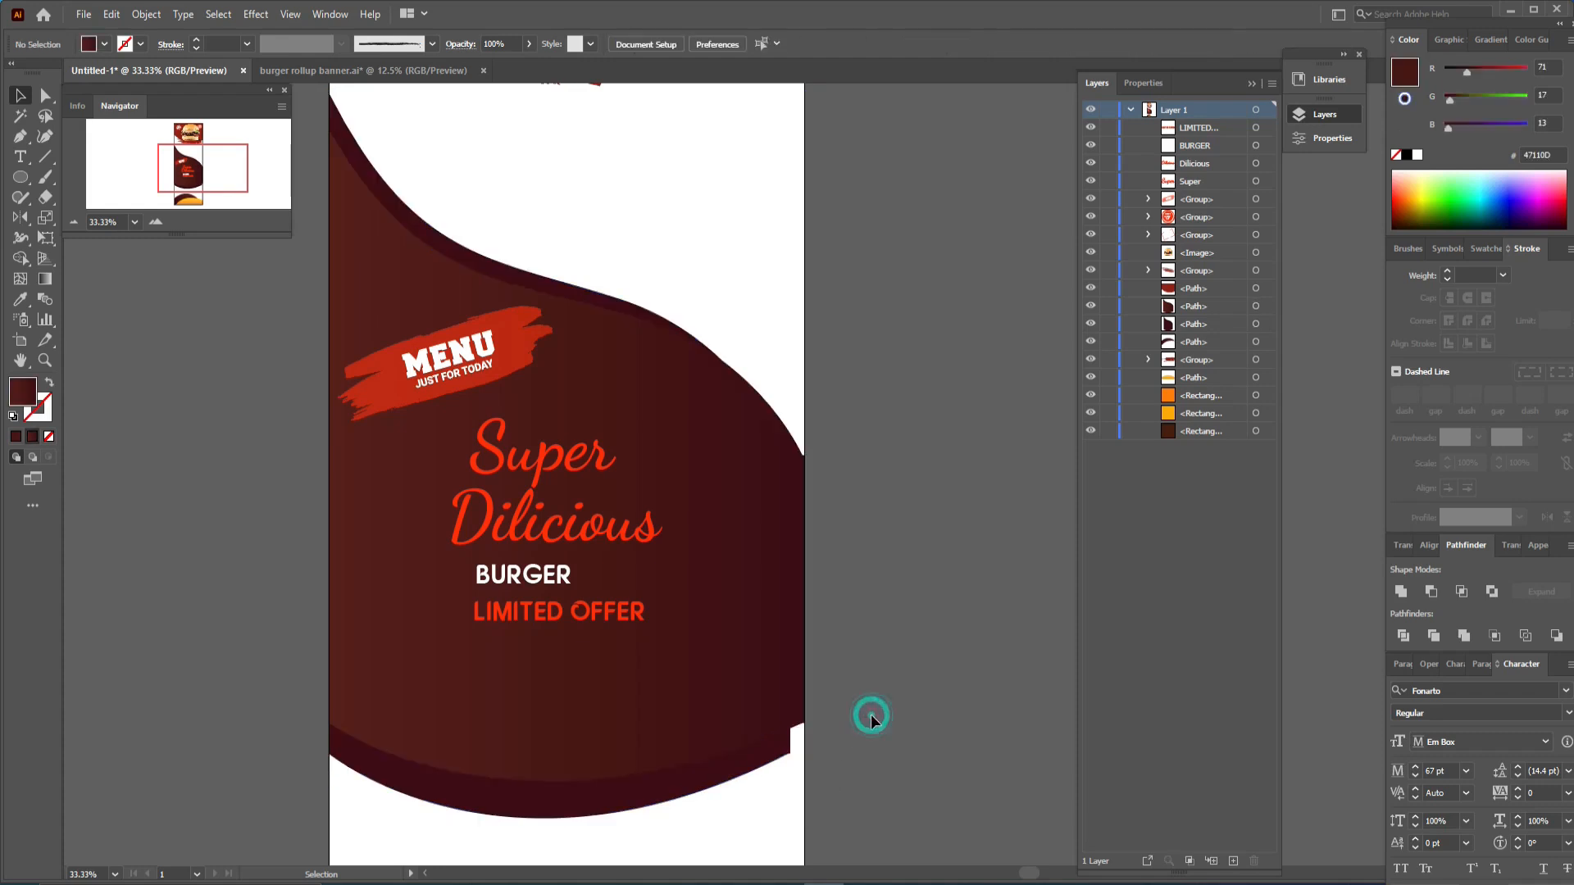
# - Stretch the inner dark curved shape's right anchor out to the artboard edge
pyautogui.click(764, 769)
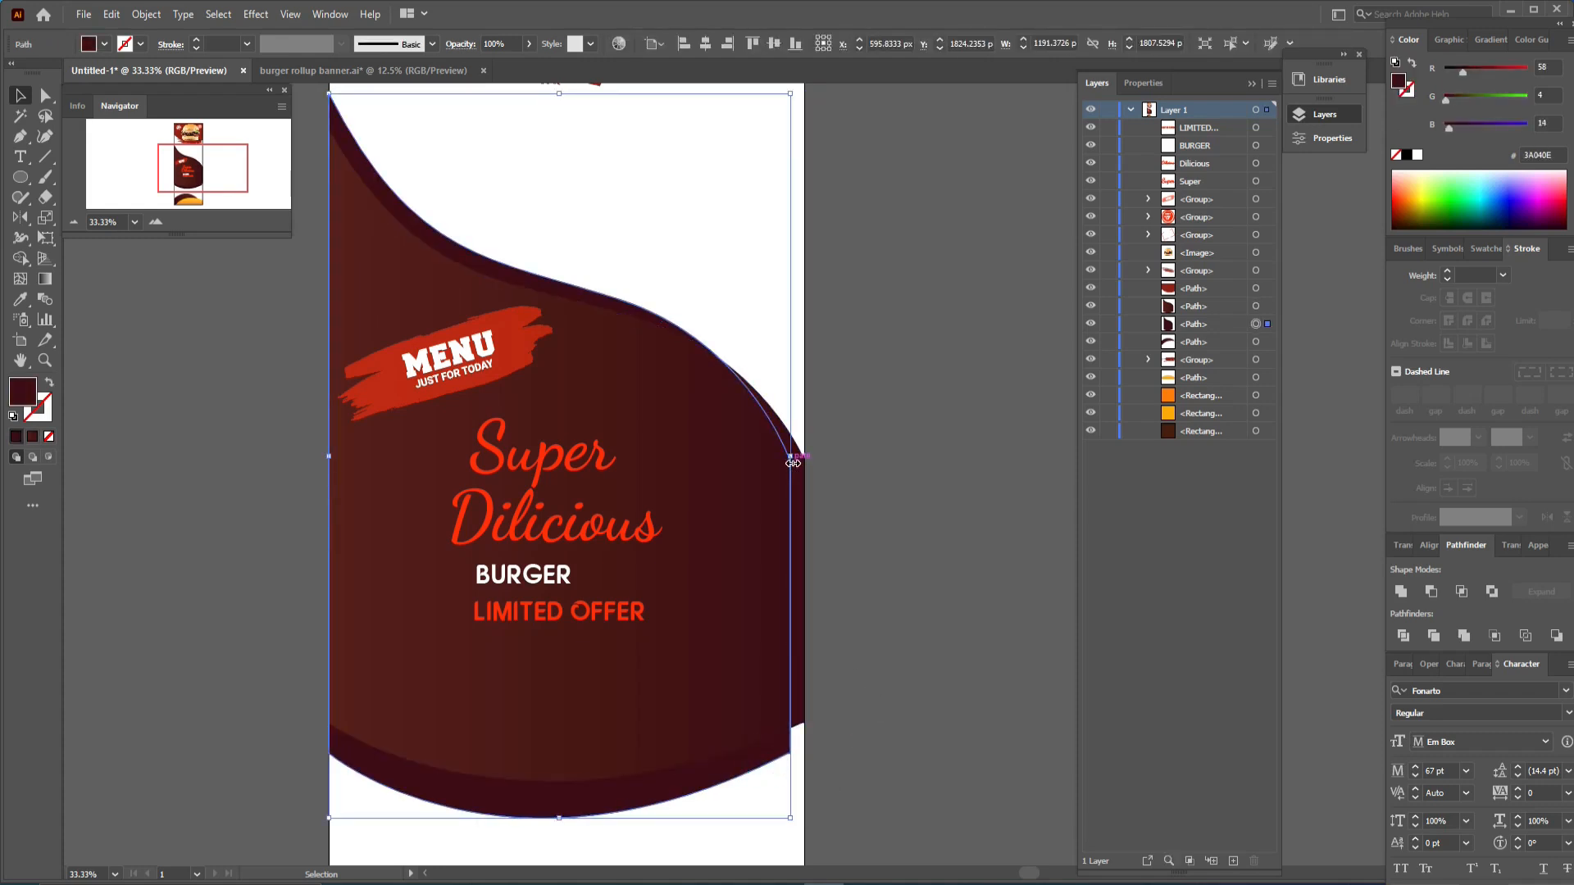
pyautogui.moveTo(793, 463); pyautogui.dragTo(807, 463)
pyautogui.click(877, 559)
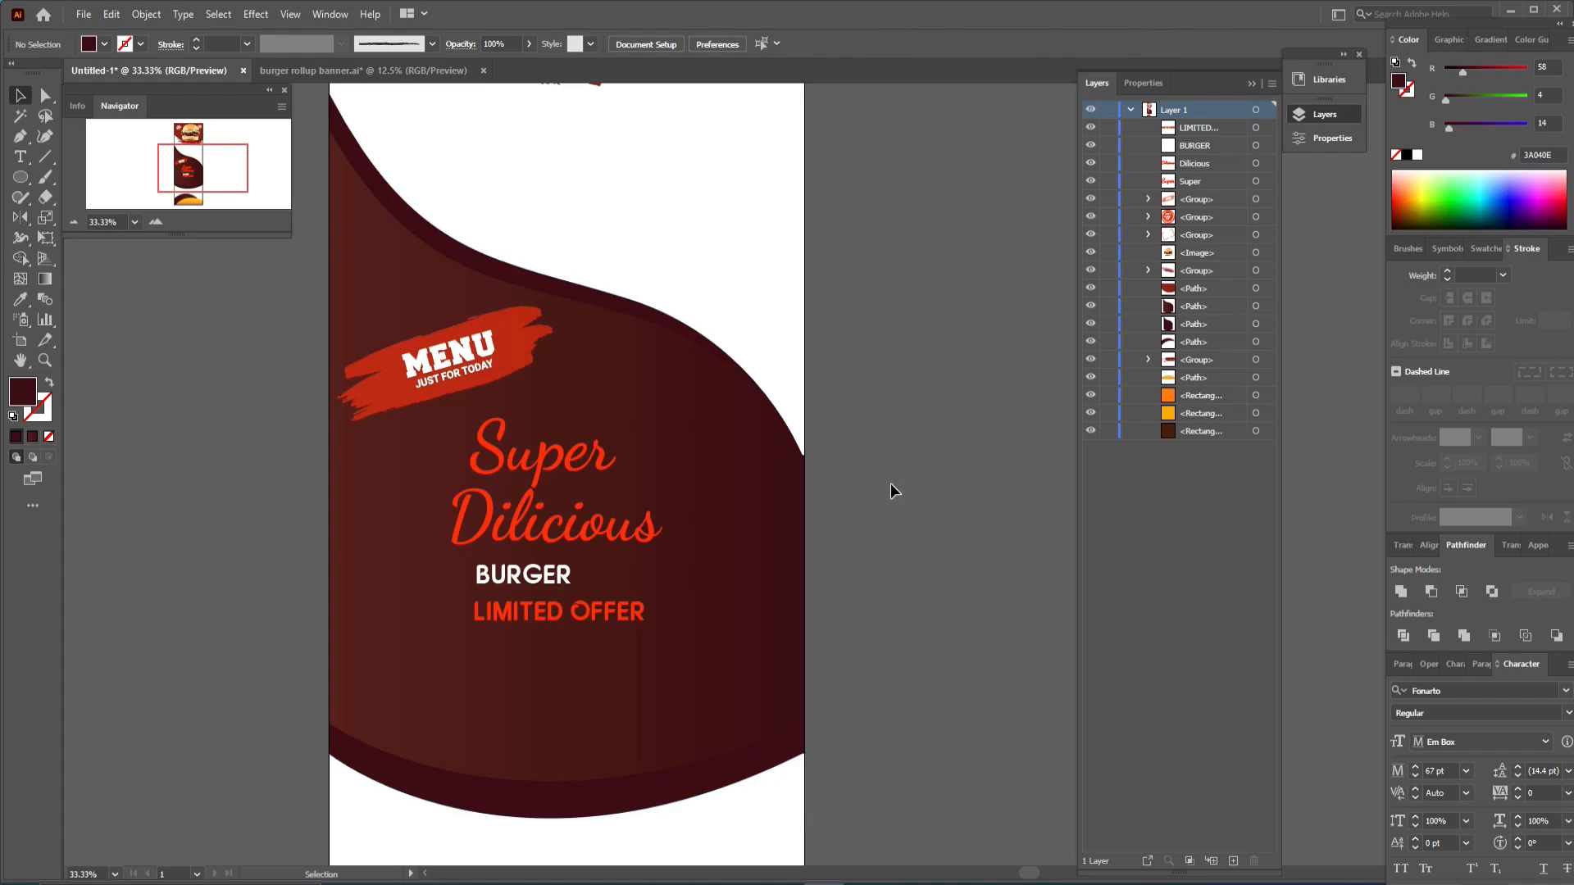
# - Add a 43 pt text line reading YOUR RASTUARENT NAME on the orange curve at the banner bottom
pyautogui.scroll(-3, 890, 484)
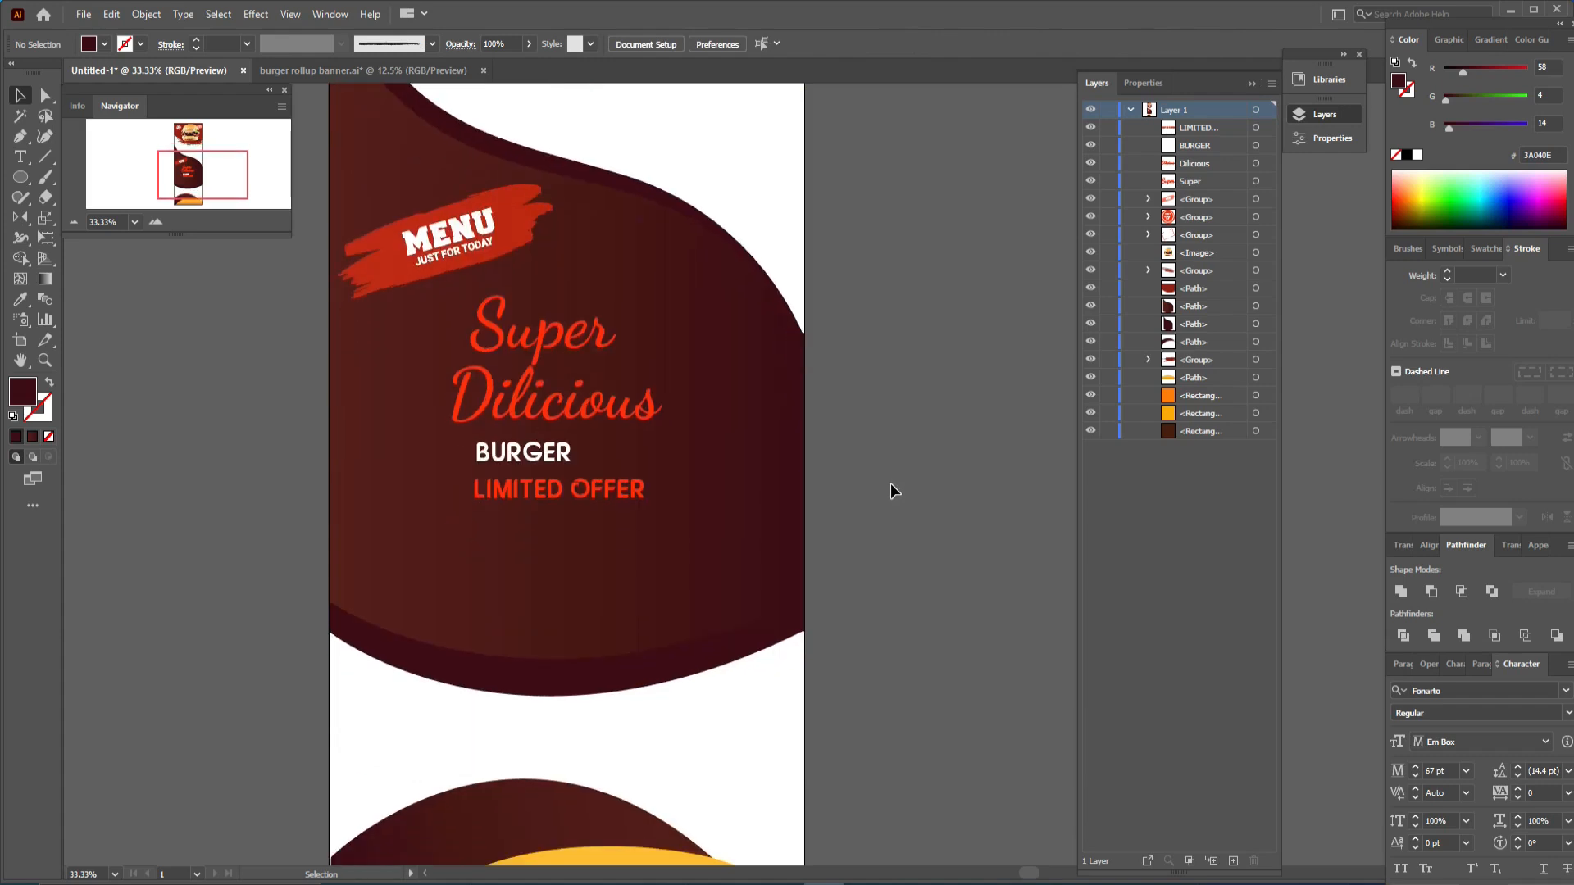
pyautogui.scroll(-3, 891, 484)
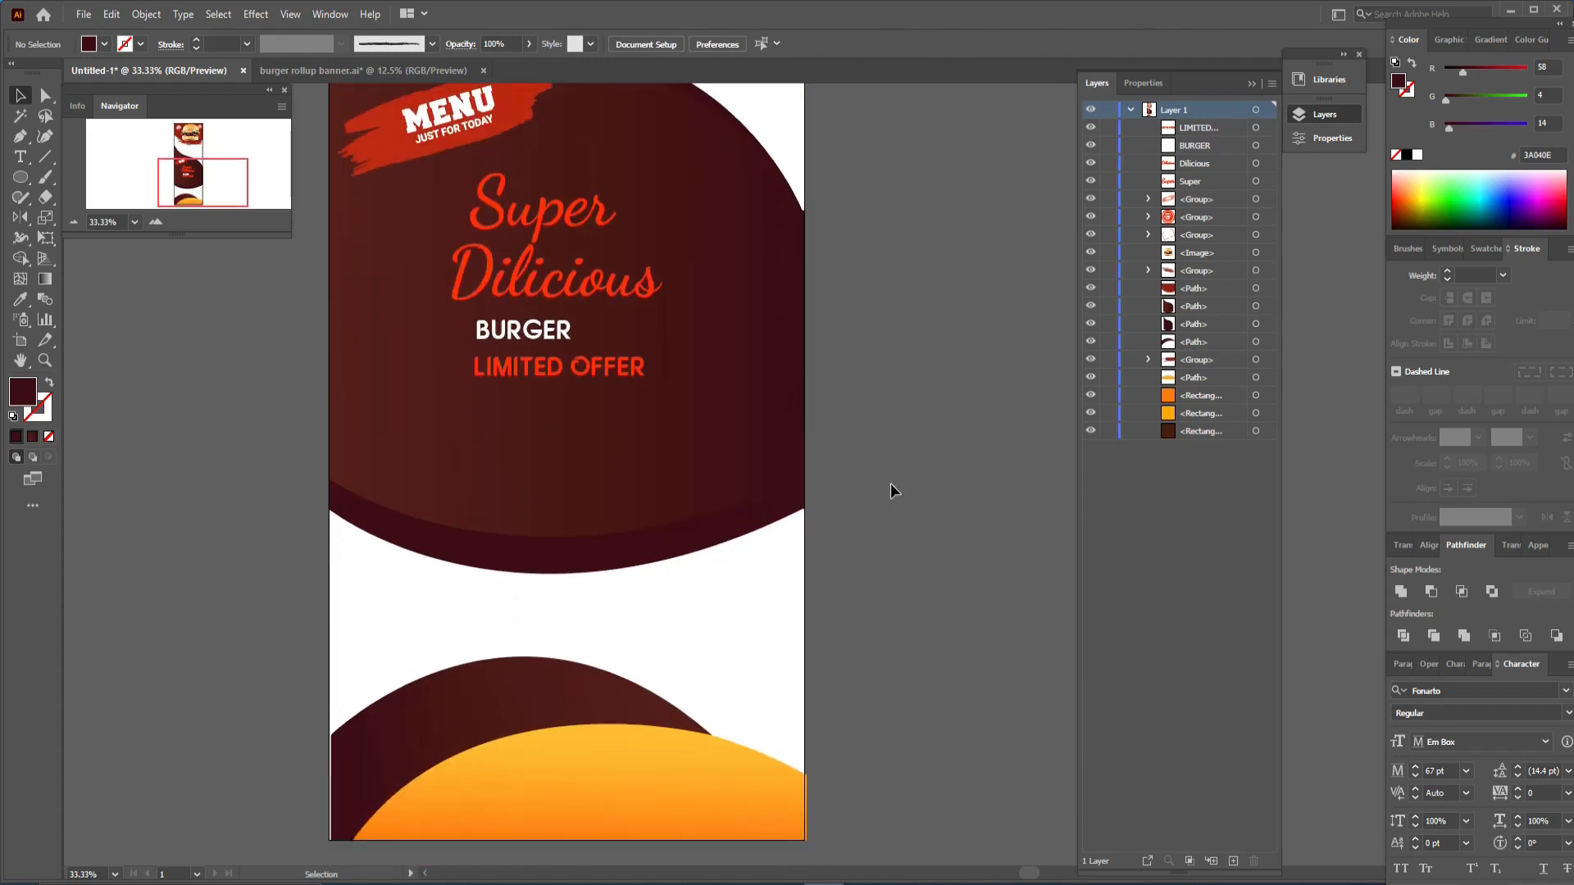
pyautogui.scroll(-2, 890, 484)
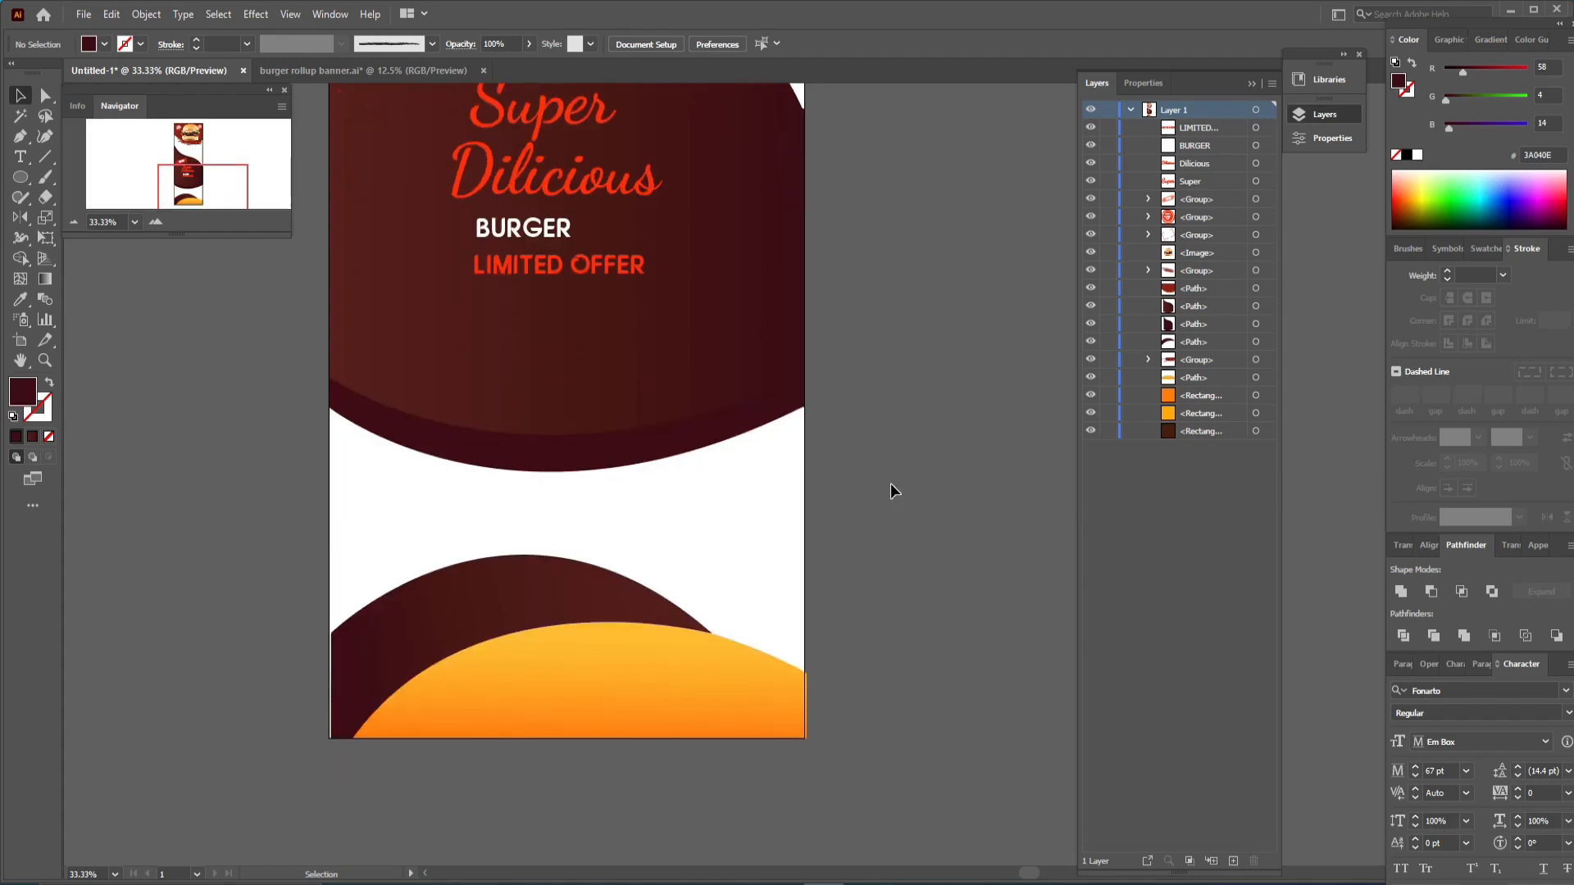
pyautogui.scroll(-2, 891, 491)
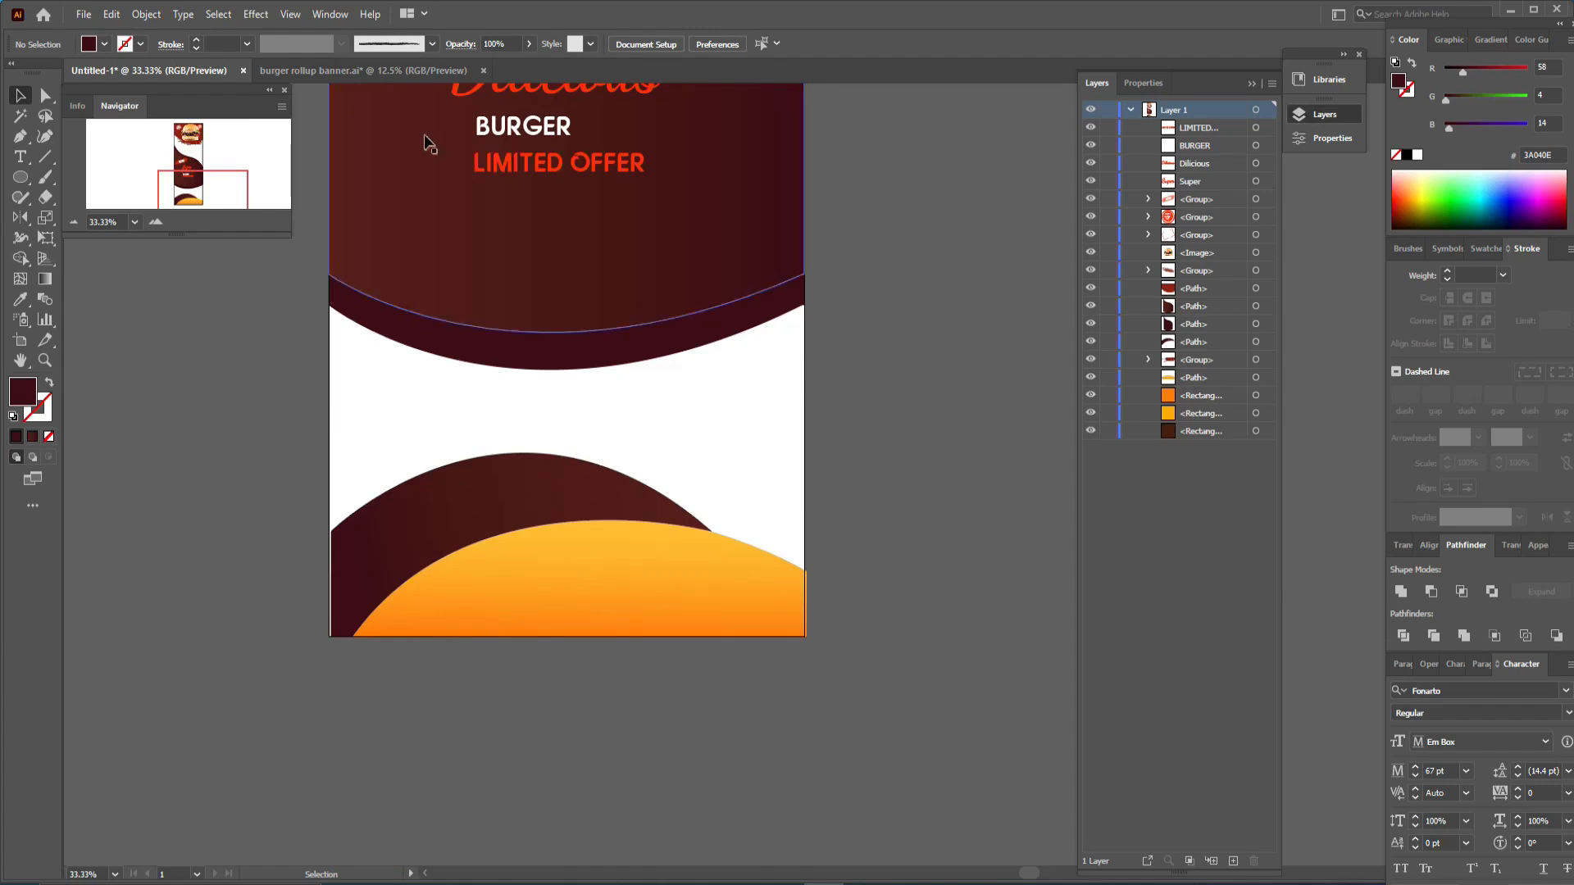
pyautogui.press('t')
pyautogui.click(526, 574)
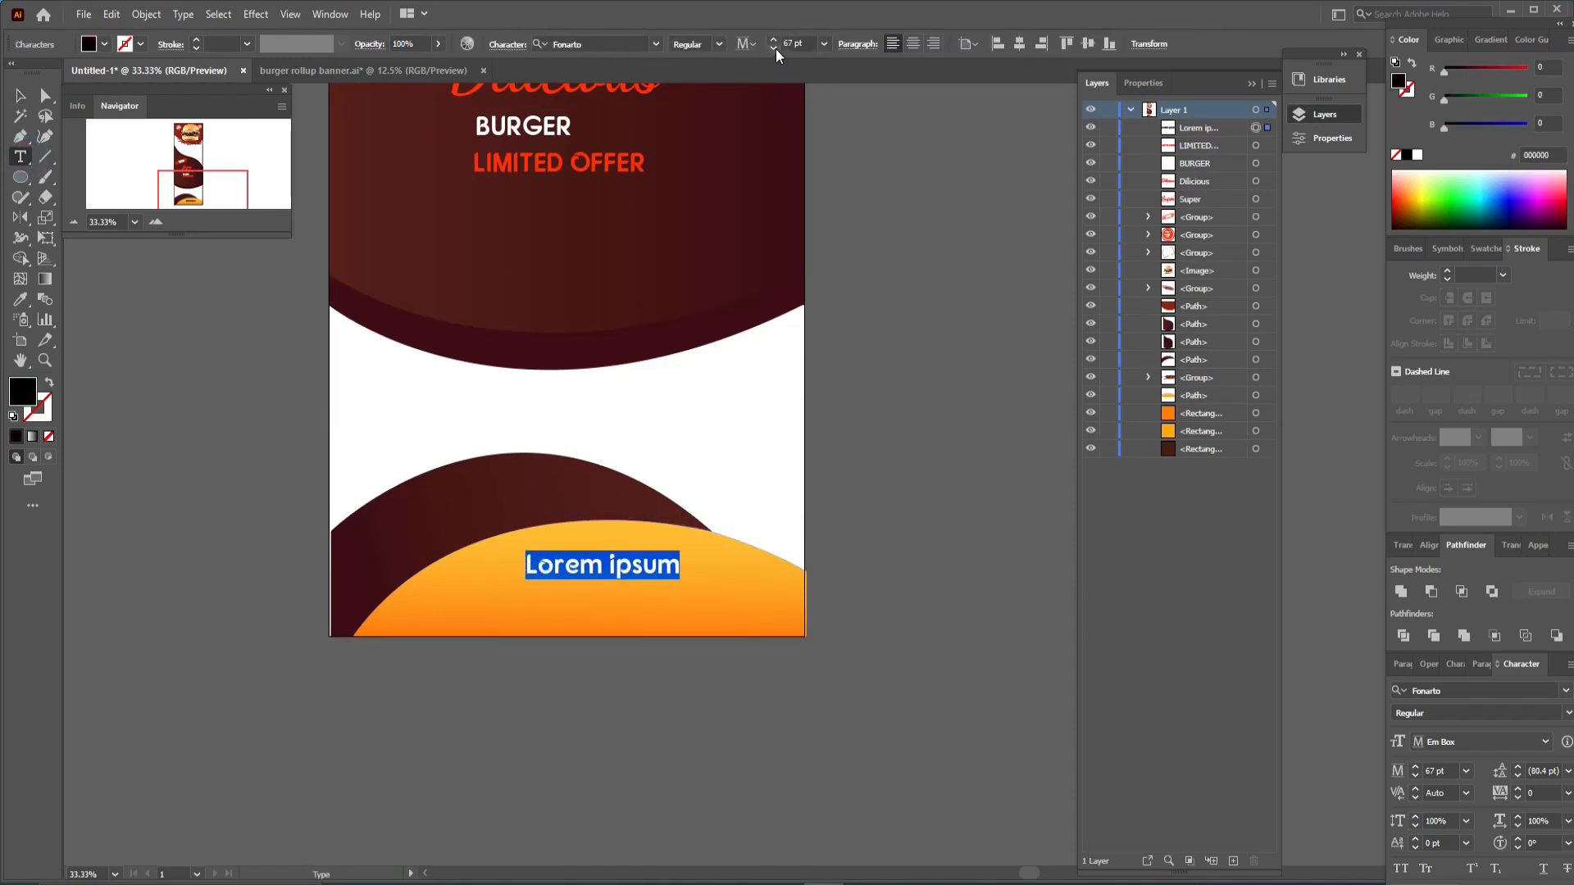
pyautogui.moveTo(774, 47); pyautogui.dragTo(774, 48)
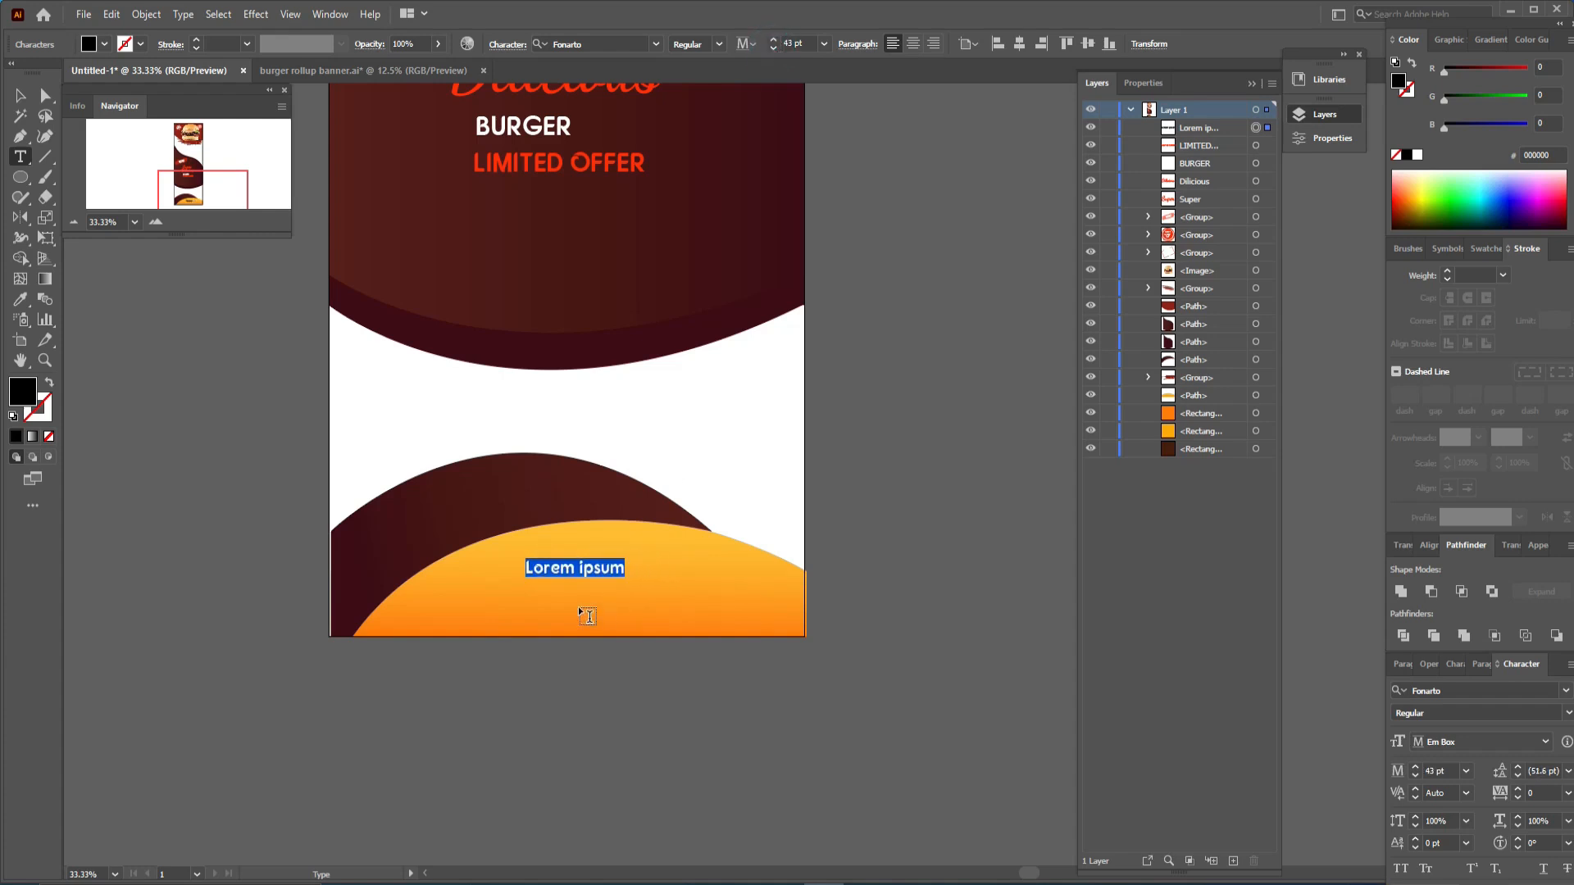
pyautogui.write('yo')
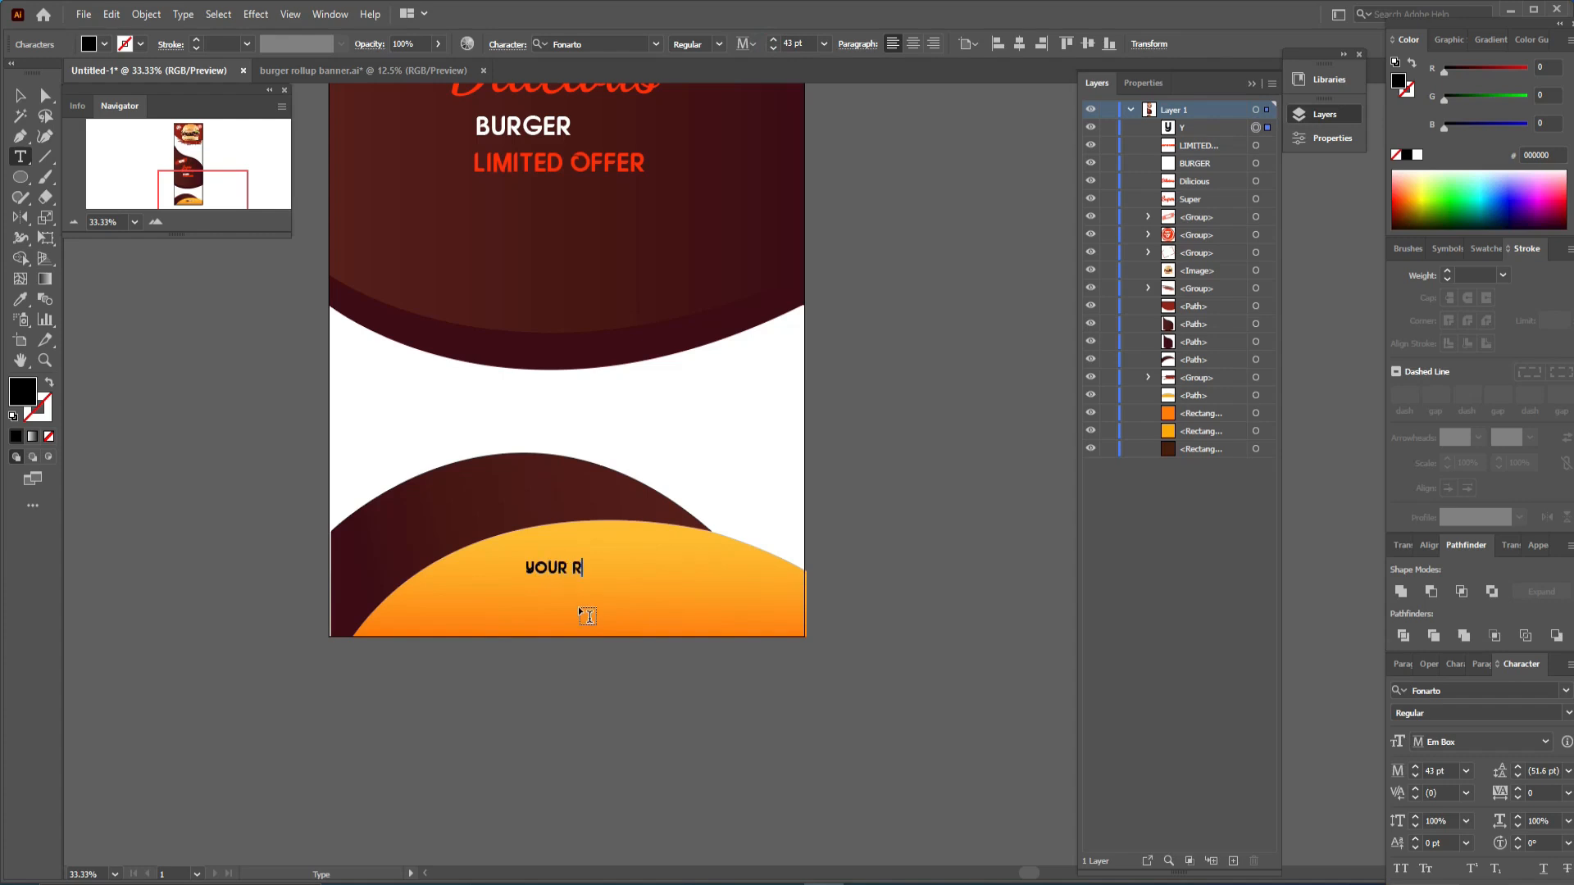
pyautogui.write('UR RASTUARENT NAME')
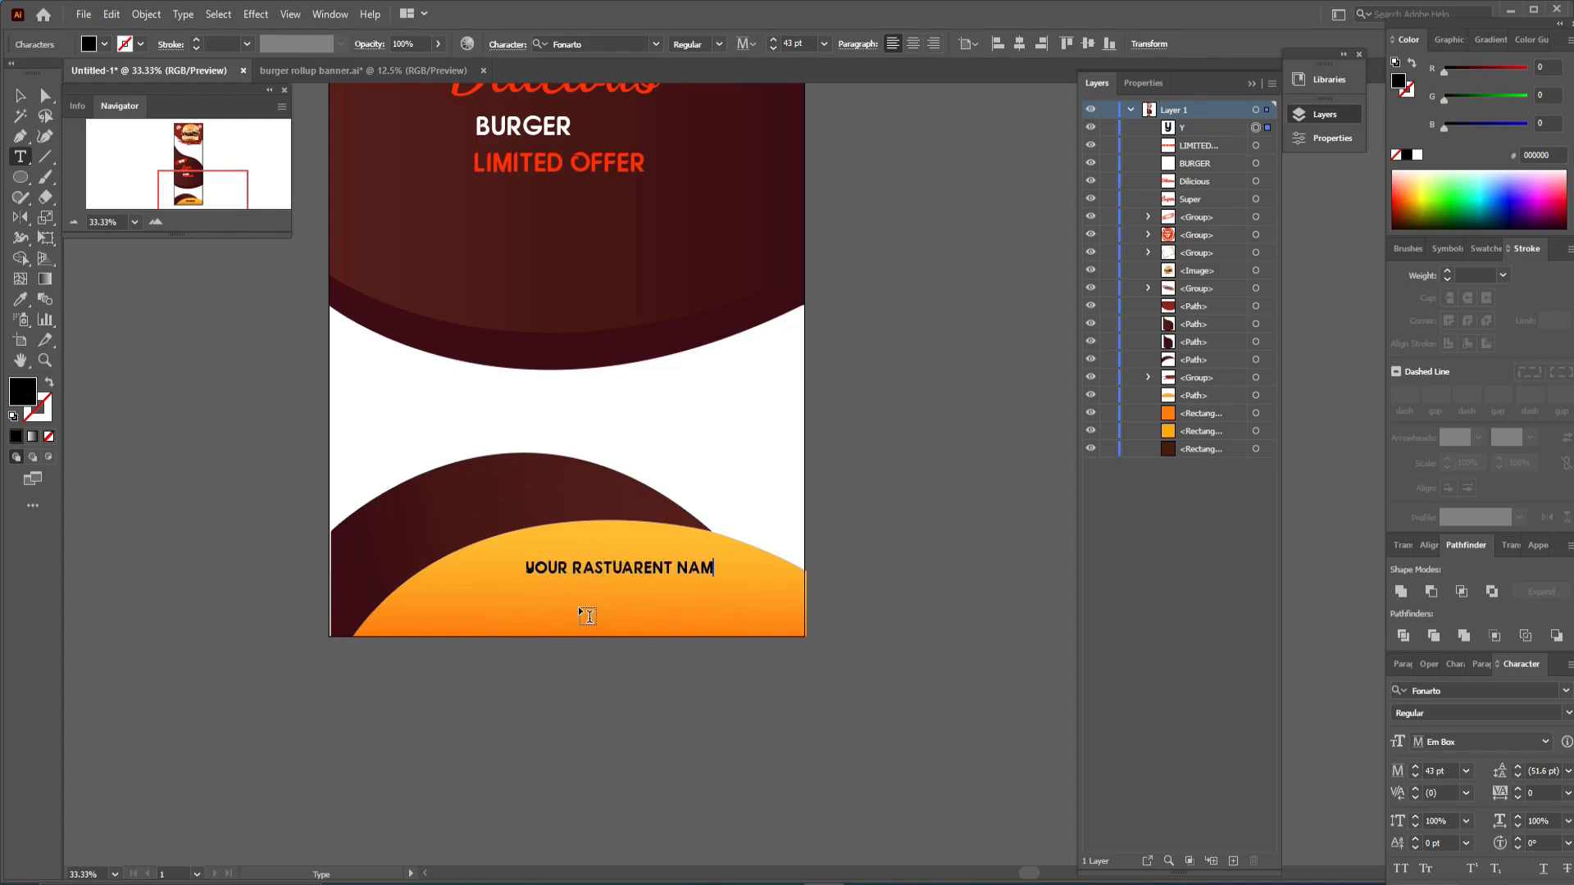
# - Correct the spelling of the line to YOUR RESTAURENT NAME
pyautogui.click(23, 97)
pyautogui.doubleClick(632, 567)
pyautogui.moveTo(596, 567); pyautogui.dragTo(584, 568)
pyautogui.write('E')
pyautogui.click(619, 568)
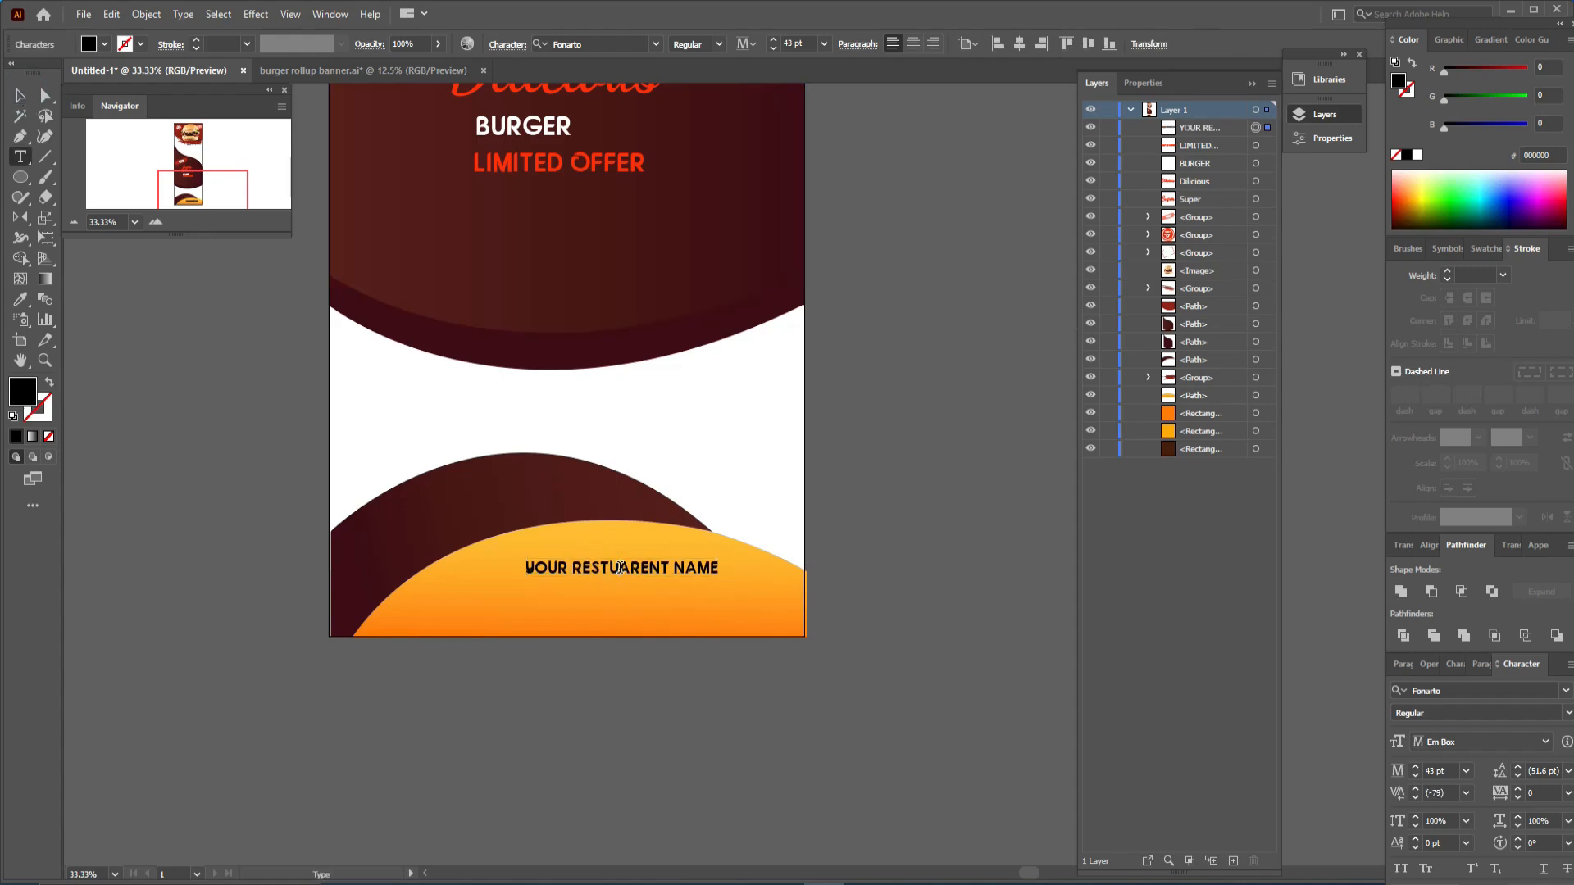
pyautogui.press('BackSpace')
pyautogui.click(621, 567)
pyautogui.write('U')
# - Scale the restaurant name text down to about 17.6 pt and move it up slightly
pyautogui.click(21, 96)
pyautogui.moveTo(718, 564); pyautogui.dragTo(660, 566)
pyautogui.moveTo(636, 565); pyautogui.dragTo(617, 551)
# - Duplicate the name line below itself and change the copy to DOOR OPEN AT 6 PM
pyautogui.moveTo(615, 553); pyautogui.dragTo(615, 573)
pyautogui.doubleClick(615, 572)
pyautogui.hotkey('ctrl', 'a')
pyautogui.write('DOOR')
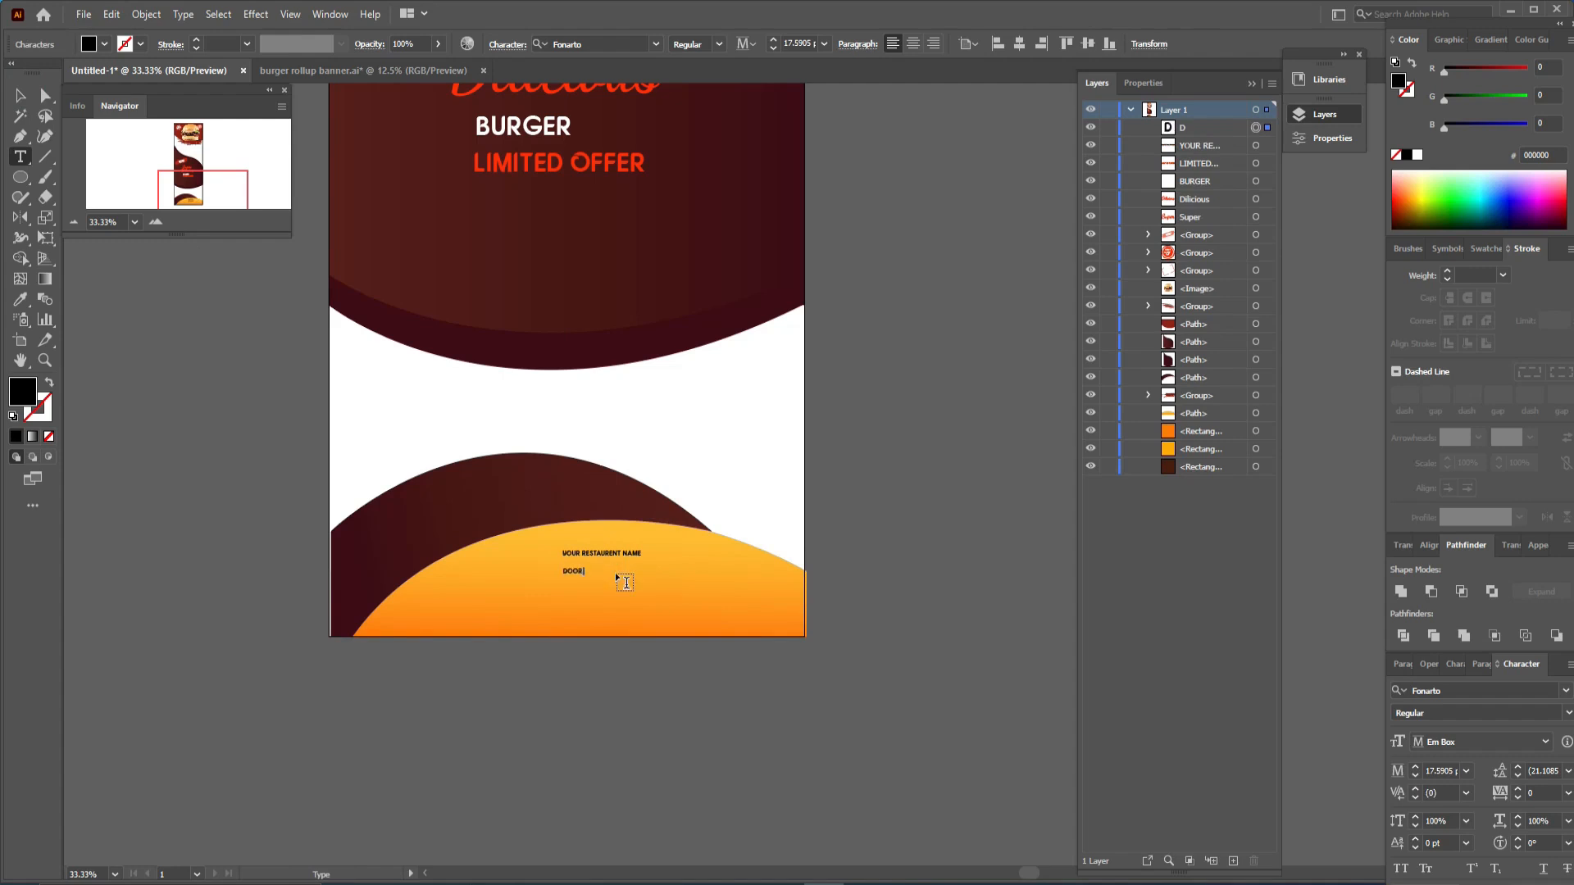
pyautogui.write(' OPEN AT 6 PM')
# - Duplicate the DOOR OPEN line below and replace its text with a placeholder street address
pyautogui.click(20, 96)
pyautogui.moveTo(613, 571); pyautogui.dragTo(614, 584)
pyautogui.doubleClick(614, 584)
pyautogui.hotkey('ctrl', 'a')
pyautogui.write('X')
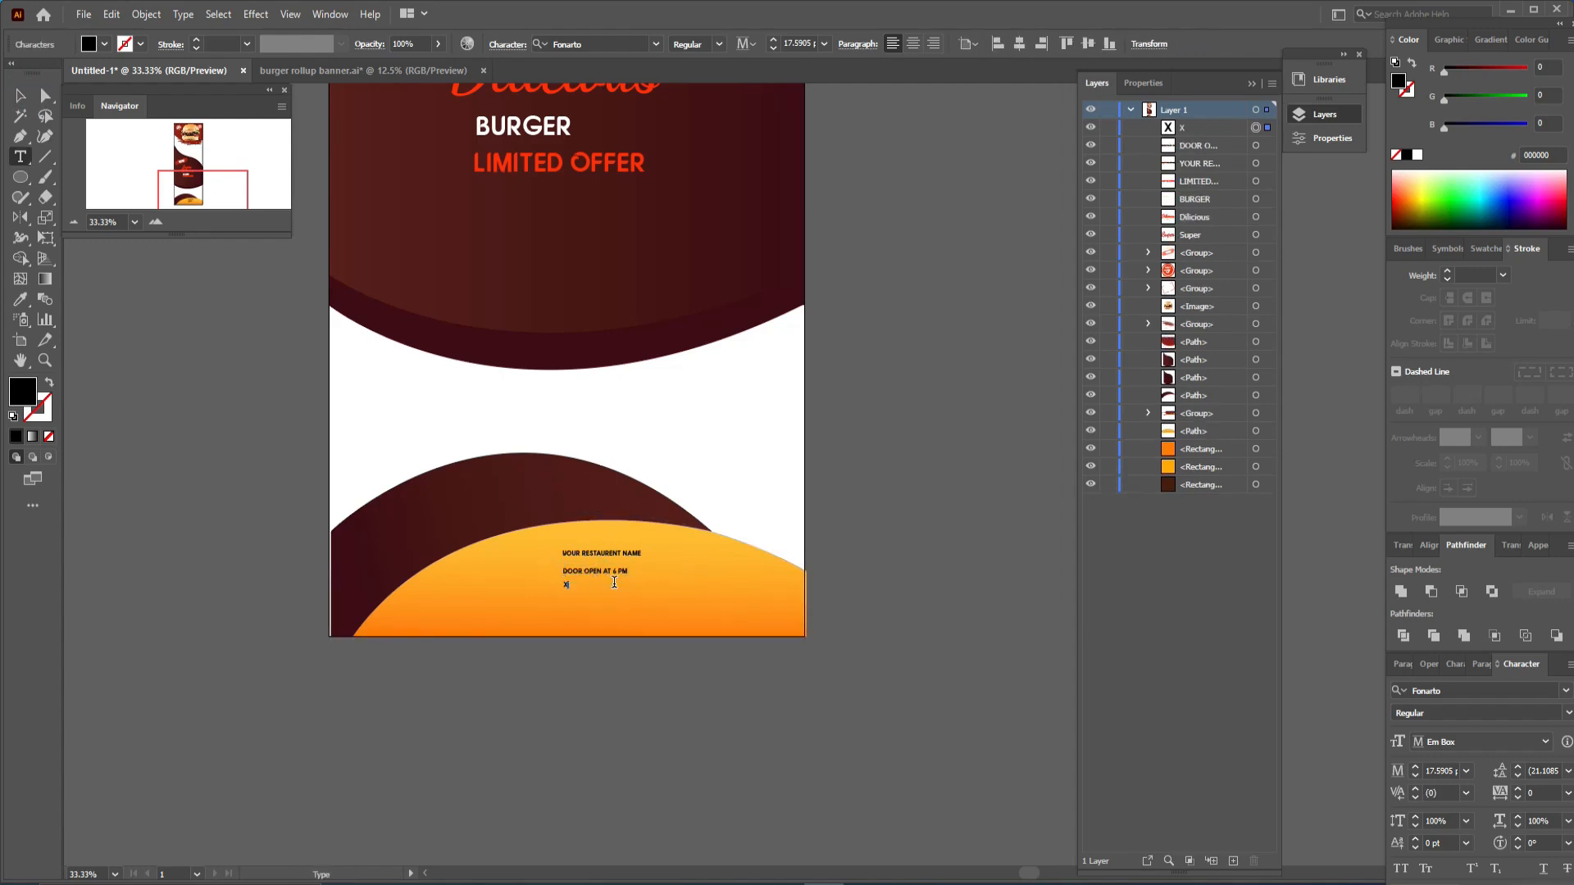
pyautogui.write('TY ROAD, DIST, RTU OPUN, KOL:9874')
pyautogui.scroll(3, 564, 267)
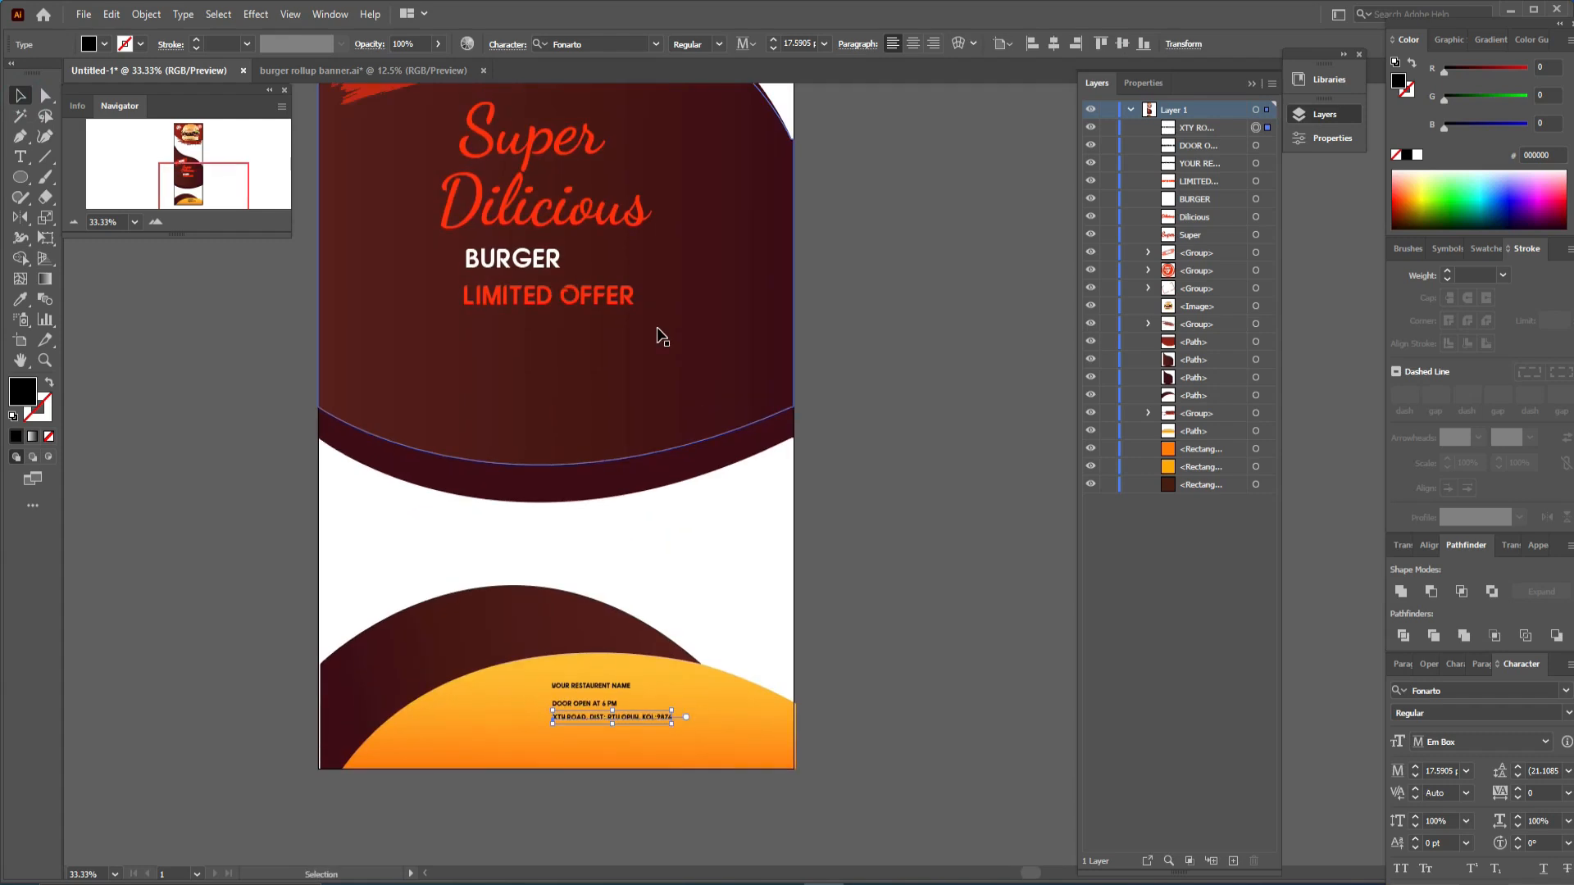
pyautogui.scroll(-4, 656, 334)
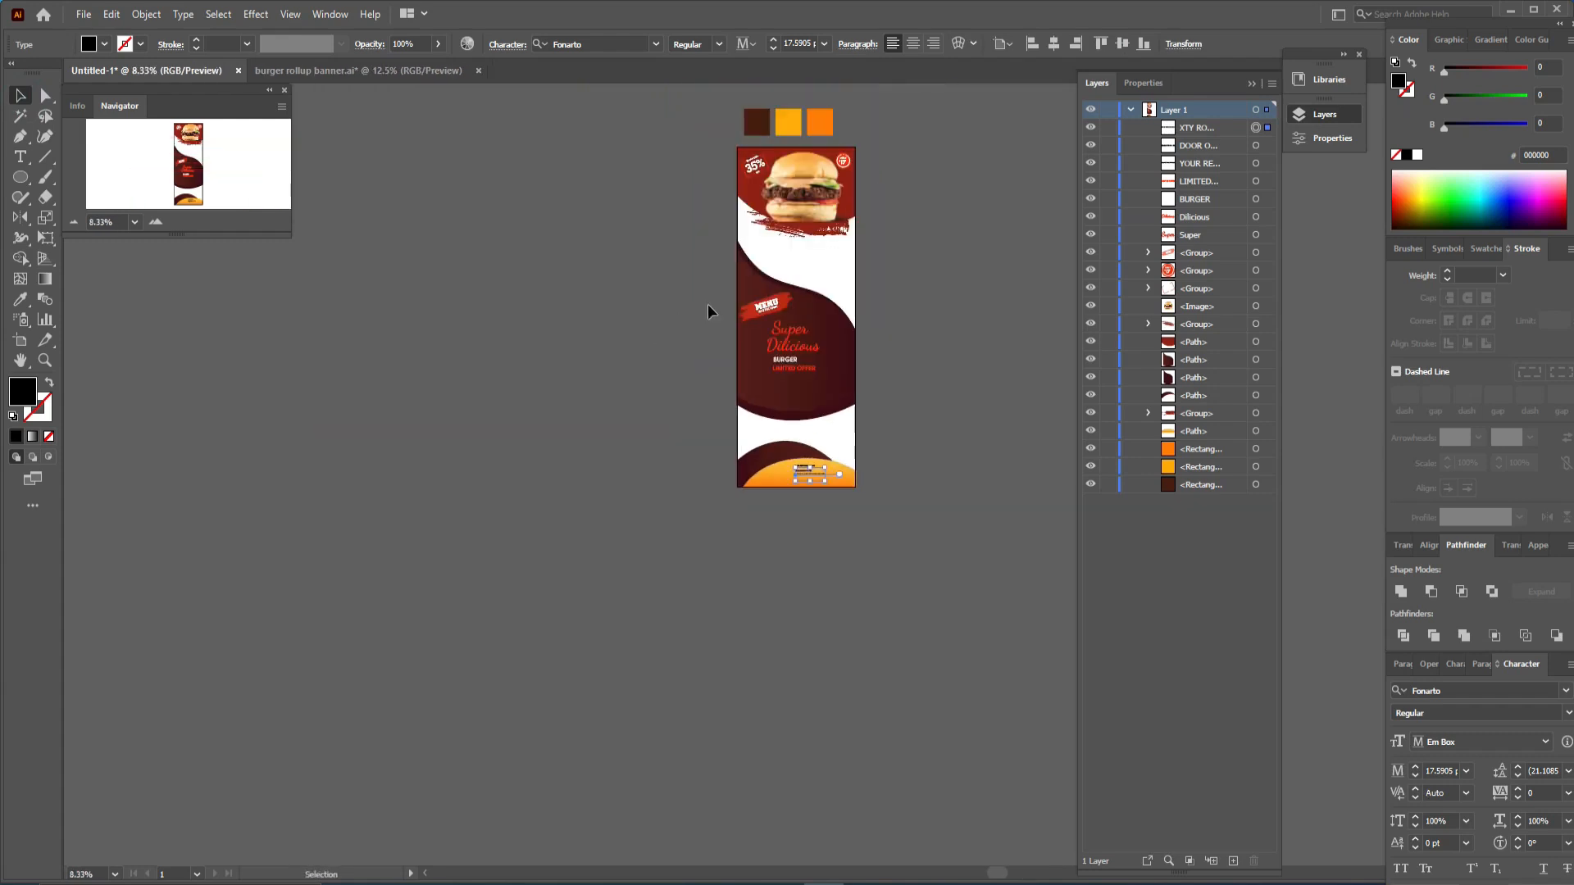
pyautogui.moveTo(817, 199); pyautogui.dragTo(643, 366)
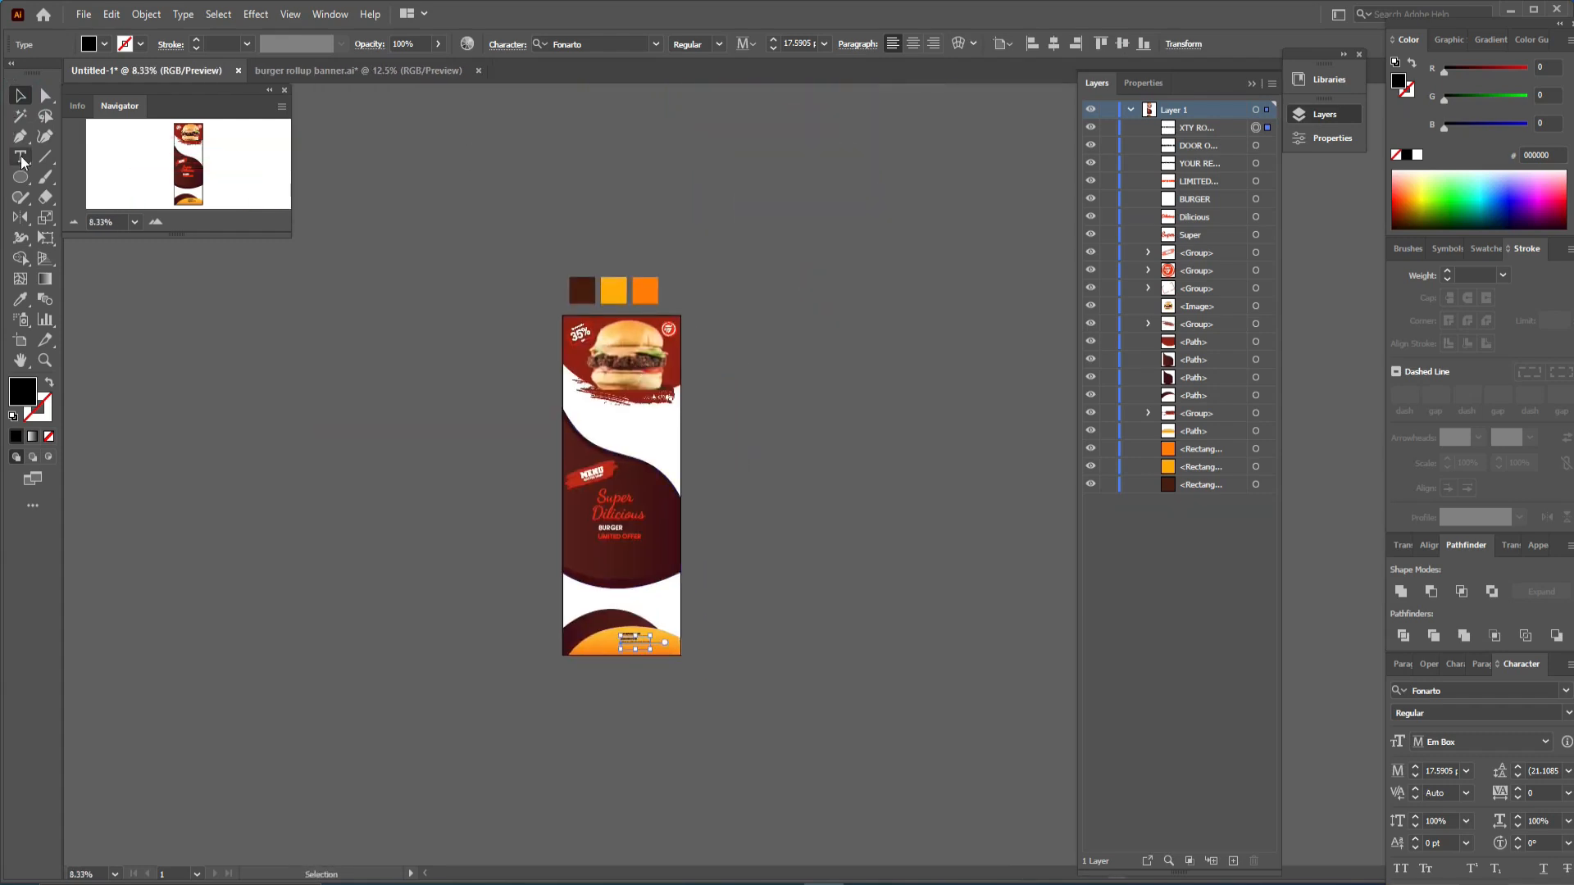
# - Draw a rectangle covering the whole banner and send it behind all other artwork
pyautogui.moveTo(20, 176); pyautogui.dragTo(82, 216)
pyautogui.press('m')
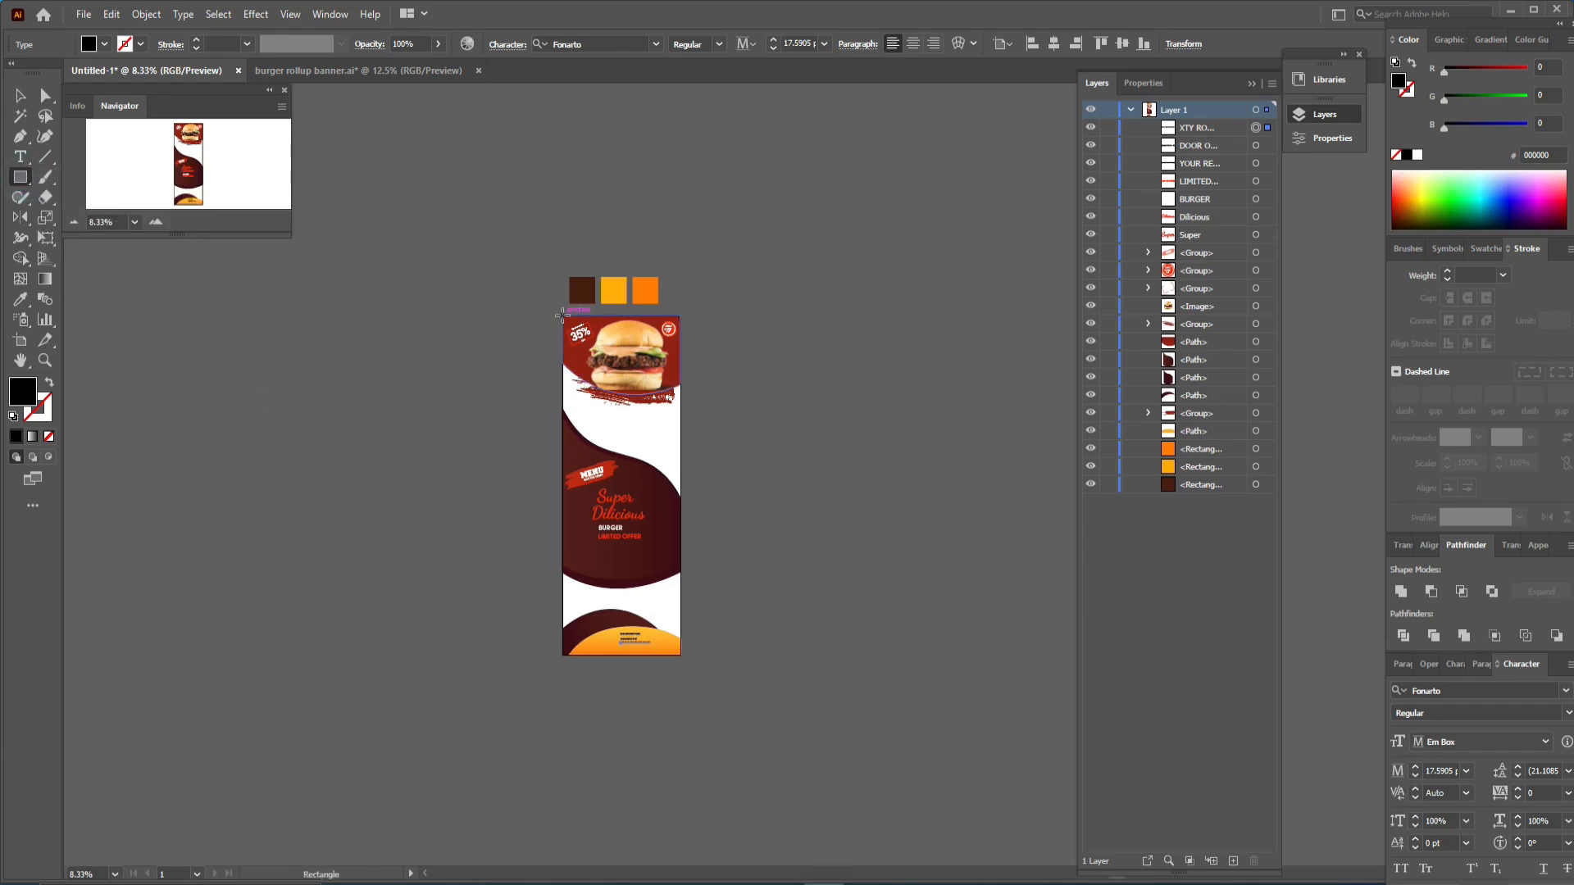
pyautogui.moveTo(563, 316); pyautogui.dragTo(681, 656)
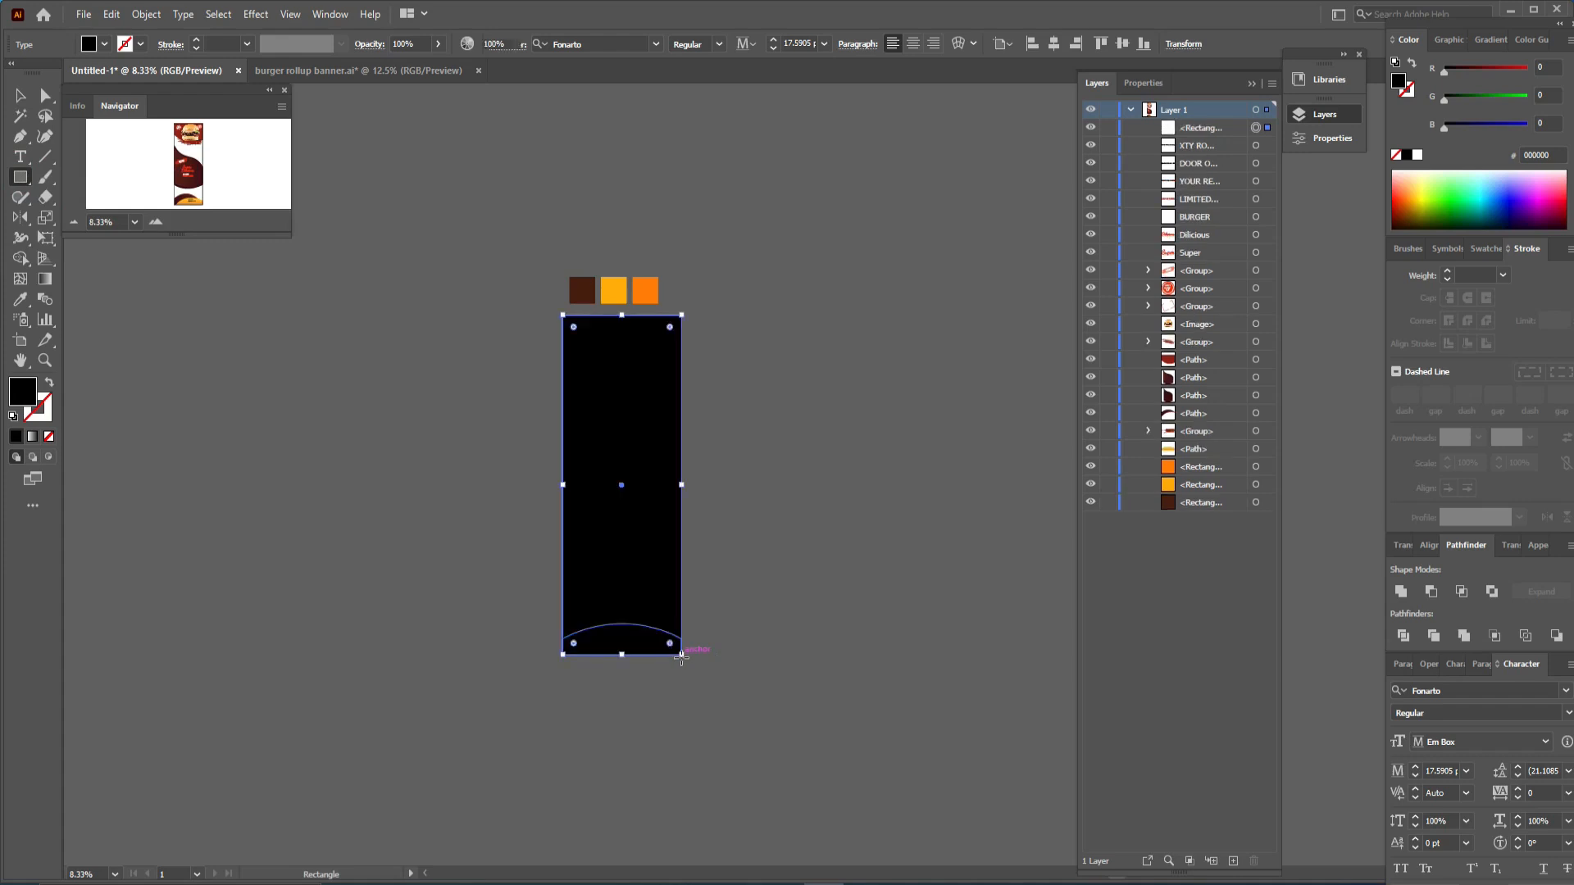
pyautogui.rightClick(642, 549)
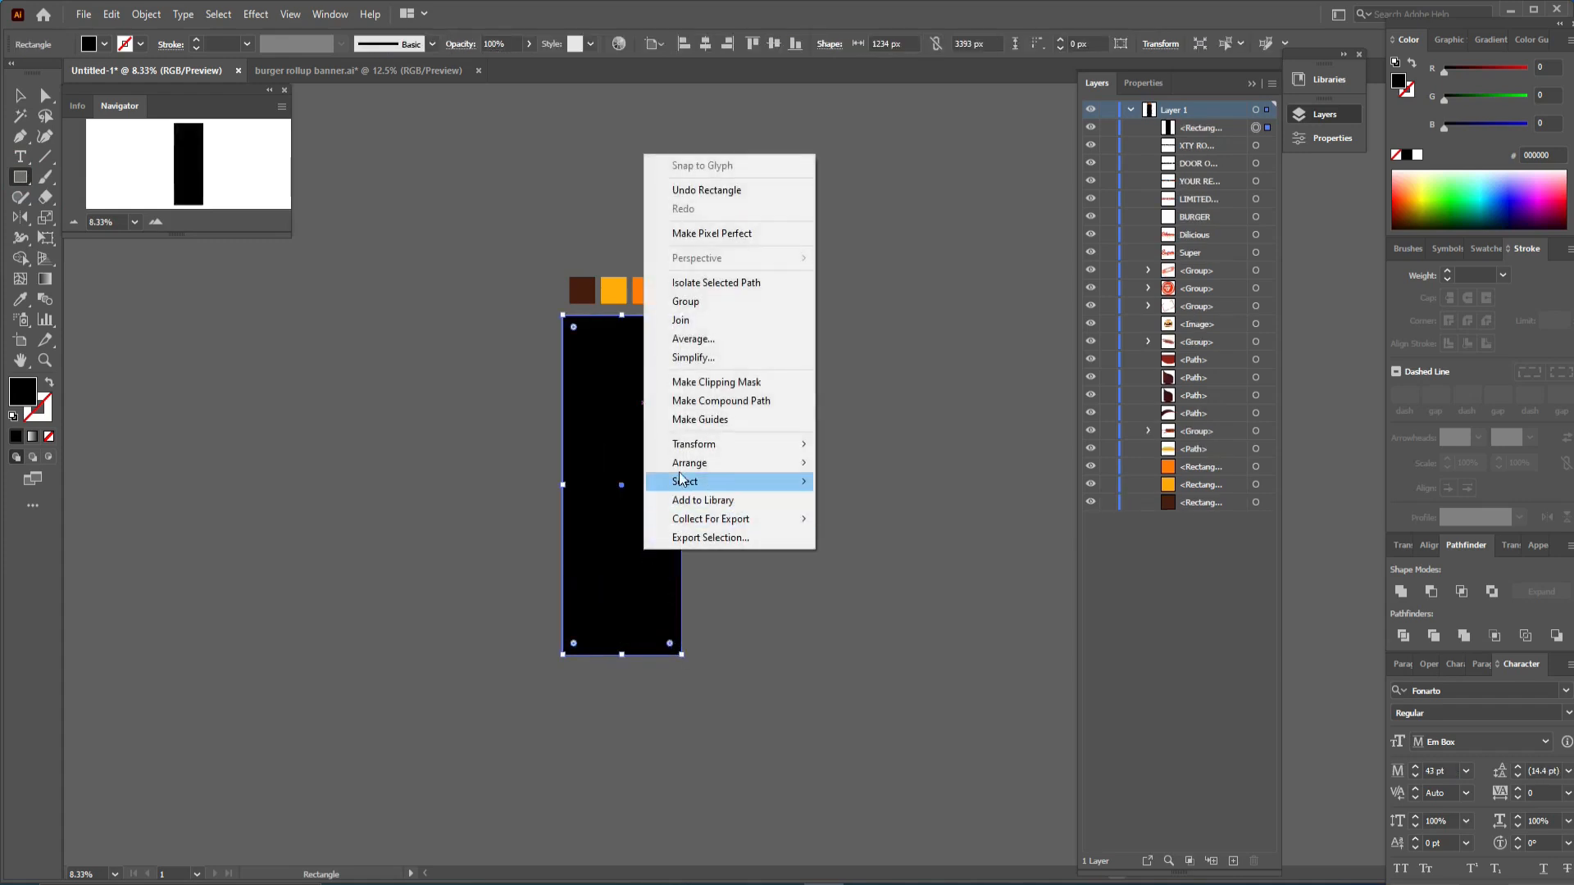
pyautogui.moveTo(738, 462)
pyautogui.click(856, 519)
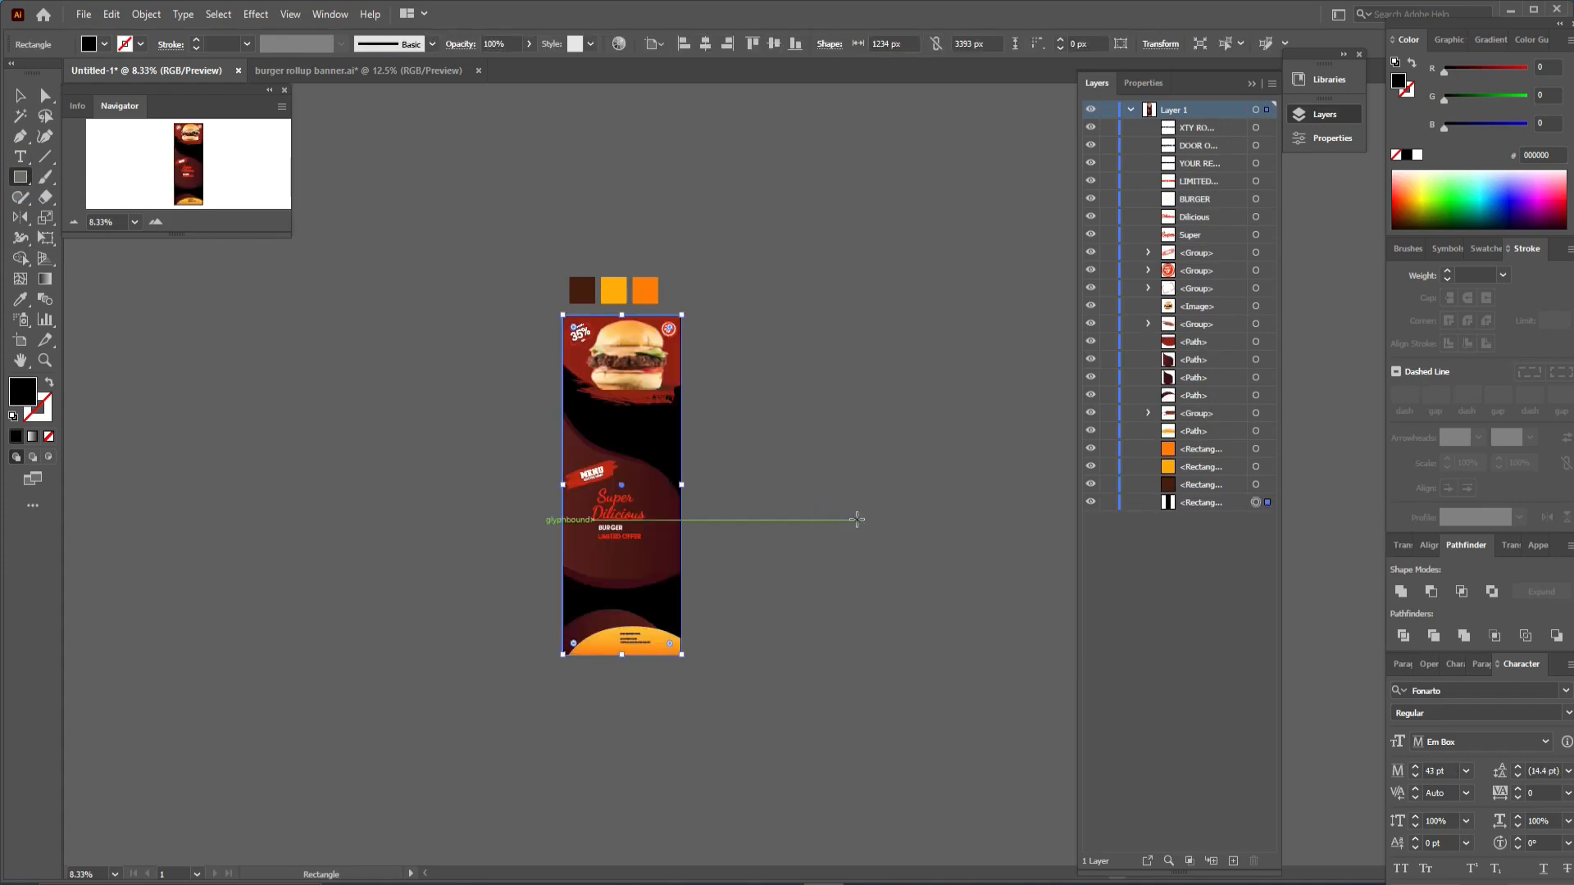
# - Fill the background rectangle with a linear gradient running from the yellow swatch colour to the orange swatch colour
pyautogui.click(34, 438)
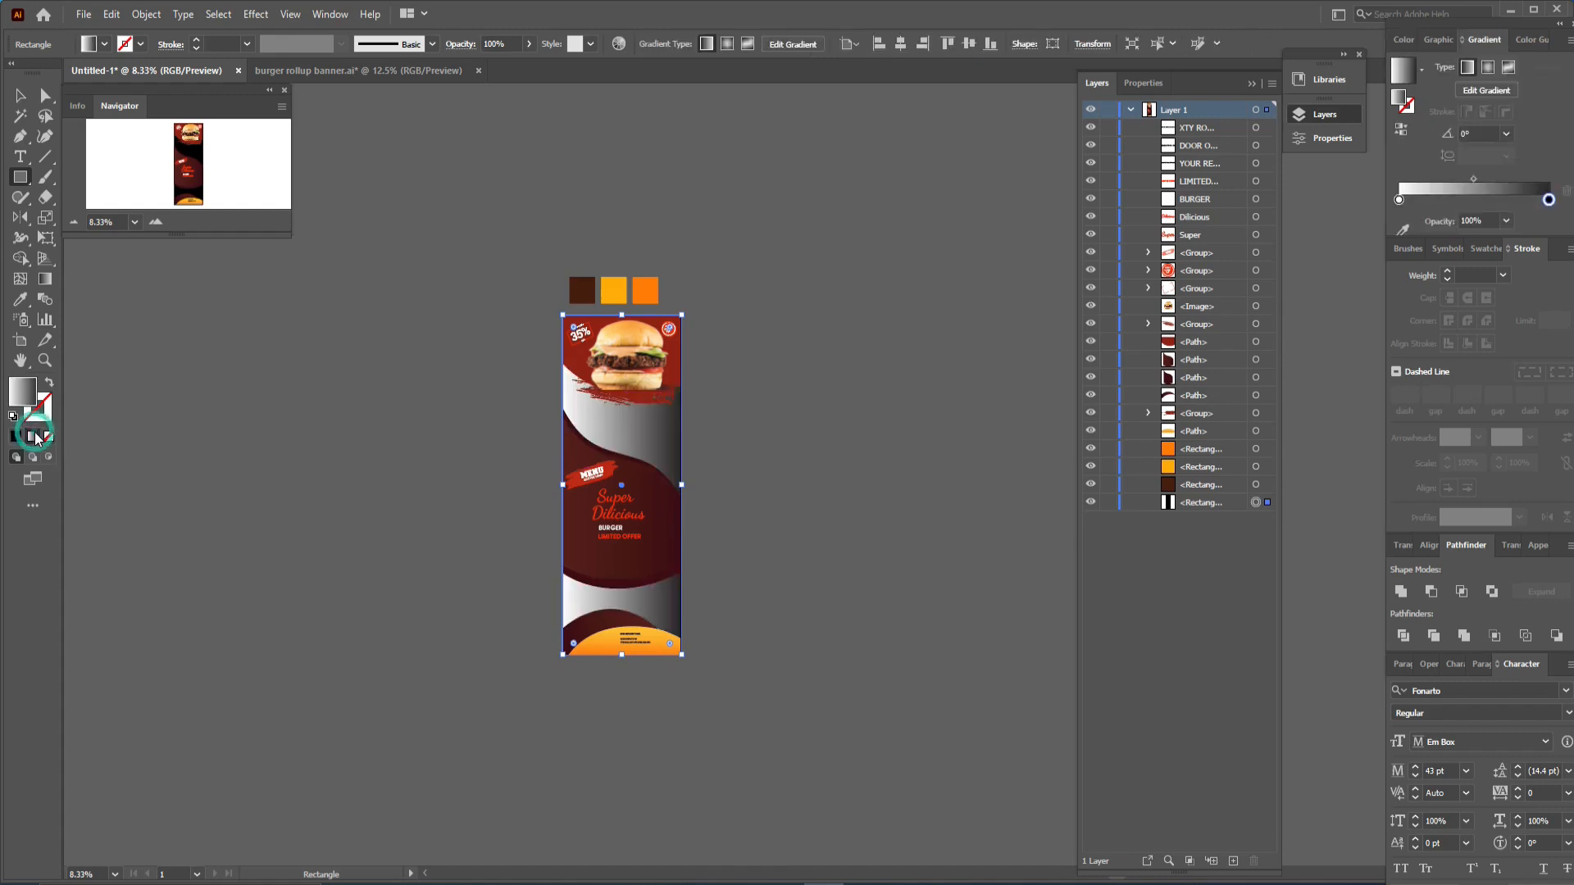
pyautogui.click(1398, 200)
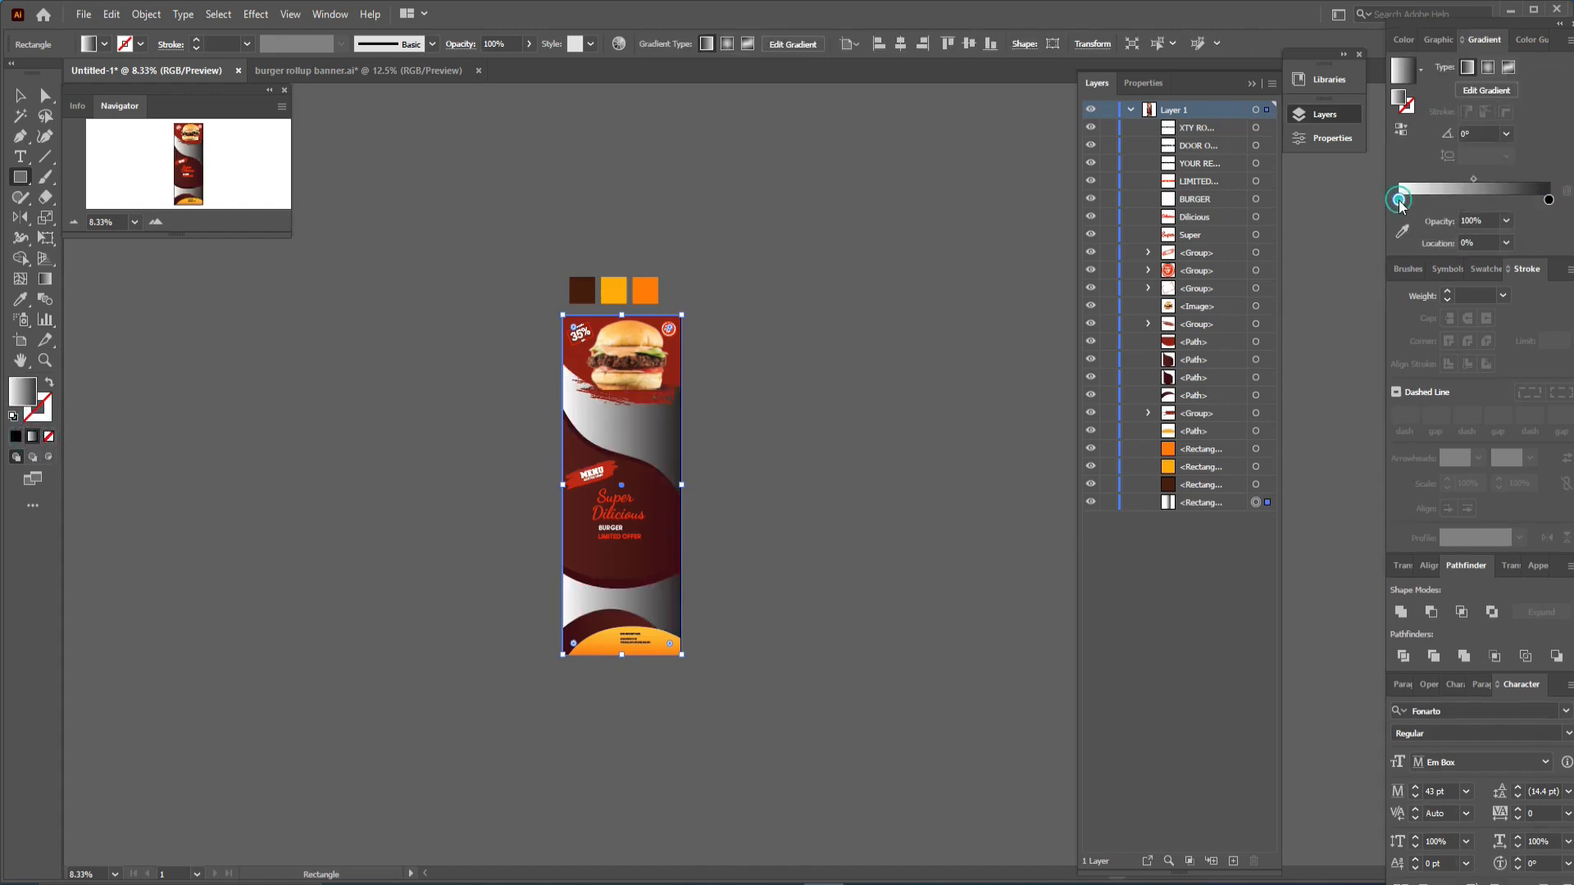
pyautogui.click(1400, 232)
pyautogui.click(610, 296)
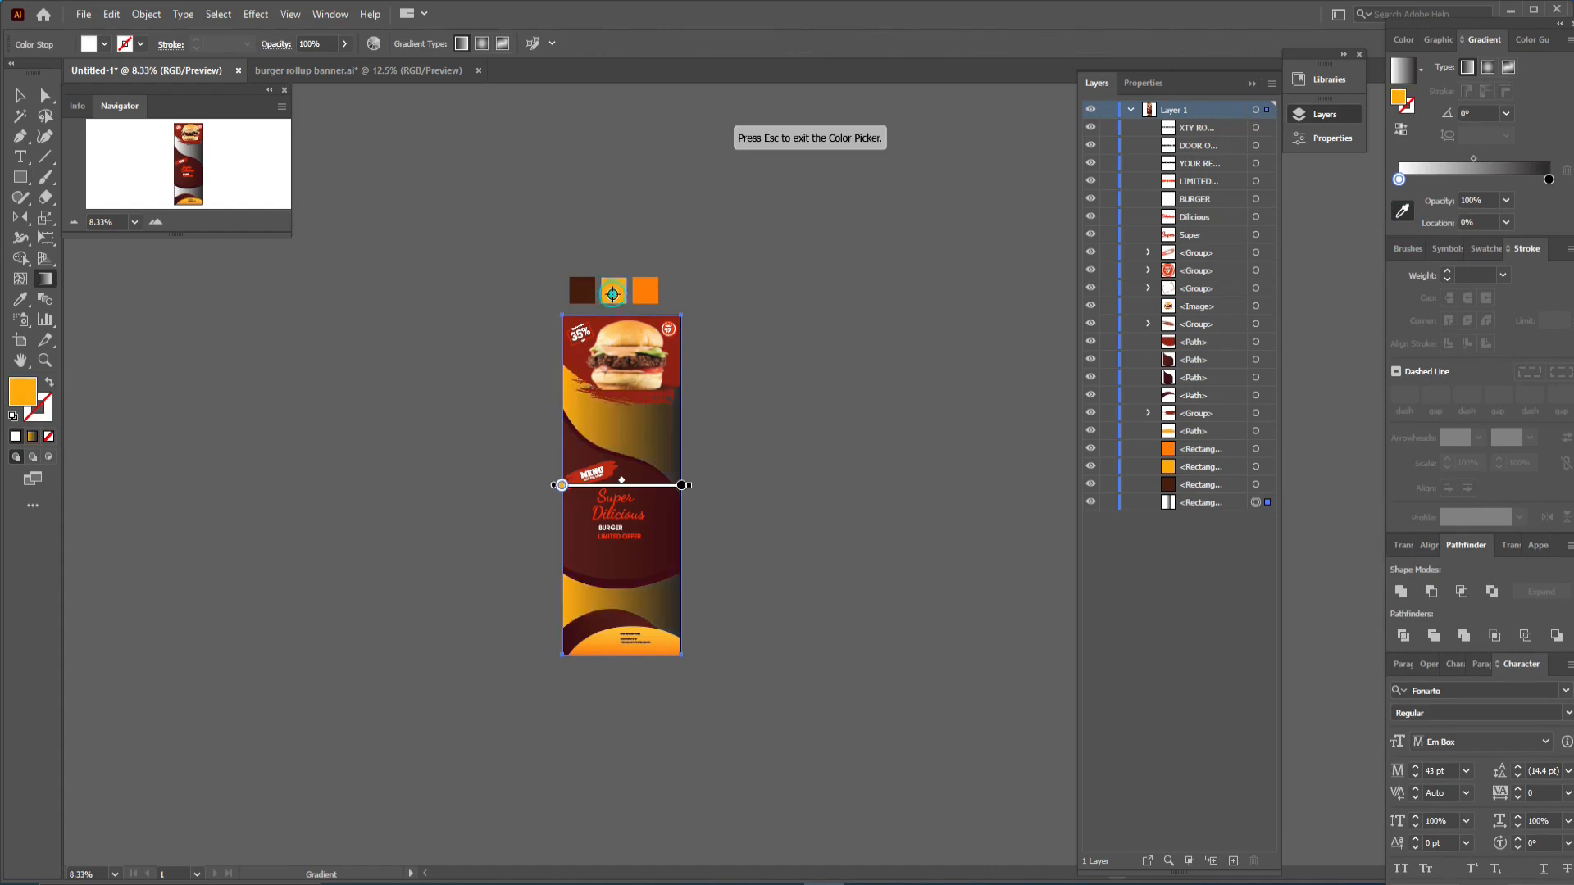
pyautogui.click(1548, 179)
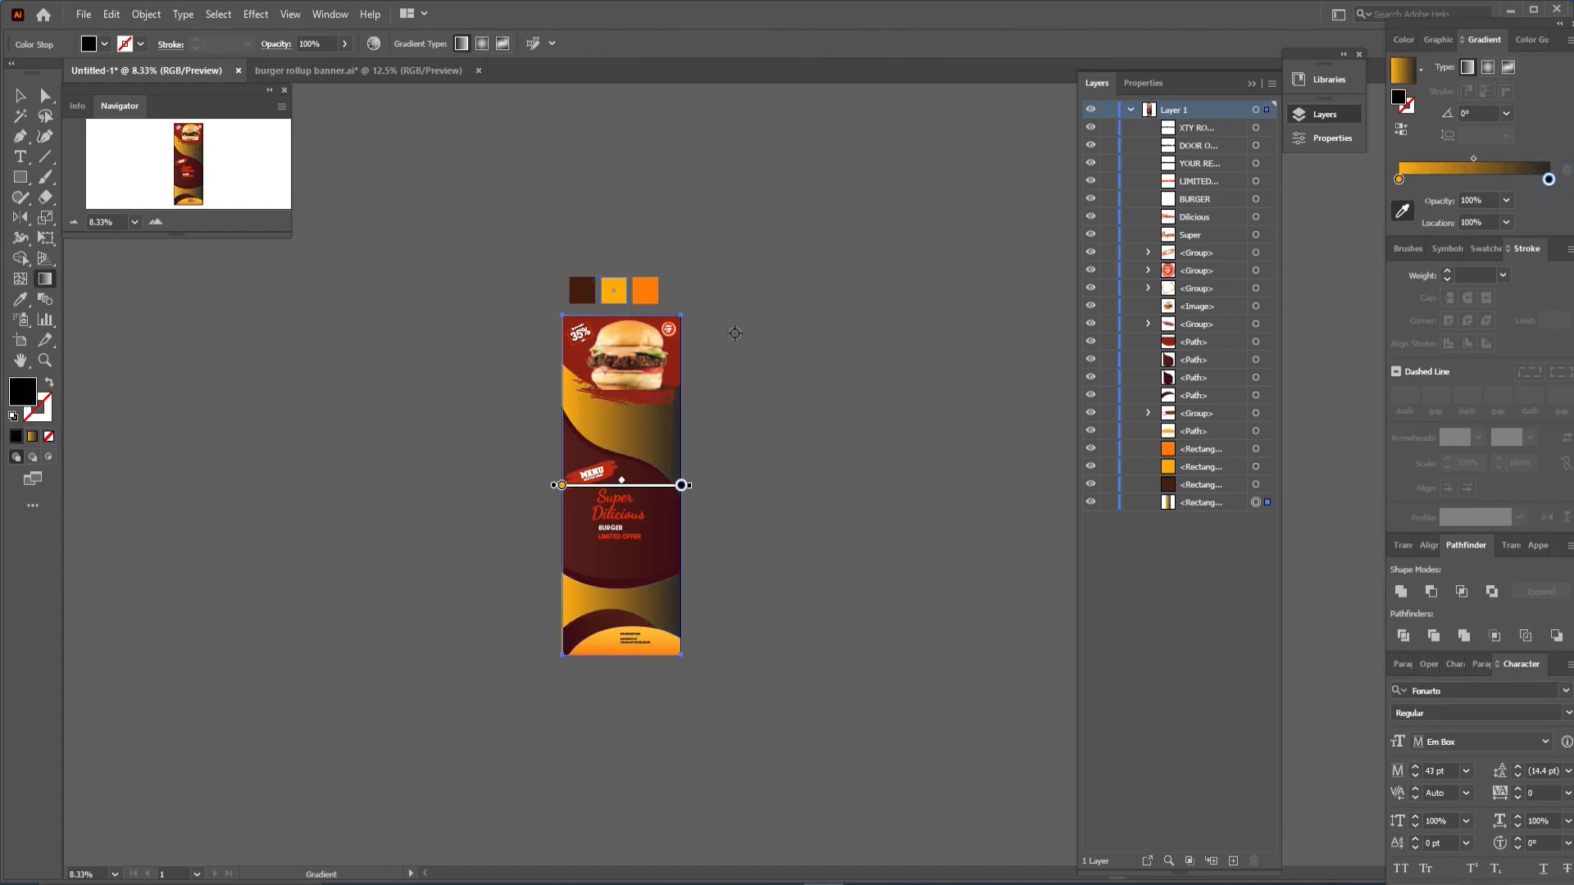
pyautogui.click(646, 298)
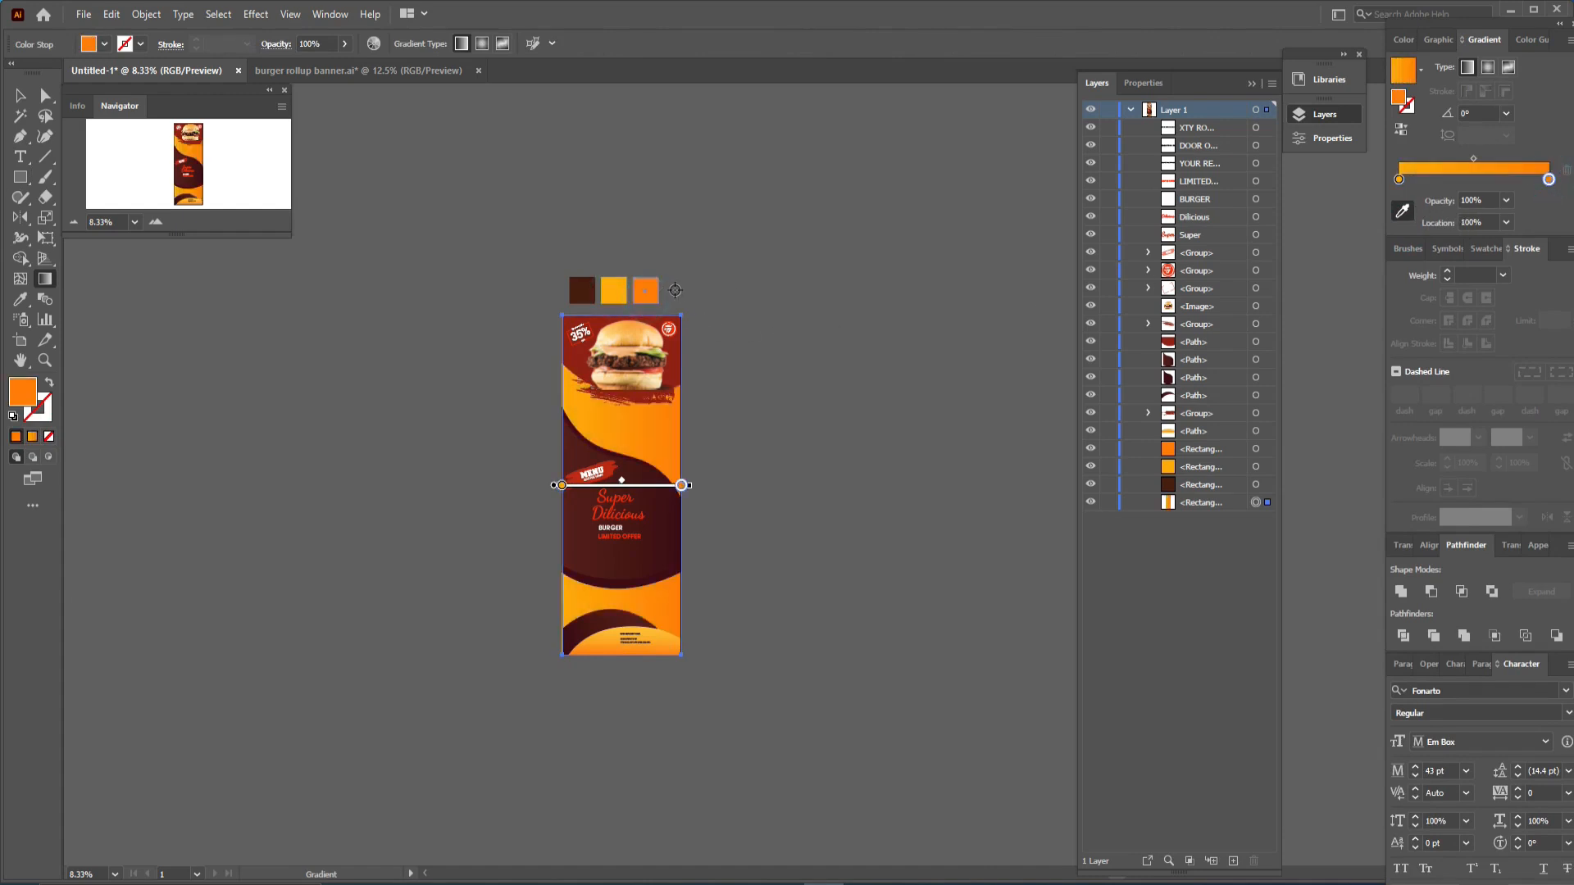
pyautogui.click(41, 281)
pyautogui.click(630, 527)
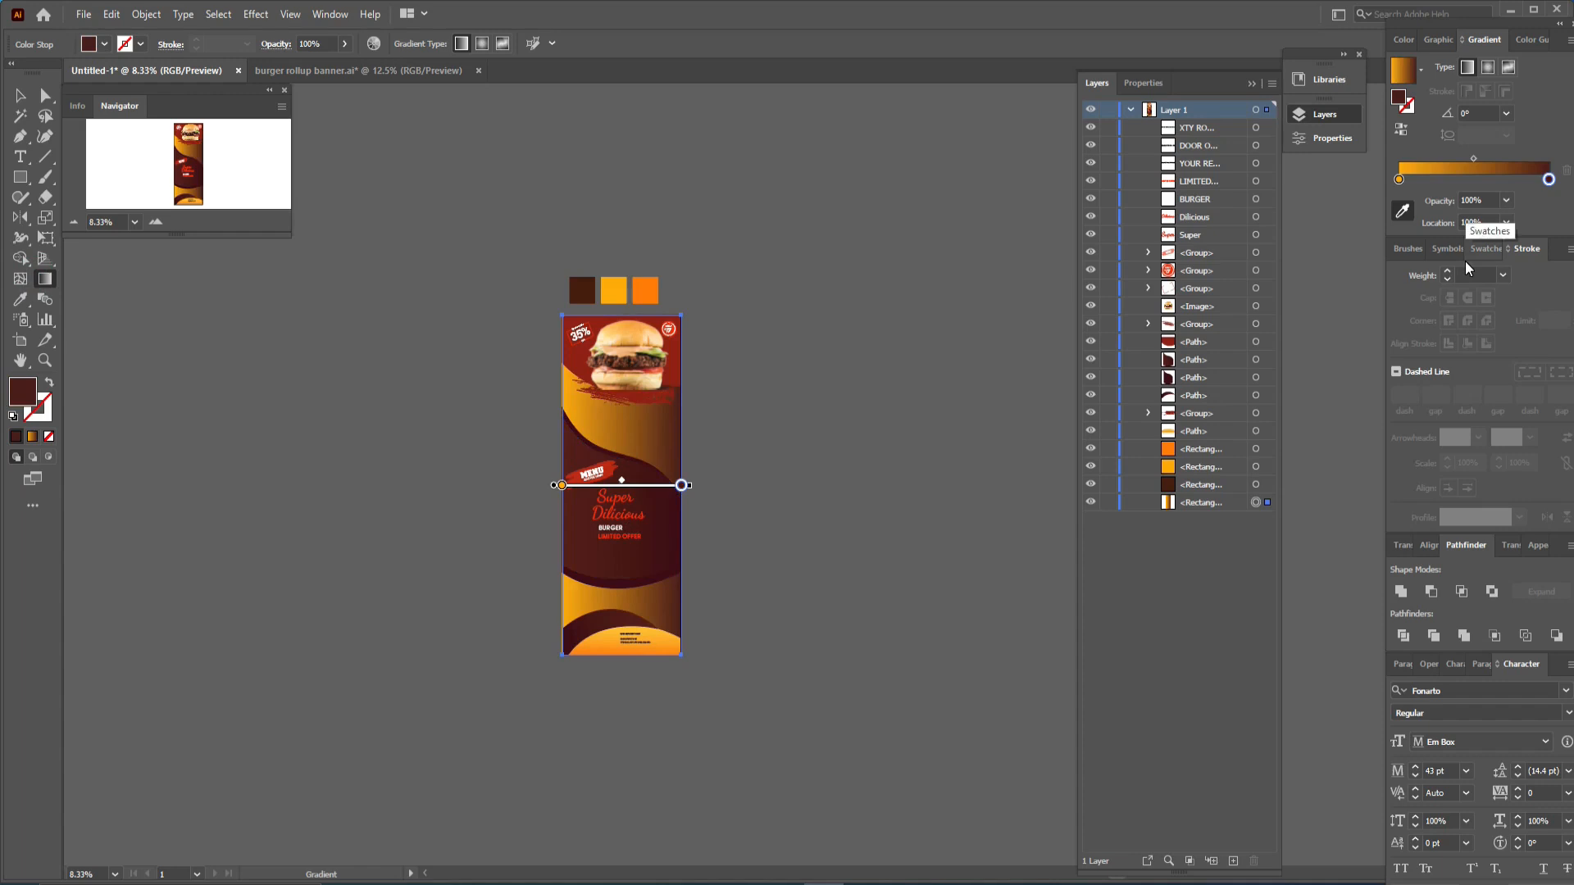
pyautogui.hotkey('ctrl', 'z')
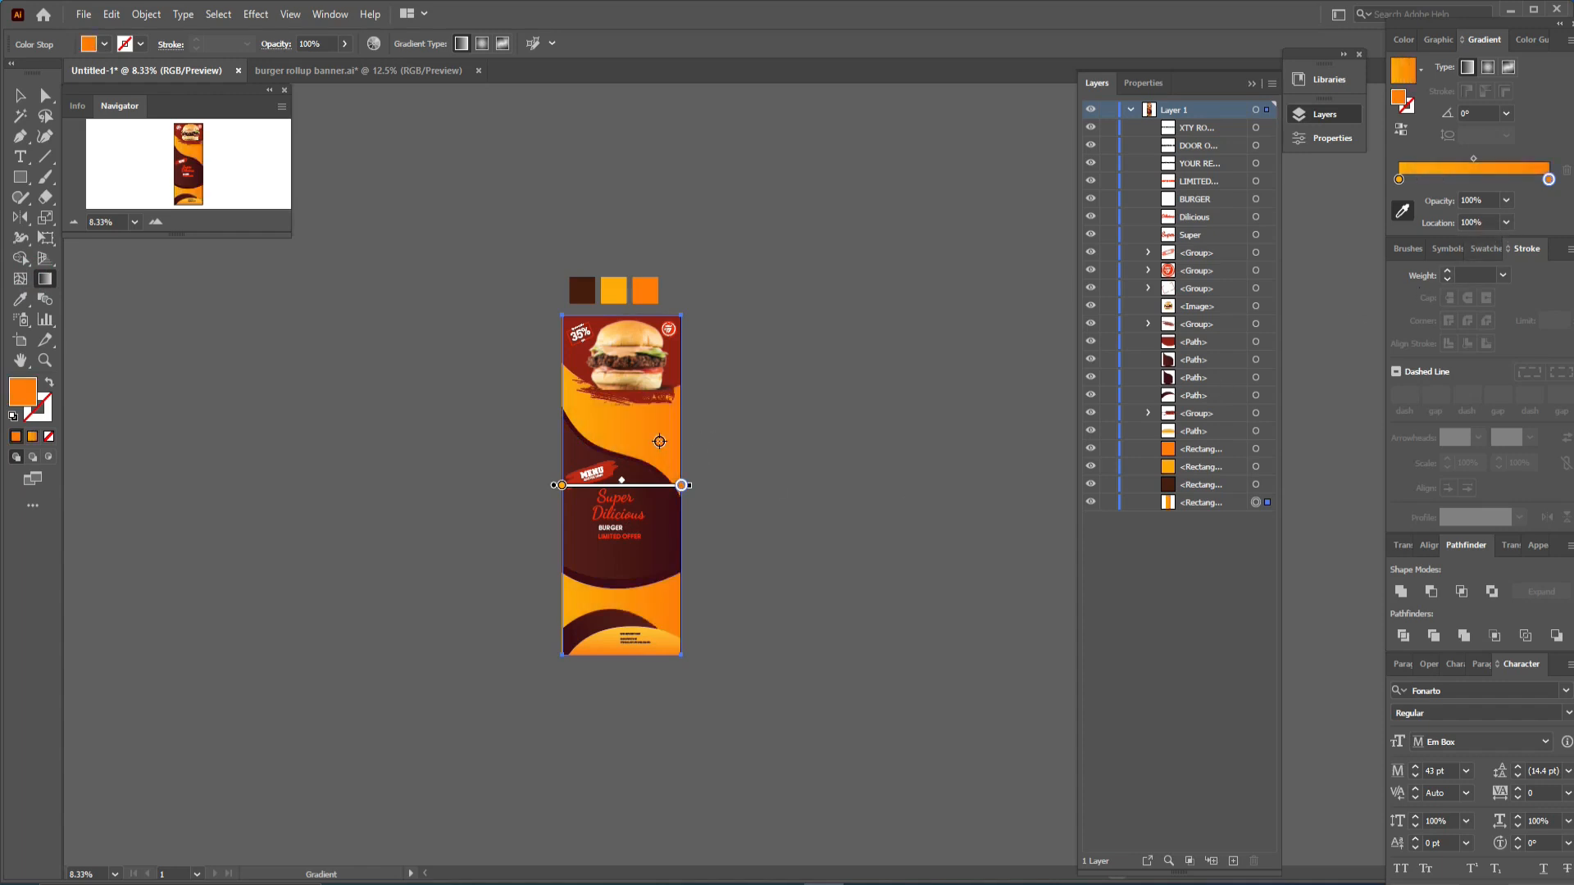
# - Redirect the background gradient vertically, from below the burger image down to near the banner's bottom
pyautogui.click(20, 95)
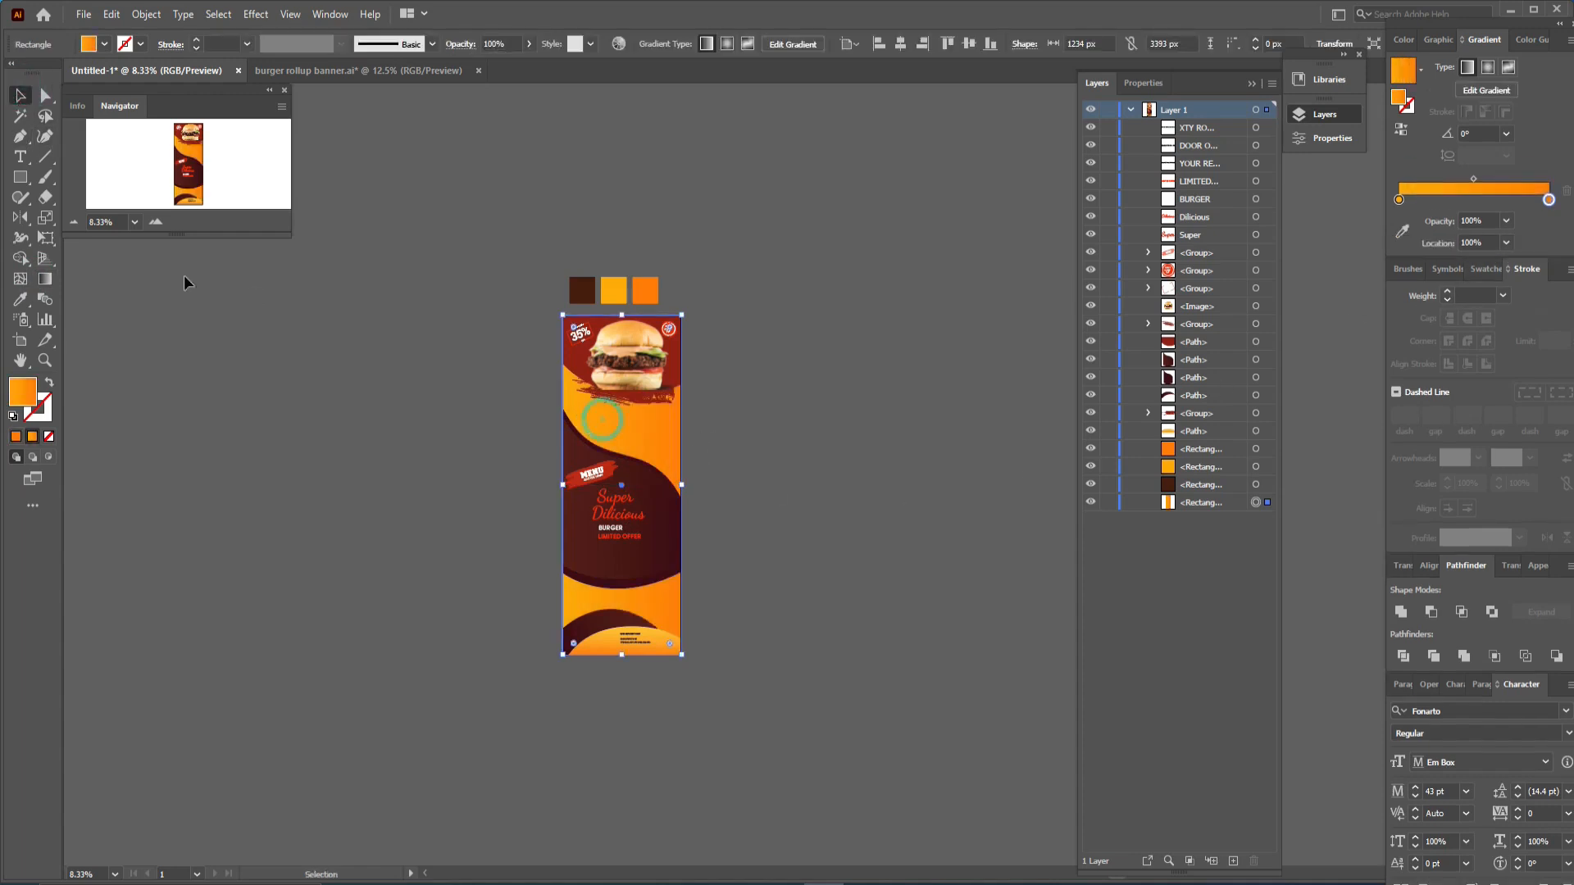
pyautogui.click(45, 279)
pyautogui.moveTo(618, 397); pyautogui.dragTo(625, 626)
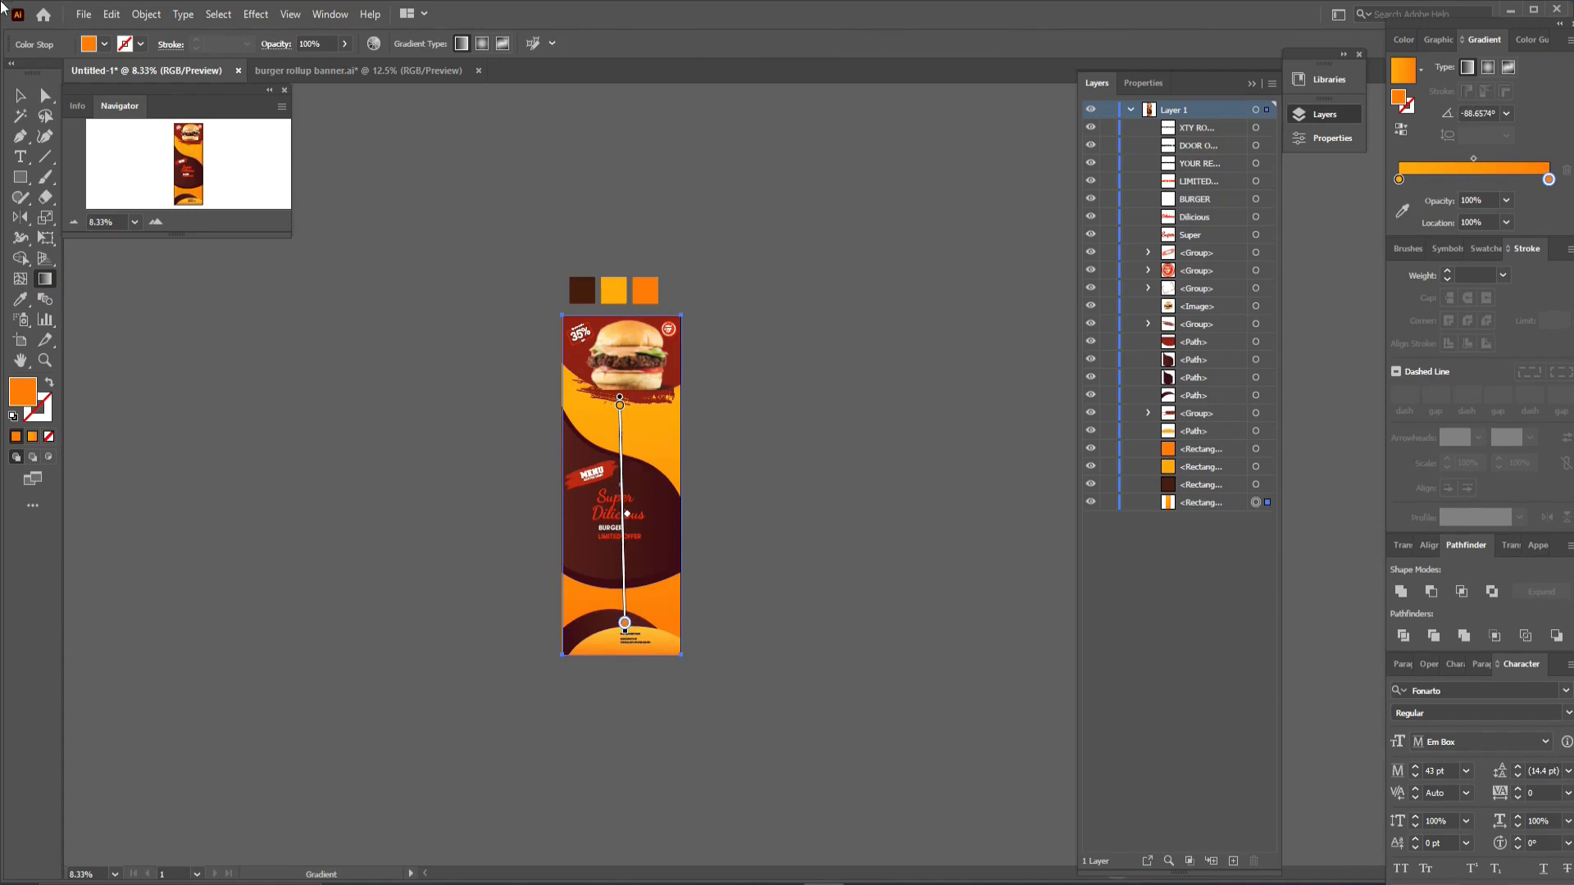
pyautogui.click(20, 96)
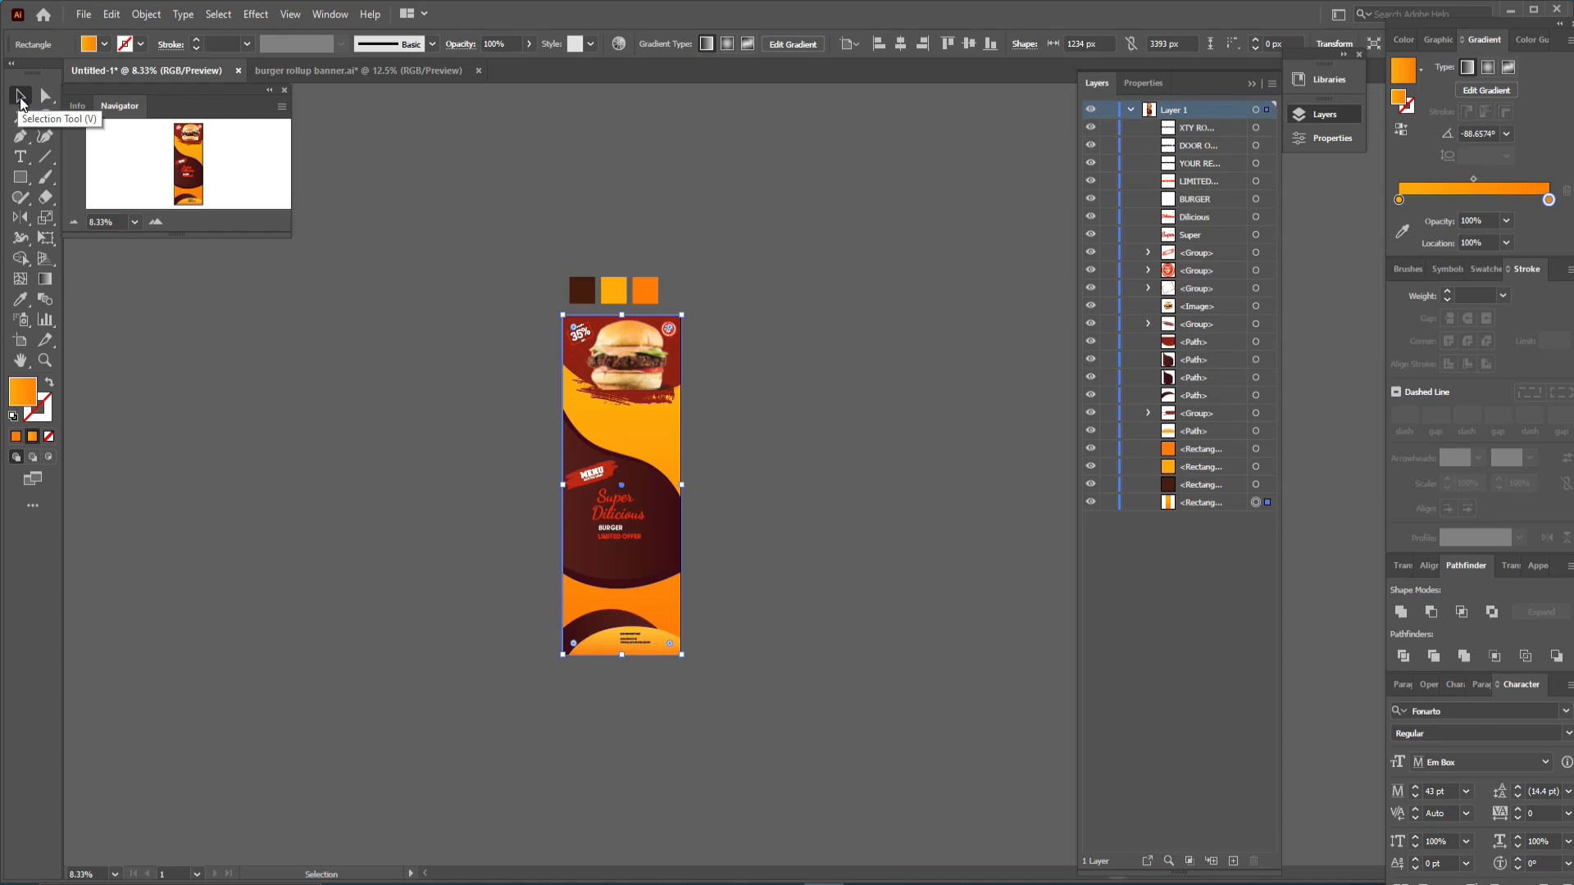
# - Create a new text line on the pasteboard reading ORDER, sized at 91 pt
pyautogui.click(21, 157)
pyautogui.click(246, 379)
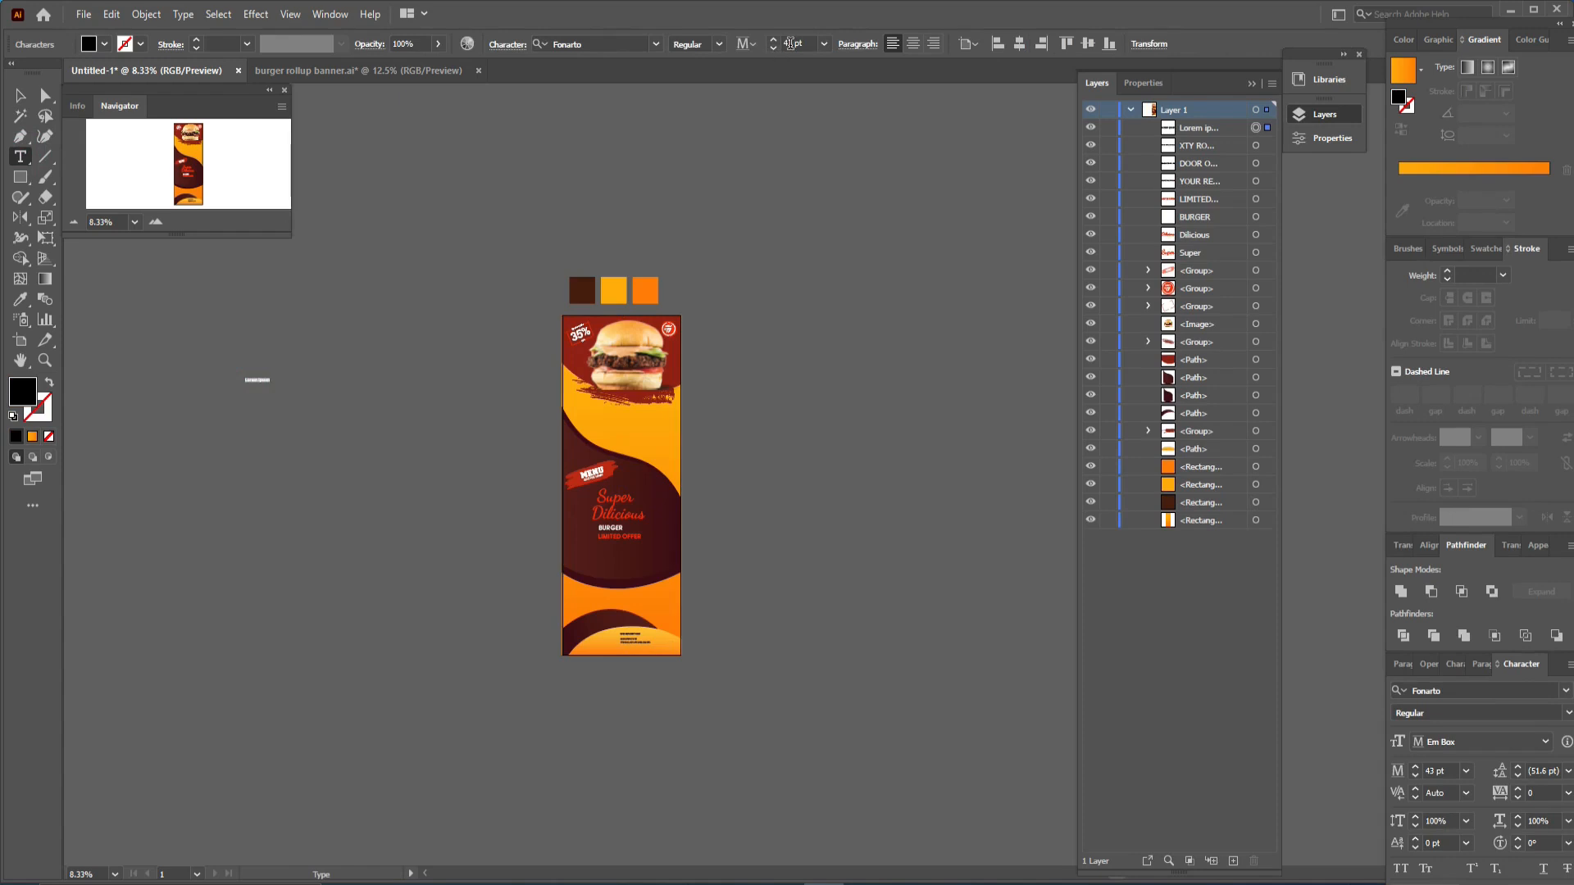
pyautogui.click(774, 40)
pyautogui.click(774, 40)
pyautogui.click(773, 39)
pyautogui.click(774, 41)
pyautogui.click(774, 40)
pyautogui.click(774, 40)
pyautogui.click(774, 40)
pyautogui.click(774, 40)
pyautogui.click(775, 40)
pyautogui.click(775, 39)
pyautogui.click(776, 39)
pyautogui.click(775, 39)
pyautogui.click(776, 39)
pyautogui.click(776, 40)
pyautogui.click(775, 39)
pyautogui.click(775, 40)
pyautogui.write('ORDER')
pyautogui.press('Escape')
pyautogui.hotkey('ctrl', '=')
pyautogui.hotkey('ctrl', '=')
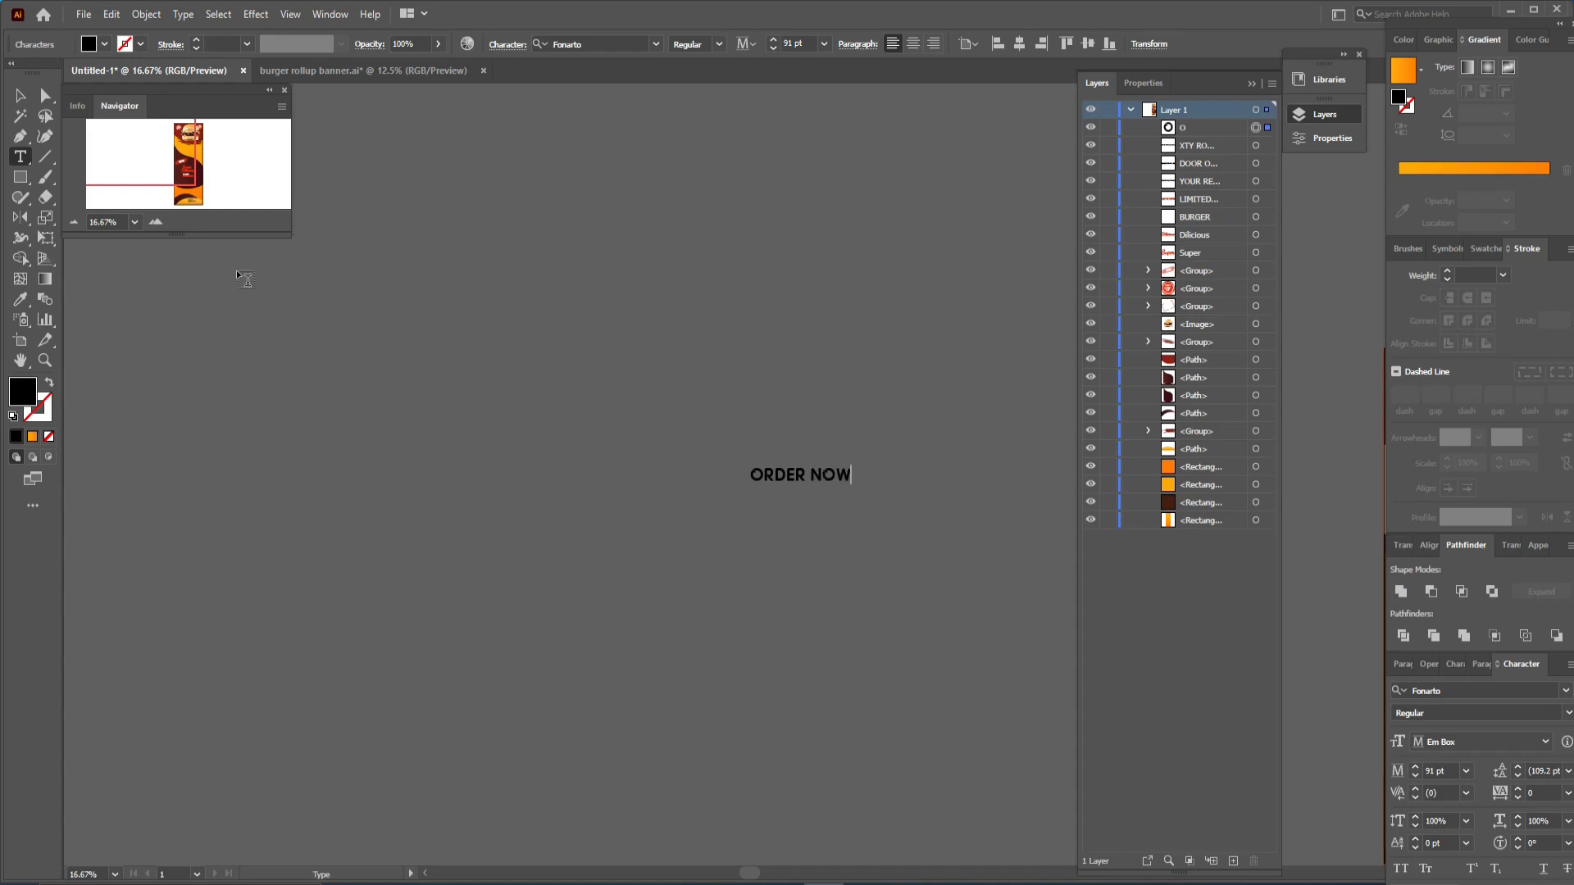
# - Duplicate the ORDER NOW text line directly below the original
pyautogui.click(20, 95)
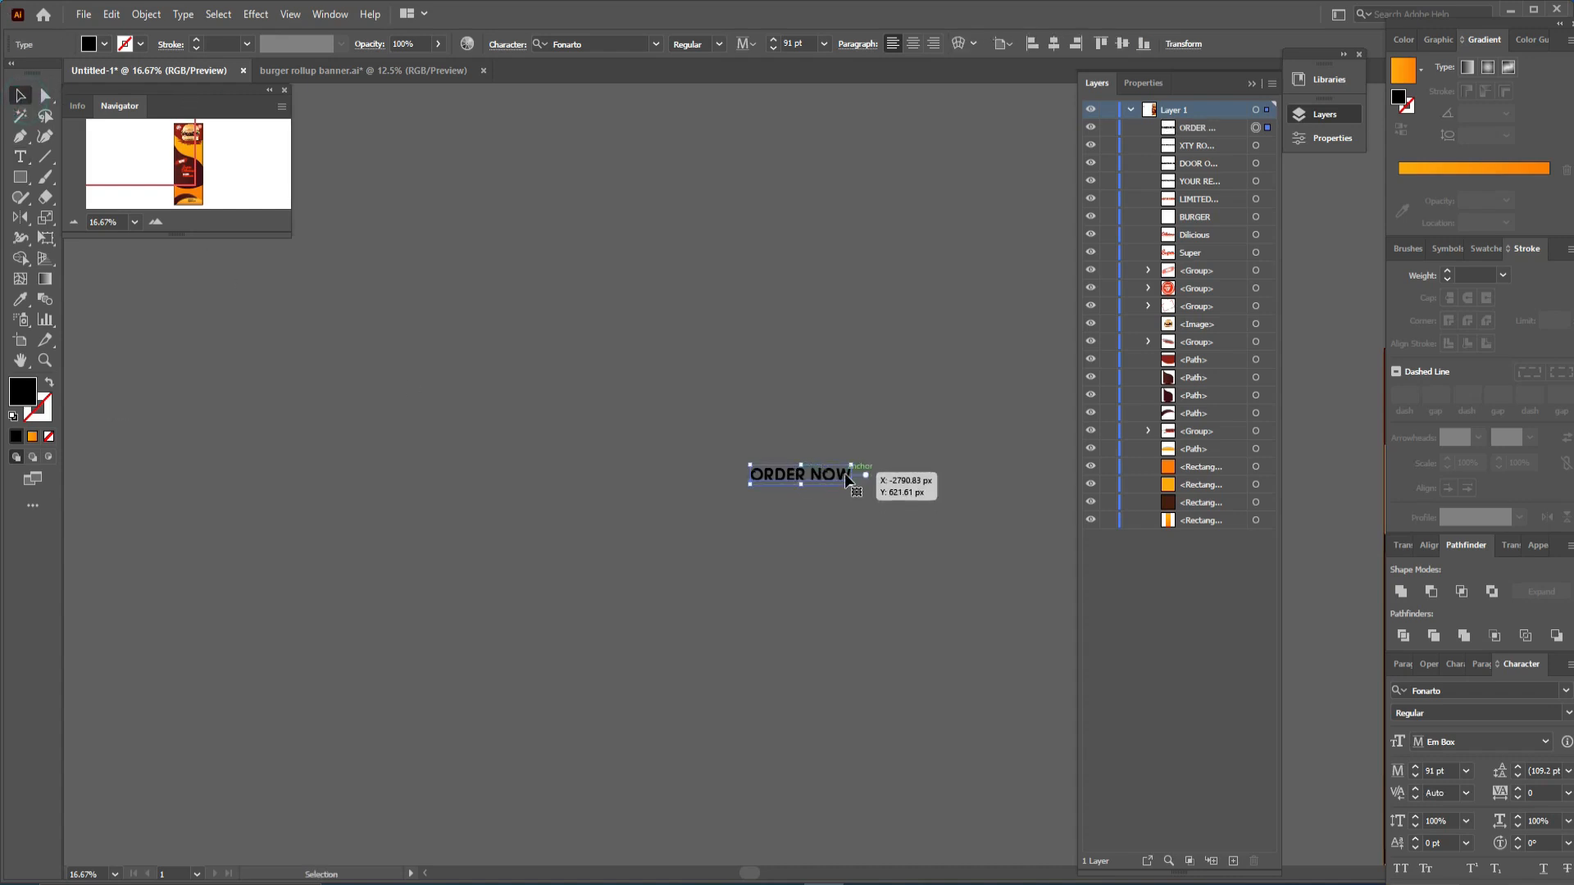
pyautogui.moveTo(844, 478); pyautogui.dragTo(844, 504)
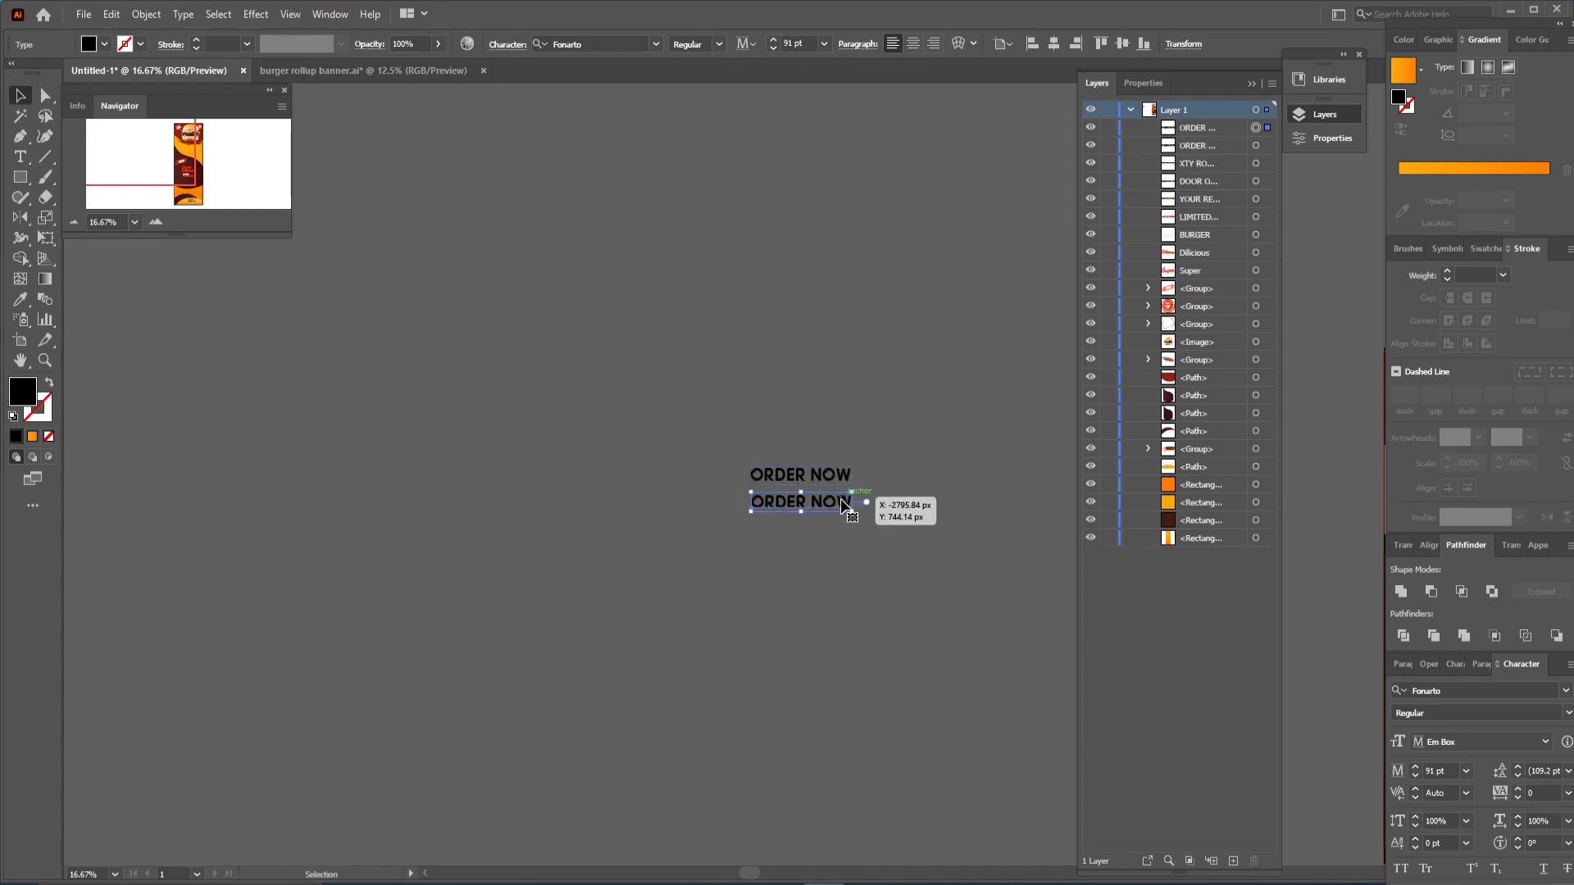
pyautogui.press('t')
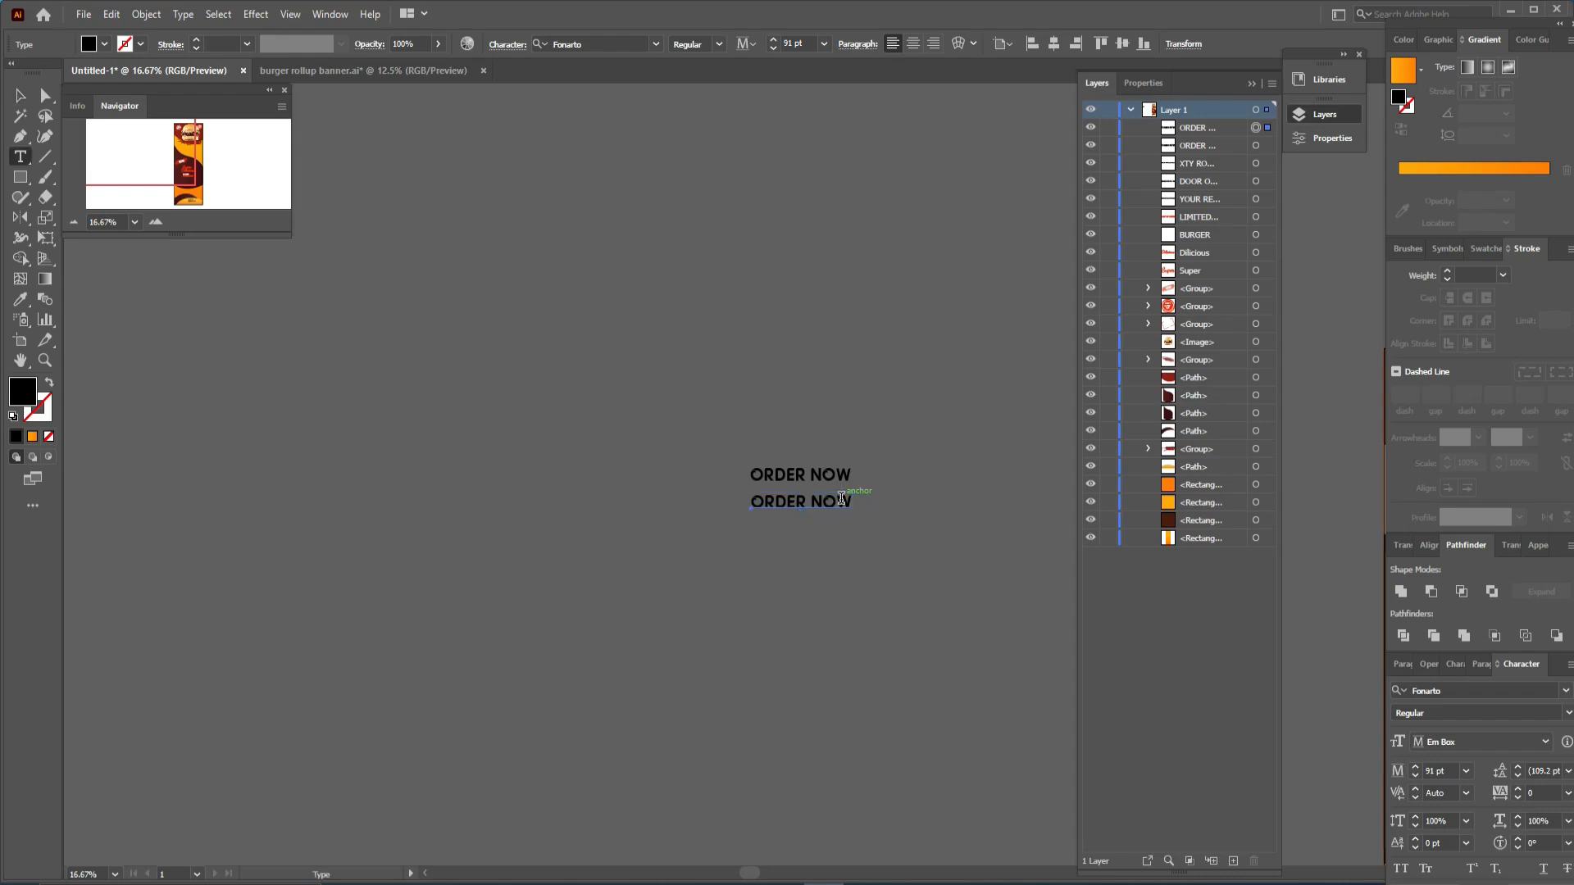
pyautogui.click(841, 498)
pyautogui.hotkey('ctrl', 'a')
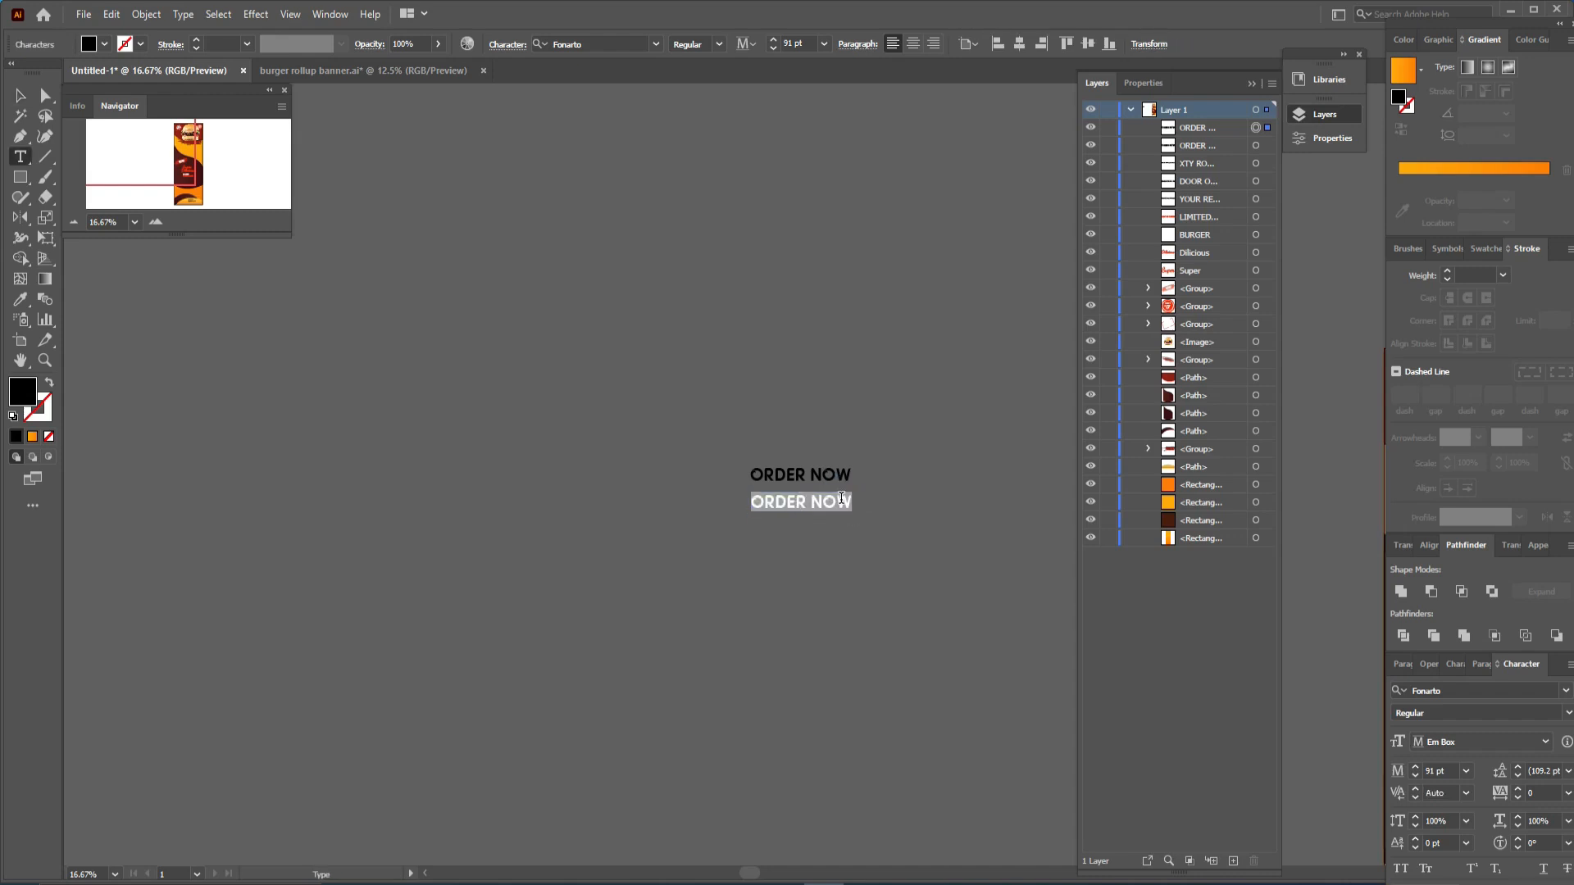
pyautogui.write('+')
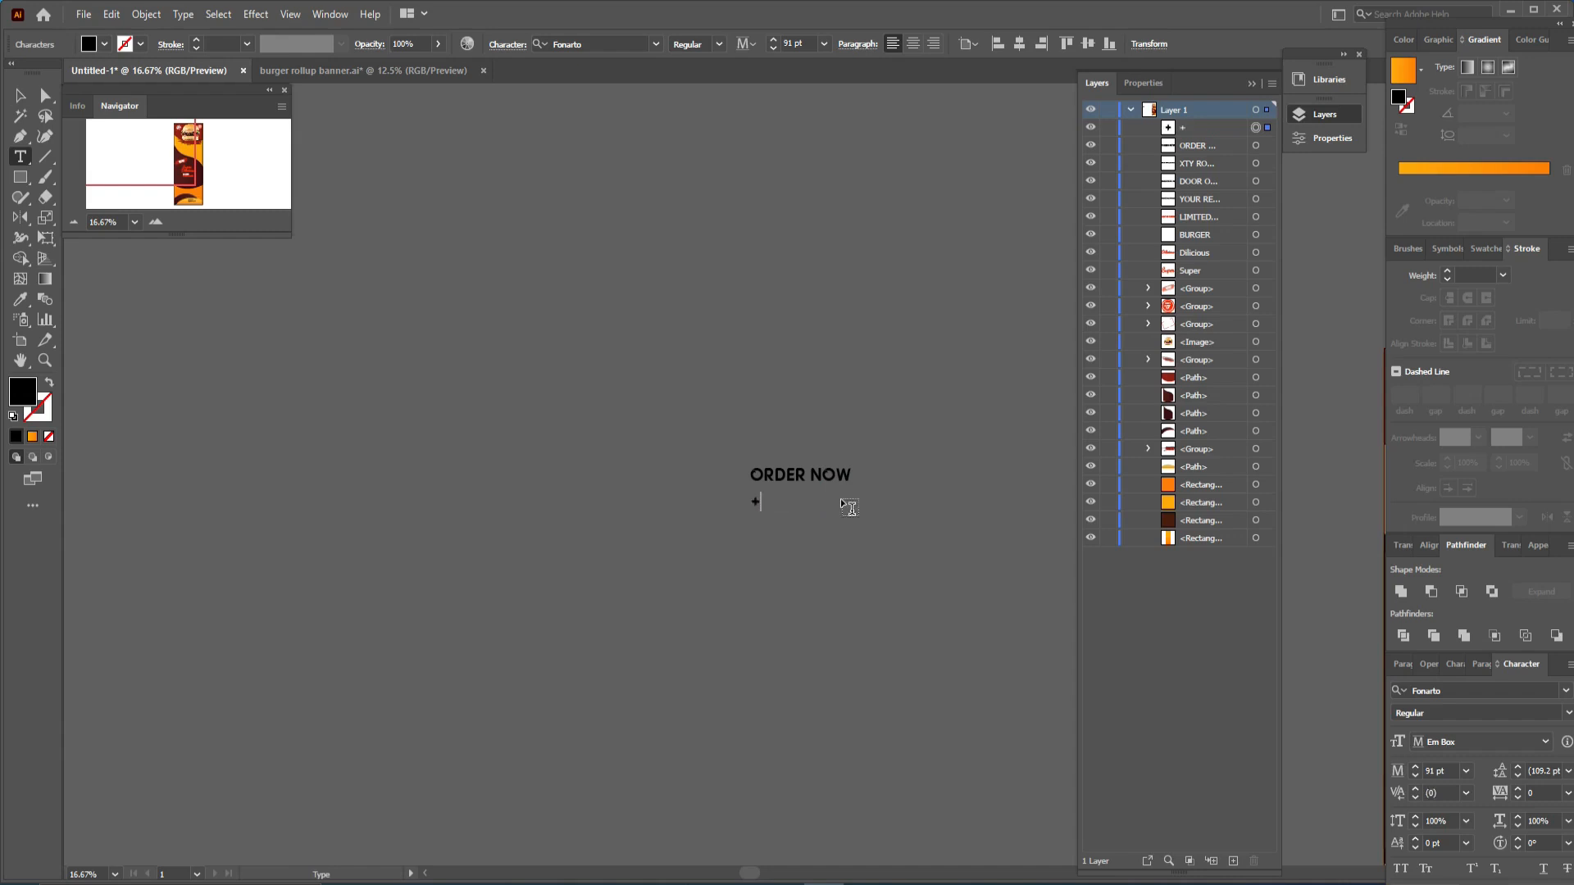
pyautogui.write(' 90')
pyautogui.write(' 4')
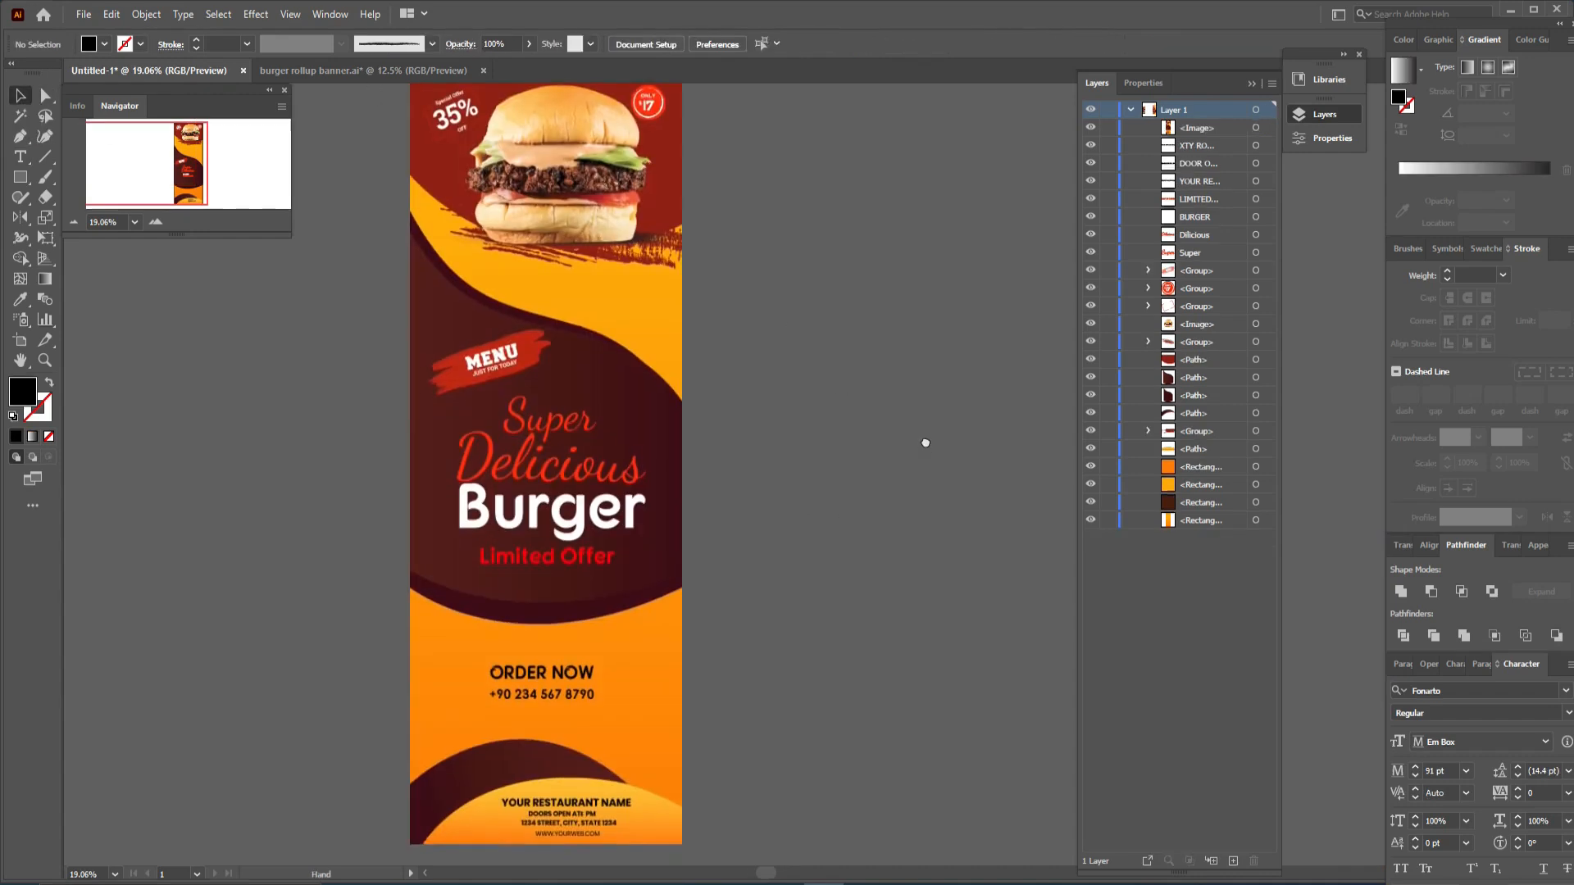
# - Zoom in and out on the banner to inspect the overall layout and the burger image area
pyautogui.moveTo(924, 440); pyautogui.dragTo(949, 461)
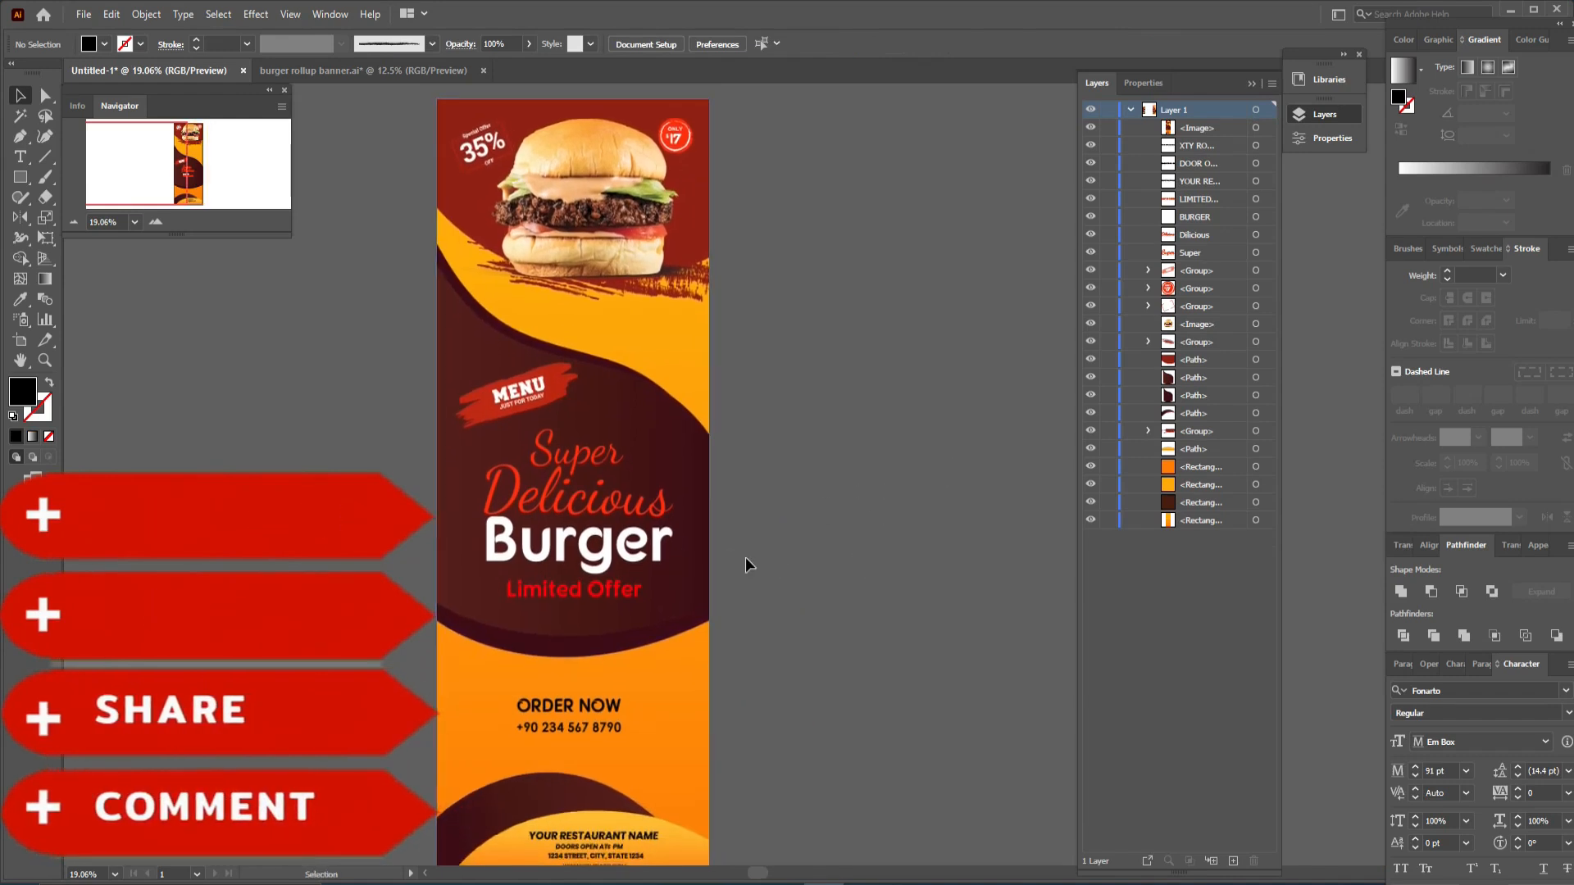
pyautogui.moveTo(750, 570); pyautogui.dragTo(747, 523)
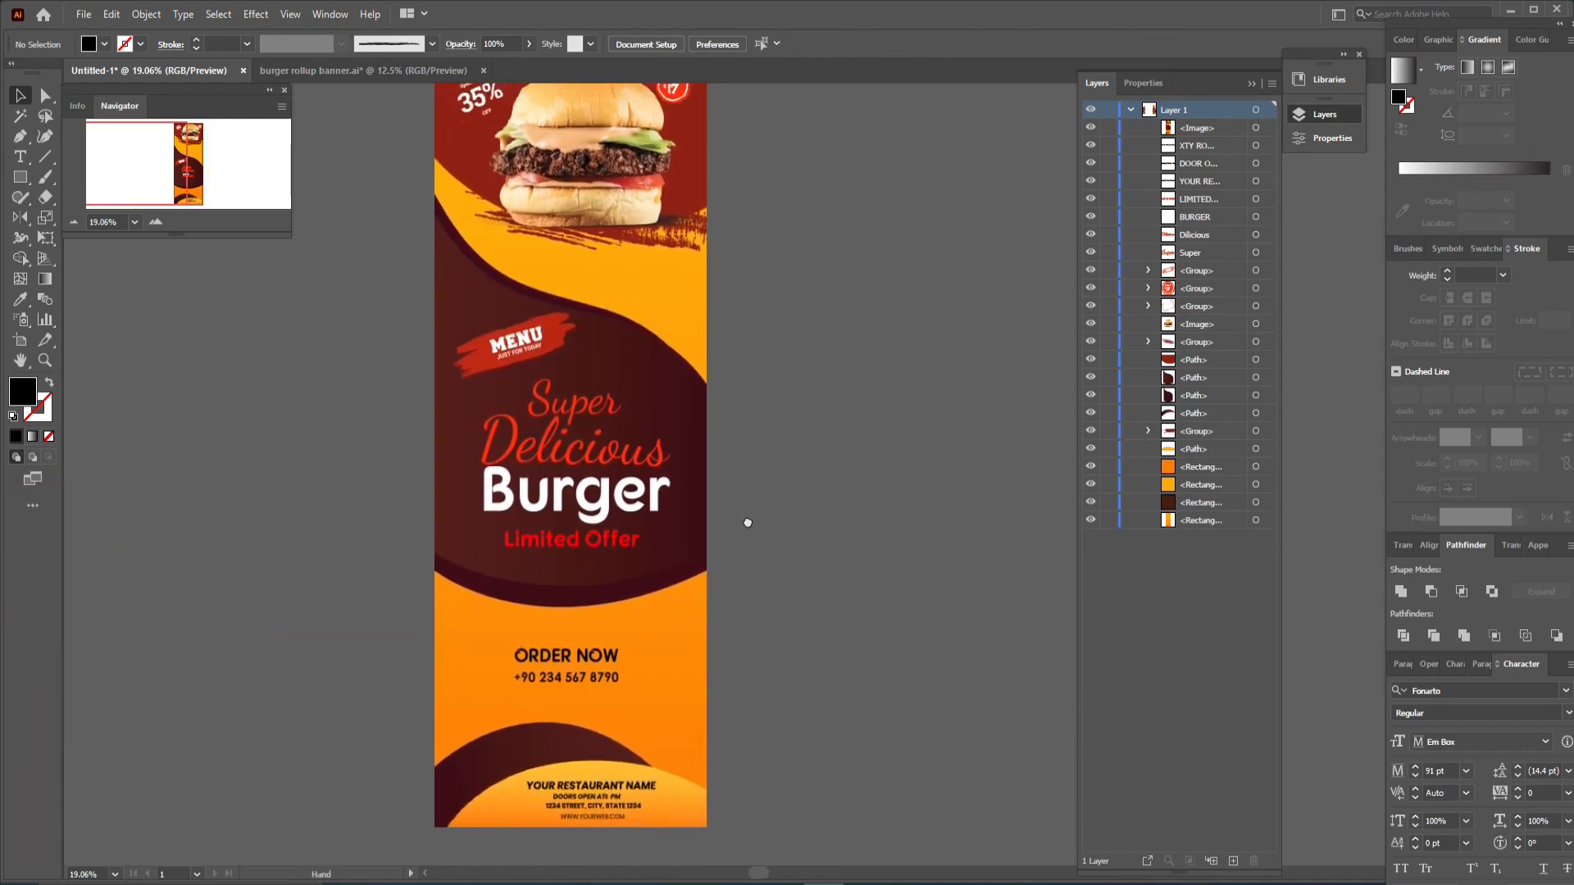
pyautogui.scroll(2, 605, 527)
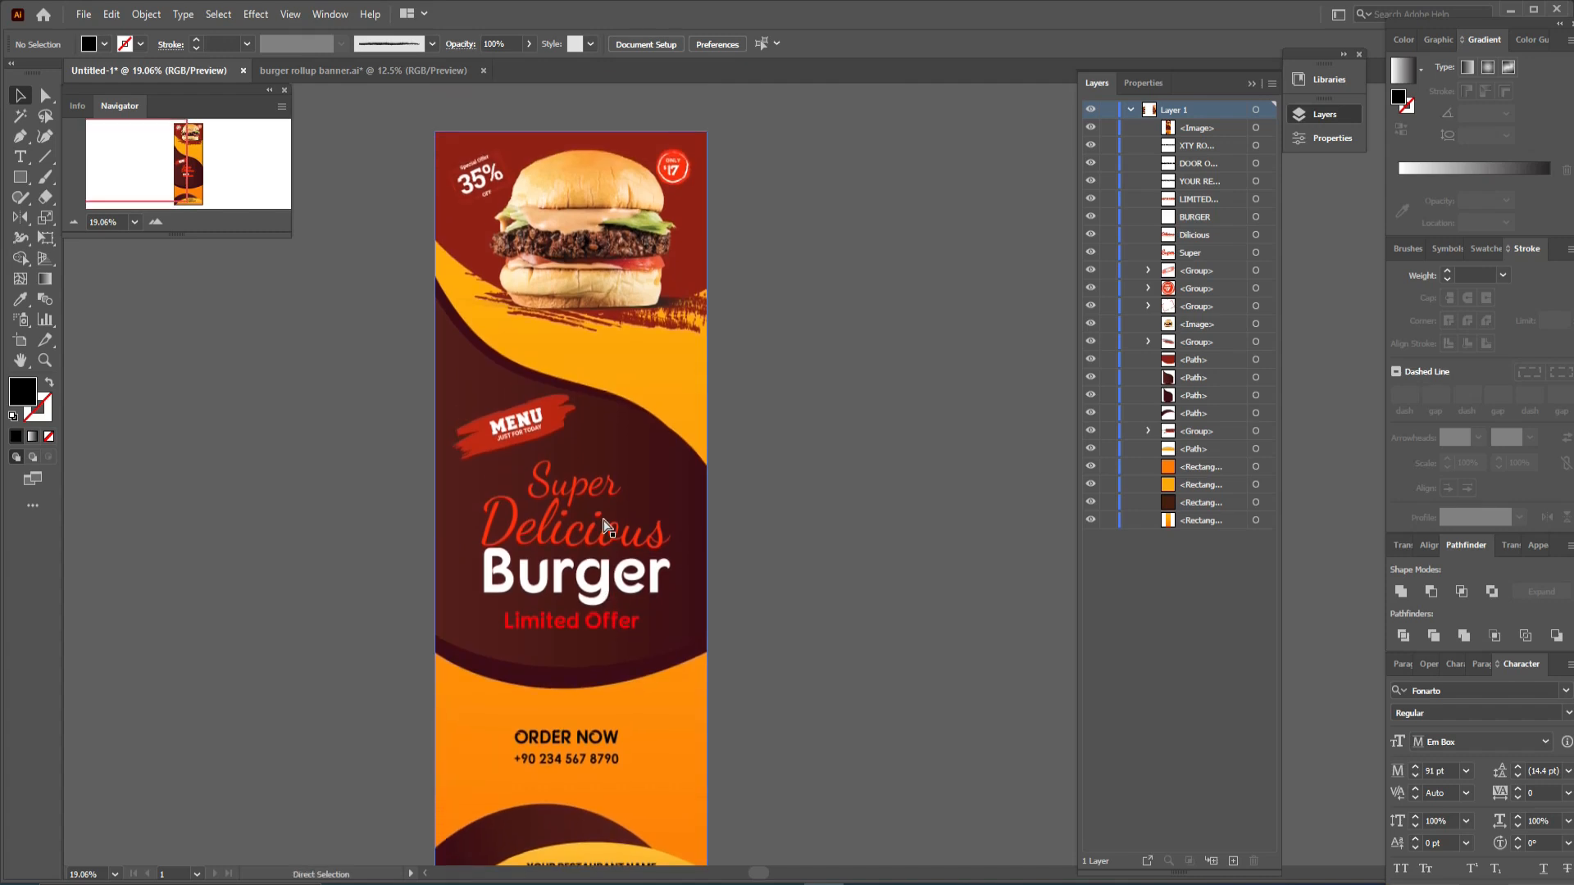
pyautogui.hotkey('ctrl', '1')
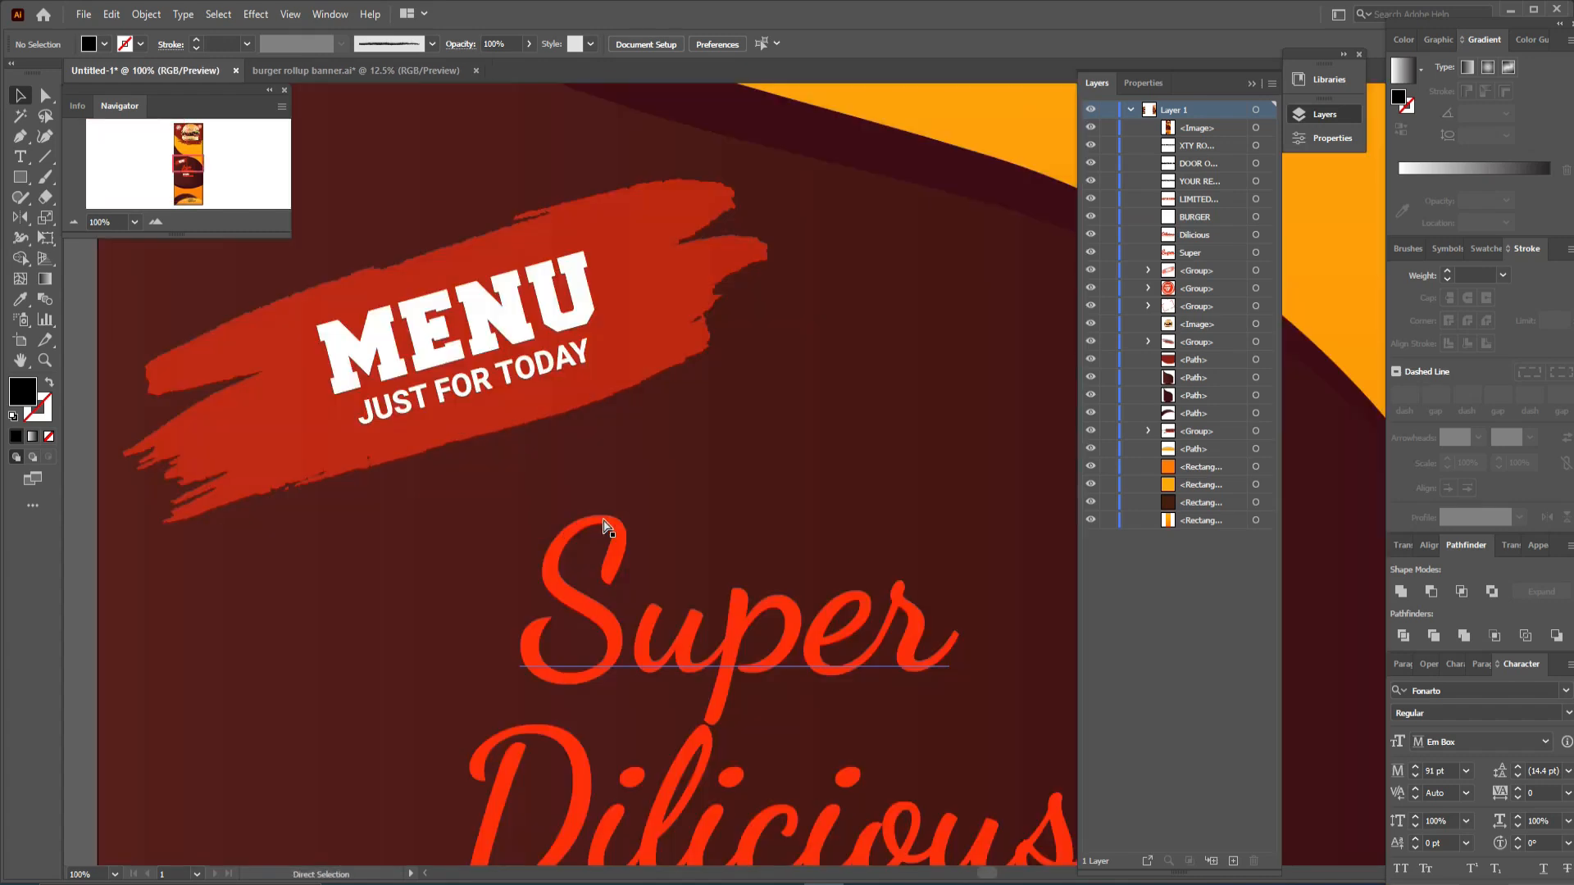
pyautogui.hotkey('ctrl', '0')
pyautogui.moveTo(770, 365); pyautogui.dragTo(826, 401)
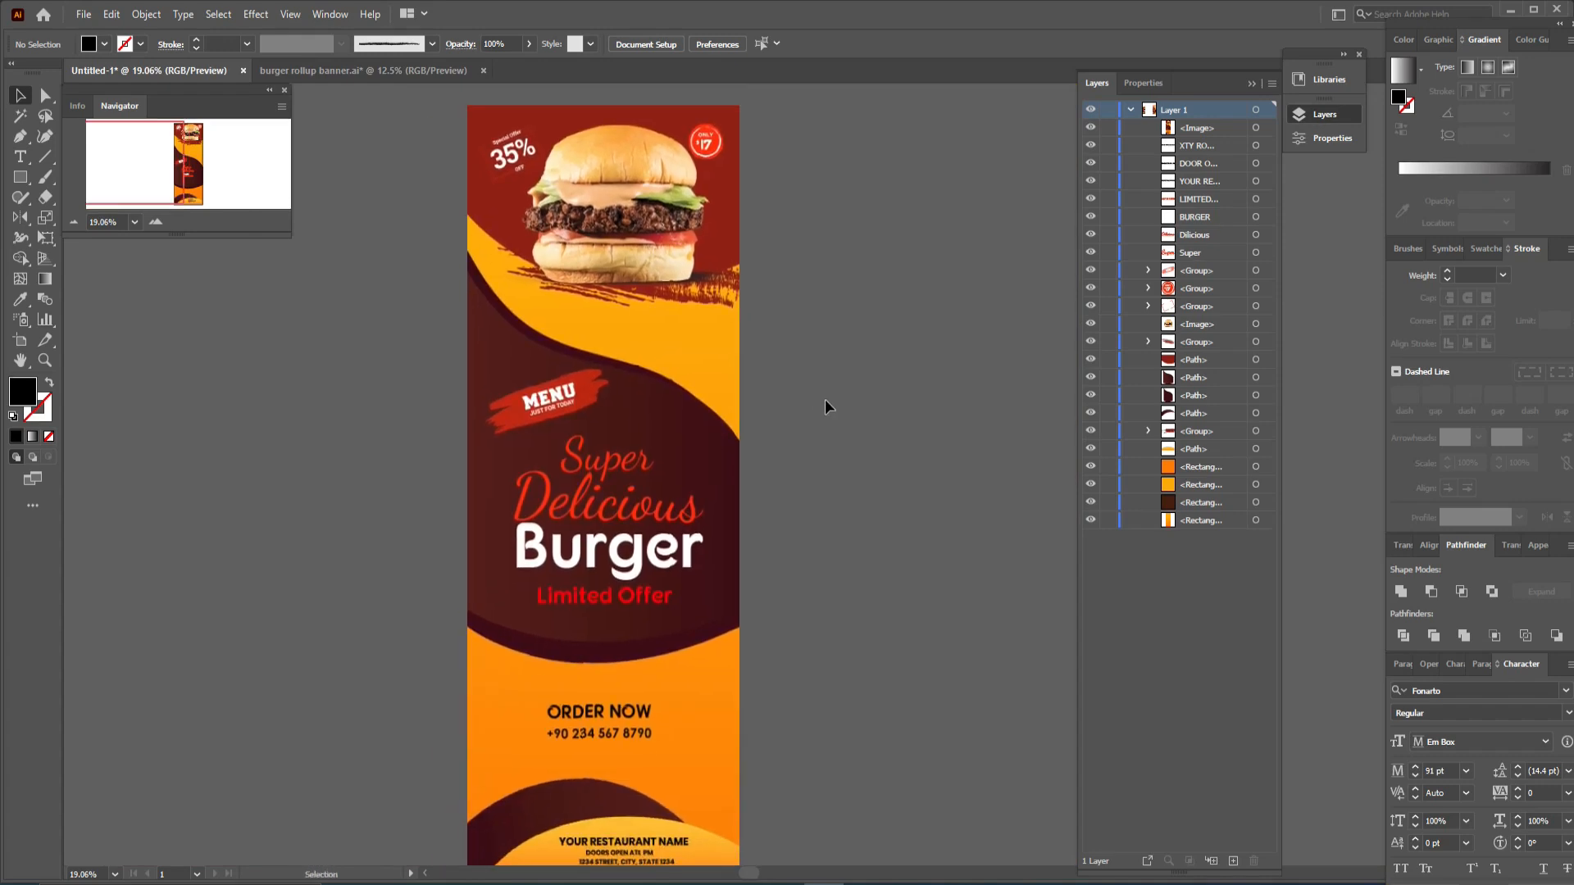
pyautogui.hotkey('ctrl', '=')
pyautogui.hotkey('ctrl', '=')
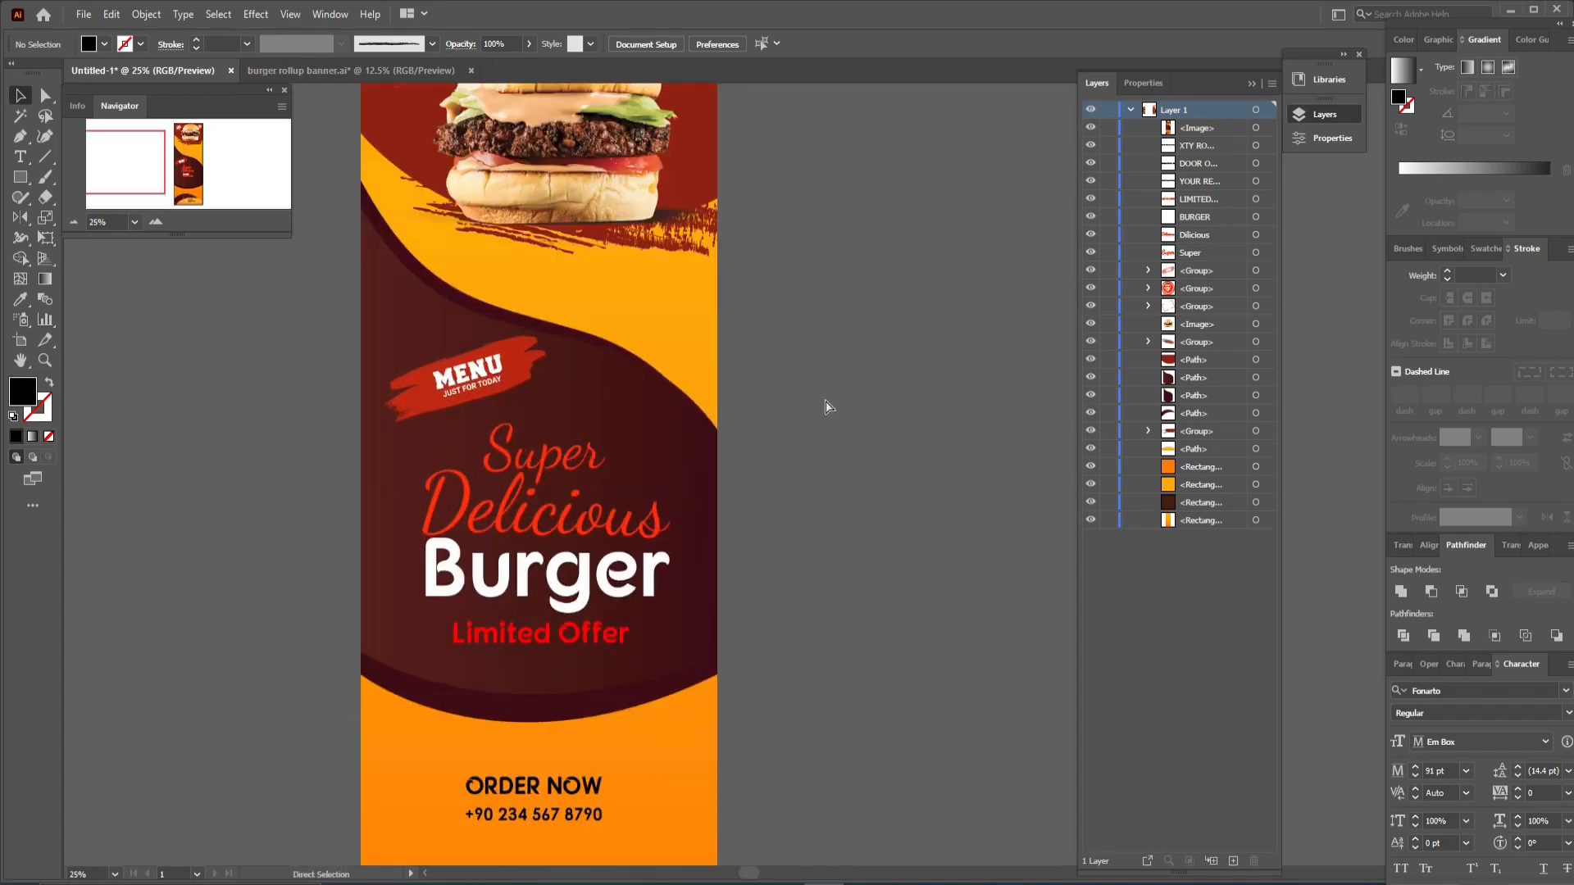
pyautogui.moveTo(607, 328); pyautogui.dragTo(750, 676)
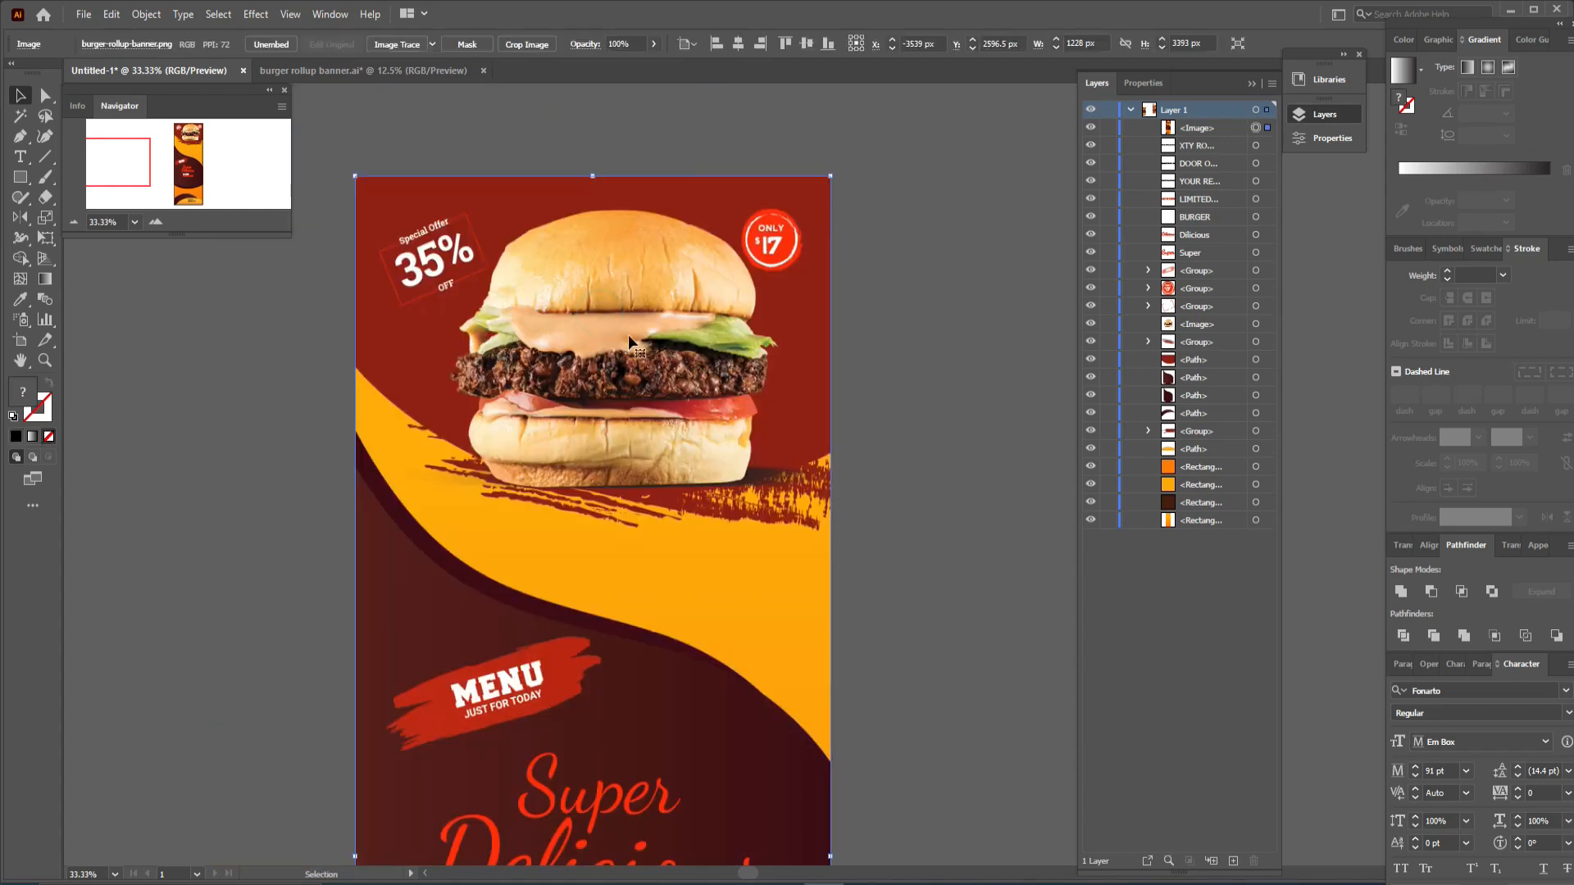
pyautogui.click(889, 288)
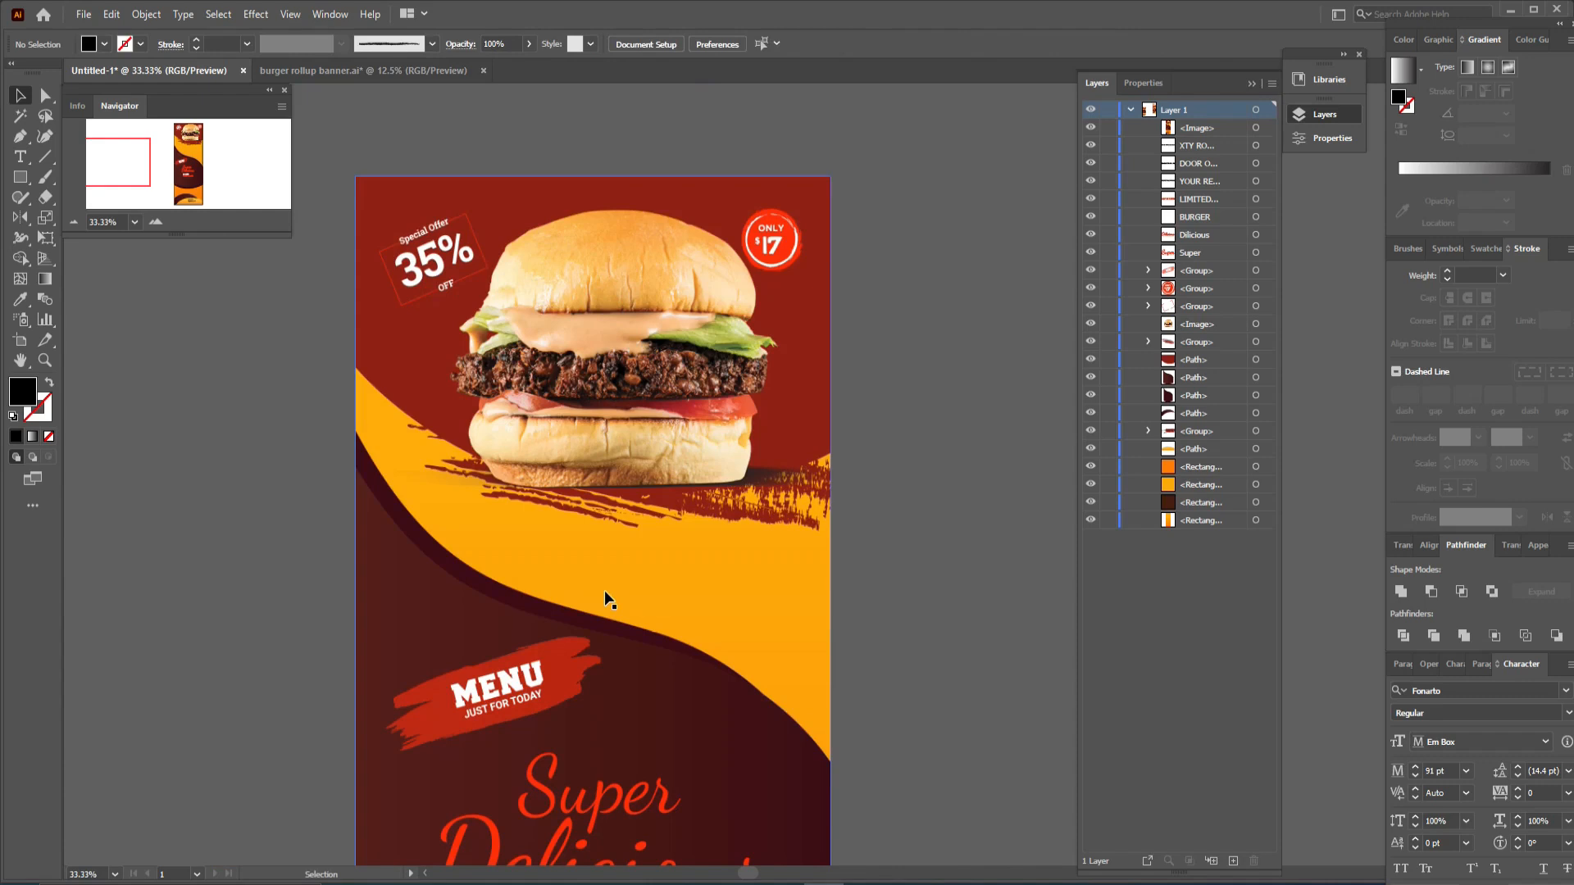
# - Pan through the banner from the burger photo down to the restaurant details to review the finished design
pyautogui.click(20, 364)
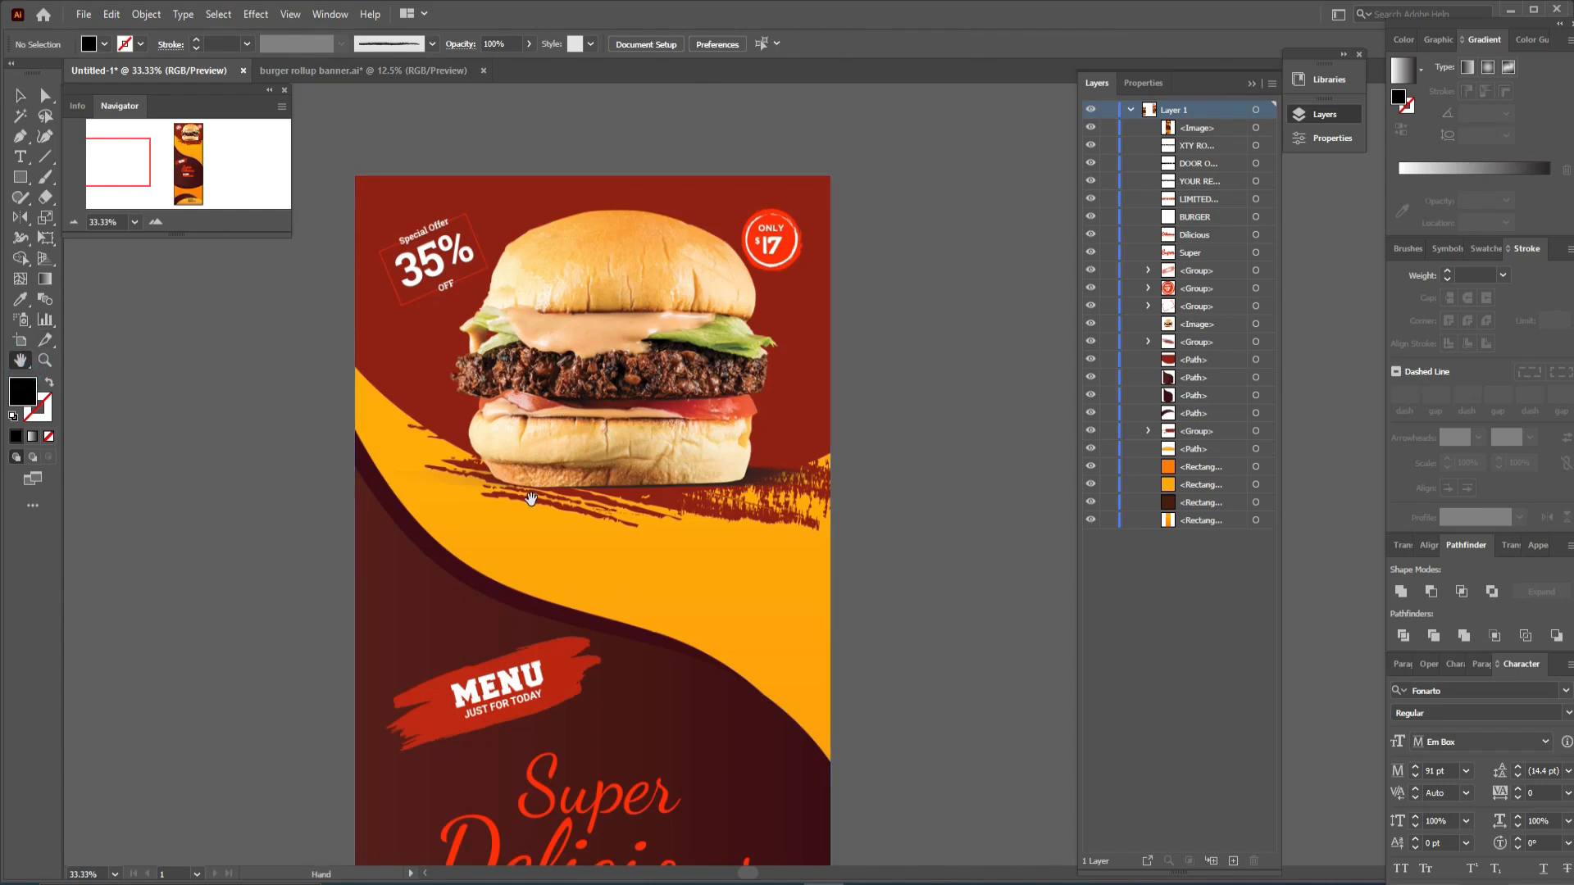
pyautogui.moveTo(563, 551); pyautogui.dragTo(563, 278)
pyautogui.scroll(-4, 642, 627)
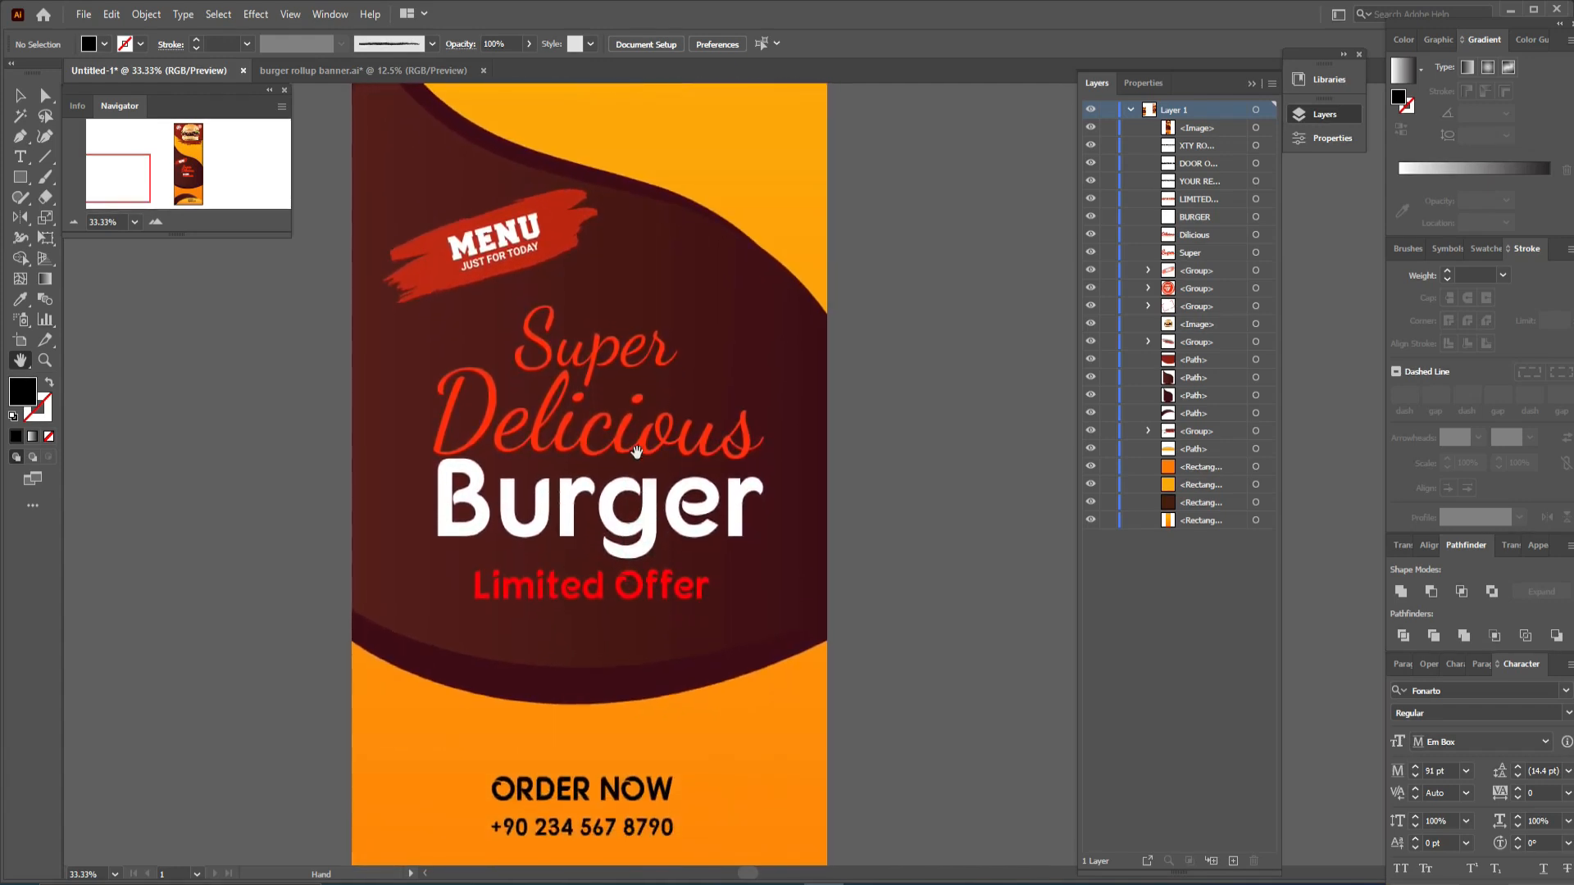
pyautogui.moveTo(659, 647); pyautogui.dragTo(661, 489)
pyautogui.moveTo(679, 824); pyautogui.dragTo(670, 613)
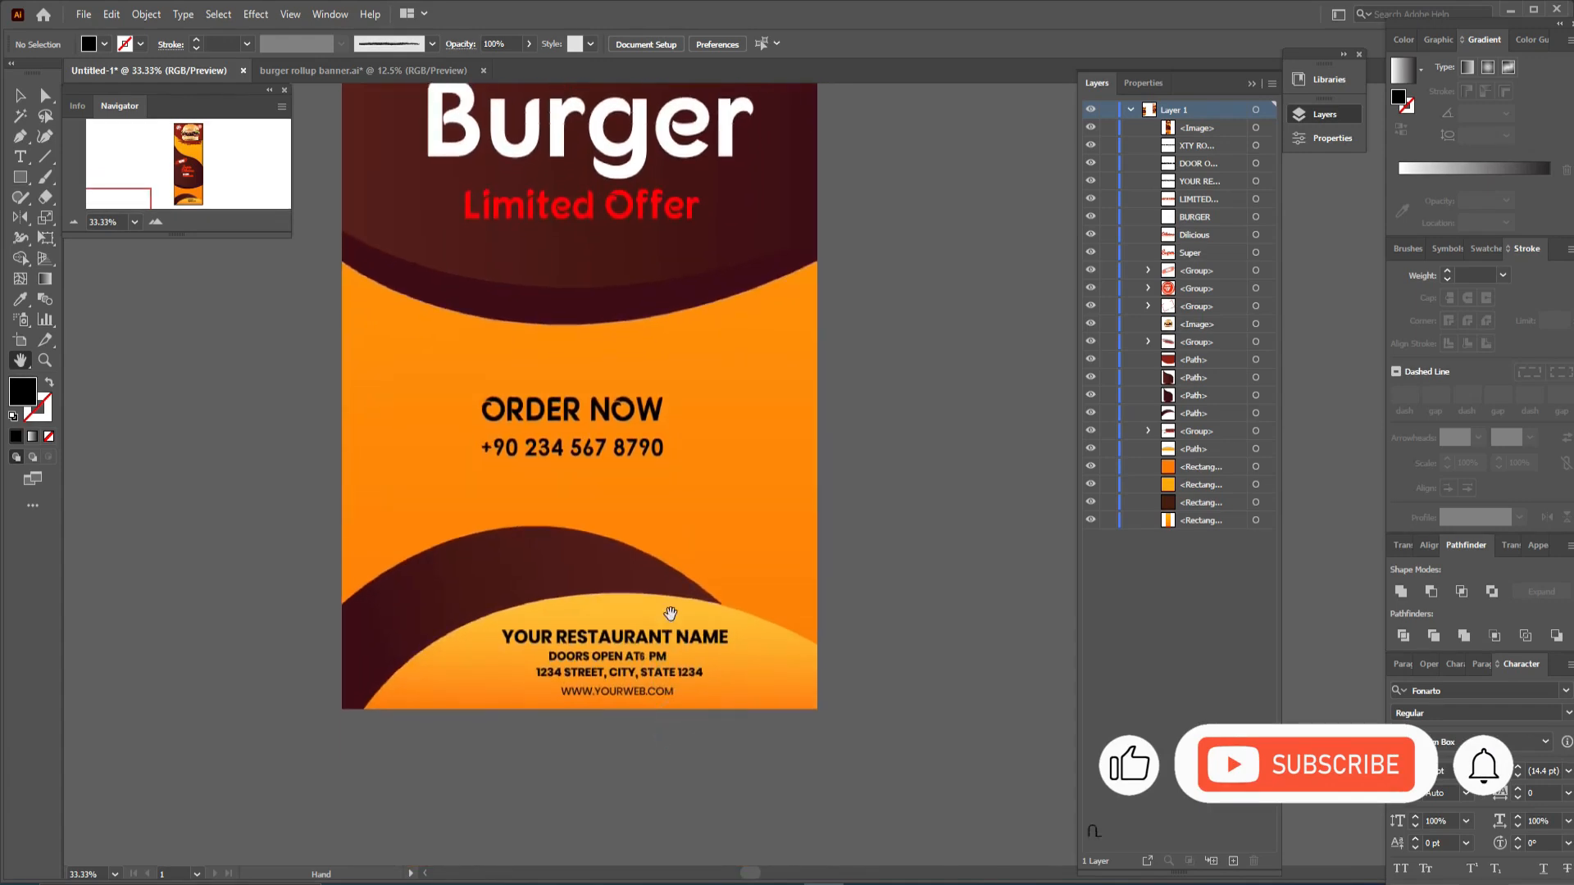
pyautogui.moveTo(679, 738); pyautogui.dragTo(668, 451)
pyautogui.scroll(12, 669, 450)
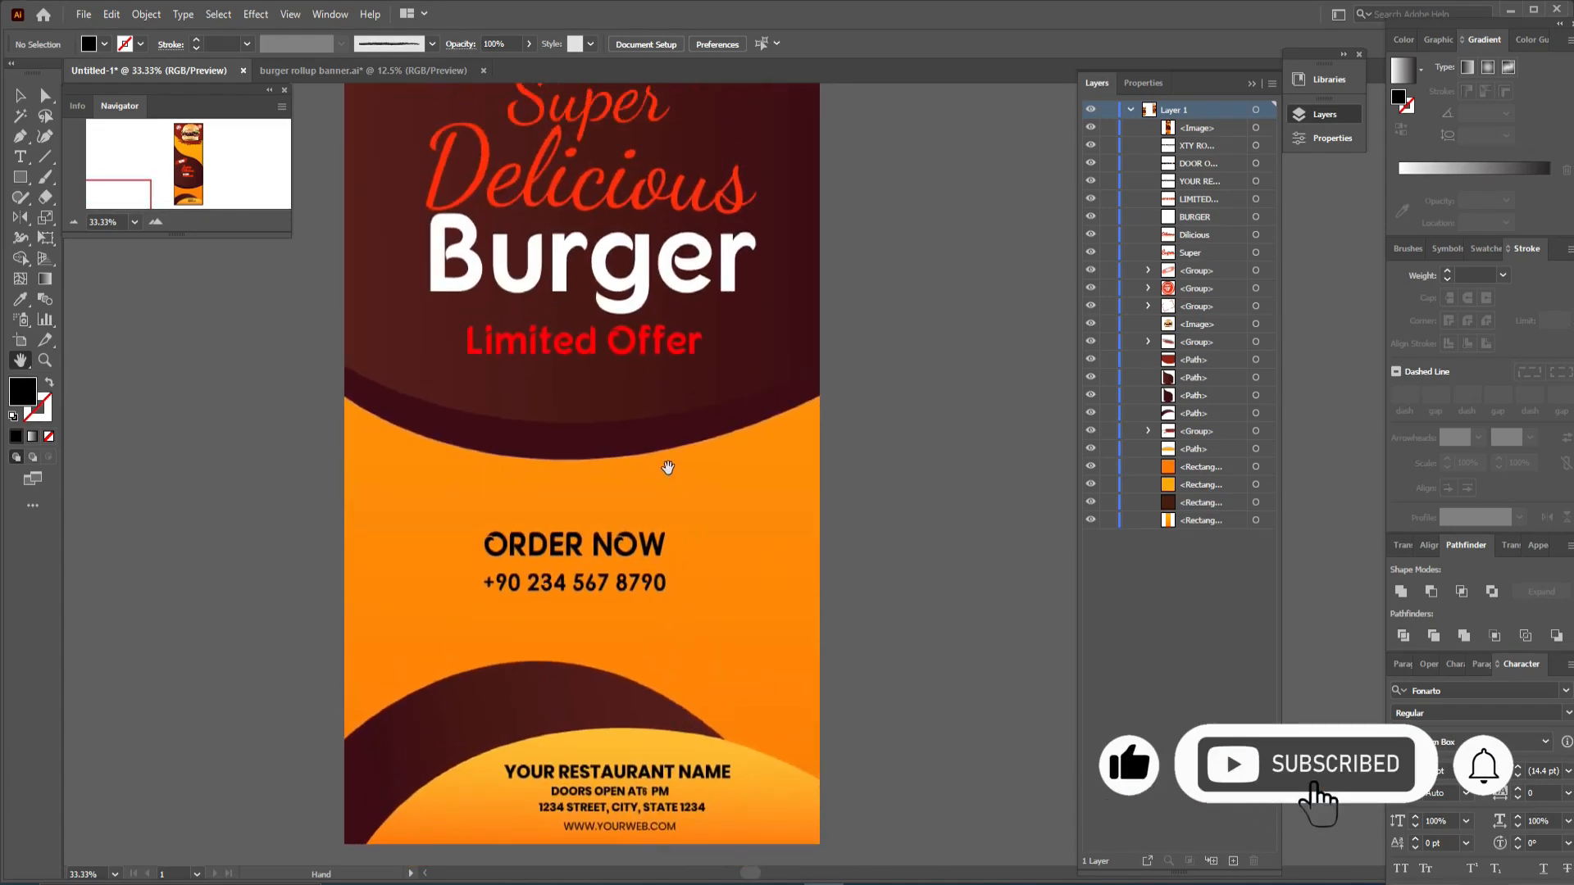
pyautogui.scroll(2, 660, 424)
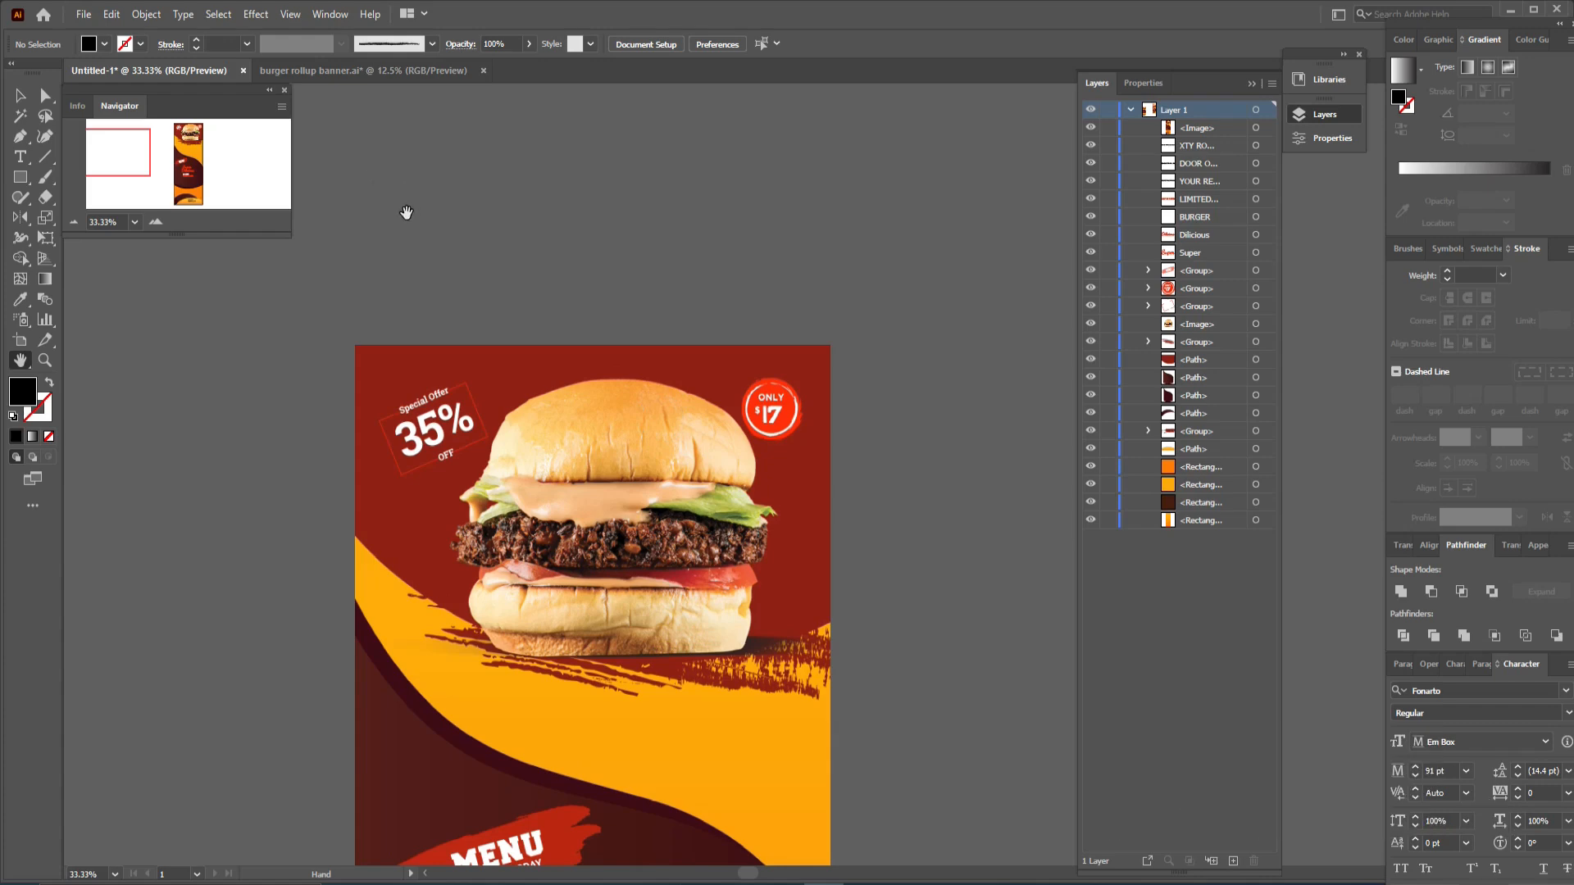
pyautogui.scroll(-8, 376, 185)
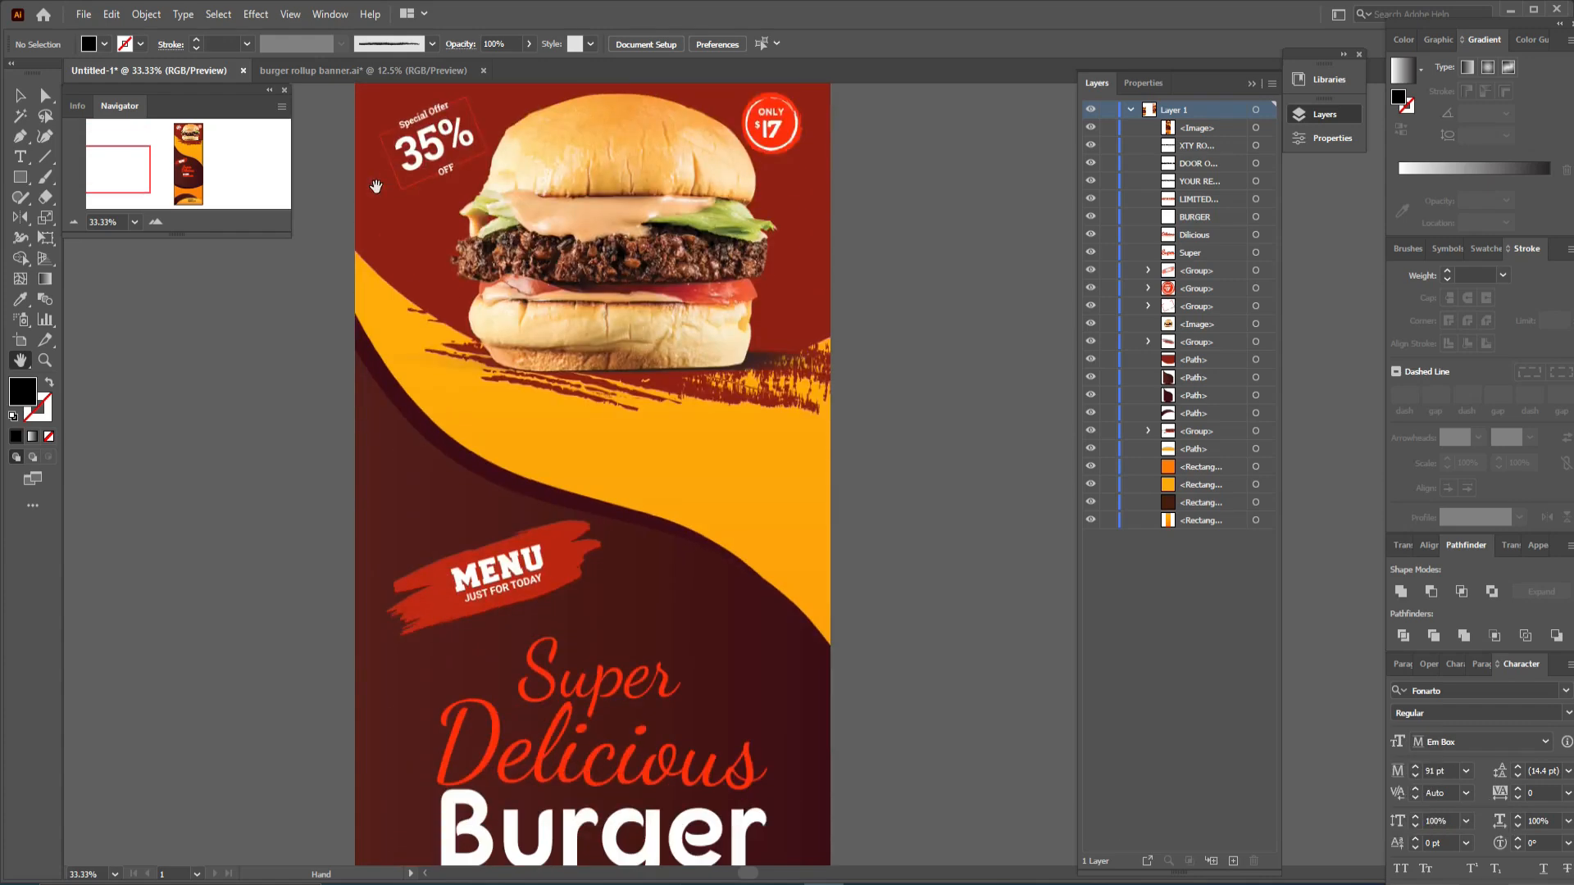
pyautogui.scroll(-4, 376, 185)
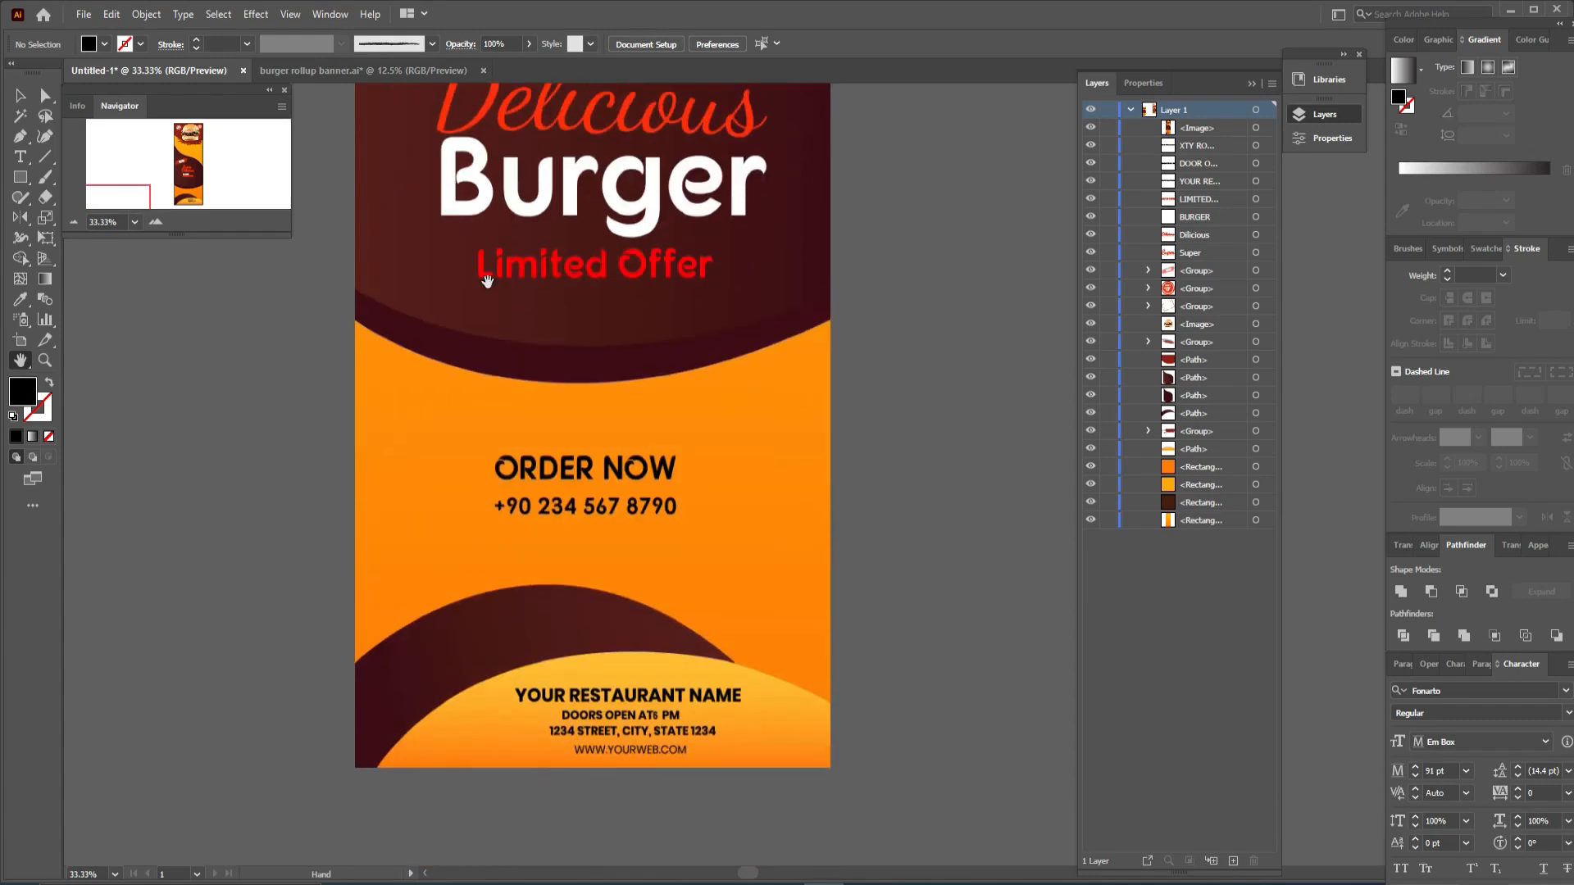
pyautogui.scroll(3, 917, 594)
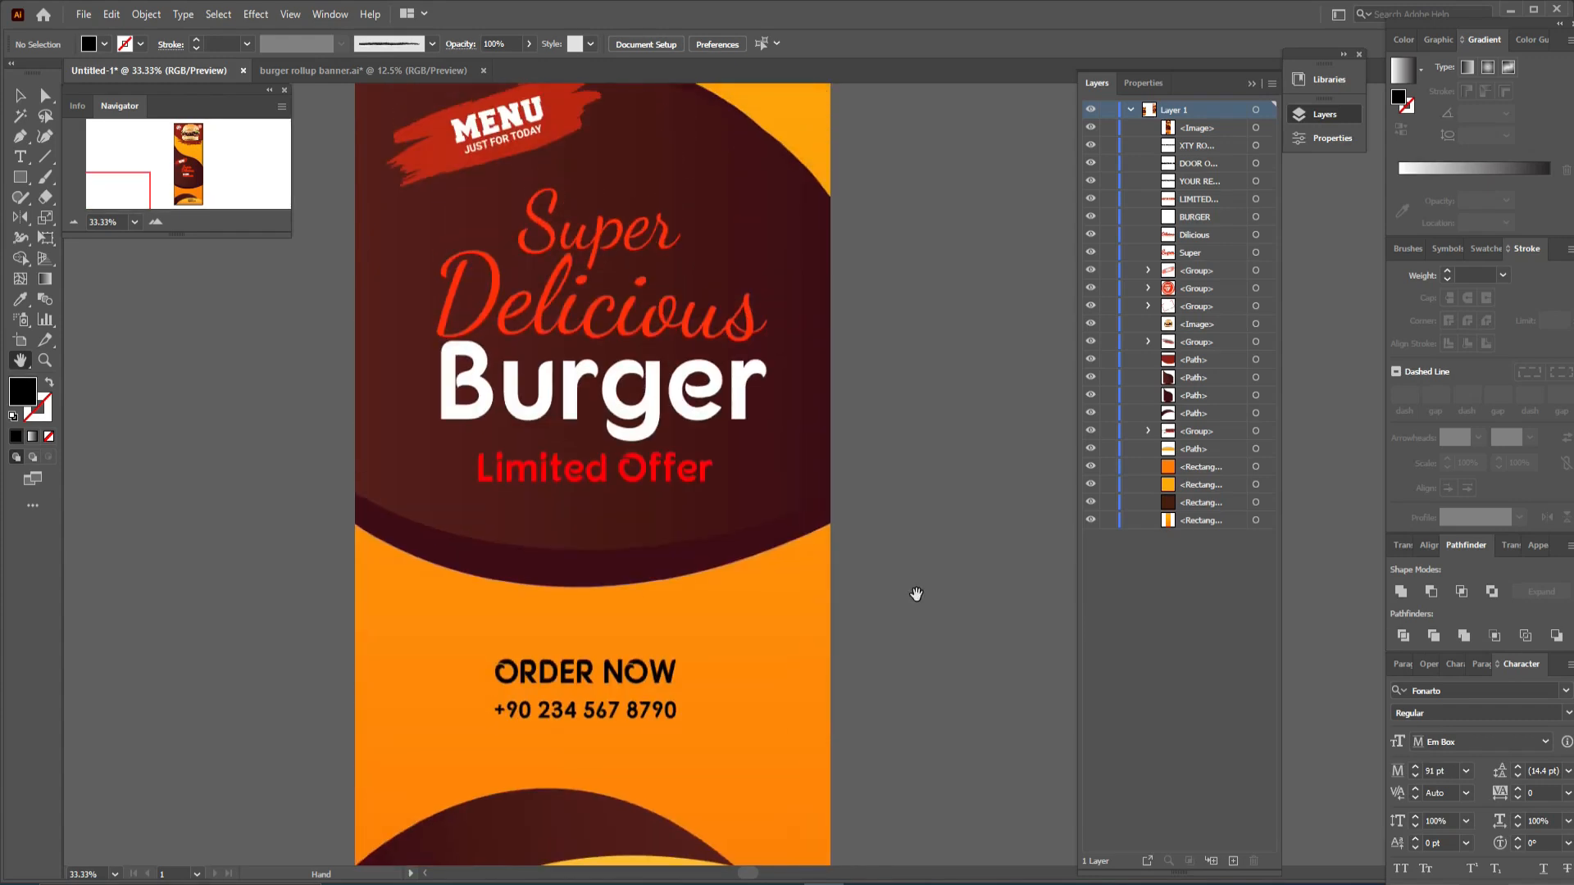